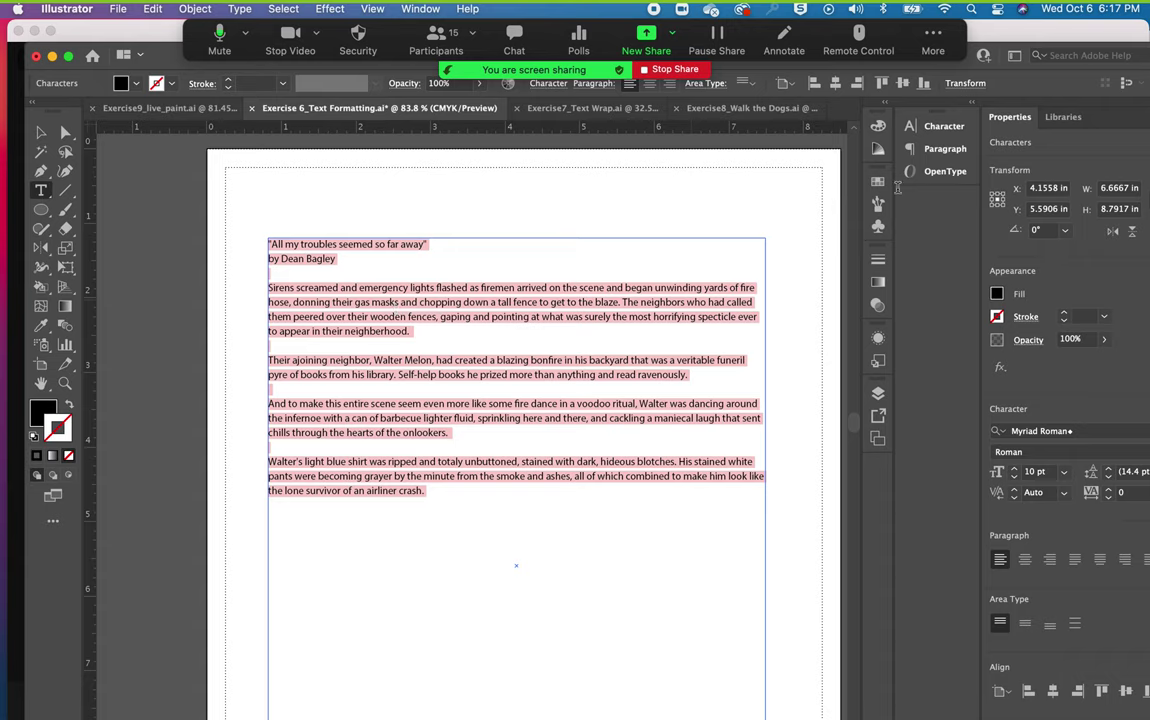
Show the Character settings: the story is Myriad Roman, 10 pt, with 14 pt leading.
{"action": "left_click", "coordinate": [945, 127]}
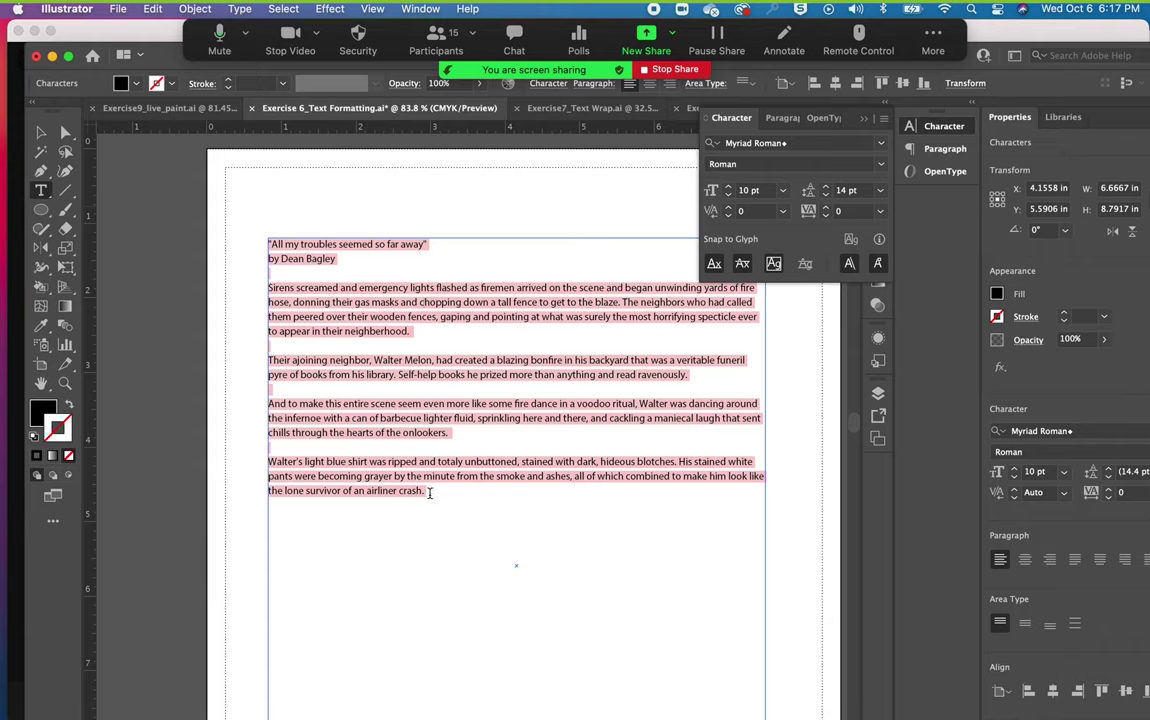
Change the selected story's font family from Myriad Roman to Myriad Pro.
{"action": "left_click_drag", "start_coordinate": [427, 492], "coordinate": [264, 242]}
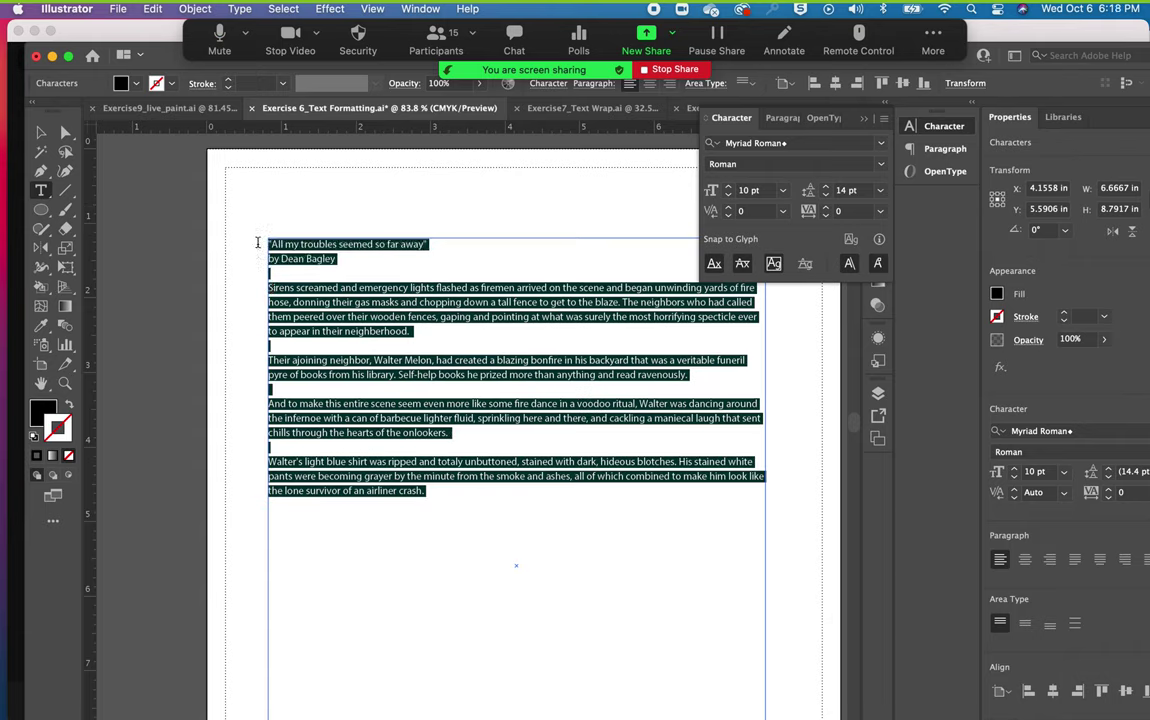
{"action": "left_click", "coordinate": [882, 146]}
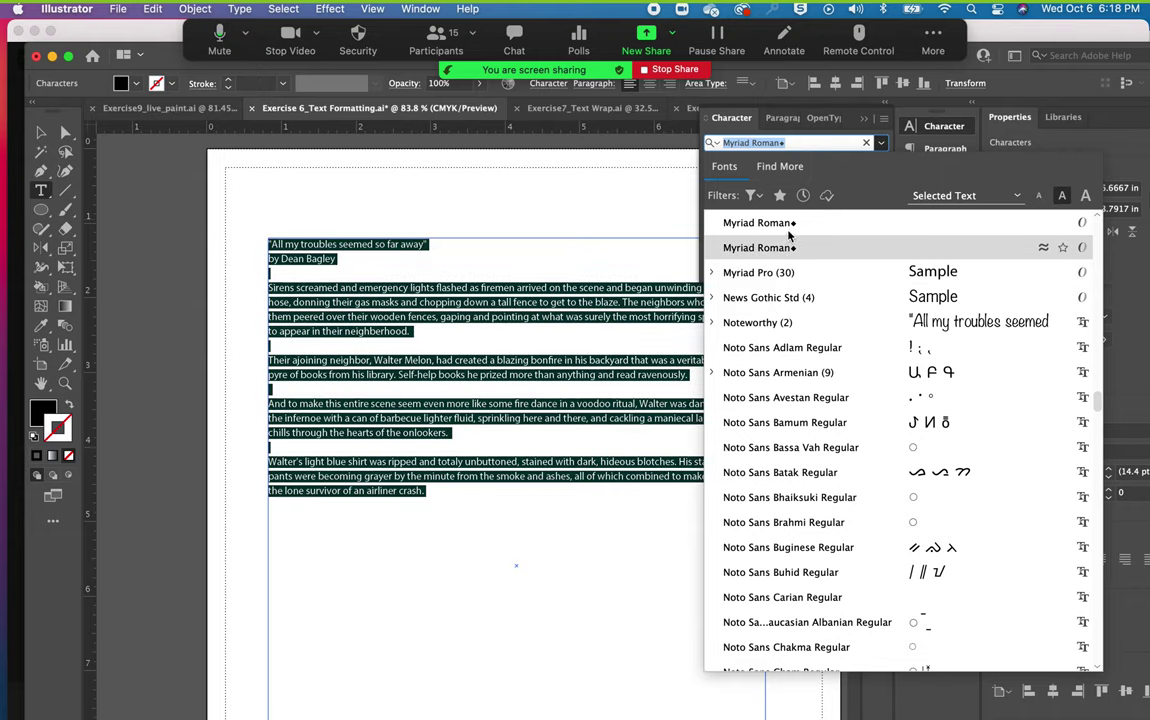
{"action": "left_click", "coordinate": [777, 285]}
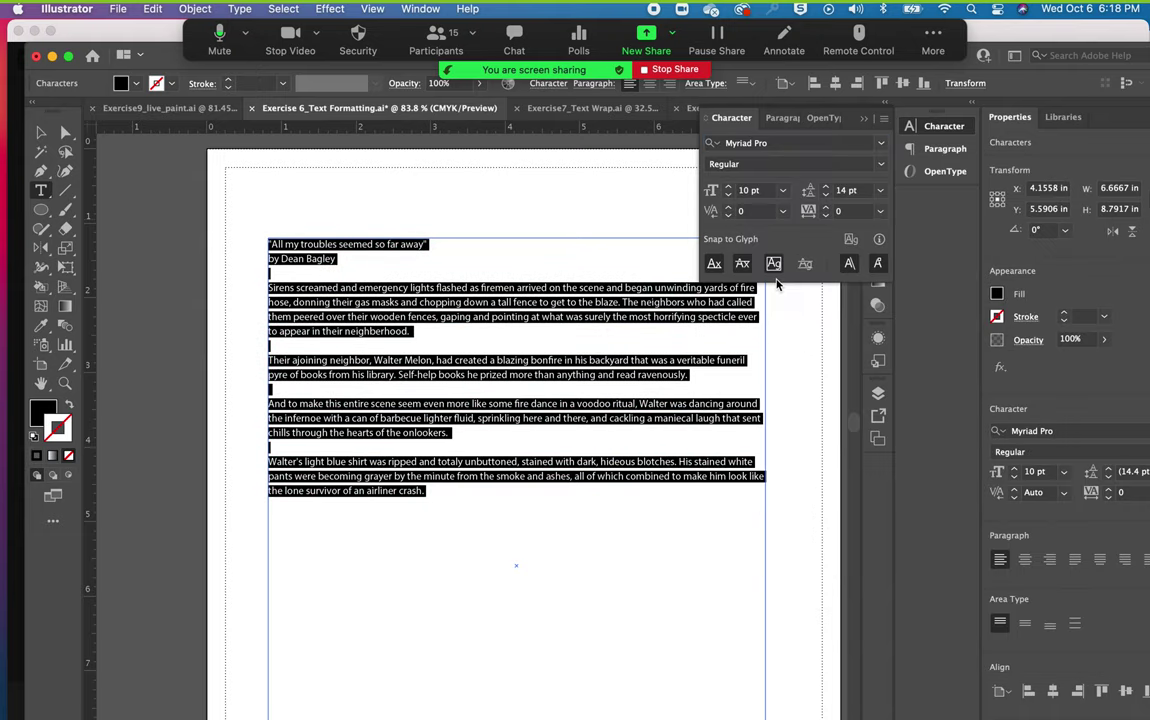
{"action": "left_click", "coordinate": [489, 407]}
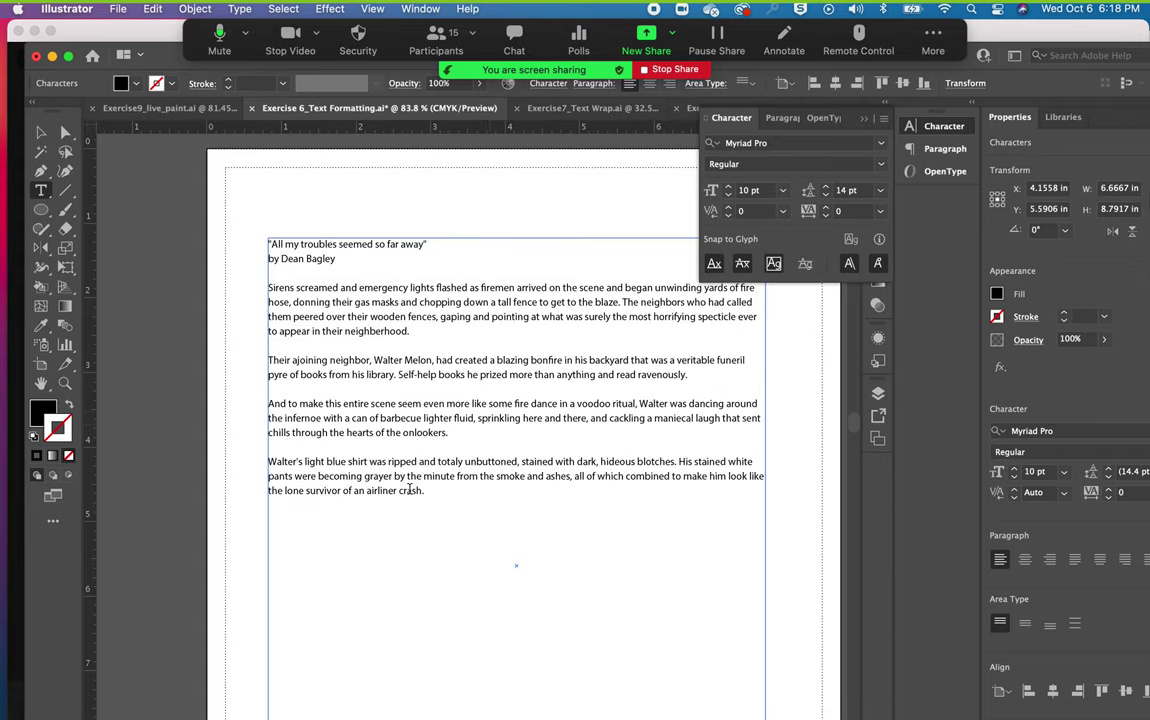
Raise the whole story's font size to 12 pt and its leading to 15 pt.
{"action": "left_click_drag", "start_coordinate": [425, 490], "coordinate": [228, 219]}
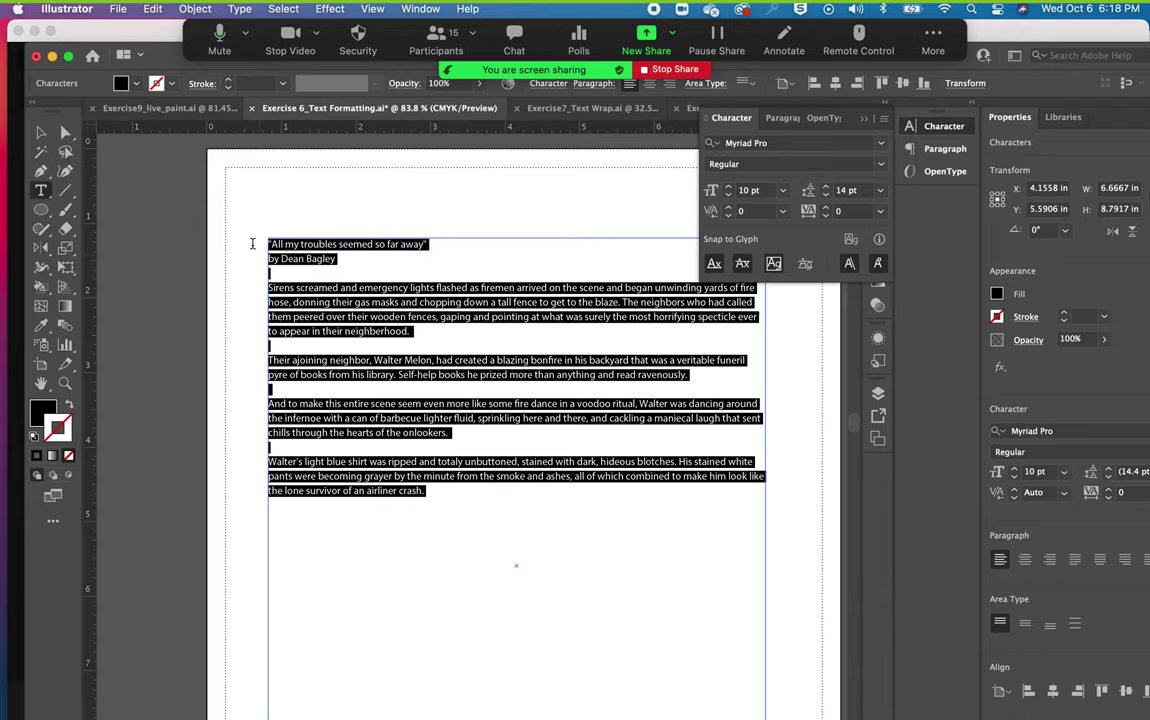
{"action": "left_click", "coordinate": [750, 190]}
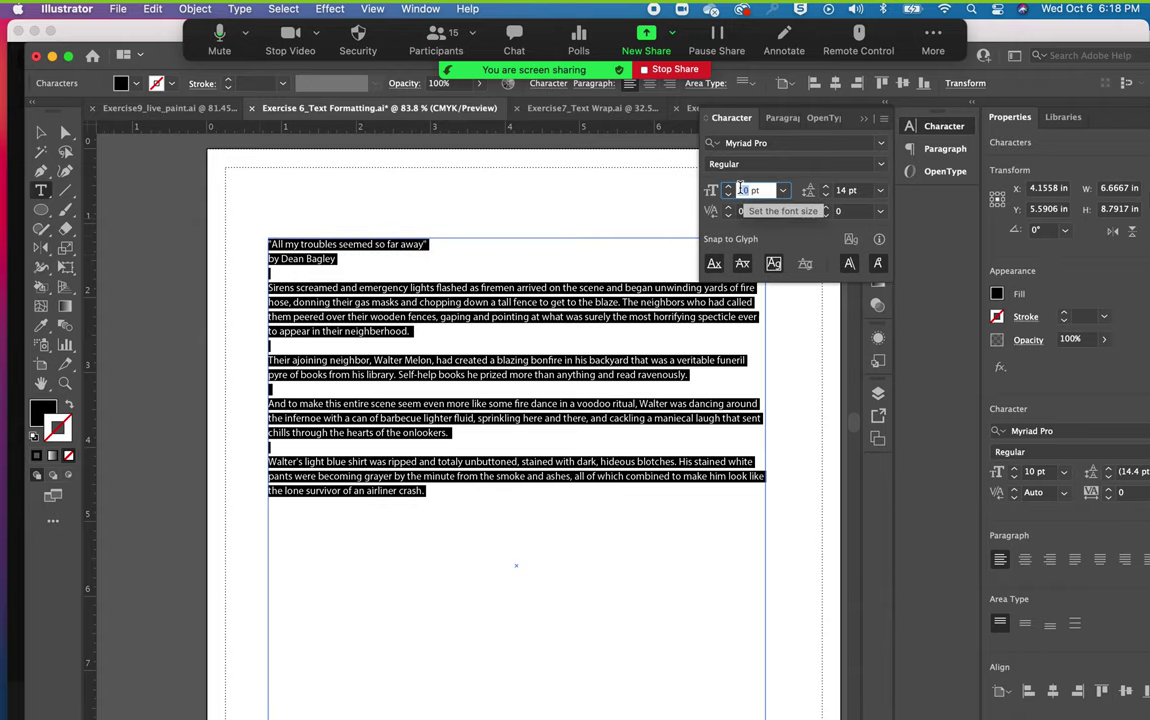
{"action": "left_click", "coordinate": [730, 187]}
{"action": "left_click", "coordinate": [730, 187]}
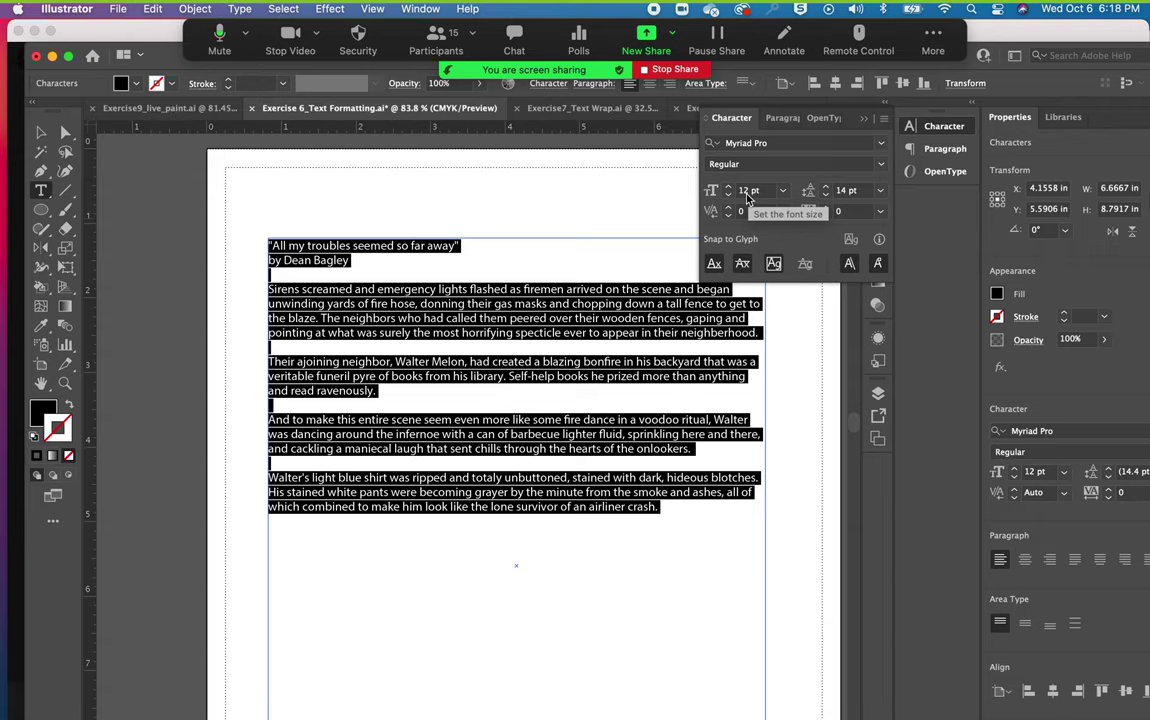
{"action": "left_click", "coordinate": [826, 189]}
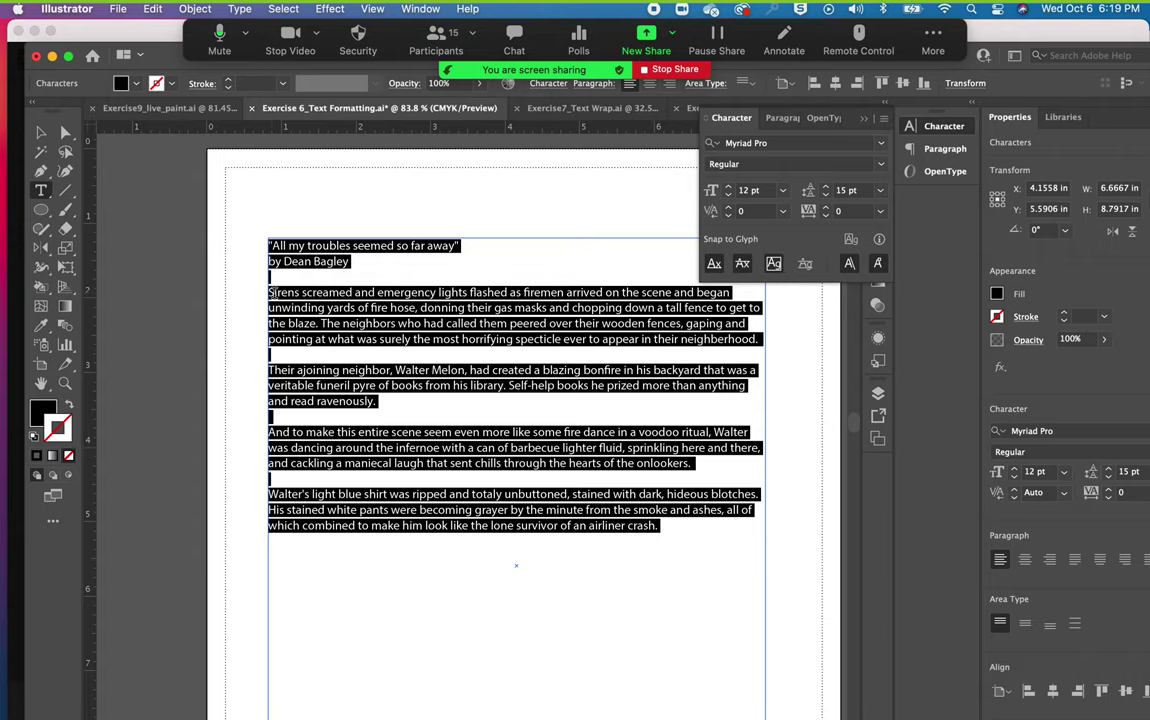
Try kerning after the S in Sirens up to 287, then reset it to 0.
{"action": "left_click", "coordinate": [270, 293]}
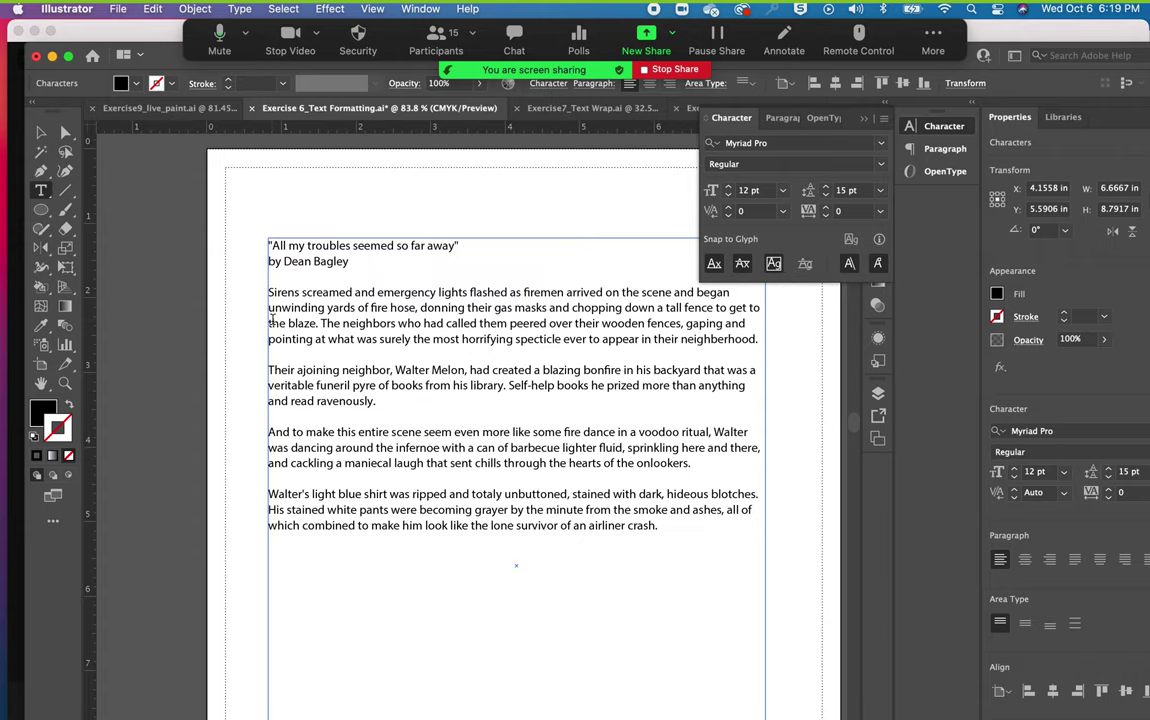
{"action": "left_click", "coordinate": [728, 208]}
{"action": "left_click", "coordinate": [728, 208]}
{"action": "left_click", "coordinate": [728, 208]}
{"action": "left_click", "coordinate": [728, 209]}
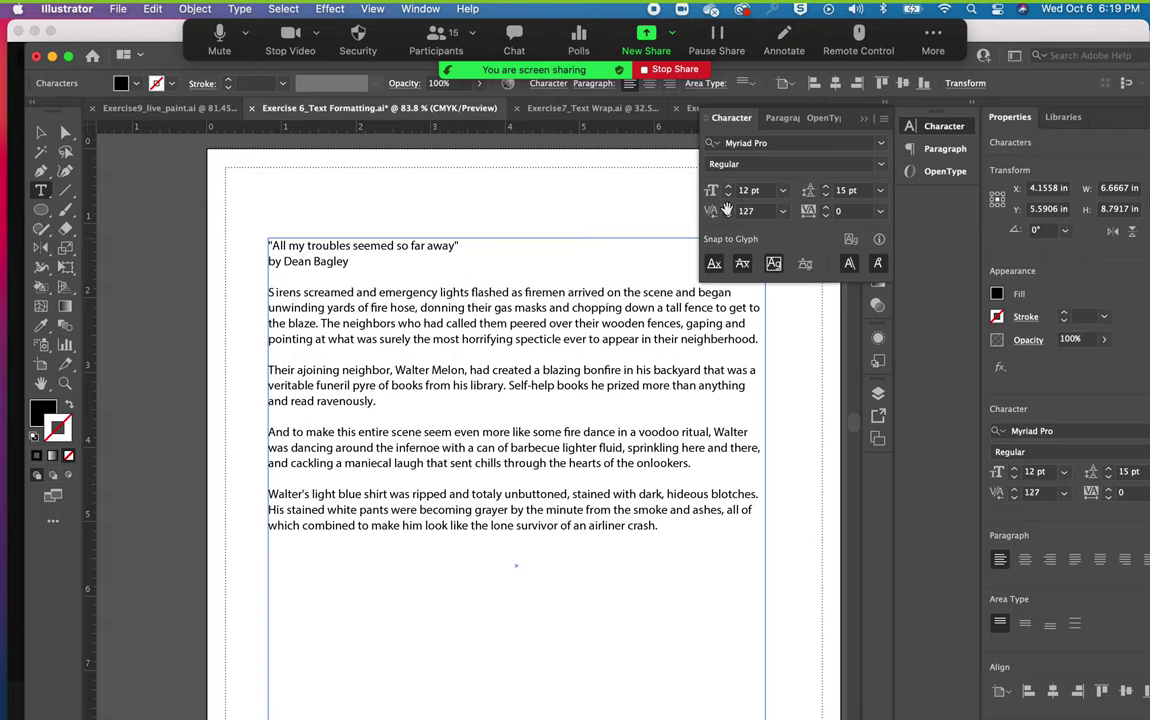
{"action": "left_click", "coordinate": [727, 210]}
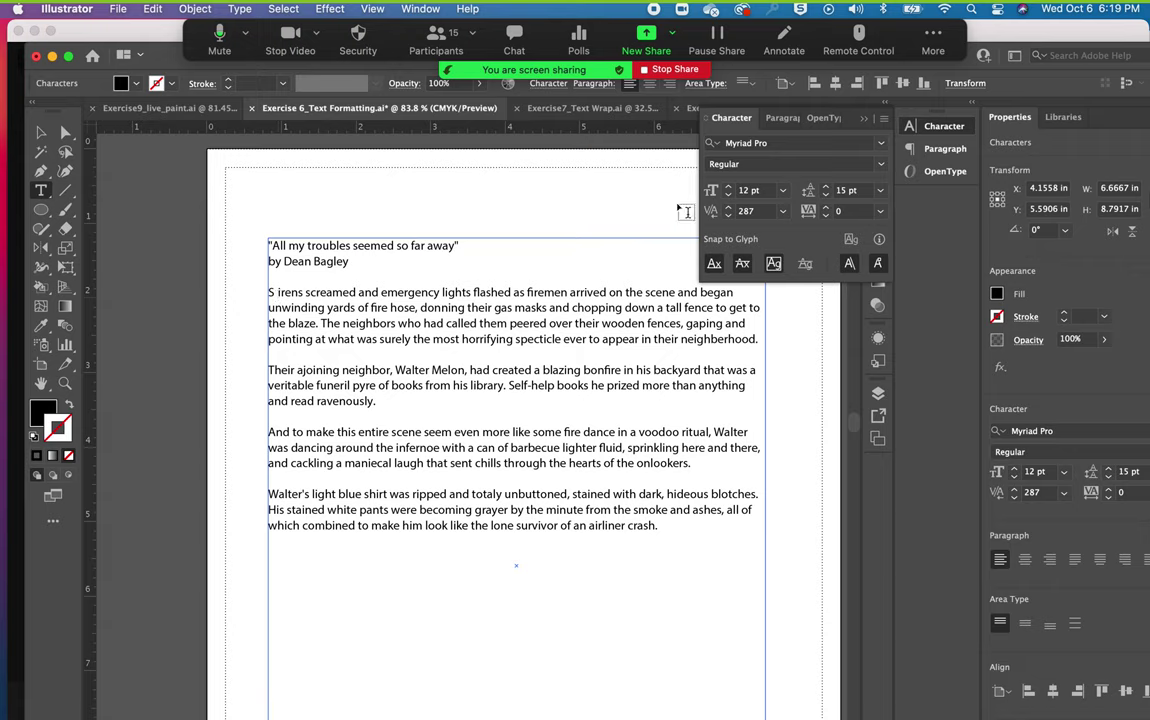
{"action": "left_click", "coordinate": [738, 214]}
{"action": "type", "text": "0"}
{"action": "key", "text": "Return"}
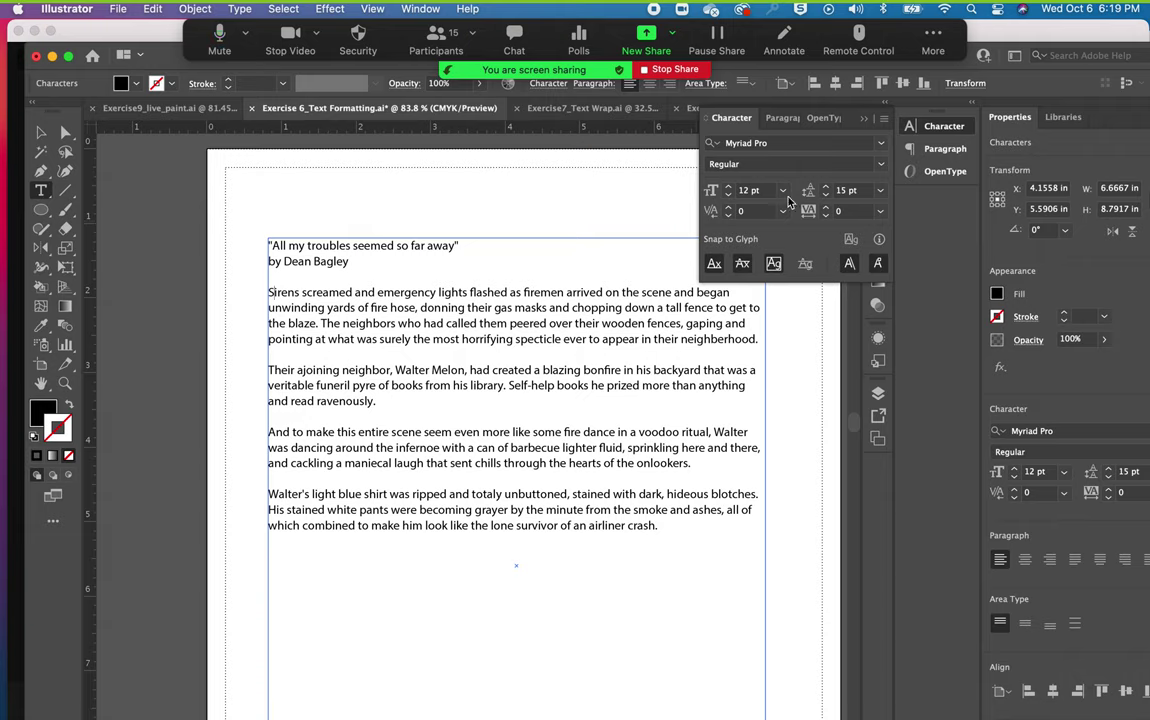
Set the tracking of the four body paragraphs to 10.
{"action": "left_click", "coordinate": [645, 521]}
{"action": "left_click_drag", "start_coordinate": [645, 524], "coordinate": [286, 292]}
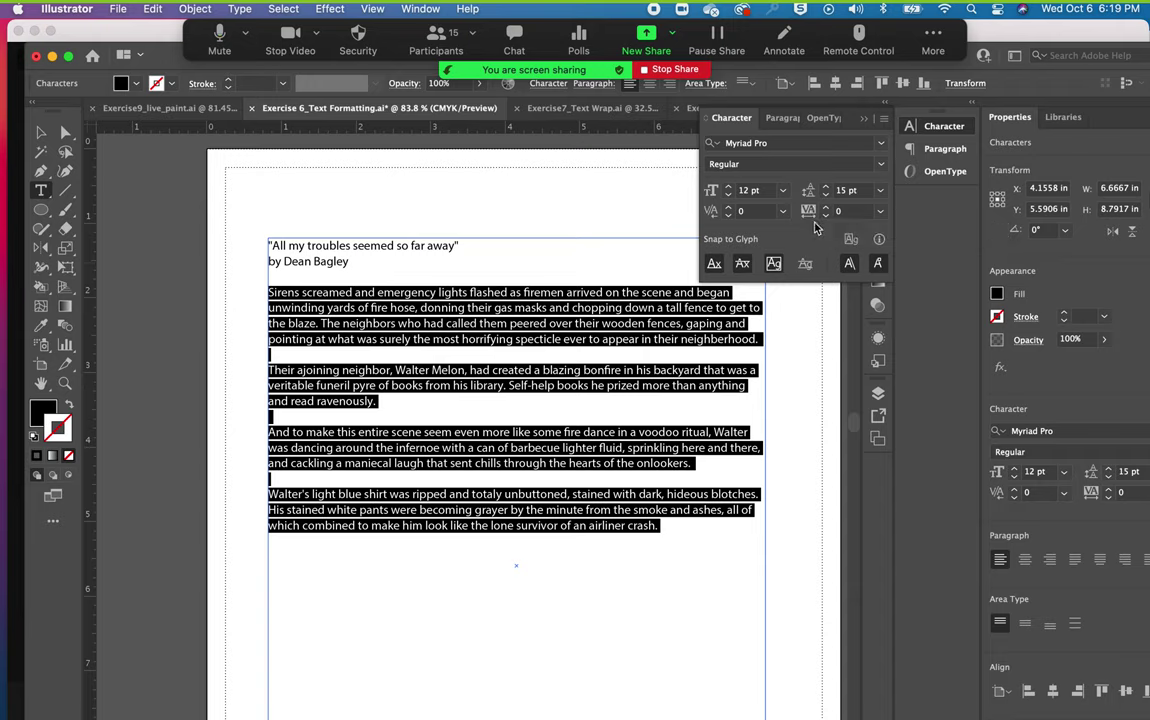
{"action": "left_click", "coordinate": [880, 213]}
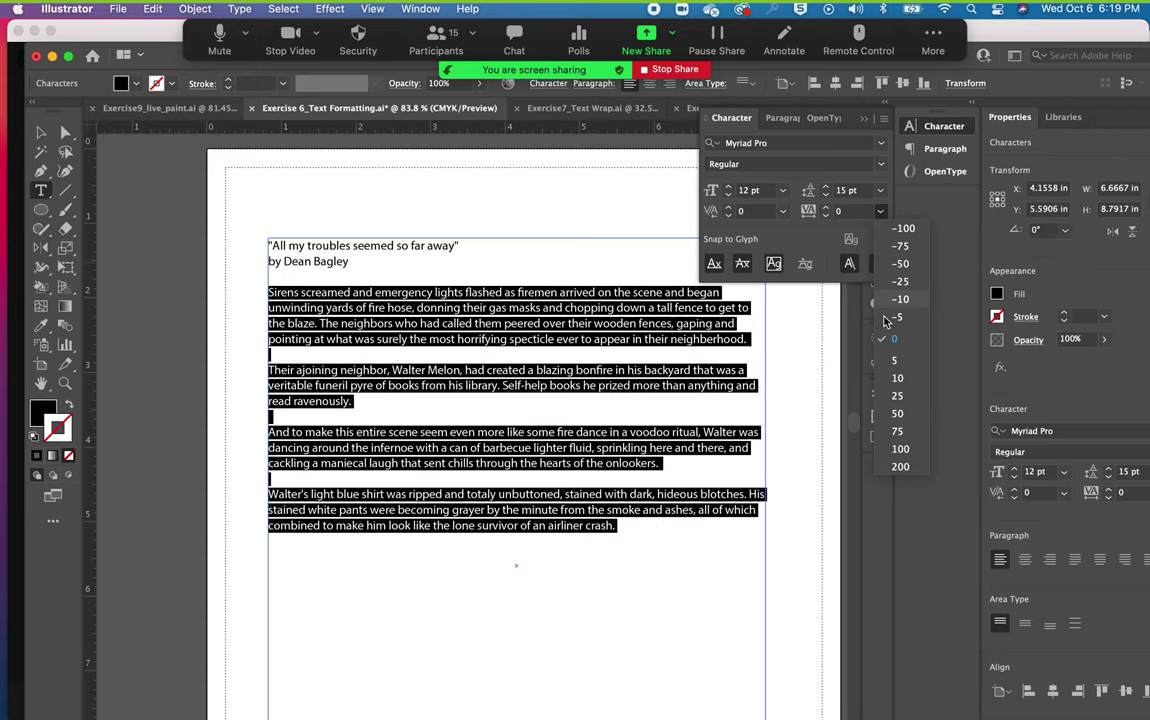
{"action": "left_click", "coordinate": [895, 378]}
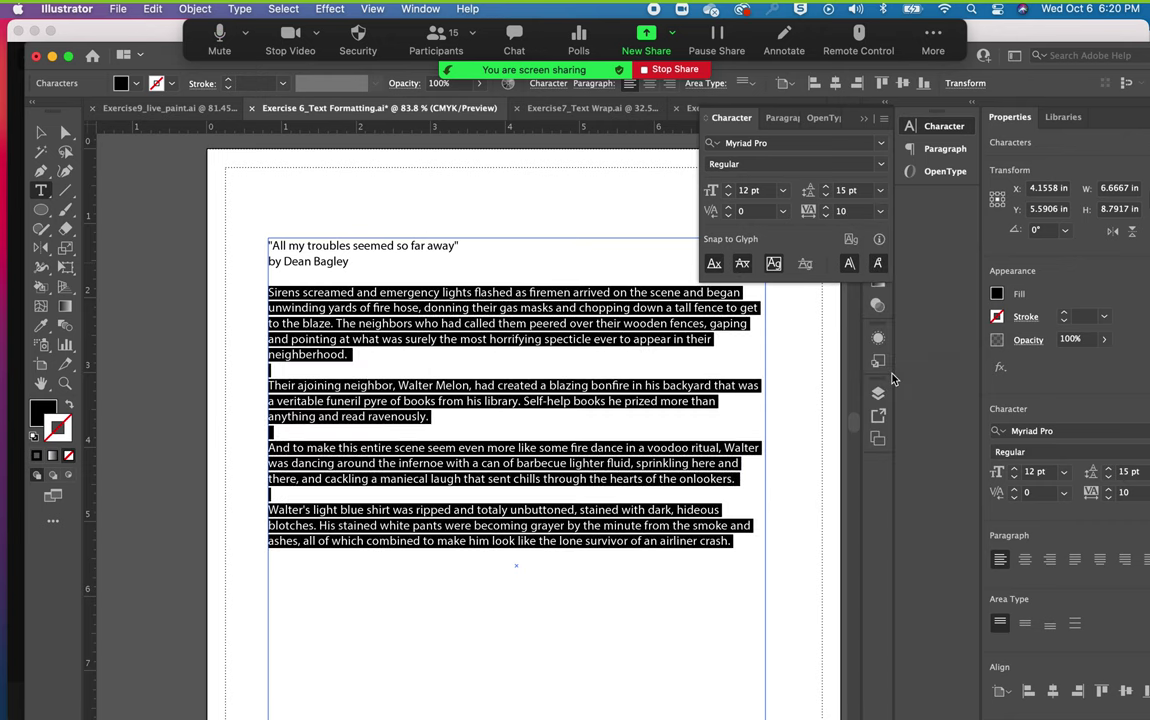
Give the body paragraphs a 10 pt left, 30 pt right and 30 pt first-line indent.
{"action": "left_click", "coordinate": [783, 119]}
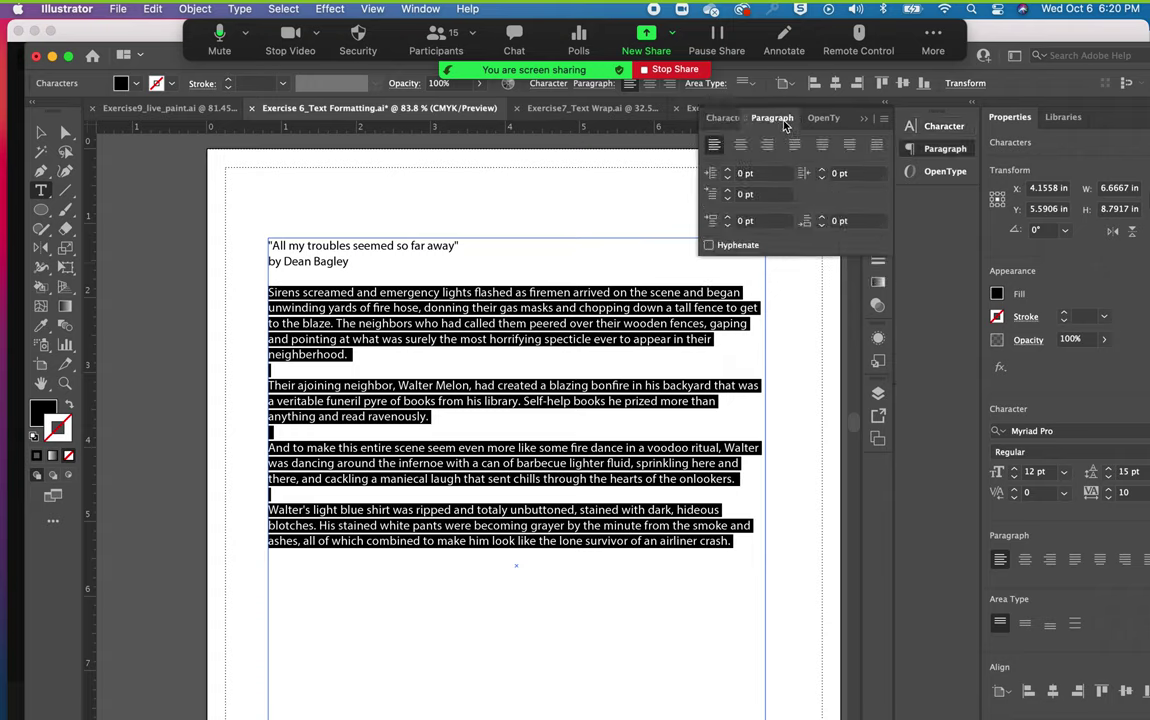
{"action": "left_click", "coordinate": [739, 174]}
{"action": "type", "text": "10"}
{"action": "key", "text": "Return"}
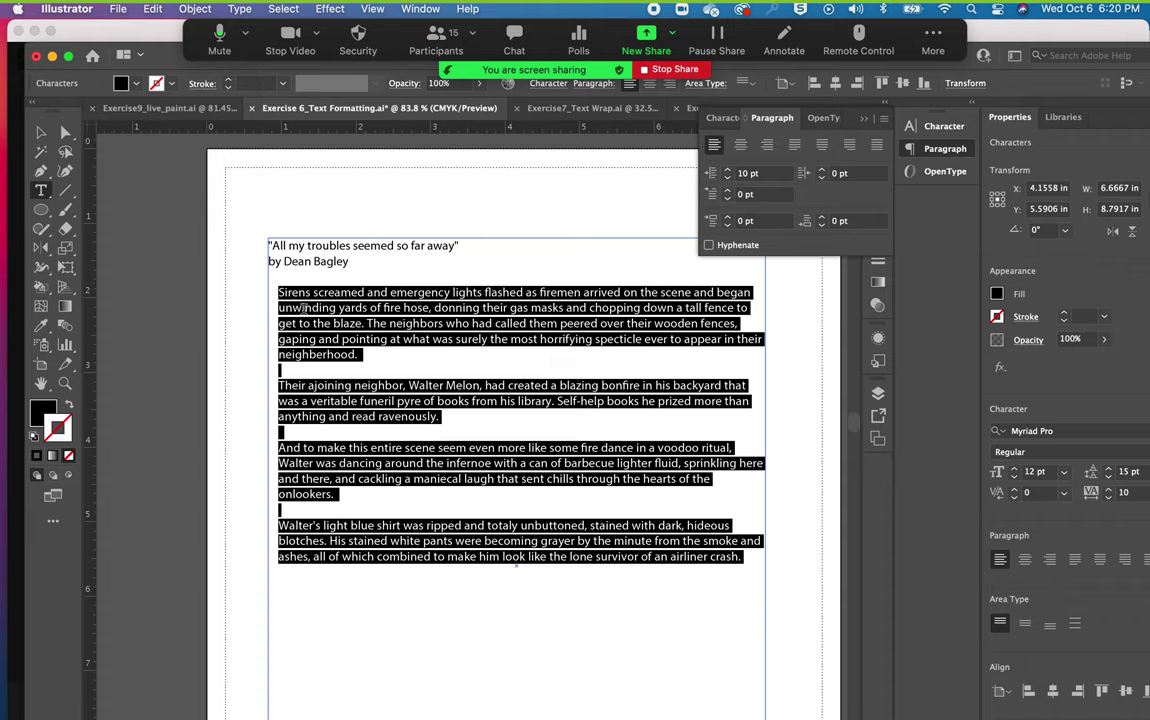
{"action": "left_click", "coordinate": [831, 174]}
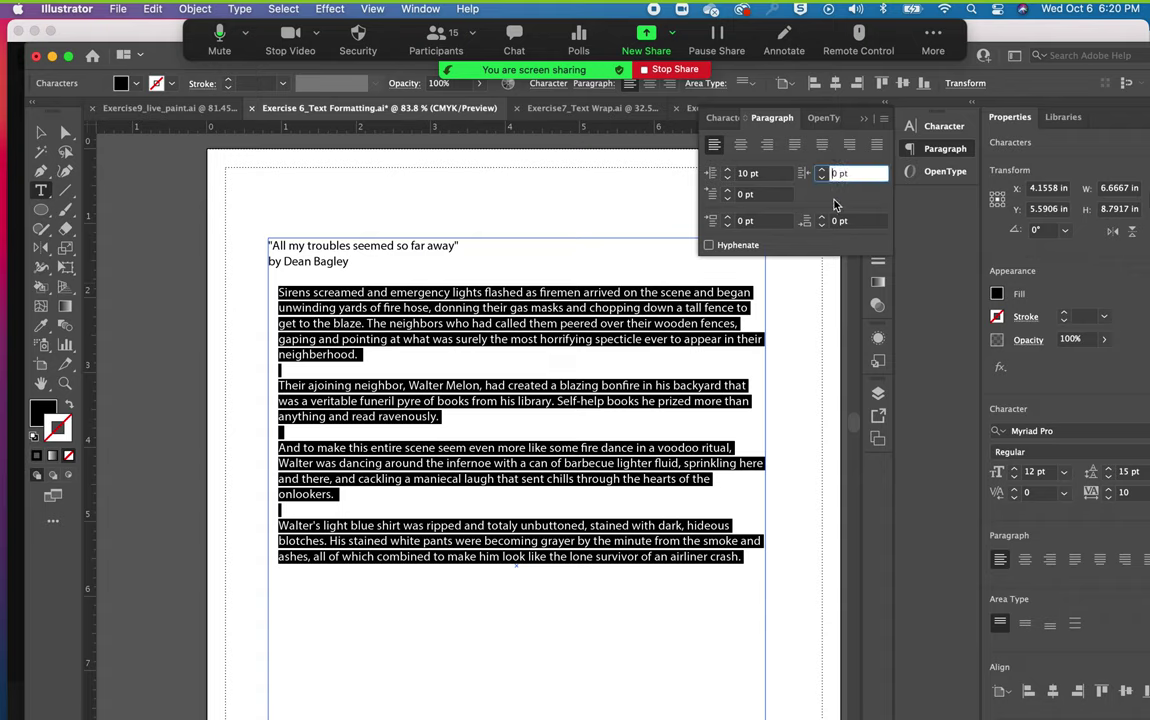
{"action": "type", "text": "300"}
{"action": "key", "text": "Return"}
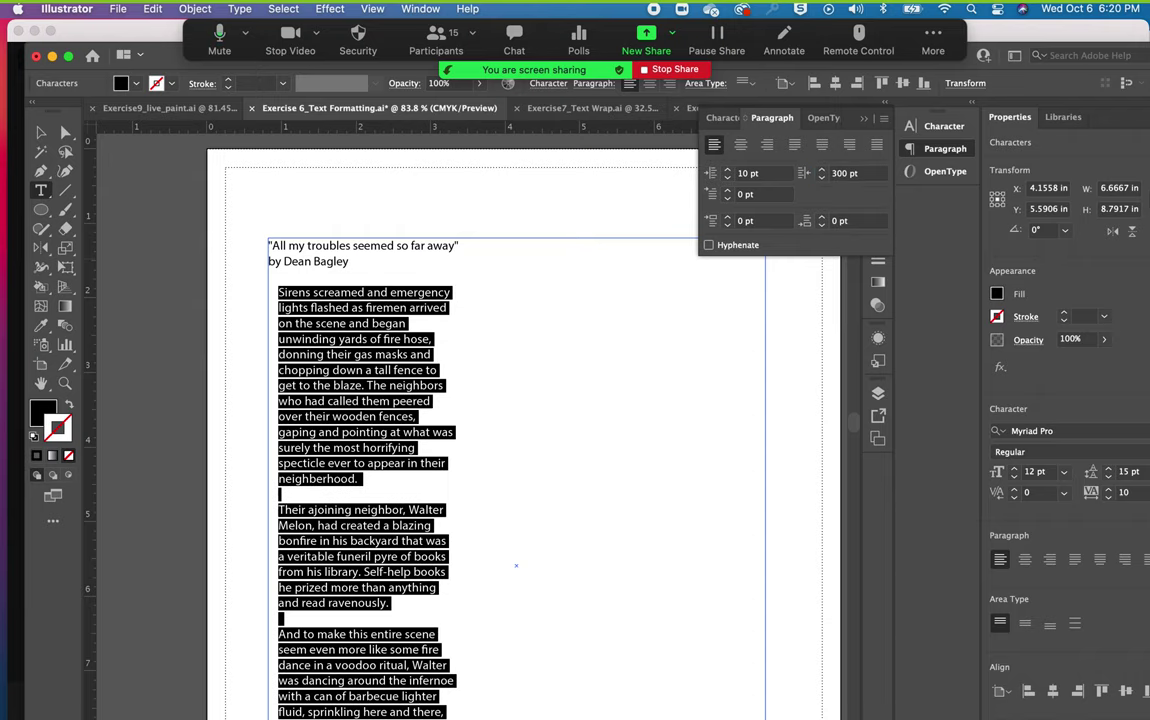
{"action": "left_click", "coordinate": [843, 174]}
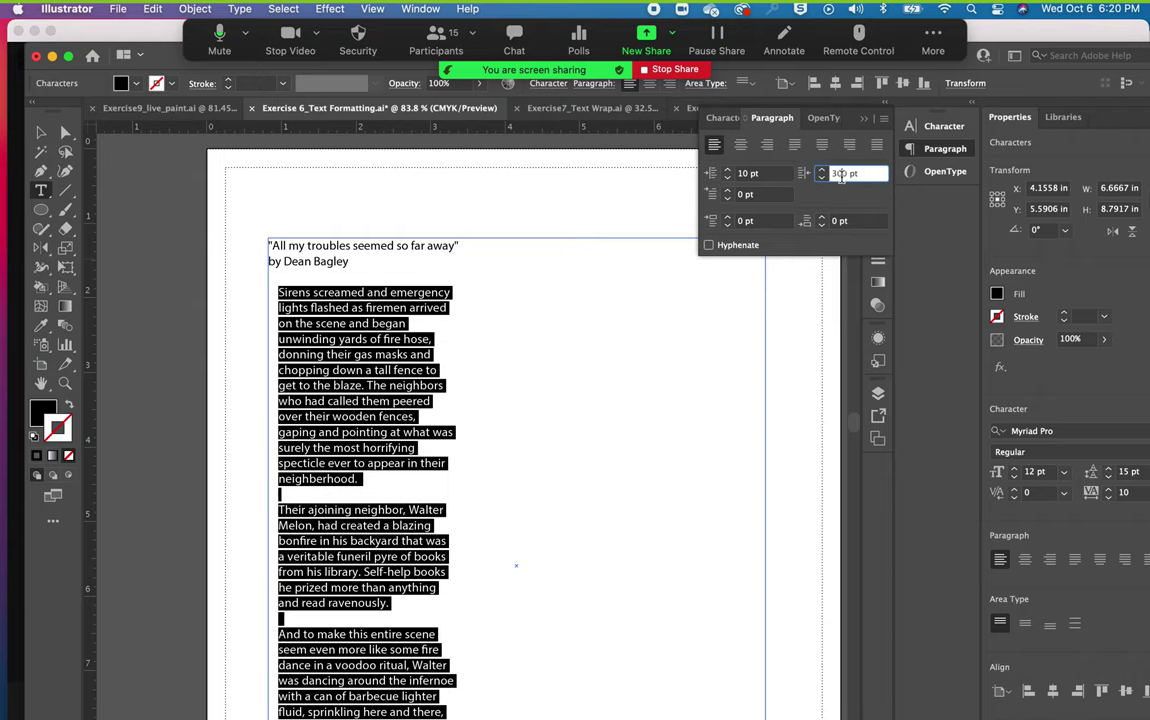
{"action": "type", "text": "30"}
{"action": "key", "text": "Return"}
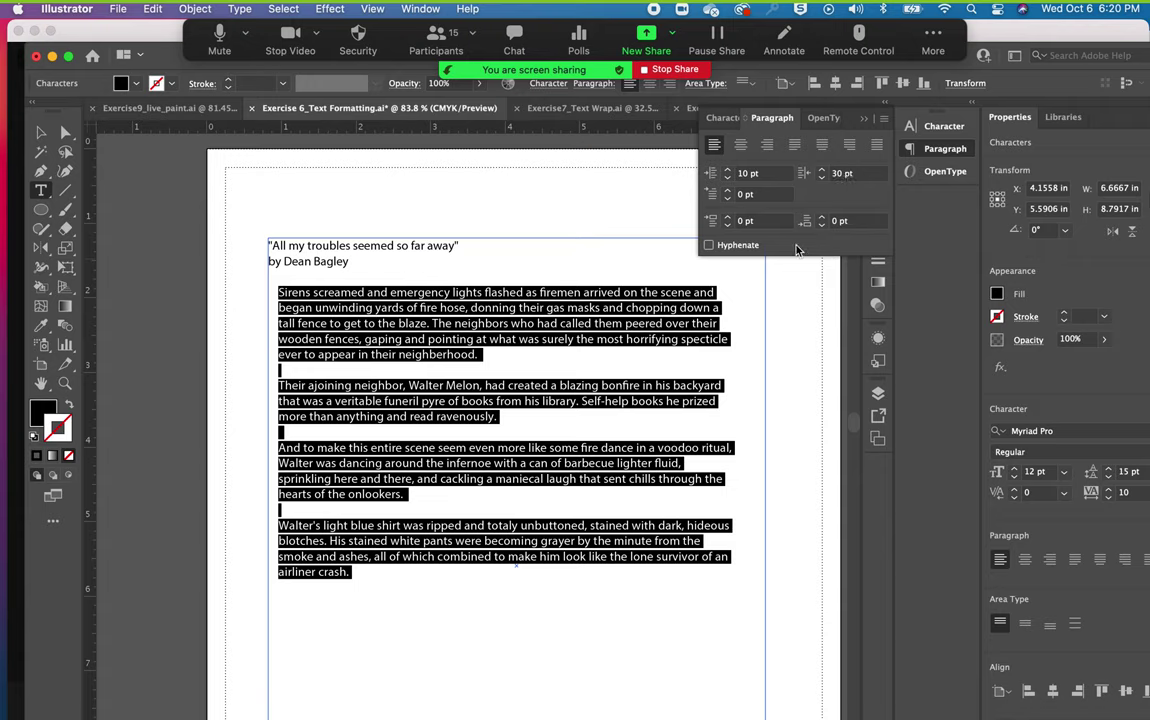
{"action": "left_click", "coordinate": [737, 196]}
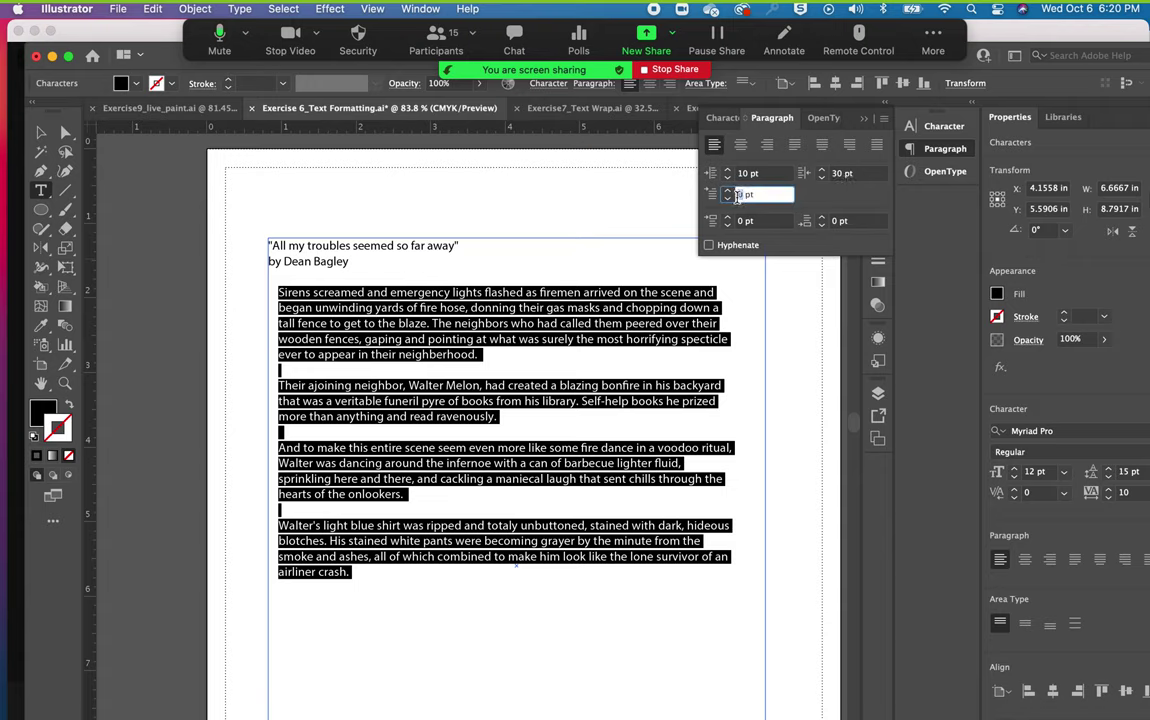
{"action": "type", "text": "3"}
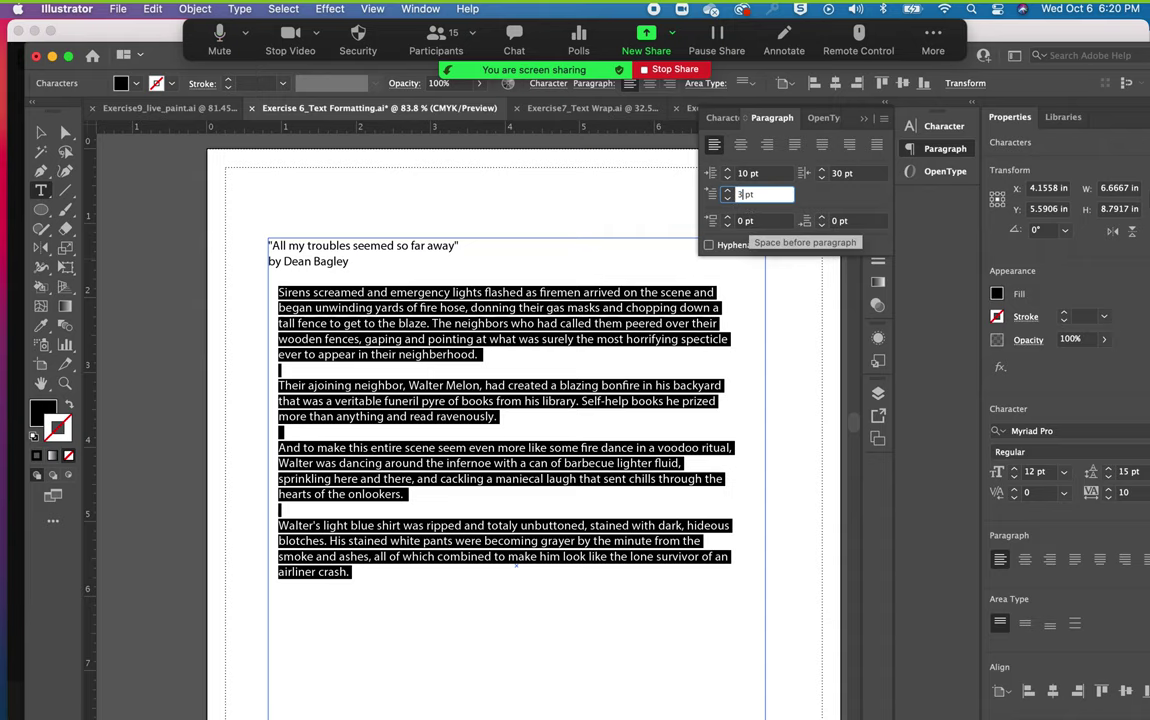
{"action": "type", "text": "0"}
{"action": "key", "text": "Return"}
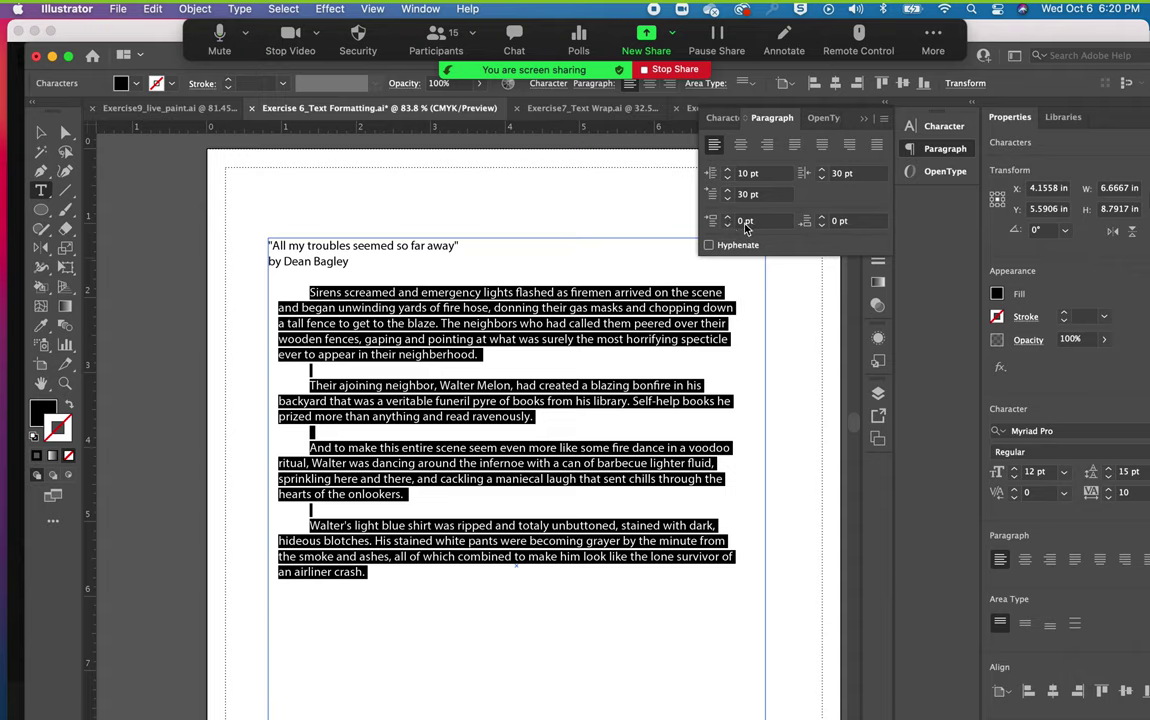
Add 10 pt space before and after paragraphs and justify with last line aligned left.
{"action": "left_click", "coordinate": [741, 222]}
{"action": "type", "text": "10"}
{"action": "key", "text": "Return"}
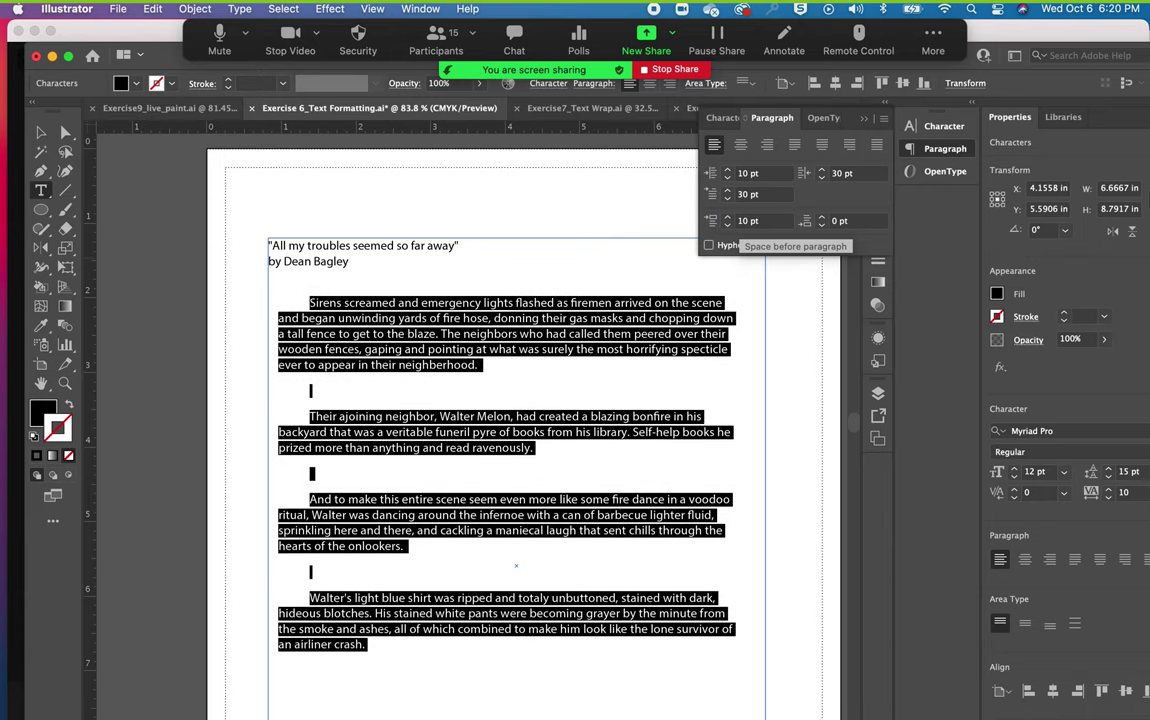
{"action": "left_click", "coordinate": [831, 222]}
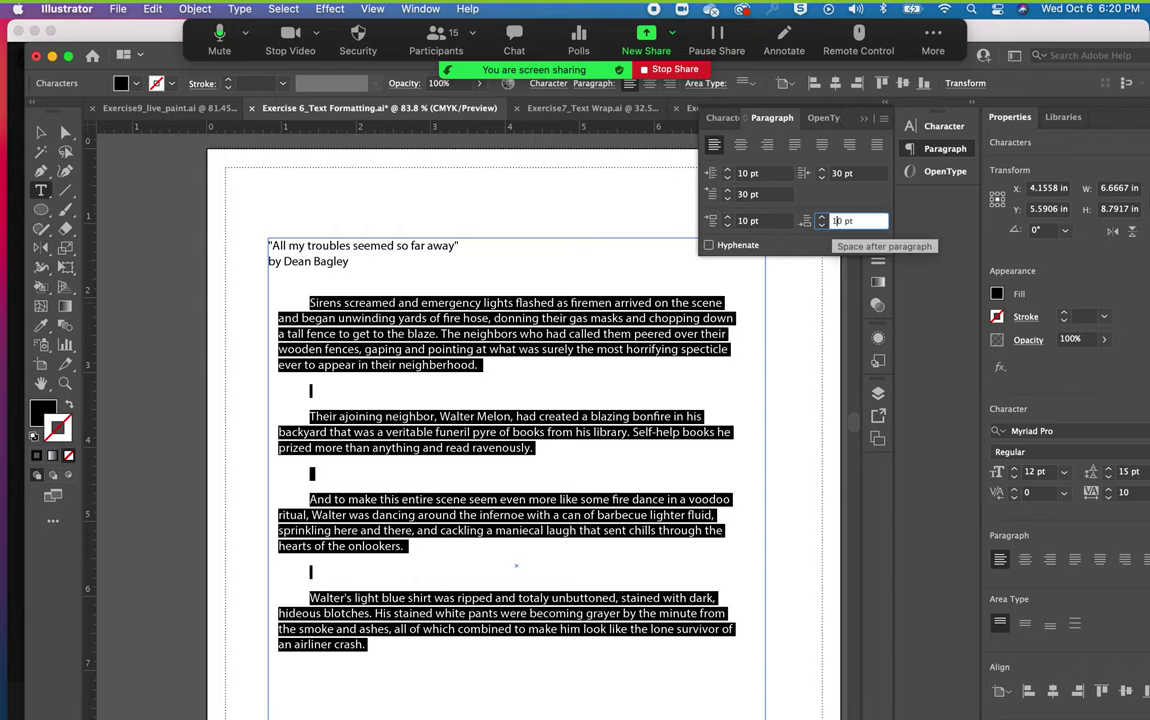
{"action": "type", "text": "10"}
{"action": "key", "text": "Return"}
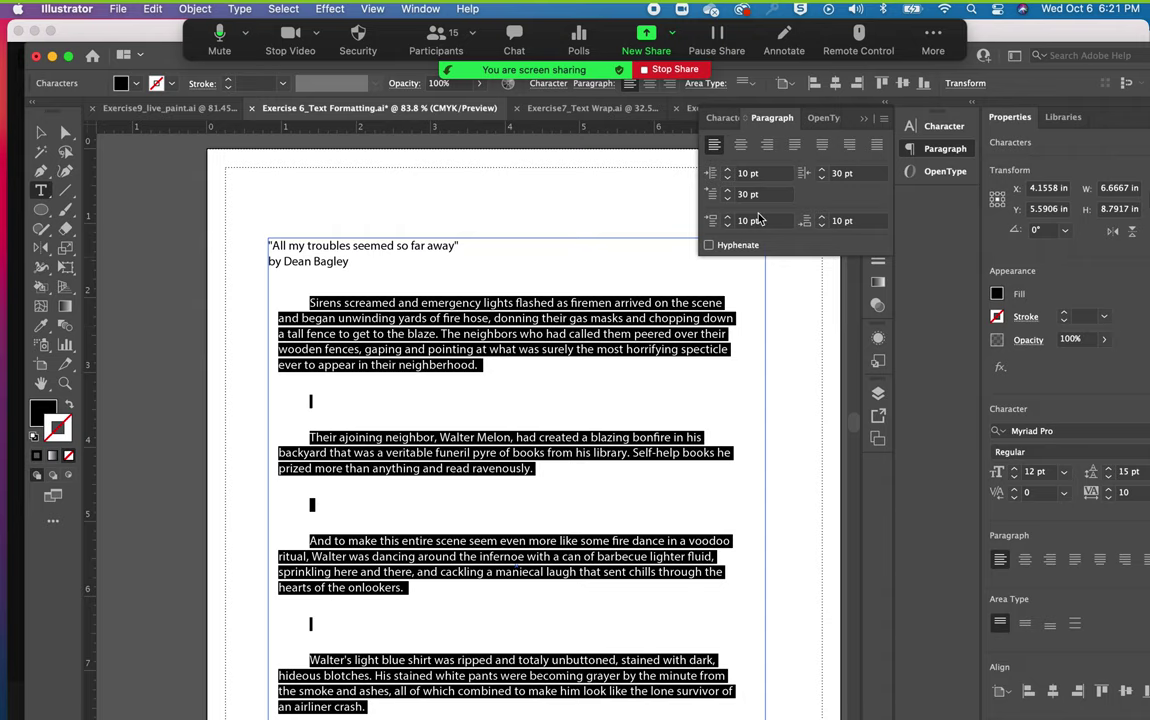
{"action": "left_click", "coordinate": [794, 146]}
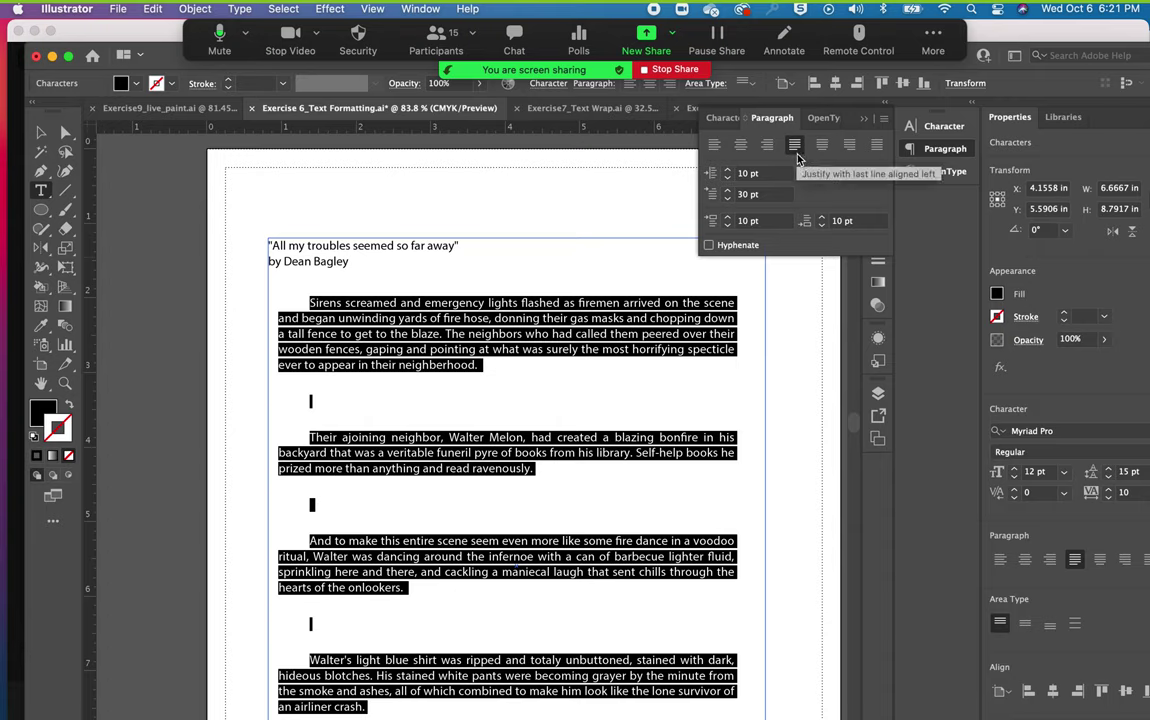
Compare Justify All Lines with last-line-left, then inspect leading and tracking in Character settings.
{"action": "left_click", "coordinate": [876, 146]}
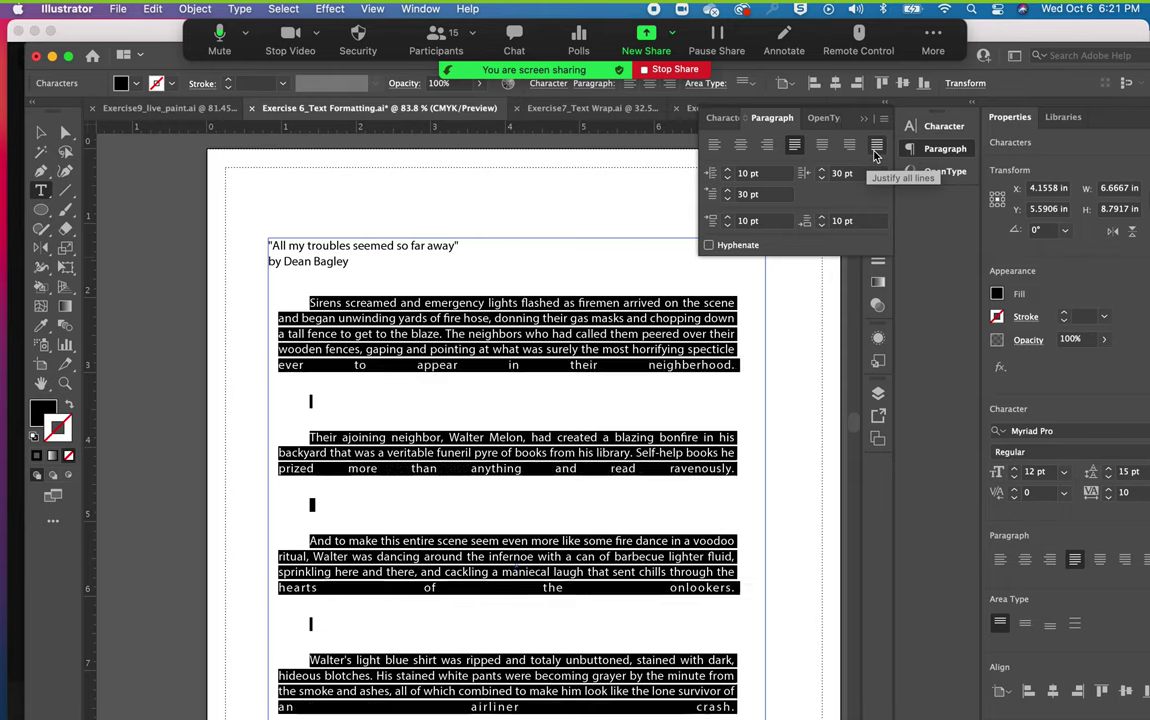
{"action": "left_click", "coordinate": [794, 146]}
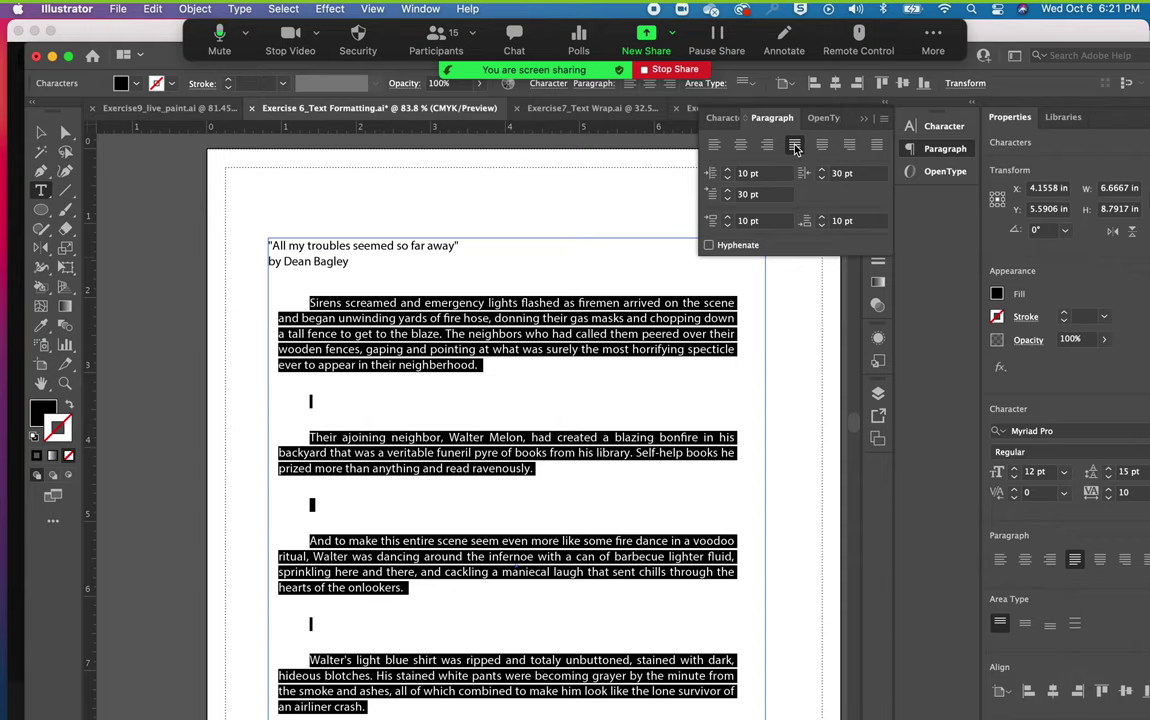
{"action": "left_click", "coordinate": [733, 118]}
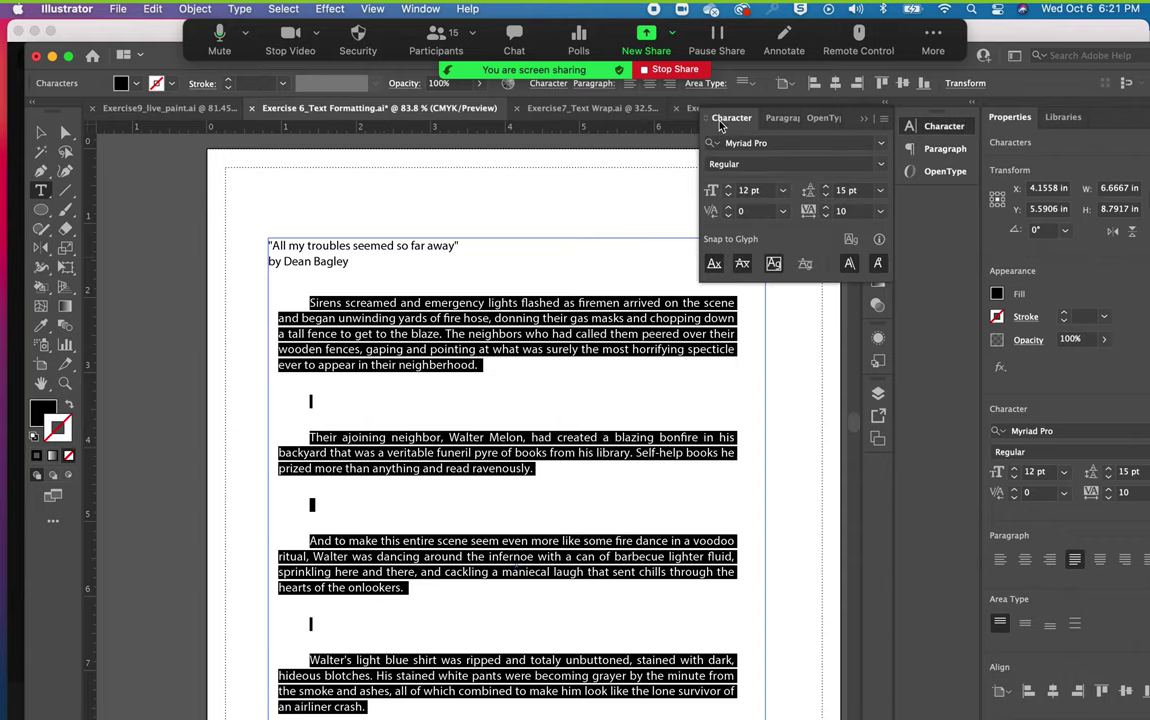
{"action": "left_click", "coordinate": [843, 191]}
{"action": "double_click", "coordinate": [845, 191]}
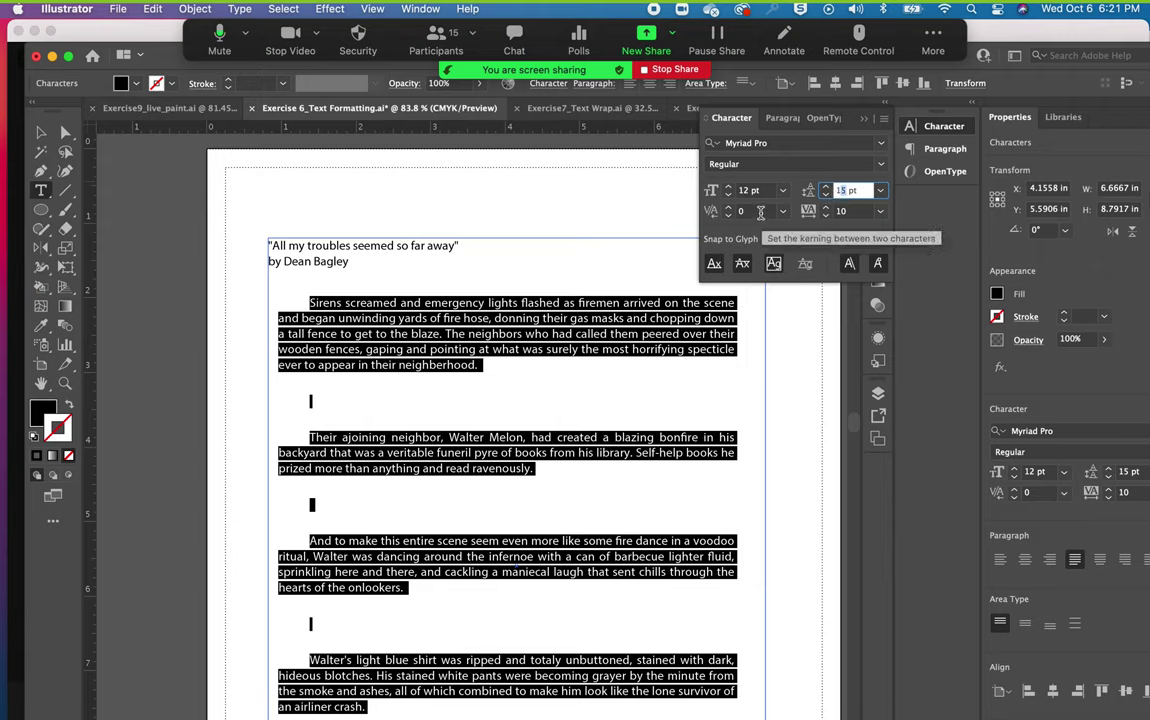
{"action": "double_click", "coordinate": [840, 215]}
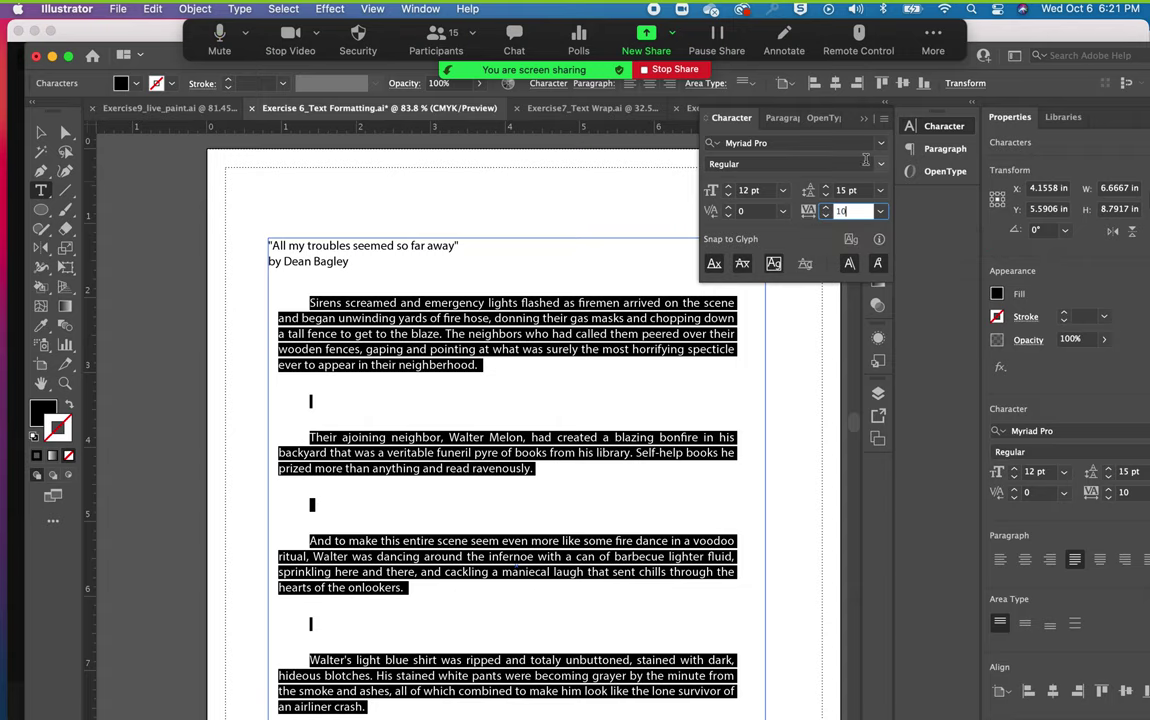
{"action": "left_click", "coordinate": [534, 368]}
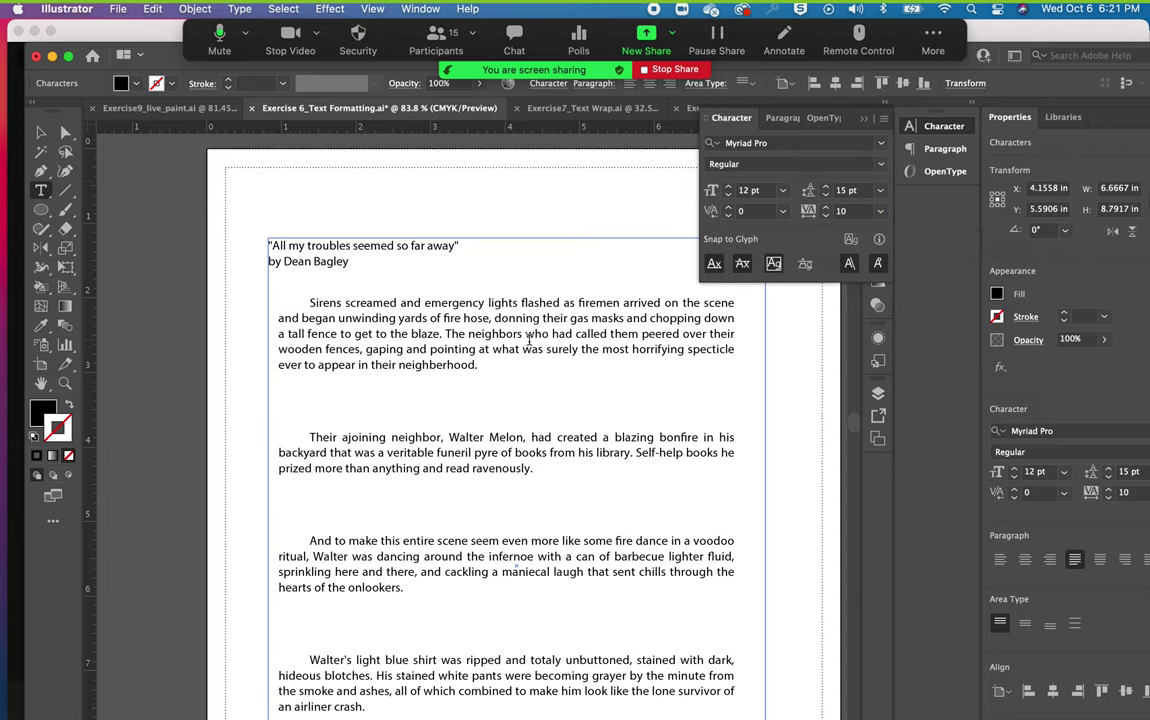
Select all the story text and widen its tracking with two Option+Right steps.
{"action": "key", "text": "super+a"}
{"action": "key", "text": "alt+Right"}
{"action": "key", "text": "alt+Right"}
{"action": "key", "text": "alt+Right"}
{"action": "key", "text": "alt+Right"}
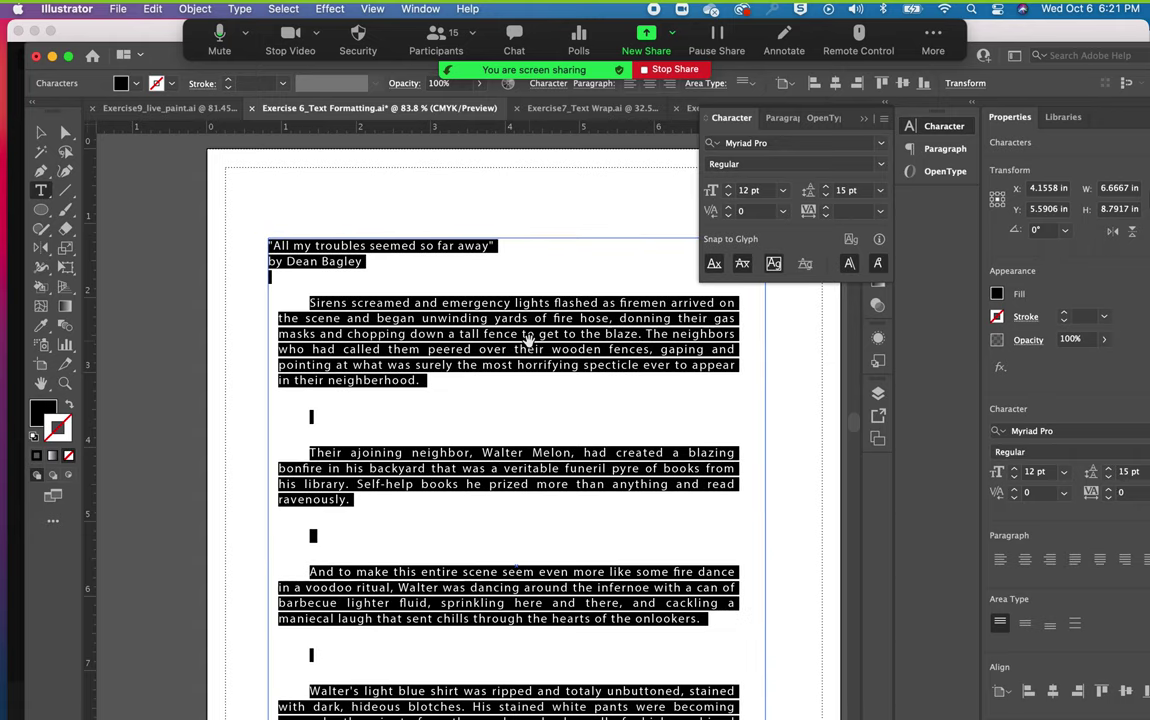
{"action": "key", "text": "alt+Right"}
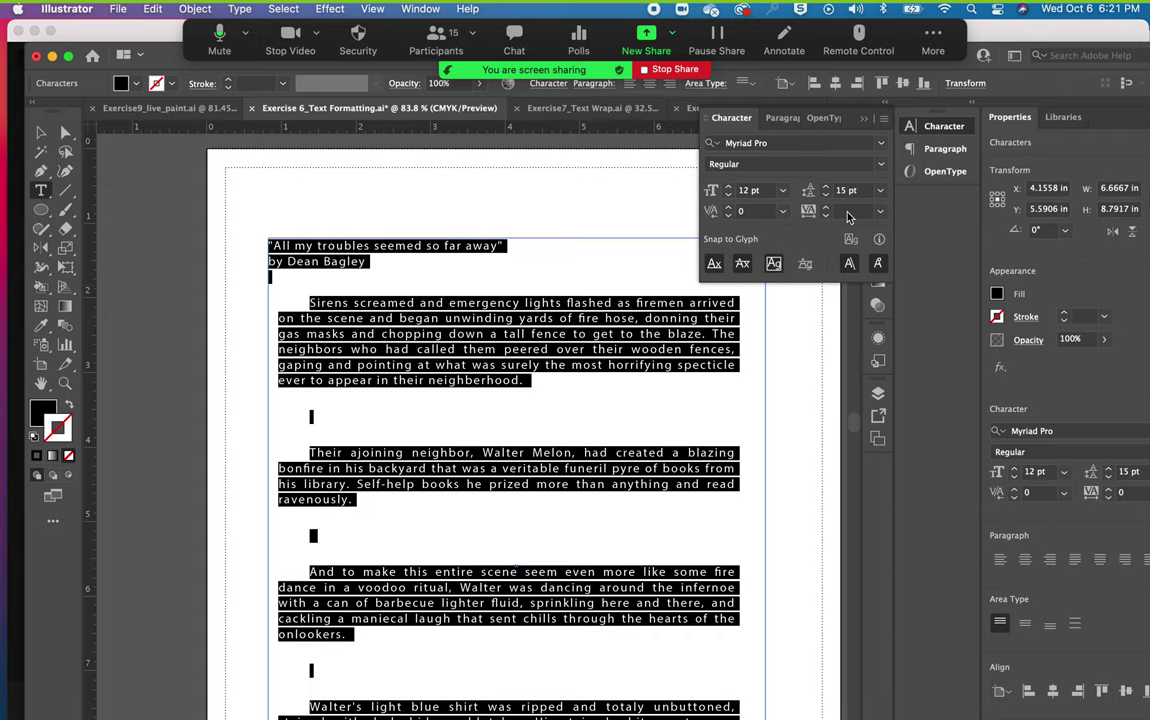
{"action": "left_click", "coordinate": [590, 364]}
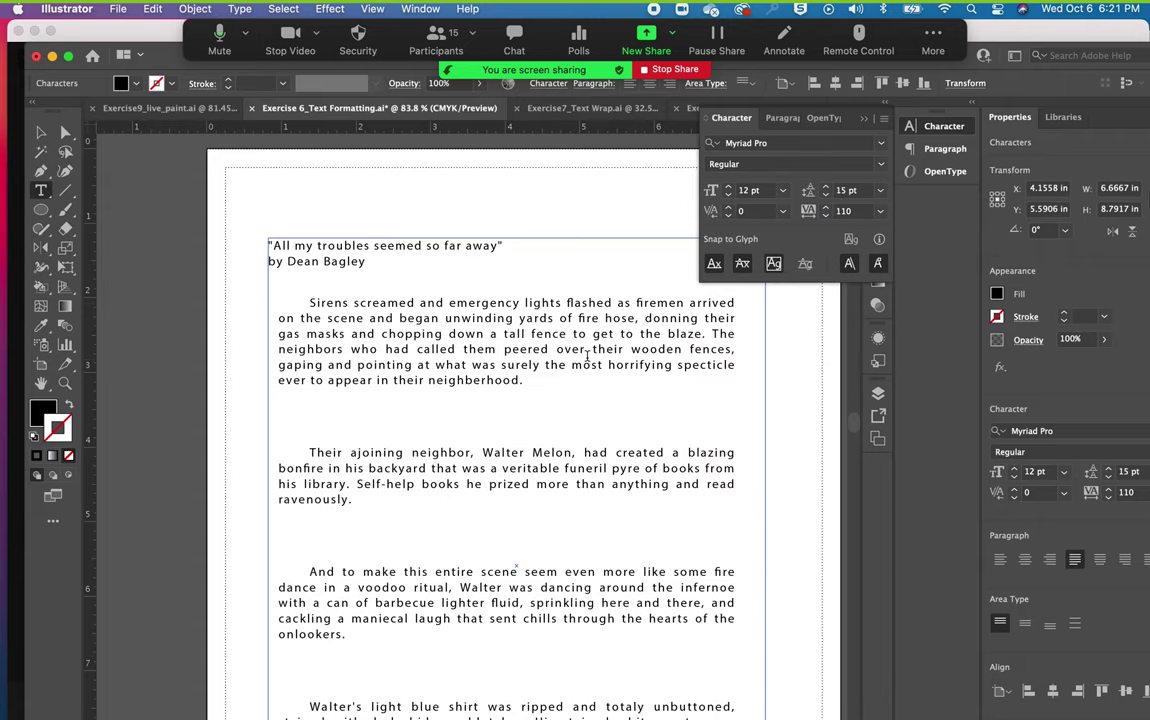
Try tighter tracking on part of the first paragraph, then undo back to 0 tracking.
{"action": "left_click_drag", "start_coordinate": [587, 350], "coordinate": [509, 334]}
{"action": "left_click", "coordinate": [828, 211]}
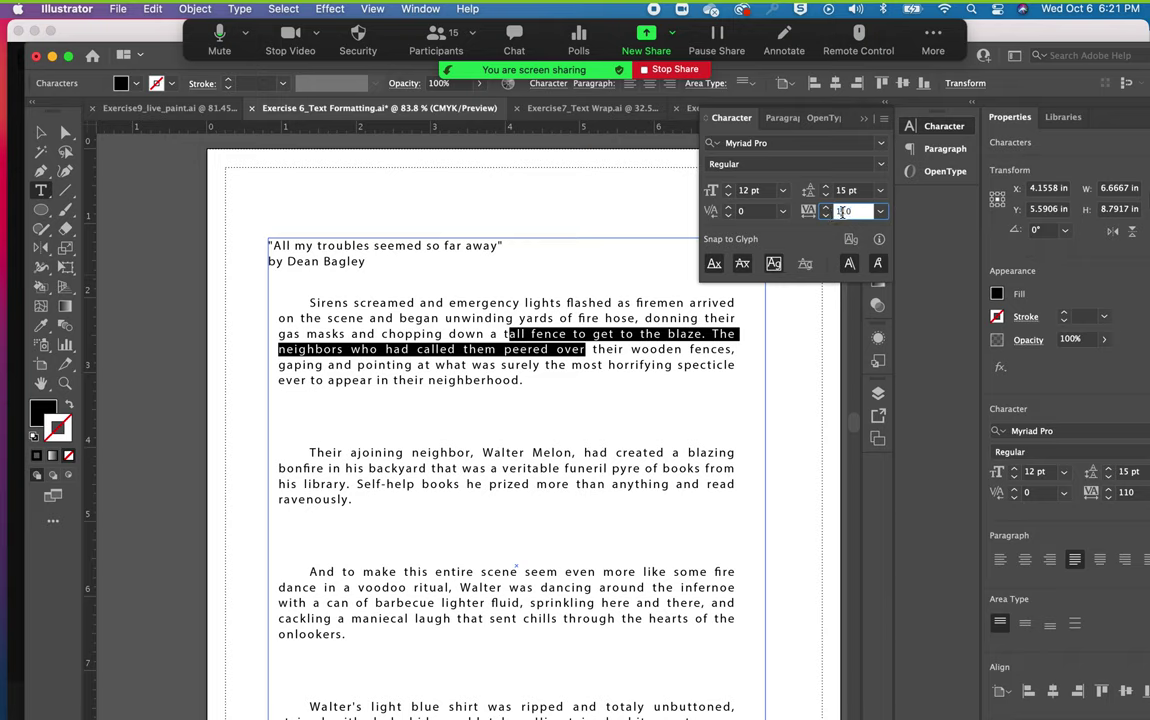
{"action": "left_click", "coordinate": [842, 211]}
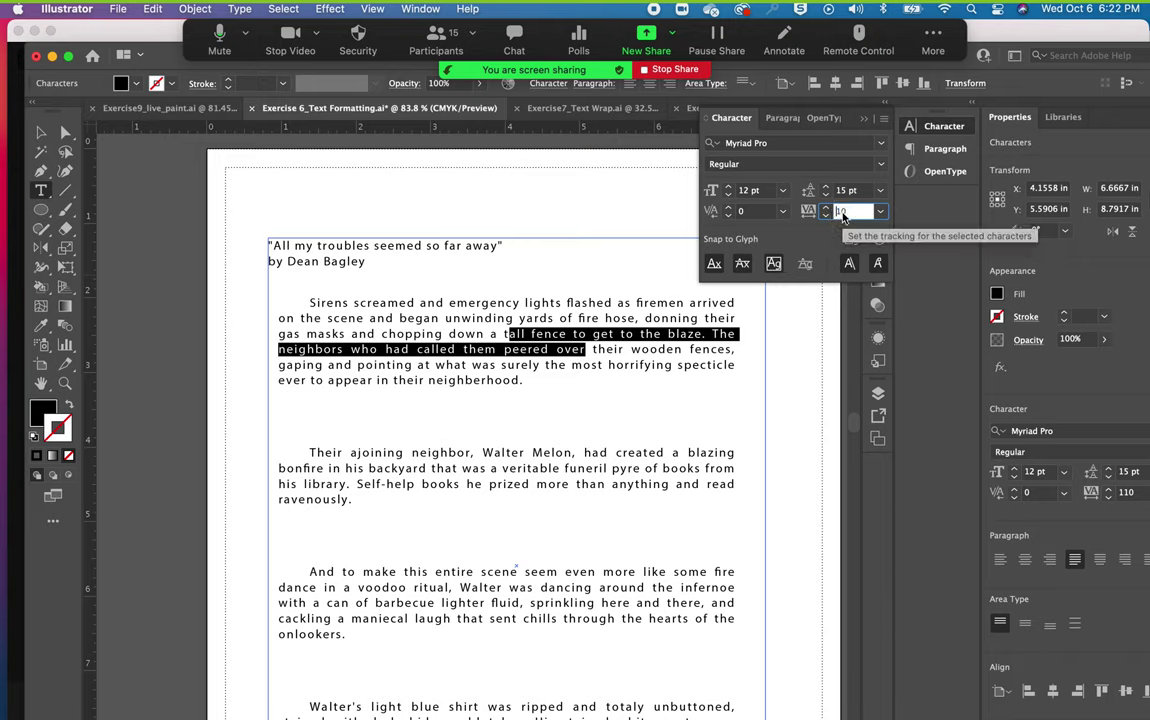
{"action": "key", "text": "Return"}
{"action": "key", "text": "super+z"}
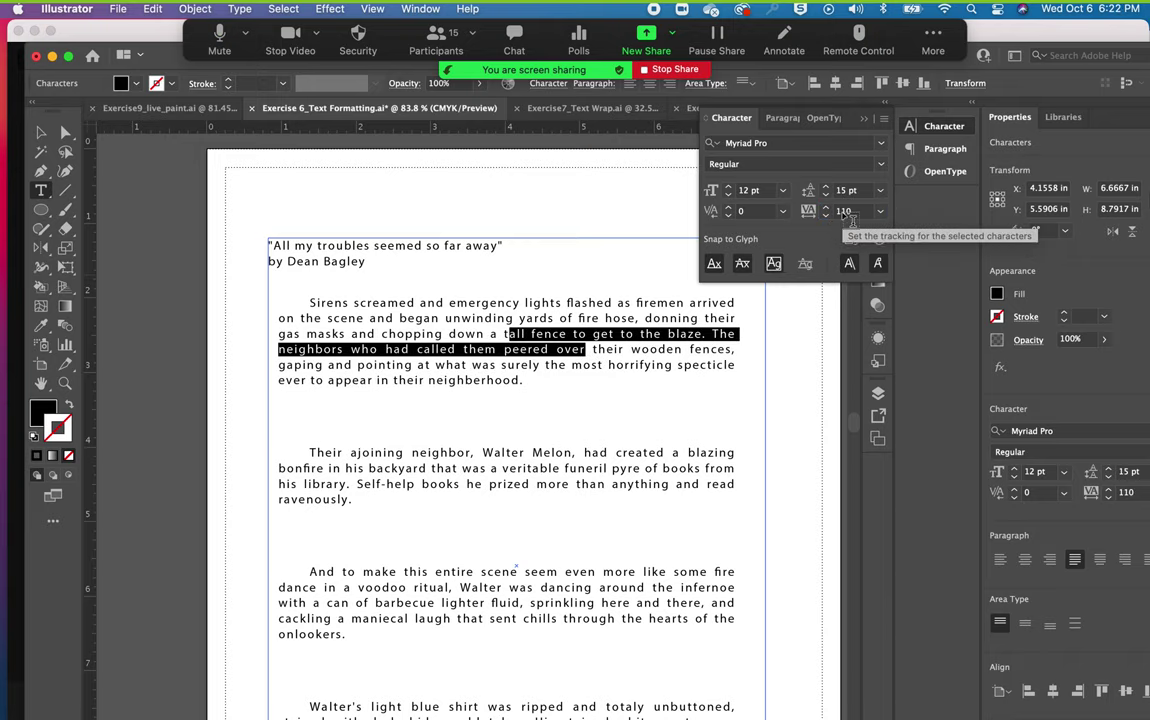
{"action": "key", "text": "super+z"}
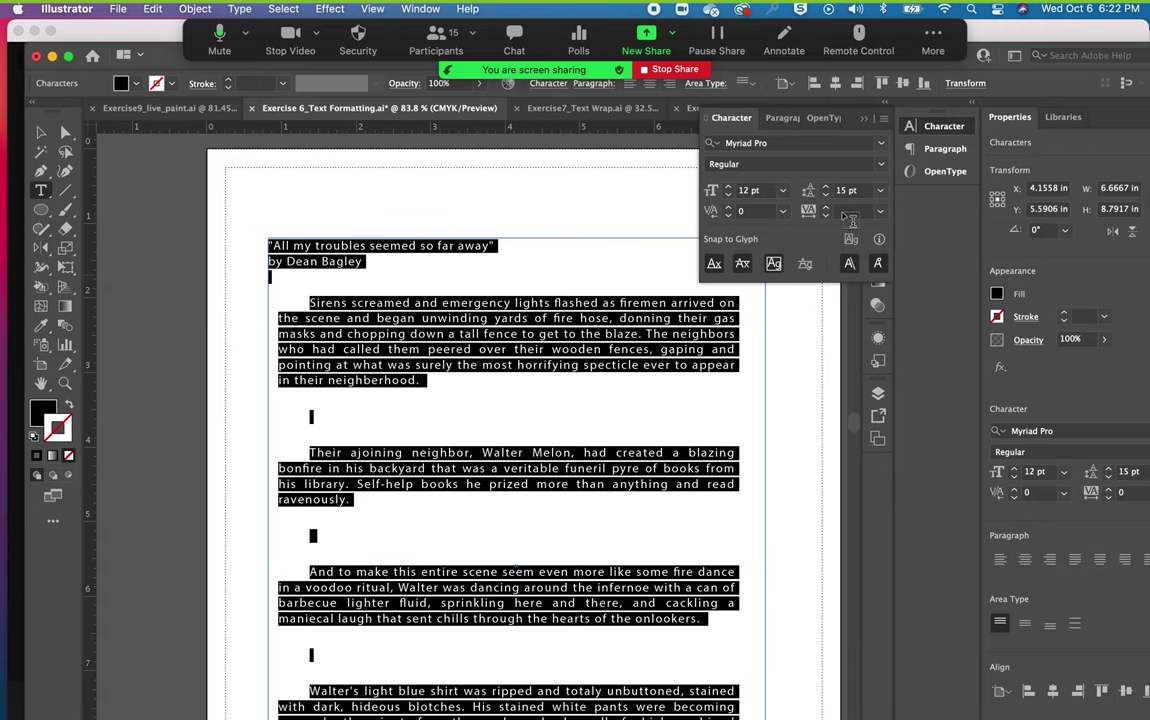
{"action": "key", "text": "super+z"}
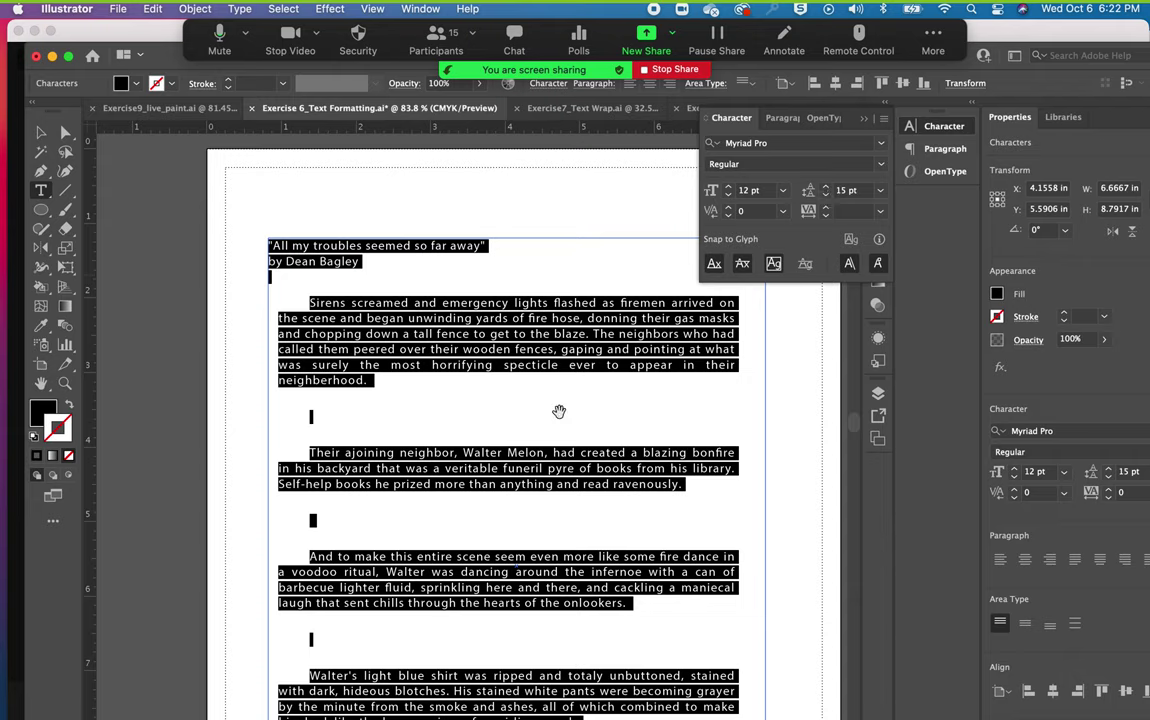
{"action": "key", "text": "alt+Down"}
{"action": "key", "text": "alt+Down"}
{"action": "key", "text": "alt+Down"}
{"action": "key", "text": "alt+Down"}
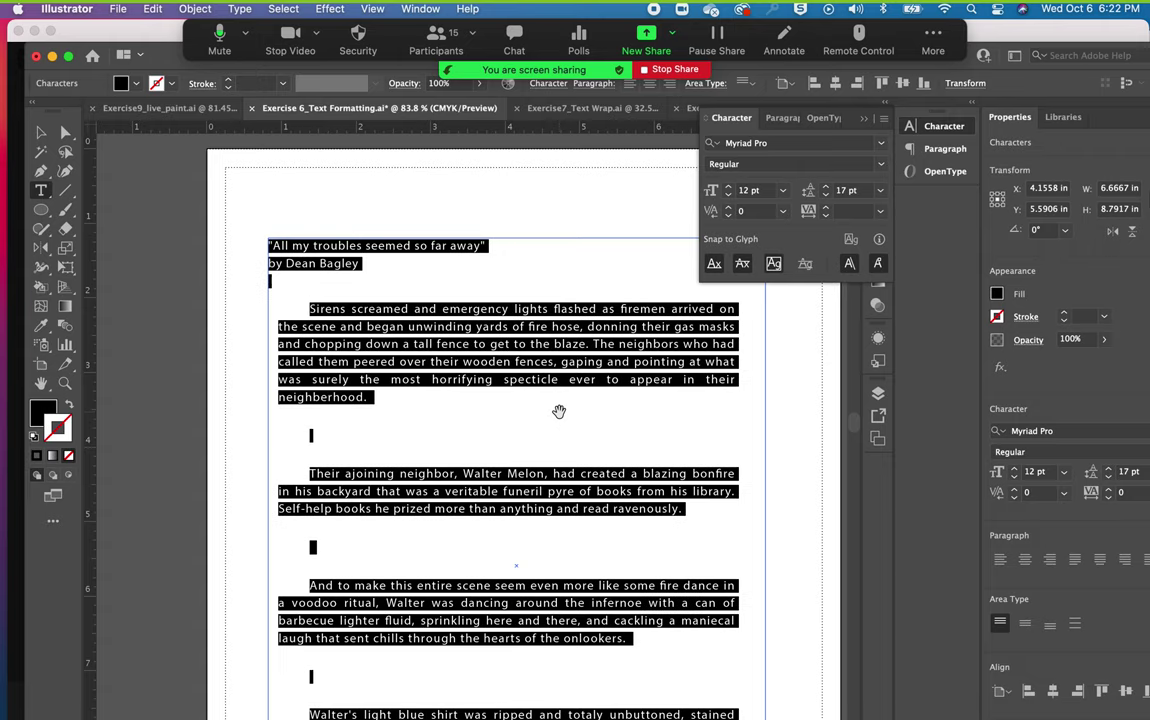
{"action": "key", "text": "alt+Up"}
{"action": "key", "text": "alt+Up"}
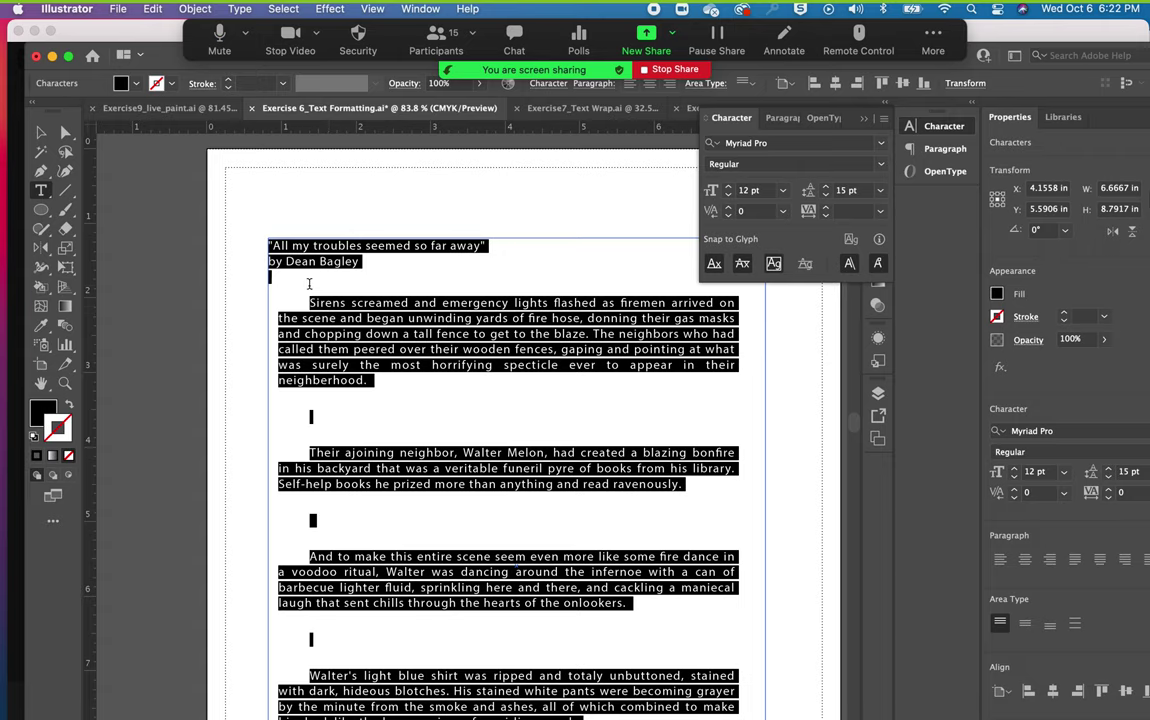
{"action": "left_click", "coordinate": [277, 246]}
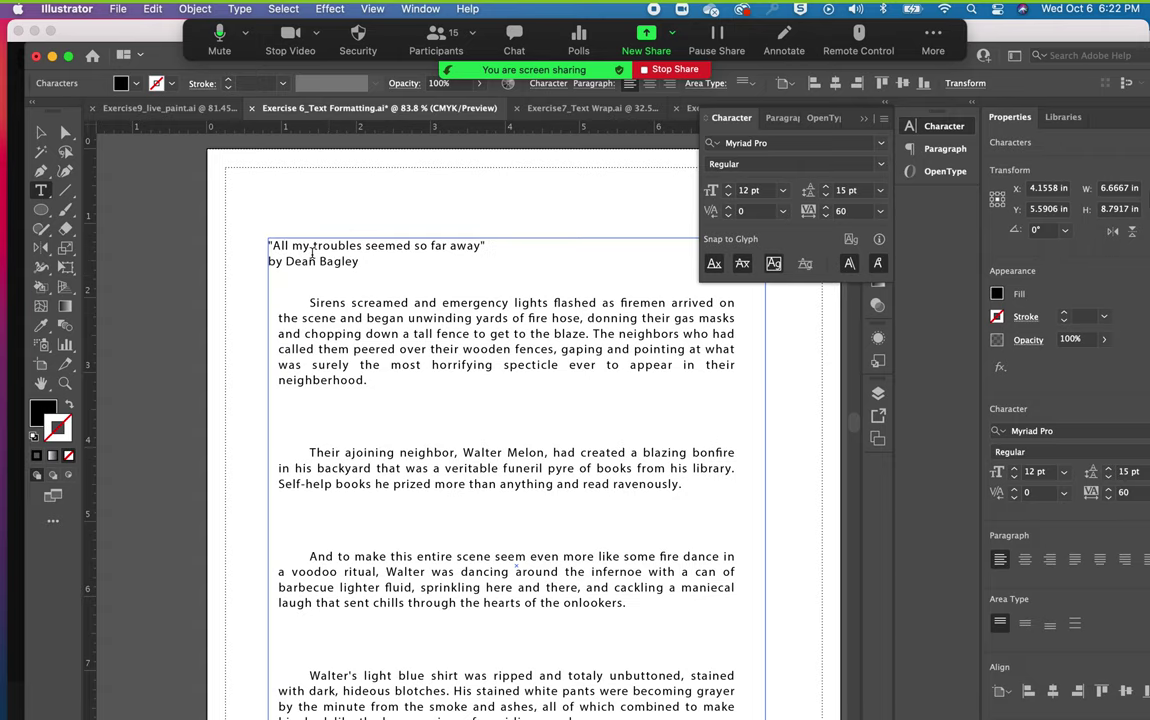
Widen the kerning after the title's opening 'A' to 820, then exit text editing.
{"action": "left_click", "coordinate": [728, 207]}
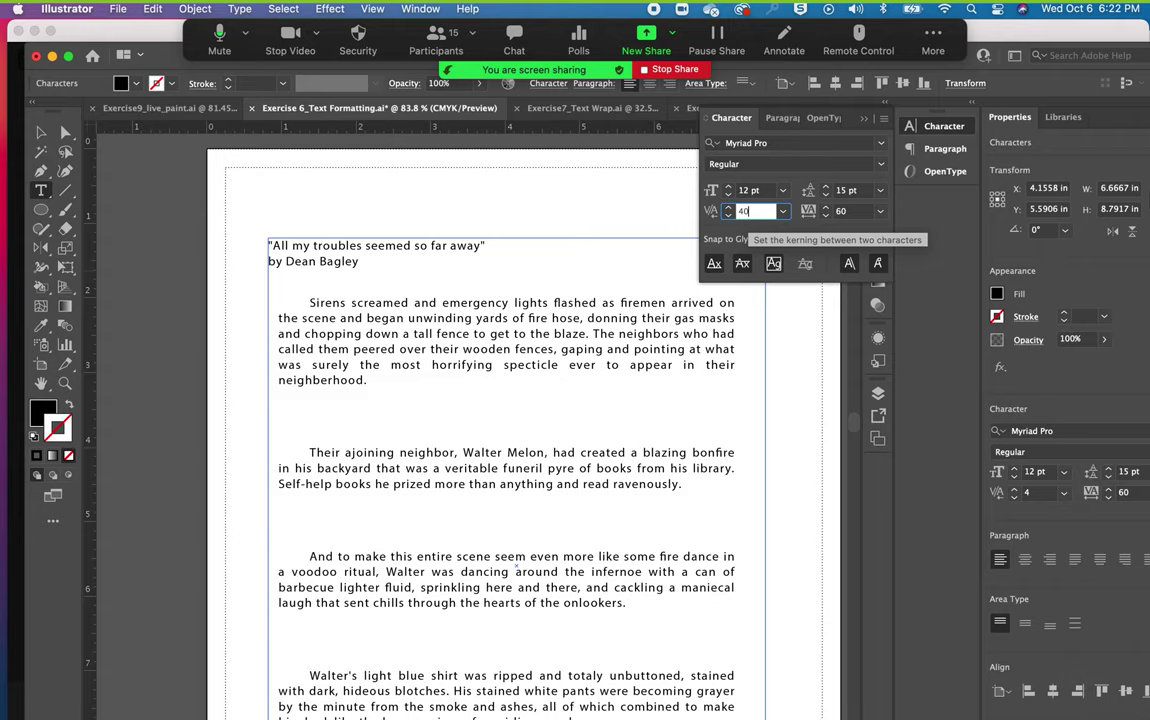
{"action": "type", "text": "400"}
{"action": "key", "text": "Return"}
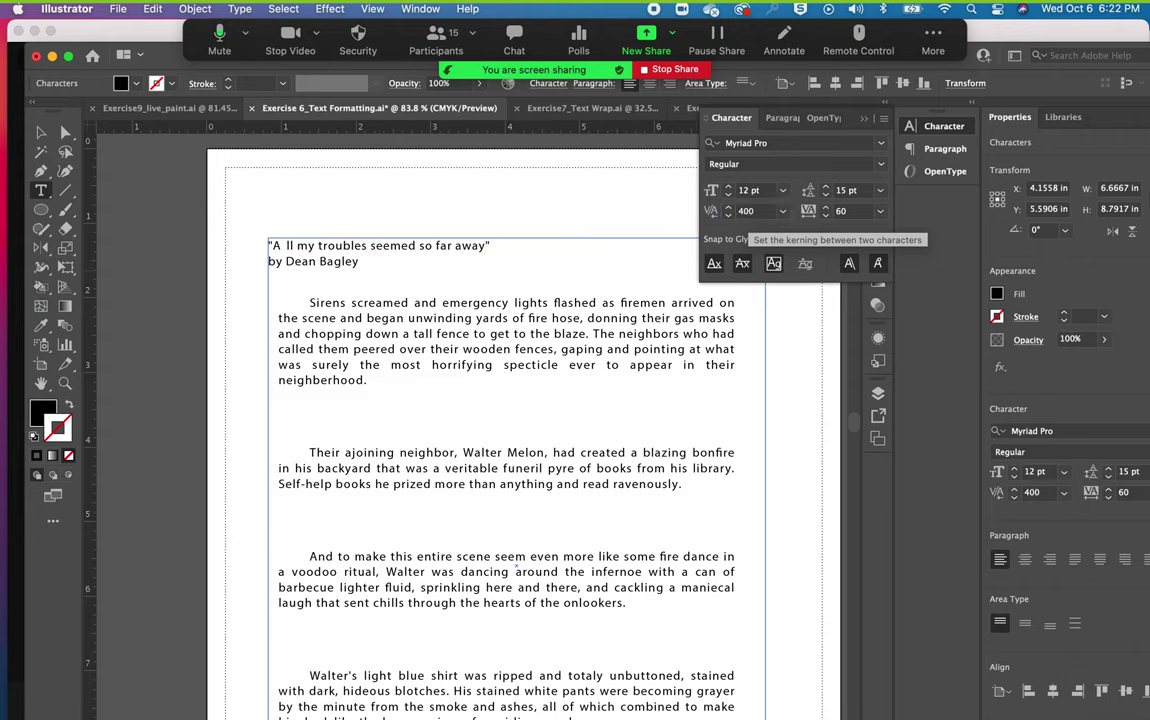
{"action": "key", "text": "alt+Right"}
{"action": "key", "text": "alt+Right"}
{"action": "key", "text": "alt+Right"}
{"action": "key", "text": "alt+Right"}
{"action": "key", "text": "alt+Right"}
{"action": "key", "text": "alt+Right"}
{"action": "key", "text": "alt+Right"}
{"action": "key", "text": "alt+Right"}
{"action": "key", "text": "alt+Right"}
{"action": "key", "text": "alt+Right"}
{"action": "key", "text": "alt+Right"}
{"action": "key", "text": "alt+Right"}
{"action": "key", "text": "alt+Right"}
{"action": "key", "text": "alt+Right"}
{"action": "key", "text": "alt+Right"}
{"action": "key", "text": "alt+Right"}
{"action": "key", "text": "alt+Right"}
{"action": "key", "text": "alt+Right"}
{"action": "key", "text": "alt+Right"}
{"action": "key", "text": "alt+Right"}
{"action": "key", "text": "alt+Right"}
{"action": "key", "text": "alt+Right"}
{"action": "key", "text": "alt+Right"}
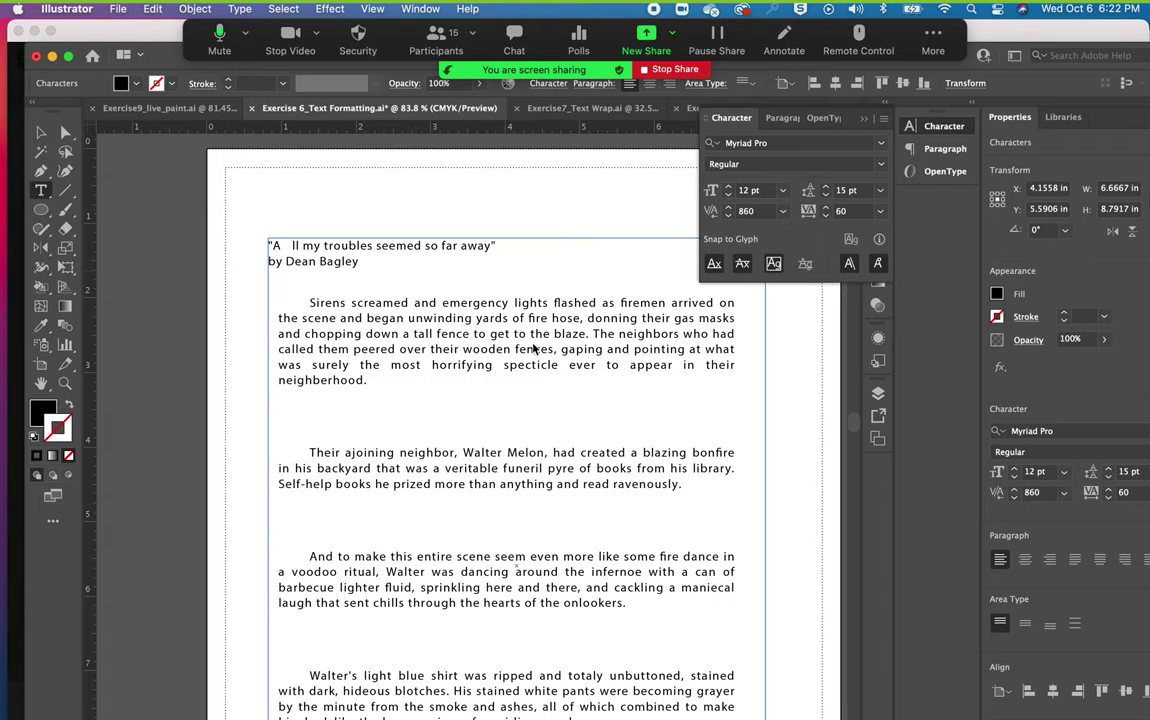
{"action": "key", "text": "alt+Left"}
{"action": "key", "text": "alt+Left"}
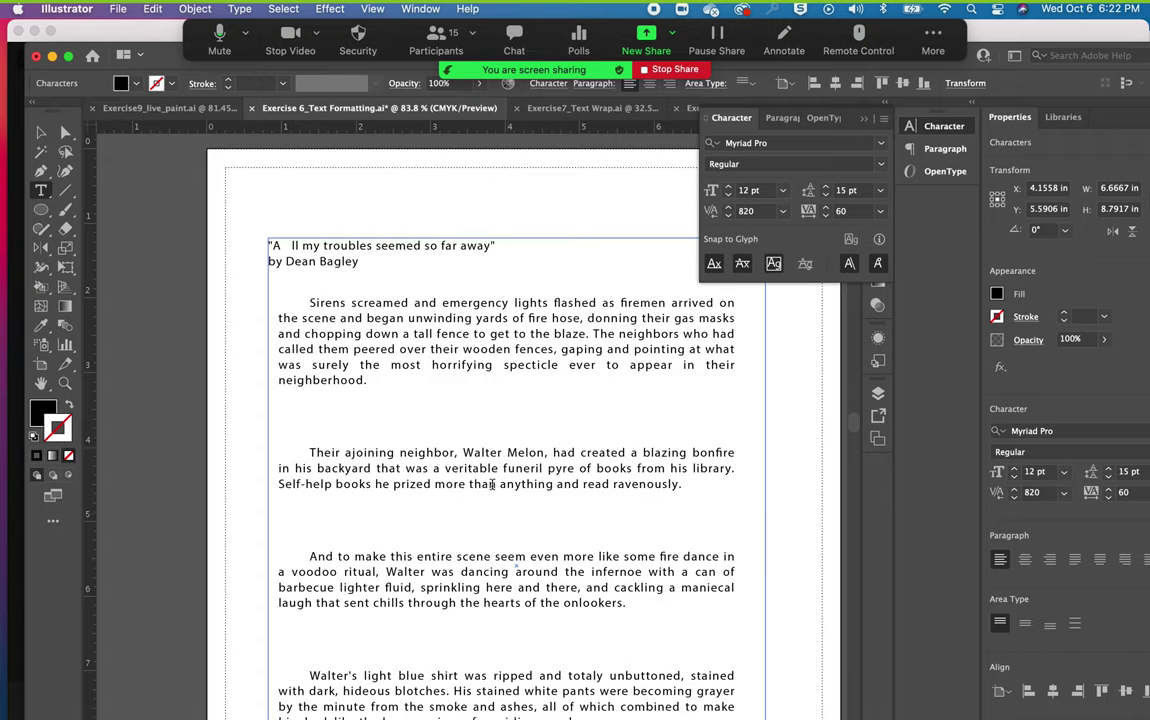
{"action": "left_click", "coordinate": [40, 132]}
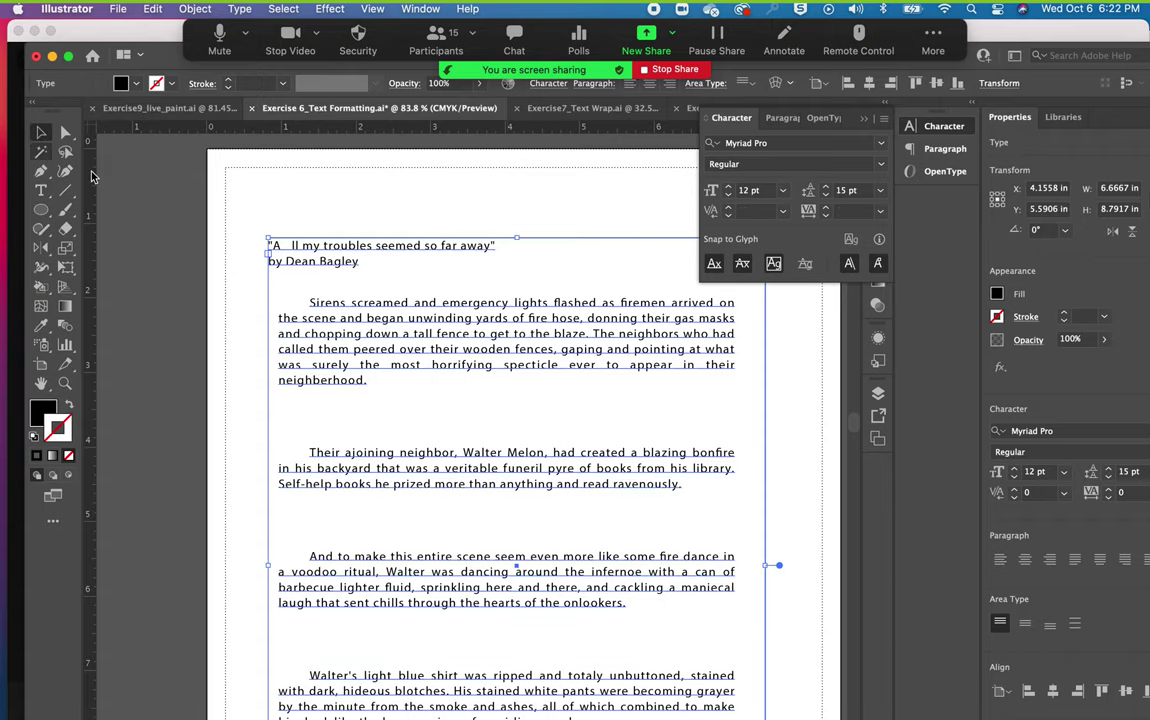
Deselect everything and tear off the type tools as a floating panel.
{"action": "left_click_drag", "start_coordinate": [268, 286], "coordinate": [297, 320]}
{"action": "left_click", "coordinate": [297, 320]}
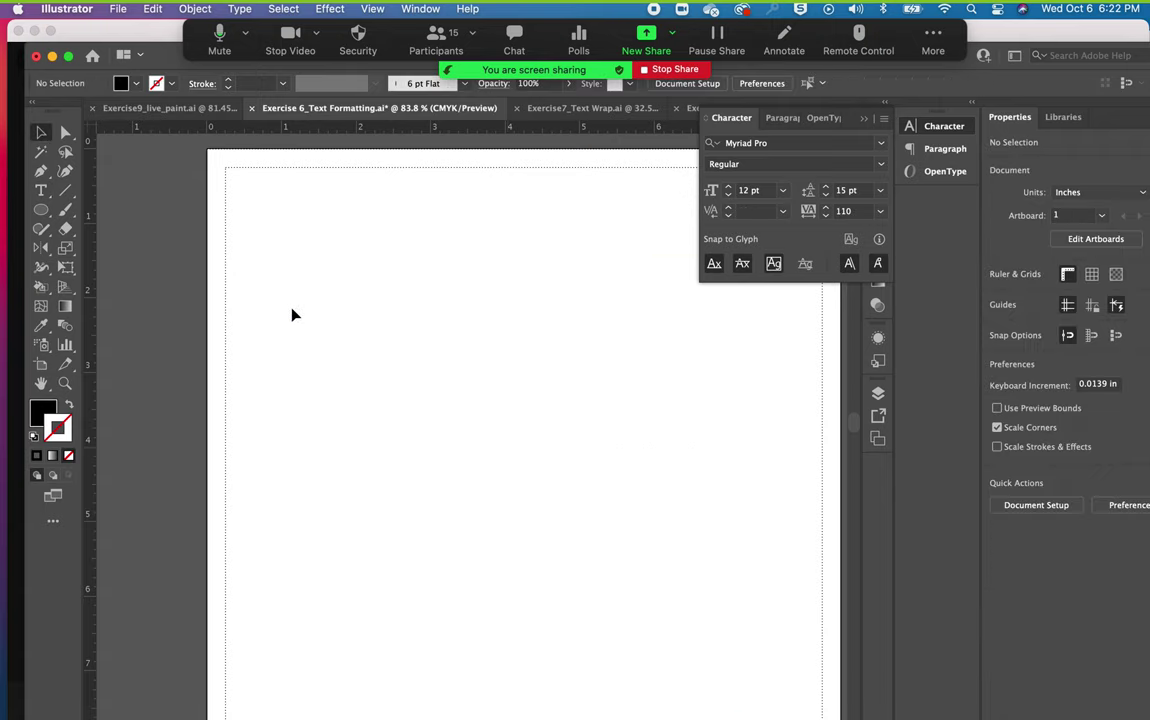
{"action": "left_click", "coordinate": [41, 191]}
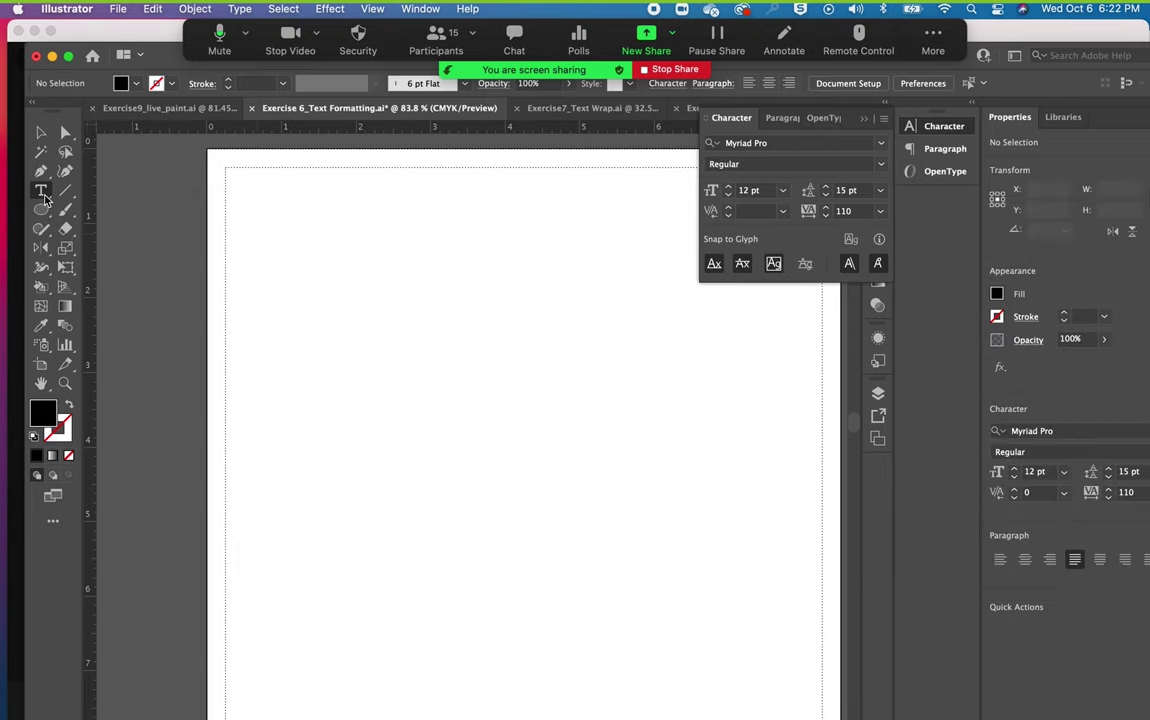
{"action": "left_click", "coordinate": [44, 199]}
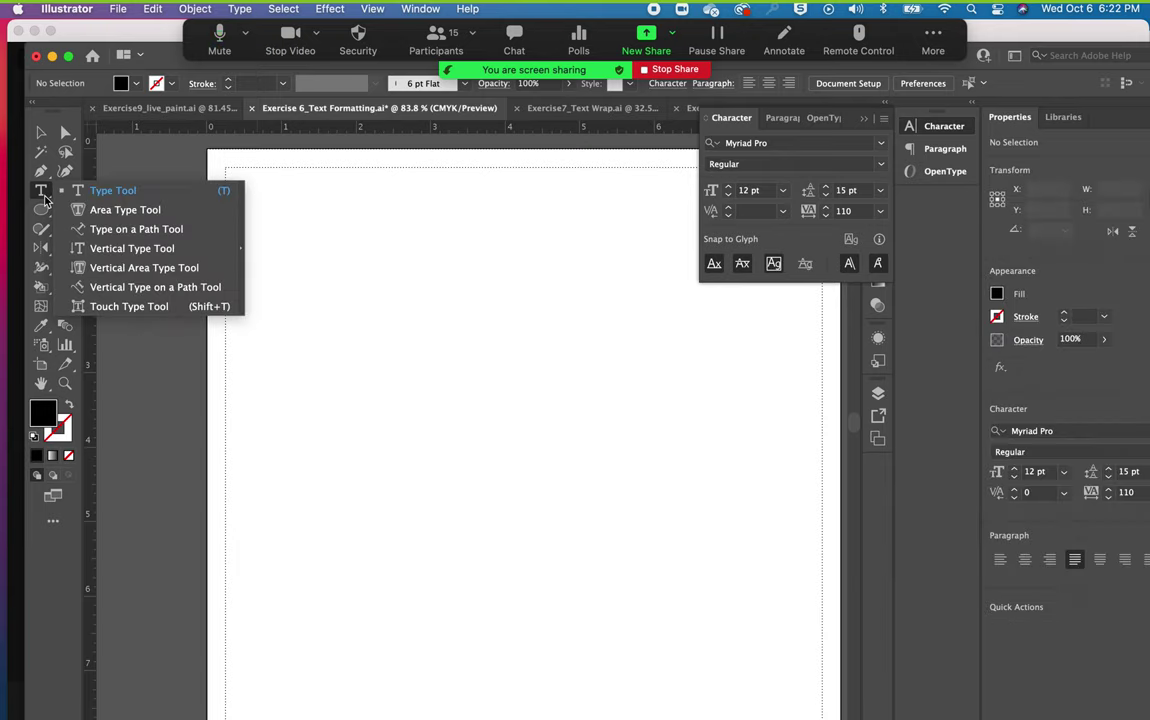
{"action": "left_click", "coordinate": [240, 248]}
{"action": "left_click", "coordinate": [282, 225]}
{"action": "left_click_drag", "start_coordinate": [175, 203], "coordinate": [278, 325]}
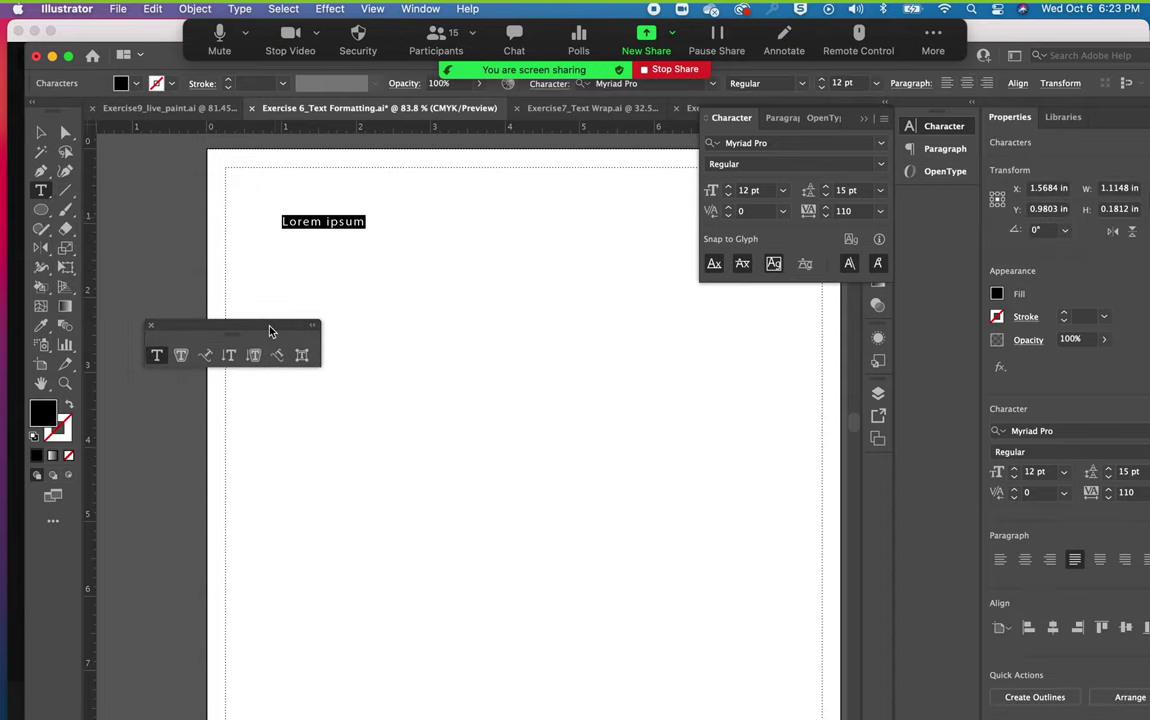
Scale a trial 'Lorem ipsum' point text to 82.2 pt, then undo until it's removed.
{"action": "left_click", "coordinate": [40, 131]}
{"action": "left_click_drag", "start_coordinate": [366, 228], "coordinate": [543, 313]}
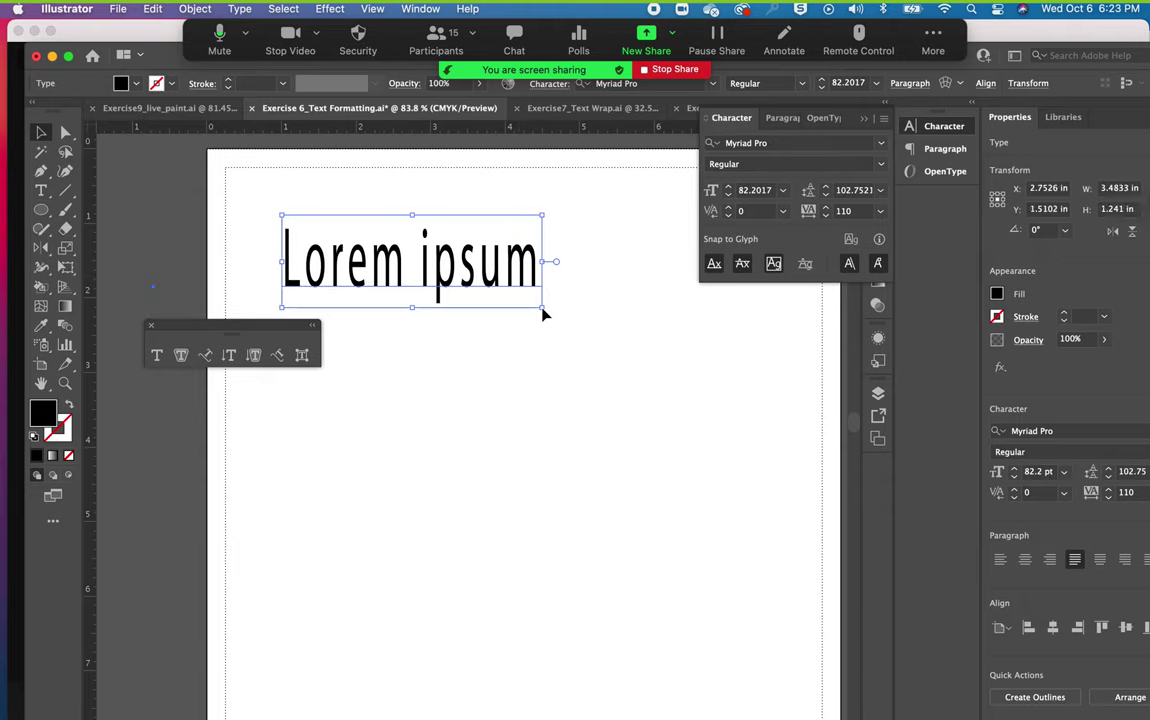
{"action": "key", "text": "super+z"}
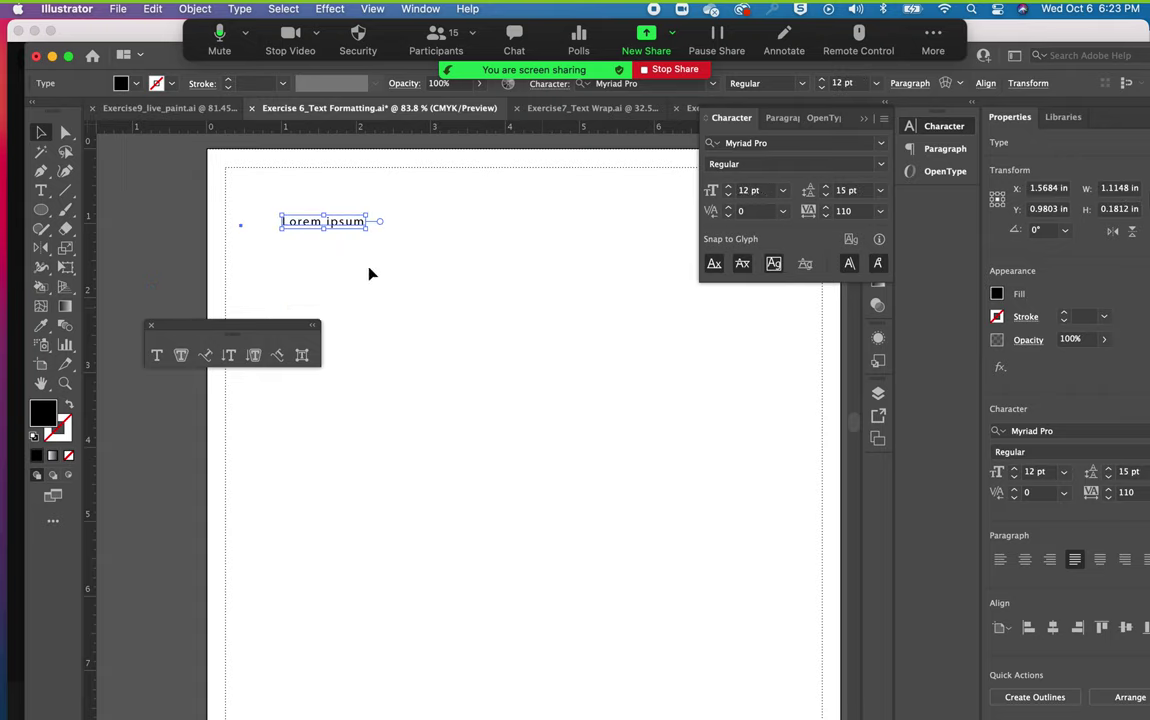
{"action": "left_click_drag", "start_coordinate": [338, 230], "coordinate": [443, 256]}
{"action": "key", "text": "super+z"}
{"action": "key", "text": "super+z"}
{"action": "left_click", "coordinate": [43, 211]}
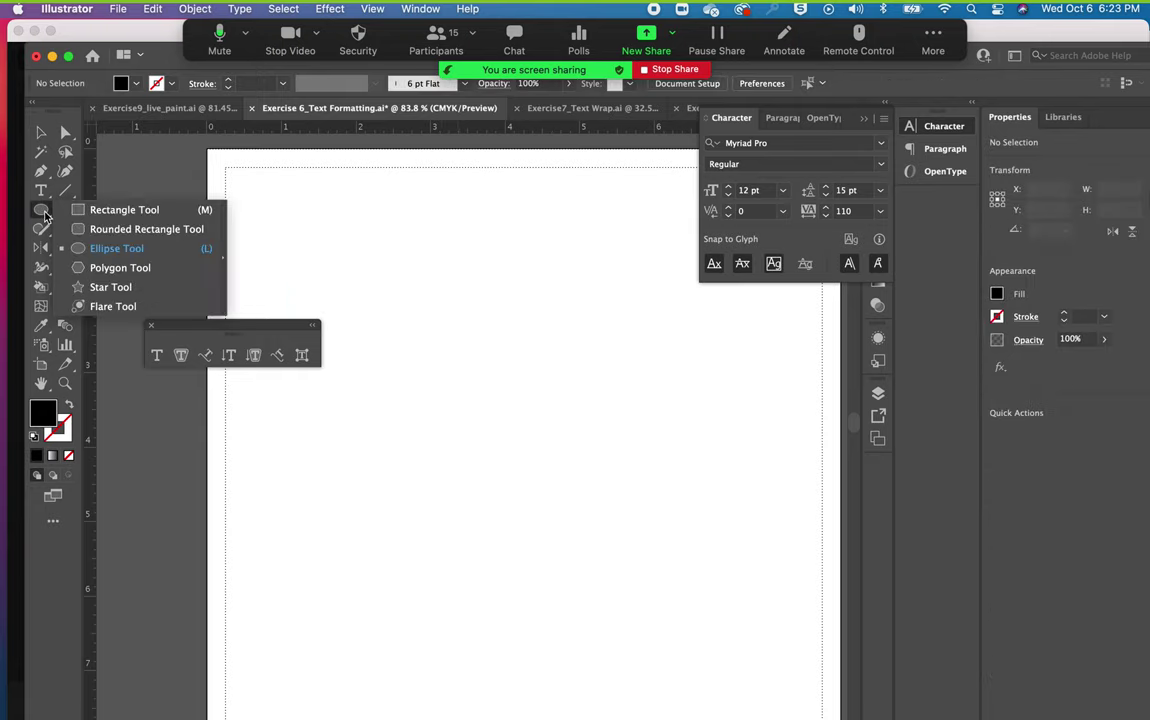
Draw a 4.55-inch square with a black outline and no fill mid-page.
{"action": "left_click", "coordinate": [80, 211]}
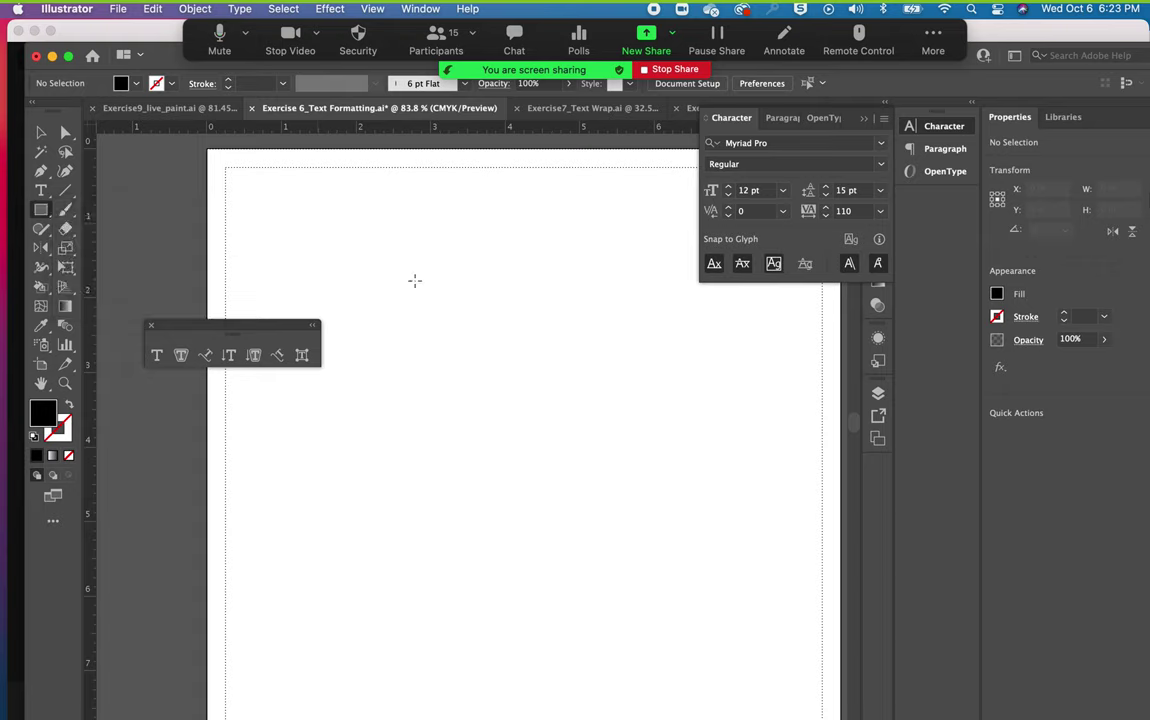
{"action": "left_click_drag", "start_coordinate": [370, 230], "coordinate": [709, 569]}
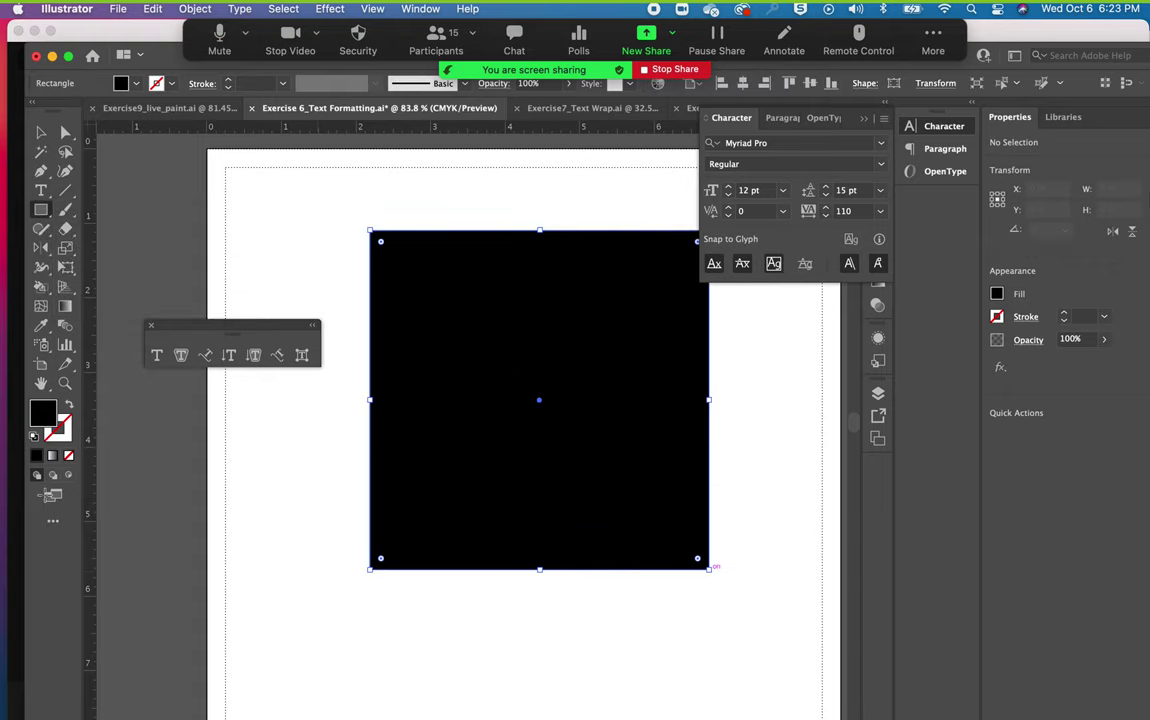
{"action": "left_click", "coordinate": [70, 410]}
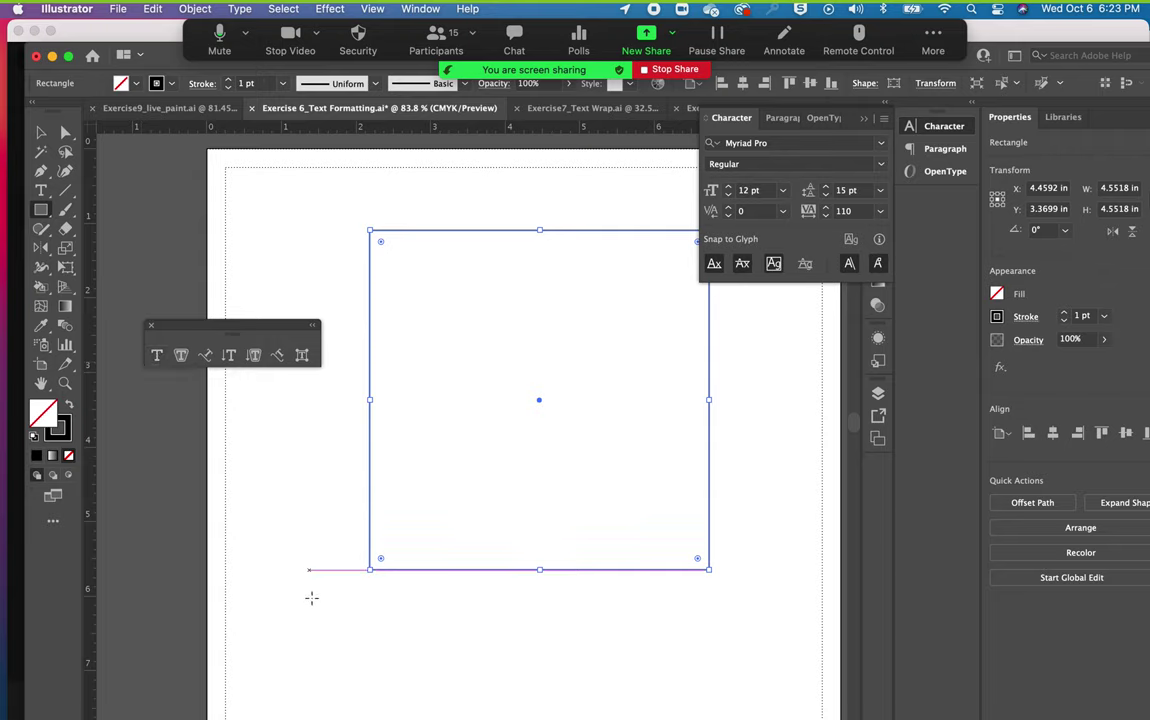
{"action": "left_click", "coordinate": [157, 355]}
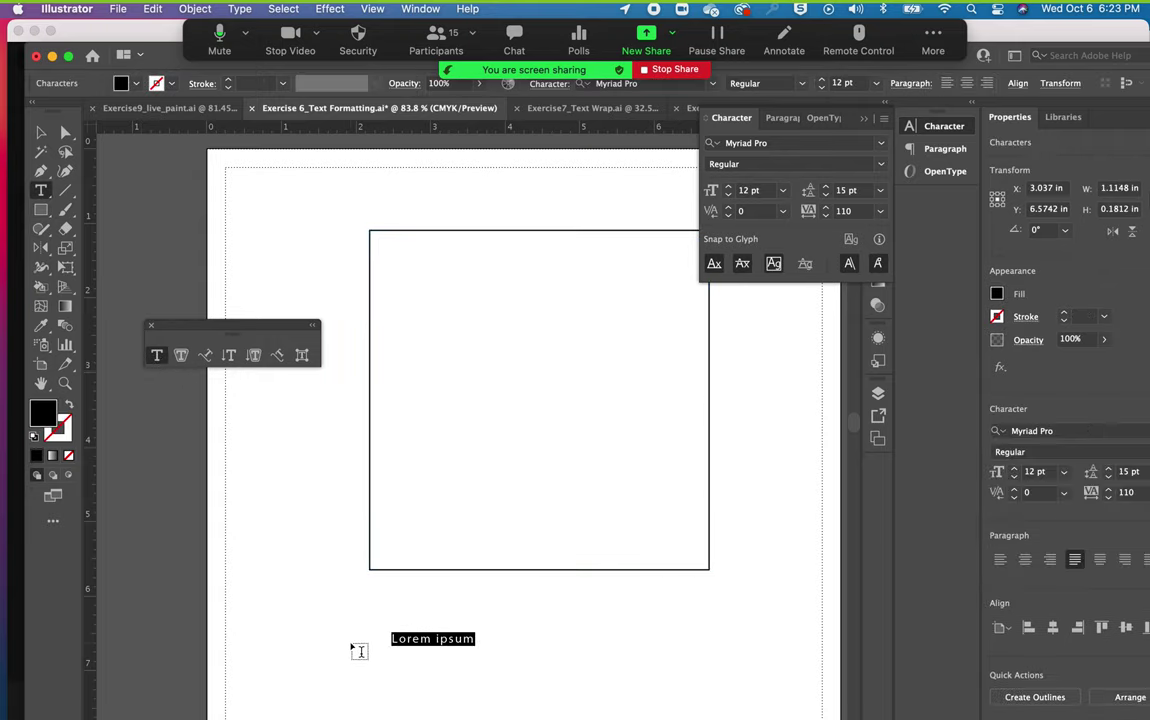
Replace the Lorem ipsum placeholder with a short exclamation containing a first name.
{"action": "left_click", "coordinate": [473, 638]}
{"action": "left_click_drag", "start_coordinate": [473, 638], "coordinate": [391, 638]}
{"action": "key", "text": "BackSpace"}
{"action": "type", "text": "Enrica r"}
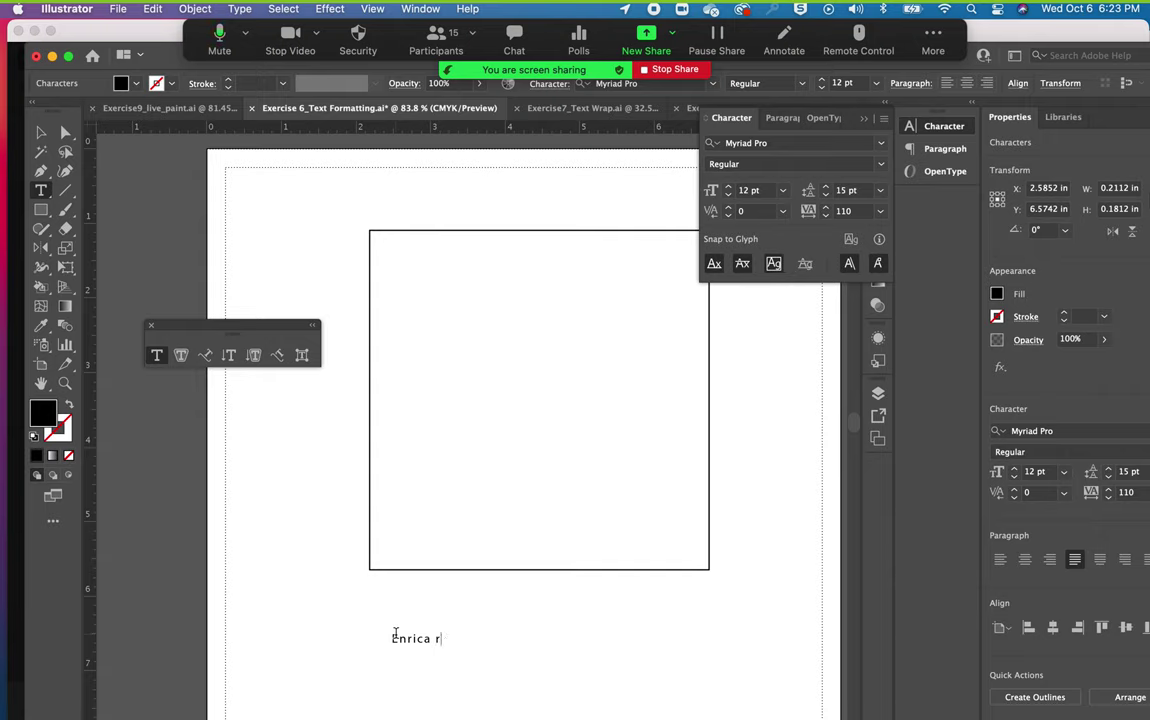
{"action": "type", "text": "ocks!"}
{"action": "left_click", "coordinate": [41, 136]}
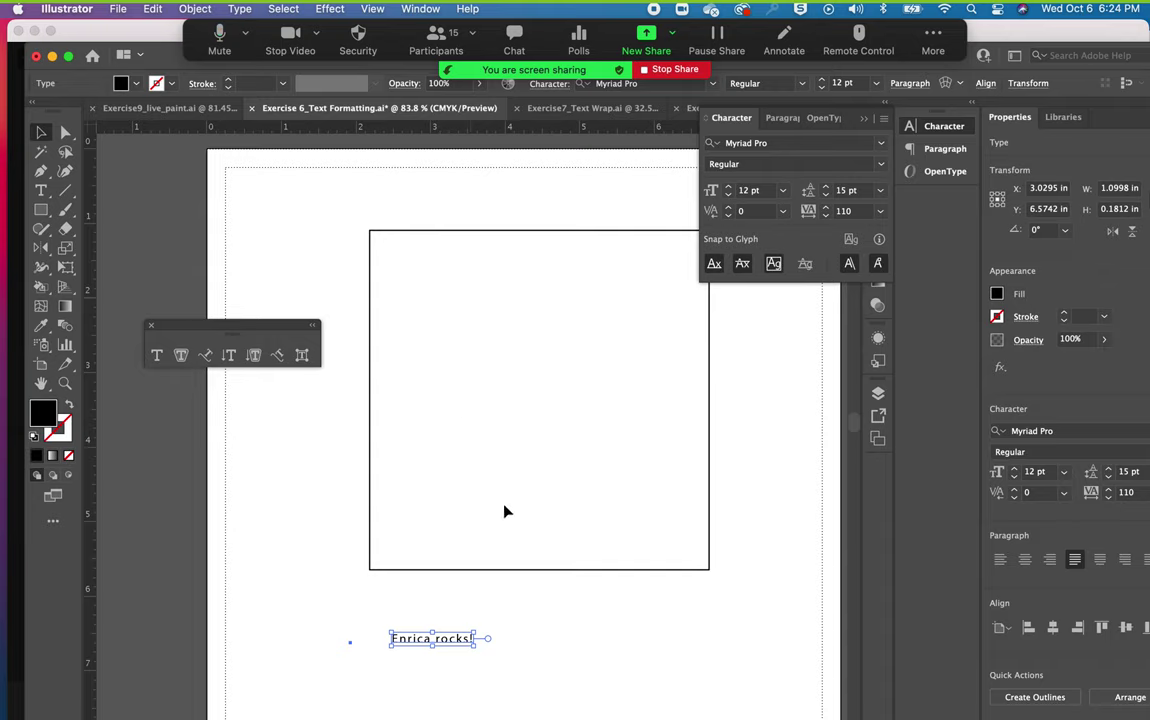
Fill the square with test area text, then delete that text box.
{"action": "left_click", "coordinate": [180, 358]}
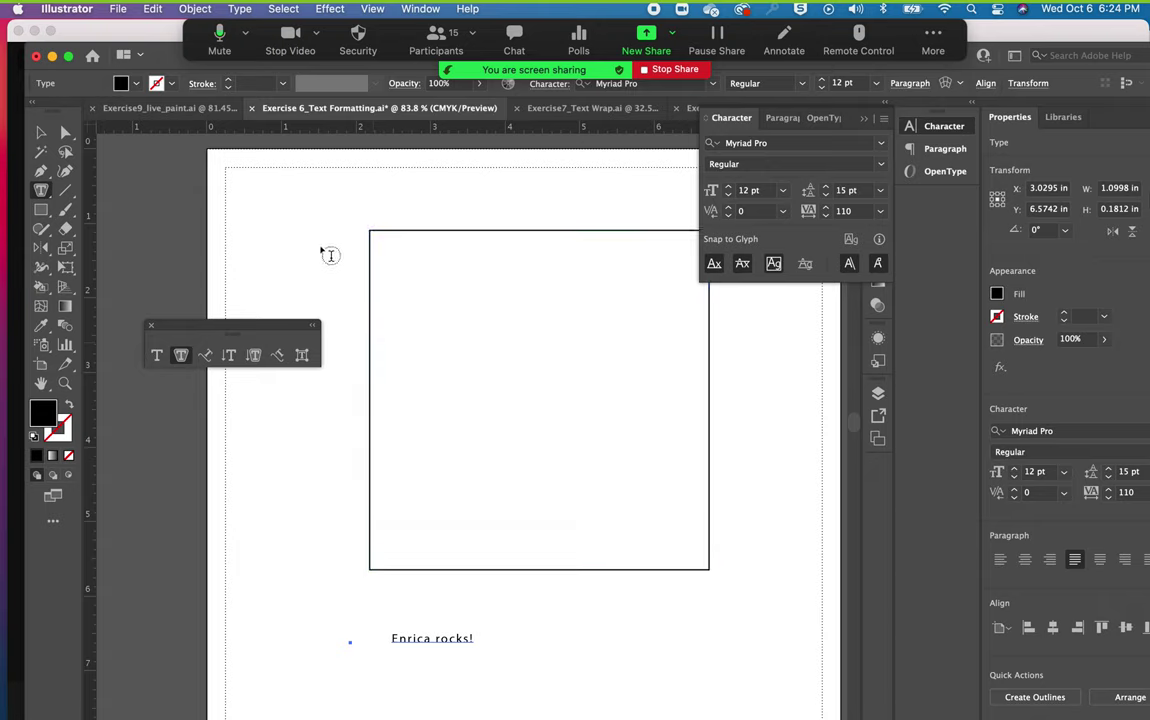
{"action": "left_click", "coordinate": [378, 285]}
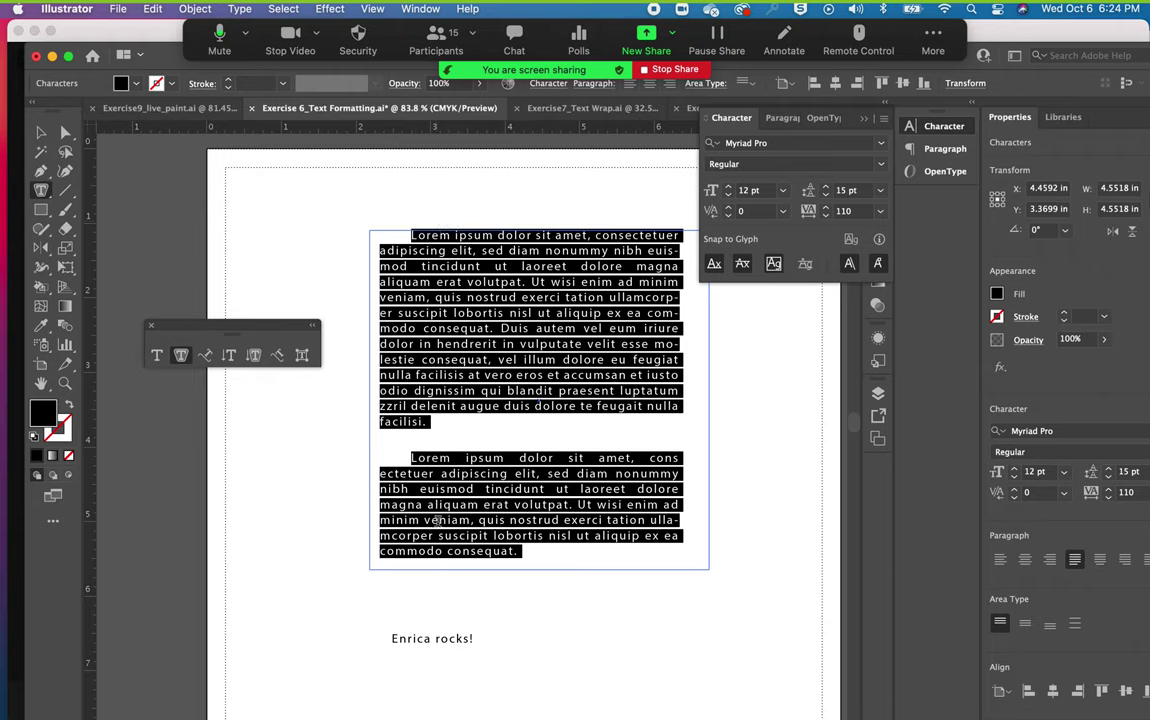
{"action": "type", "text": "Enrica "}
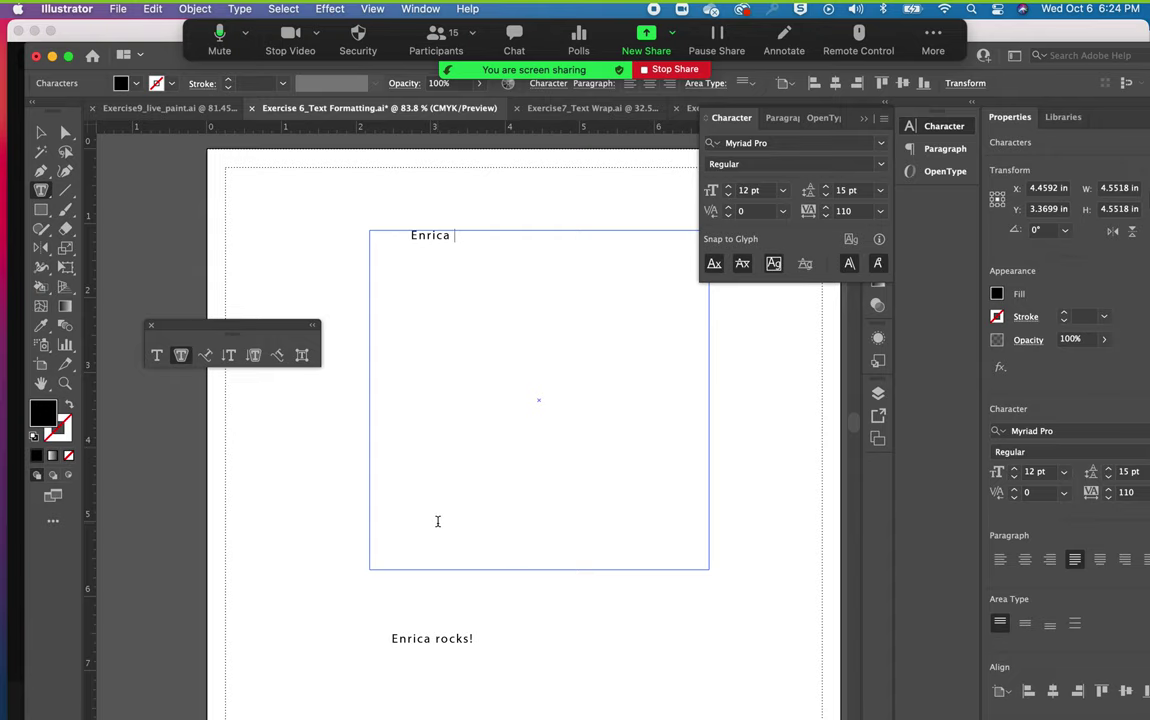
{"action": "type", "text": "lksdkljdsklvjklsdvklsdvhklsdhvklsdhvskldhvklsdhvsldkvhdklshvsdkhvksldhvkldshvklhdshdksvsdklvhksldvhslkdv"}
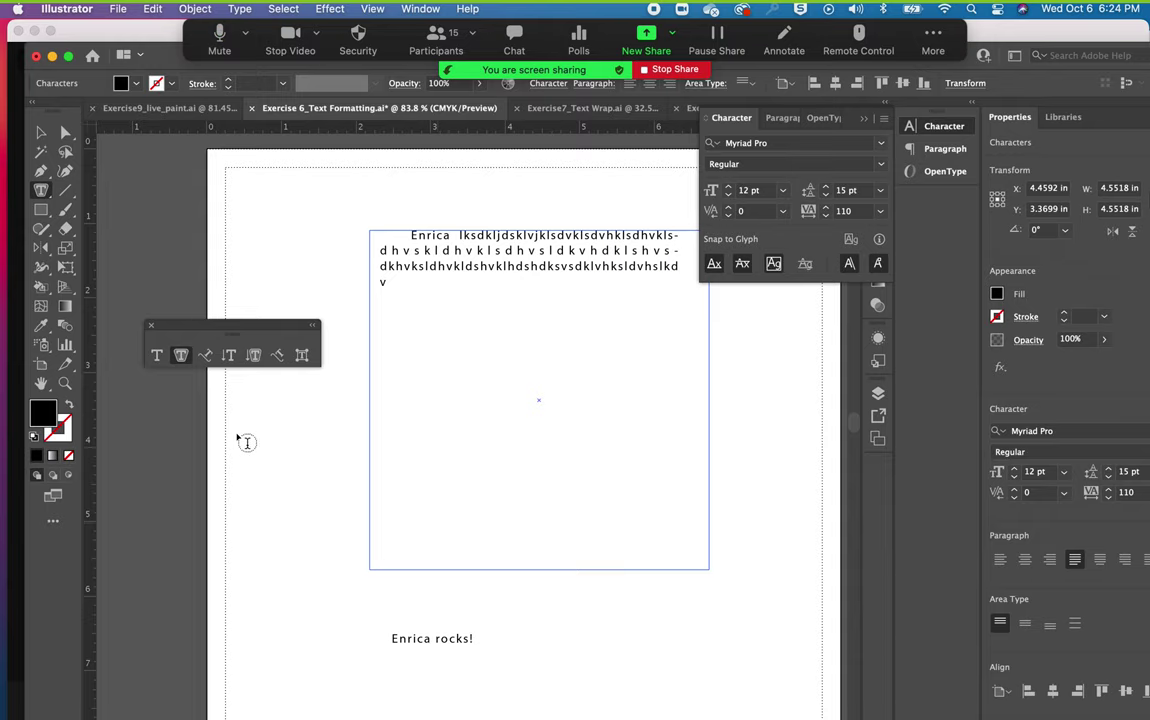
{"action": "key", "text": "Escape"}
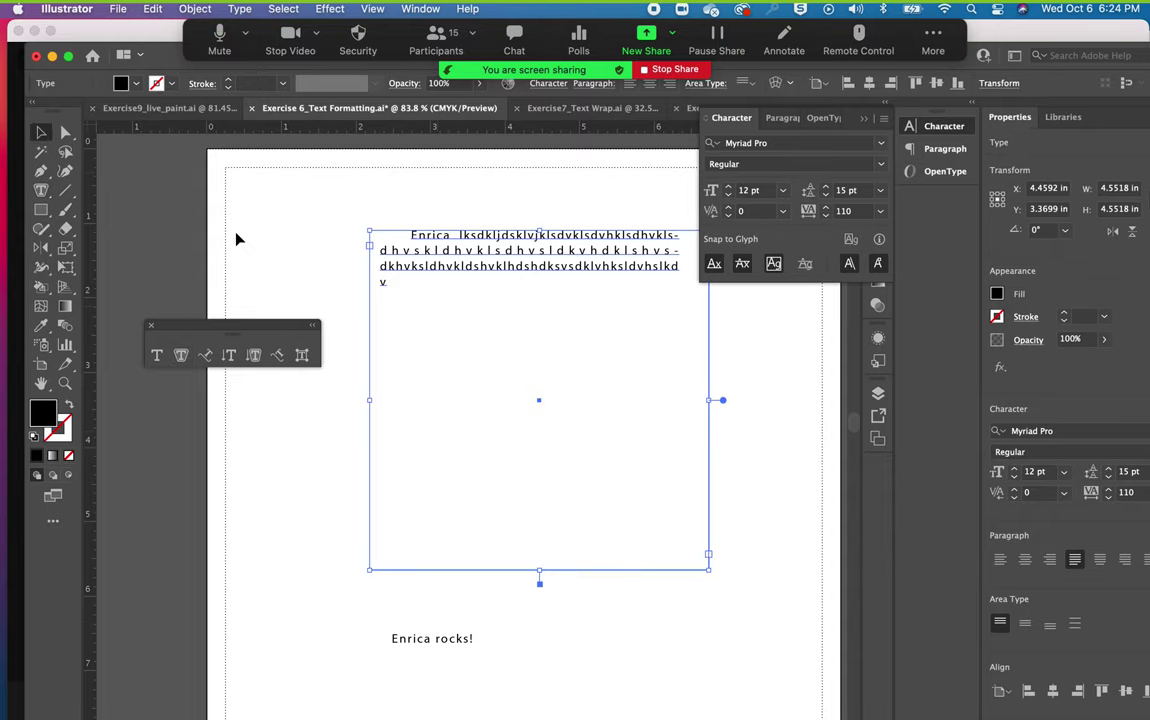
{"action": "key", "text": "BackSpace"}
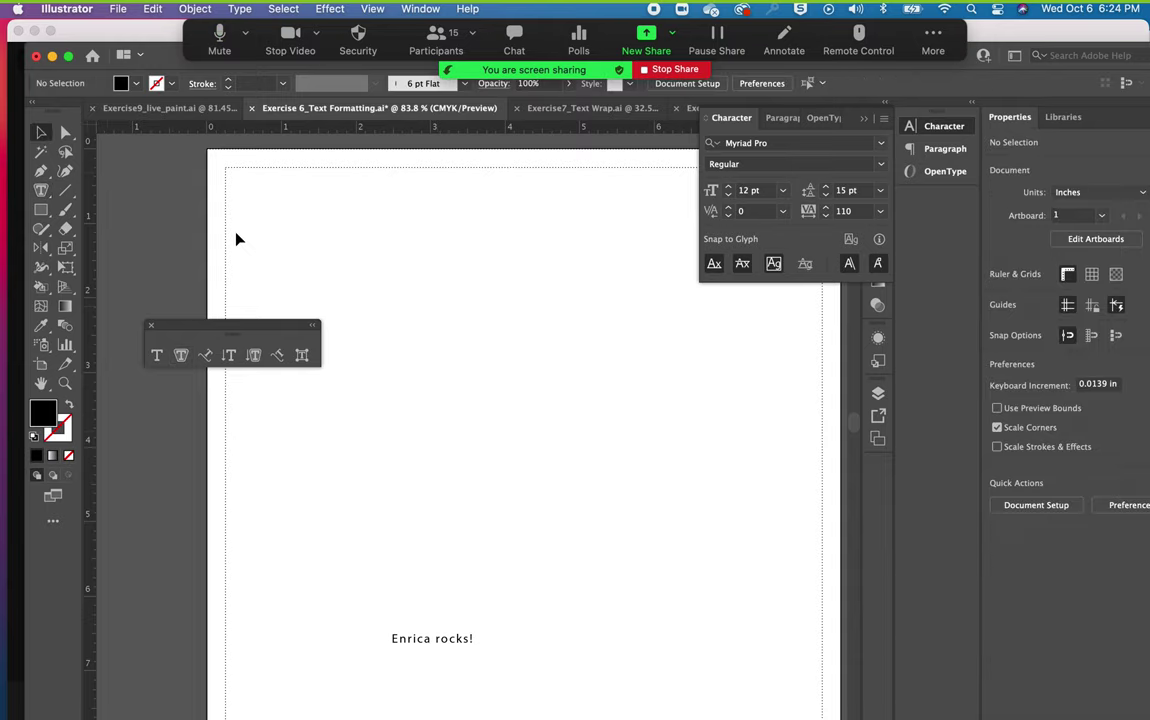
Draw a large spiral and flow Lorem ipsum placeholder text along its path.
{"action": "left_click", "coordinate": [66, 192]}
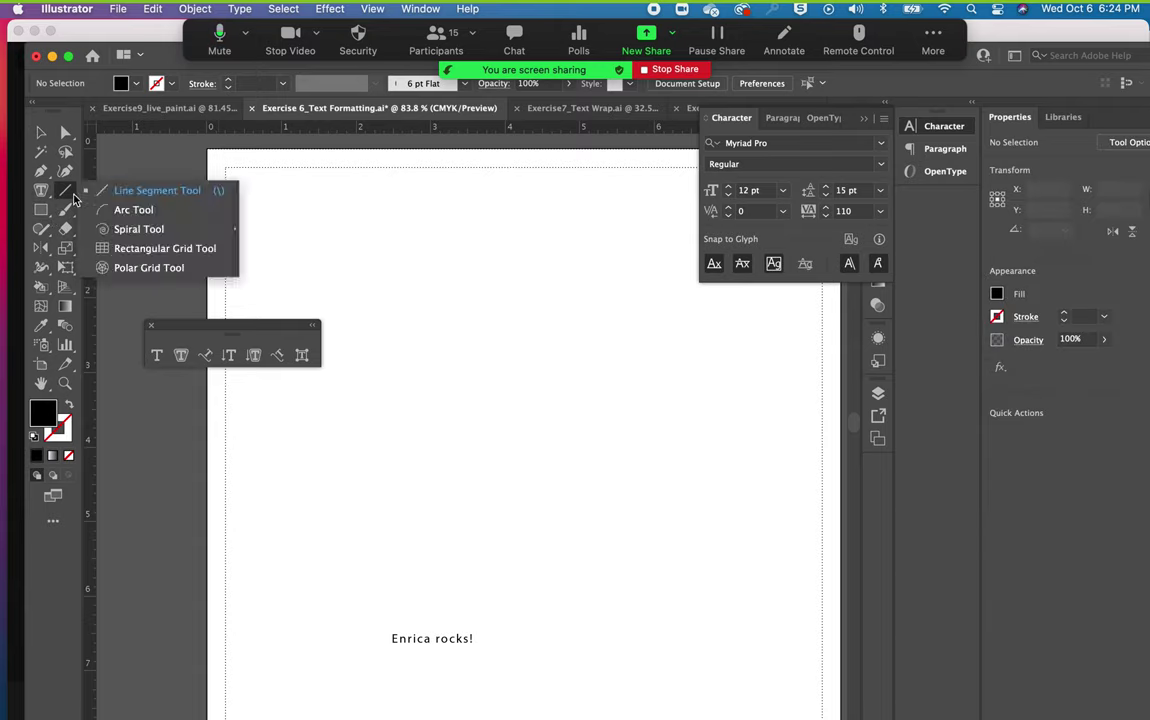
{"action": "left_click", "coordinate": [103, 229]}
{"action": "left_click_drag", "start_coordinate": [523, 380], "coordinate": [676, 533]}
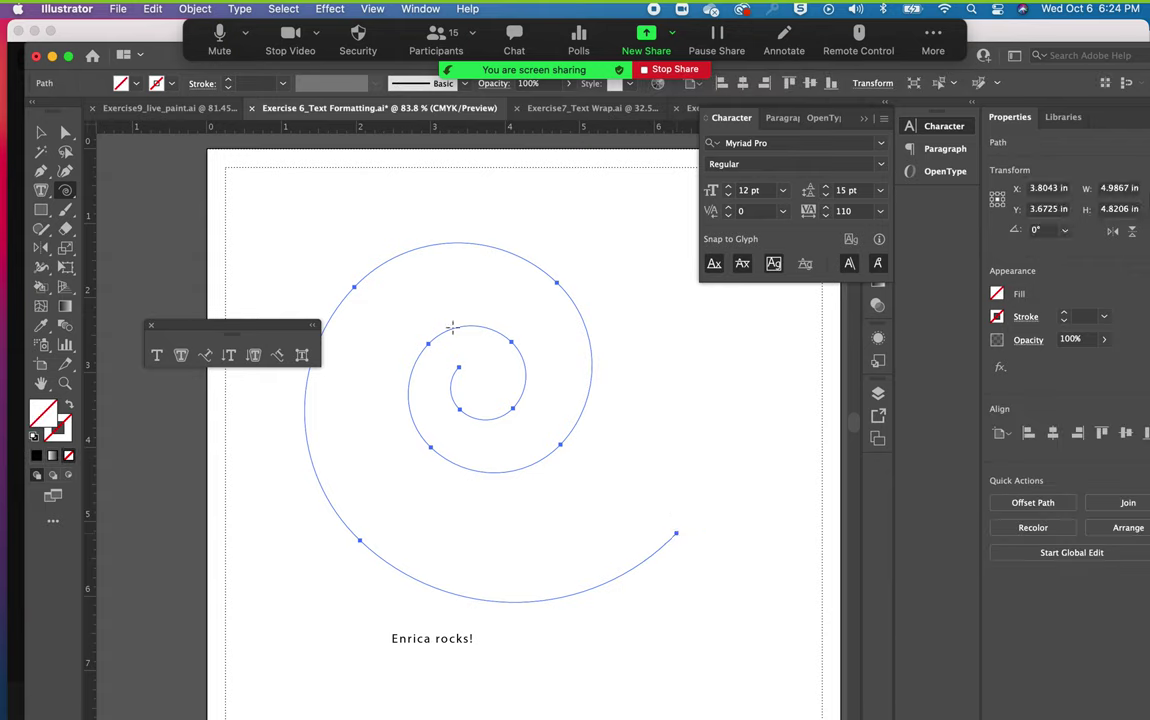
{"action": "left_click", "coordinate": [206, 356]}
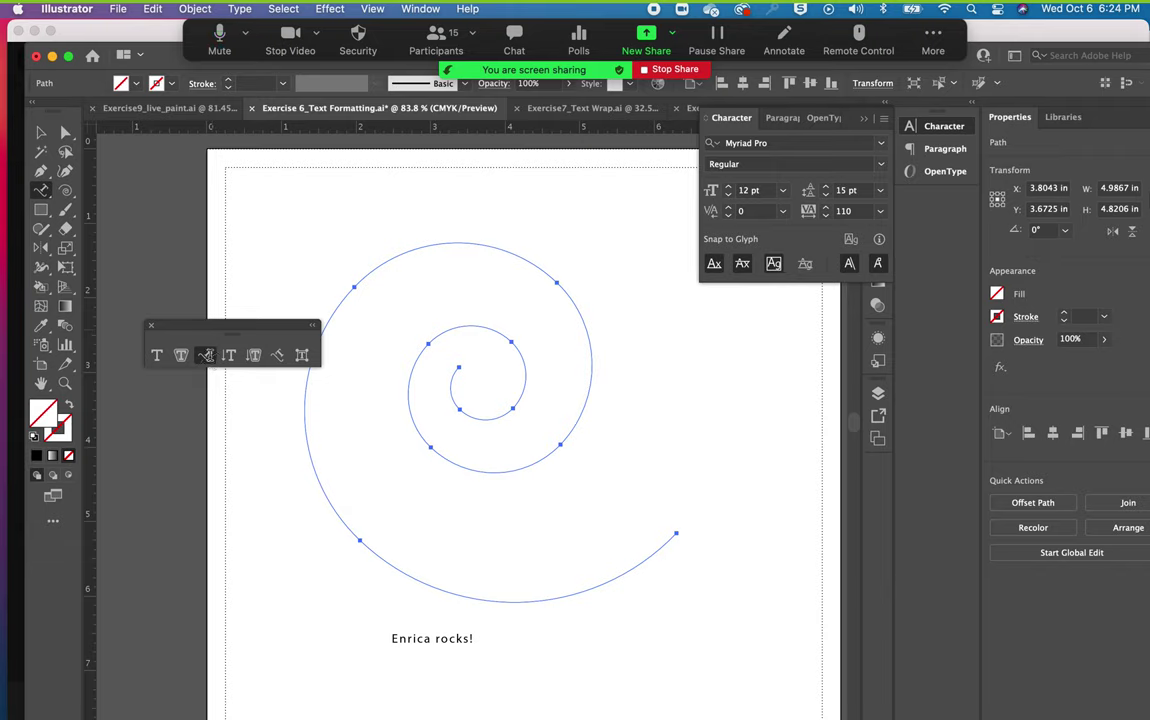
{"action": "left_click", "coordinate": [385, 258]}
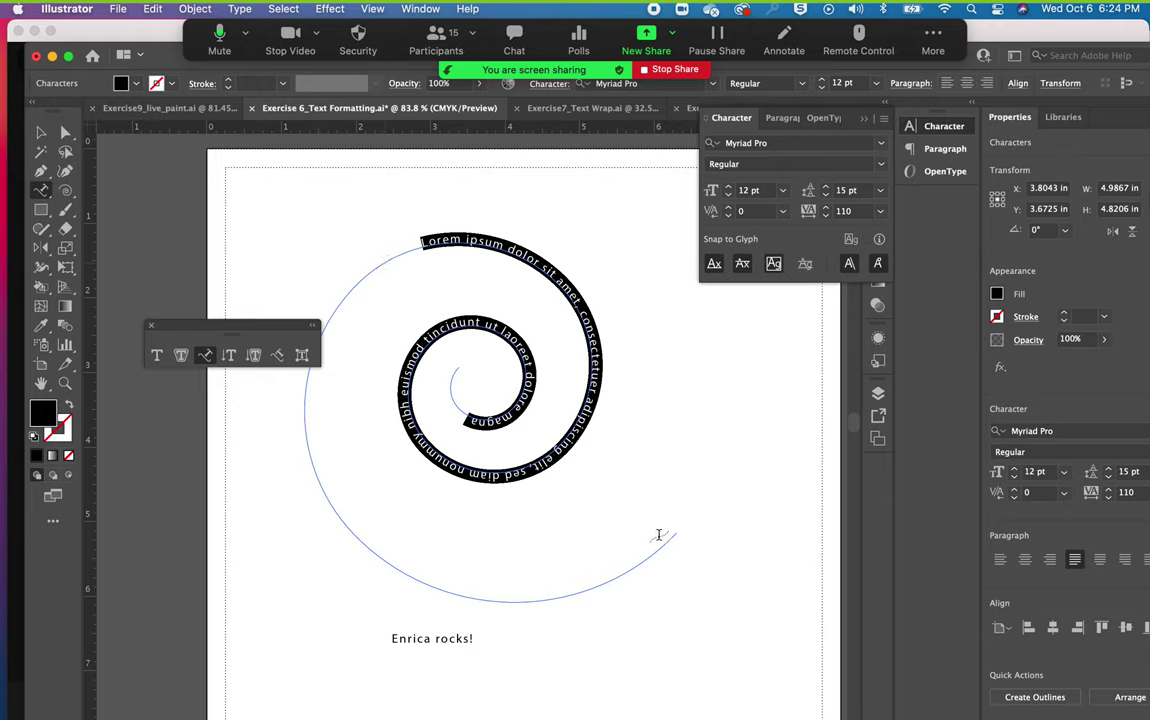
Move the path text's start and end brackets so it runs along the outer coil through 'dolore magna'.
{"action": "left_click", "coordinate": [40, 134]}
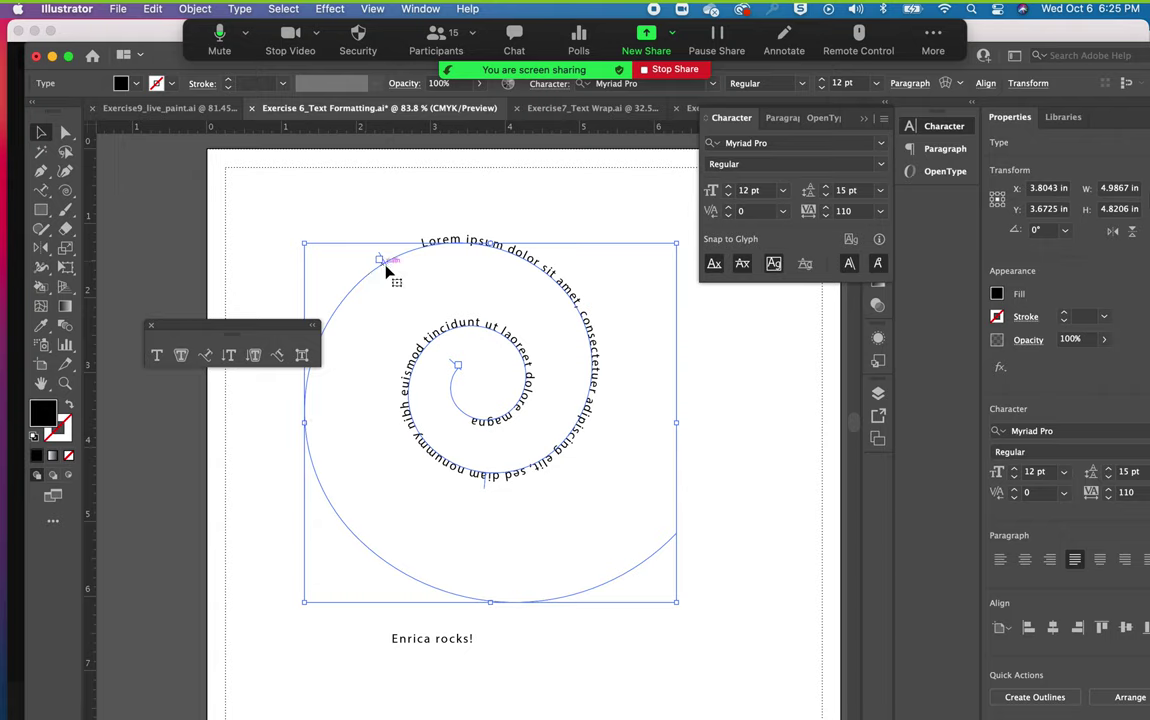
{"action": "left_click_drag", "start_coordinate": [389, 268], "coordinate": [520, 567]}
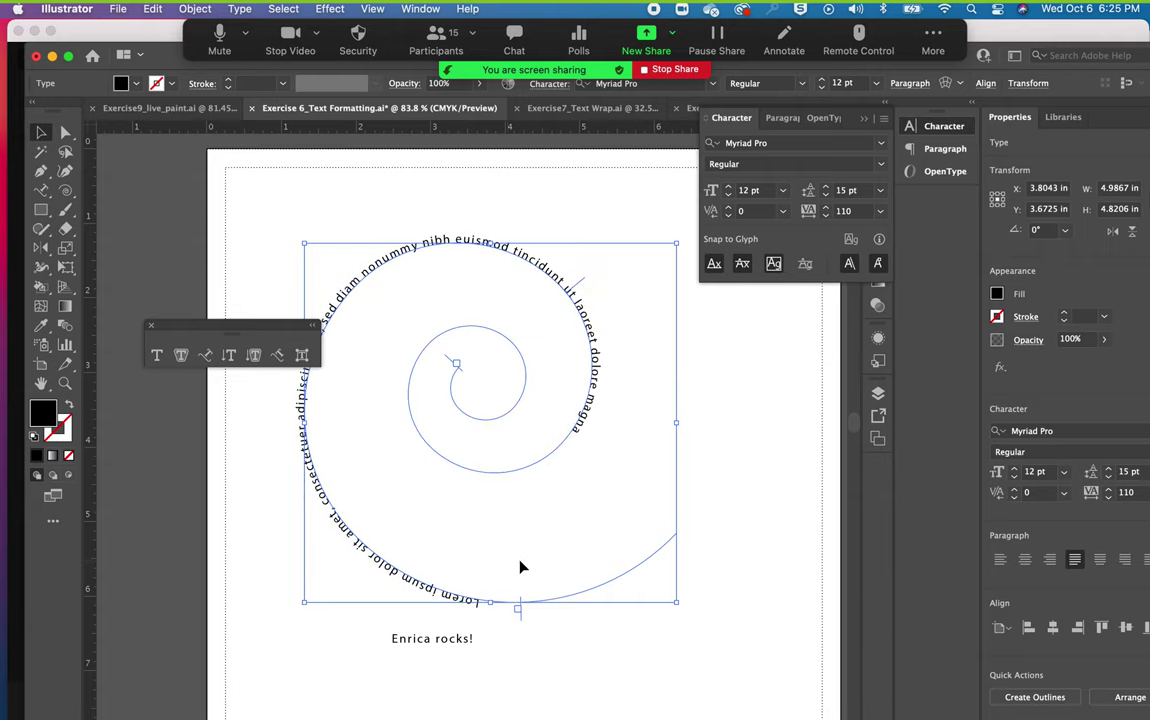
{"action": "left_click_drag", "start_coordinate": [452, 366], "coordinate": [590, 392]}
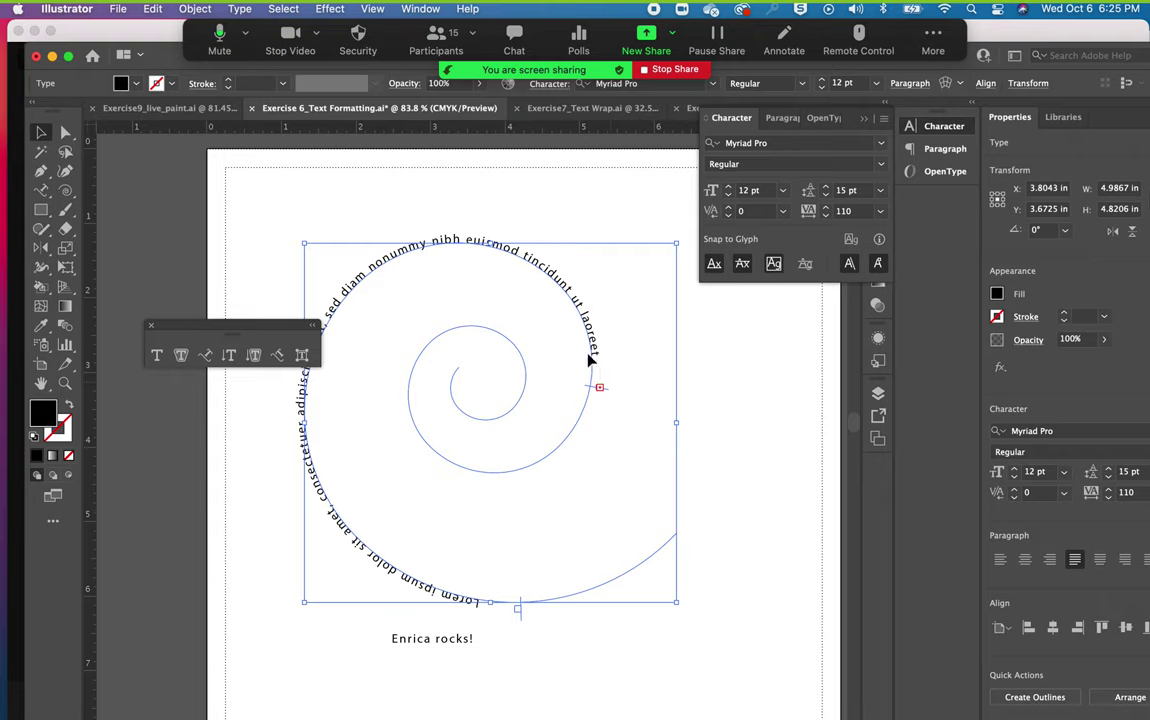
{"action": "key", "text": "a"}
{"action": "key", "text": "ctrl+z"}
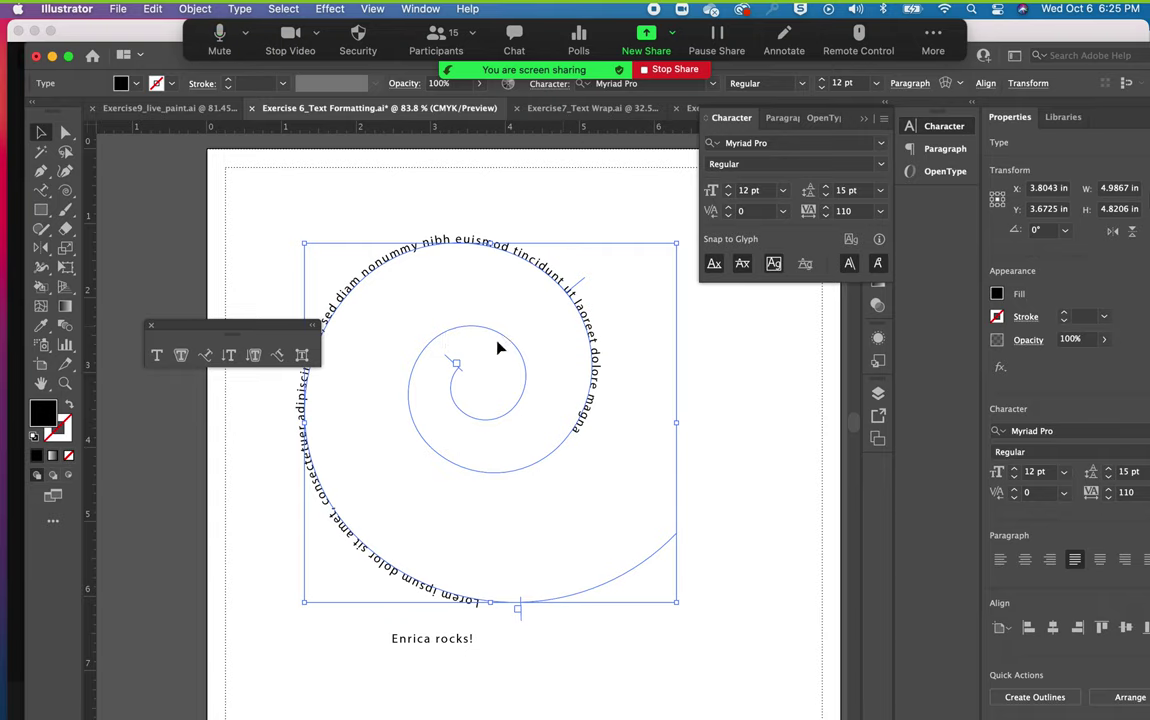
Place a Lorem ipsum point text near the bottom of the page.
{"action": "left_click", "coordinate": [156, 357]}
{"action": "left_click", "coordinate": [157, 357]}
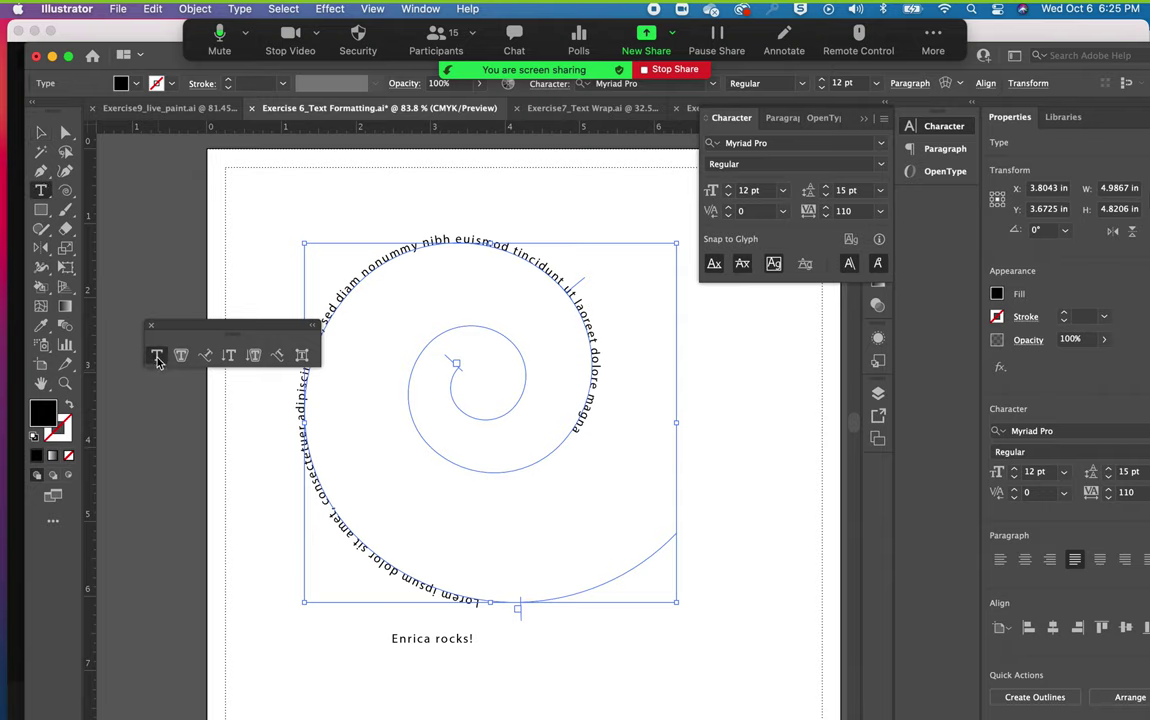
{"action": "left_click", "coordinate": [564, 677]}
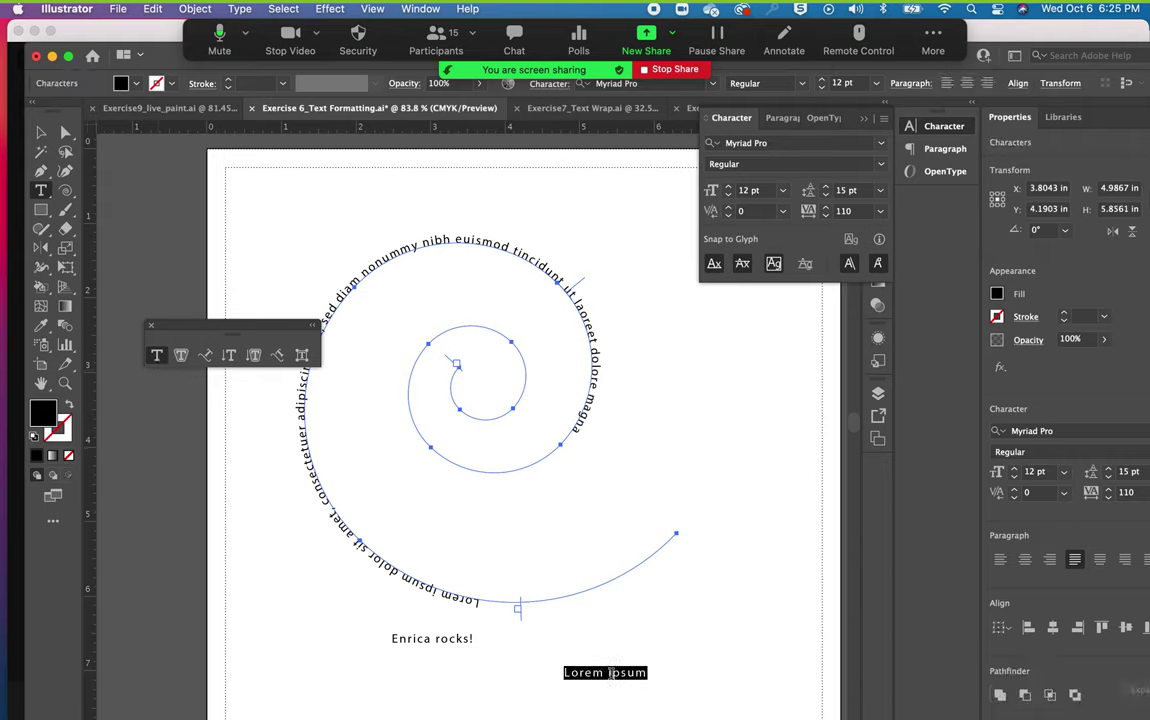
Draw a tall rectangle at right and fill it with placeholder area text.
{"action": "left_click", "coordinate": [40, 210]}
{"action": "left_click_drag", "start_coordinate": [705, 350], "coordinate": [803, 557]}
{"action": "left_click", "coordinate": [181, 355]}
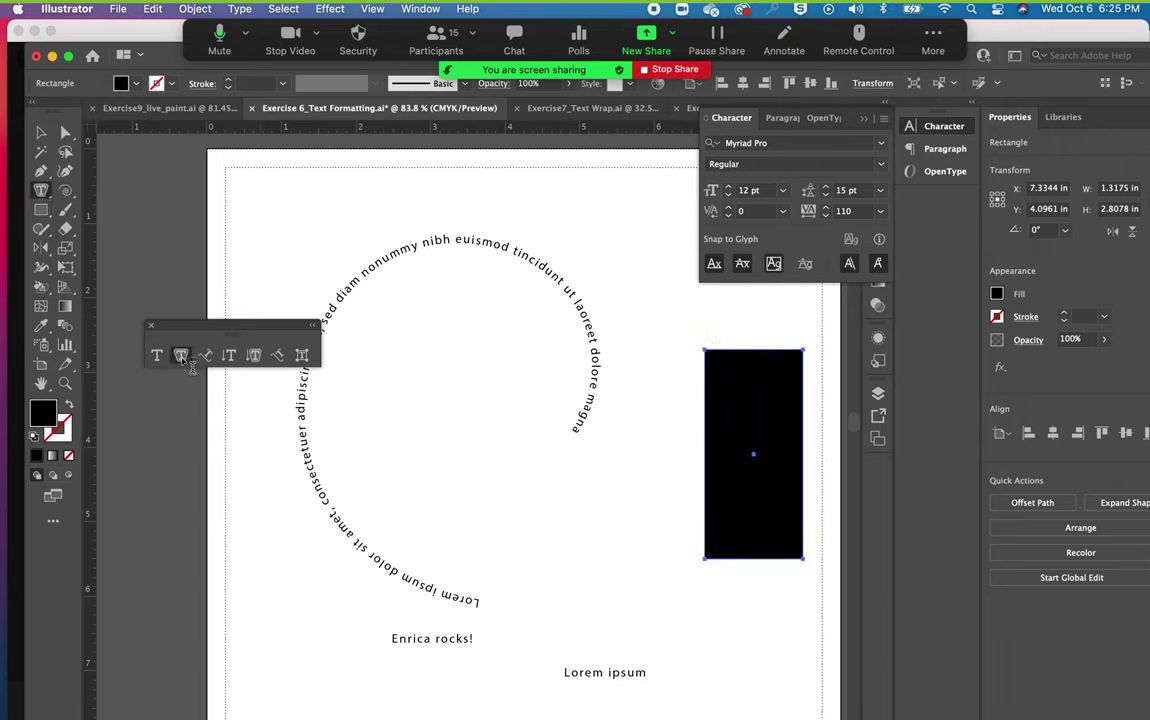
{"action": "left_click", "coordinate": [712, 377]}
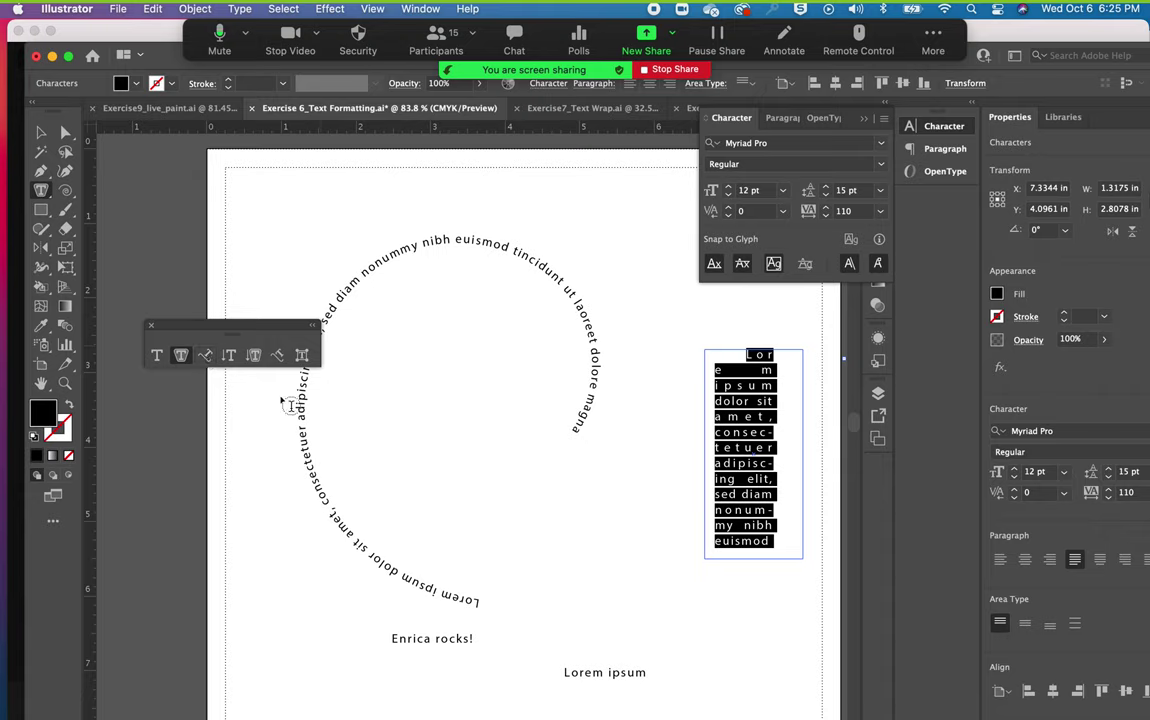
Draw a three-point wavy stroke with no fill and run placeholder text along it.
{"action": "left_click", "coordinate": [41, 170]}
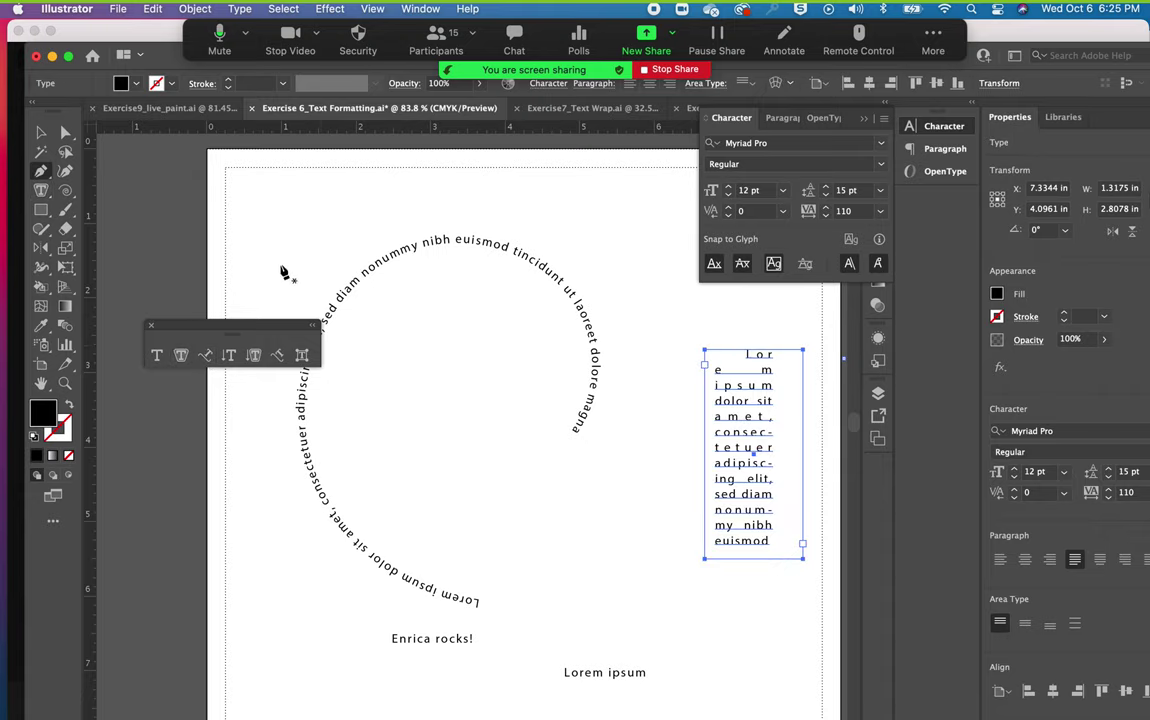
{"action": "left_click_drag", "start_coordinate": [268, 250], "coordinate": [343, 232]}
{"action": "left_click_drag", "start_coordinate": [392, 183], "coordinate": [447, 200]}
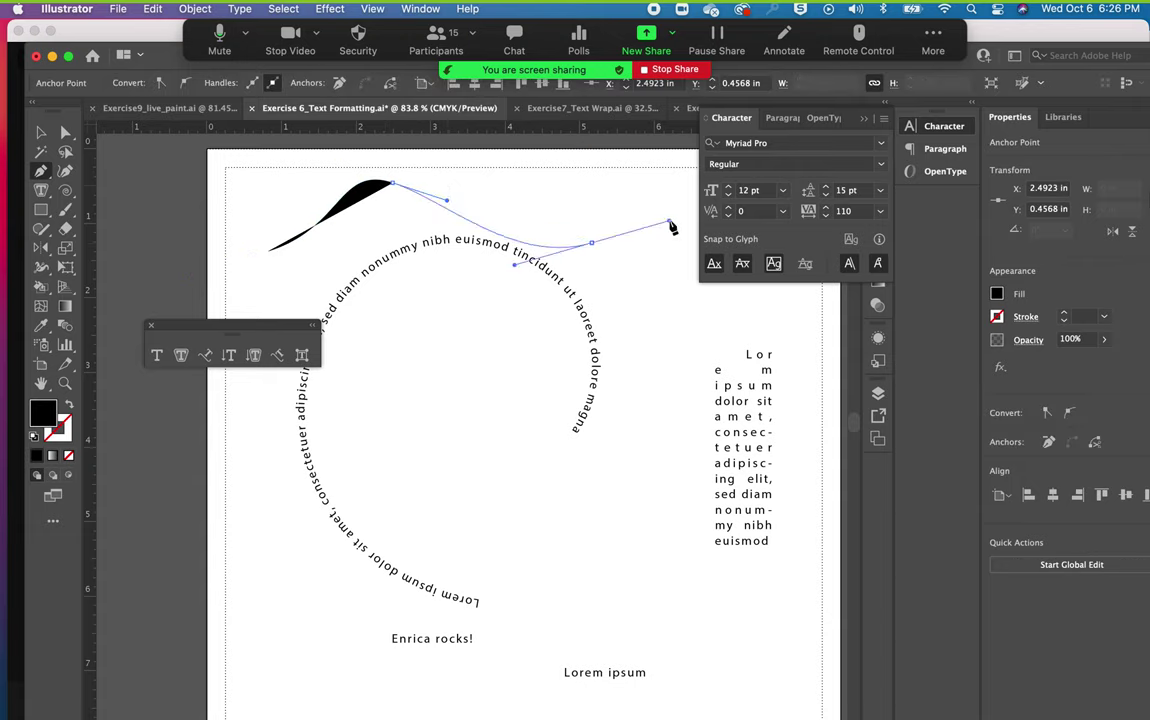
{"action": "left_click_drag", "start_coordinate": [591, 243], "coordinate": [672, 226]}
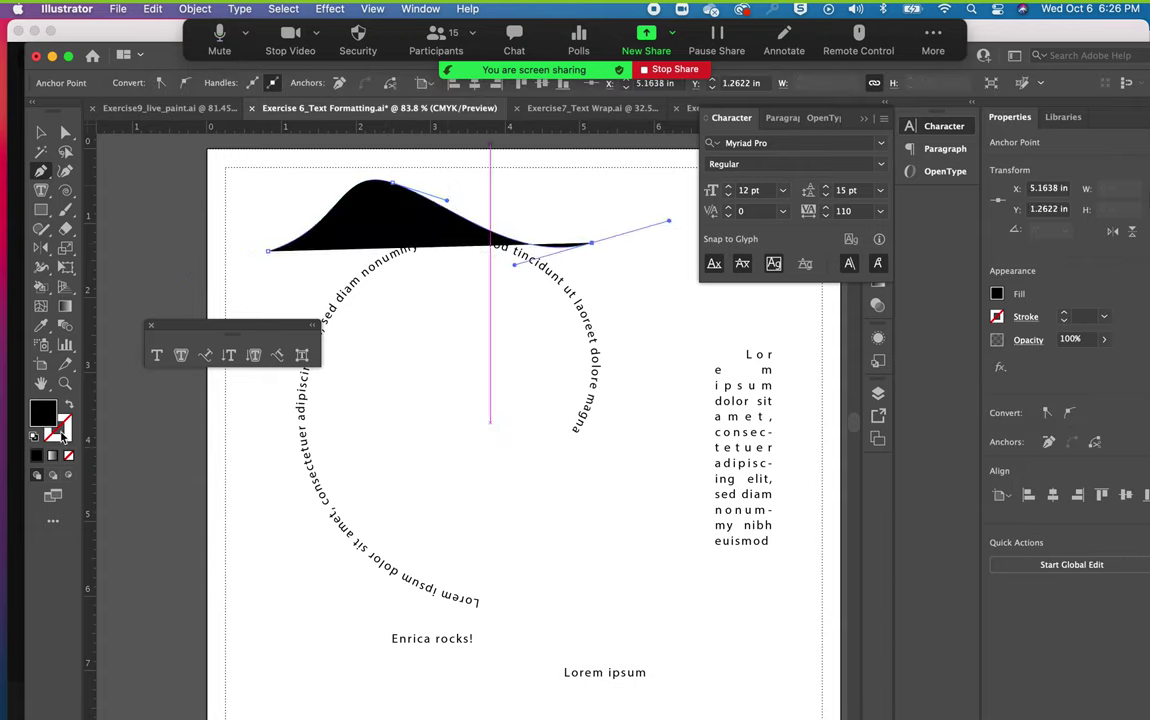
{"action": "left_click", "coordinate": [67, 406]}
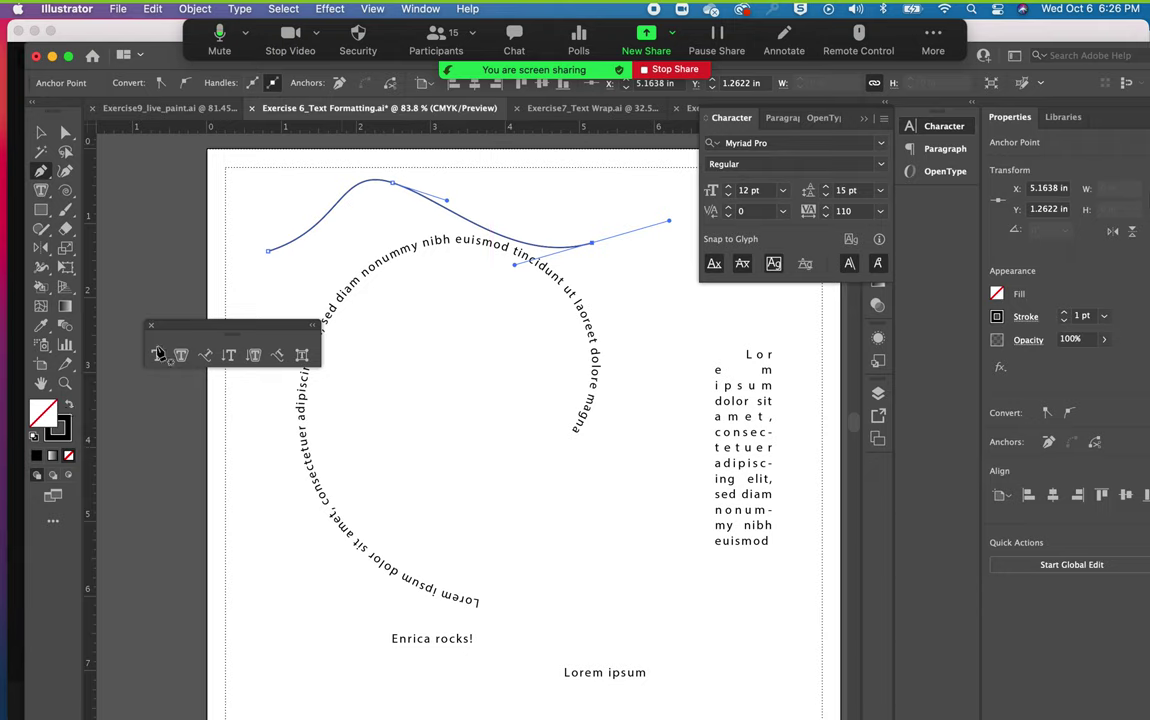
{"action": "left_click", "coordinate": [205, 355]}
{"action": "left_click", "coordinate": [305, 230]}
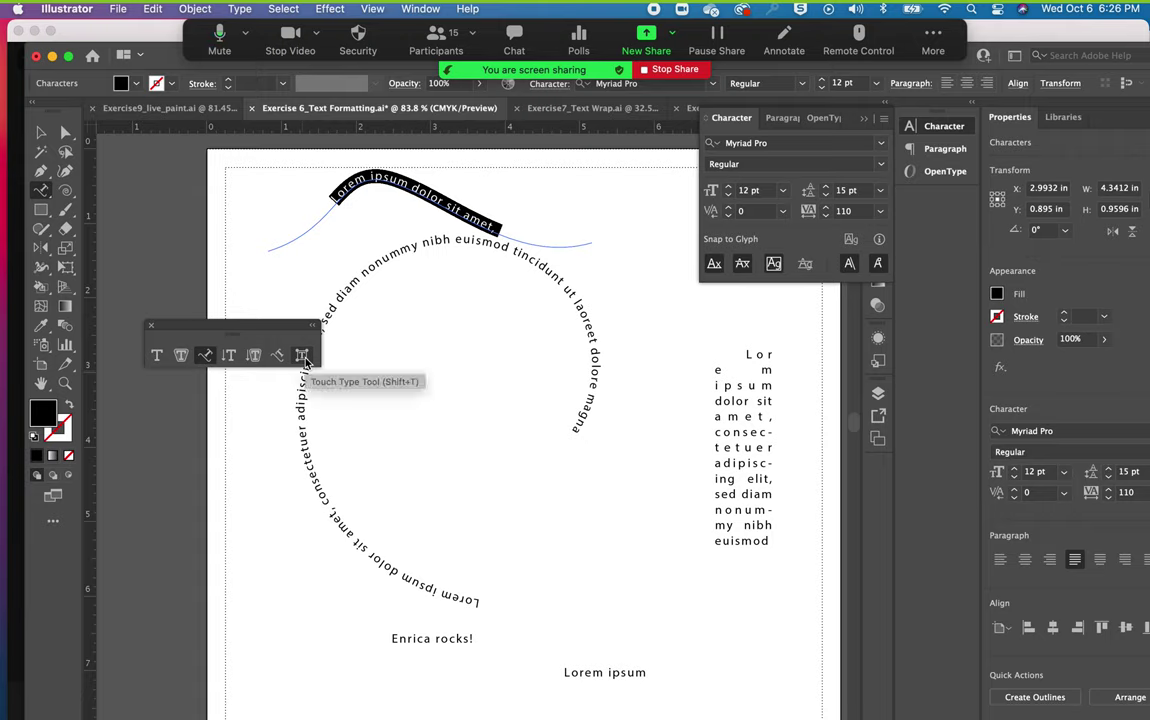
Delete the wavy path text, spiral text, area text and point text.
{"action": "left_click", "coordinate": [40, 132]}
{"action": "key", "text": "Delete"}
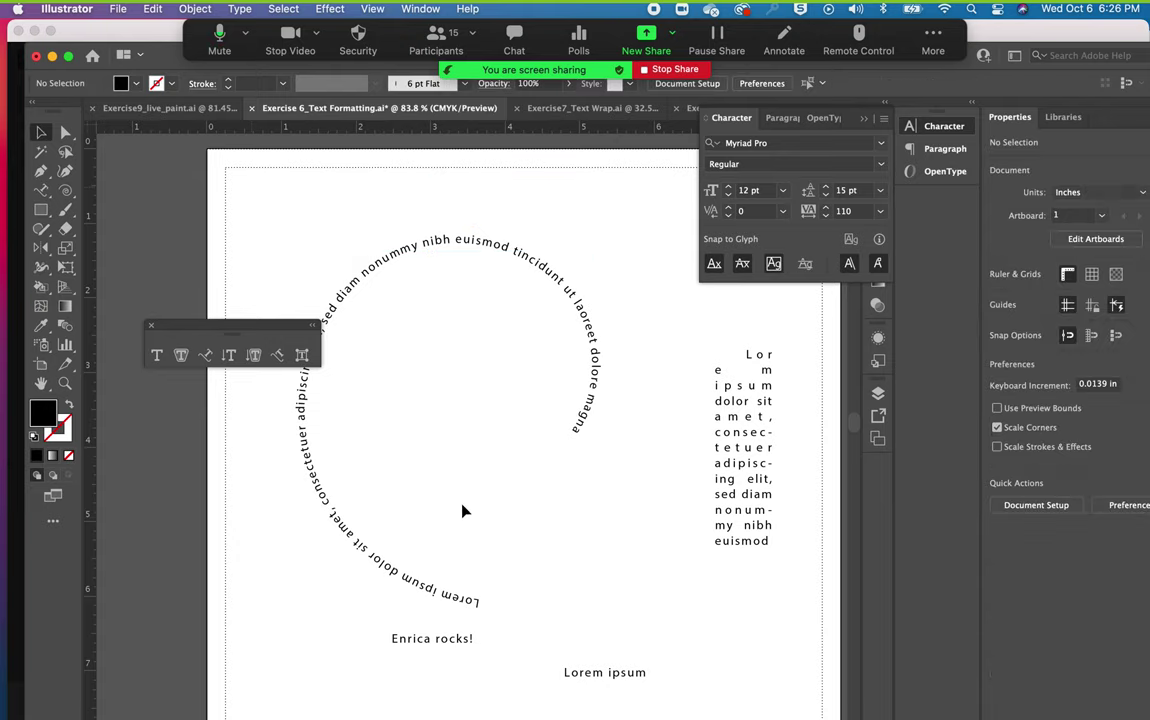
{"action": "left_click_drag", "start_coordinate": [693, 680], "coordinate": [457, 467]}
{"action": "key", "text": "Delete"}
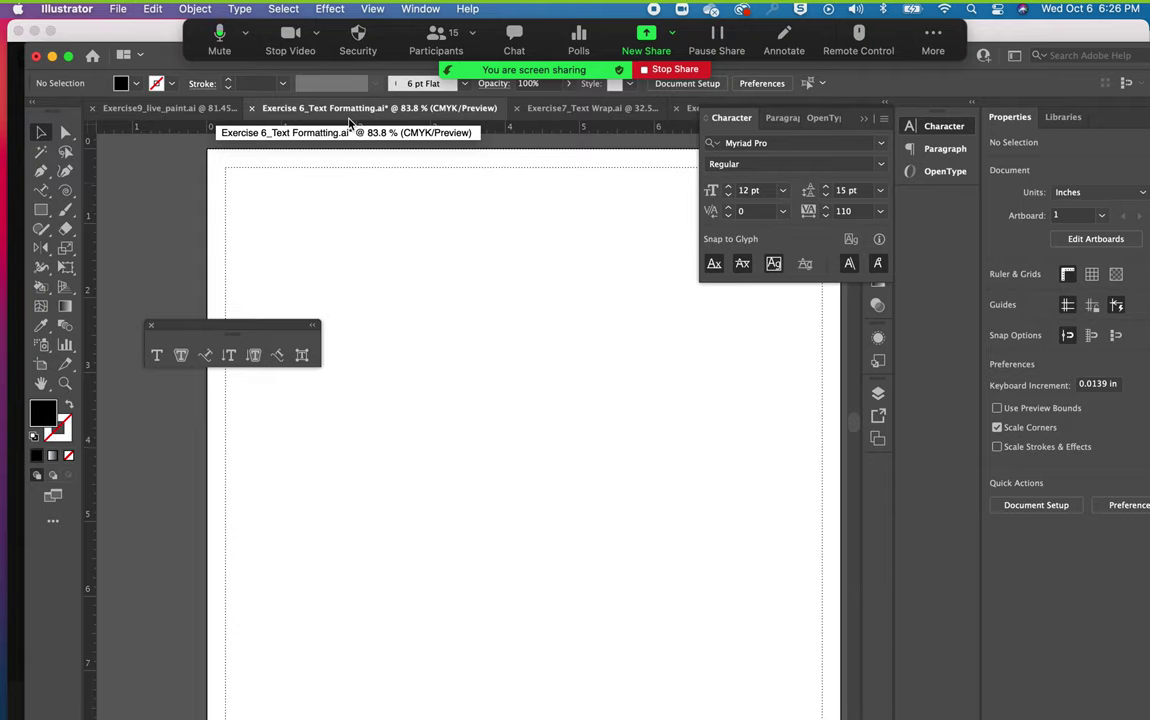
Close Text Formatting without saving and zoom into the Exercise7_Text Wrap text column.
{"action": "left_click", "coordinate": [251, 108]}
{"action": "left_click", "coordinate": [606, 440]}
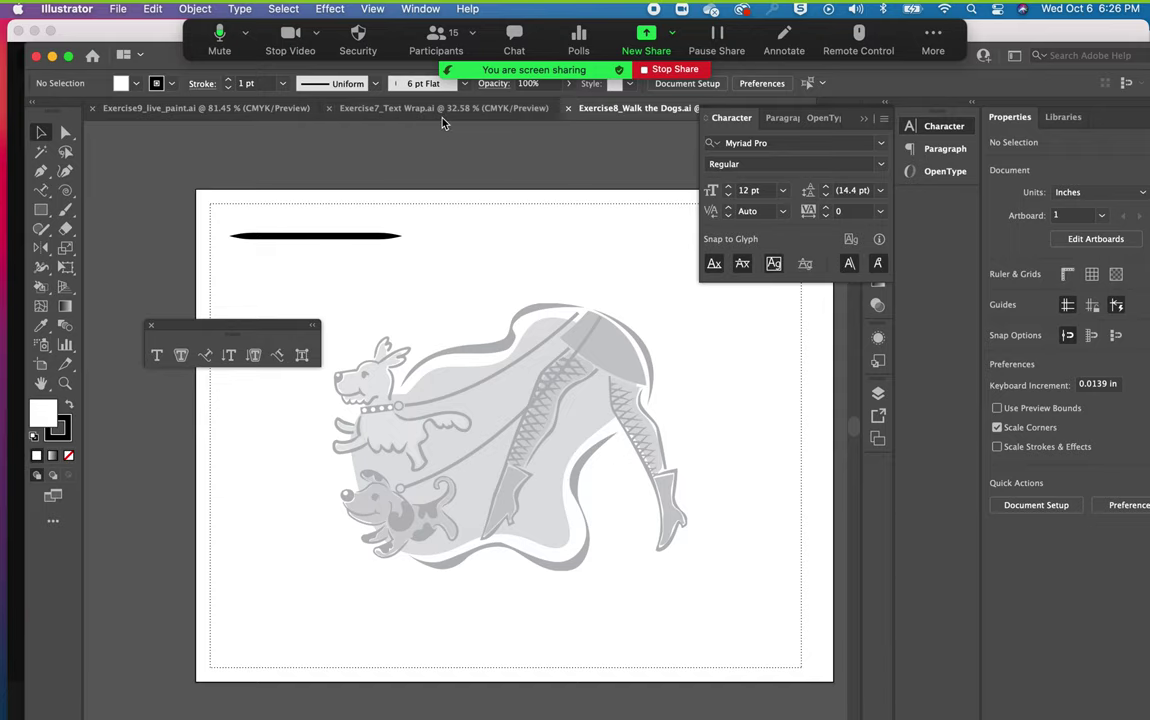
{"action": "left_click", "coordinate": [422, 110]}
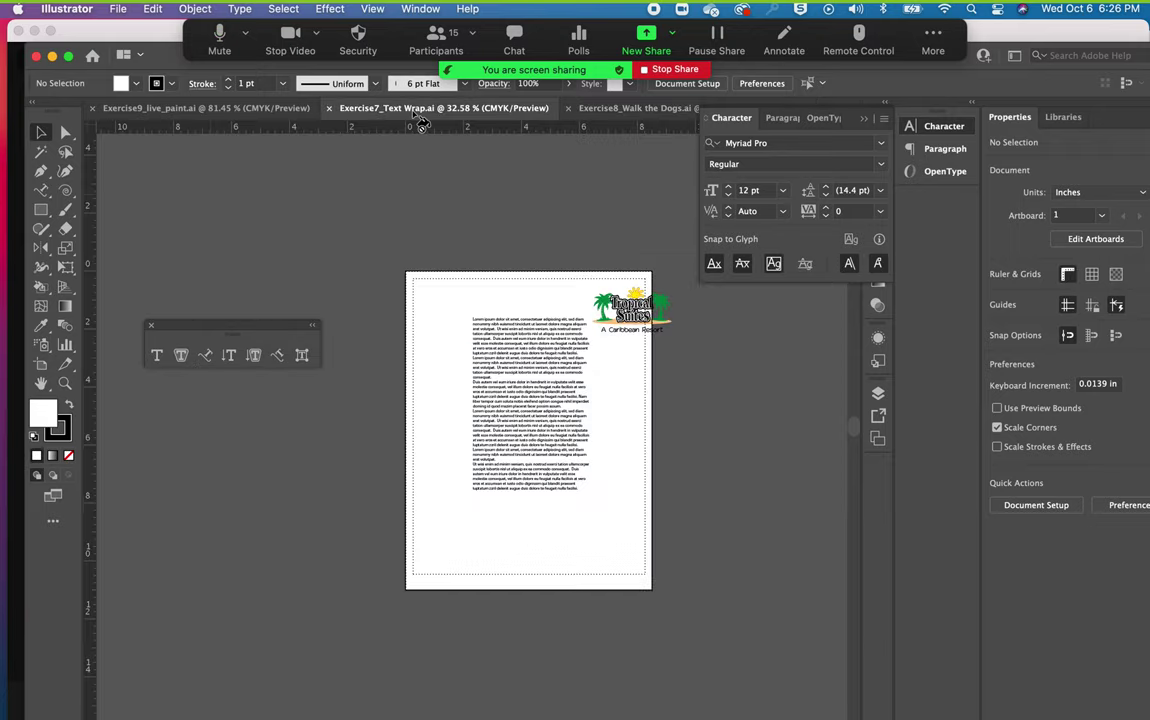
{"action": "left_click", "coordinate": [64, 383]}
{"action": "left_click_drag", "start_coordinate": [512, 350], "coordinate": [744, 463]}
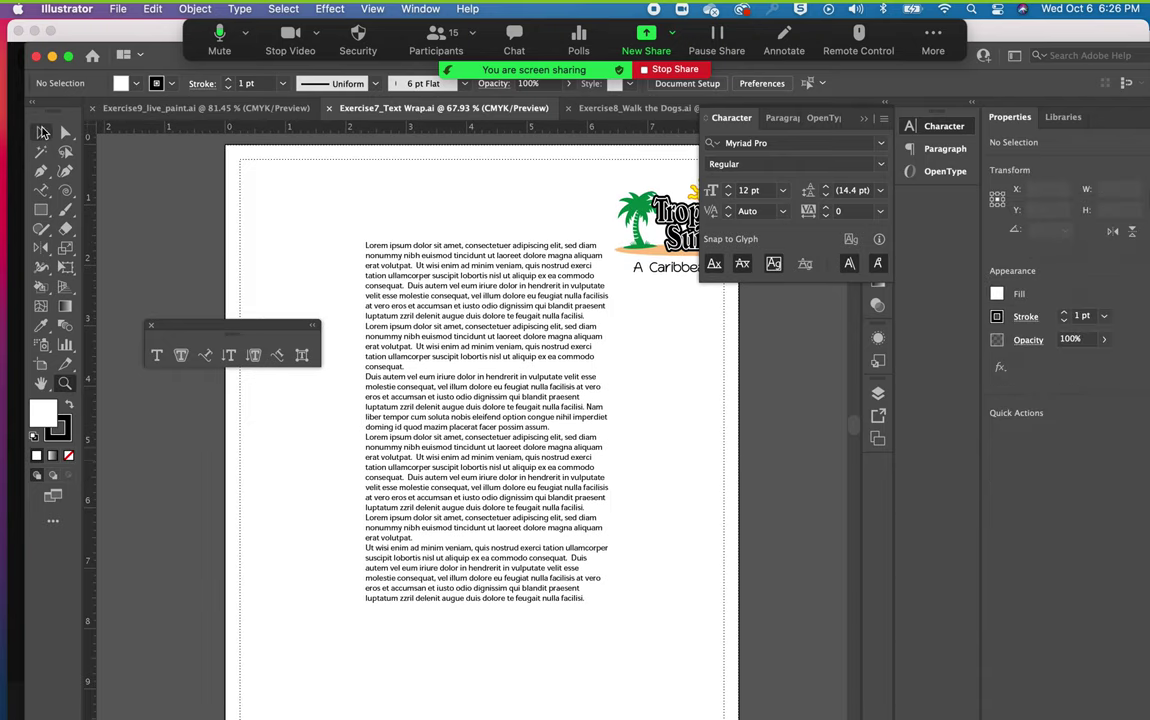
Update the legacy Lorem ipsum text block and select all its text.
{"action": "left_click", "coordinate": [41, 132]}
{"action": "left_click", "coordinate": [521, 398]}
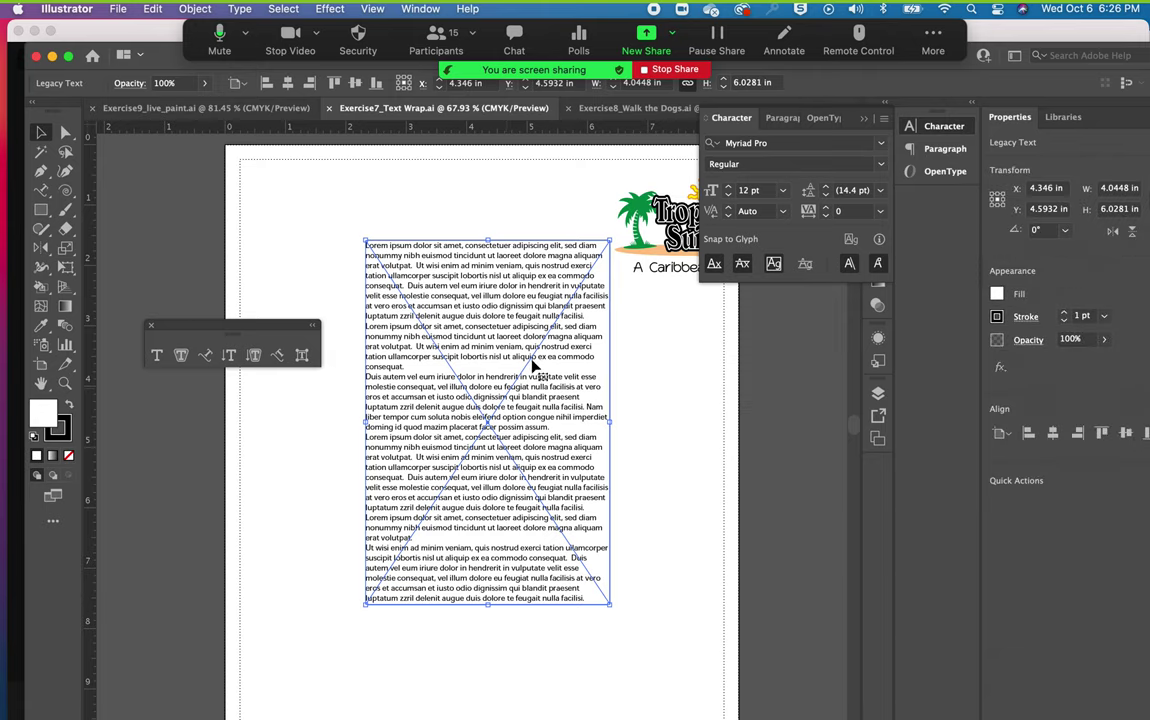
{"action": "double_click", "coordinate": [533, 366]}
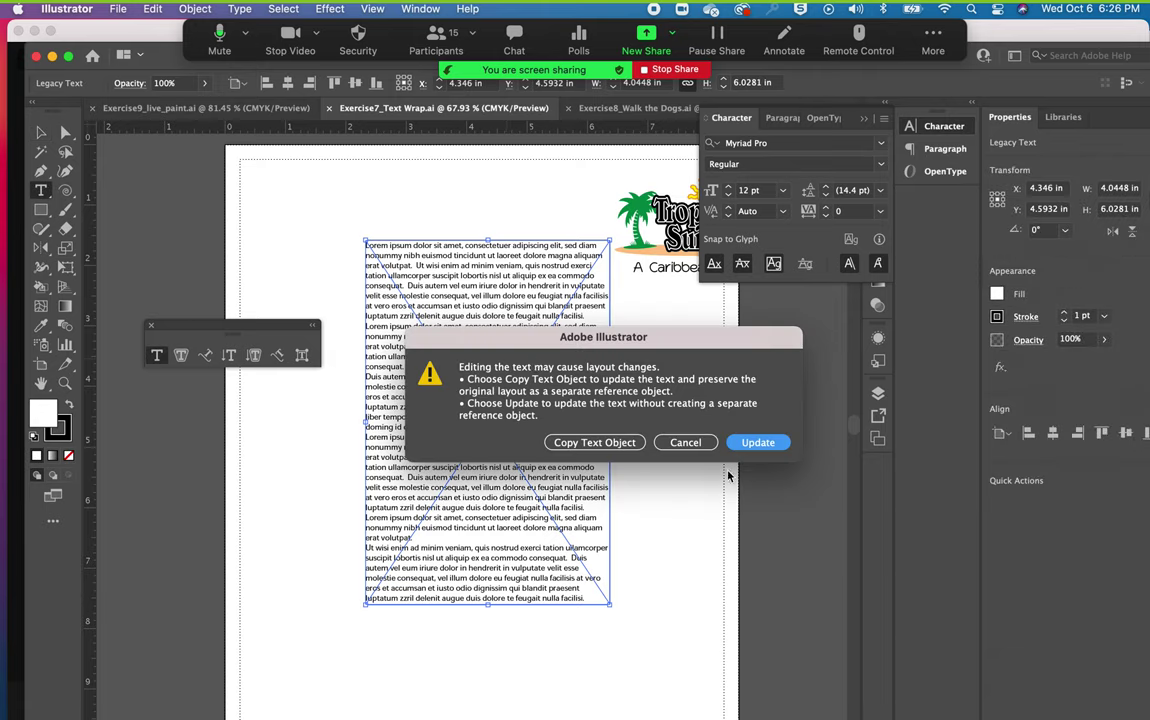
{"action": "left_click", "coordinate": [752, 442]}
{"action": "key", "text": "super+a"}
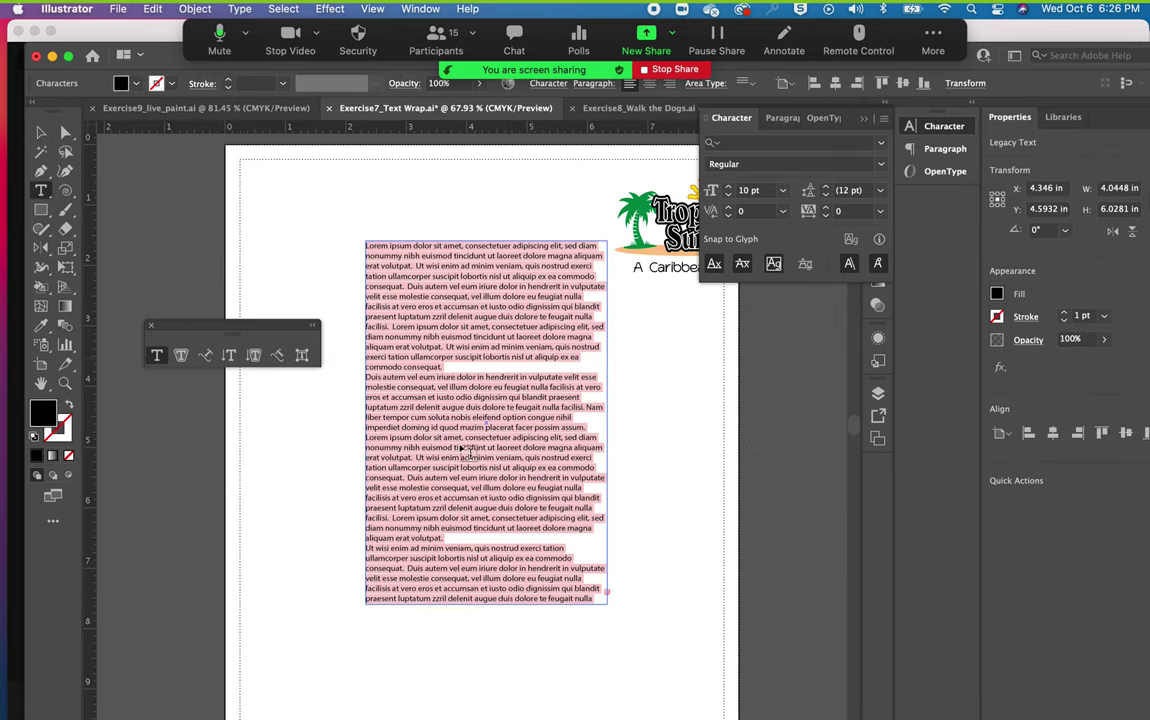
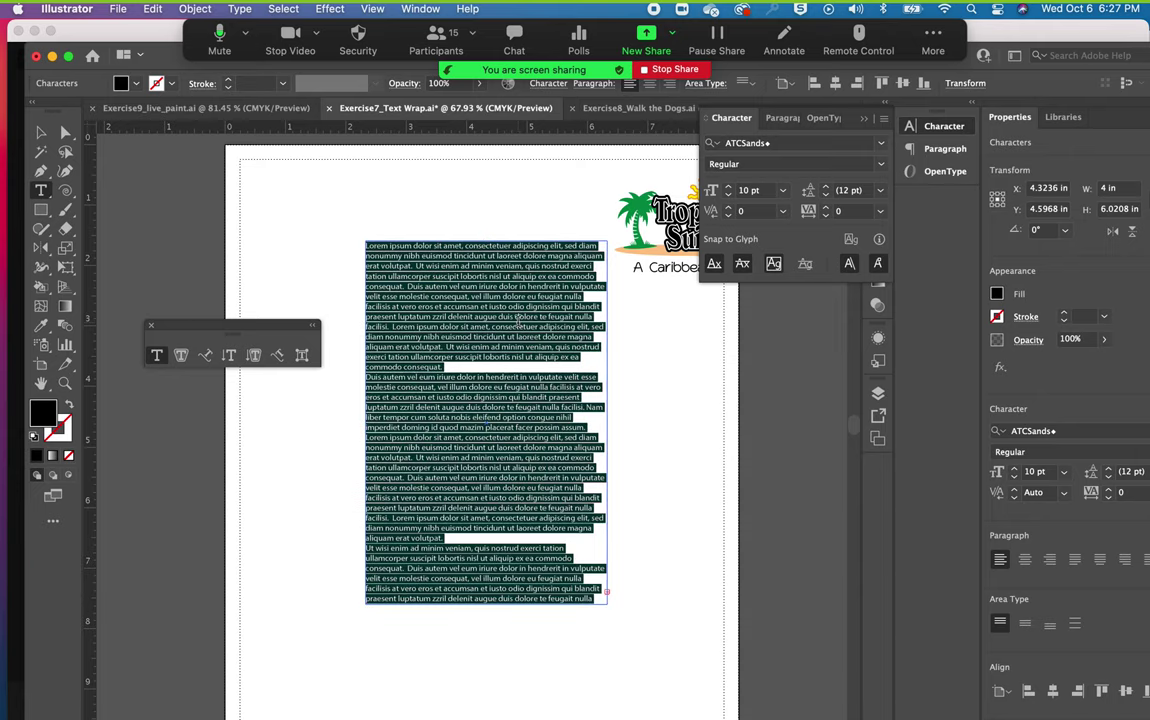
Change the Lorem ipsum text from ATCSands 10 pt to Avenir LT Std 55 Roman 11 pt.
{"action": "left_click", "coordinate": [880, 144]}
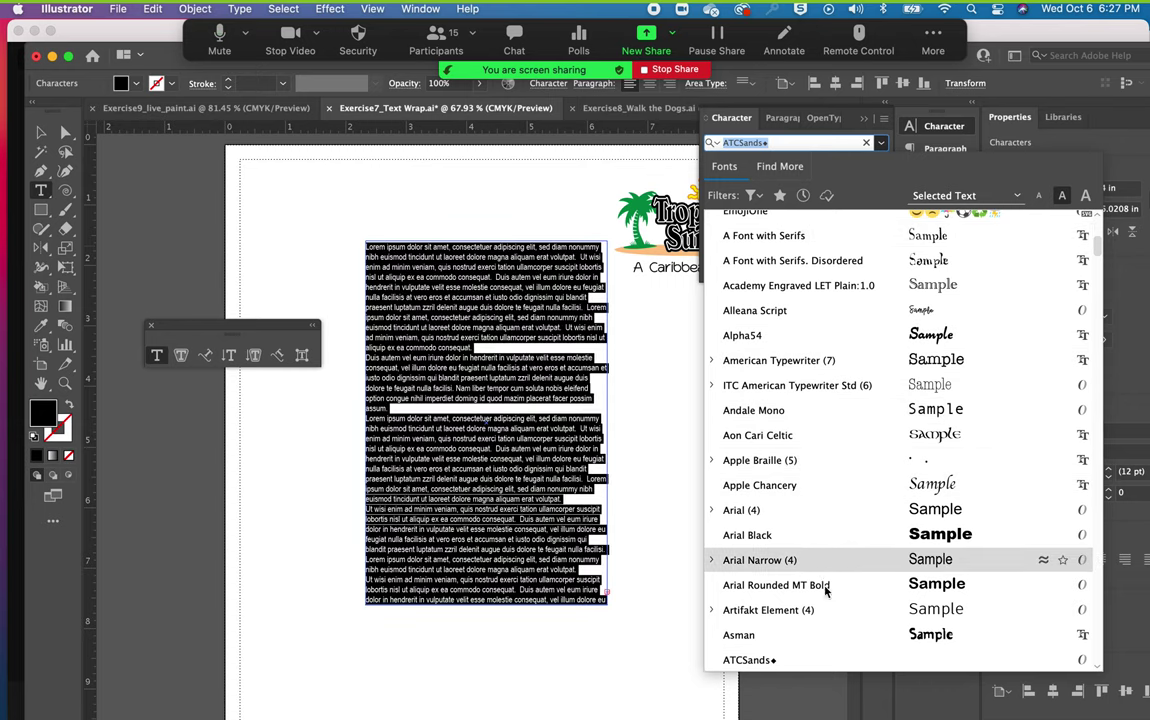
{"action": "scroll", "coordinate": [826, 674], "scroll_direction": "down", "scroll_amount": 7}
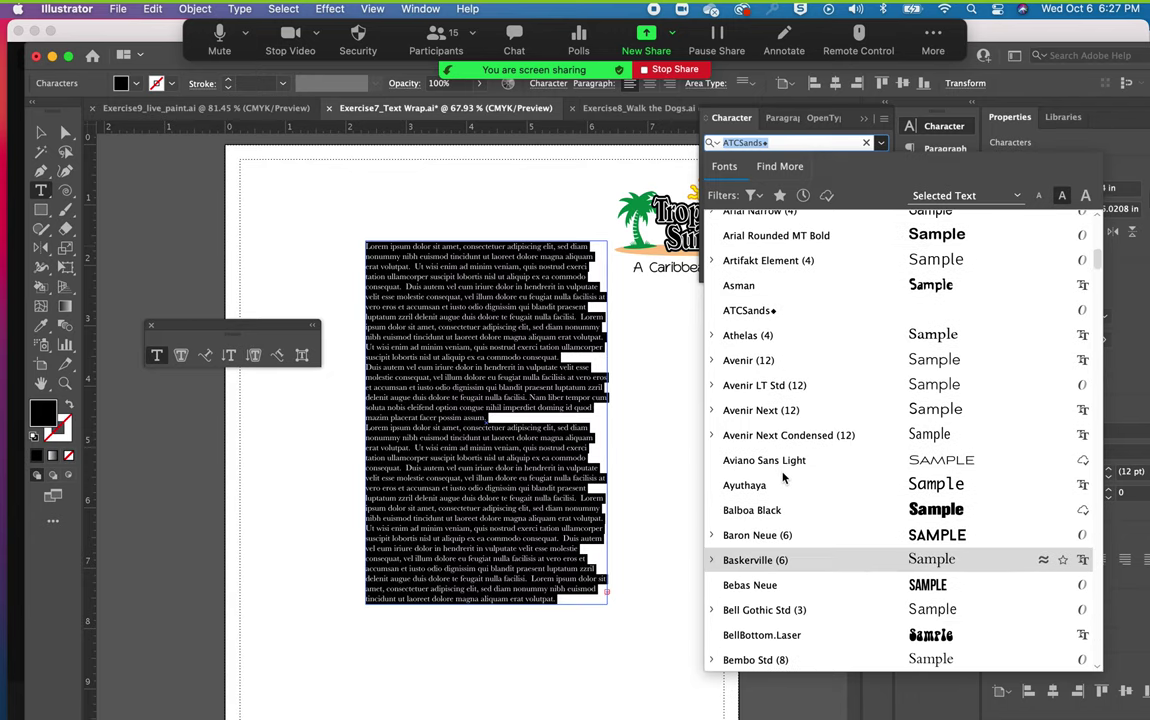
{"action": "left_click", "coordinate": [775, 388]}
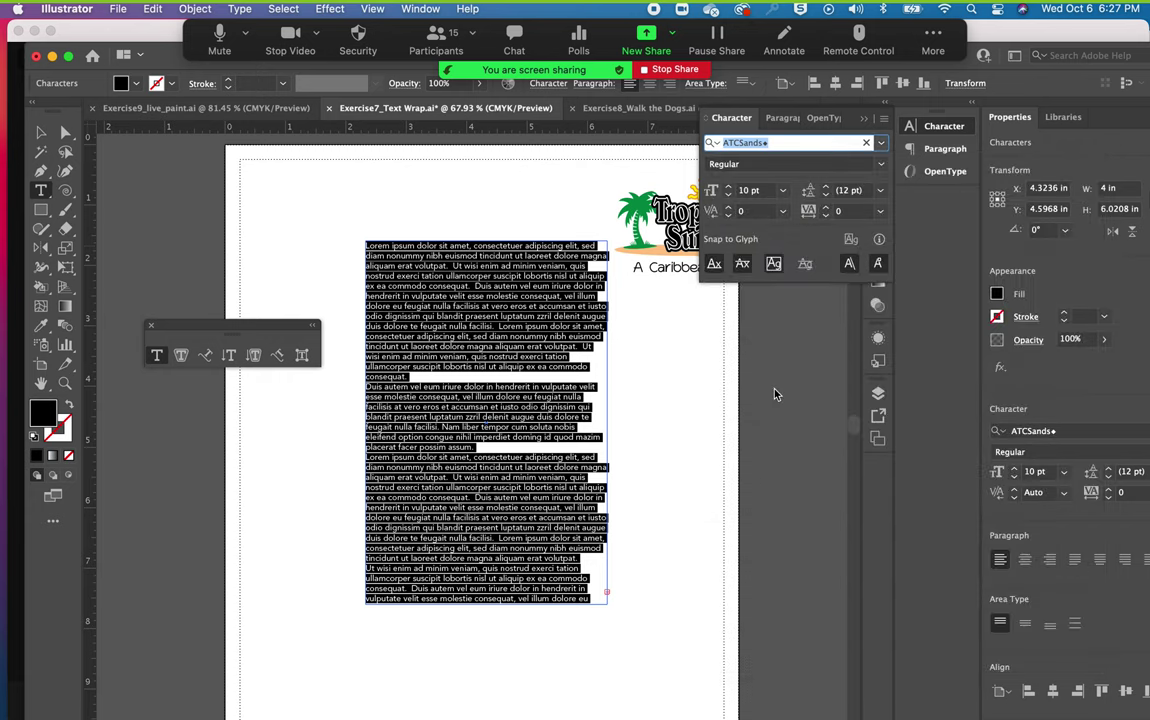
{"action": "left_click", "coordinate": [729, 187]}
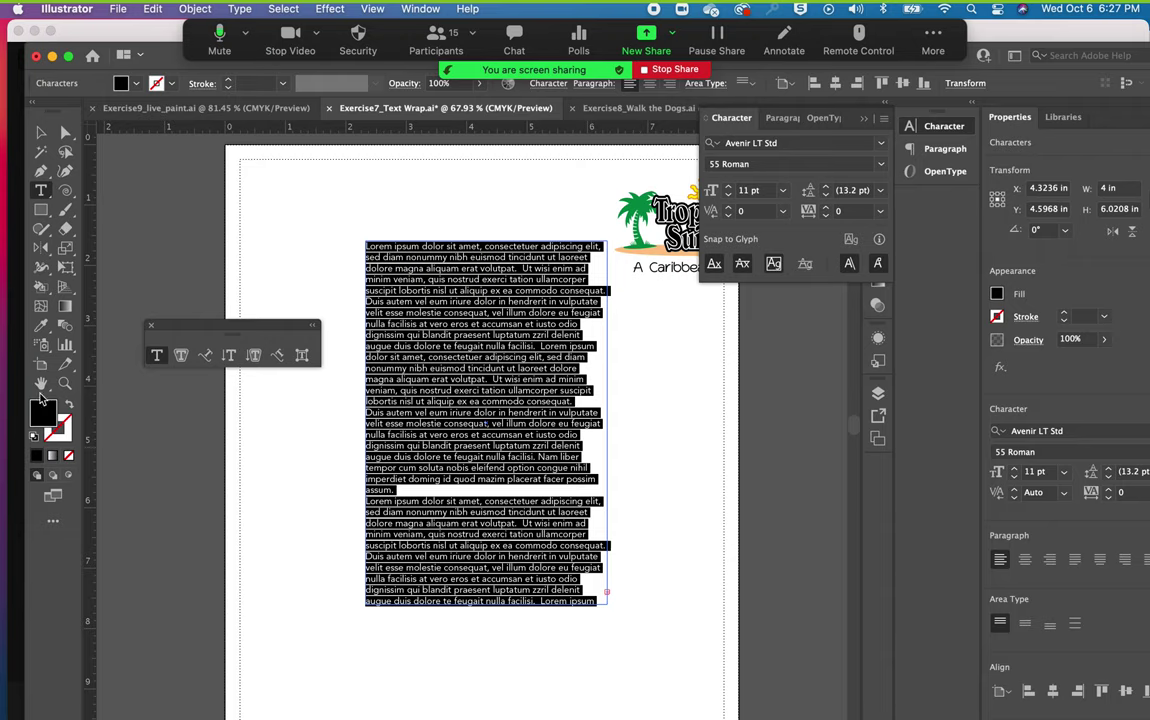
{"action": "left_click", "coordinate": [64, 383]}
{"action": "left_click_drag", "start_coordinate": [598, 596], "coordinate": [798, 637]}
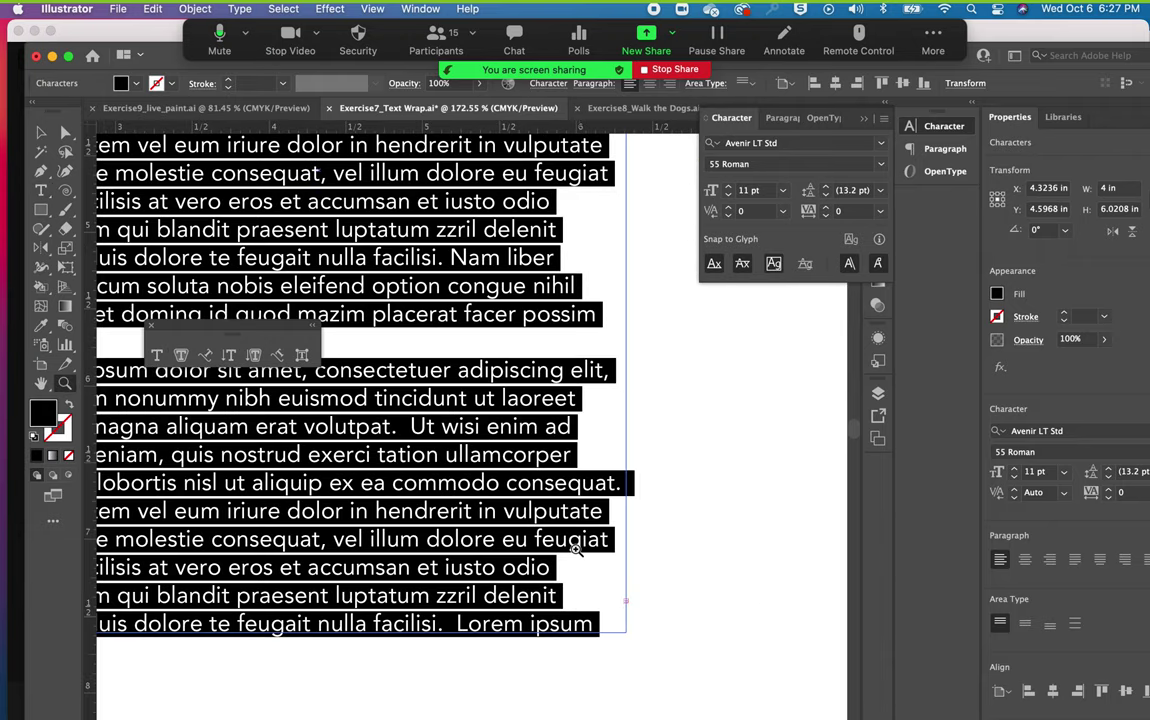
{"action": "key", "text": "super+1"}
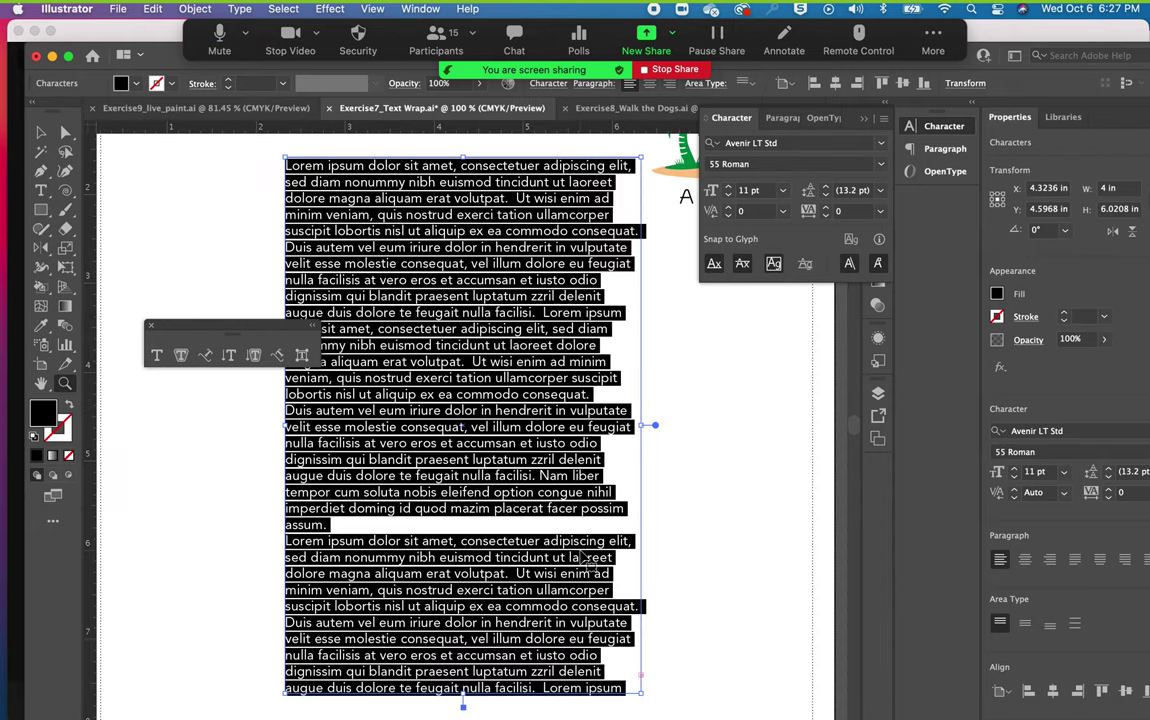
{"action": "key", "text": "super+minus"}
Move the Lorem ipsum frame up-left and enlarge it to about 6.68 × 9.14 in.
{"action": "left_click", "coordinate": [41, 133]}
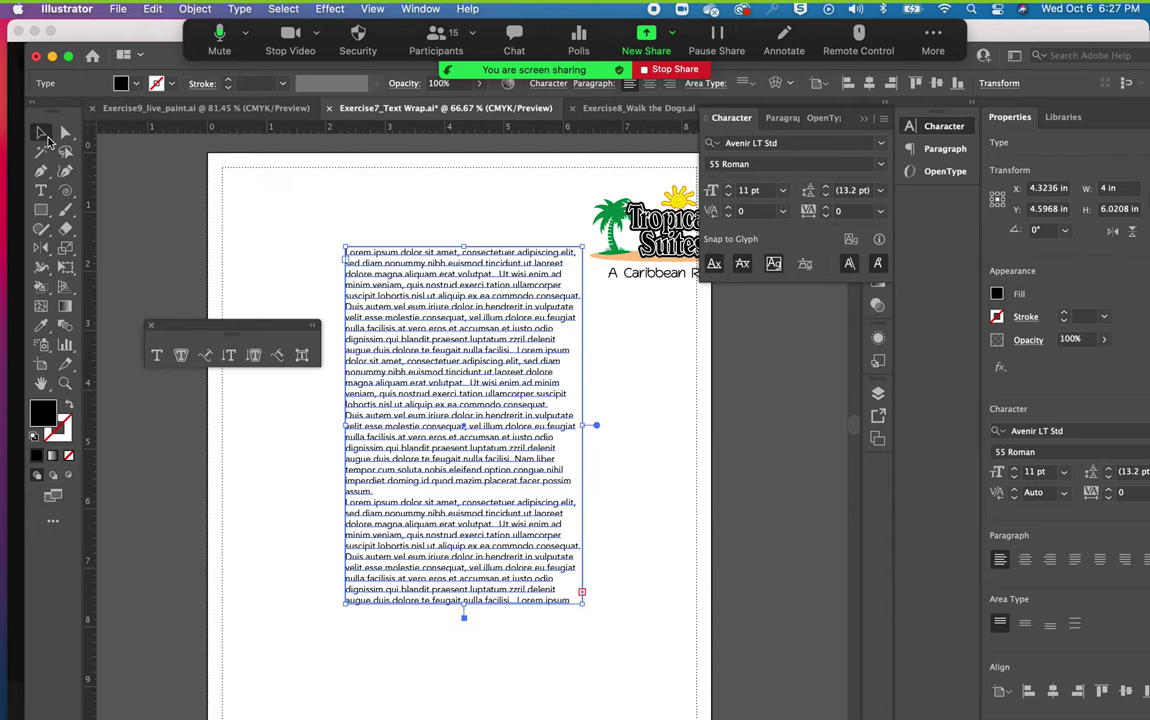
{"action": "left_click_drag", "start_coordinate": [581, 592], "coordinate": [659, 700]}
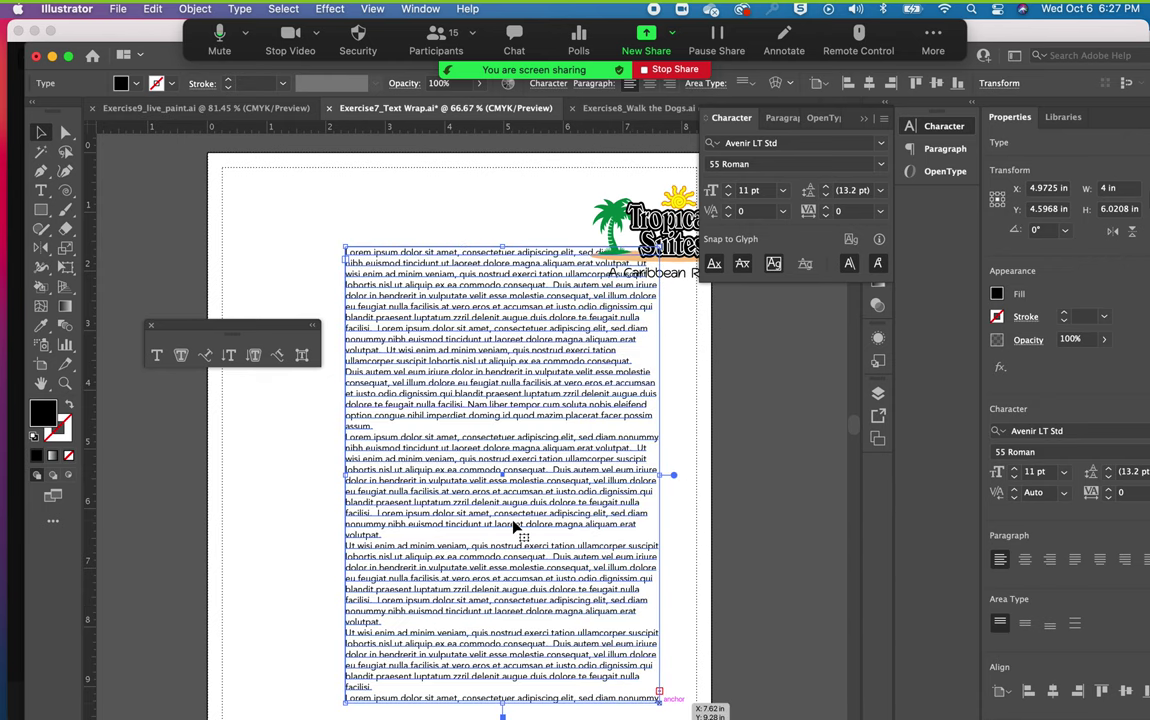
{"action": "left_click_drag", "start_coordinate": [515, 528], "coordinate": [460, 466]}
{"action": "left_click_drag", "start_coordinate": [388, 262], "coordinate": [296, 201]}
{"action": "left_click_drag", "start_coordinate": [534, 581], "coordinate": [616, 672]}
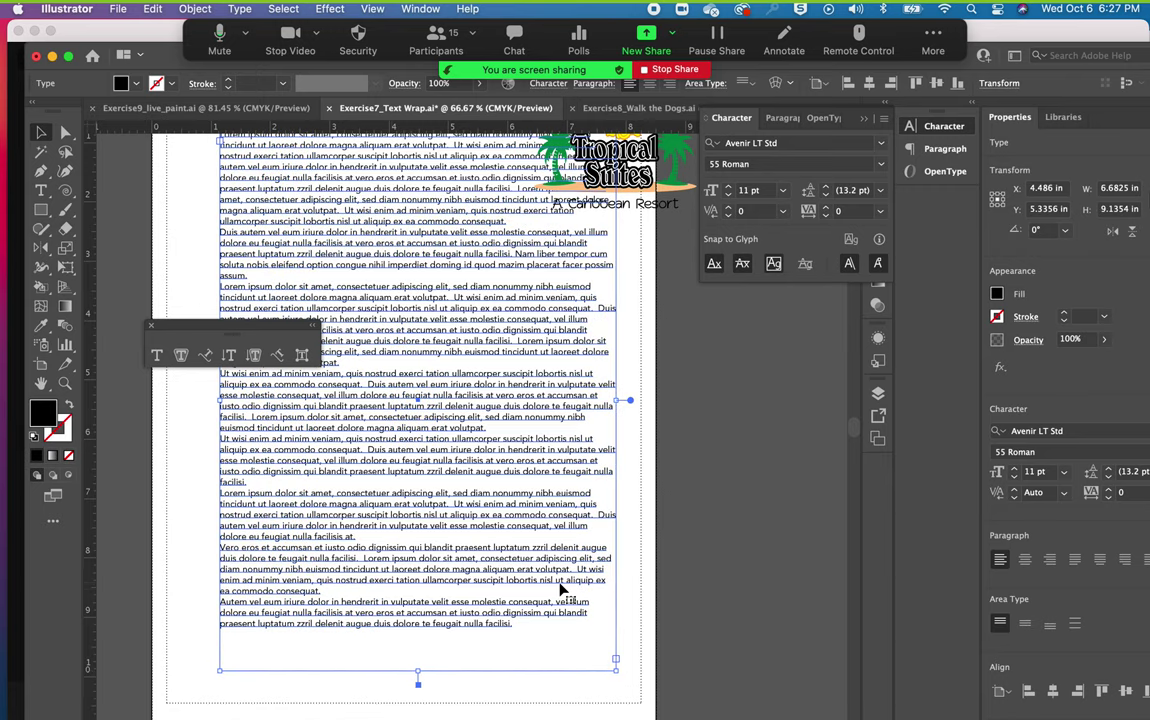
{"action": "scroll", "coordinate": [562, 588], "scroll_direction": "up", "scroll_amount": 5}
{"action": "scroll", "coordinate": [562, 588], "scroll_direction": "left", "scroll_amount": 2}
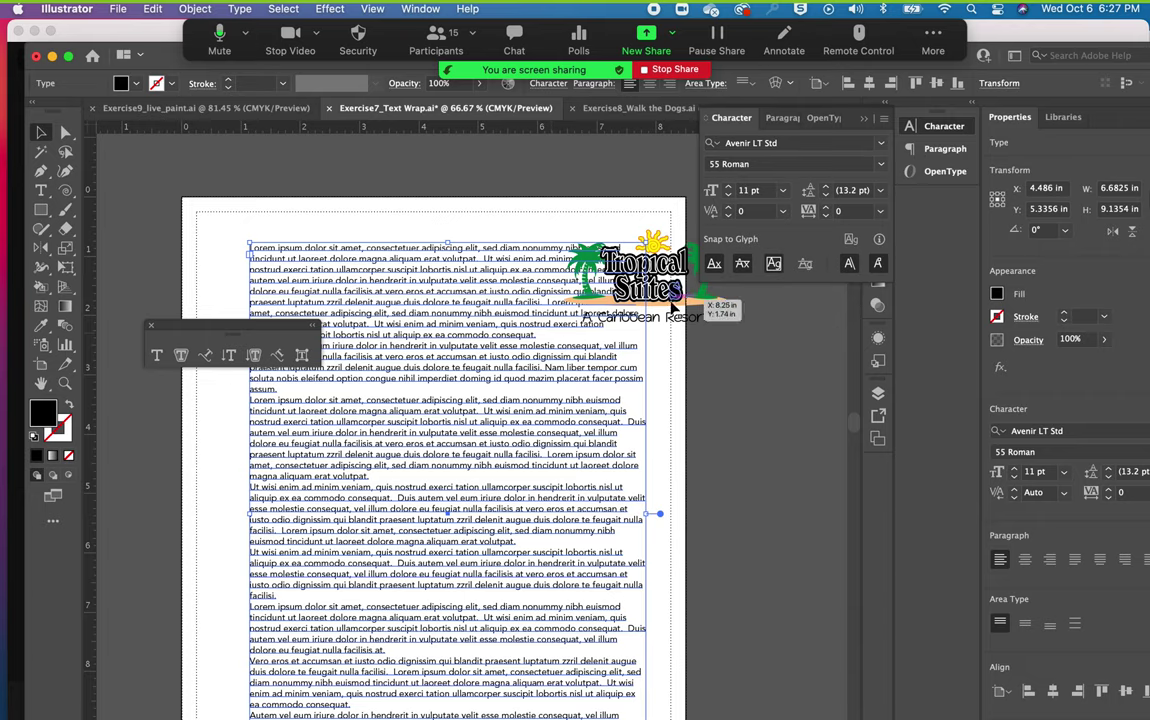
Drag the Tropical Suites logo onto the left side of the body text and show the Layers panel.
{"action": "left_click", "coordinate": [176, 146]}
{"action": "left_click_drag", "start_coordinate": [655, 292], "coordinate": [462, 446]}
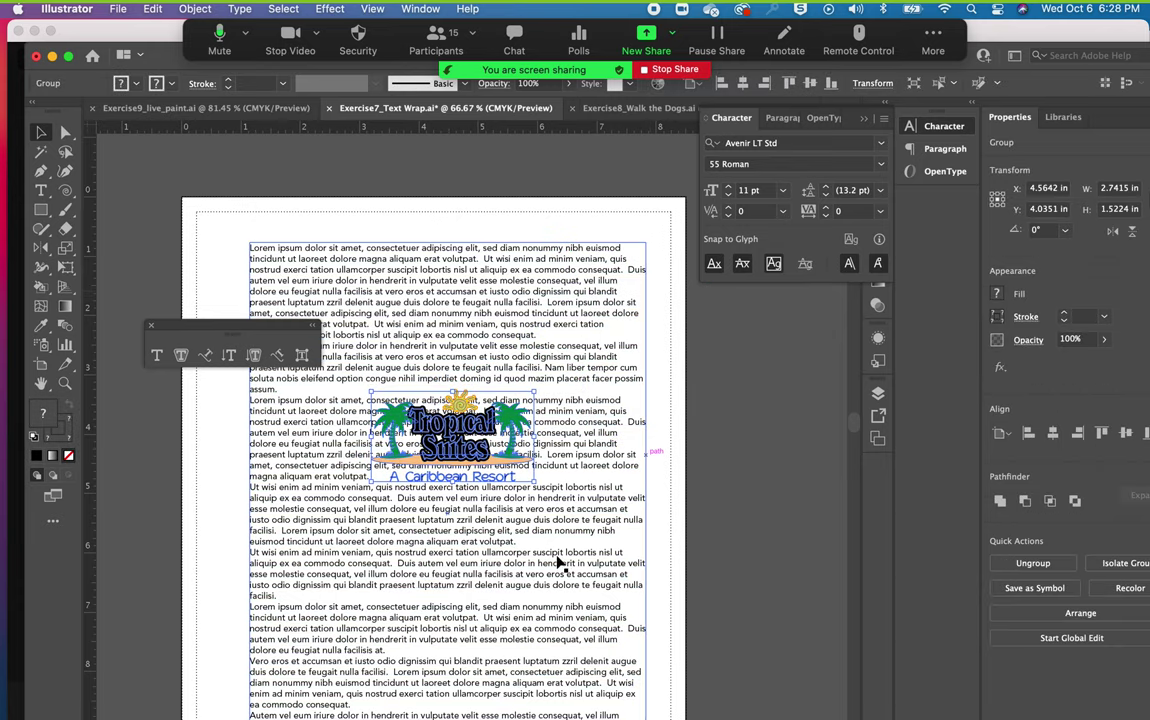
{"action": "left_click", "coordinate": [151, 325]}
{"action": "left_click_drag", "start_coordinate": [455, 440], "coordinate": [302, 462]}
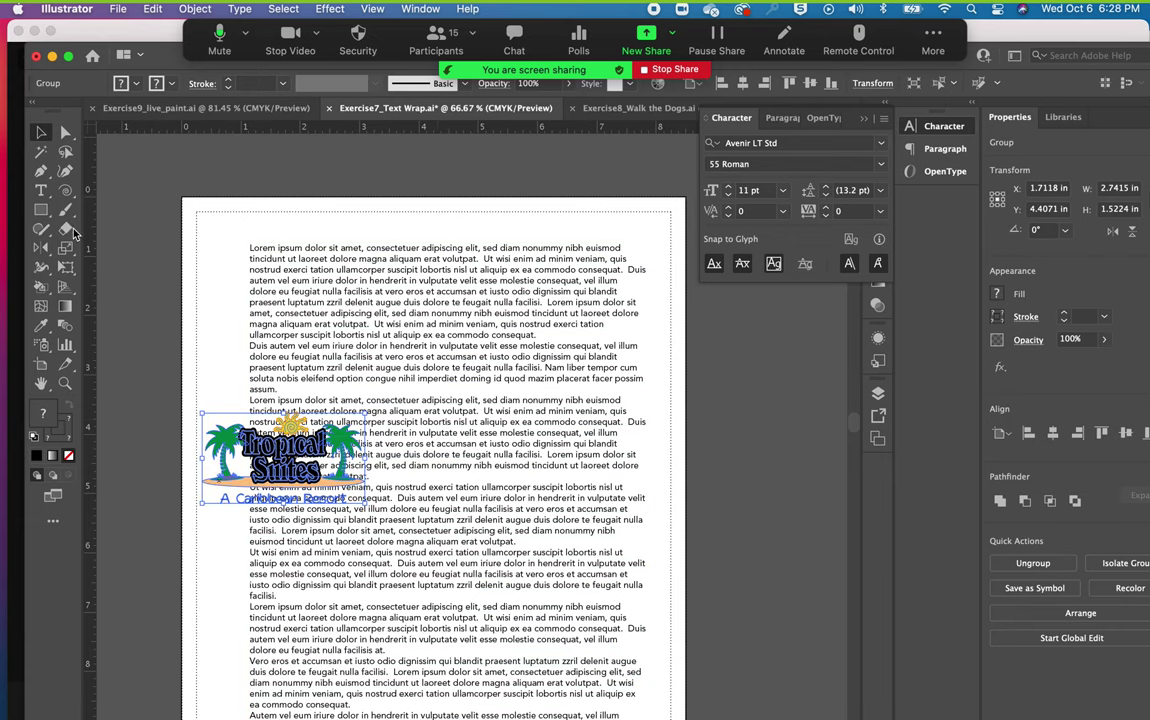
{"action": "left_click", "coordinate": [880, 394]}
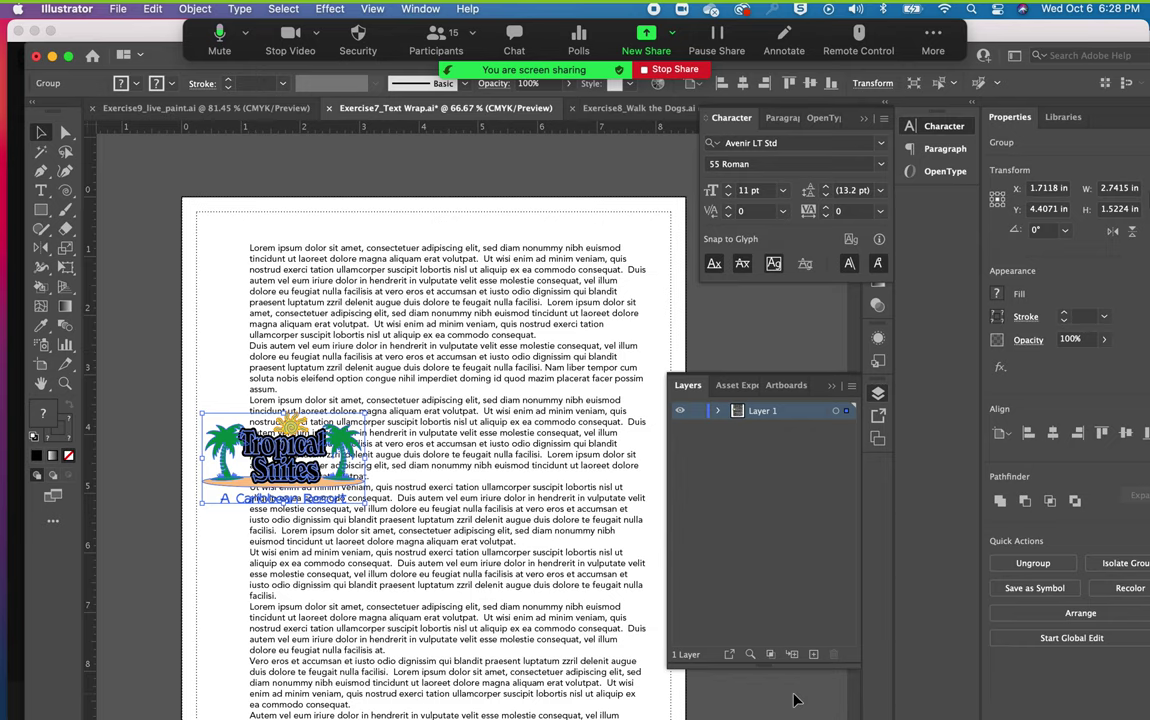
Move the logo onto a new Layer 2 and draw an ellipse around it.
{"action": "left_click", "coordinate": [812, 654]}
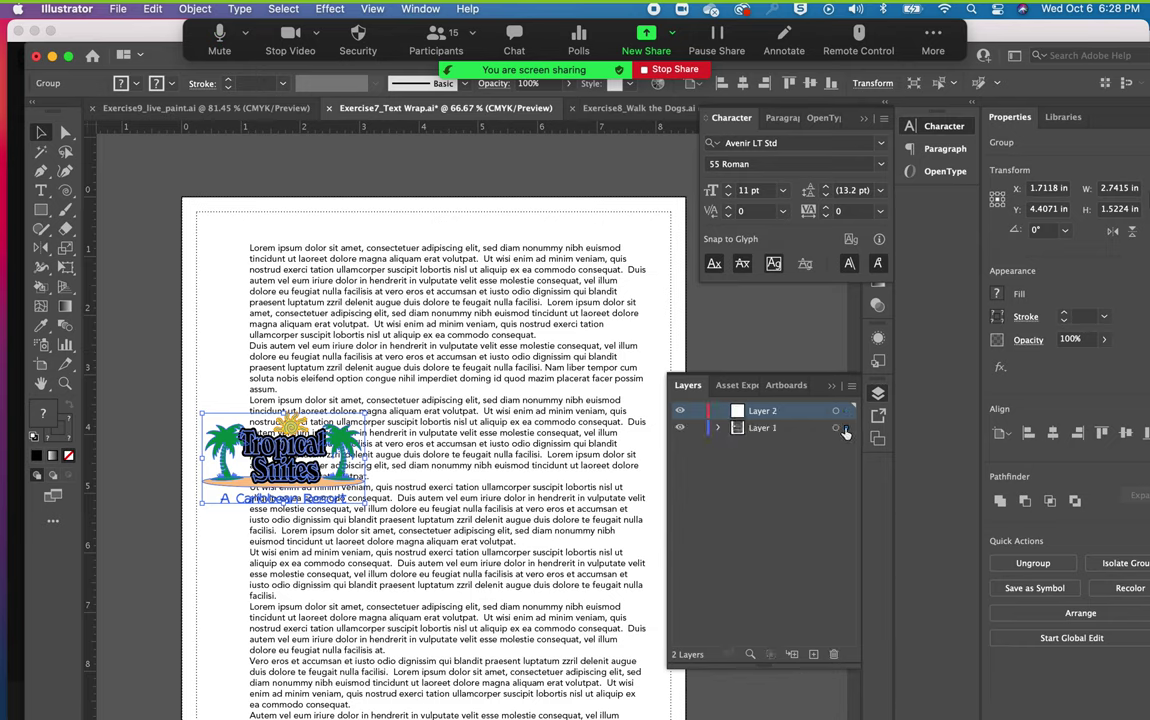
{"action": "left_click_drag", "start_coordinate": [845, 428], "coordinate": [847, 411]}
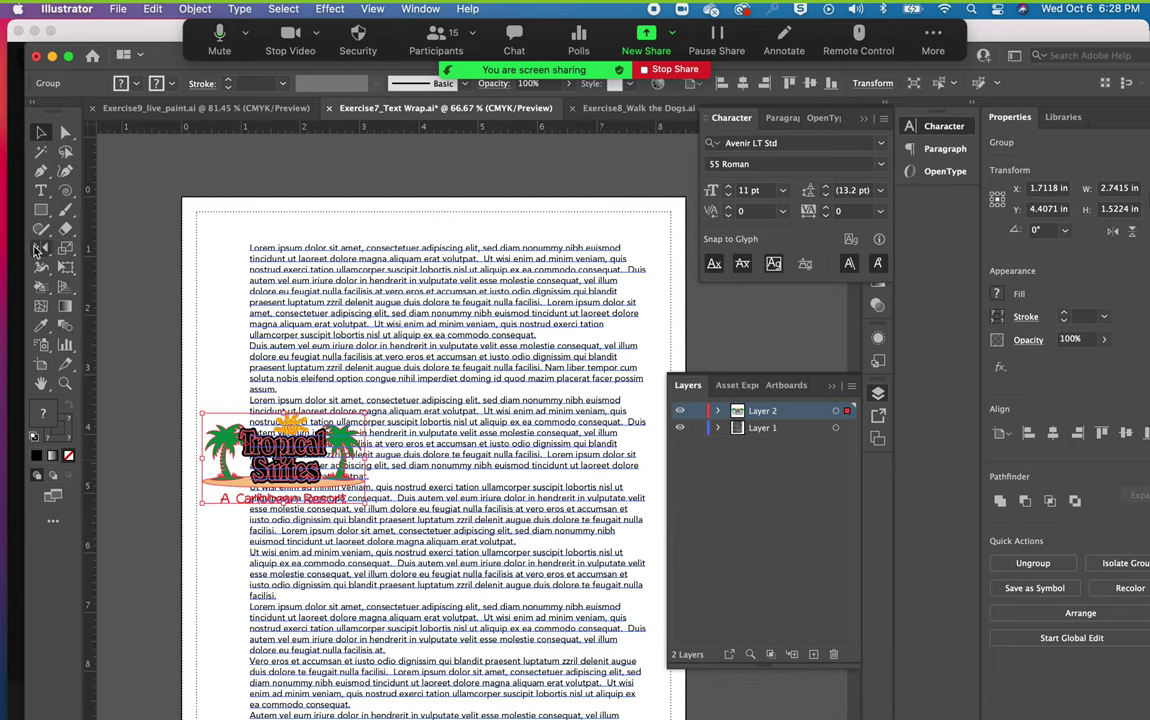
{"action": "left_click_drag", "start_coordinate": [41, 210], "coordinate": [73, 249]}
{"action": "left_click_drag", "start_coordinate": [190, 403], "coordinate": [393, 533]}
Make the ellipse unfilled with a black 1 pt stroke and nudge it to center on the logo.
{"action": "left_click", "coordinate": [69, 404]}
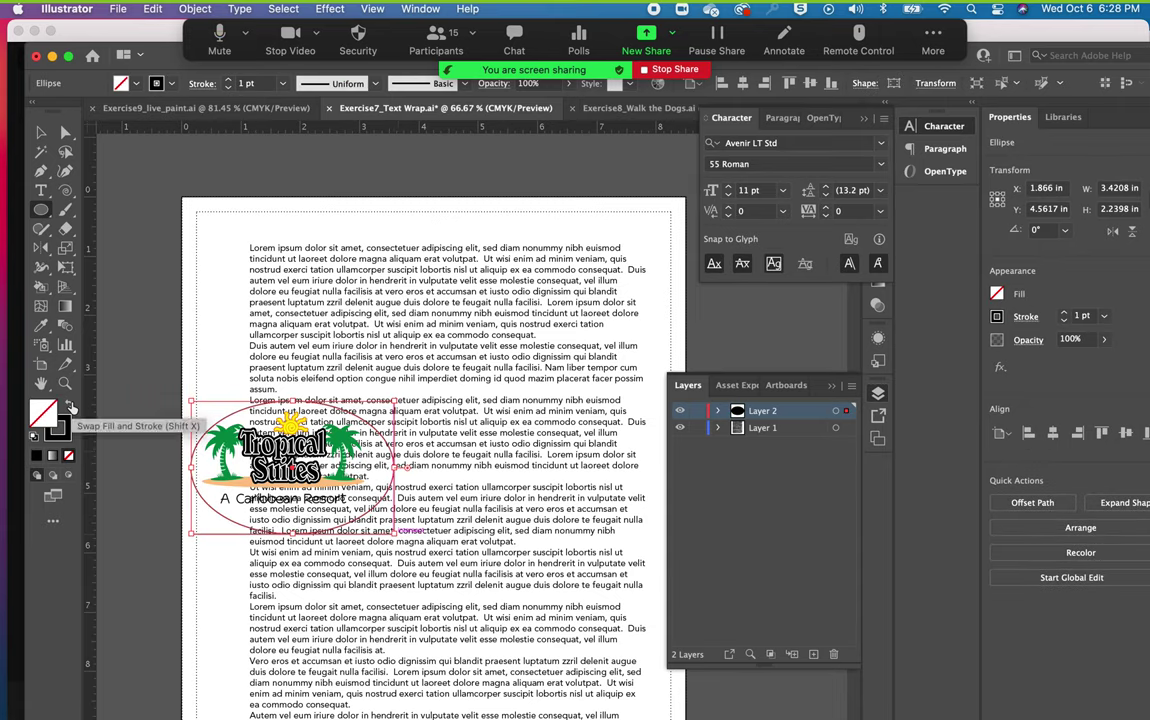
{"action": "key", "text": "shift+Left"}
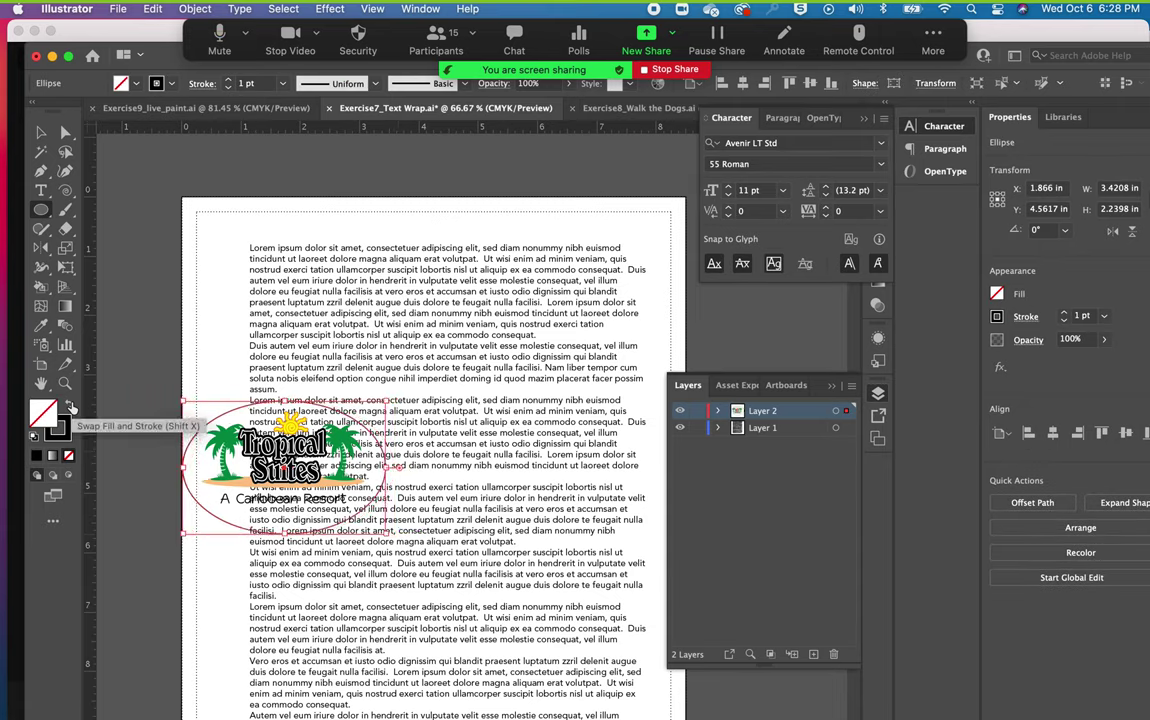
{"action": "key", "text": "Right"}
{"action": "key", "text": "Up"}
{"action": "key", "text": "Up"}
{"action": "key", "text": "Right"}
{"action": "key", "text": "Up"}
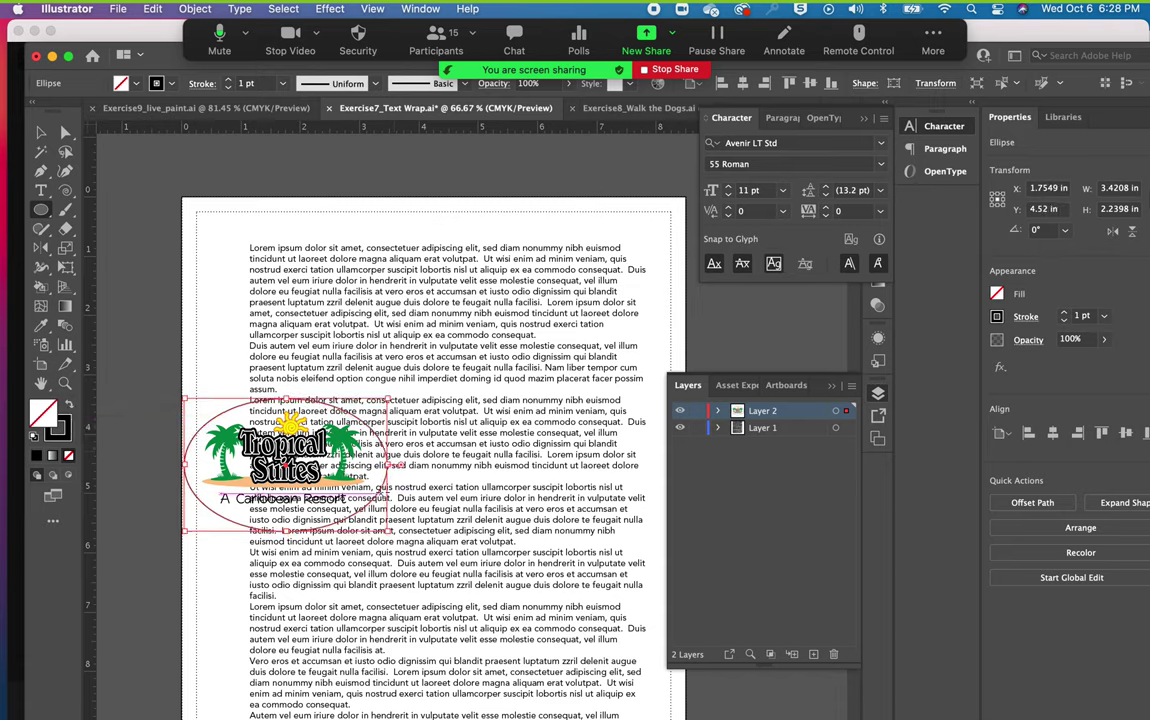
{"action": "left_click", "coordinate": [38, 134]}
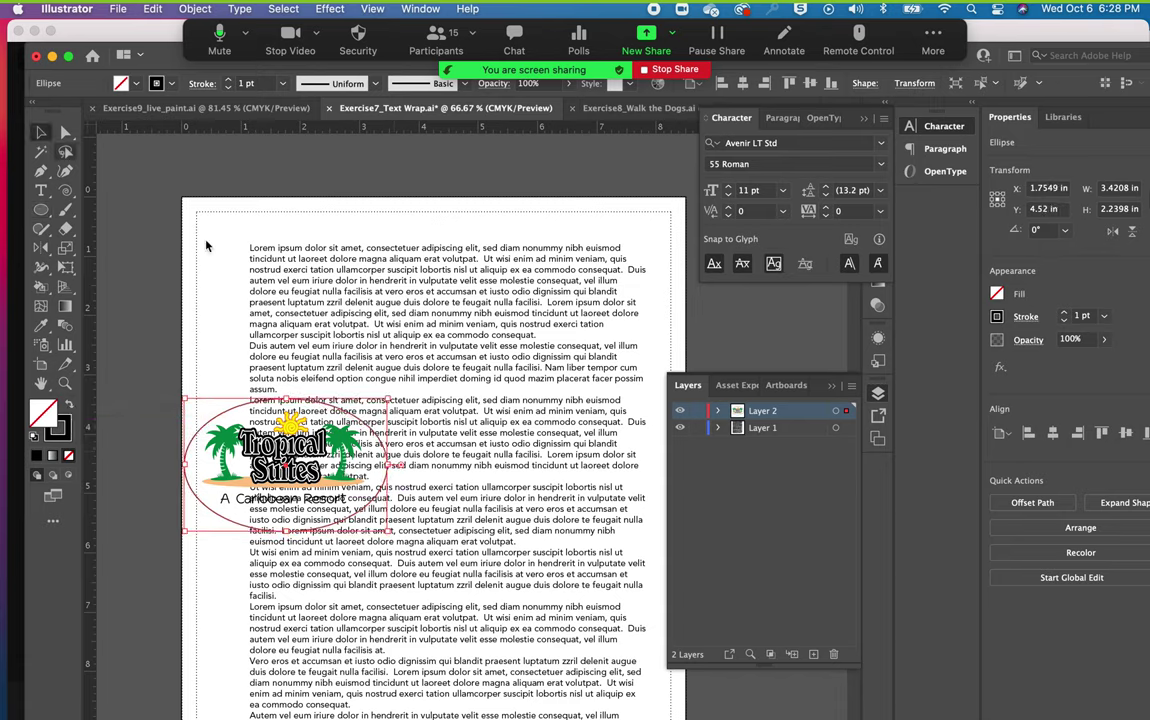
Select the ellipse with the text frame and apply Object > Text Wrap > Make.
{"action": "left_click", "coordinate": [478, 348], "text": "shift"}
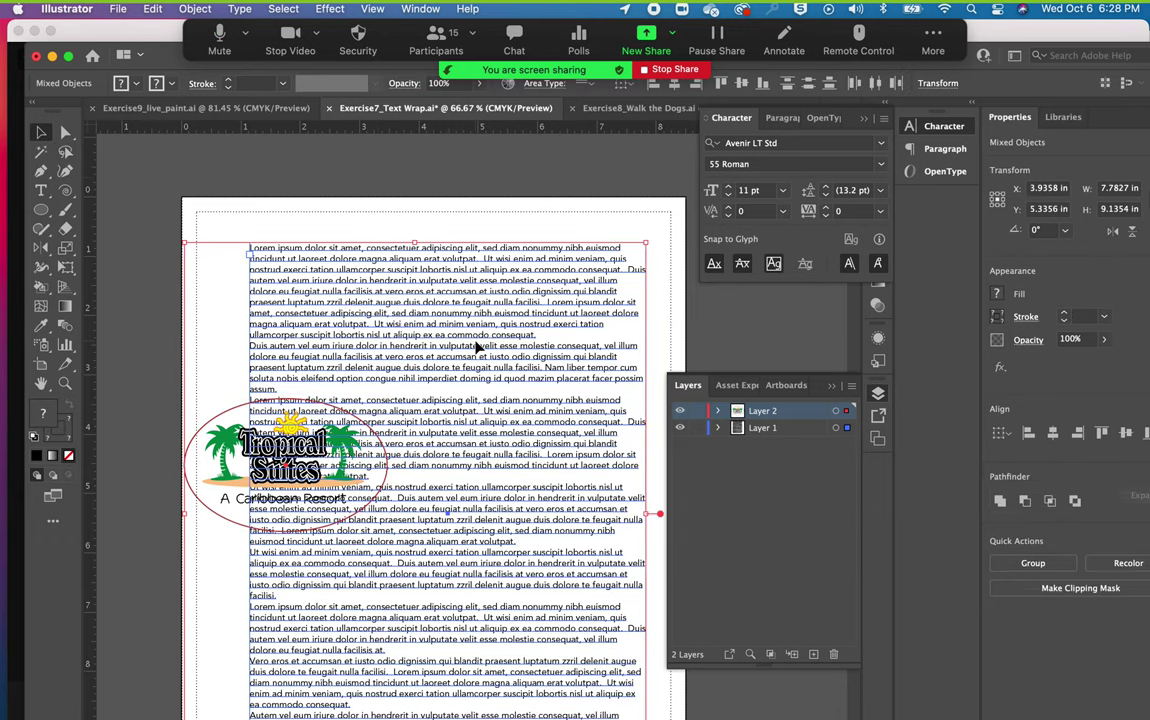
{"action": "left_click", "coordinate": [205, 11]}
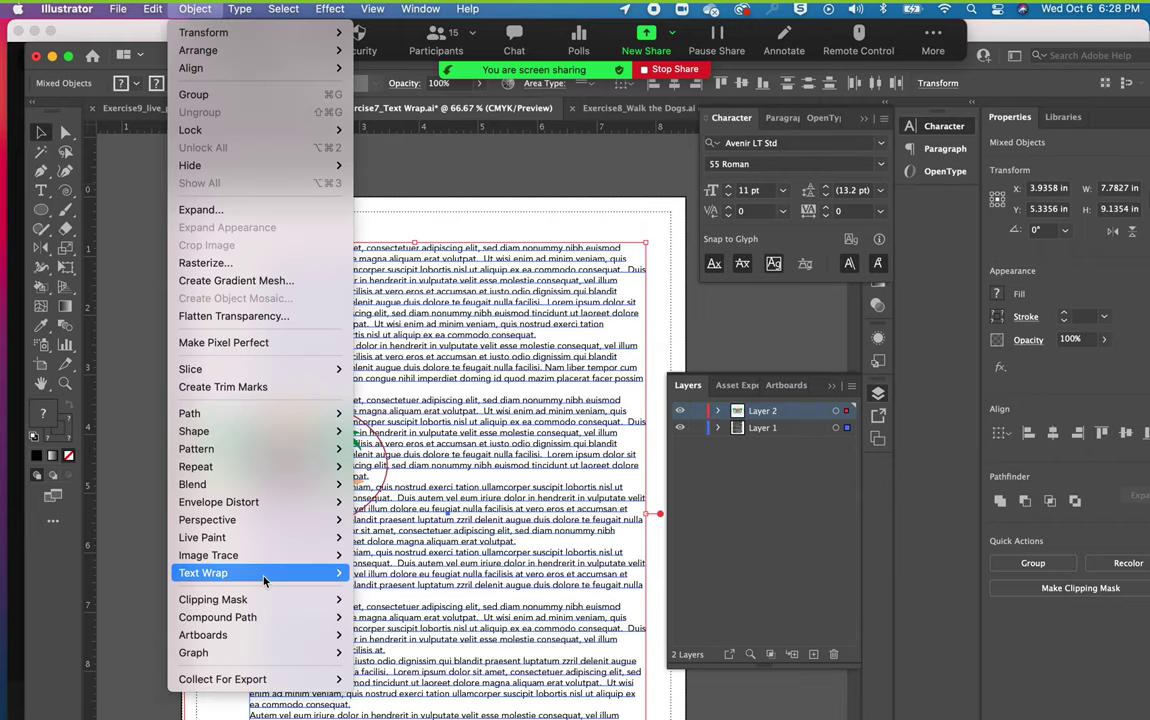
{"action": "mouse_move", "coordinate": [266, 578]}
{"action": "left_click", "coordinate": [375, 574]}
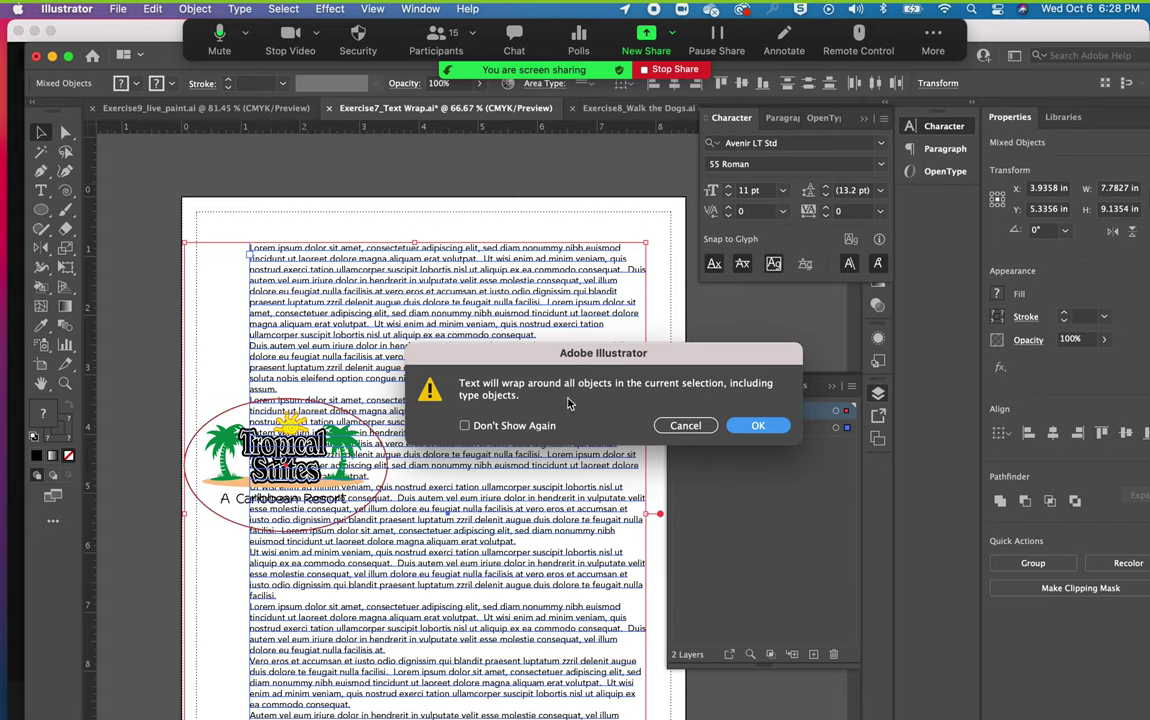
{"action": "left_click", "coordinate": [756, 430]}
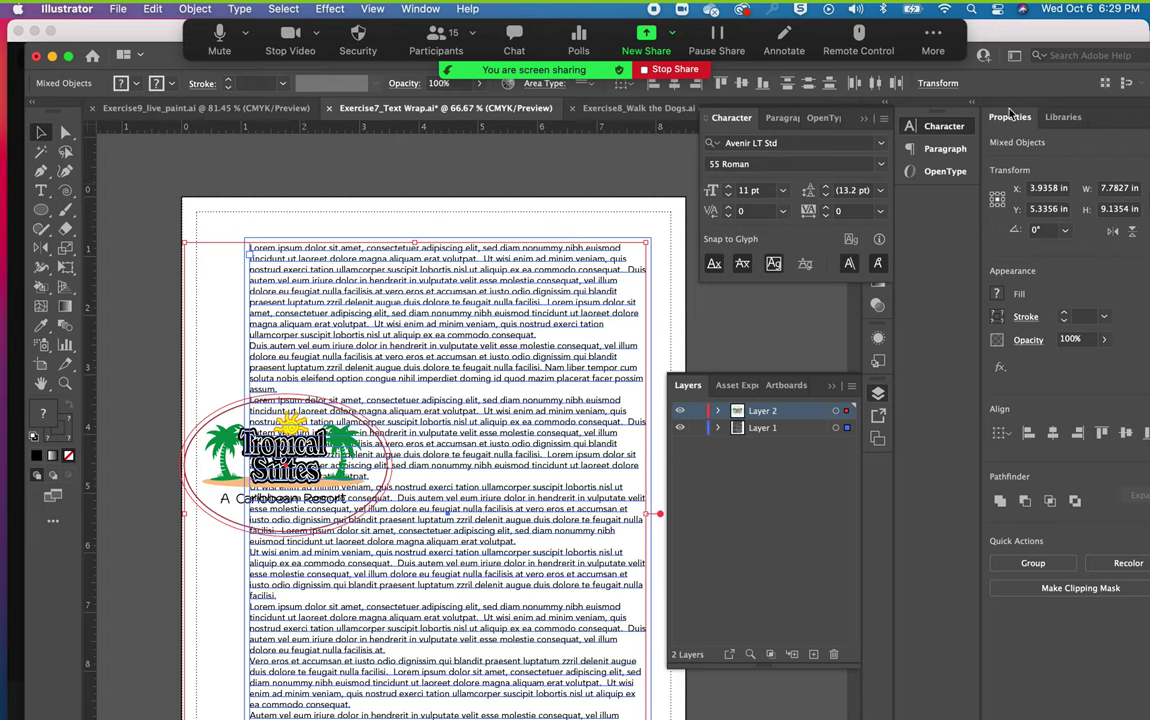
Shift the Illustrator window down slightly and browse the Window menu.
{"action": "left_click_drag", "start_coordinate": [967, 64], "coordinate": [971, 96]}
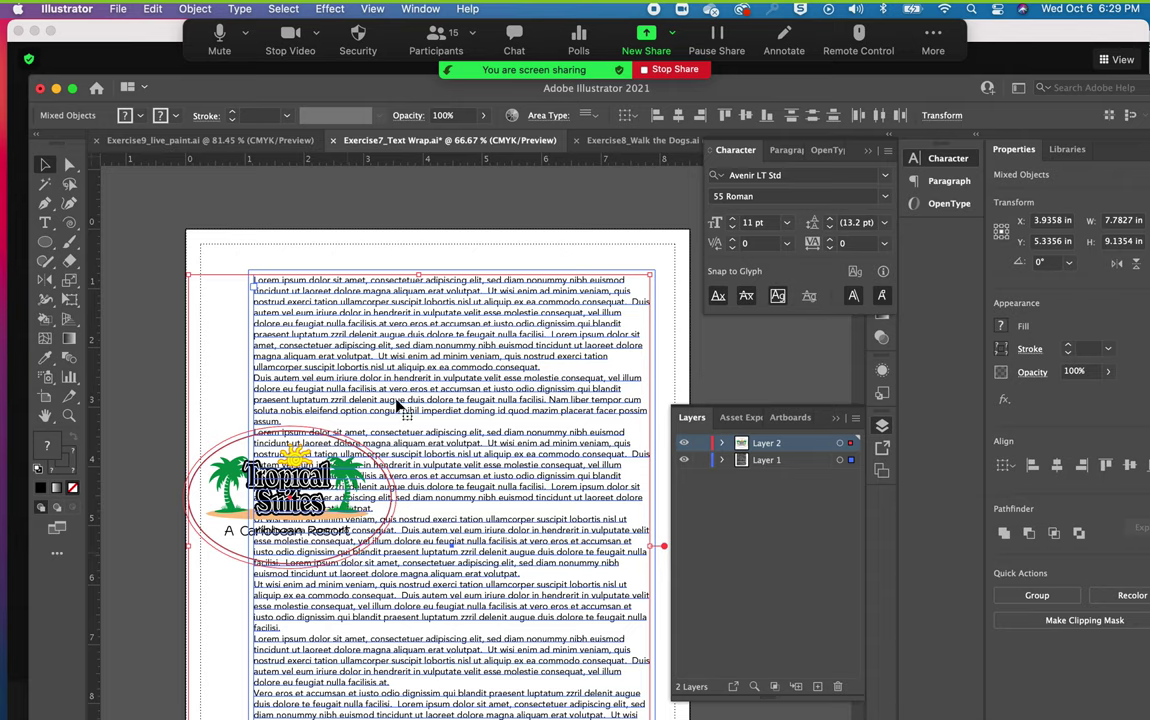
{"action": "left_click", "coordinate": [418, 9]}
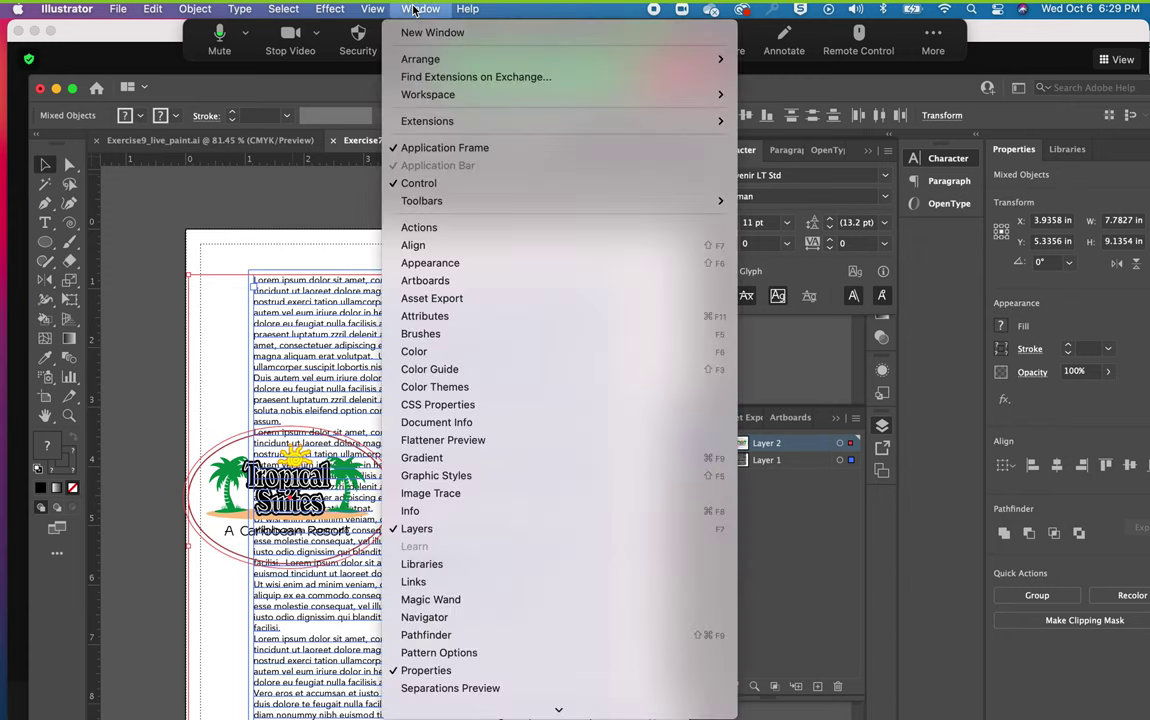
{"action": "scroll", "coordinate": [513, 547], "scroll_direction": "down", "scroll_amount": 8}
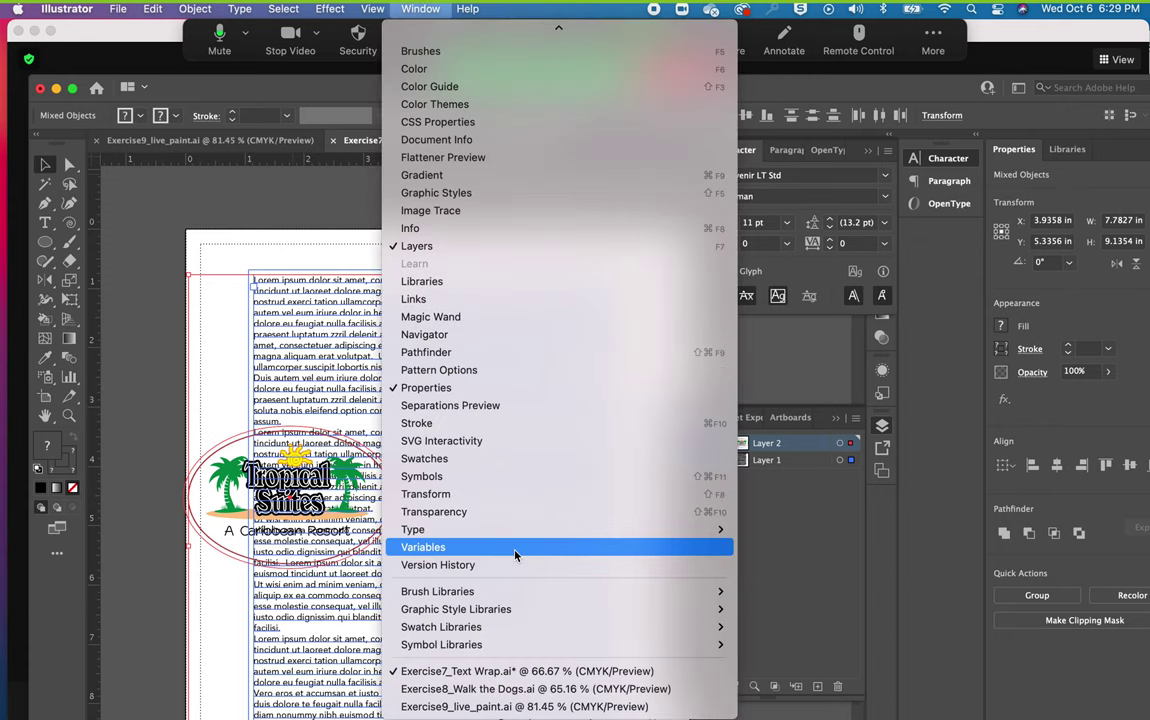
Move the logo ellipse from Layer 2 to Layer 1, then add the body text frame to the selection.
{"action": "mouse_move", "coordinate": [520, 535]}
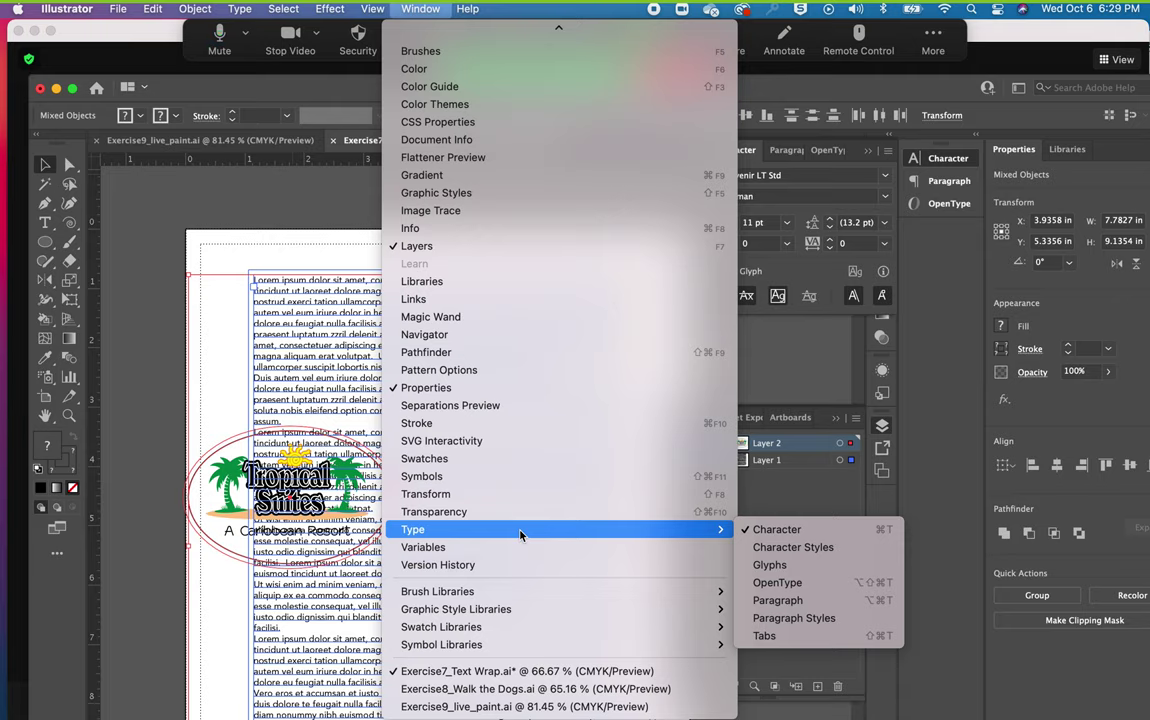
{"action": "left_click", "coordinate": [212, 236]}
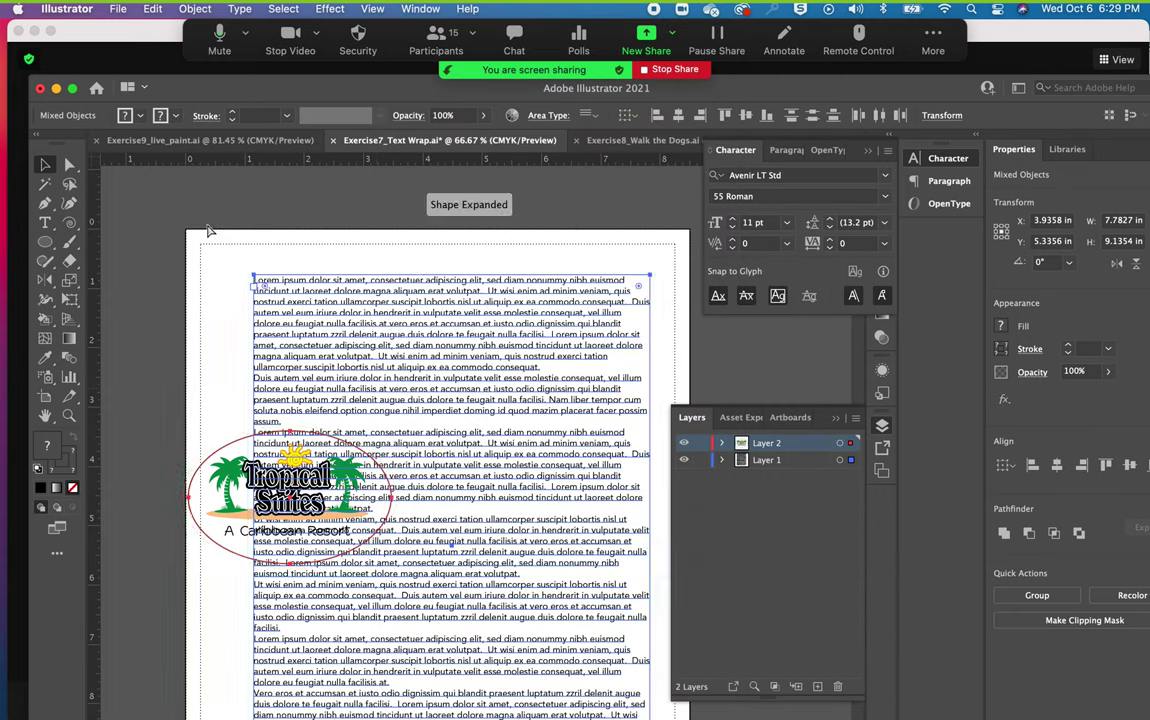
{"action": "left_click", "coordinate": [221, 262]}
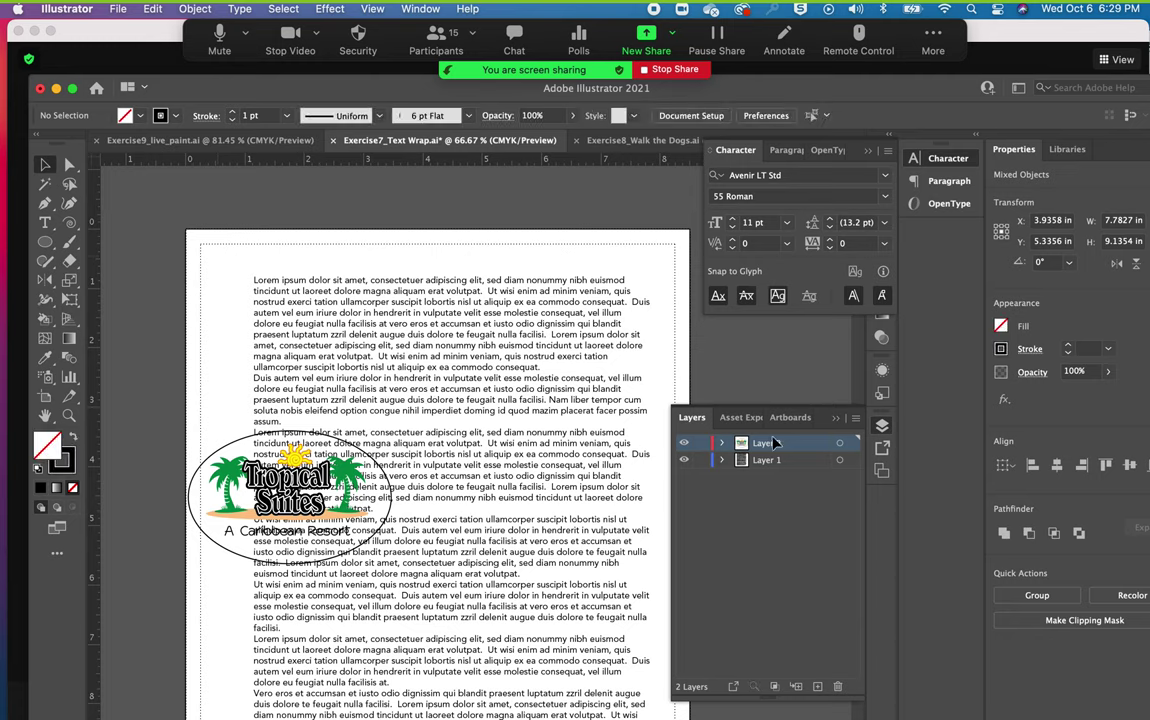
{"action": "left_click", "coordinate": [226, 454]}
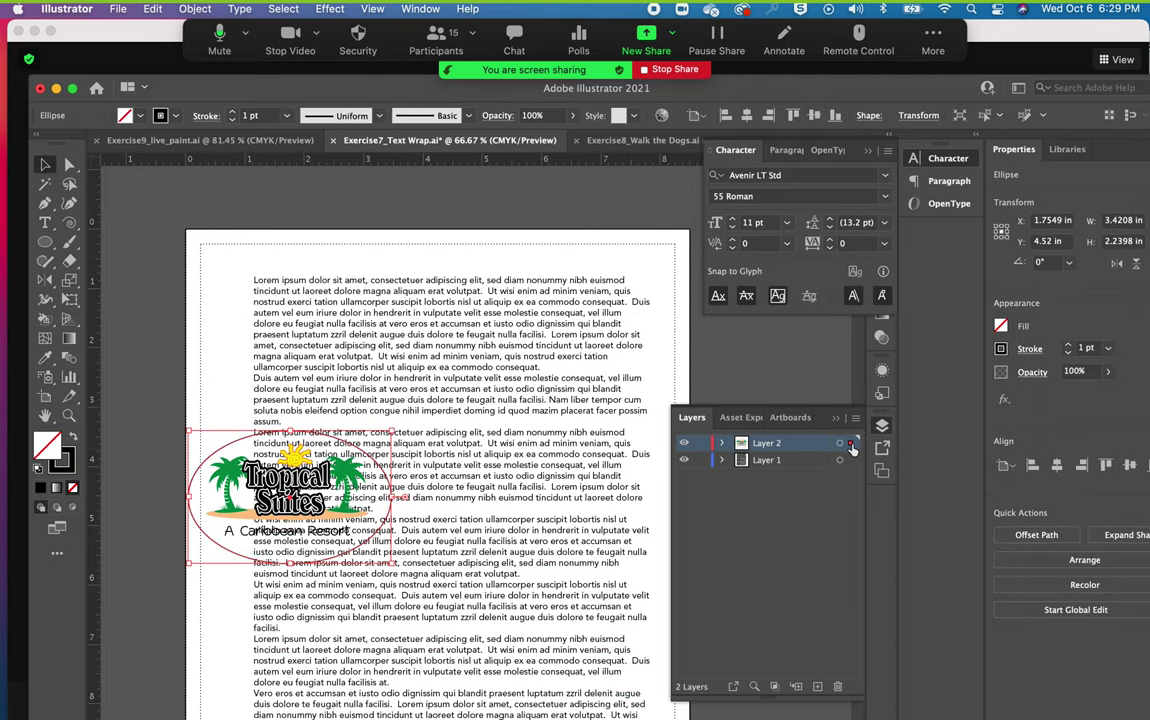
{"action": "left_click_drag", "start_coordinate": [851, 444], "coordinate": [851, 459]}
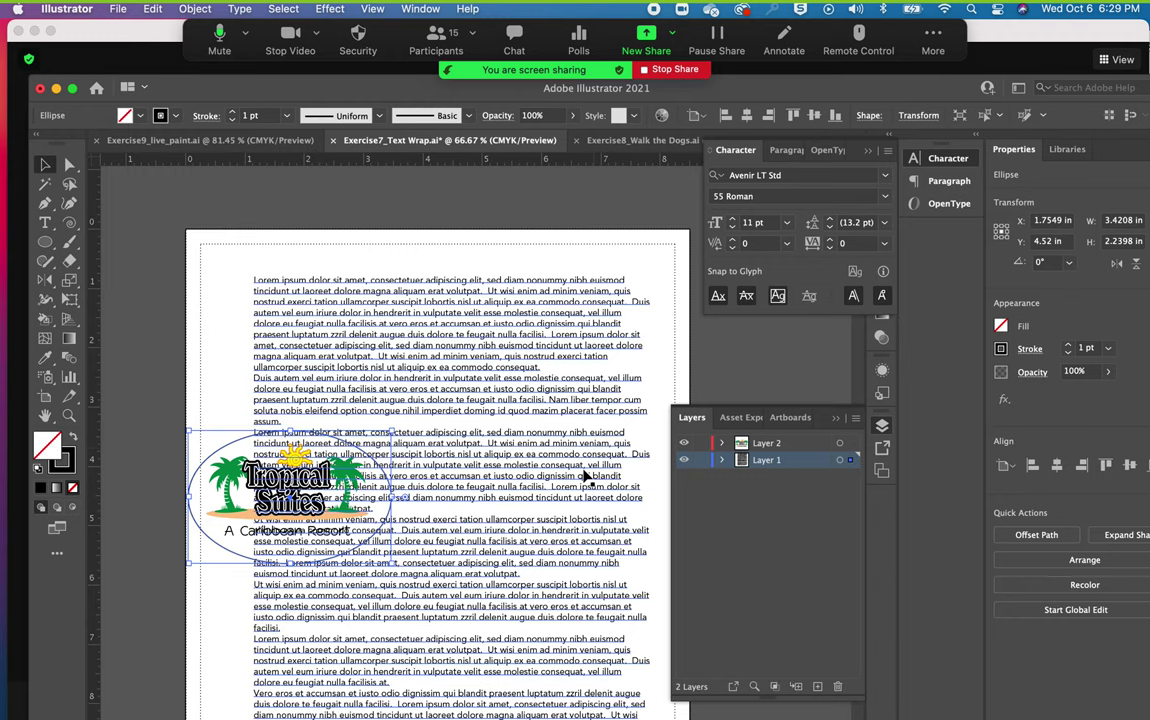
{"action": "left_click", "coordinate": [508, 456], "text": "shift"}
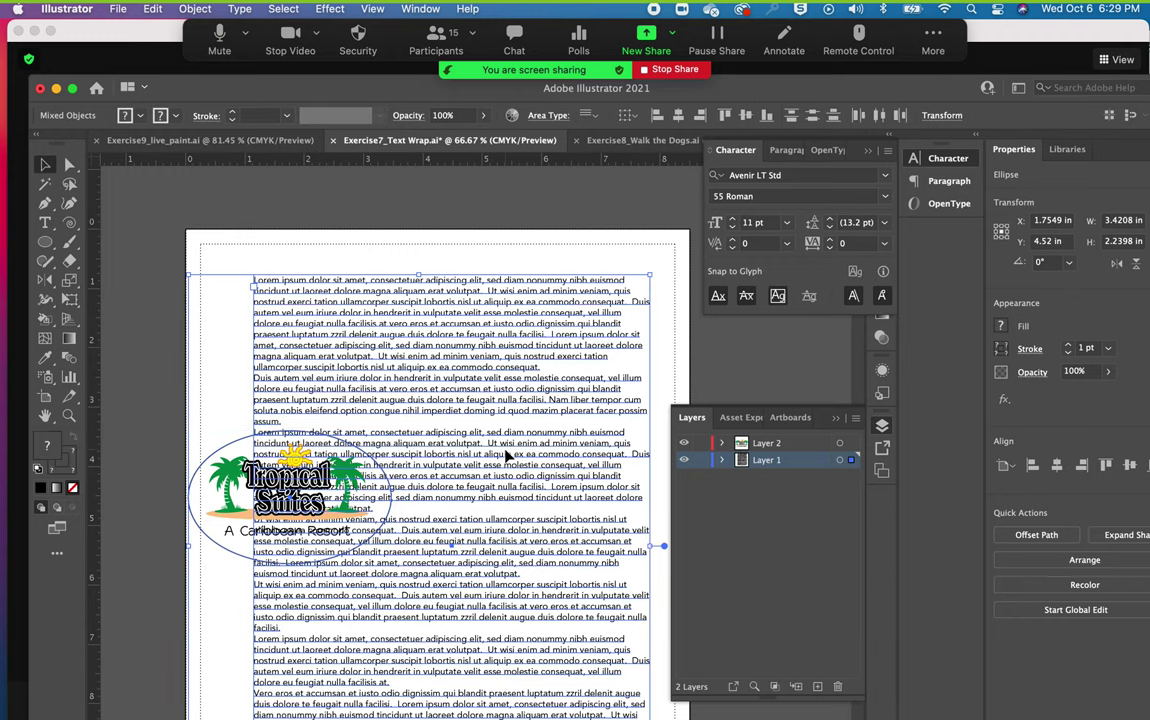
Open the Text Wrap Options dialog and cancel it unchanged.
{"action": "left_click", "coordinate": [195, 9]}
{"action": "mouse_move", "coordinate": [281, 455]}
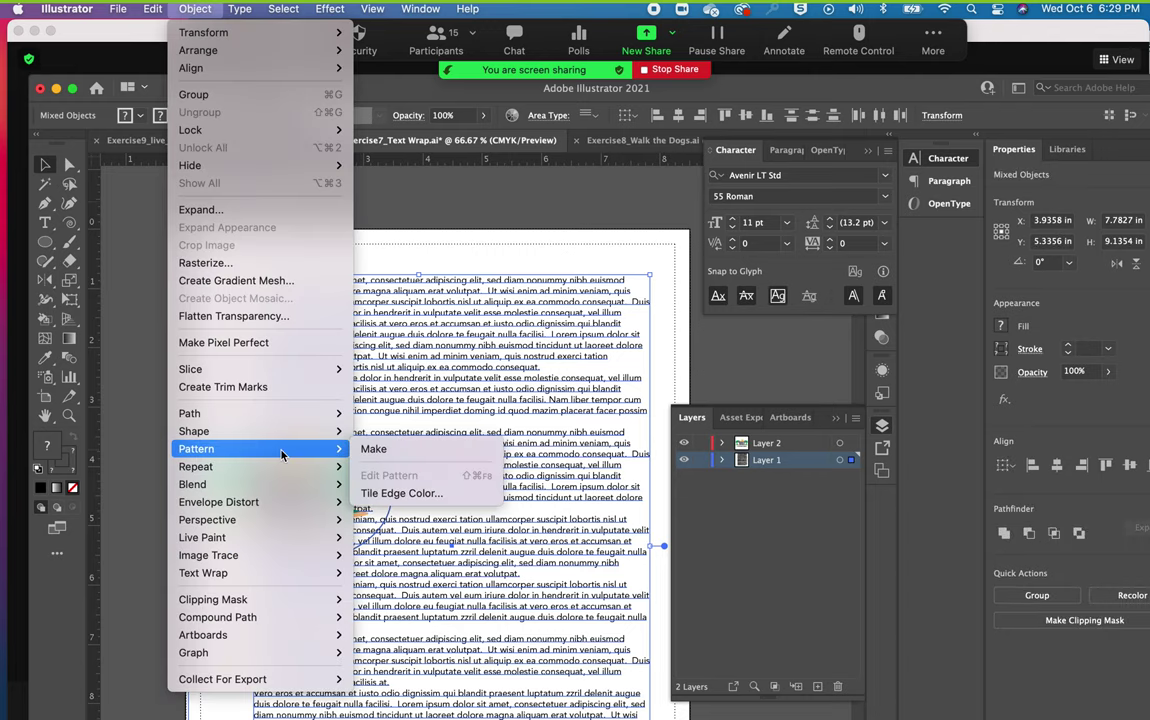
{"action": "mouse_move", "coordinate": [295, 575]}
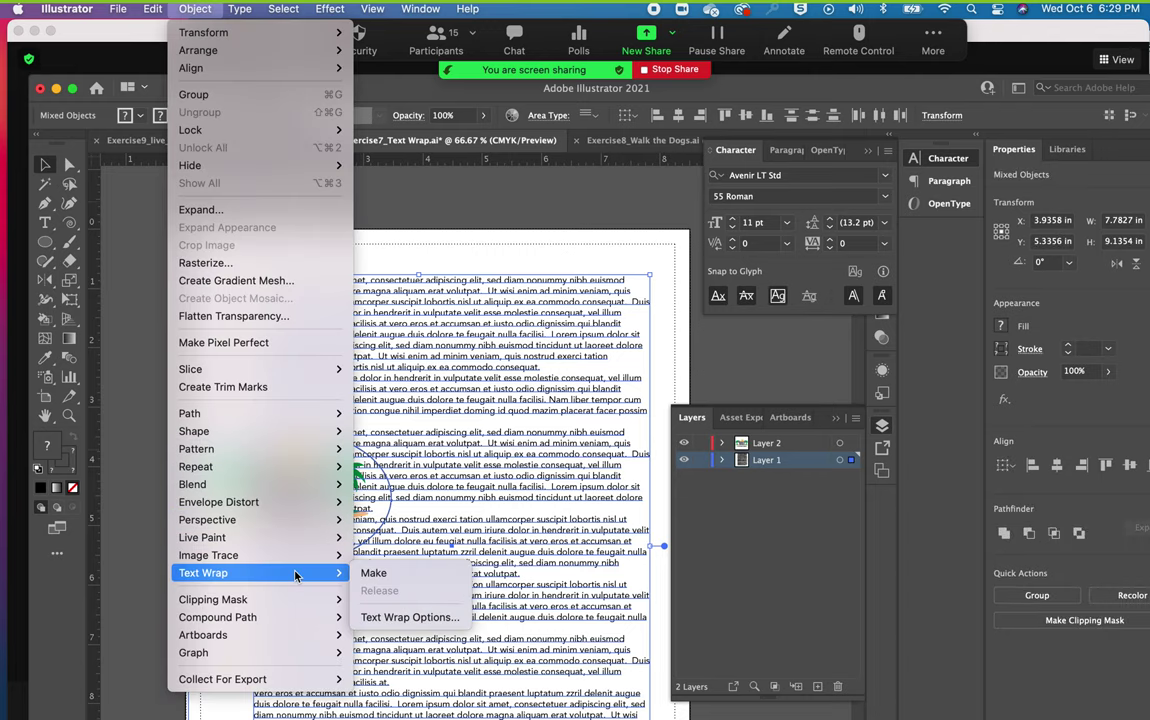
{"action": "left_click", "coordinate": [405, 617]}
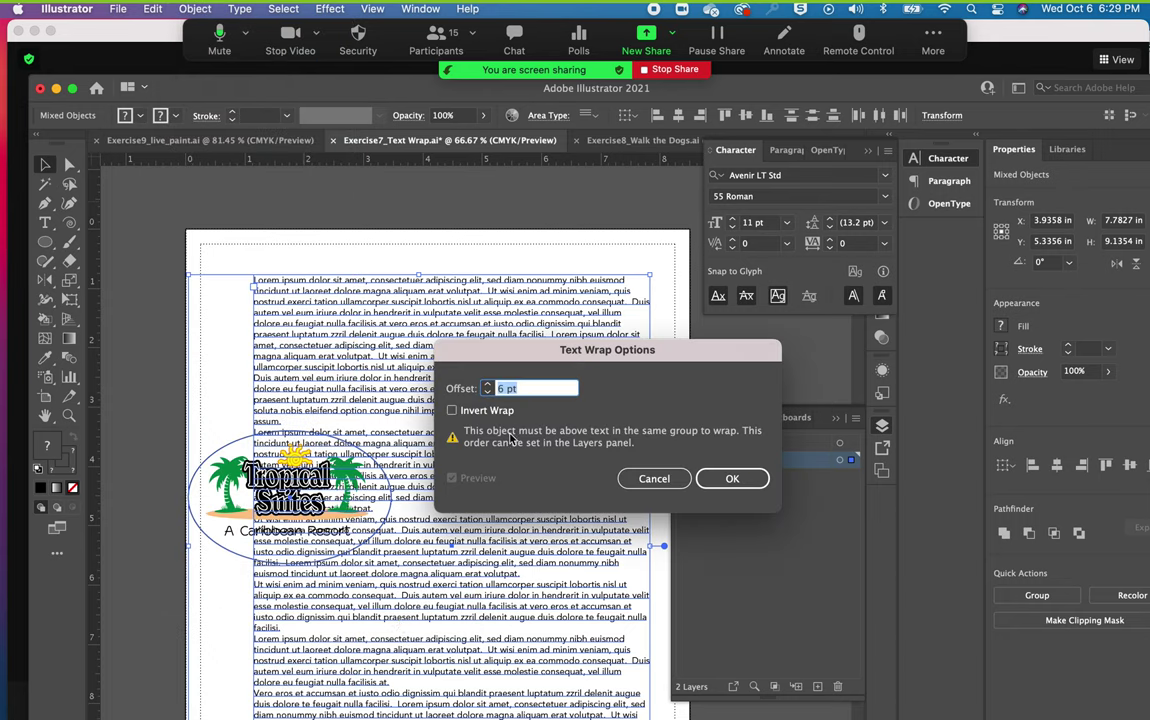
{"action": "left_click_drag", "start_coordinate": [541, 356], "coordinate": [489, 261]}
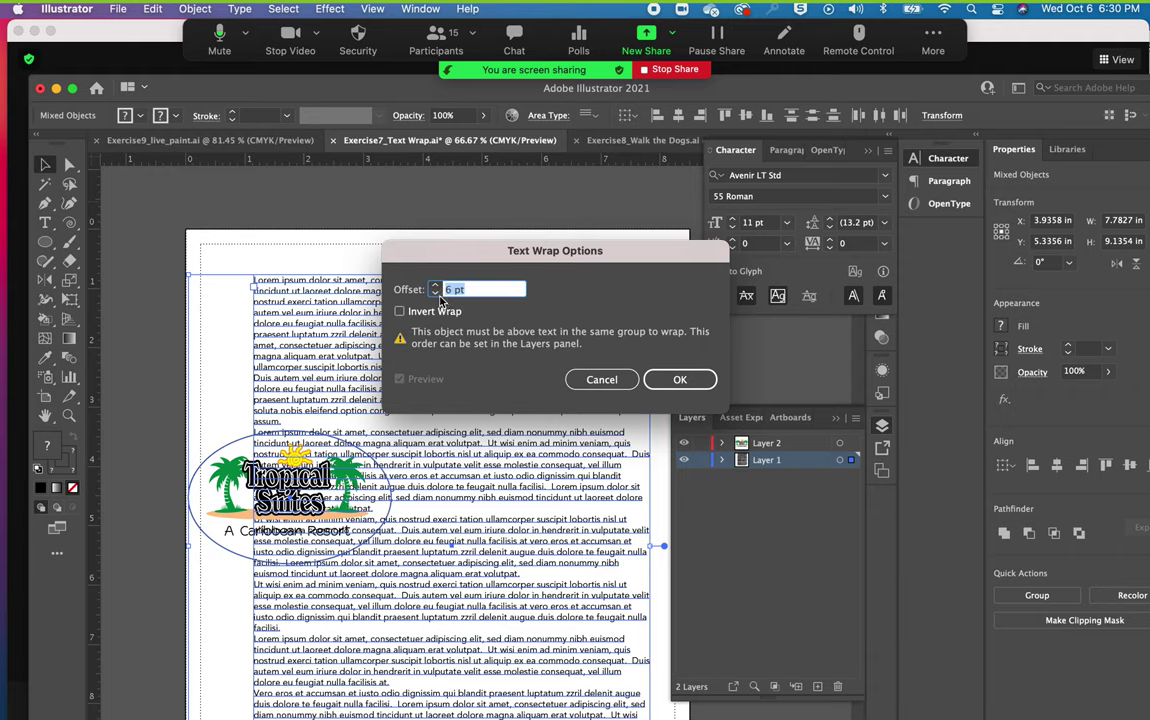
{"action": "left_click", "coordinate": [602, 379]}
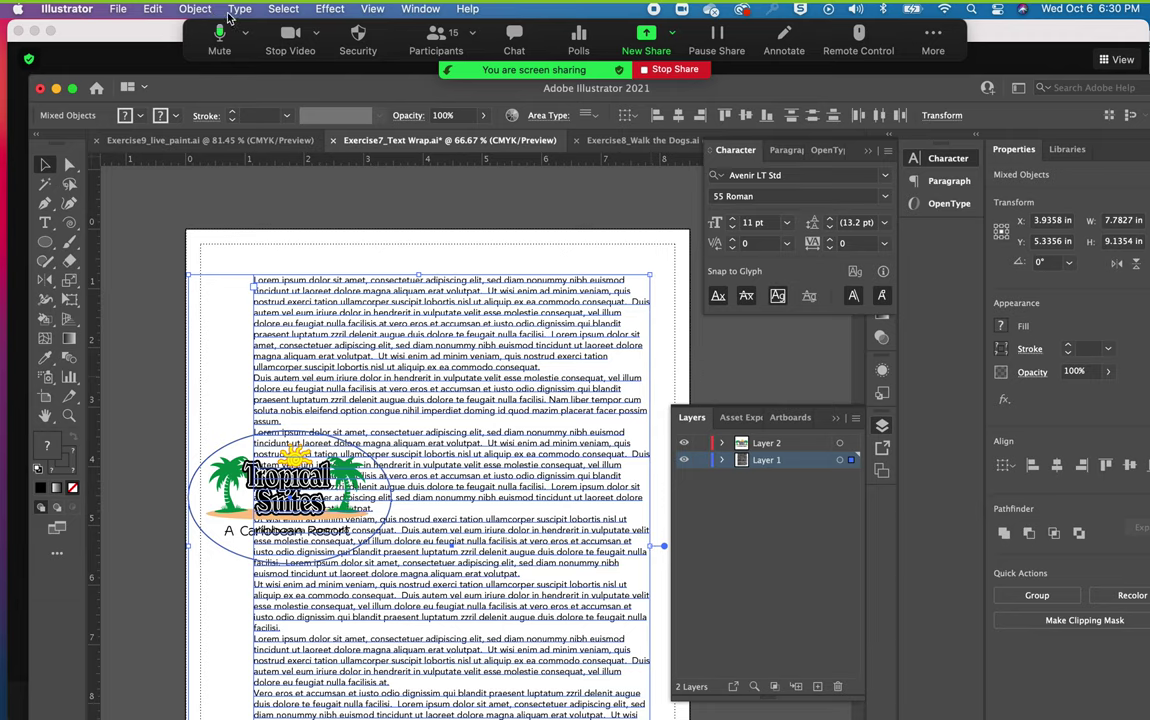
Apply Object > Text Wrap > Make, confirm the alert, and deselect to view the wrap.
{"action": "left_click", "coordinate": [195, 8]}
{"action": "mouse_move", "coordinate": [290, 573]}
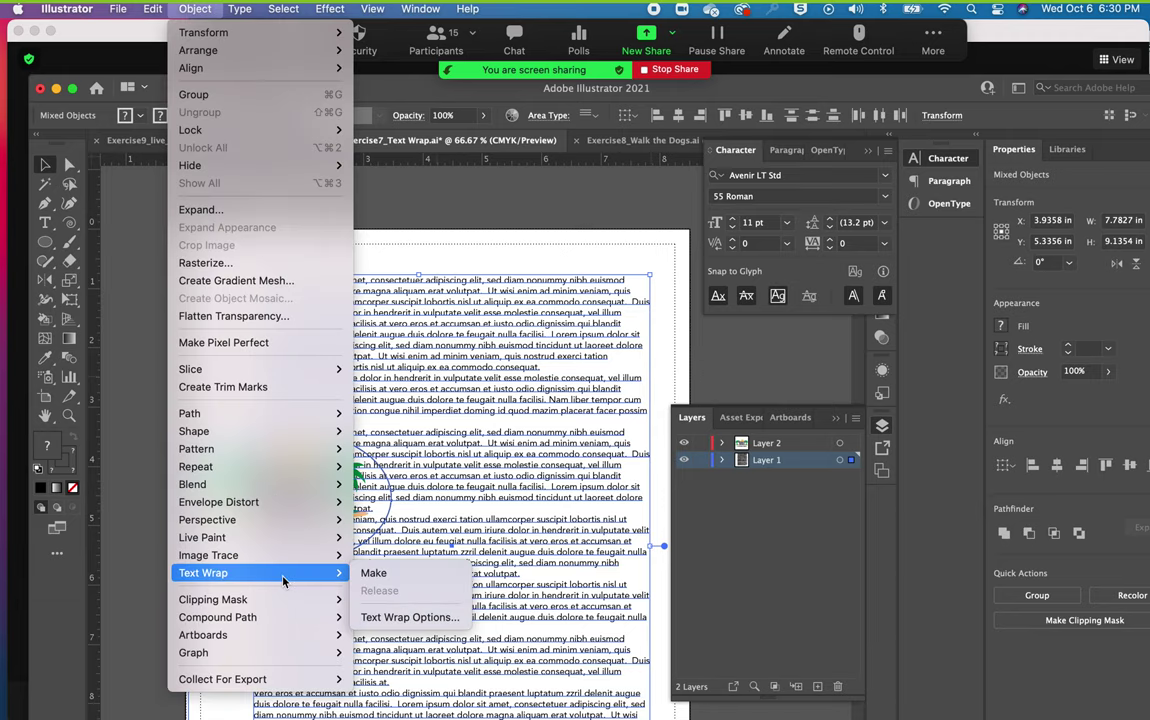
{"action": "left_click", "coordinate": [382, 578]}
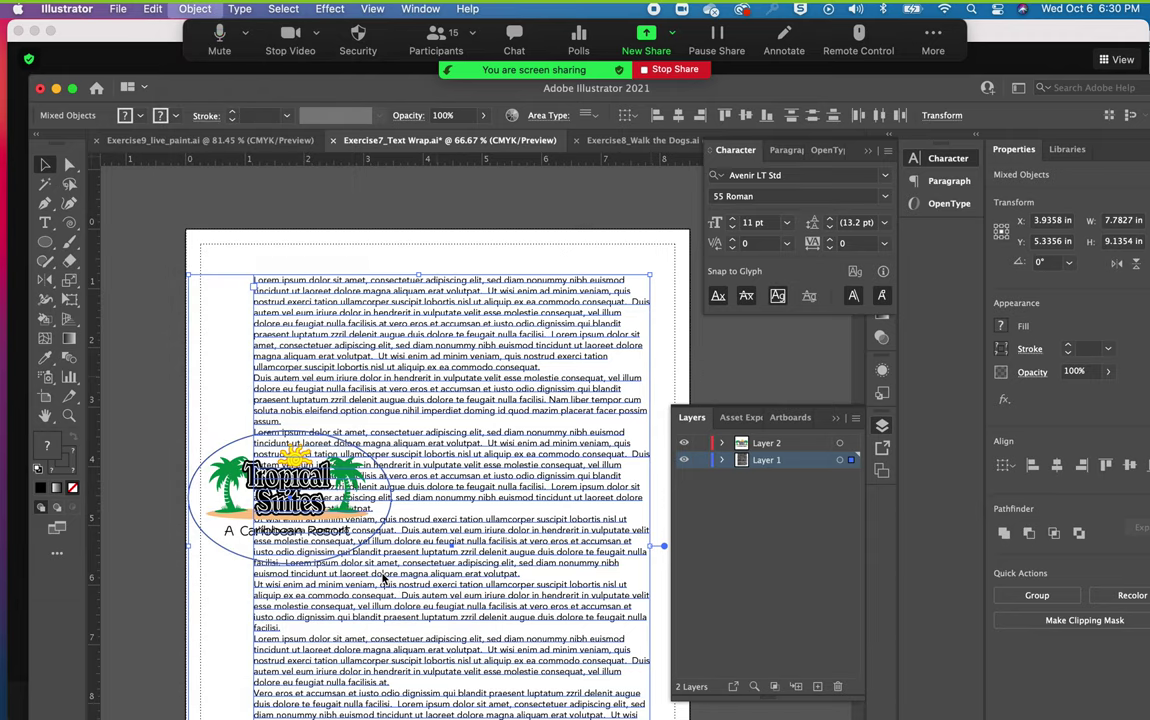
{"action": "left_click", "coordinate": [757, 457]}
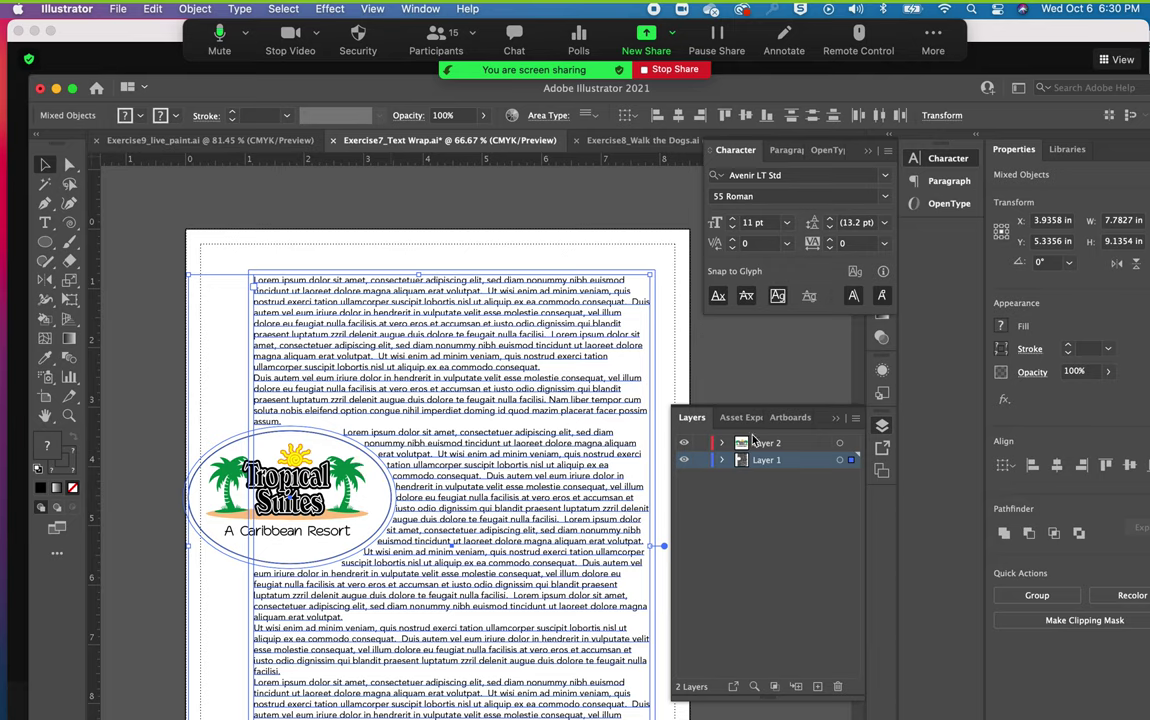
{"action": "left_click", "coordinate": [536, 260]}
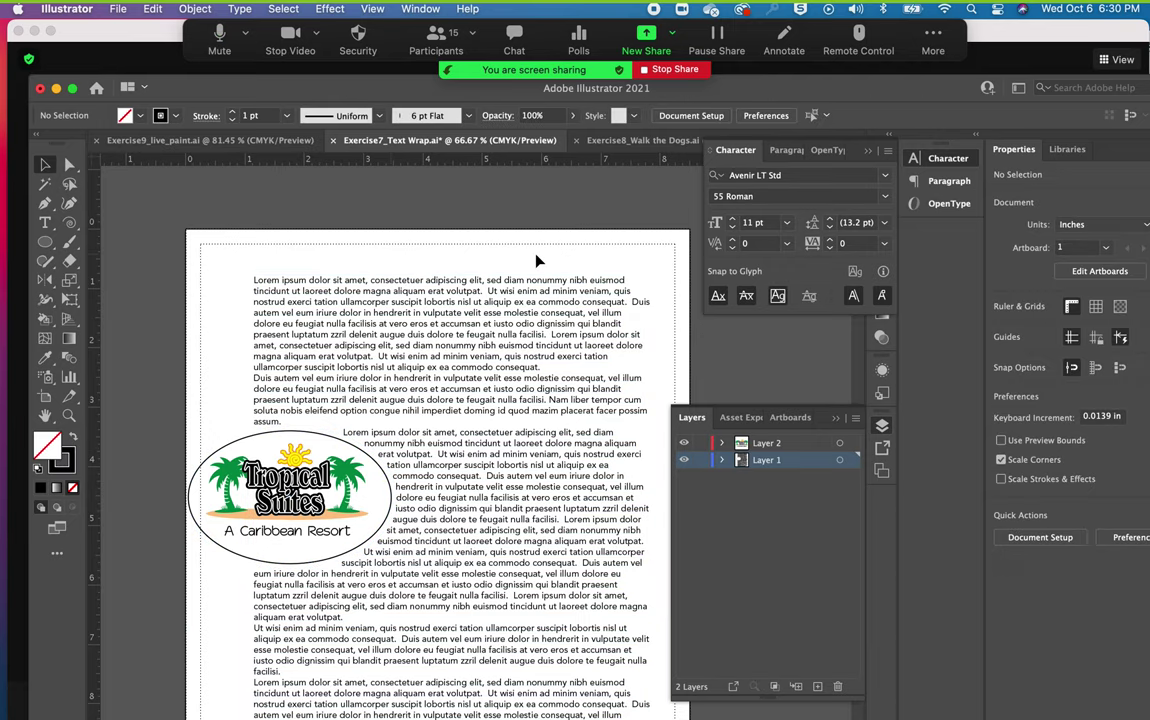
Set the logo ellipse's stroke to None, then deselect and close the Color panel.
{"action": "left_click", "coordinate": [248, 443]}
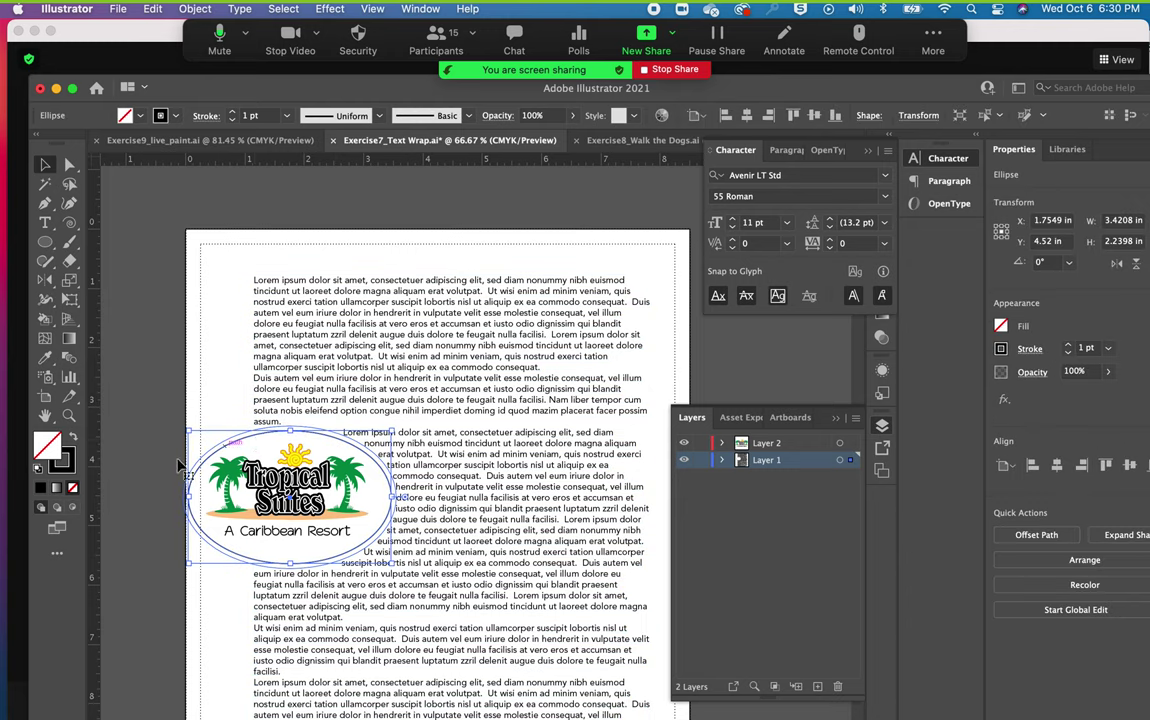
{"action": "left_click", "coordinate": [68, 464]}
{"action": "left_click", "coordinate": [73, 488]}
{"action": "left_click", "coordinate": [218, 391]}
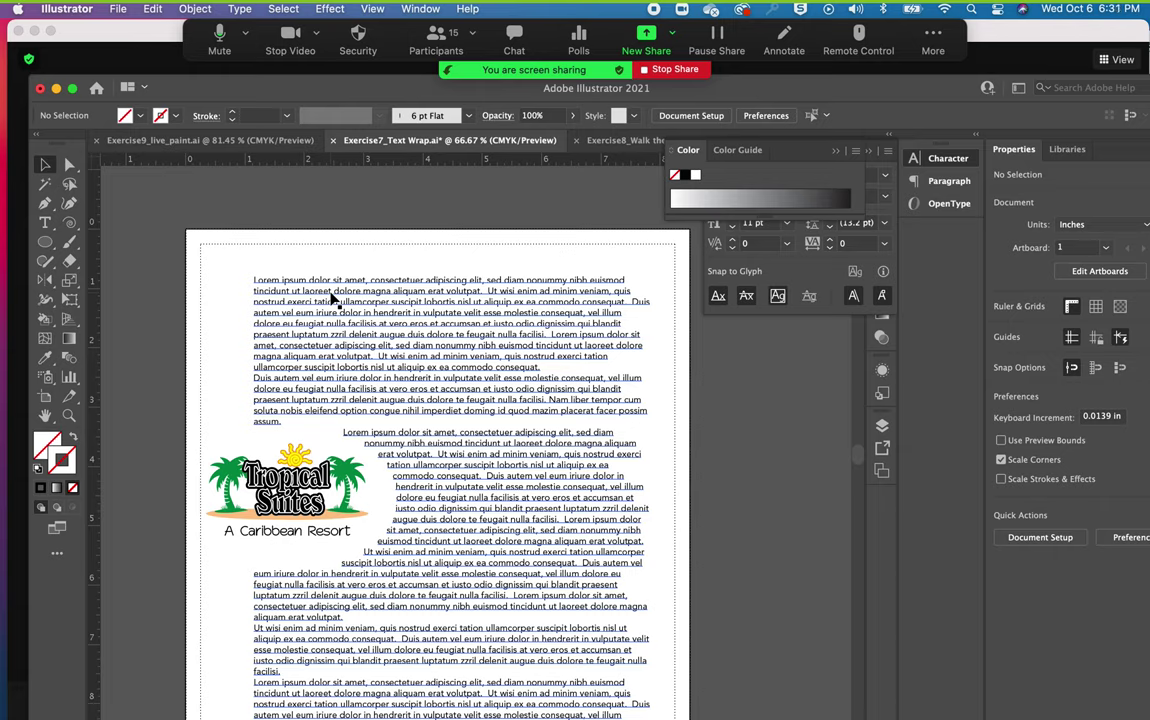
{"action": "left_click", "coordinate": [420, 200]}
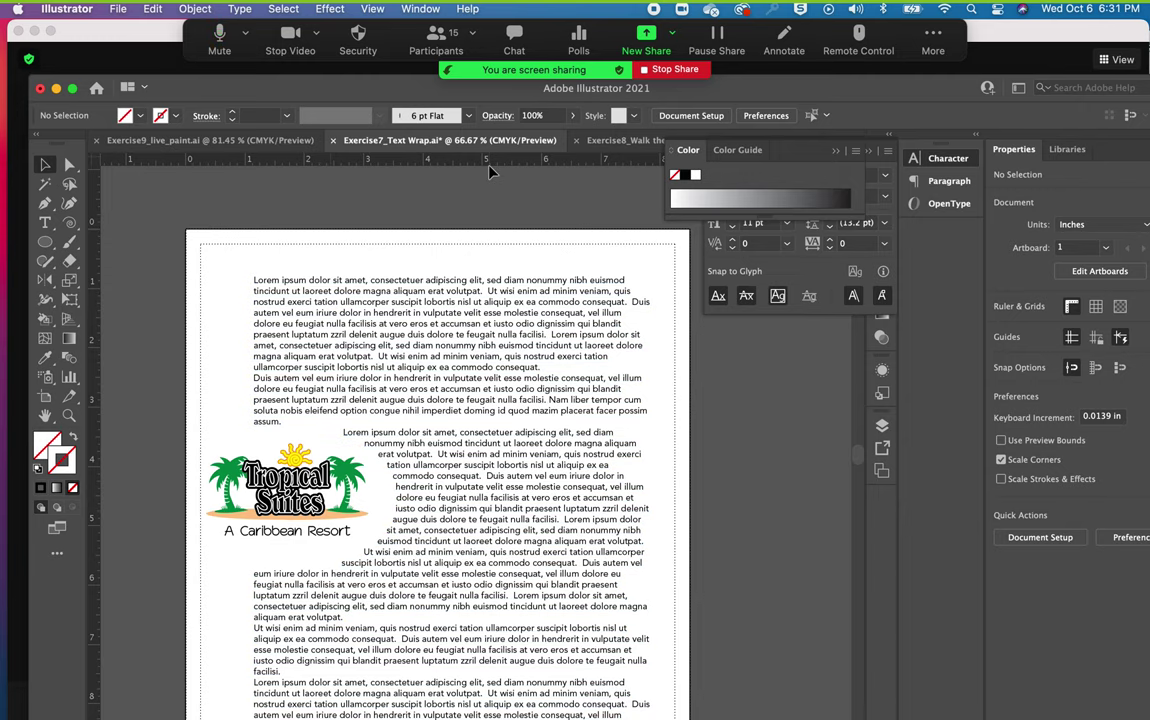
{"action": "left_click", "coordinate": [838, 153]}
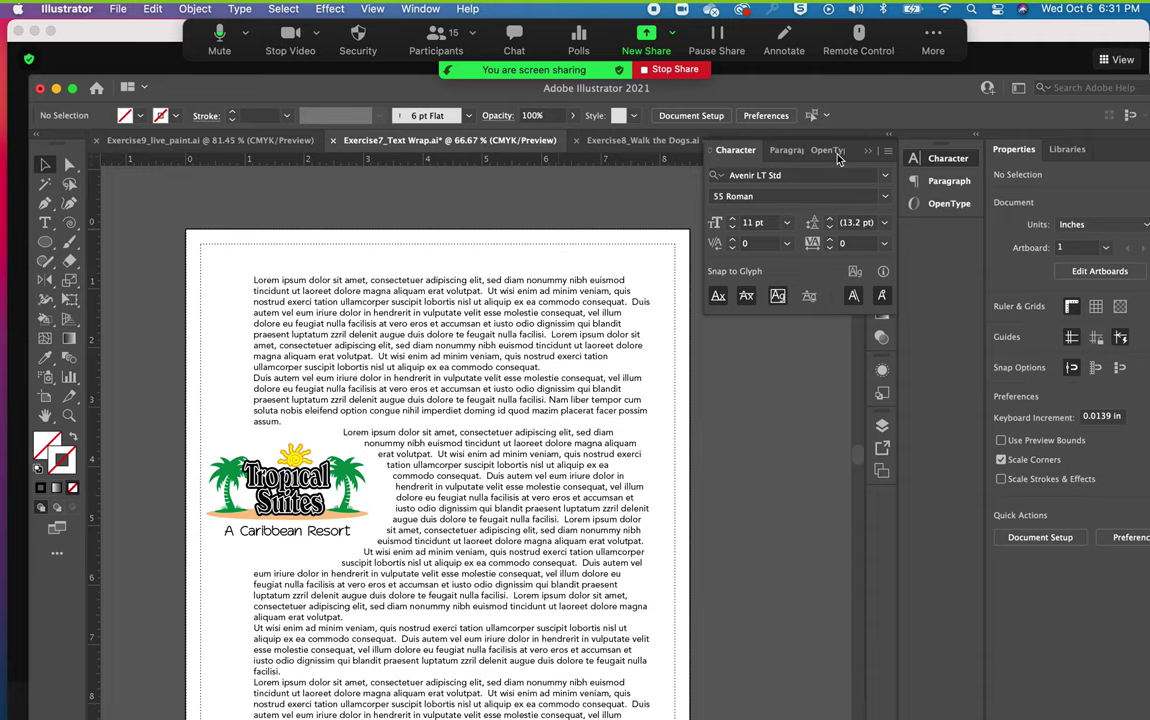
With the Type tool, select the body text paragraphs, including the one beginning 'Duis autem'.
{"action": "left_click", "coordinate": [46, 222]}
{"action": "left_click", "coordinate": [311, 296]}
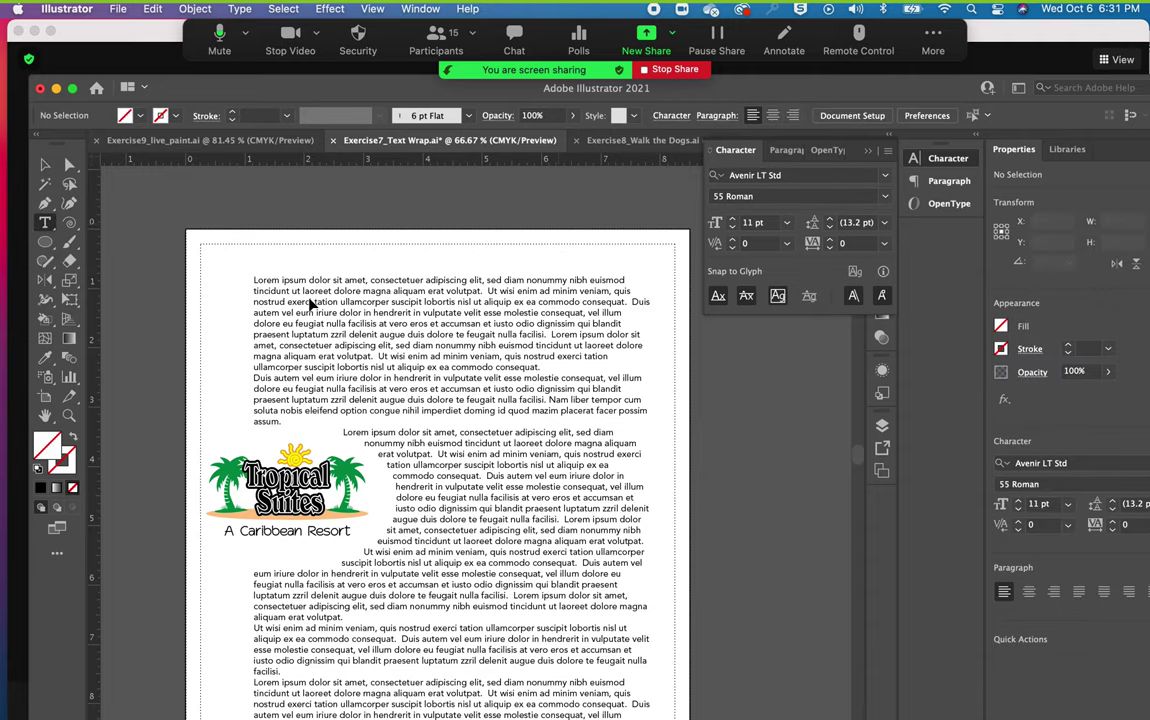
{"action": "left_click", "coordinate": [311, 296]}
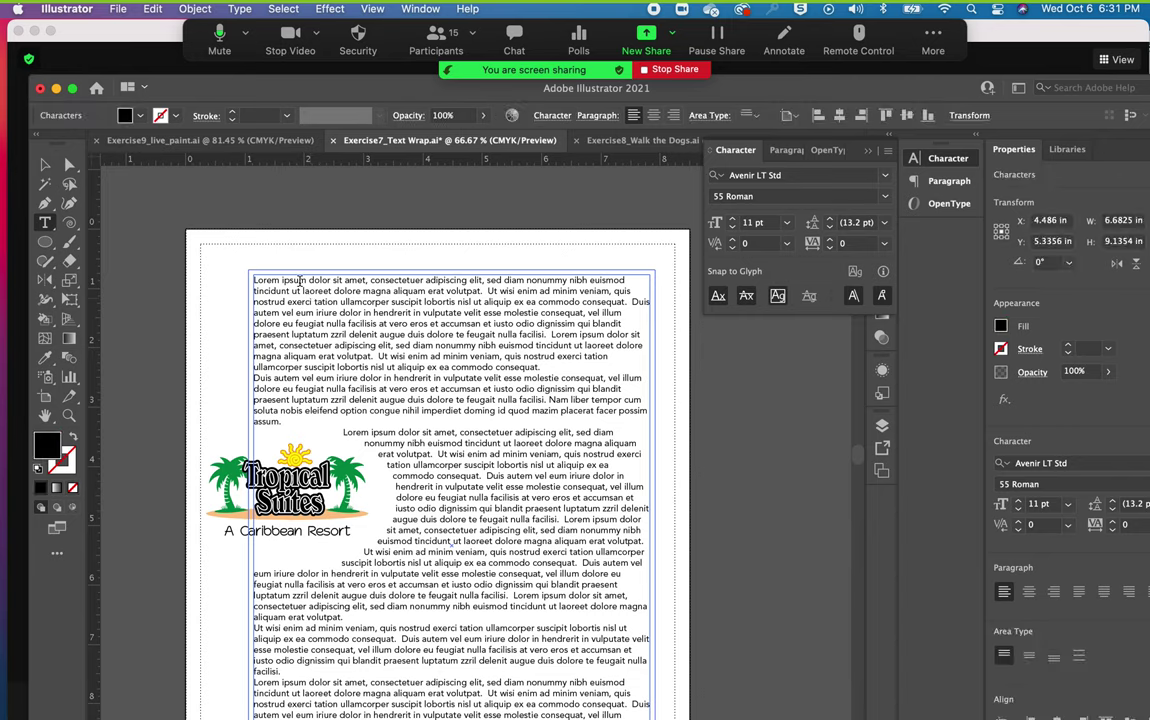
{"action": "triple_click", "coordinate": [299, 282]}
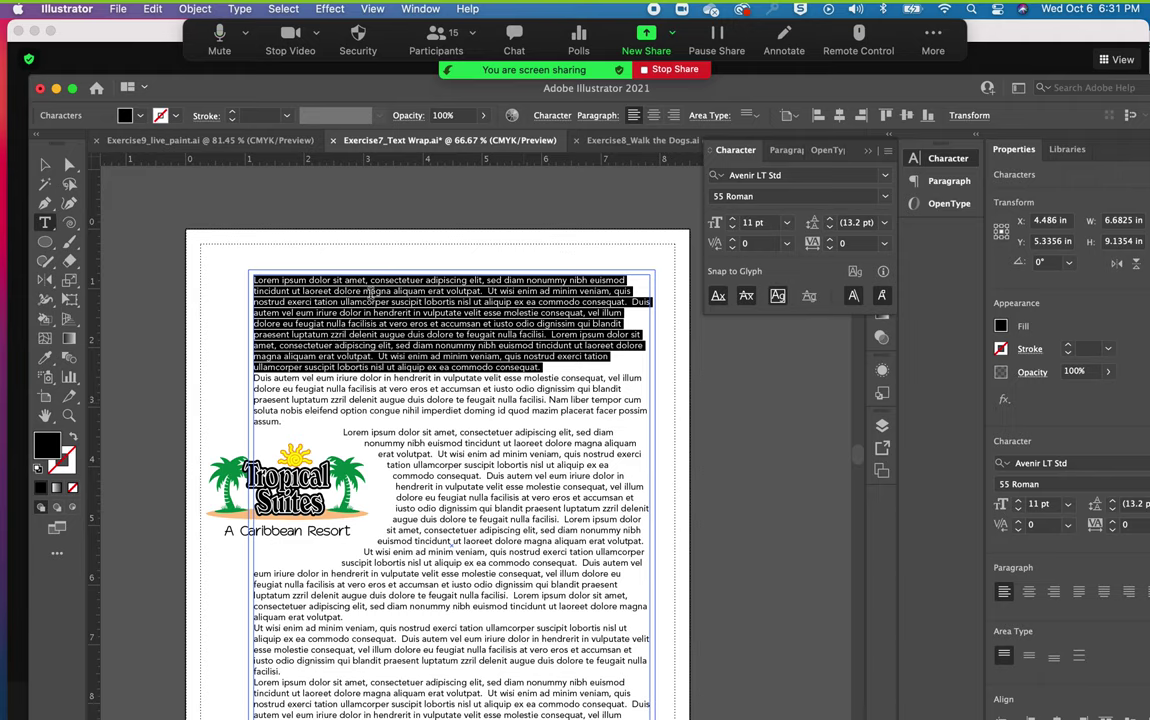
{"action": "left_click", "coordinate": [418, 436]}
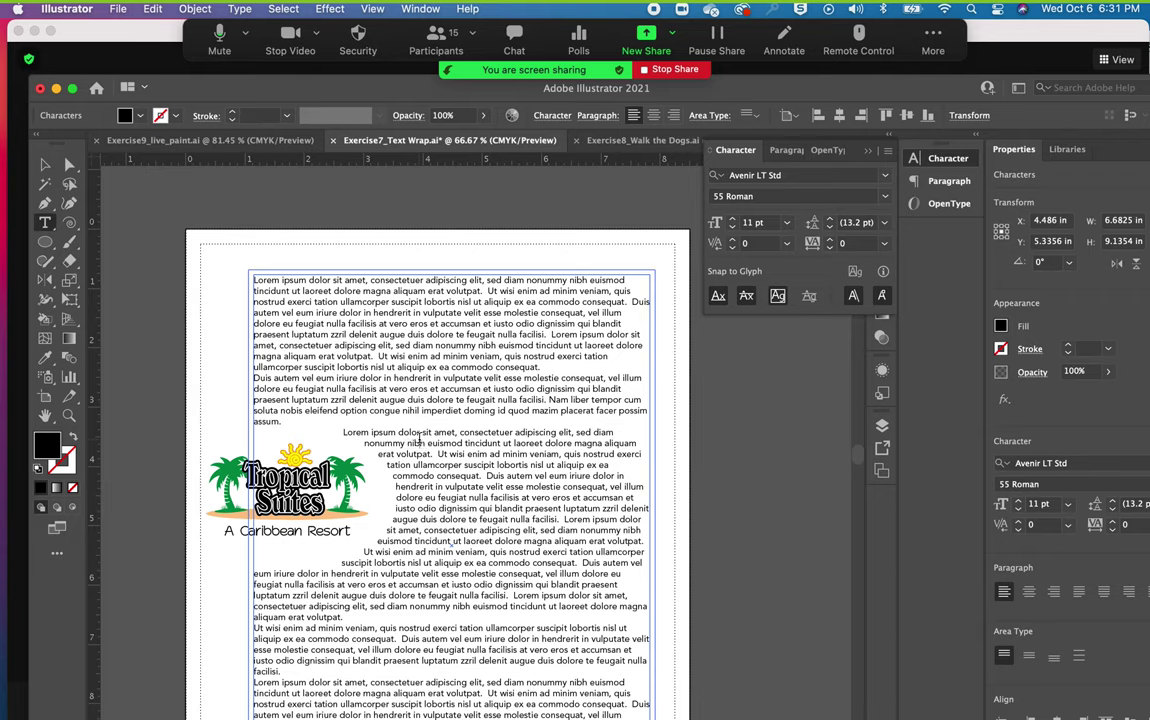
{"action": "triple_click", "coordinate": [418, 436]}
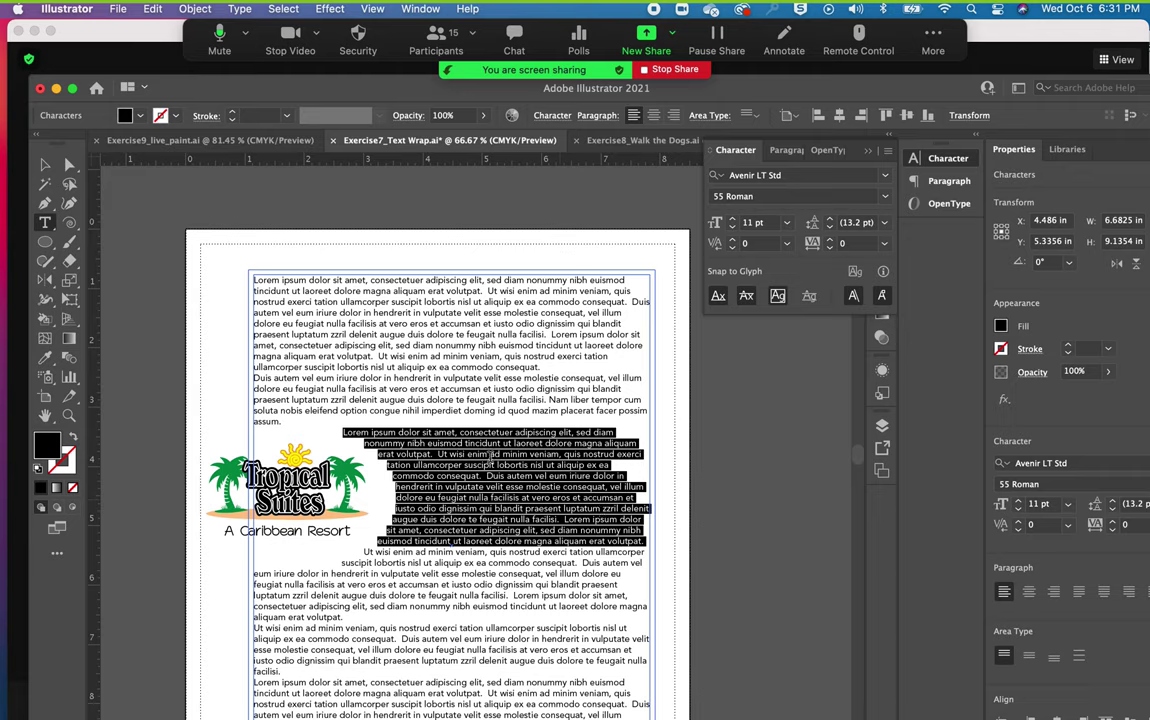
{"action": "triple_click", "coordinate": [278, 378]}
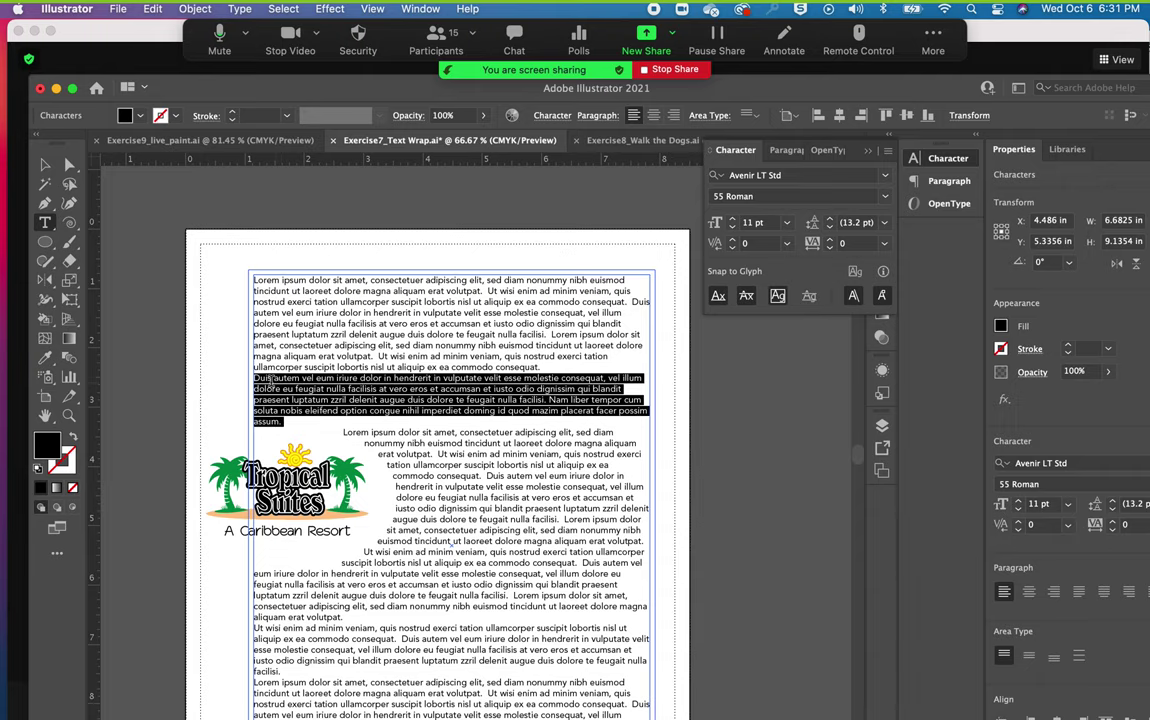
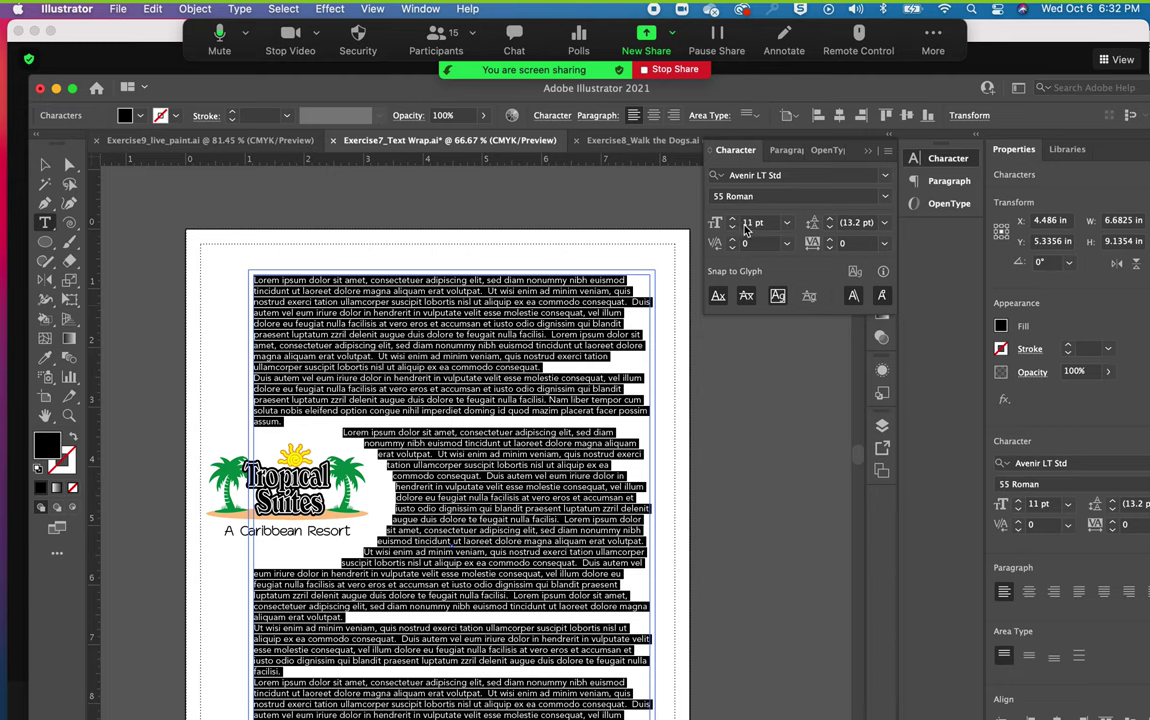
Set the body text leading to 14 pt and tracking to 5, then deselect the frame.
{"action": "left_click", "coordinate": [831, 224]}
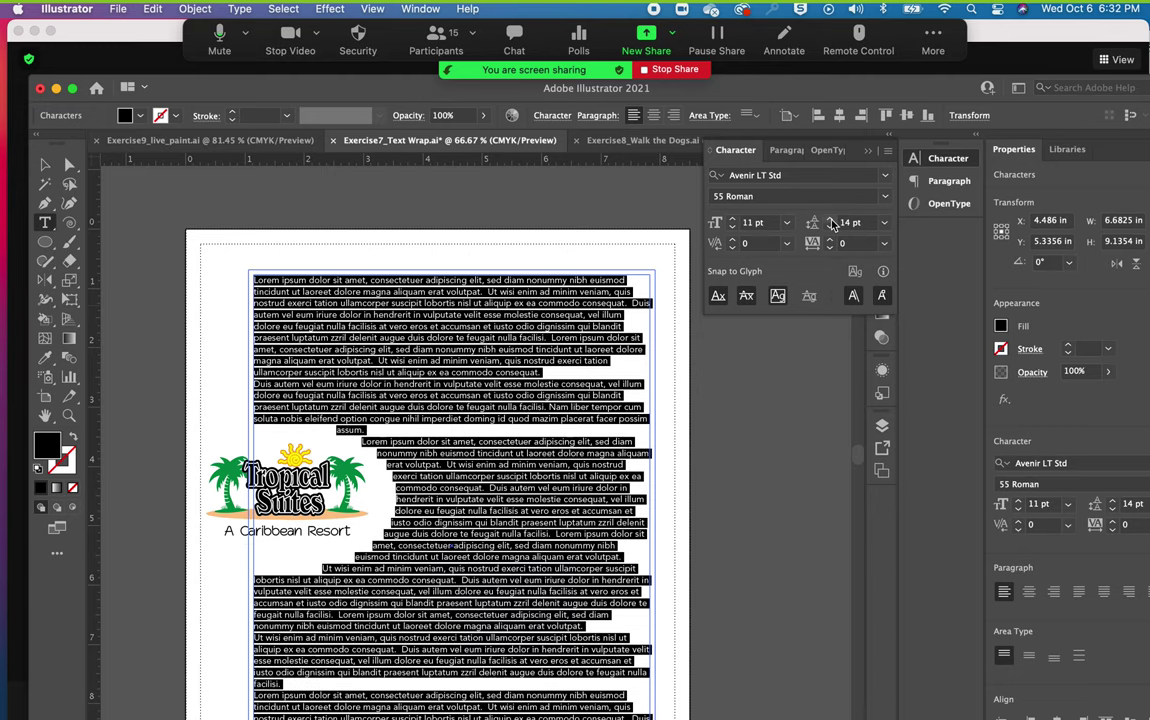
{"action": "left_click", "coordinate": [885, 246]}
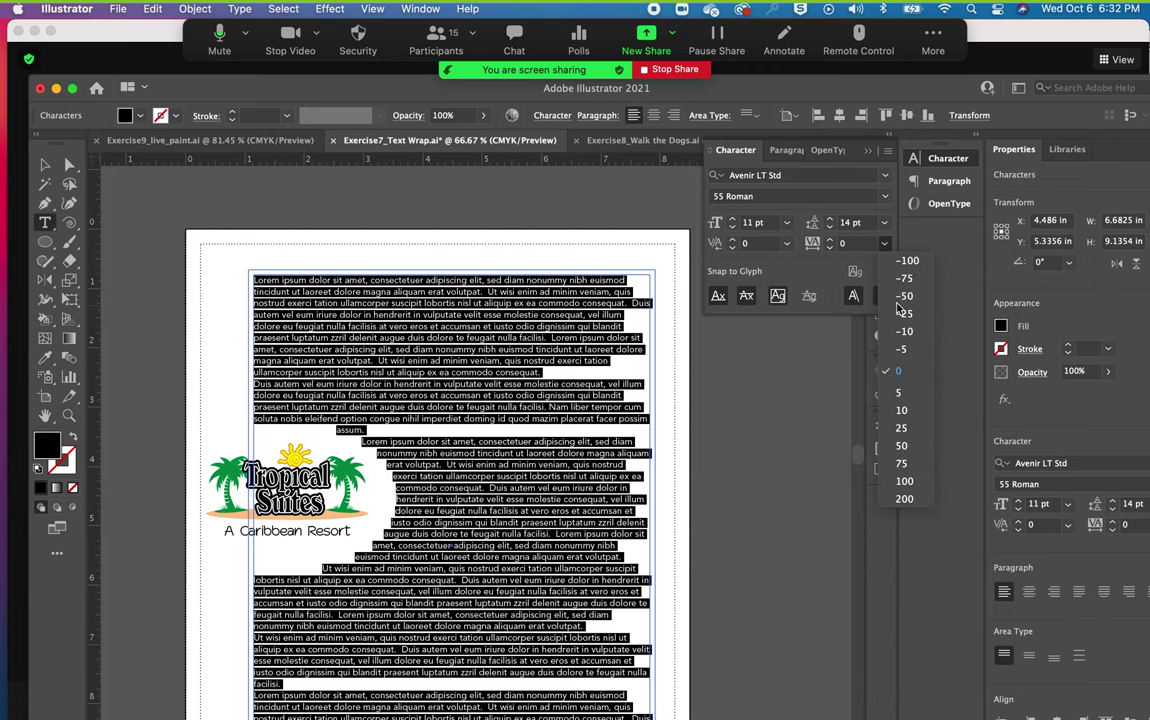
{"action": "left_click", "coordinate": [897, 394]}
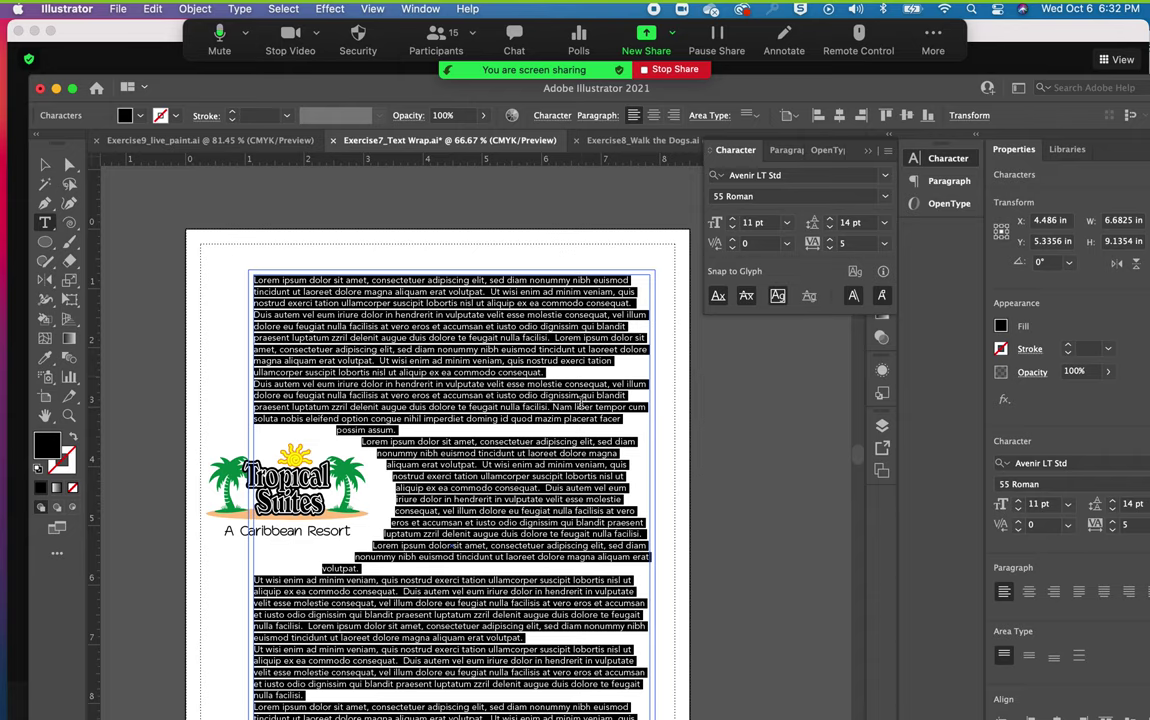
{"action": "left_click", "coordinate": [44, 164]}
{"action": "left_click", "coordinate": [300, 259]}
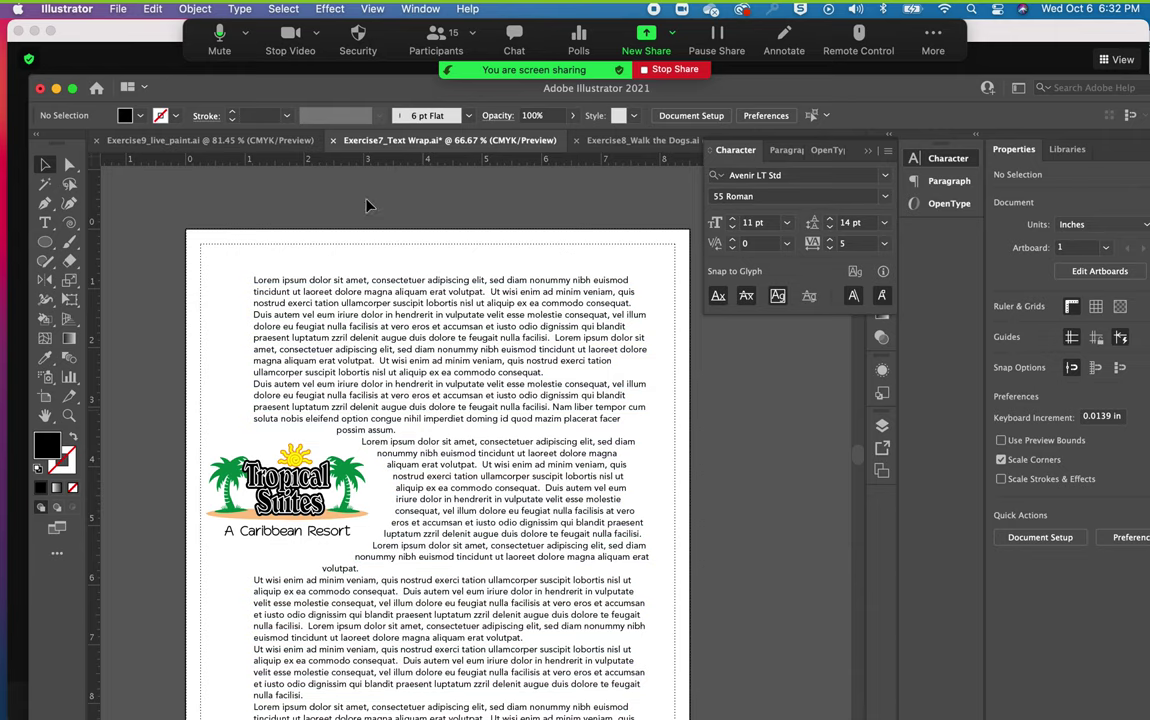
Close Exercise7_Text Wrap.ai without saving and collapse the Character panel.
{"action": "left_click", "coordinate": [336, 141]}
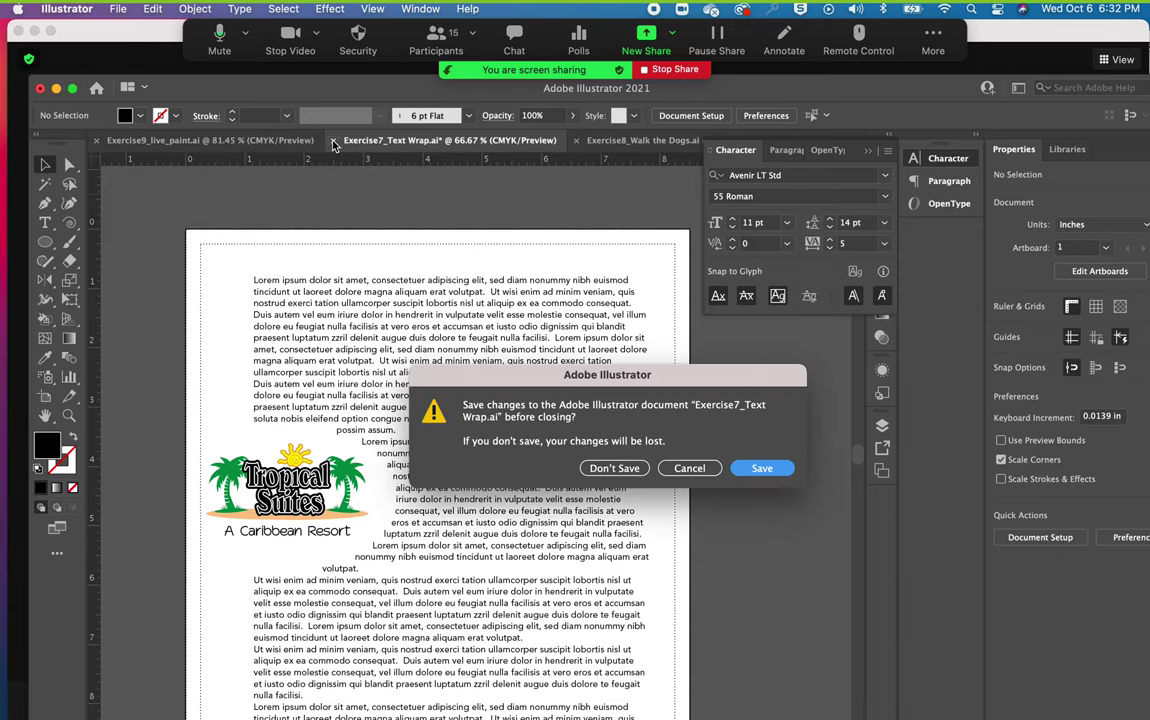
{"action": "left_click", "coordinate": [610, 469]}
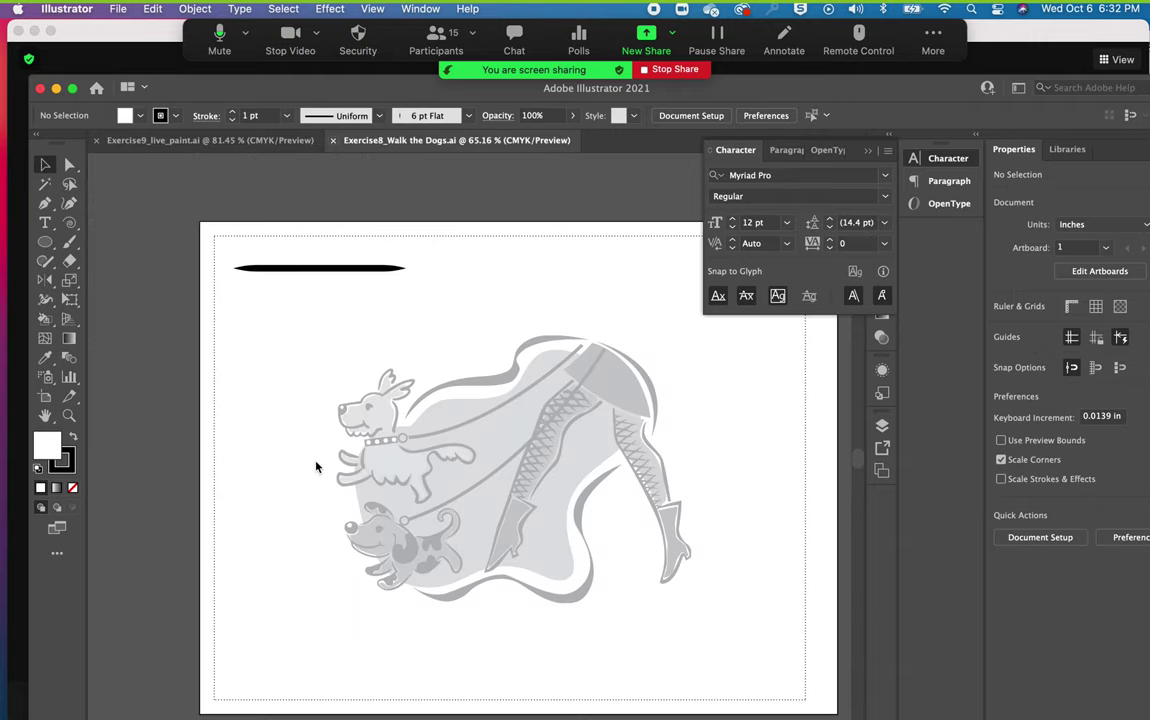
{"action": "left_click", "coordinate": [867, 153]}
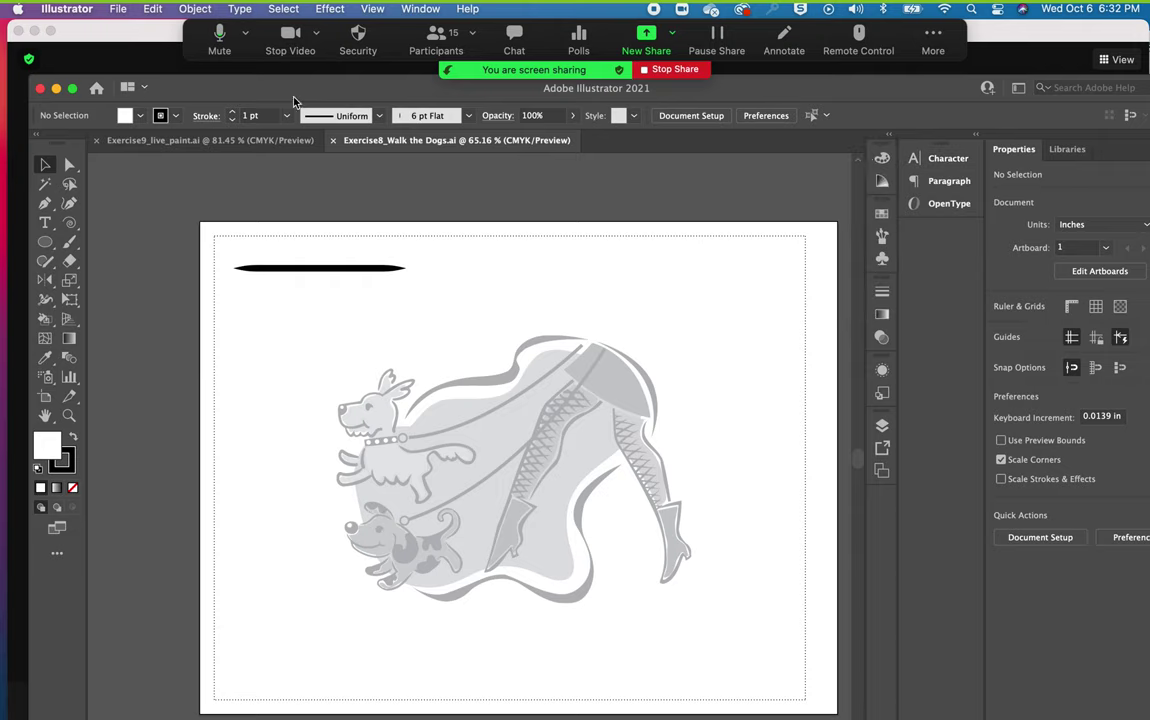
Hide Zoom's floating meeting controls and move the Illustrator window to the screen top.
{"action": "left_click", "coordinate": [941, 44]}
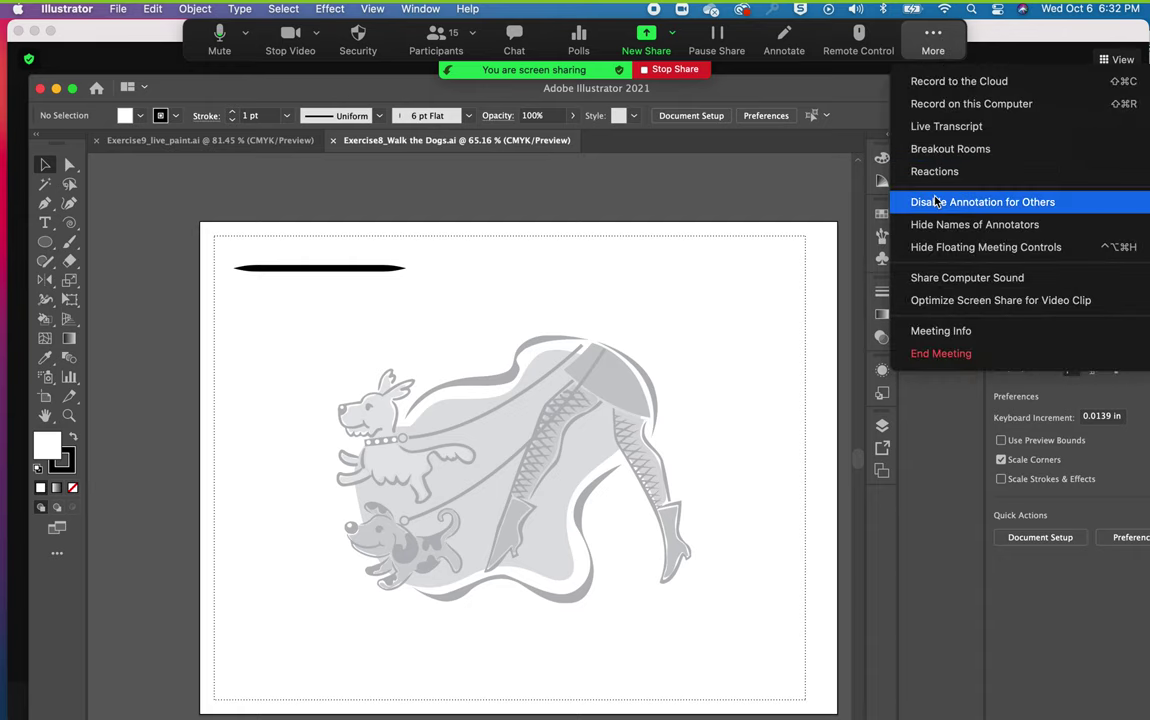
{"action": "left_click", "coordinate": [945, 247]}
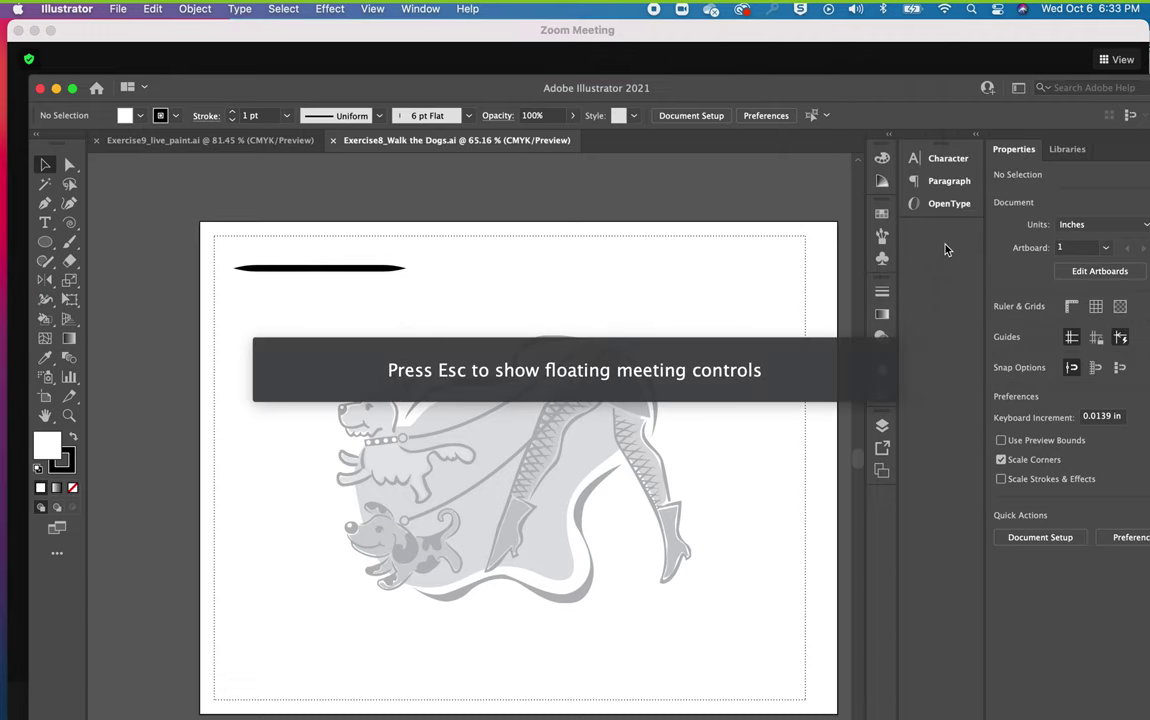
{"action": "left_click", "coordinate": [431, 34]}
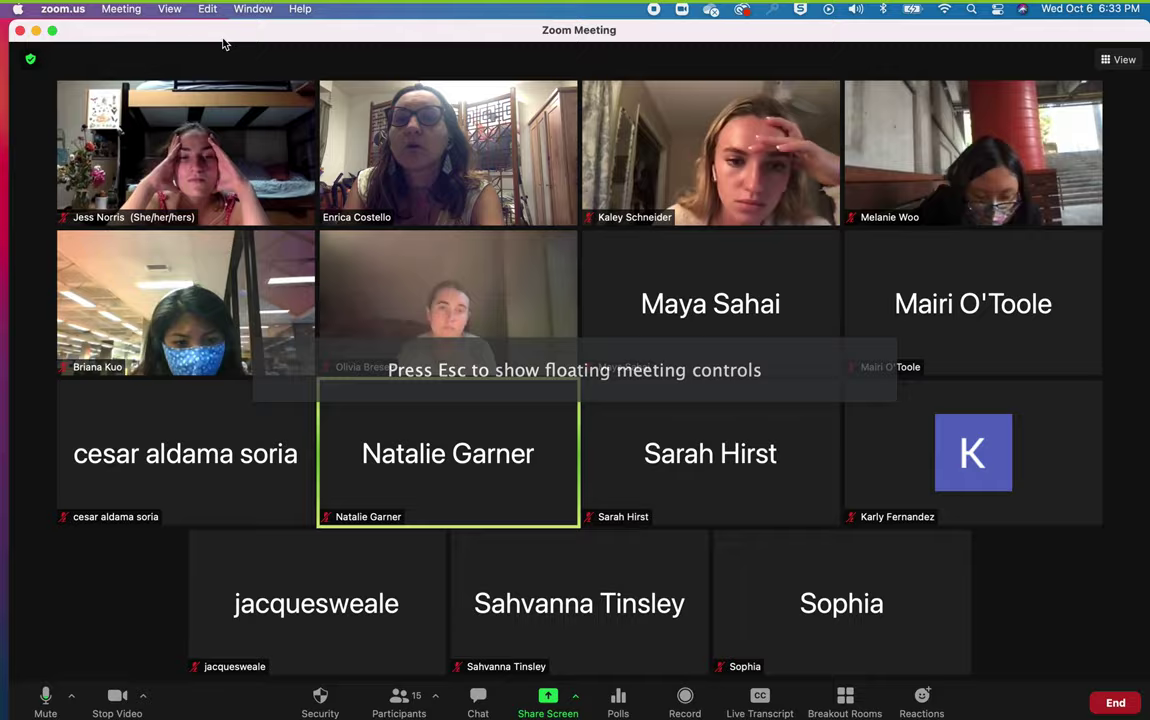
{"action": "key", "text": "Escape"}
{"action": "left_click", "coordinate": [97, 200]}
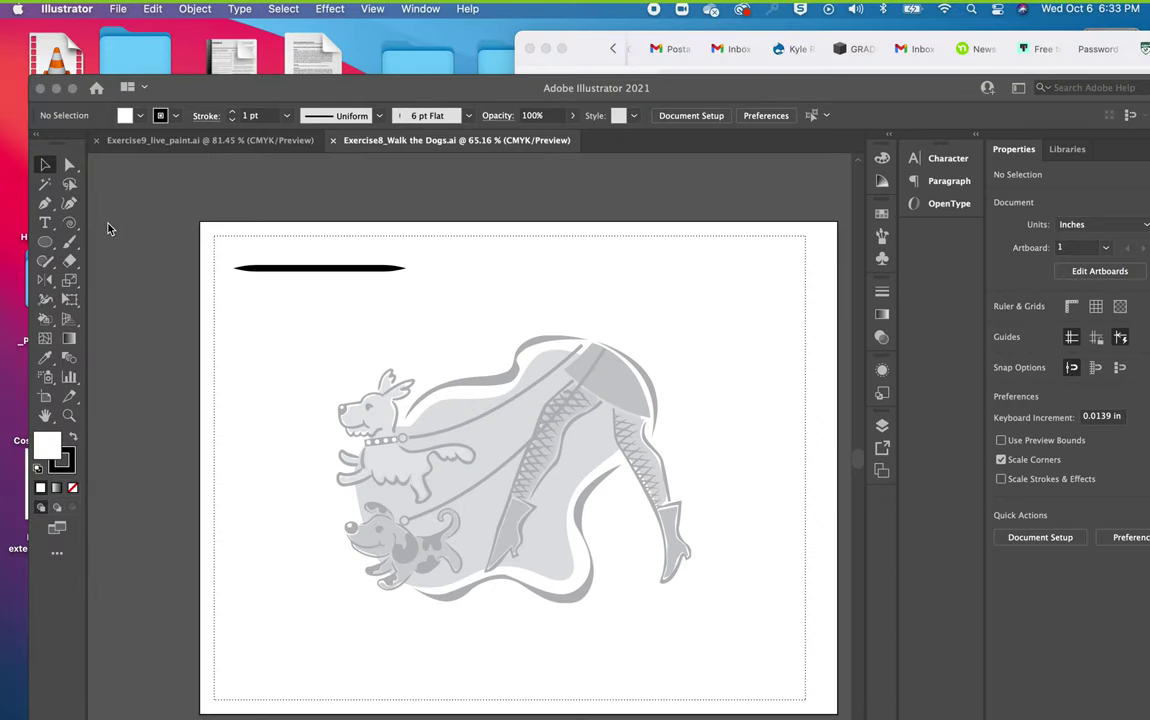
{"action": "left_click_drag", "start_coordinate": [397, 78], "coordinate": [385, 24]}
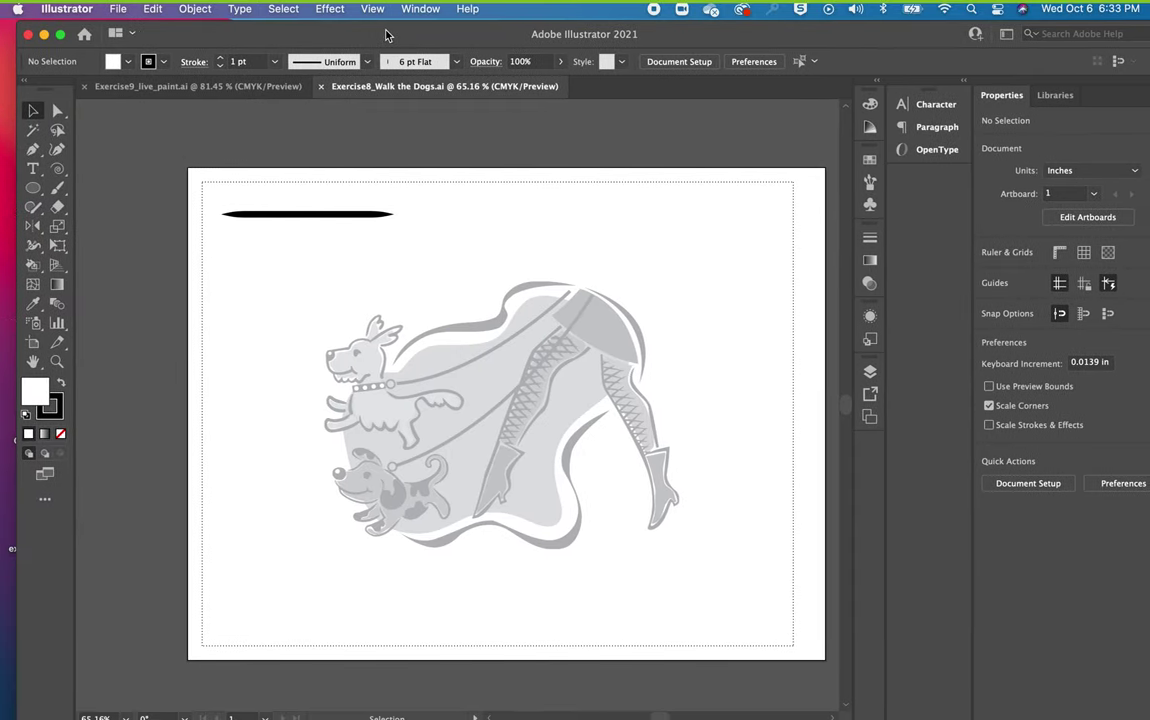
Show the Brushes panel, move the Artistic_Calligraphic library aside, and enlarge the Brushes panel.
{"action": "left_click", "coordinate": [430, 9]}
{"action": "scroll", "coordinate": [460, 600], "scroll_direction": "down", "scroll_amount": 5}
{"action": "left_click", "coordinate": [420, 68]}
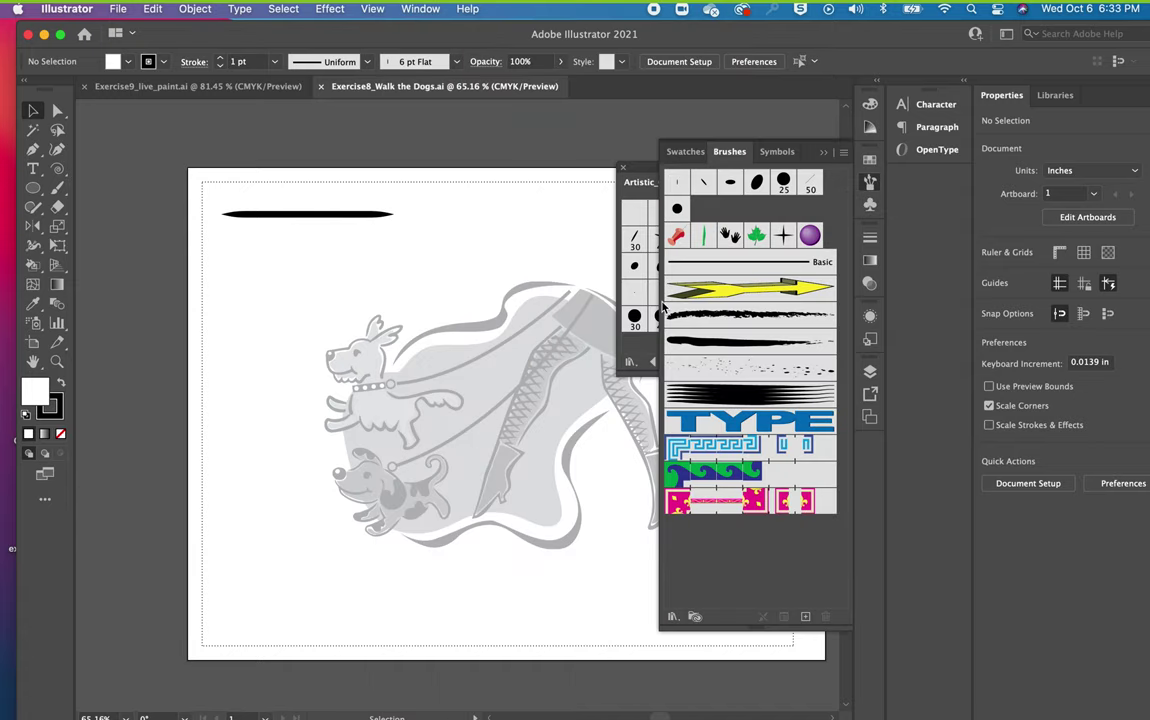
{"action": "left_click", "coordinate": [641, 172]}
{"action": "mouse_move", "coordinate": [641, 172]}
{"action": "left_mouse_down"}
{"action": "mouse_move", "coordinate": [127, 153]}
{"action": "mouse_move", "coordinate": [102, 138]}
{"action": "left_mouse_up"}
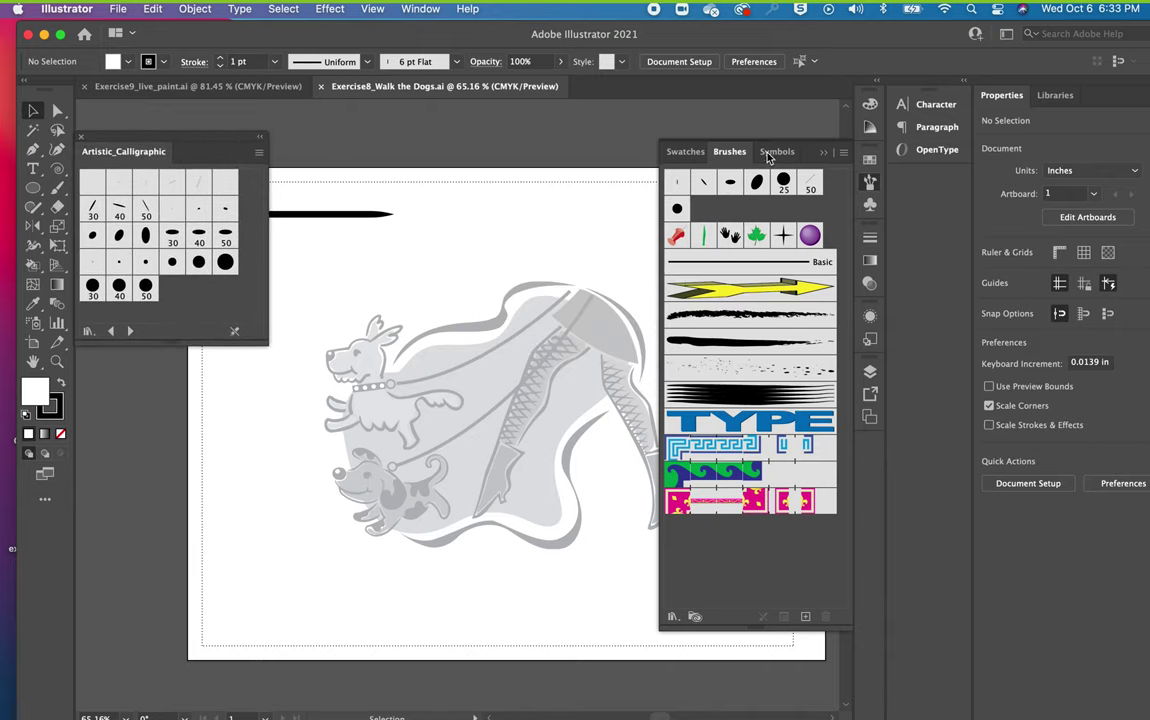
{"action": "left_click", "coordinate": [686, 154]}
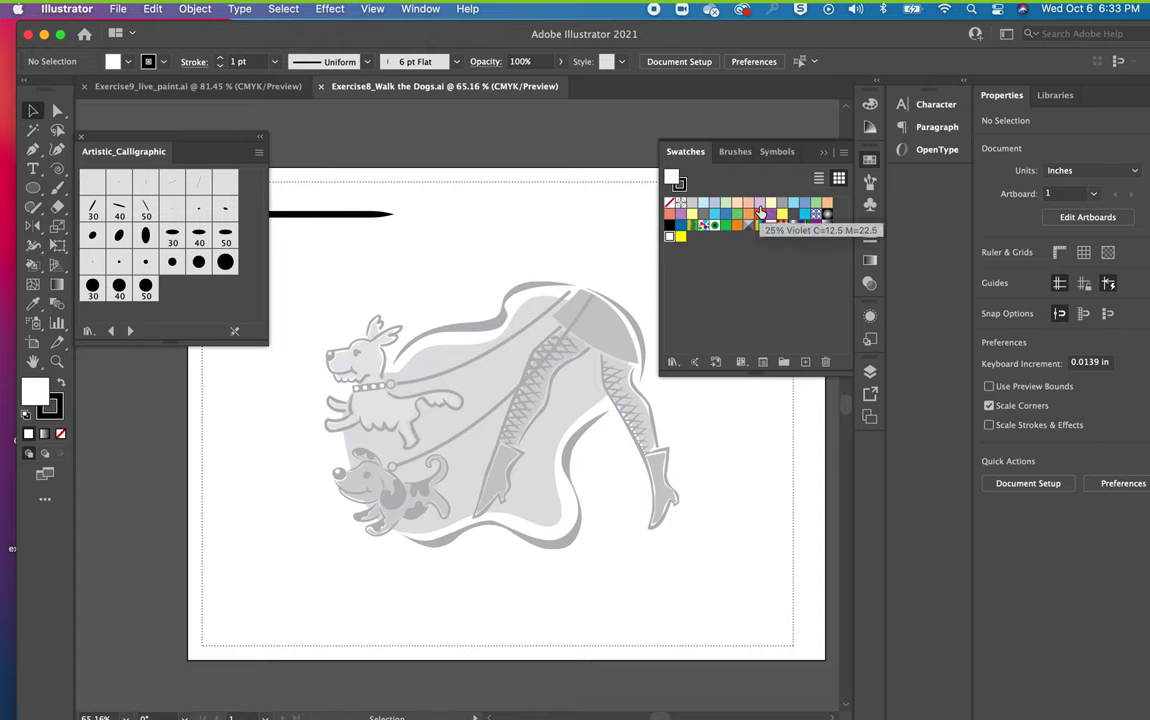
{"action": "left_click", "coordinate": [734, 152]}
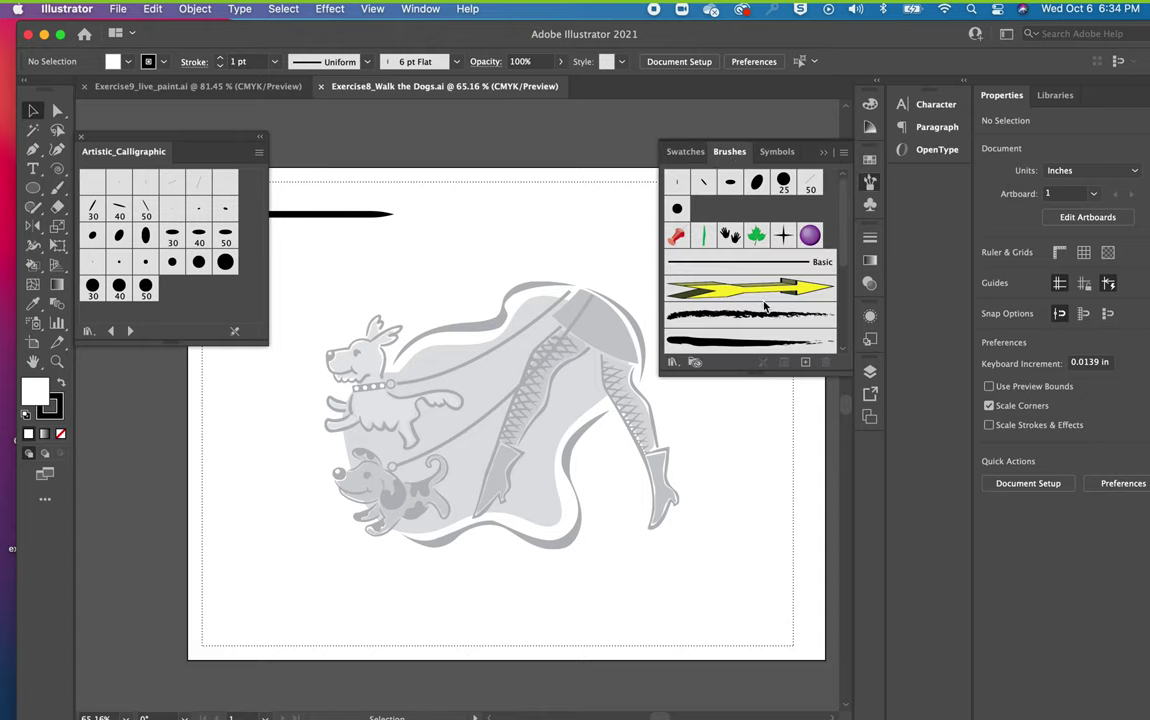
{"action": "left_click_drag", "start_coordinate": [752, 375], "coordinate": [803, 620]}
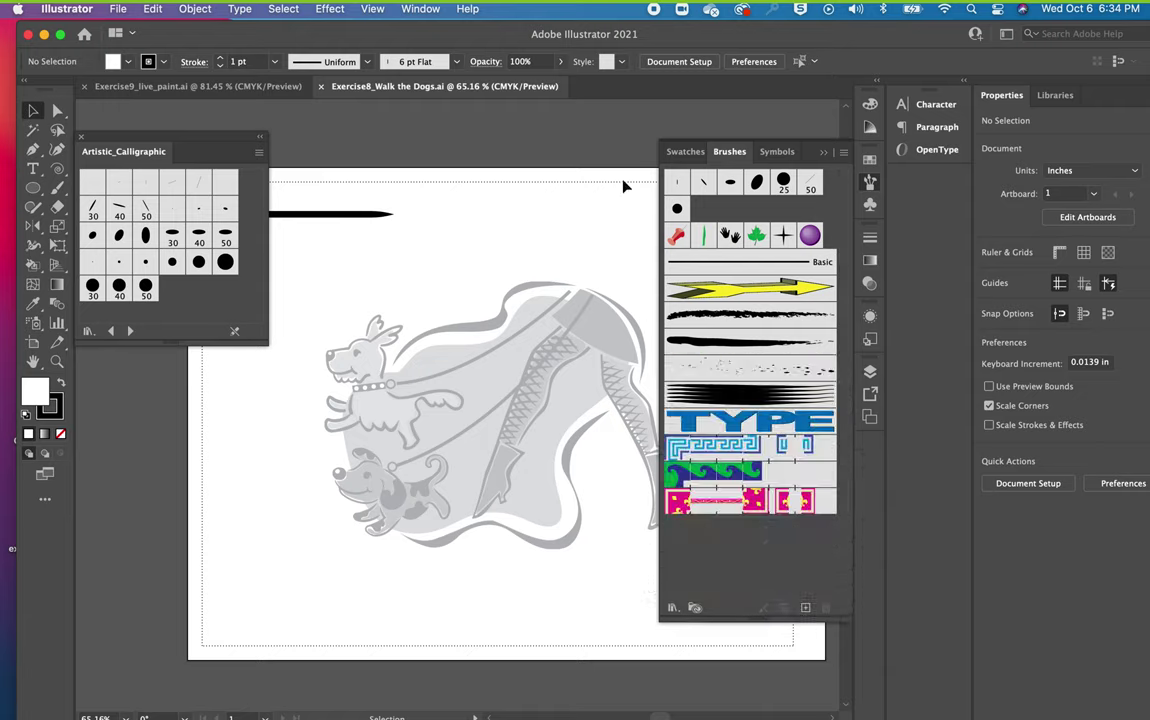
Set the fill colour to deep red BC0F0F.
{"action": "left_click", "coordinate": [685, 151]}
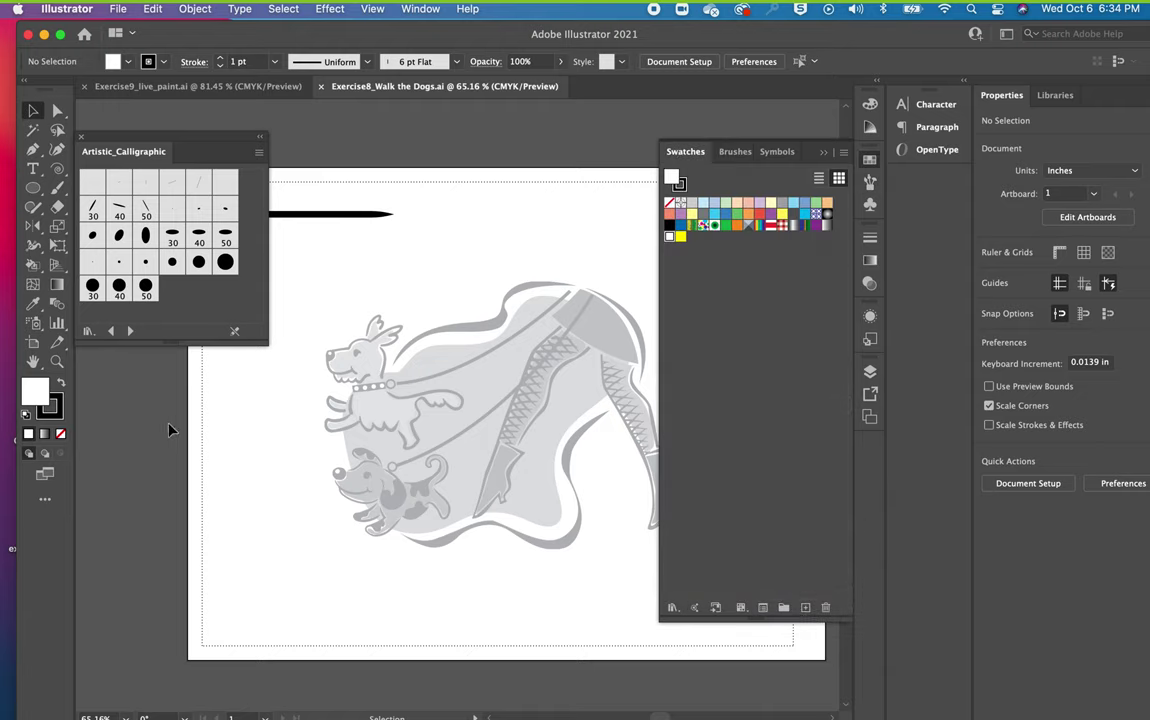
{"action": "double_click", "coordinate": [38, 391]}
{"action": "left_click", "coordinate": [405, 251]}
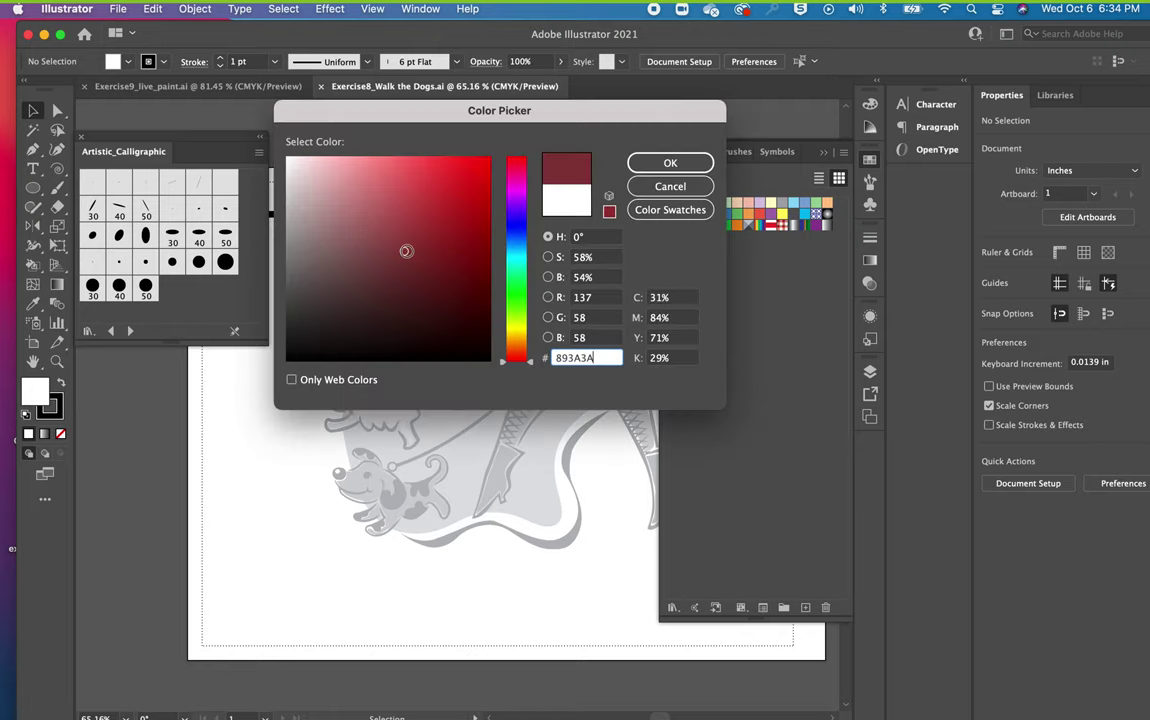
{"action": "left_click", "coordinate": [438, 210]}
{"action": "left_click", "coordinate": [474, 210]}
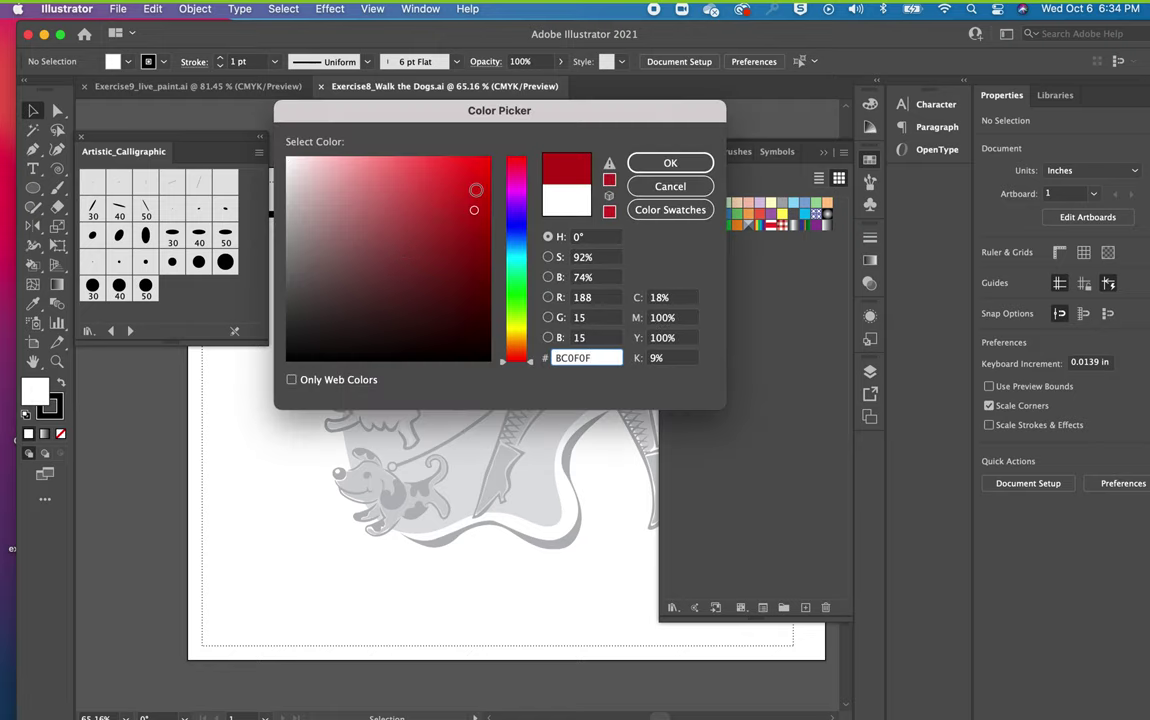
{"action": "left_click", "coordinate": [668, 186]}
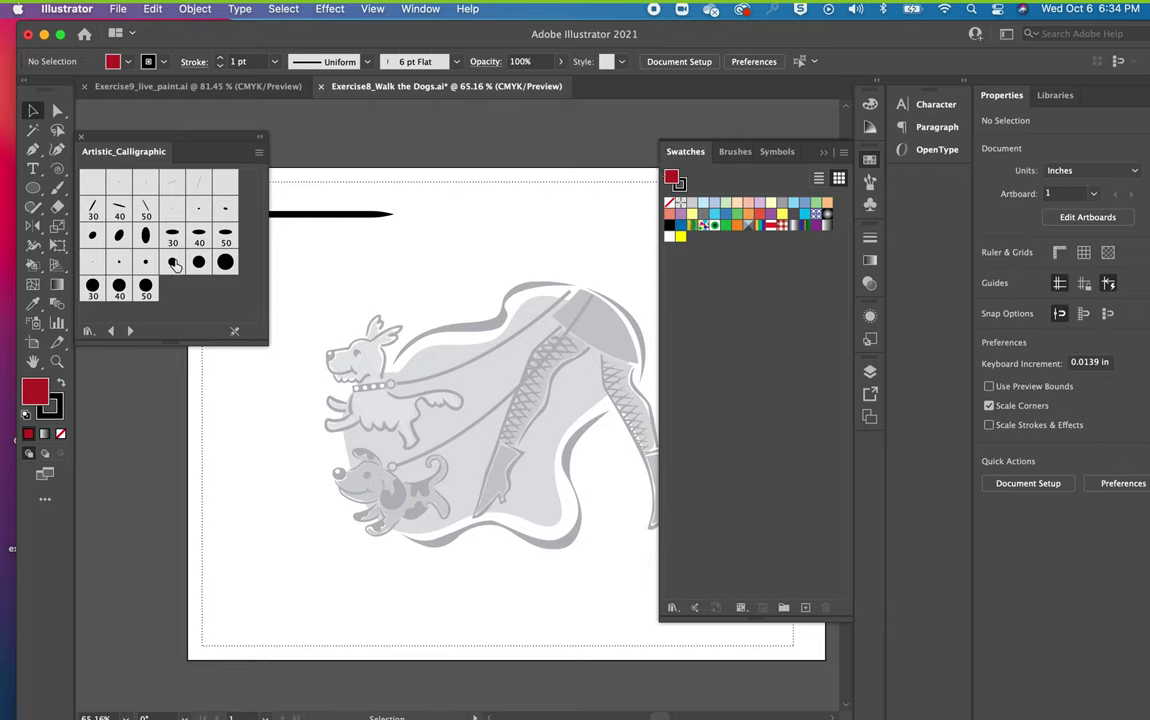
Save the red fill as a new swatch and move the calligraphic library to the lower left.
{"action": "left_click_drag", "start_coordinate": [623, 474], "coordinate": [720, 427]}
{"action": "left_click", "coordinate": [733, 152]}
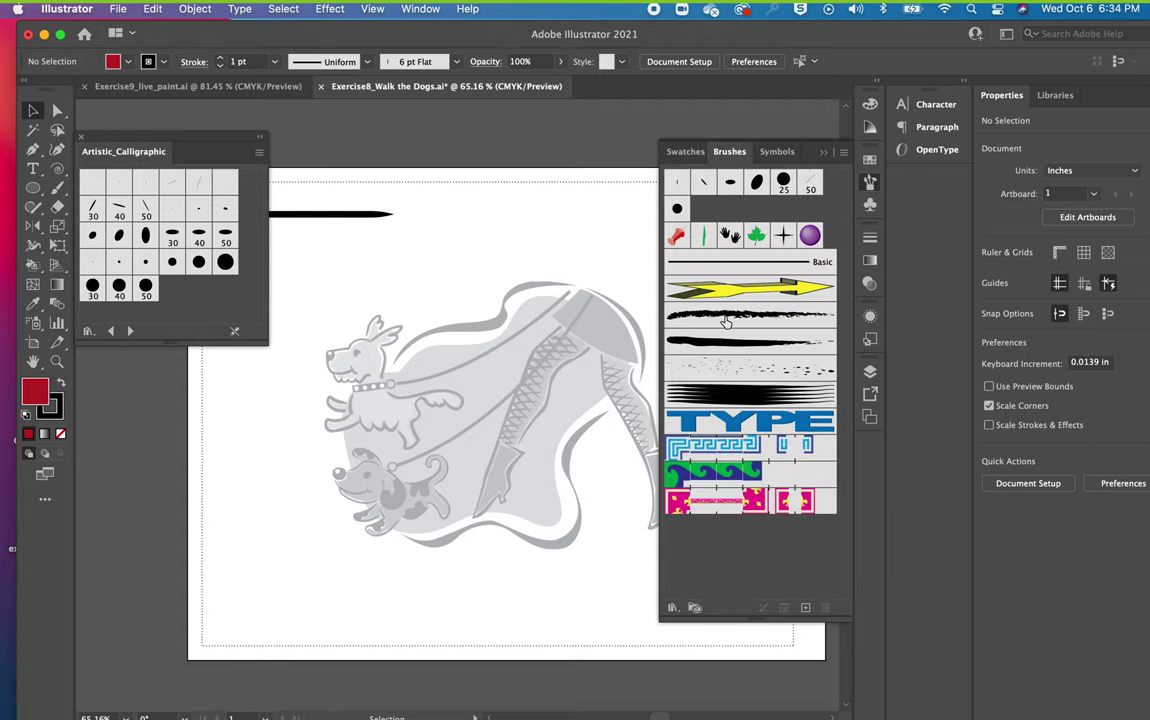
{"action": "left_click_drag", "start_coordinate": [210, 141], "coordinate": [219, 481]}
Make the black tapered stroke into Art Brush 1 with Colorization set to None.
{"action": "left_click", "coordinate": [303, 224]}
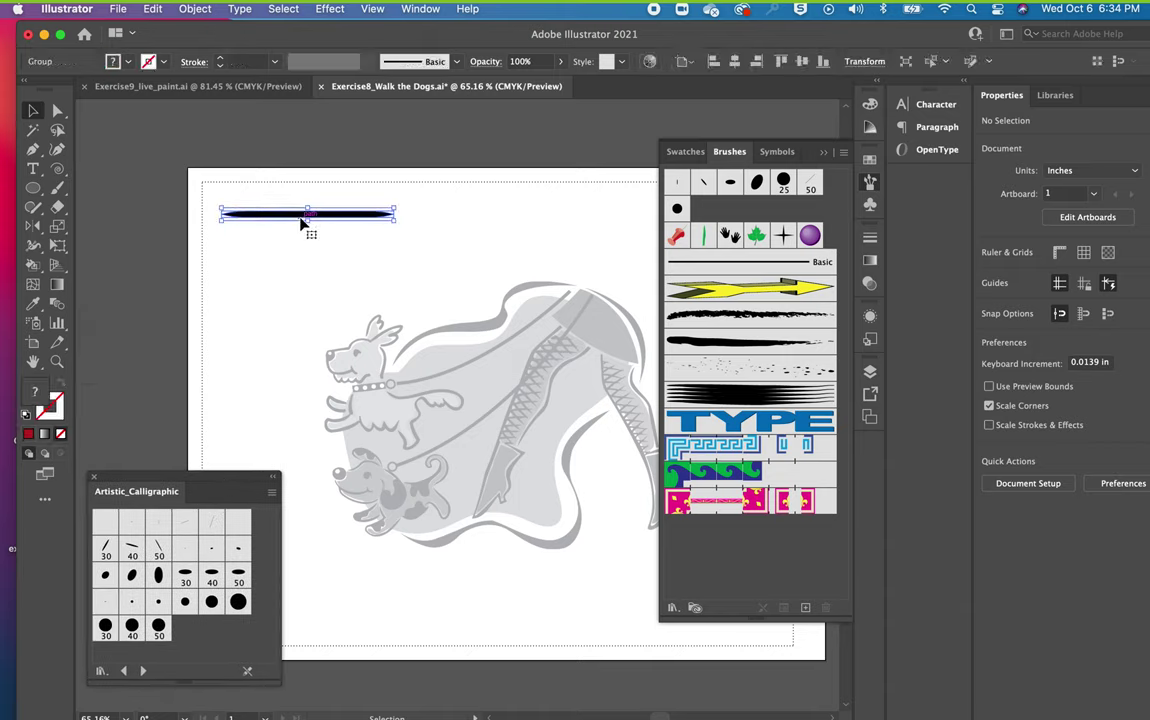
{"action": "left_click_drag", "start_coordinate": [329, 216], "coordinate": [716, 546]}
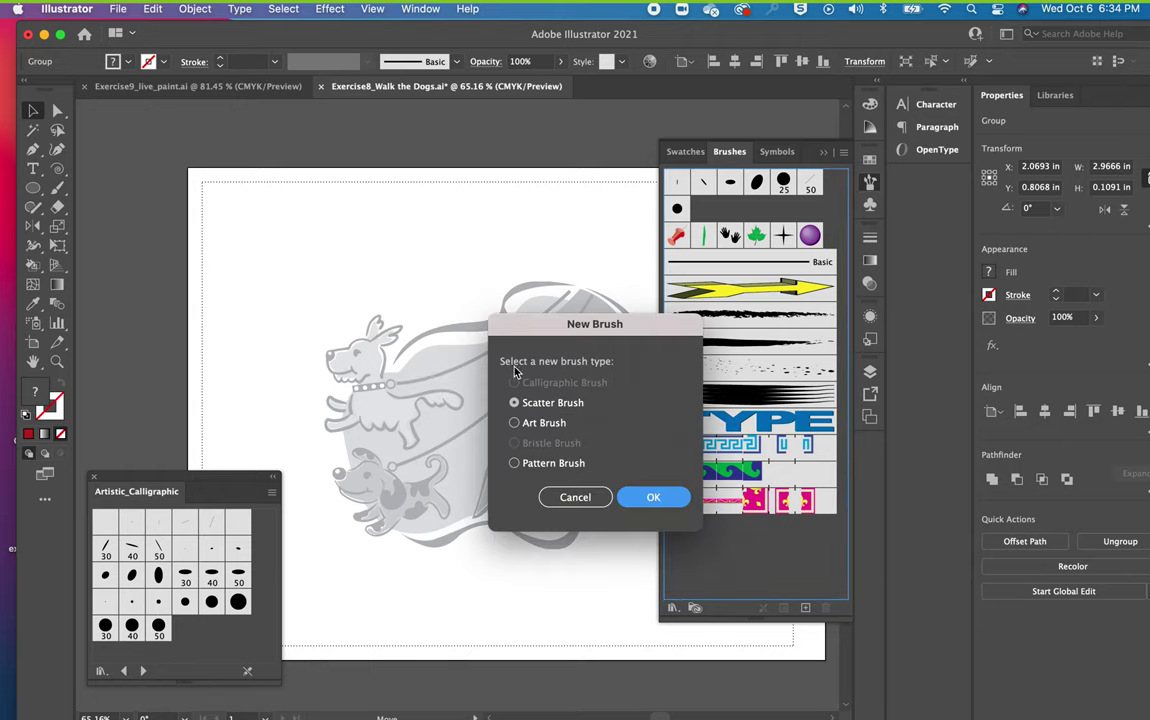
{"action": "left_click", "coordinate": [515, 423]}
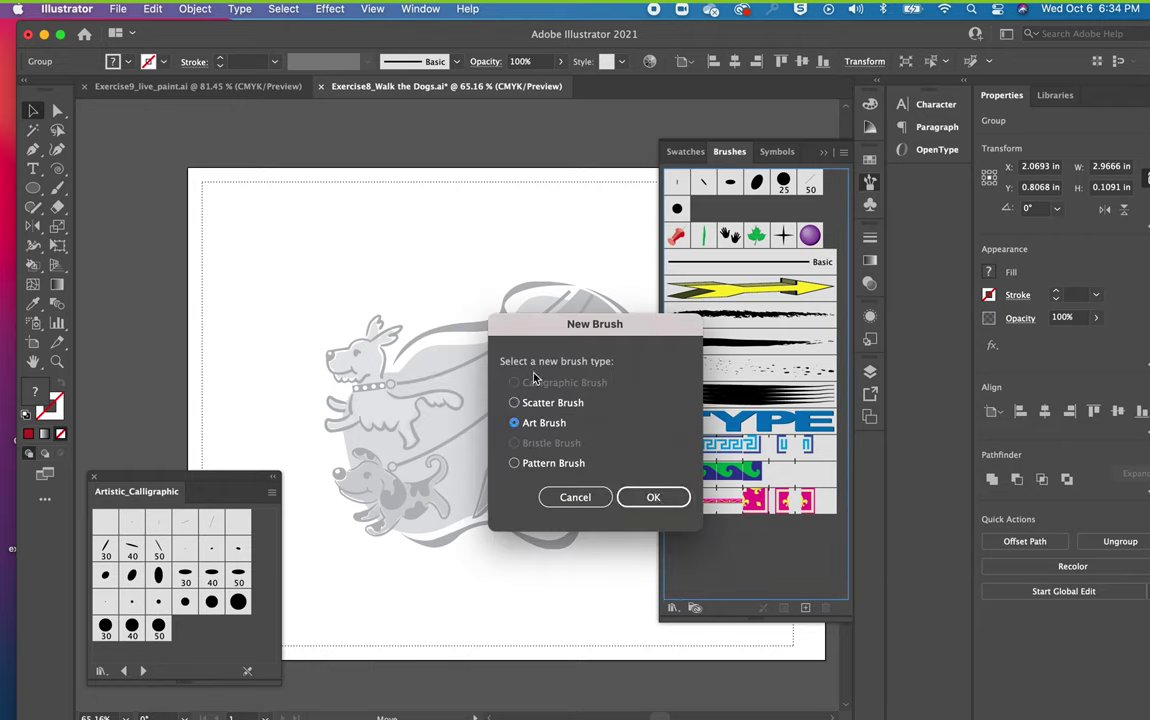
{"action": "left_click", "coordinate": [652, 497]}
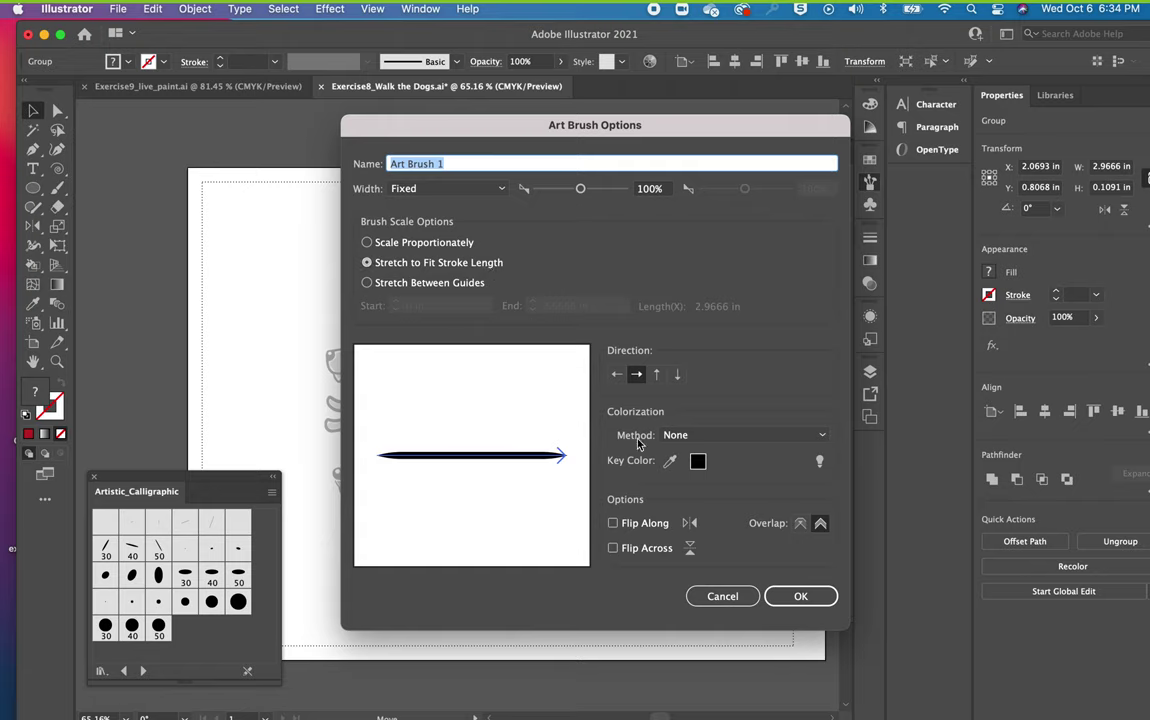
{"action": "left_click", "coordinate": [822, 436]}
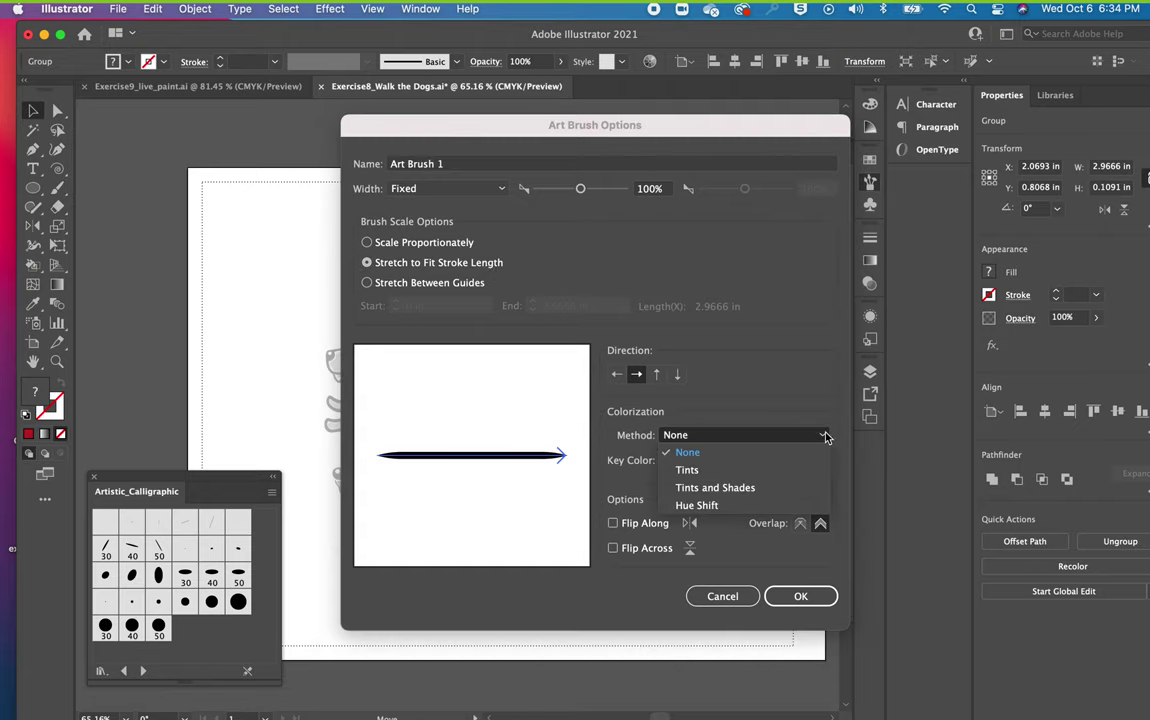
{"action": "left_click", "coordinate": [755, 456]}
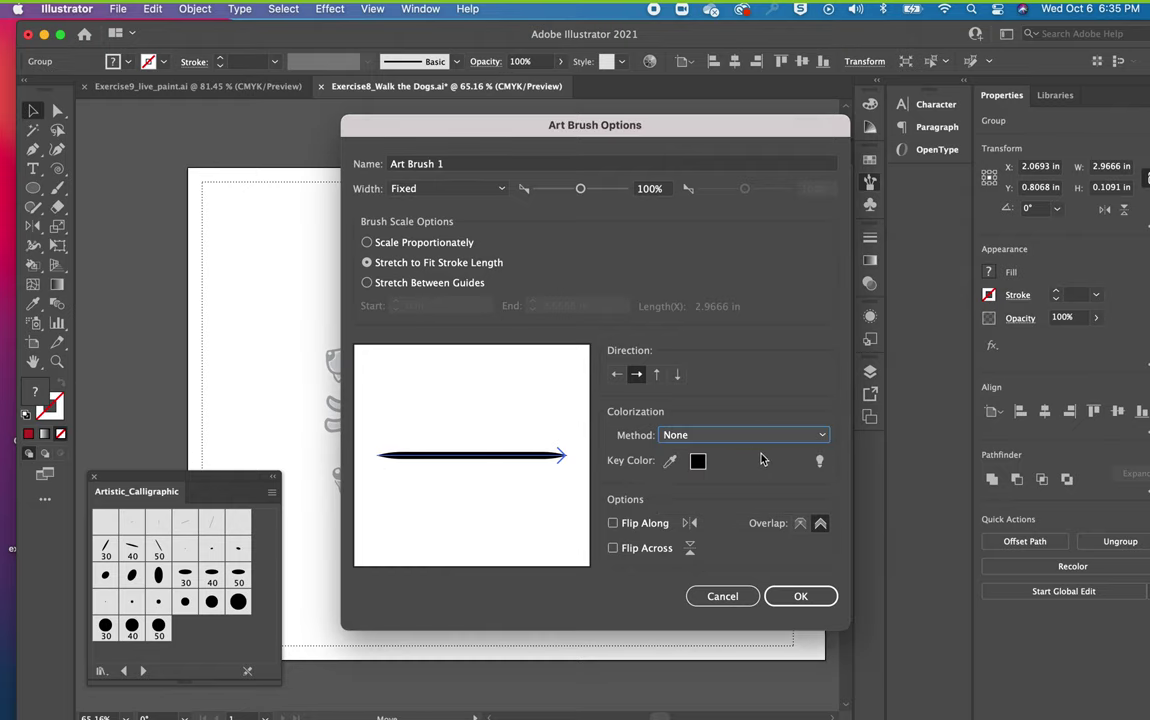
{"action": "left_click", "coordinate": [824, 437]}
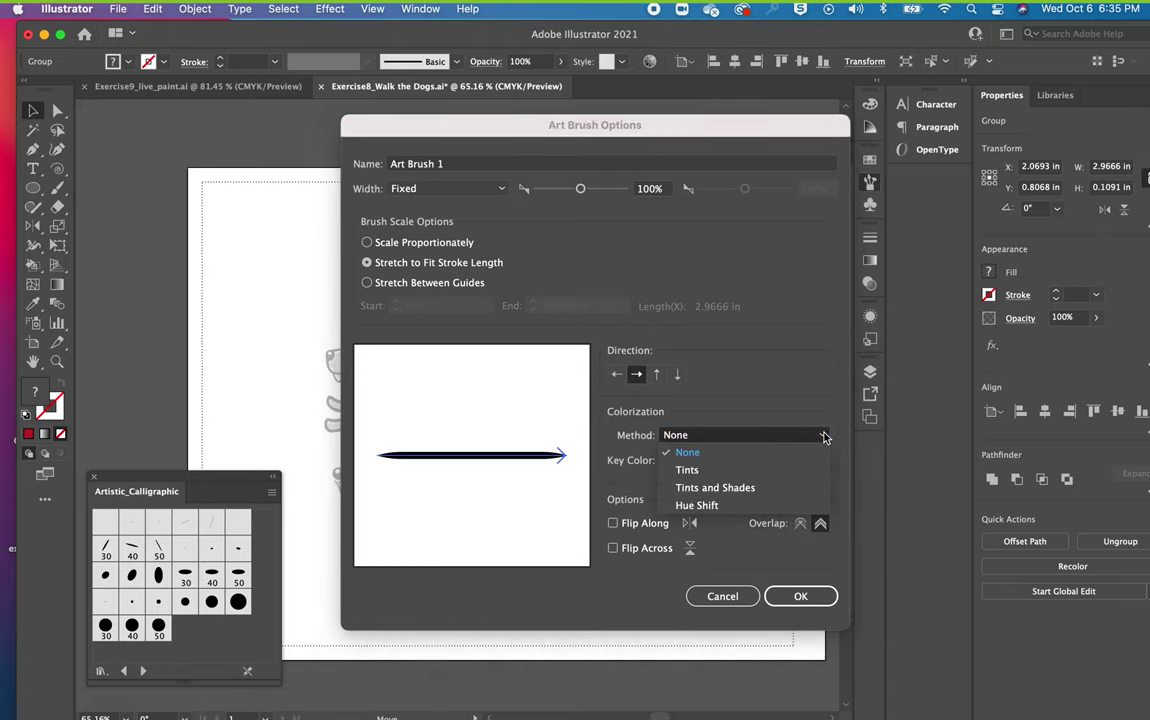
{"action": "left_click", "coordinate": [738, 442]}
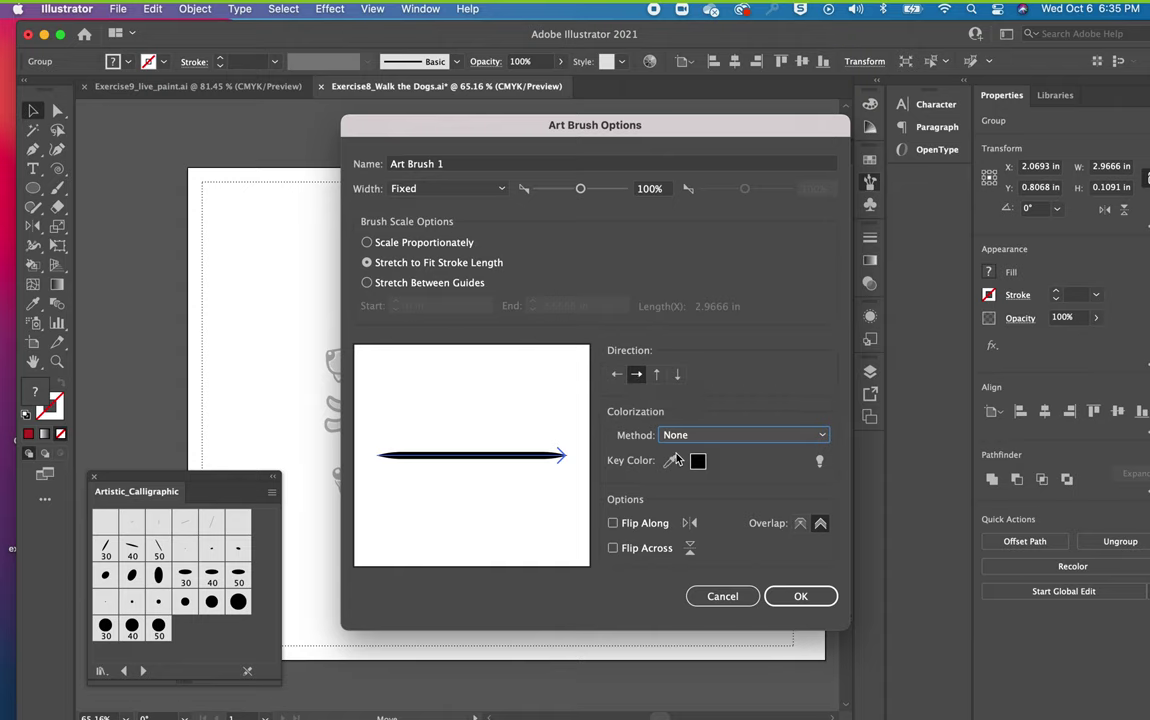
{"action": "left_click", "coordinate": [795, 596]}
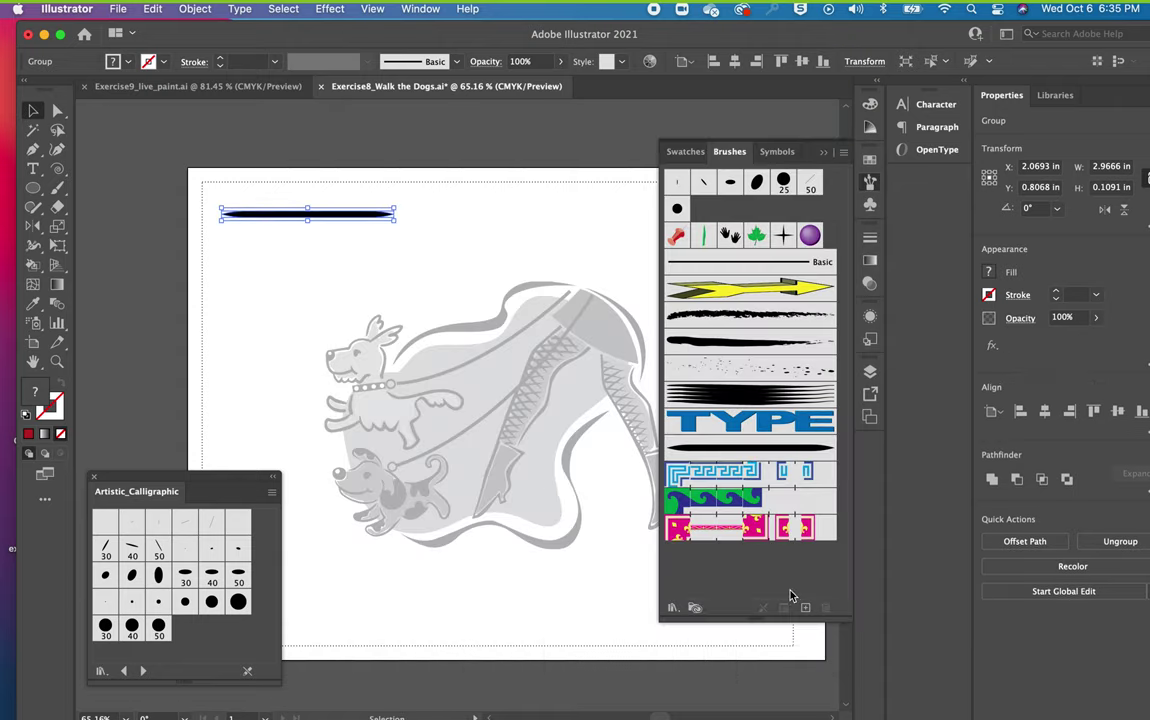
{"action": "left_click", "coordinate": [33, 150]}
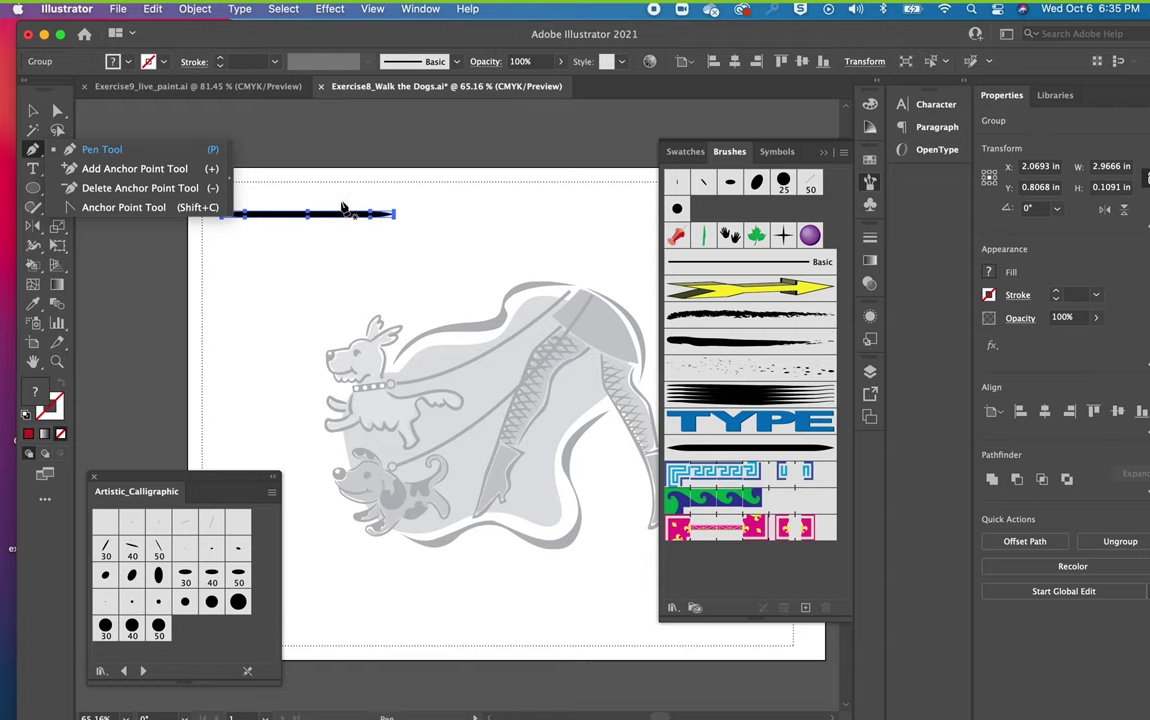
{"action": "left_click_drag", "start_coordinate": [278, 354], "coordinate": [289, 304]}
{"action": "left_click_drag", "start_coordinate": [369, 296], "coordinate": [421, 304]}
{"action": "left_click_drag", "start_coordinate": [467, 268], "coordinate": [487, 240]}
{"action": "left_click_drag", "start_coordinate": [556, 223], "coordinate": [598, 240]}
{"action": "left_click", "coordinate": [61, 386]}
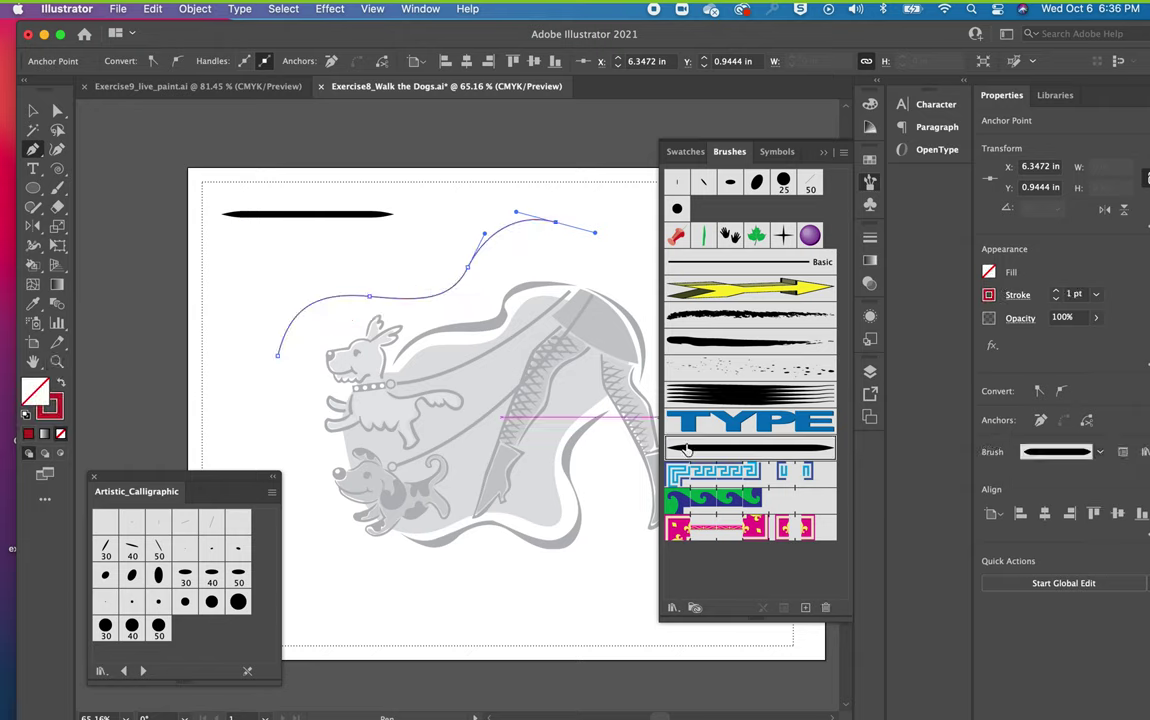
{"action": "left_click", "coordinate": [686, 451]}
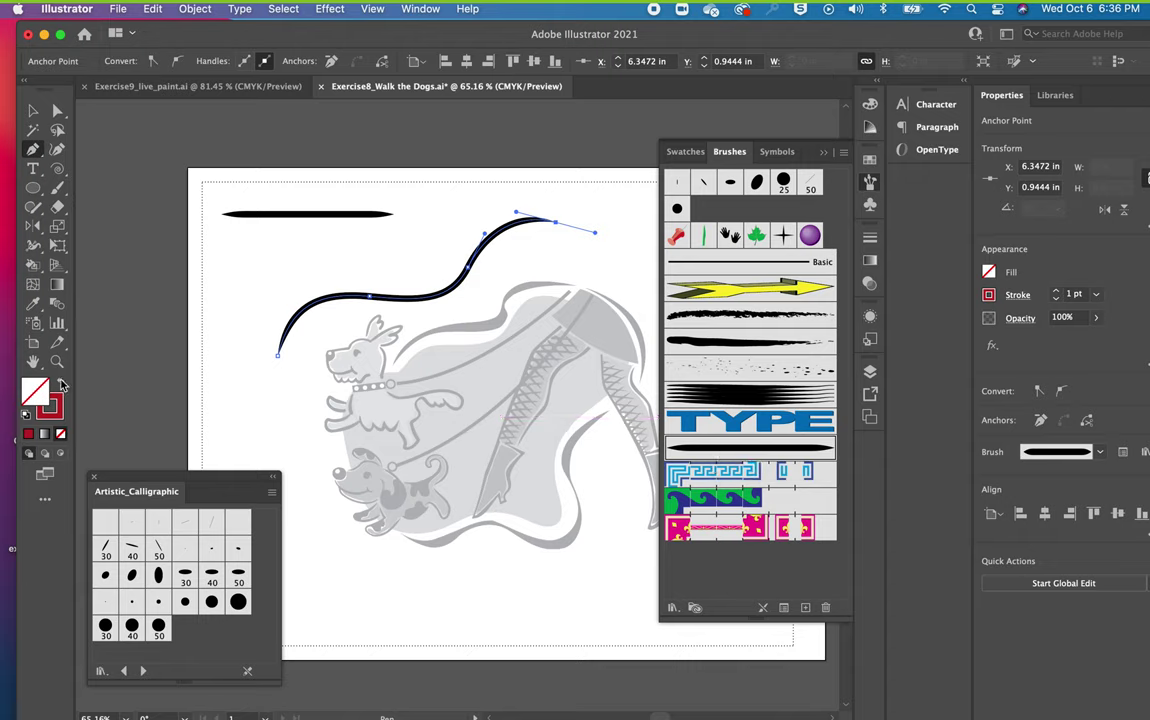
{"action": "left_click", "coordinate": [60, 384]}
{"action": "left_click", "coordinate": [35, 112]}
{"action": "key", "text": "cmd+z"}
{"action": "key", "text": "cmd+z"}
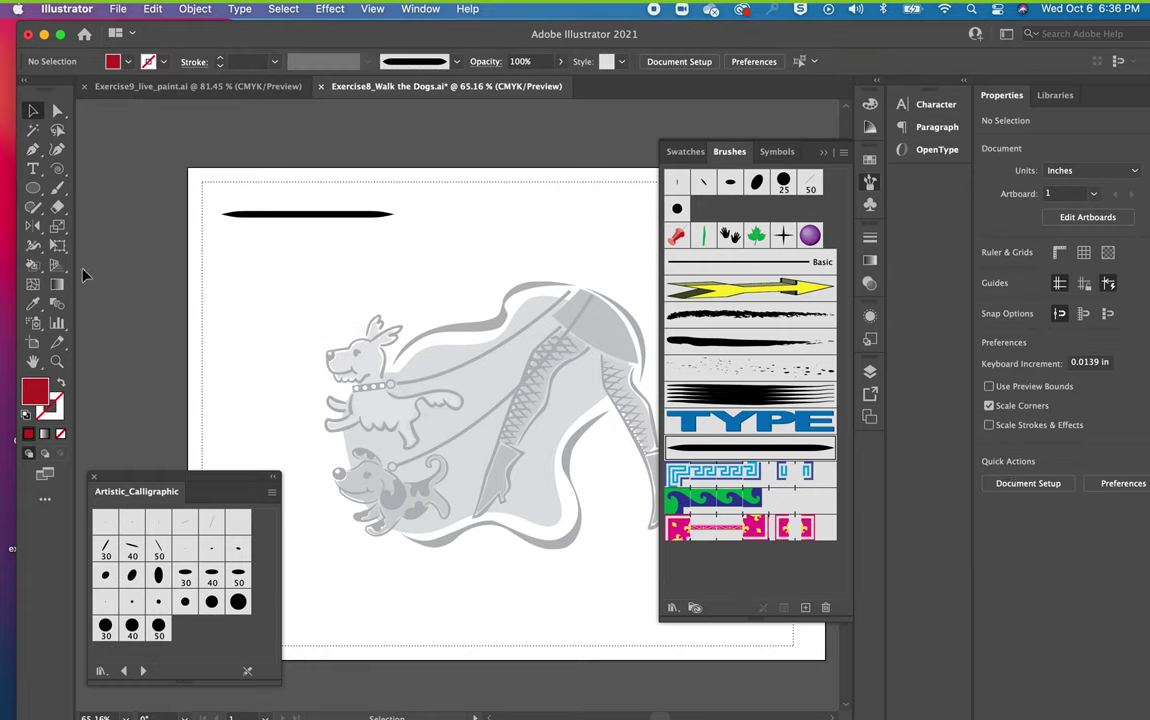
{"action": "key", "text": "super+shift+z"}
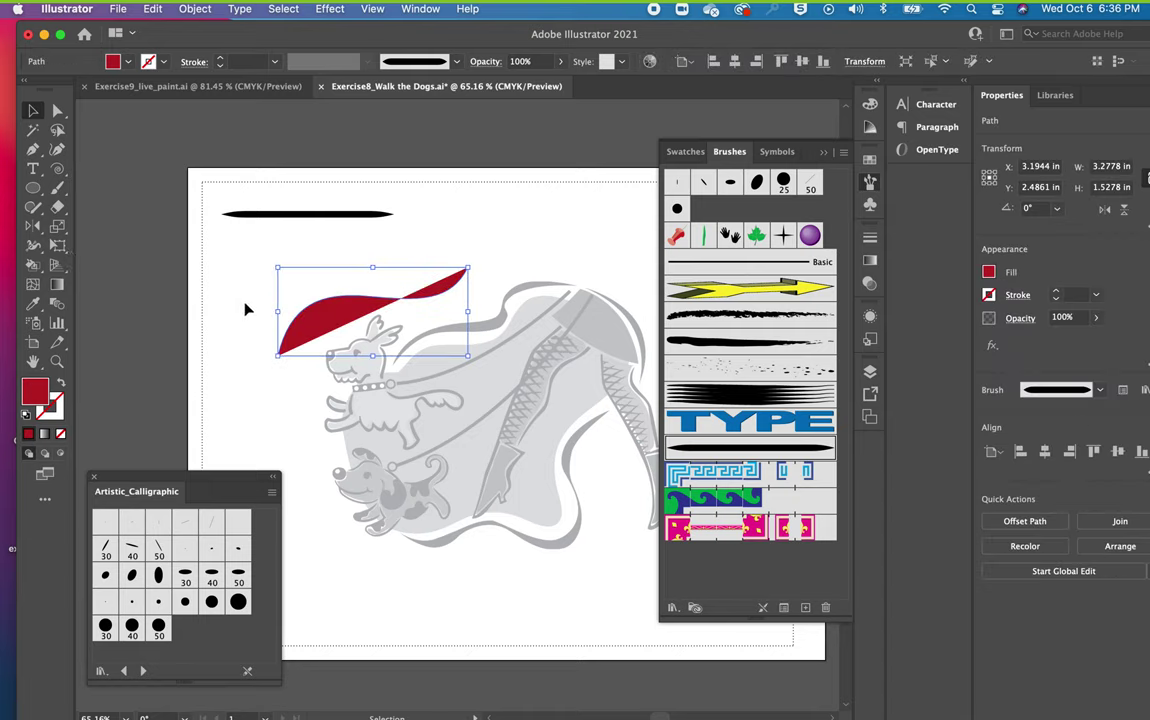
{"action": "key", "text": "super+z"}
{"action": "key", "text": "super+shift+z"}
{"action": "key", "text": "super+shift+z"}
{"action": "left_click", "coordinate": [62, 386]}
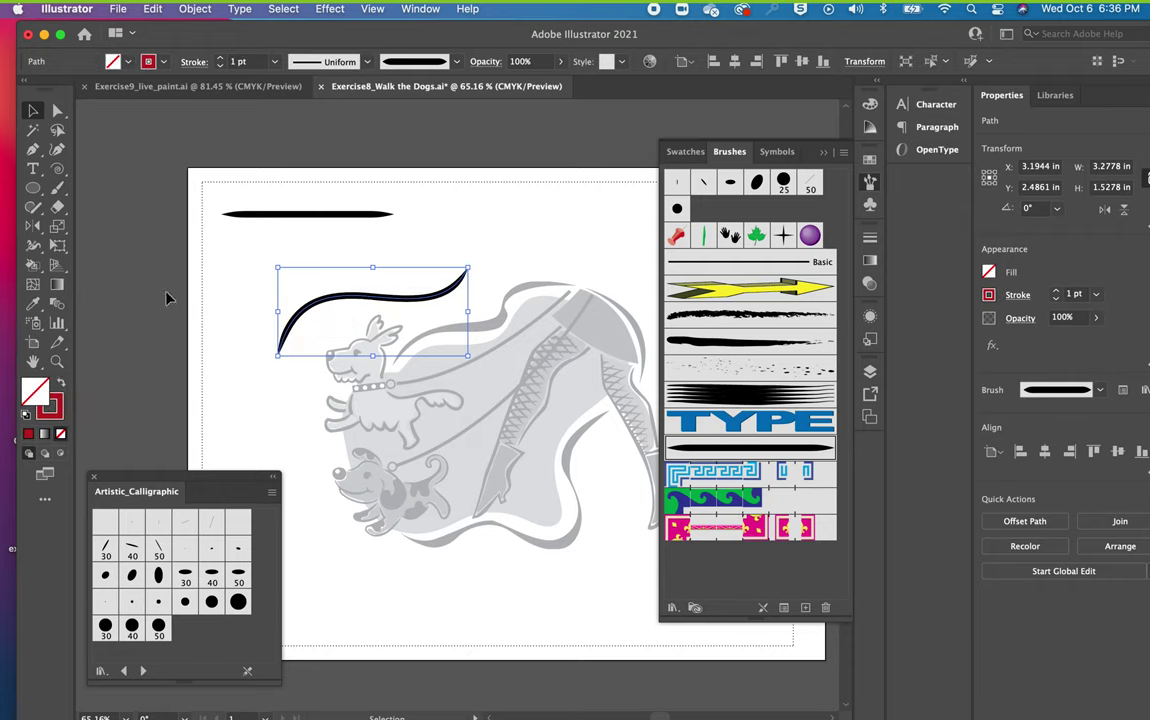
{"action": "key", "text": "Delete"}
{"action": "left_click", "coordinate": [33, 149]}
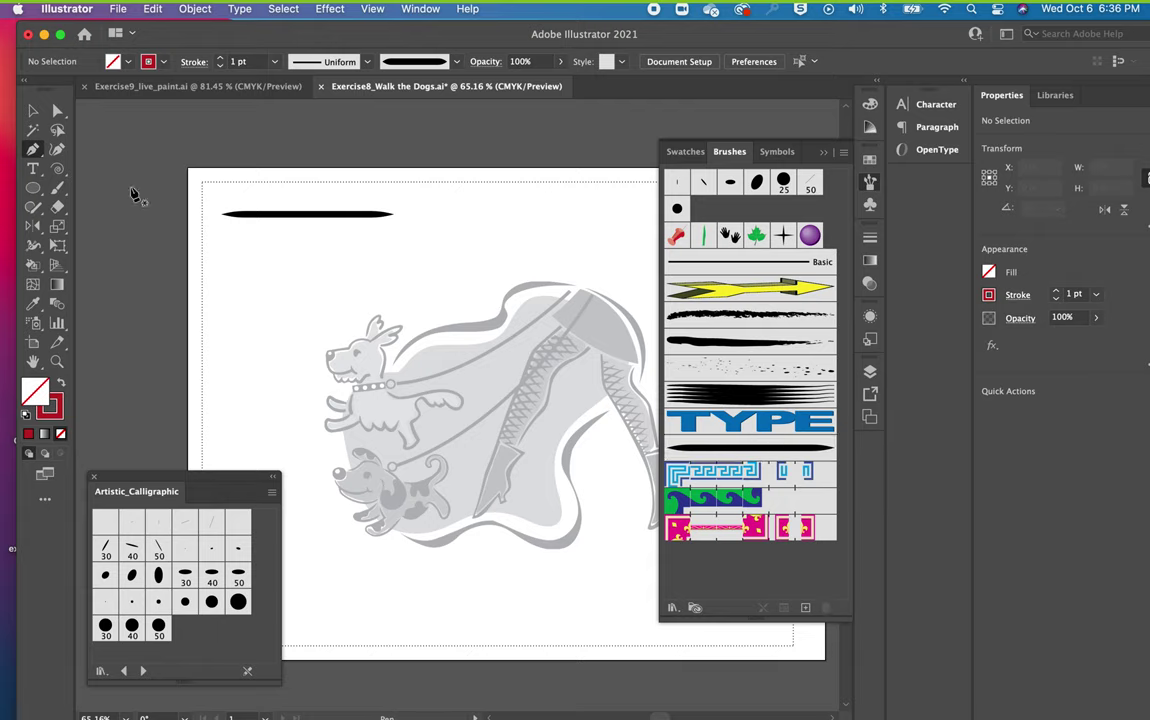
Draw a three-point curved Pen path above the dog.
{"action": "left_click_drag", "start_coordinate": [251, 303], "coordinate": [381, 270]}
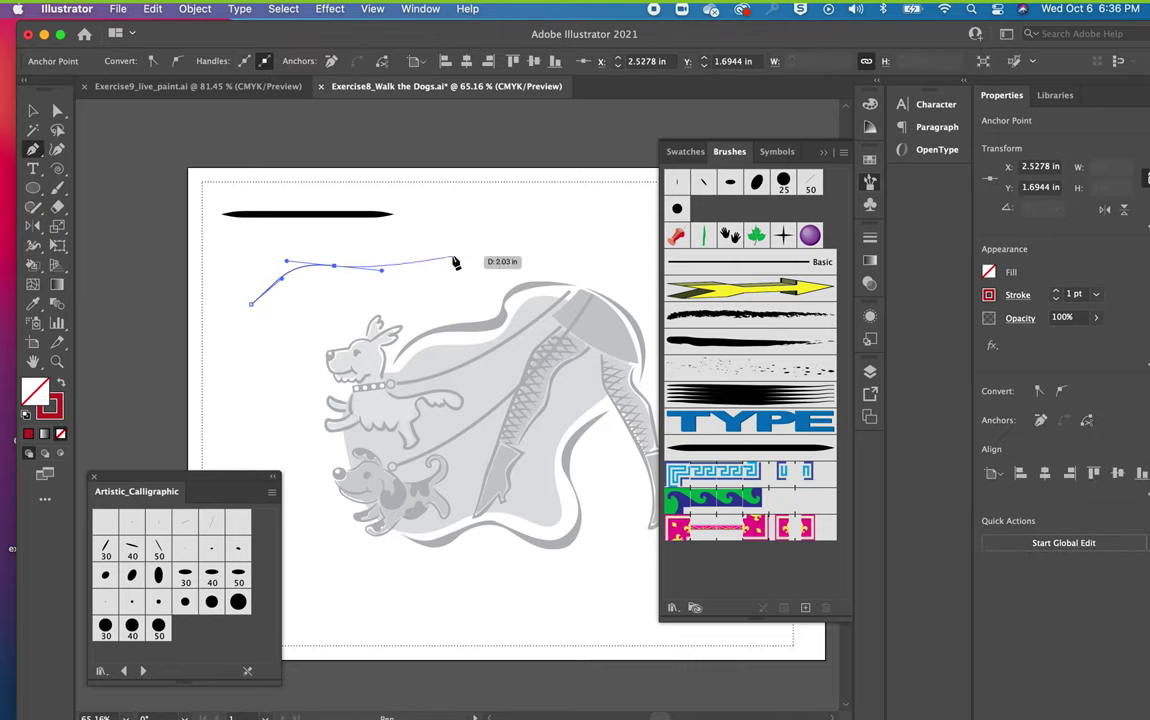
{"action": "left_click_drag", "start_coordinate": [453, 255], "coordinate": [486, 232]}
{"action": "left_click_drag", "start_coordinate": [559, 242], "coordinate": [585, 242]}
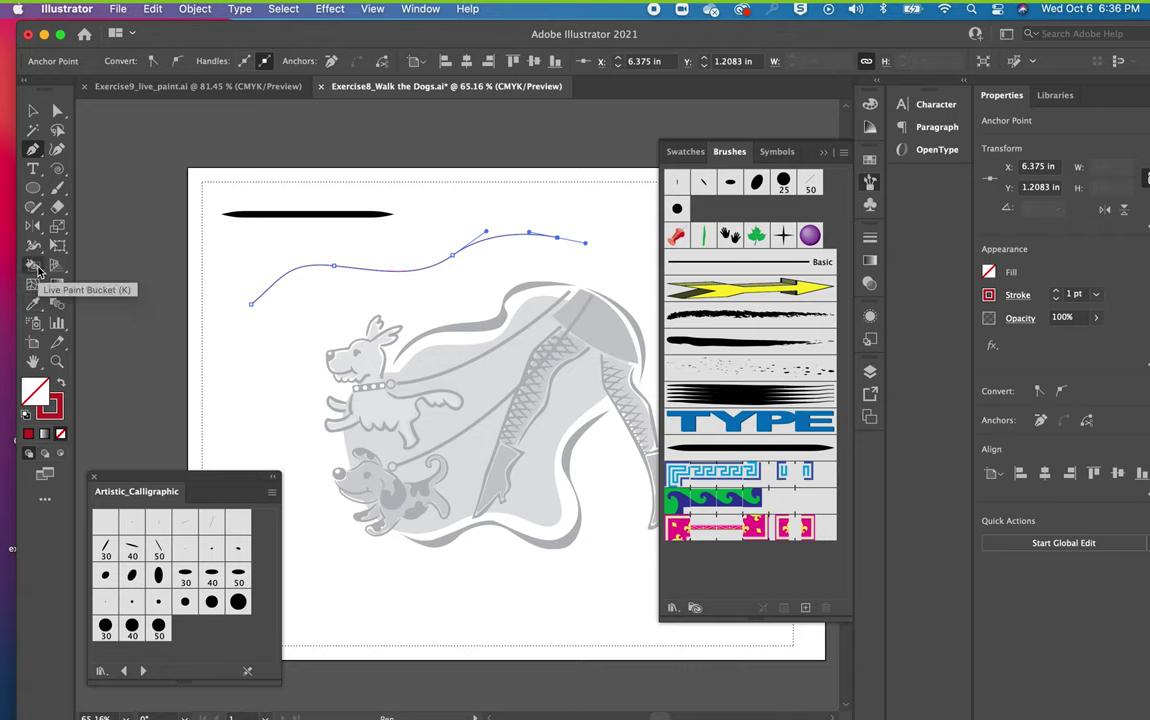
Widen the red stroke at three points with the Width Tool, then reselect the ribbon.
{"action": "left_click", "coordinate": [34, 248]}
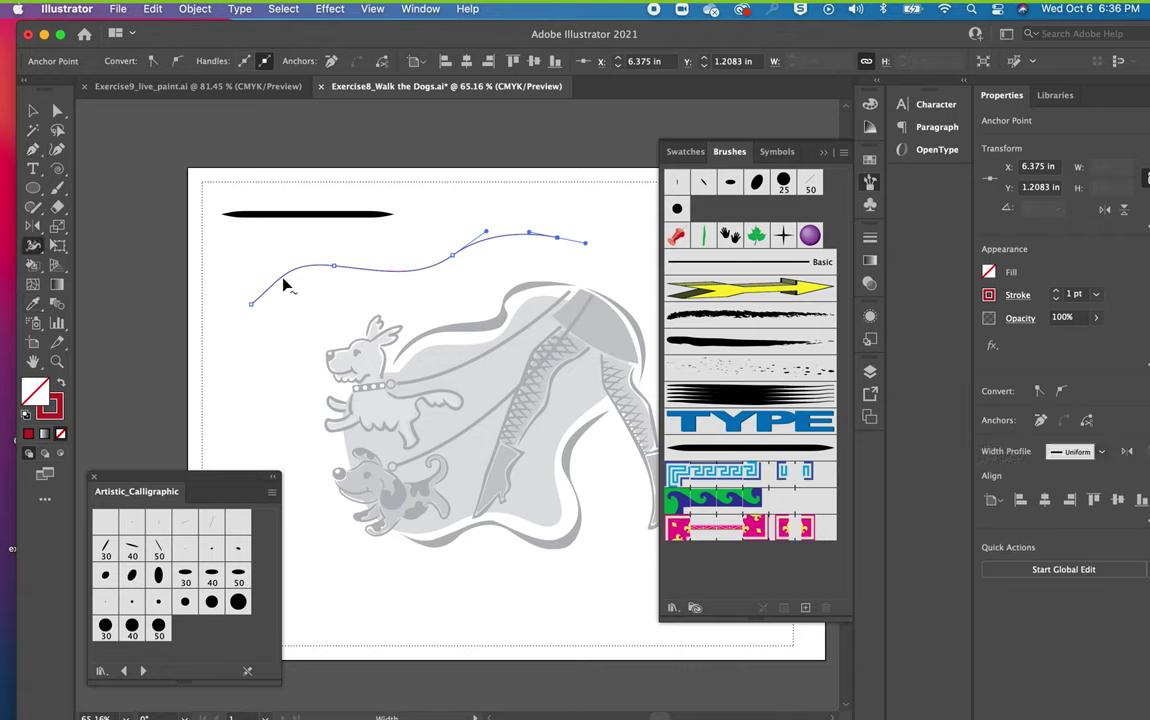
{"action": "left_click_drag", "start_coordinate": [270, 293], "coordinate": [295, 291]}
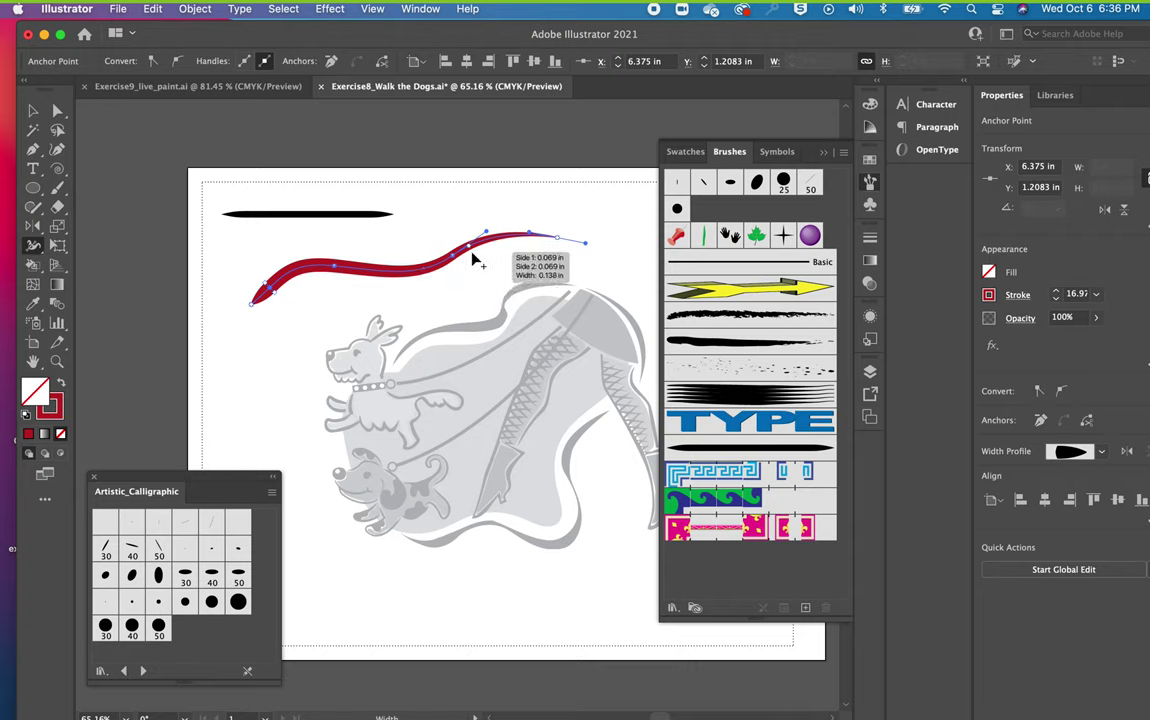
{"action": "left_click_drag", "start_coordinate": [480, 250], "coordinate": [487, 257]}
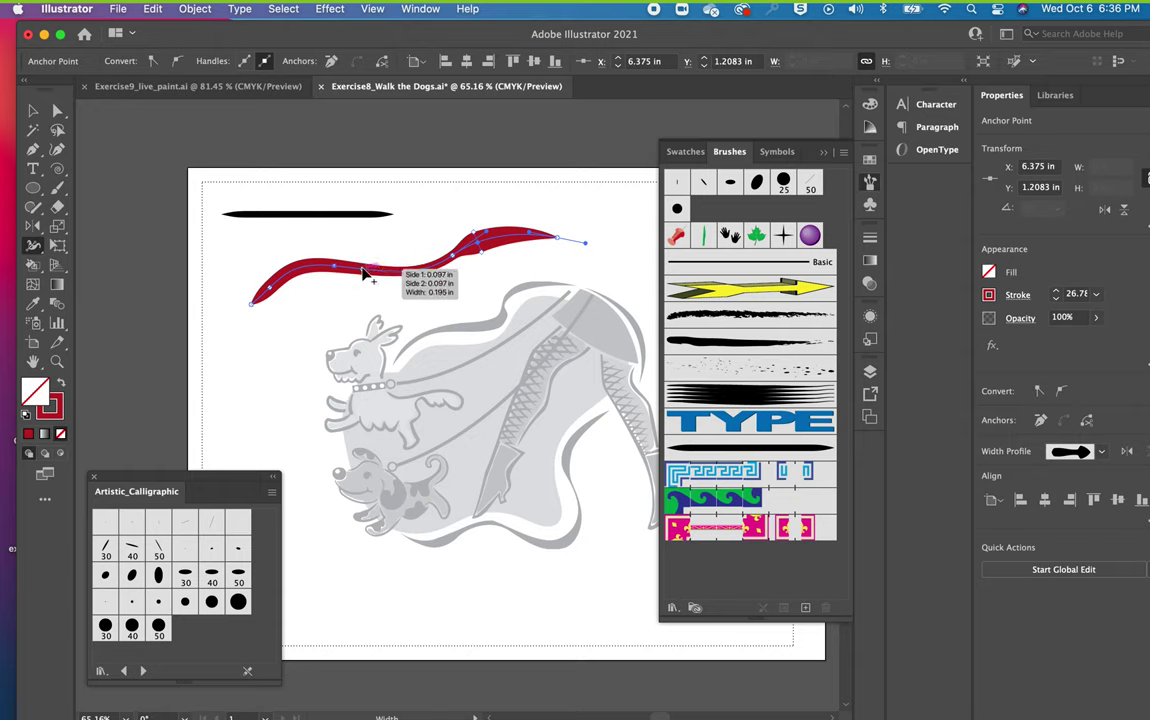
{"action": "left_click_drag", "start_coordinate": [365, 272], "coordinate": [363, 282]}
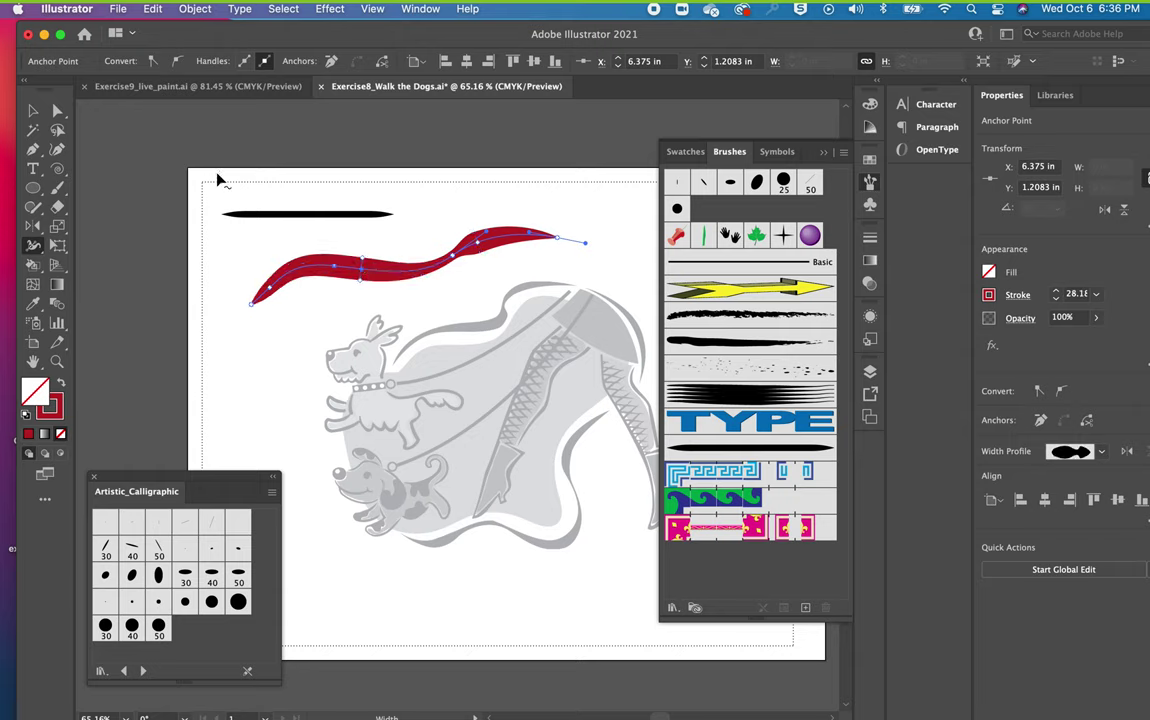
{"action": "left_click", "coordinate": [33, 110]}
{"action": "left_click", "coordinate": [226, 250]}
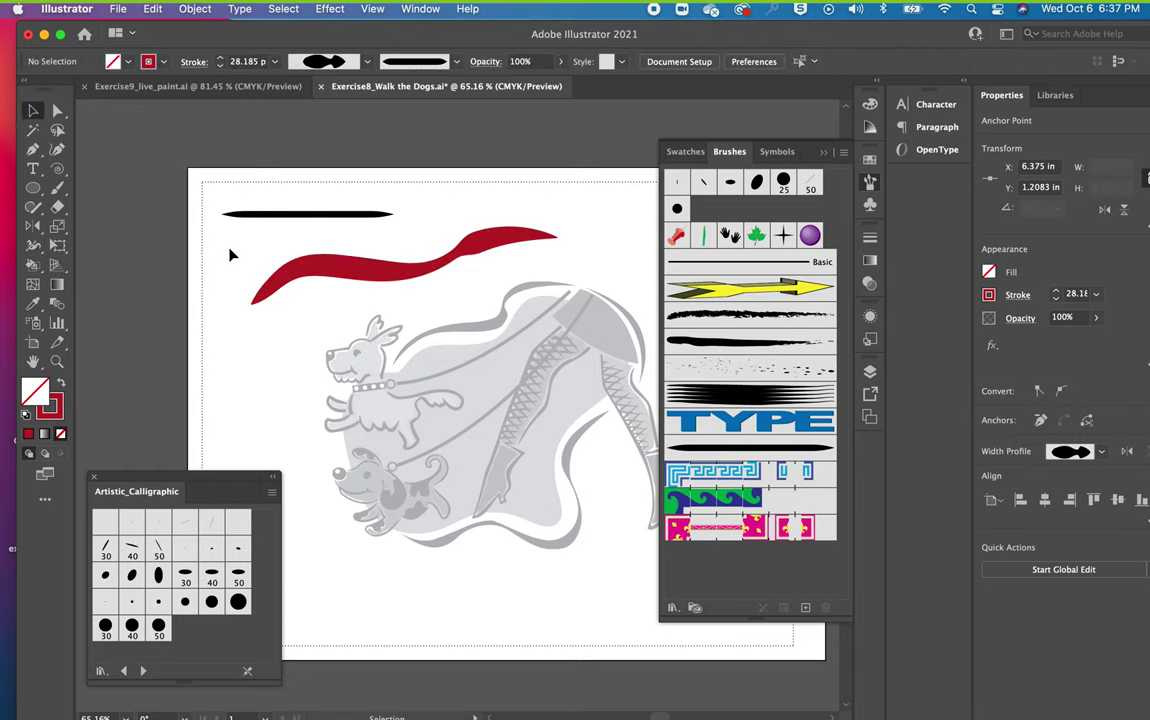
{"action": "left_click", "coordinate": [386, 272]}
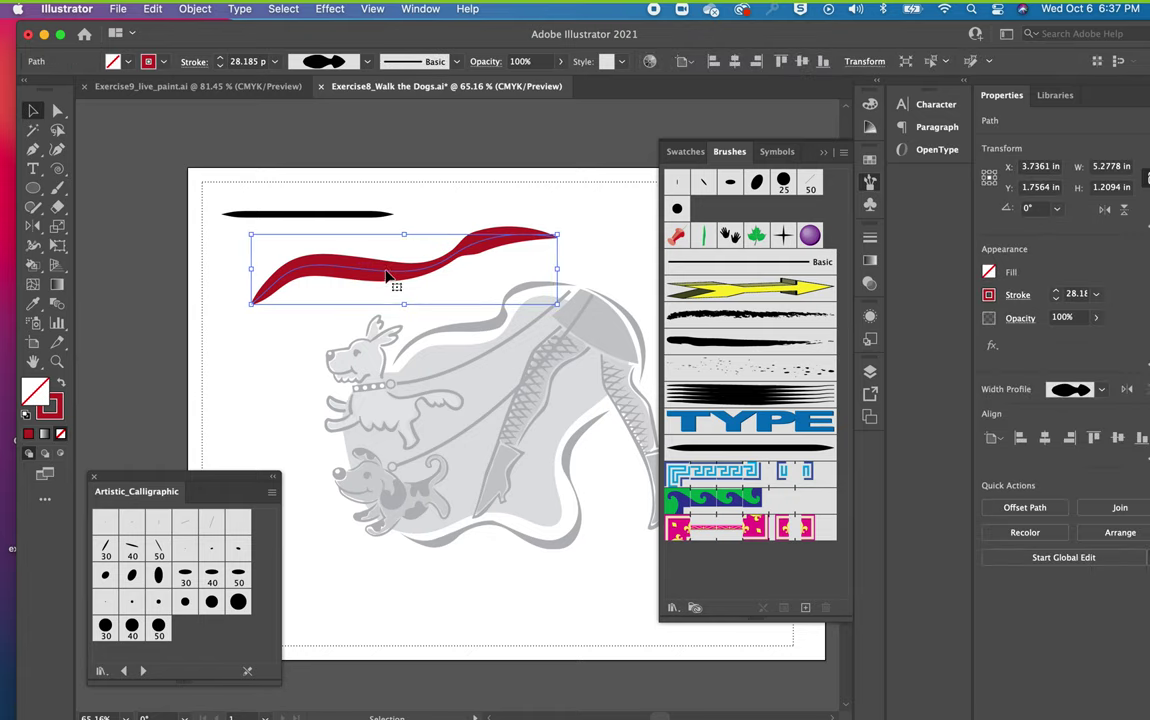
Turn the red ribbon into the brush Scatter Brush 1 and delete the original path.
{"action": "left_click_drag", "start_coordinate": [390, 275], "coordinate": [690, 570]}
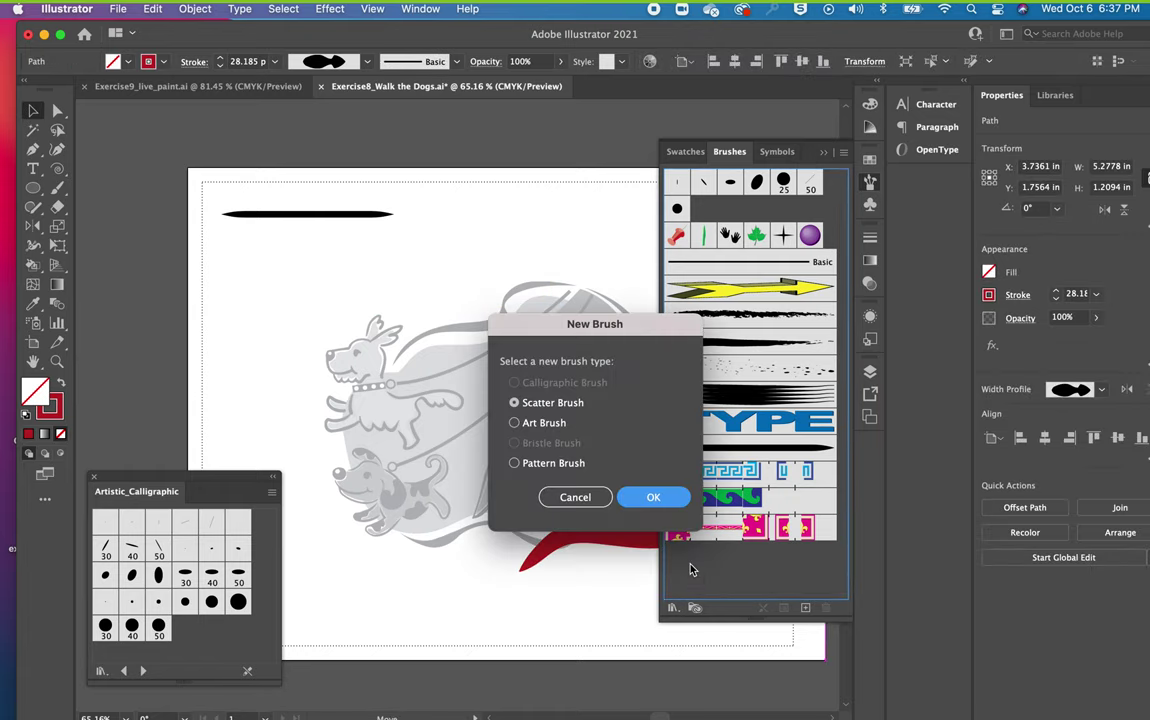
{"action": "left_click", "coordinate": [514, 422]}
{"action": "left_click", "coordinate": [646, 502]}
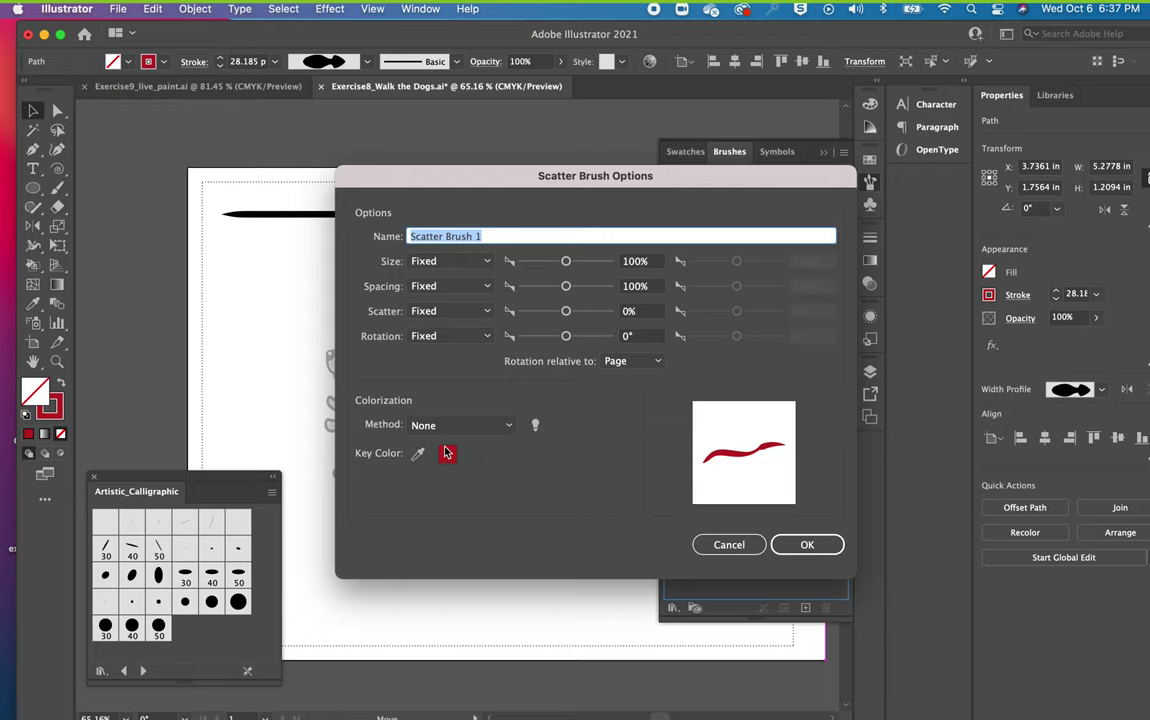
{"action": "left_click", "coordinate": [806, 545]}
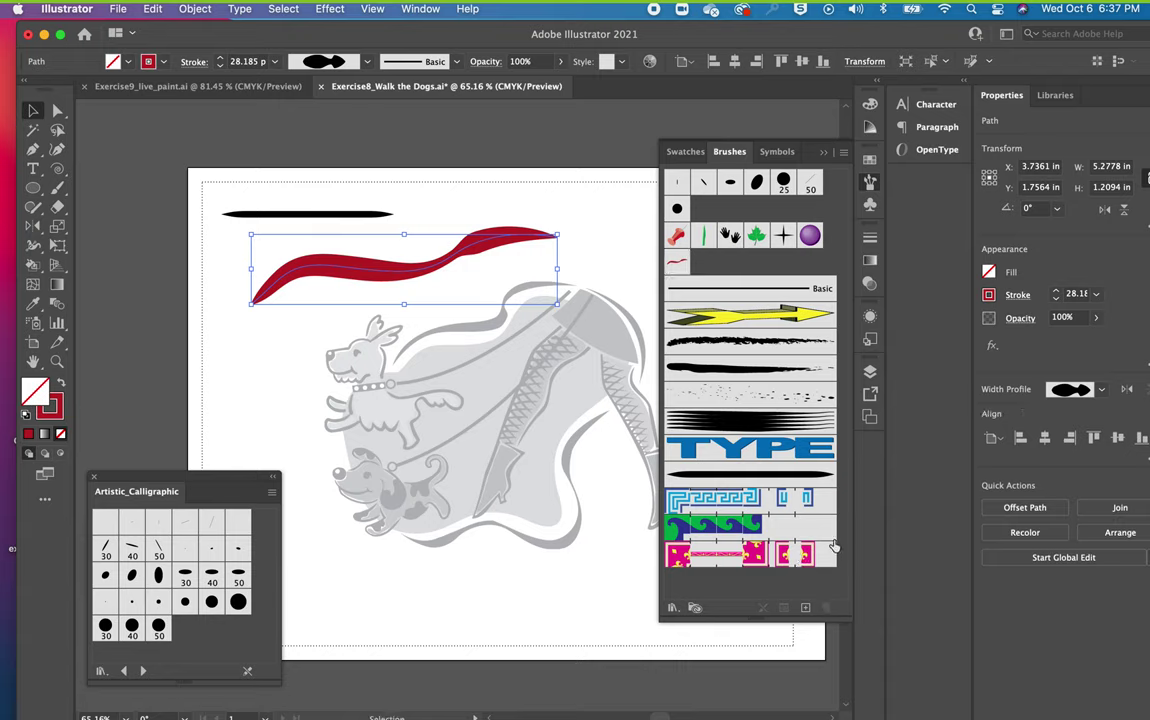
{"action": "left_click_drag", "start_coordinate": [835, 617], "coordinate": [841, 666]}
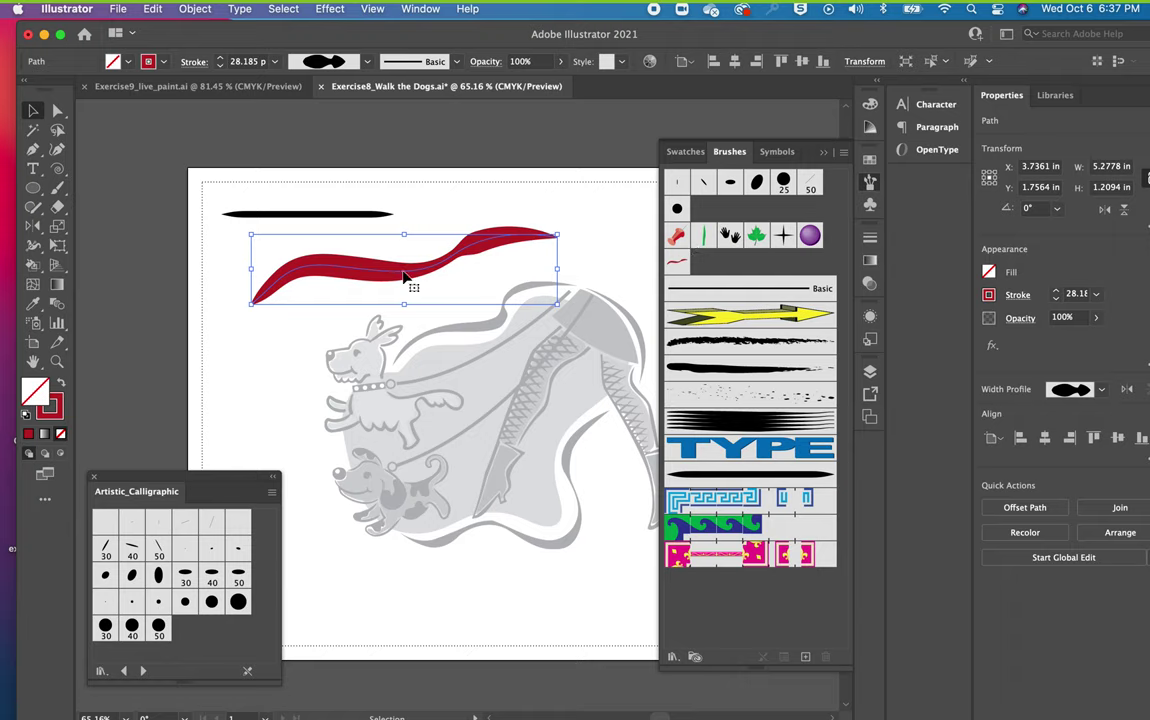
{"action": "key", "text": "Delete"}
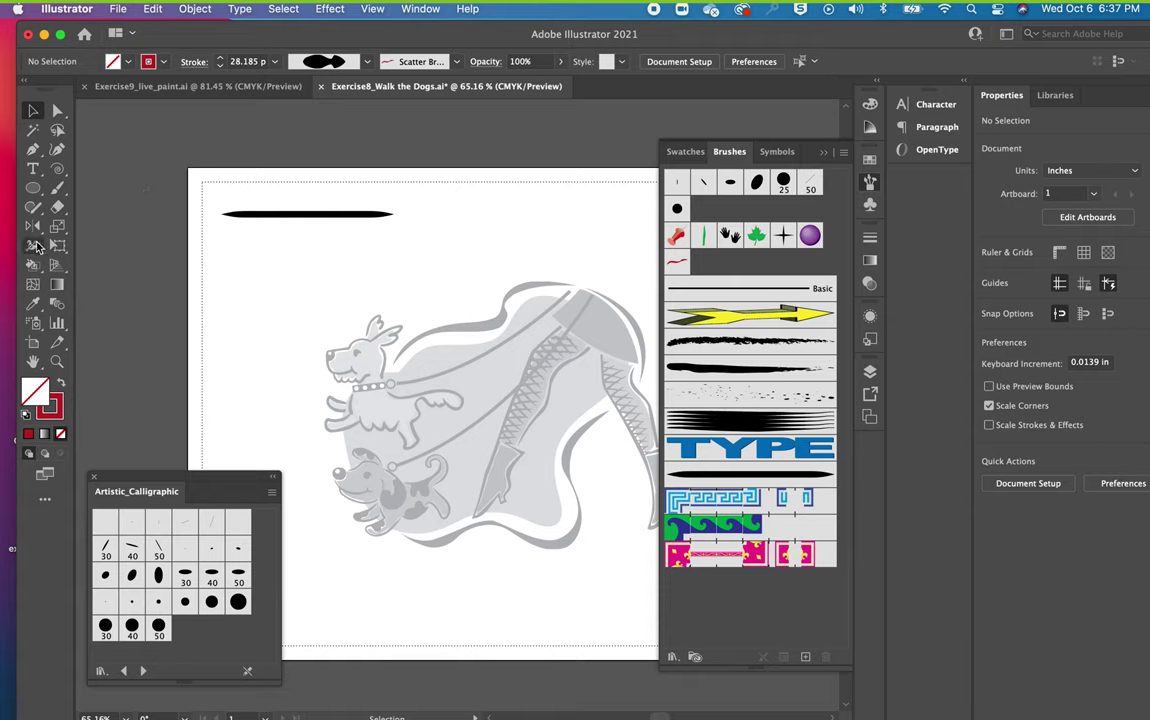
Draw a Pen path along the leash and apply the red ribbon brush to it.
{"action": "left_click", "coordinate": [32, 149]}
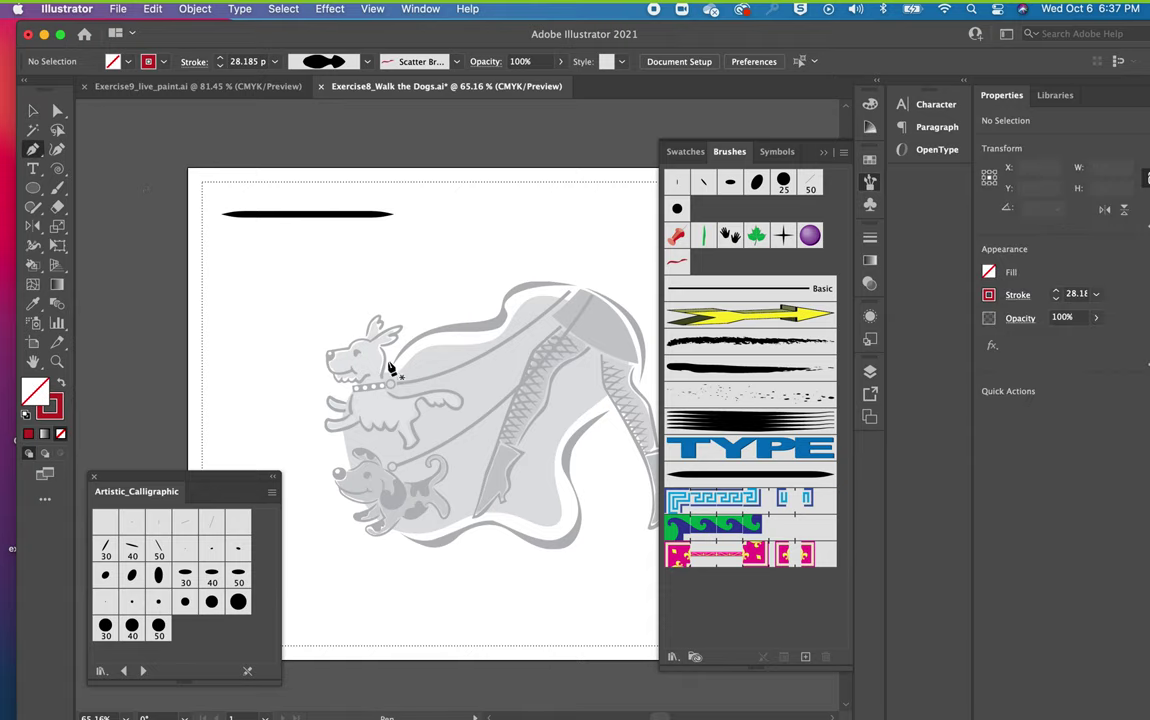
{"action": "left_click", "coordinate": [378, 376]}
{"action": "left_click", "coordinate": [394, 361]}
{"action": "left_click", "coordinate": [426, 336]}
{"action": "left_click", "coordinate": [497, 326]}
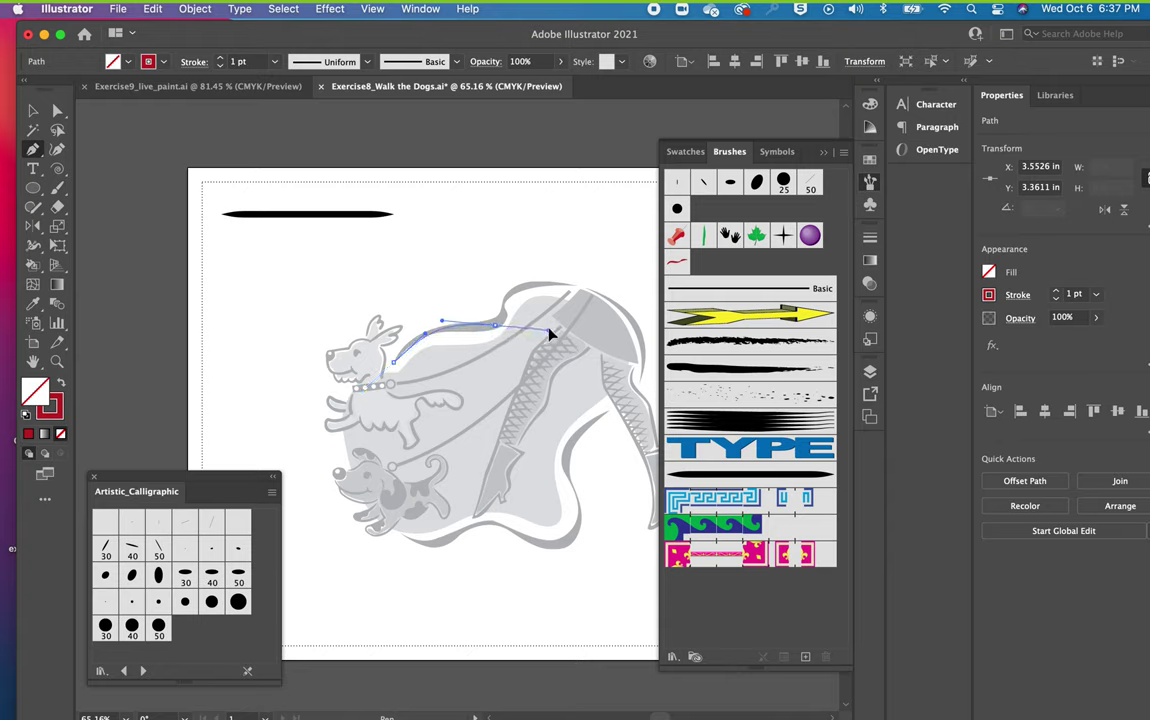
{"action": "left_click_drag", "start_coordinate": [552, 326], "coordinate": [579, 273]}
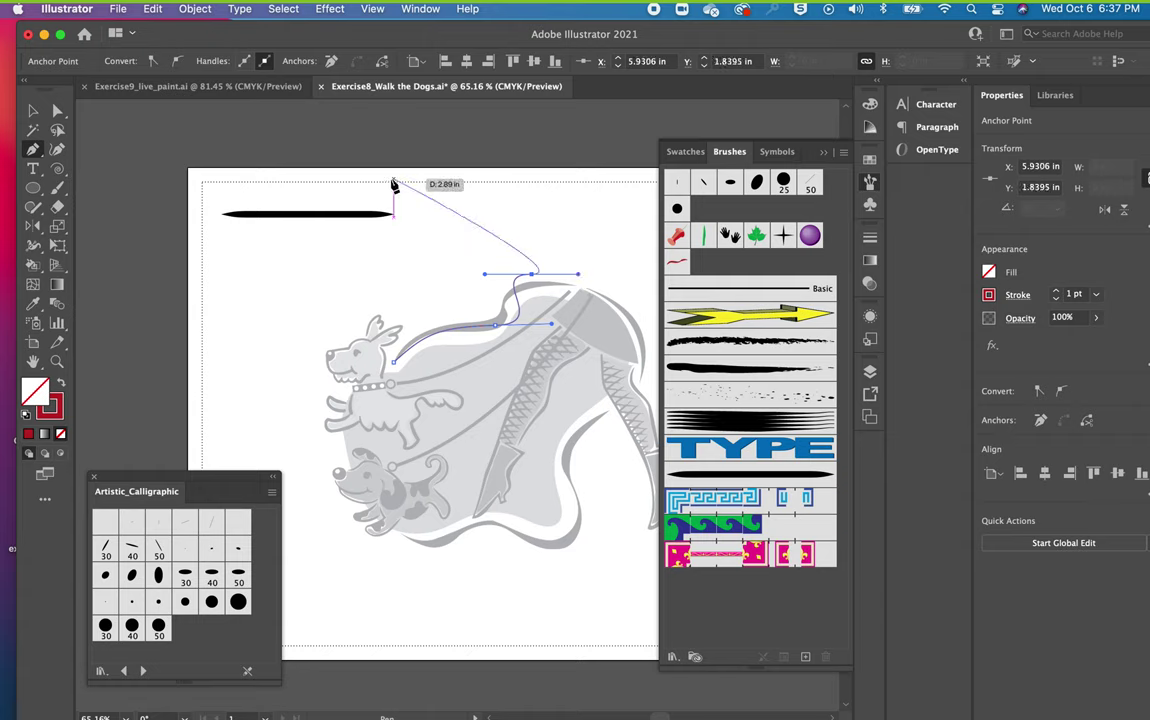
{"action": "key", "text": "Escape"}
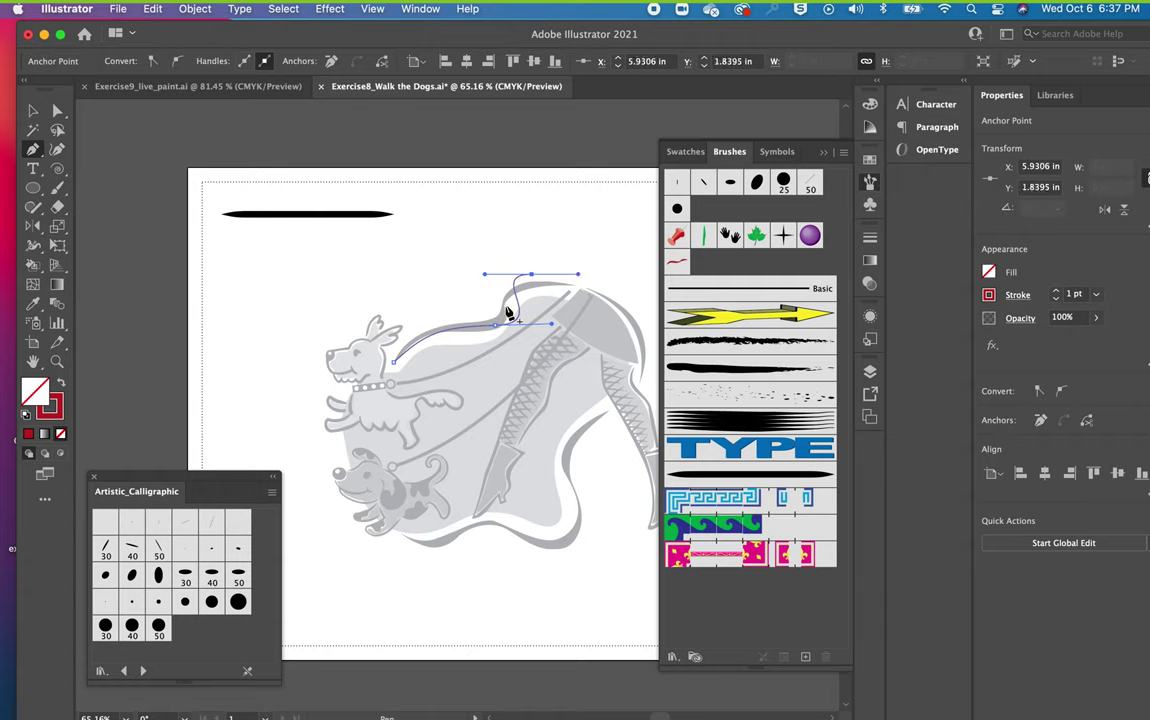
{"action": "left_click", "coordinate": [677, 264]}
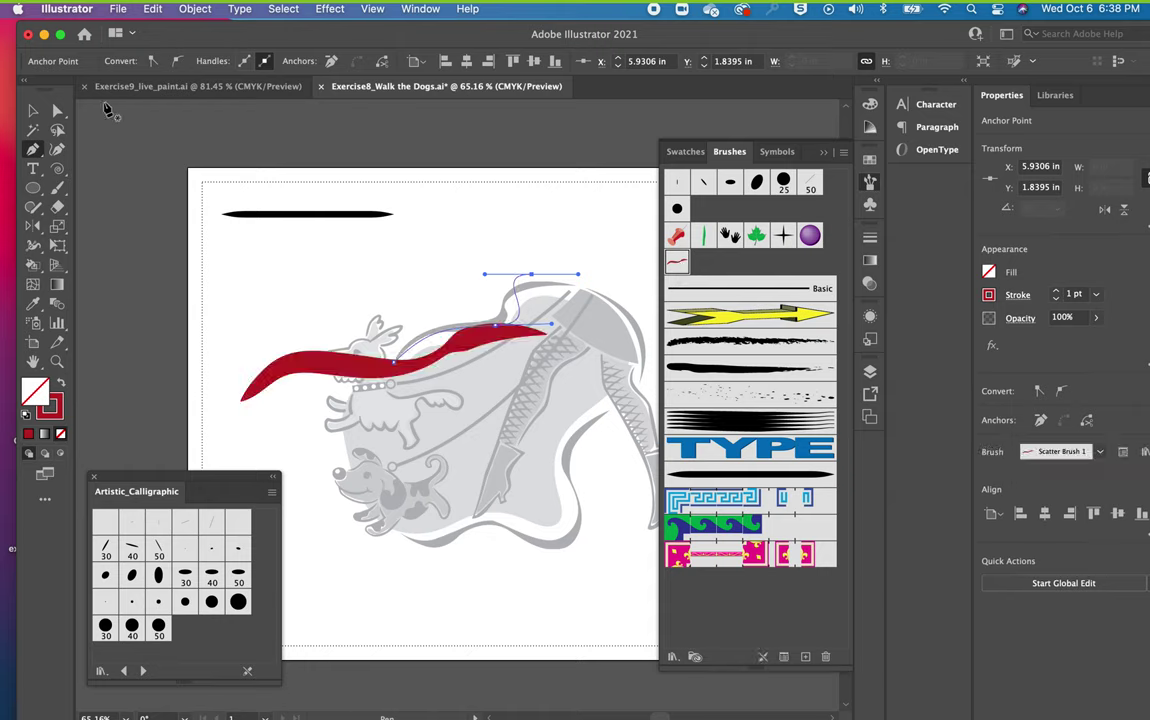
Delete the brushed path and drag the red ribbon brush to the Brushes panel trash.
{"action": "left_click", "coordinate": [32, 110]}
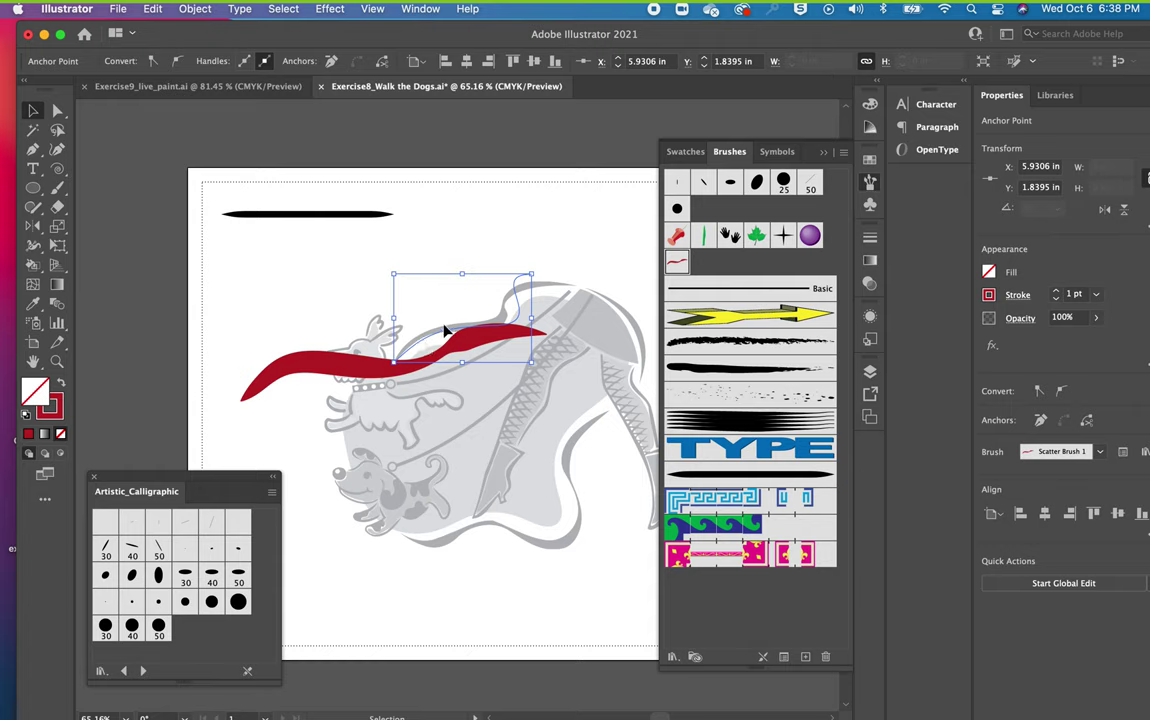
{"action": "left_click", "coordinate": [521, 295]}
{"action": "key", "text": "Delete"}
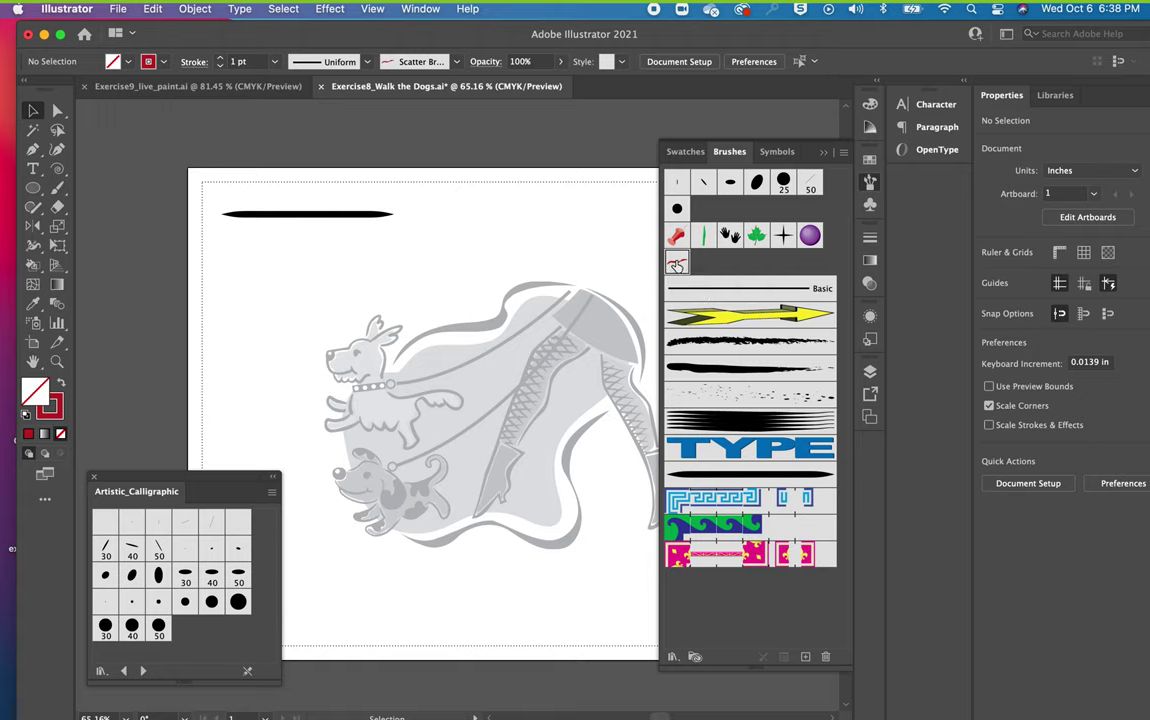
{"action": "left_click_drag", "start_coordinate": [677, 265], "coordinate": [765, 382]}
{"action": "left_click_drag", "start_coordinate": [800, 586], "coordinate": [824, 660]}
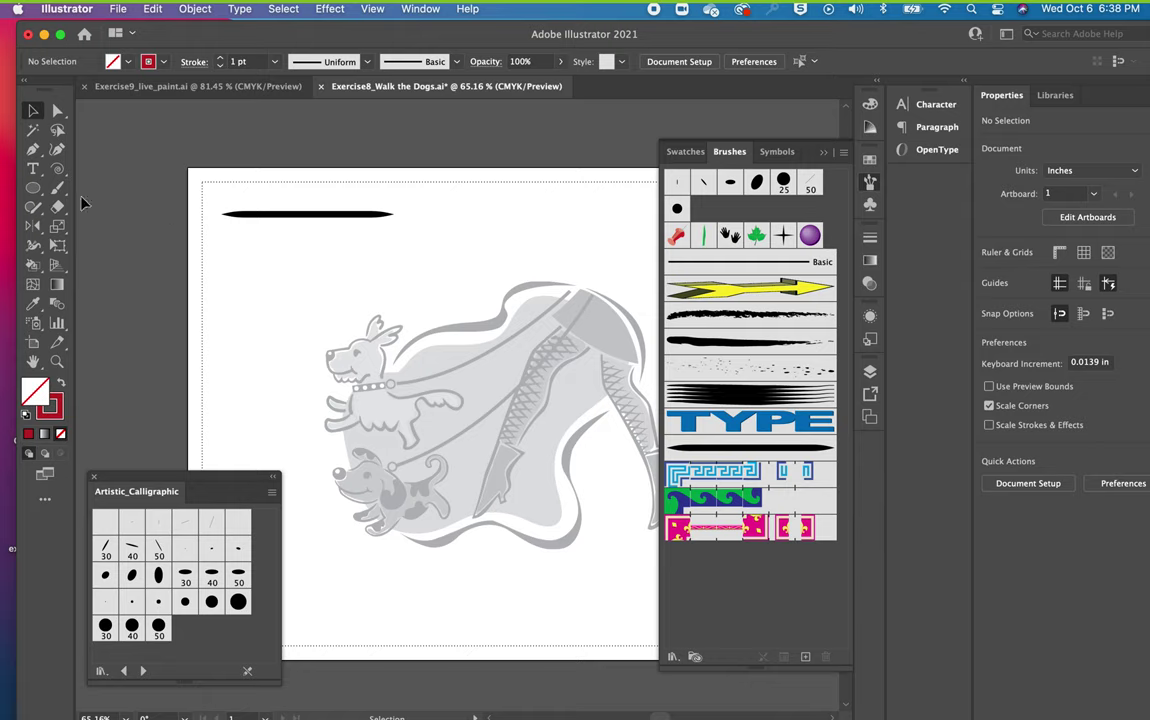
Draw a curved Pen path beside the dog with a thin tapered black stroke.
{"action": "left_click", "coordinate": [33, 148]}
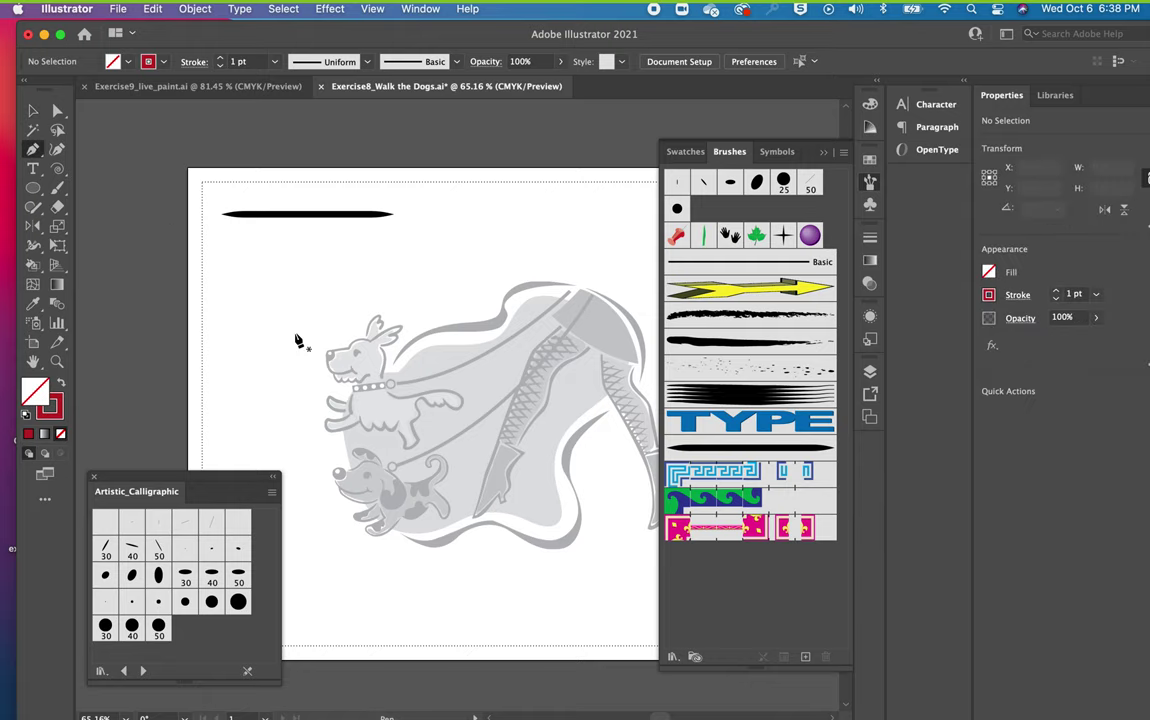
{"action": "left_click_drag", "start_coordinate": [295, 300], "coordinate": [575, 244]}
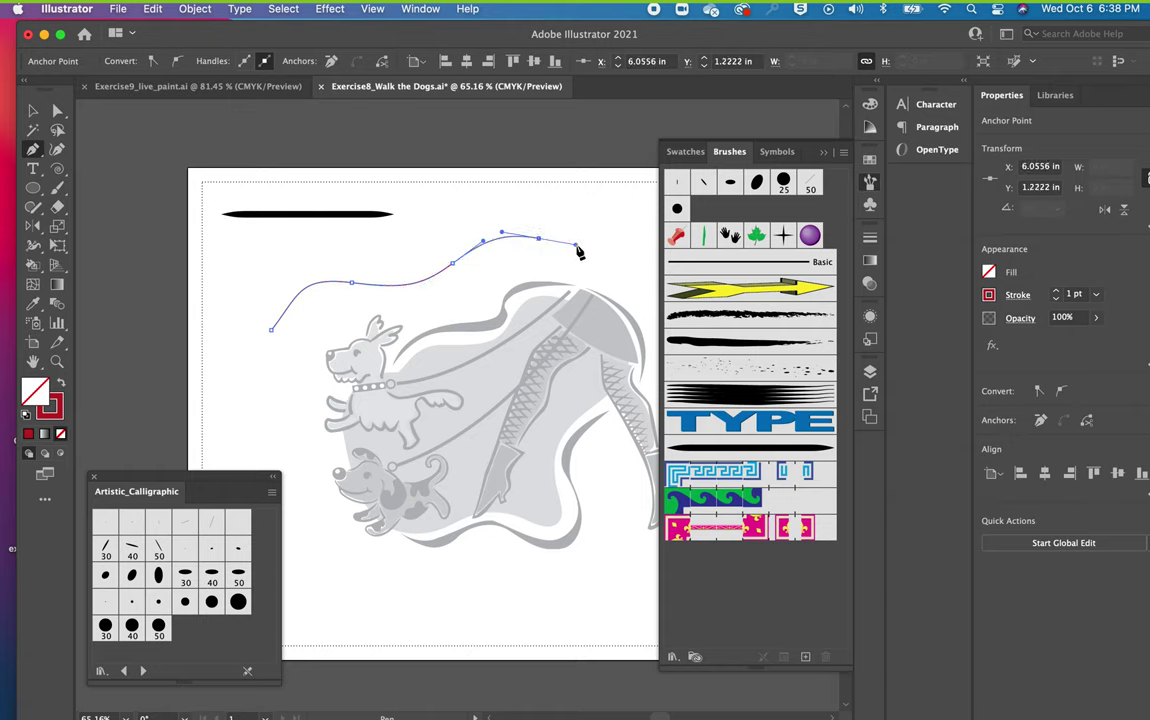
{"action": "left_click", "coordinate": [682, 446]}
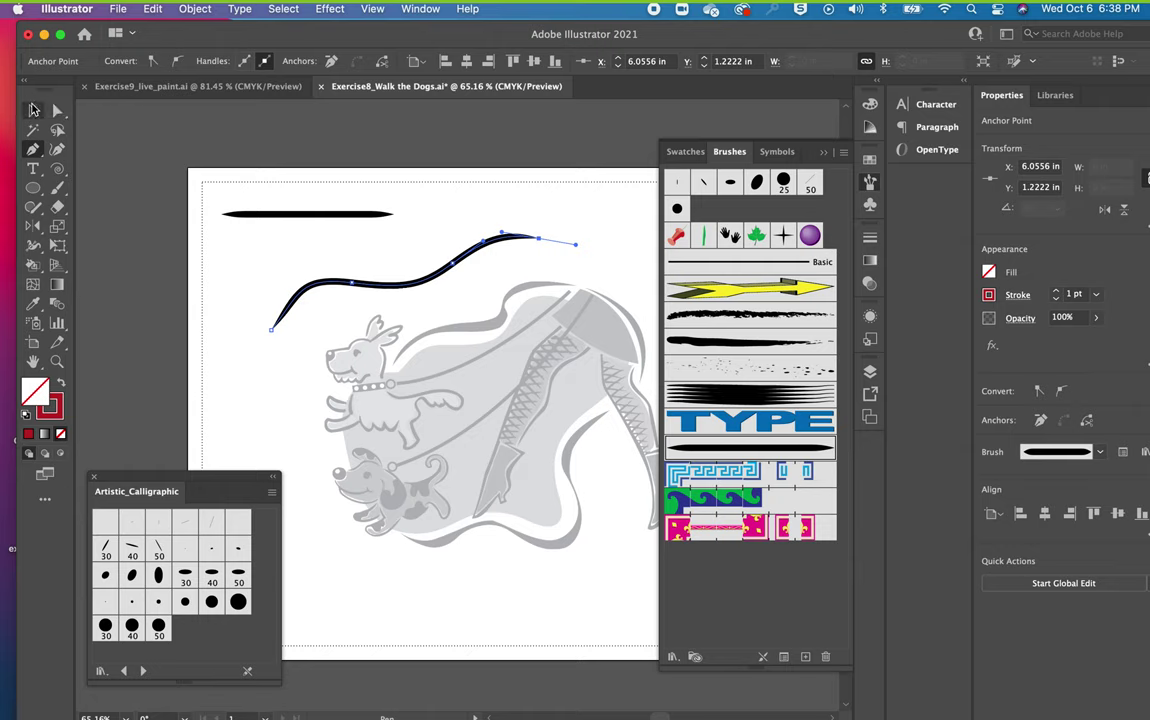
Try the Red Push Pin, Grass Blade and Handprints brushes, ending on Grape Leaf.
{"action": "left_click", "coordinate": [677, 236]}
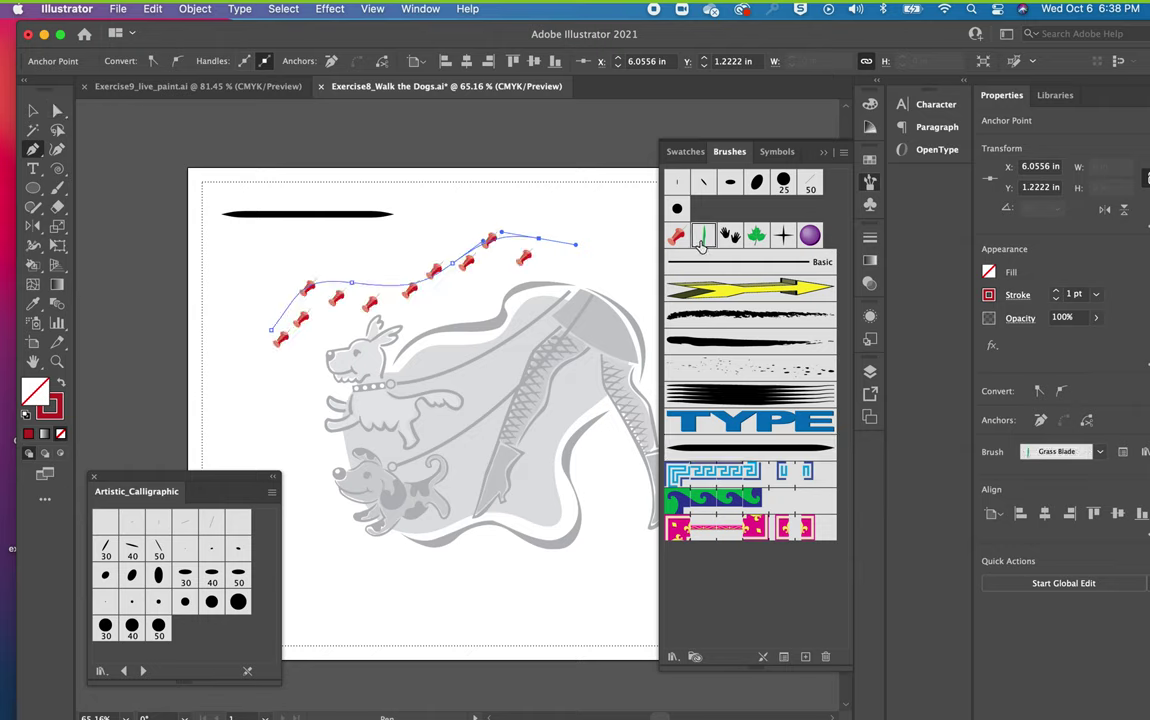
{"action": "left_click", "coordinate": [702, 238]}
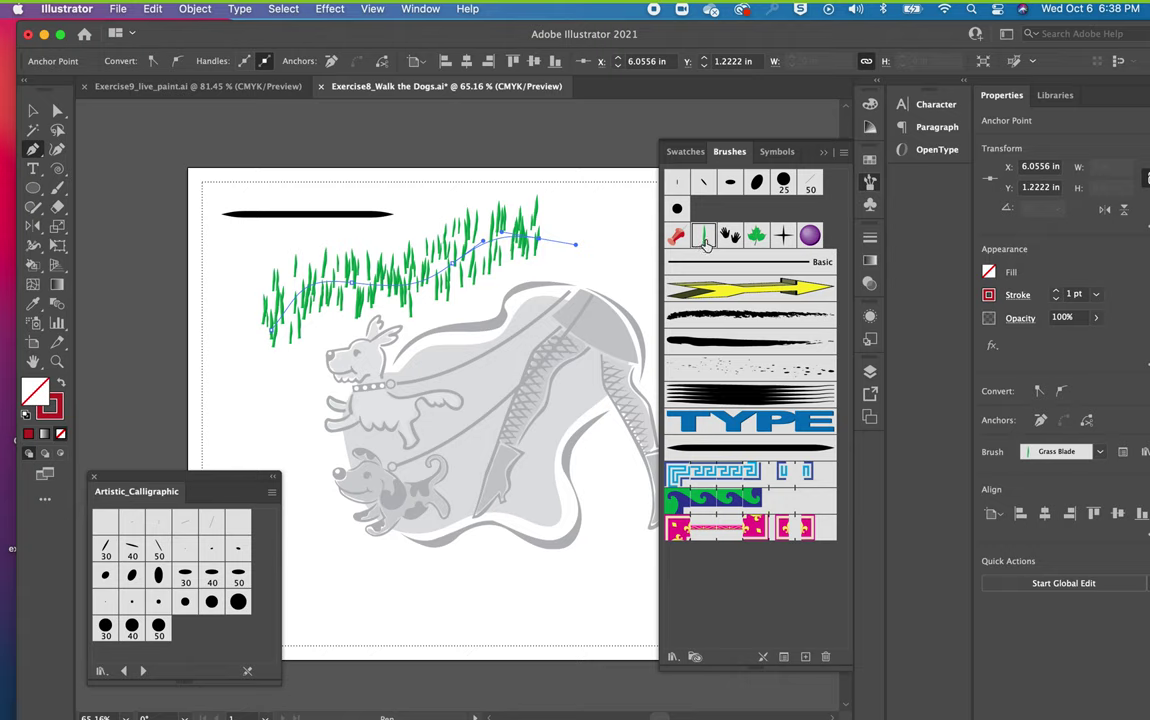
{"action": "left_click", "coordinate": [730, 236]}
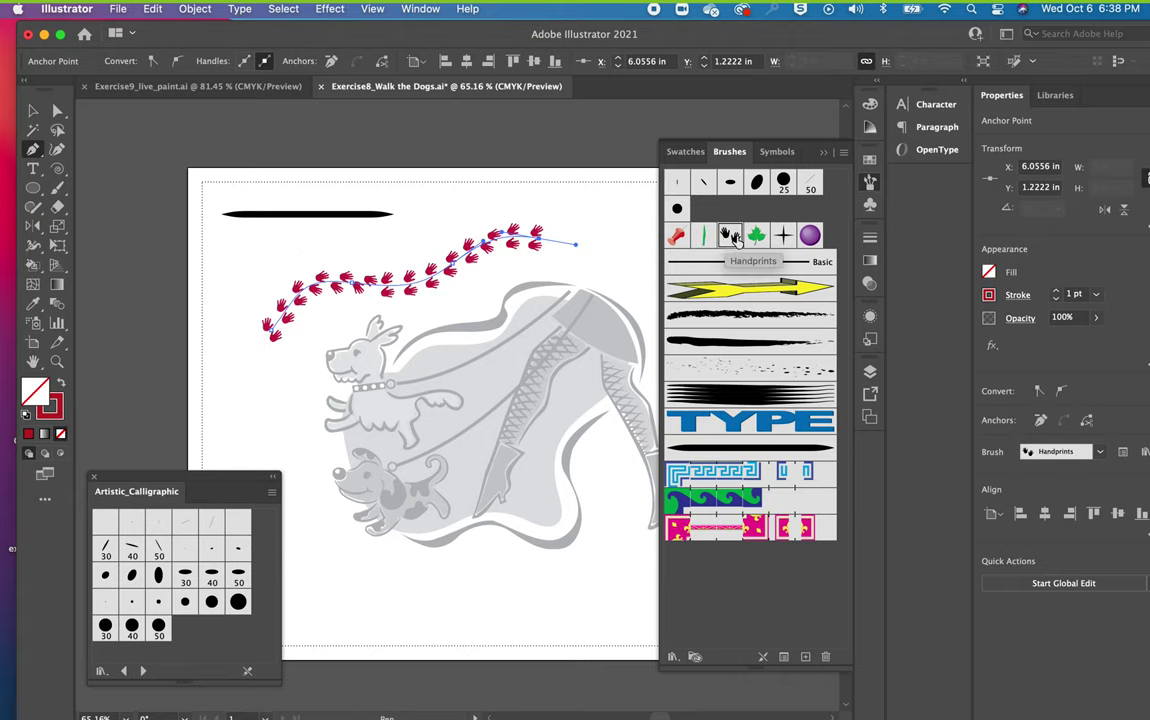
{"action": "left_click", "coordinate": [756, 237]}
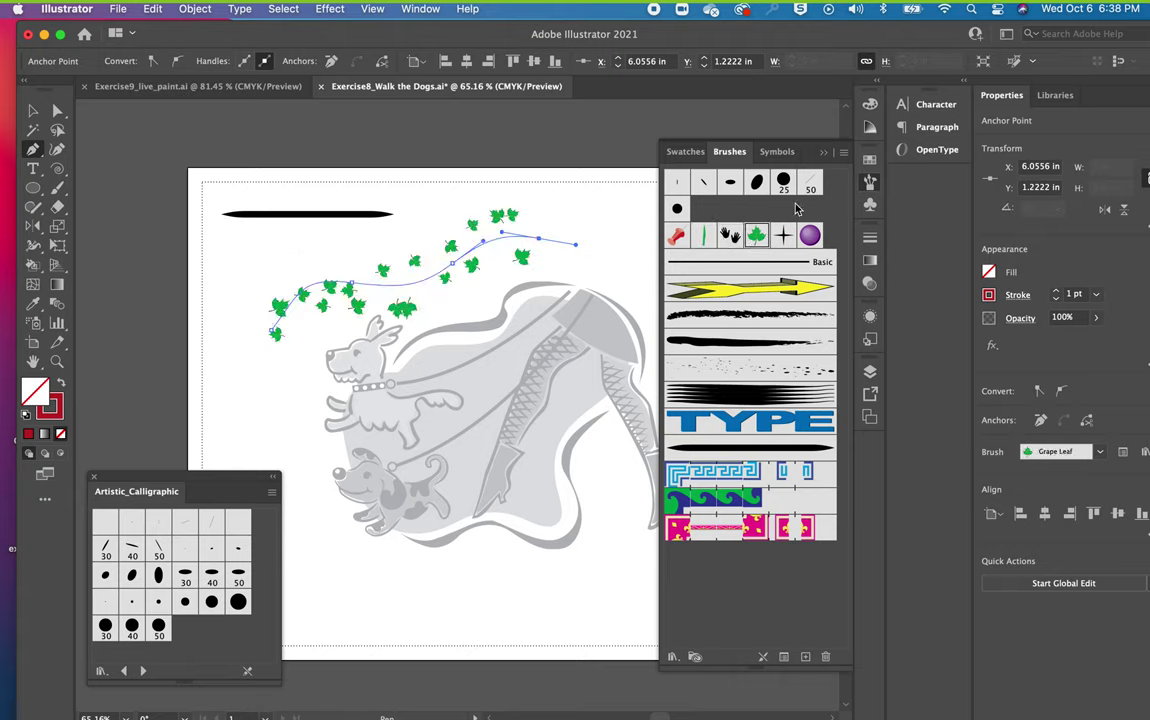
{"action": "left_click", "coordinate": [843, 155]}
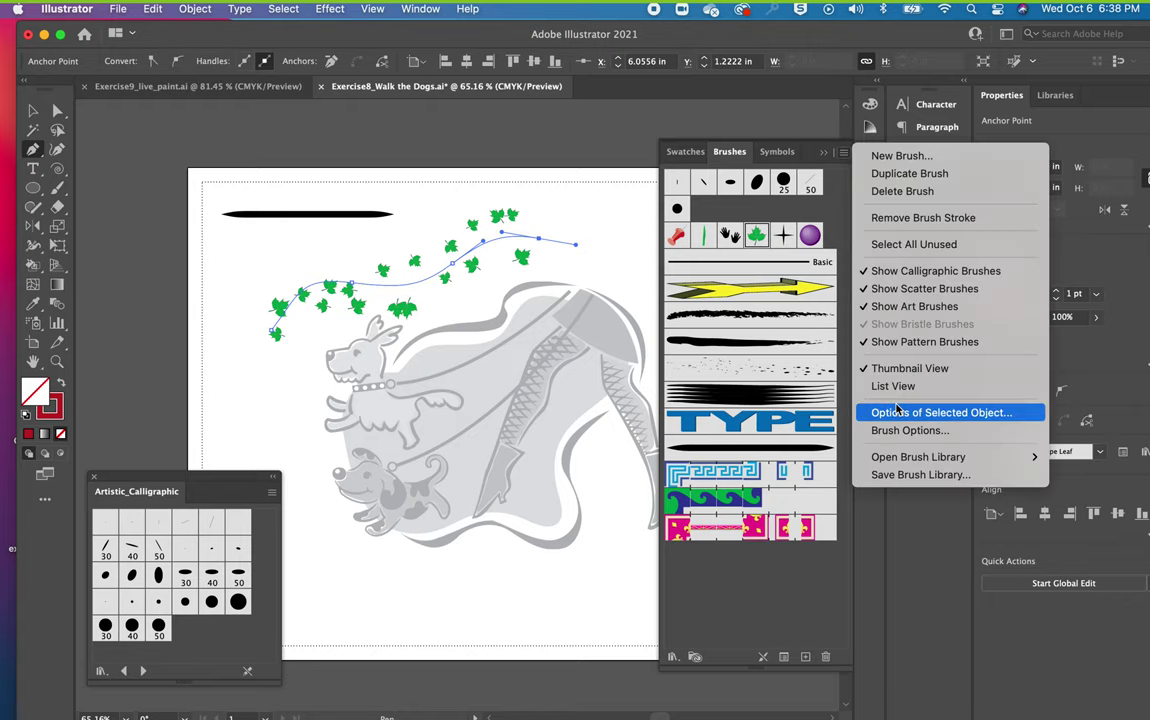
Load the Borders_Geometric library and give the path an orange-and-yellow triangle border.
{"action": "mouse_move", "coordinate": [905, 459]}
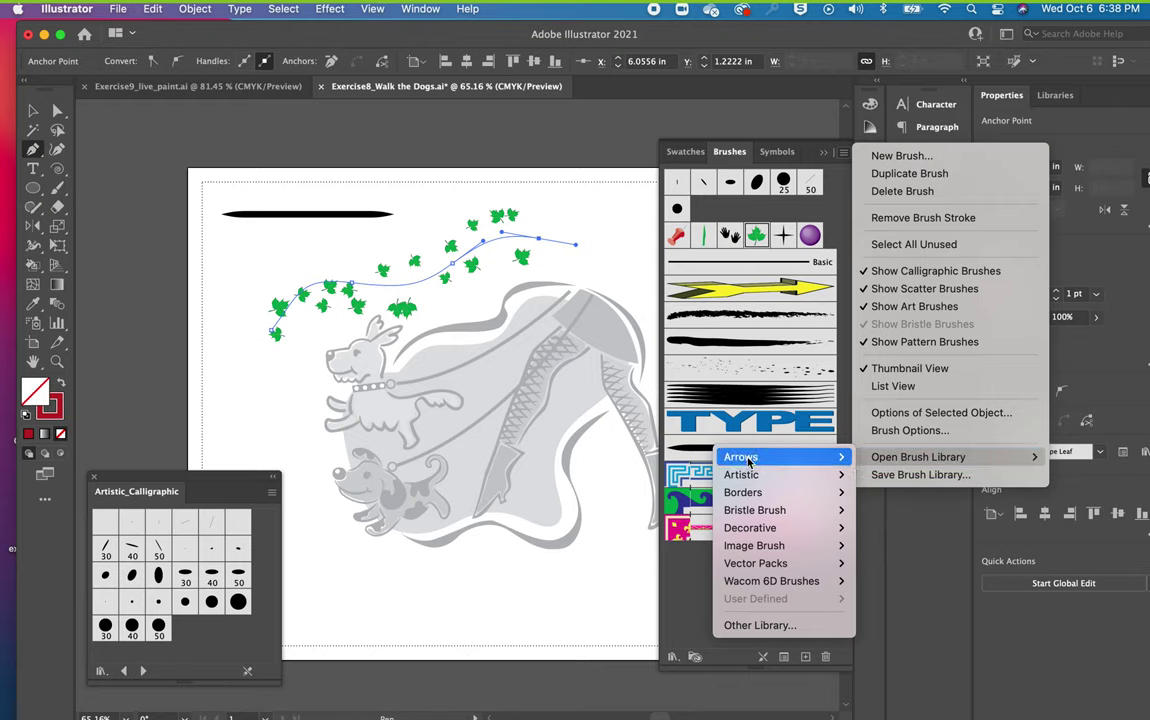
{"action": "mouse_move", "coordinate": [751, 463]}
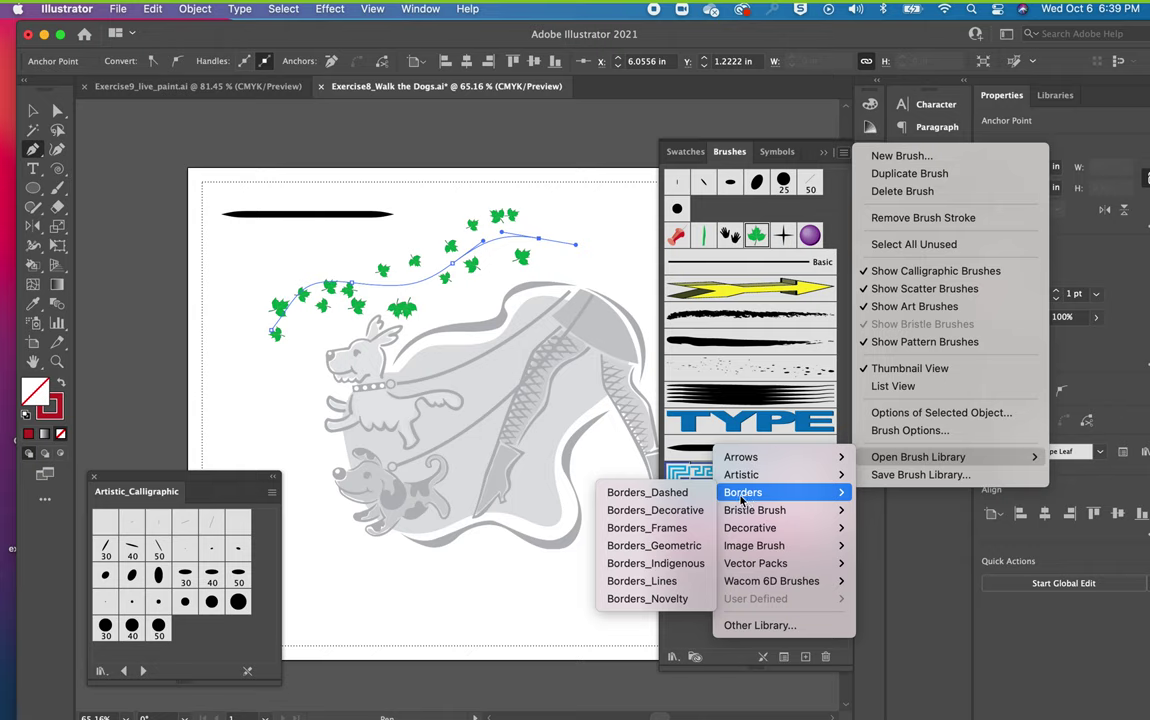
{"action": "left_click", "coordinate": [690, 553]}
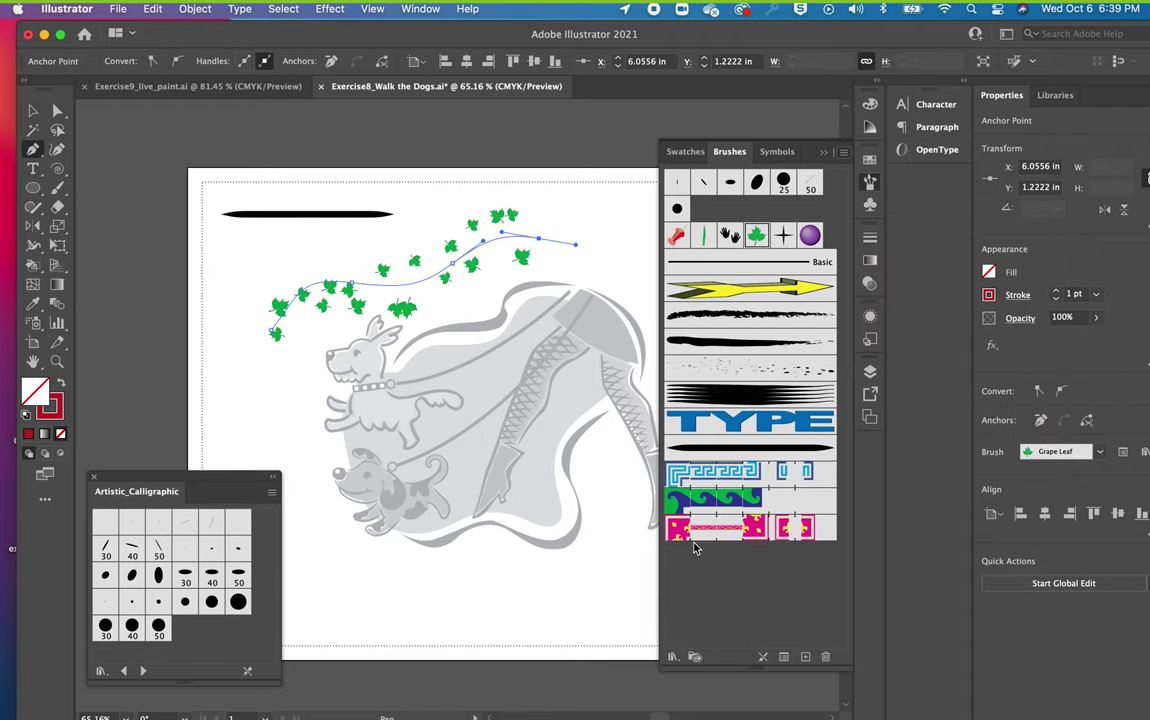
{"action": "mouse_move", "coordinate": [192, 482]}
{"action": "left_mouse_down"}
{"action": "mouse_move", "coordinate": [210, 252]}
{"action": "mouse_move", "coordinate": [162, 182]}
{"action": "mouse_move", "coordinate": [189, 121]}
{"action": "left_mouse_up"}
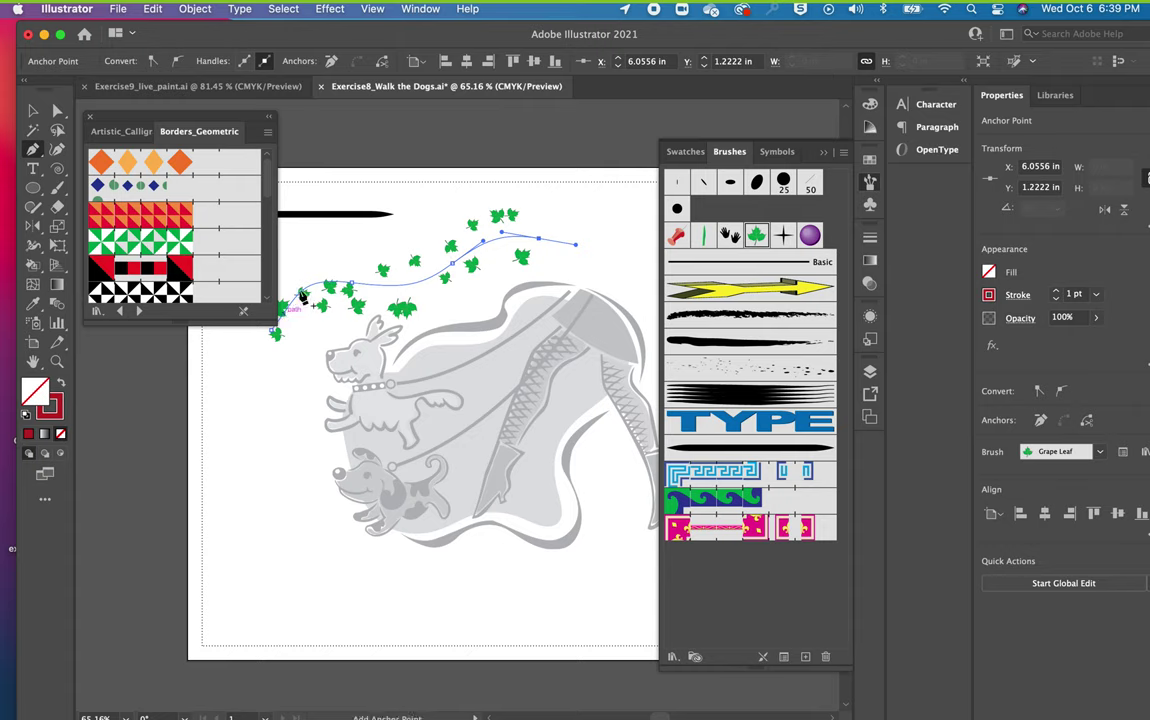
{"action": "left_click", "coordinate": [180, 216]}
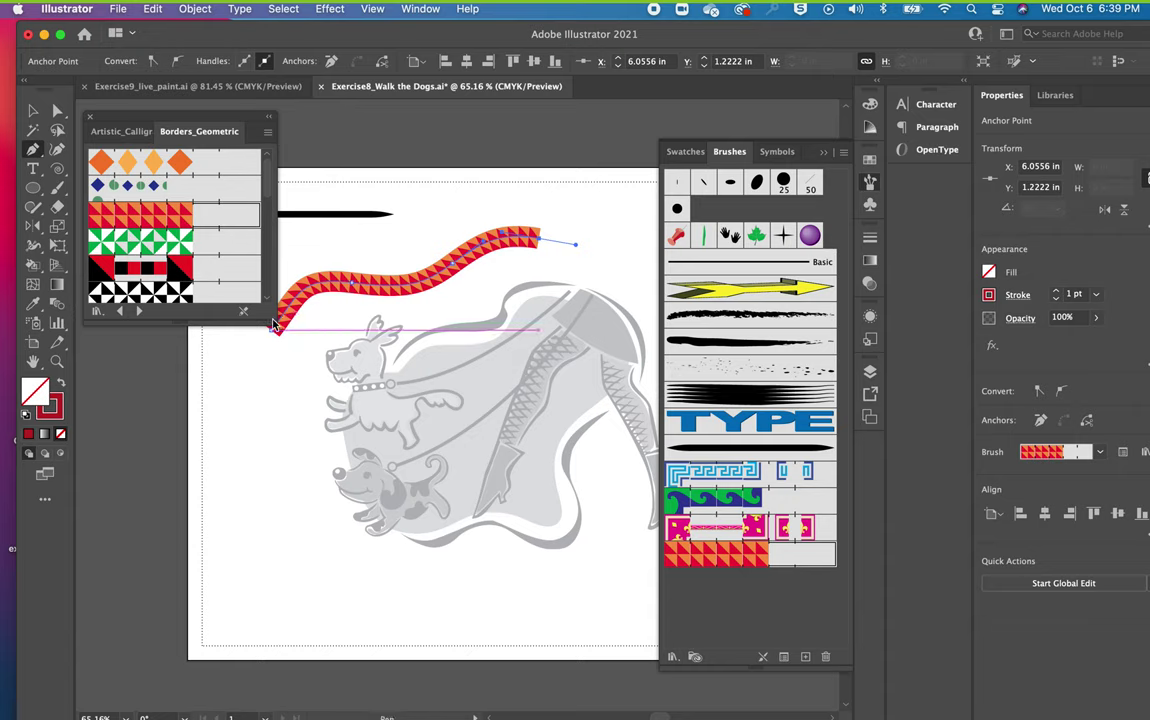
{"action": "left_click_drag", "start_coordinate": [236, 318], "coordinate": [231, 598]}
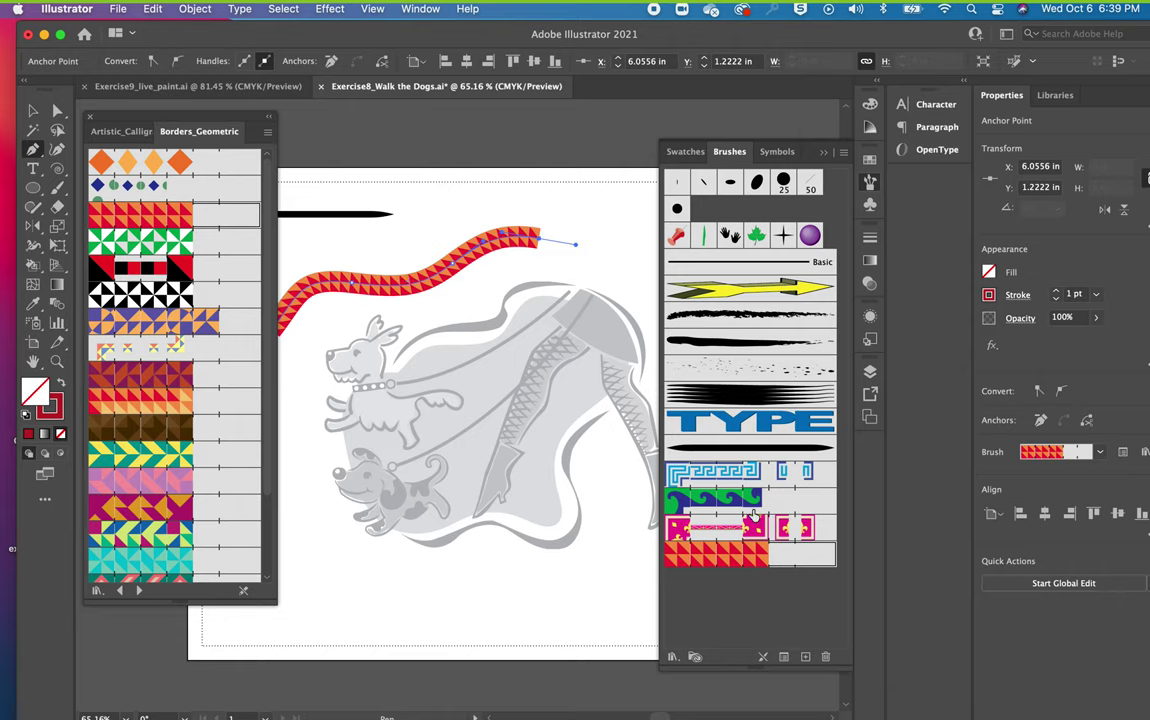
{"action": "left_click", "coordinate": [175, 349]}
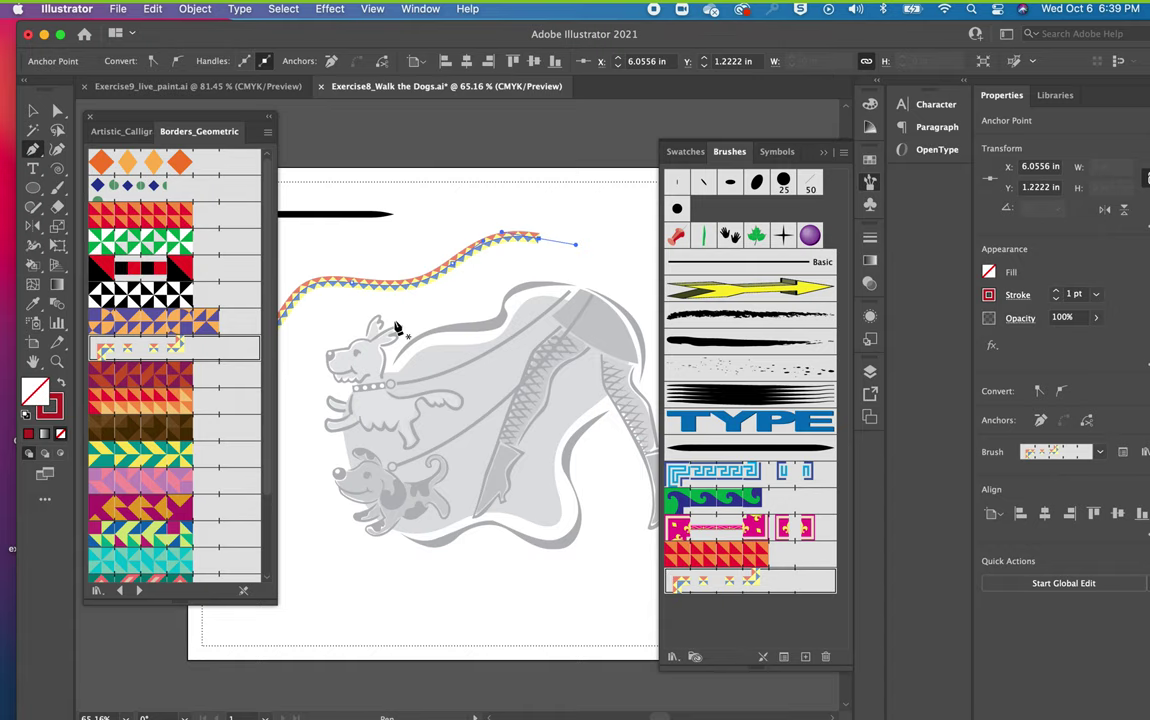
Close the Borders_Geometric library and show the Symbols panel.
{"action": "left_click", "coordinate": [89, 116]}
{"action": "left_click", "coordinate": [706, 184]}
{"action": "left_click", "coordinate": [779, 152]}
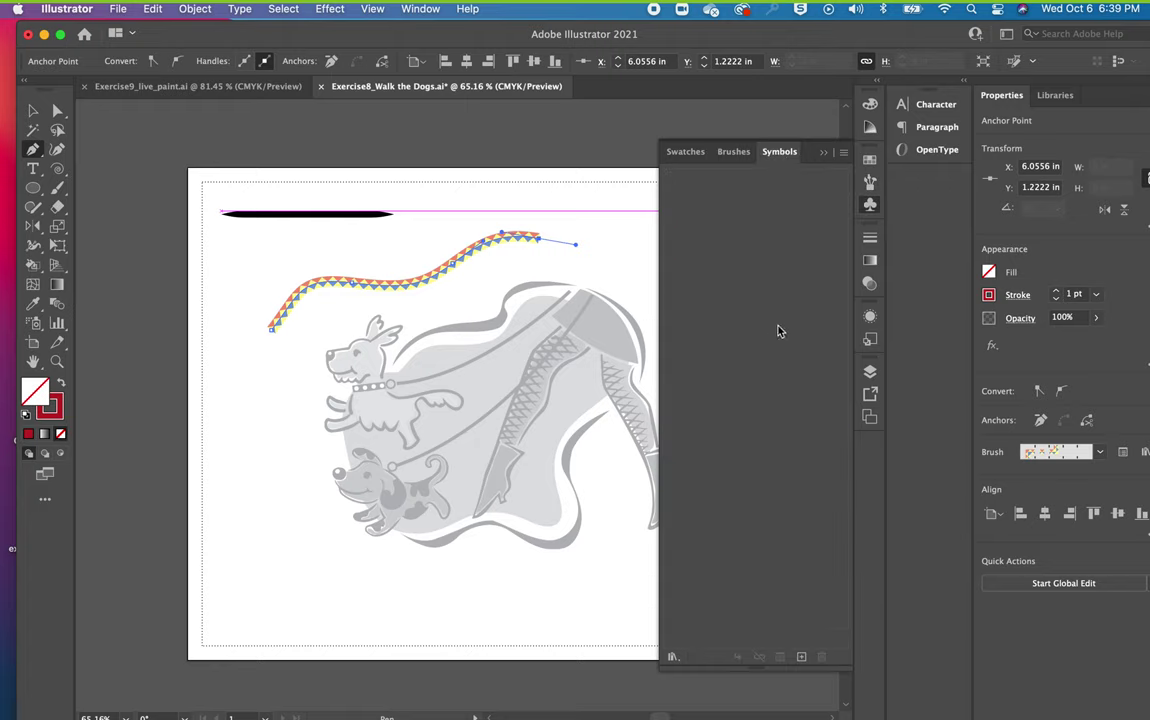
Draw a small red-filled ellipse with no outline at the artboard's lower left.
{"action": "left_click", "coordinate": [33, 188]}
{"action": "left_click_drag", "start_coordinate": [258, 558], "coordinate": [302, 594]}
{"action": "left_click", "coordinate": [60, 382]}
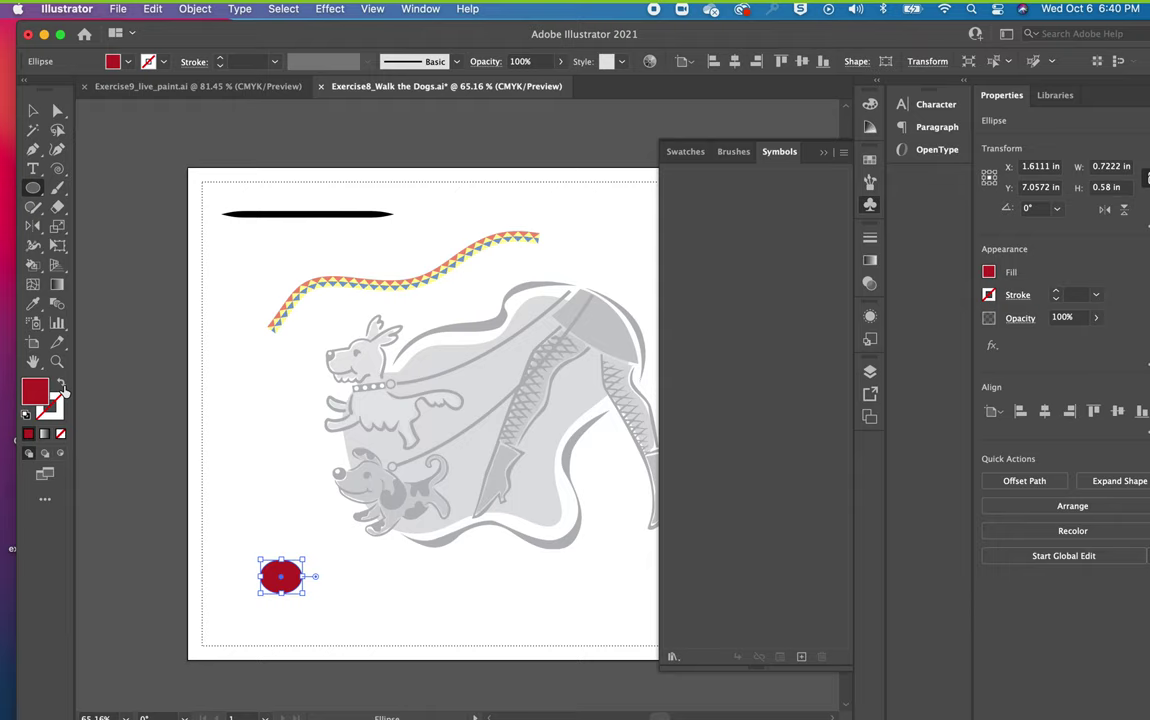
{"action": "left_click", "coordinate": [33, 110]}
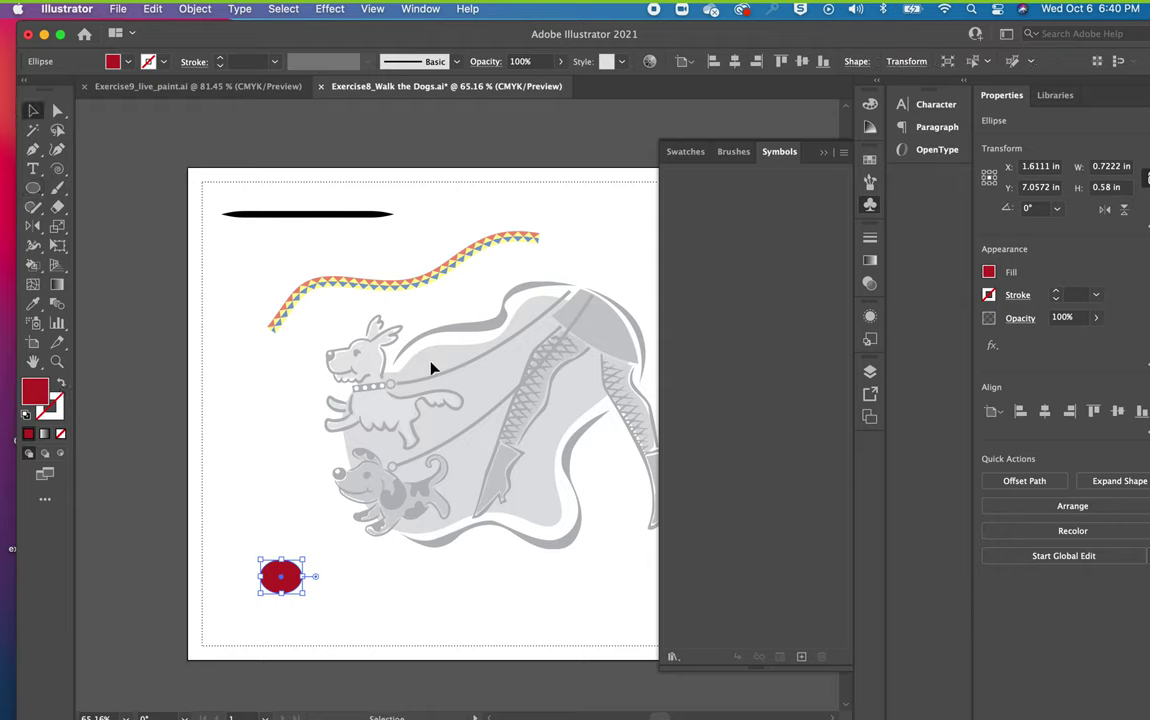
Add the red ellipse to Symbols as New Symbol with Export Type Graphic.
{"action": "left_click", "coordinate": [801, 658]}
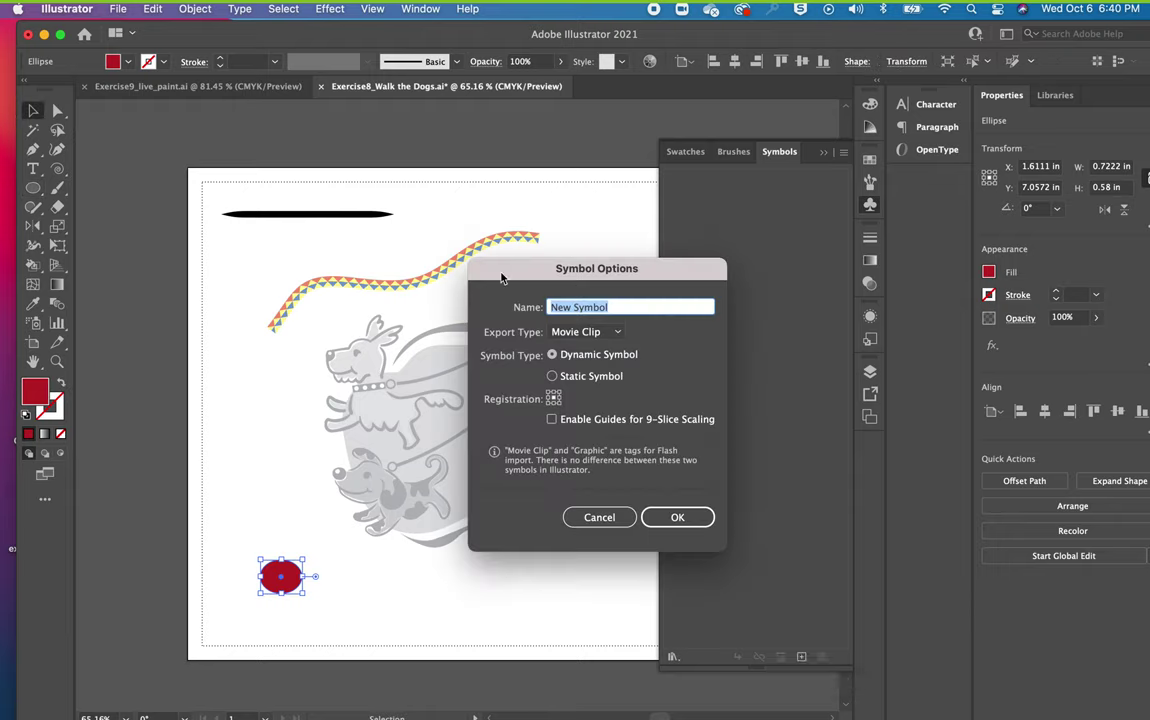
{"action": "left_click", "coordinate": [599, 517]}
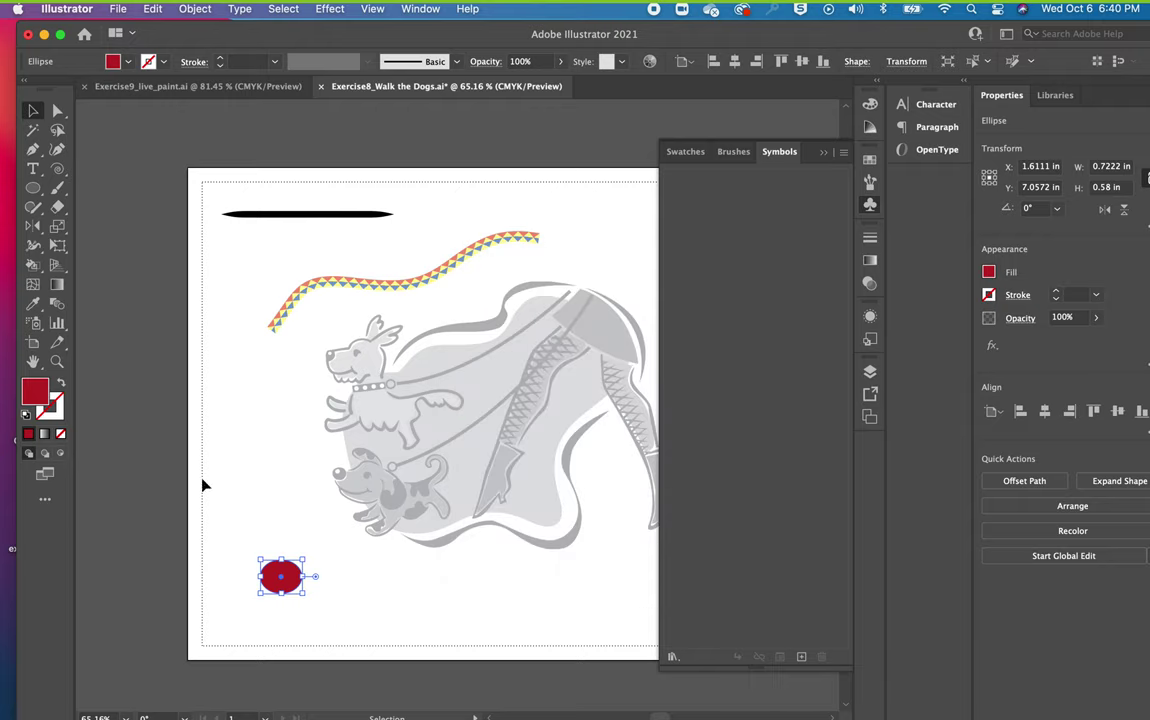
{"action": "left_click_drag", "start_coordinate": [283, 577], "coordinate": [743, 548]}
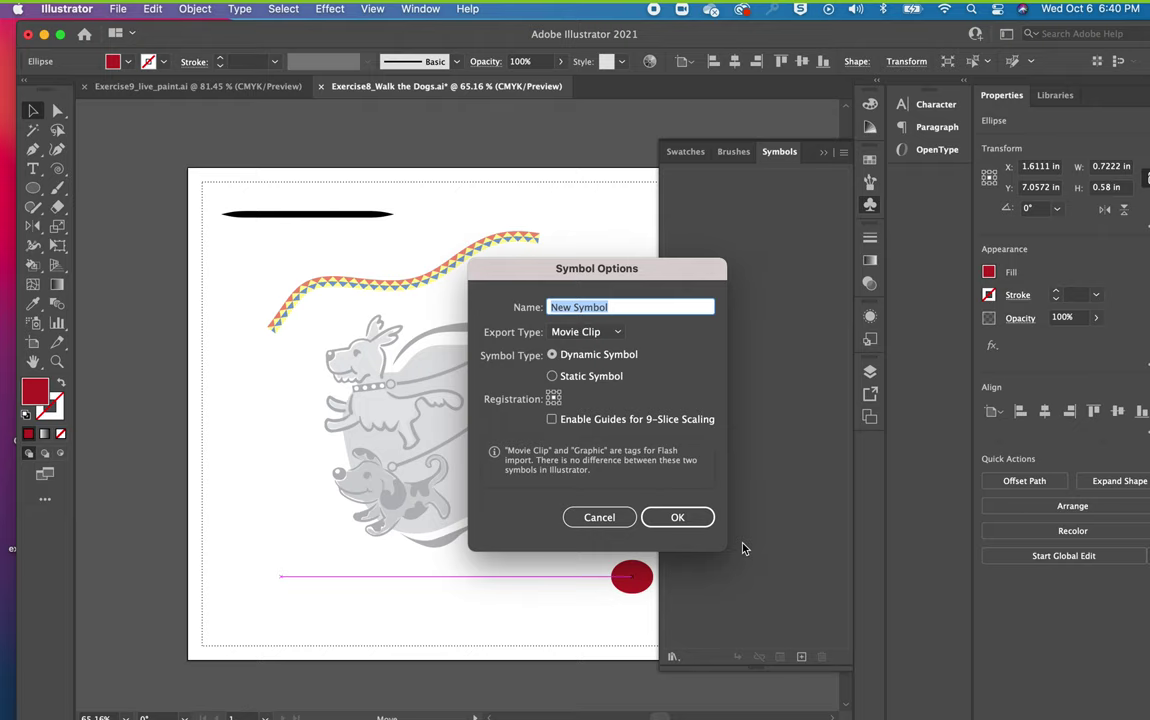
{"action": "left_click", "coordinate": [592, 334]}
{"action": "left_click", "coordinate": [603, 368]}
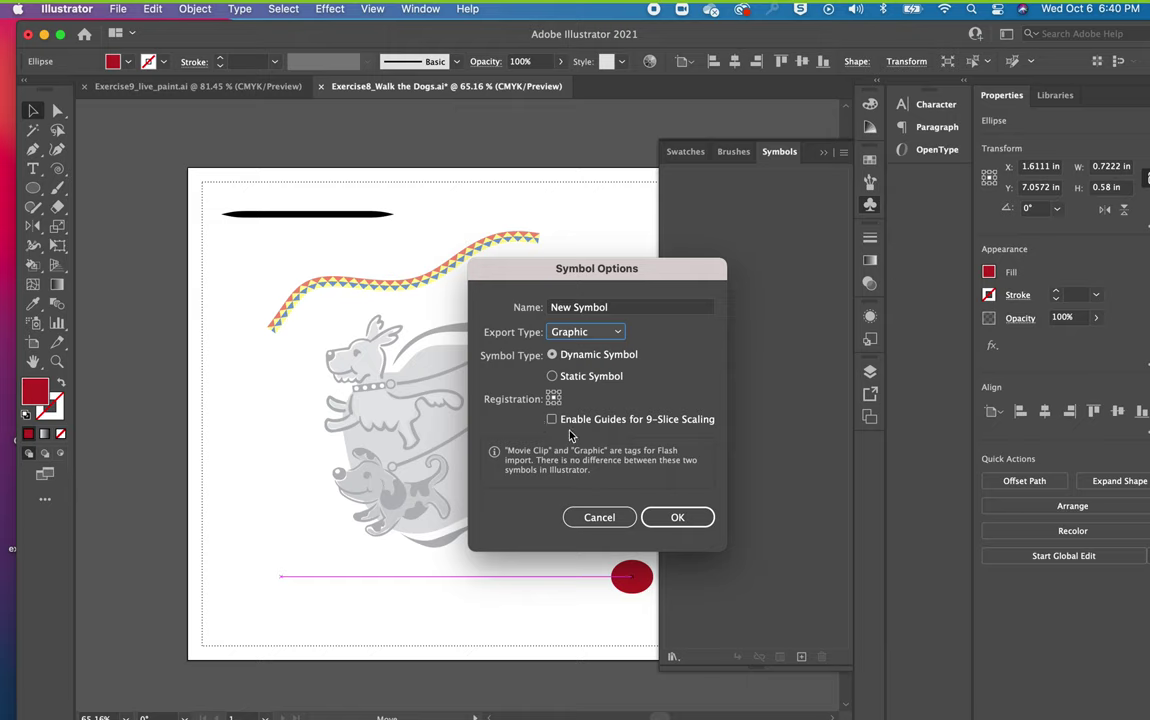
{"action": "left_click", "coordinate": [672, 517]}
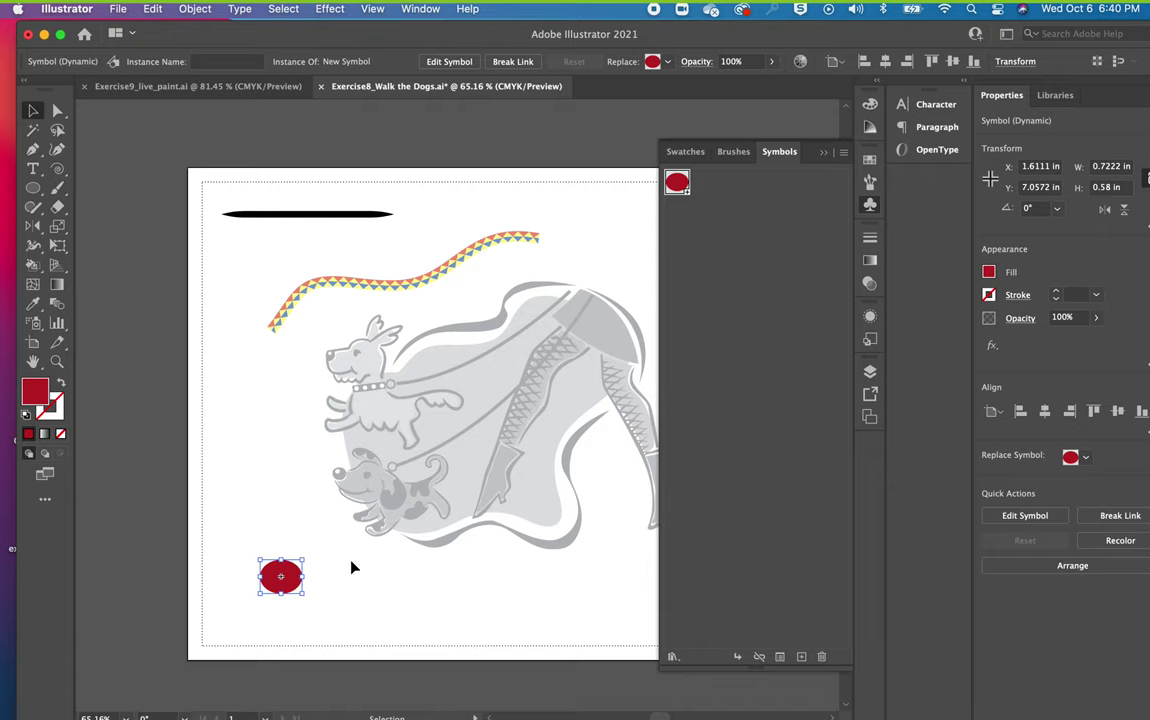
Replace the original red ellipse instance with four staggered instances near the artboard bottom, then select them.
{"action": "key", "text": "Delete"}
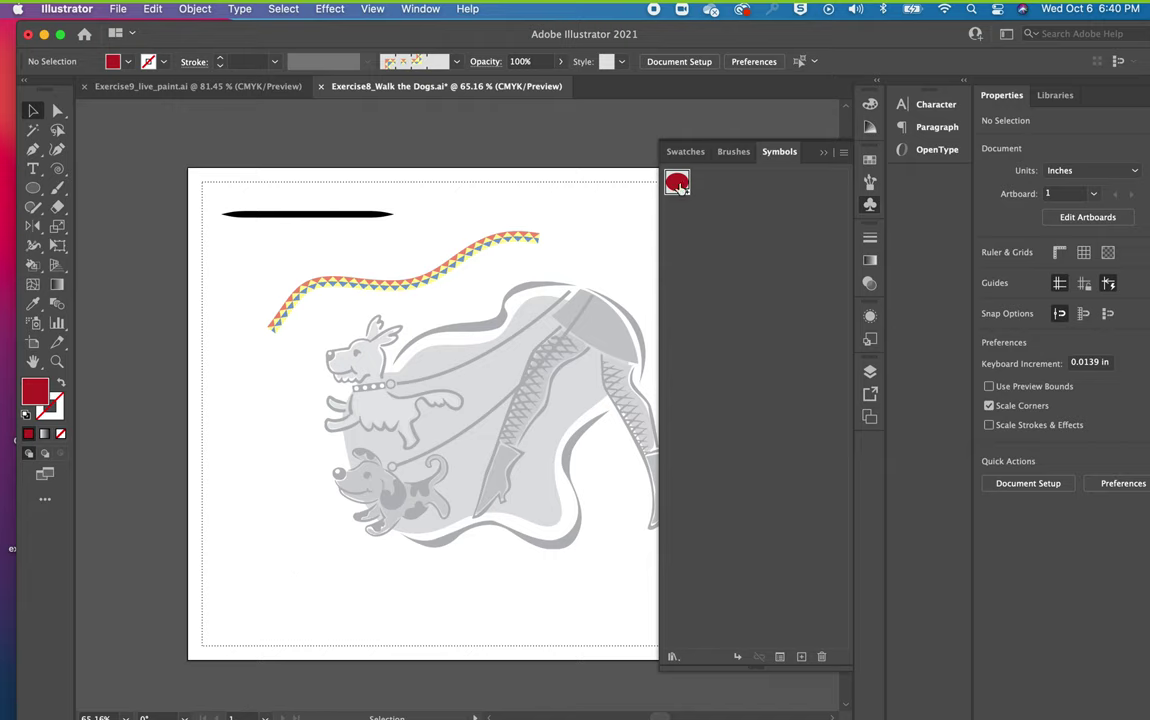
{"action": "left_click_drag", "start_coordinate": [680, 193], "coordinate": [314, 567]}
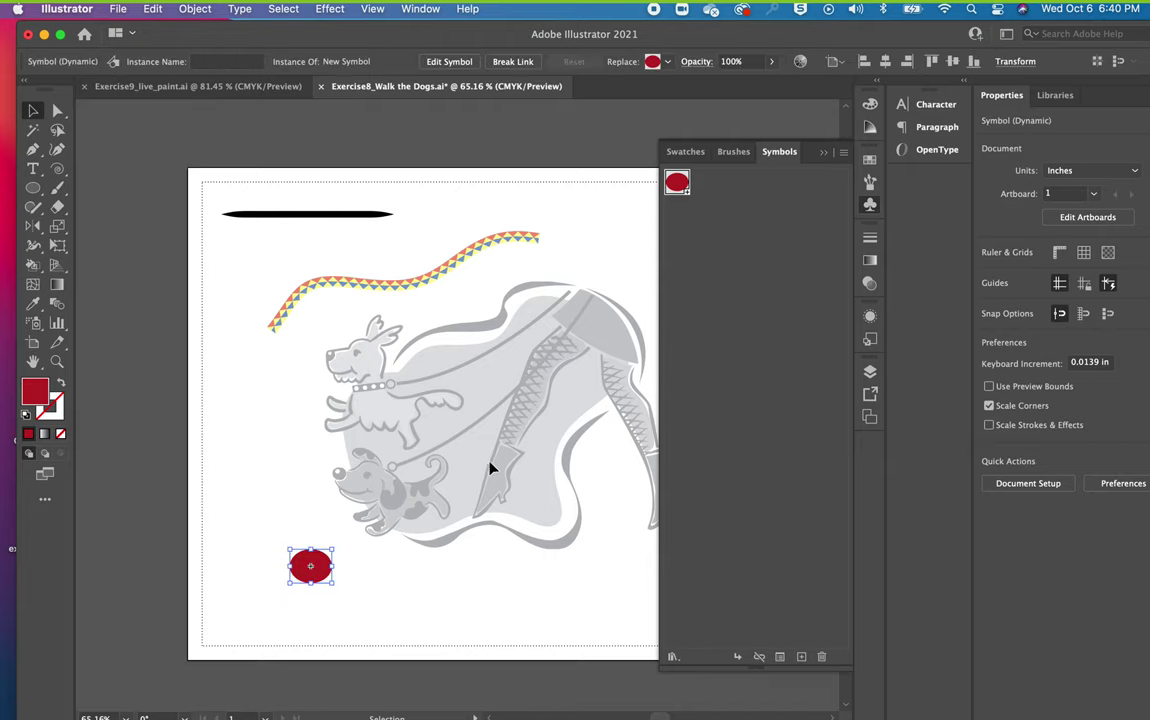
{"action": "left_click_drag", "start_coordinate": [490, 388], "coordinate": [383, 588]}
{"action": "left_click_drag", "start_coordinate": [680, 187], "coordinate": [444, 572]}
{"action": "left_click_drag", "start_coordinate": [684, 185], "coordinate": [513, 597]}
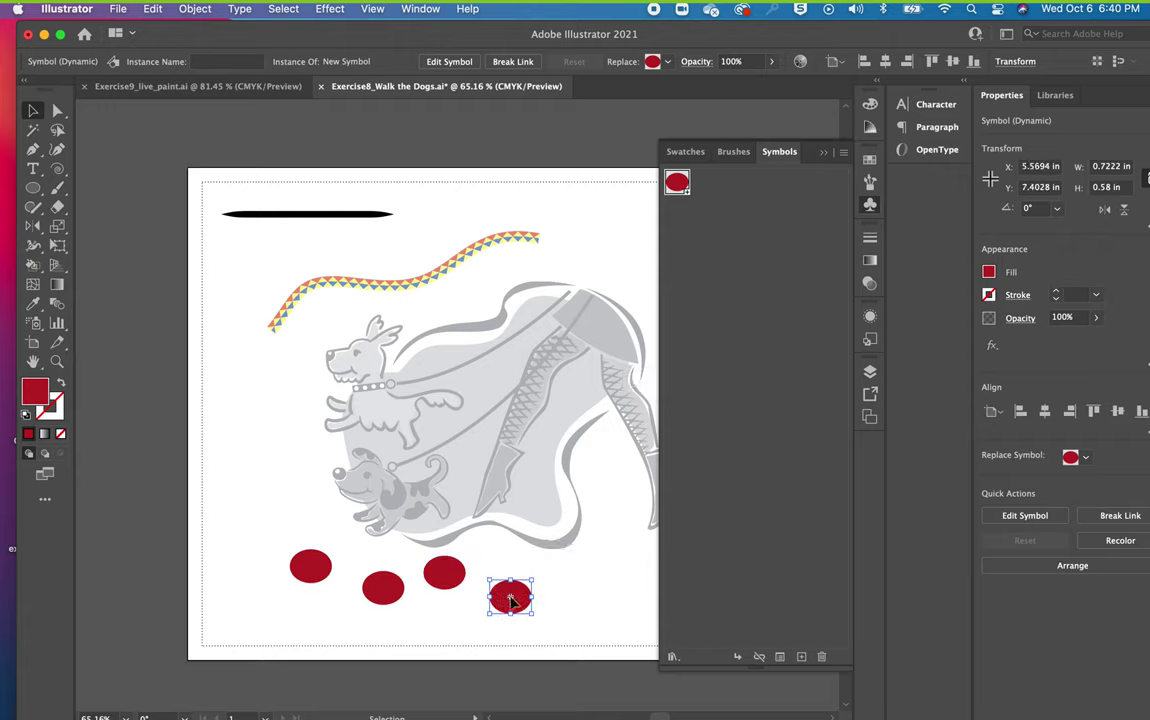
{"action": "left_click_drag", "start_coordinate": [551, 626], "coordinate": [282, 516]}
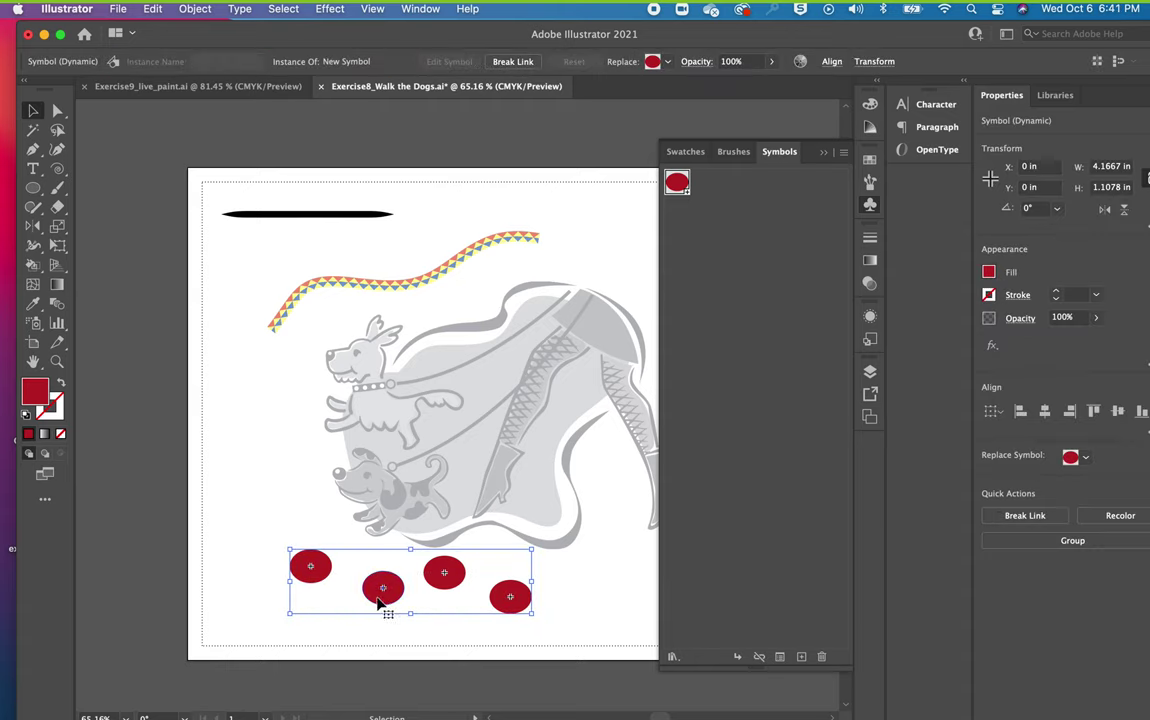
{"action": "left_click_drag", "start_coordinate": [678, 193], "coordinate": [372, 587]}
Delete the four red ellipse instances and remove the red ellipse symbol from the Symbols panel.
{"action": "key", "text": "Delete"}
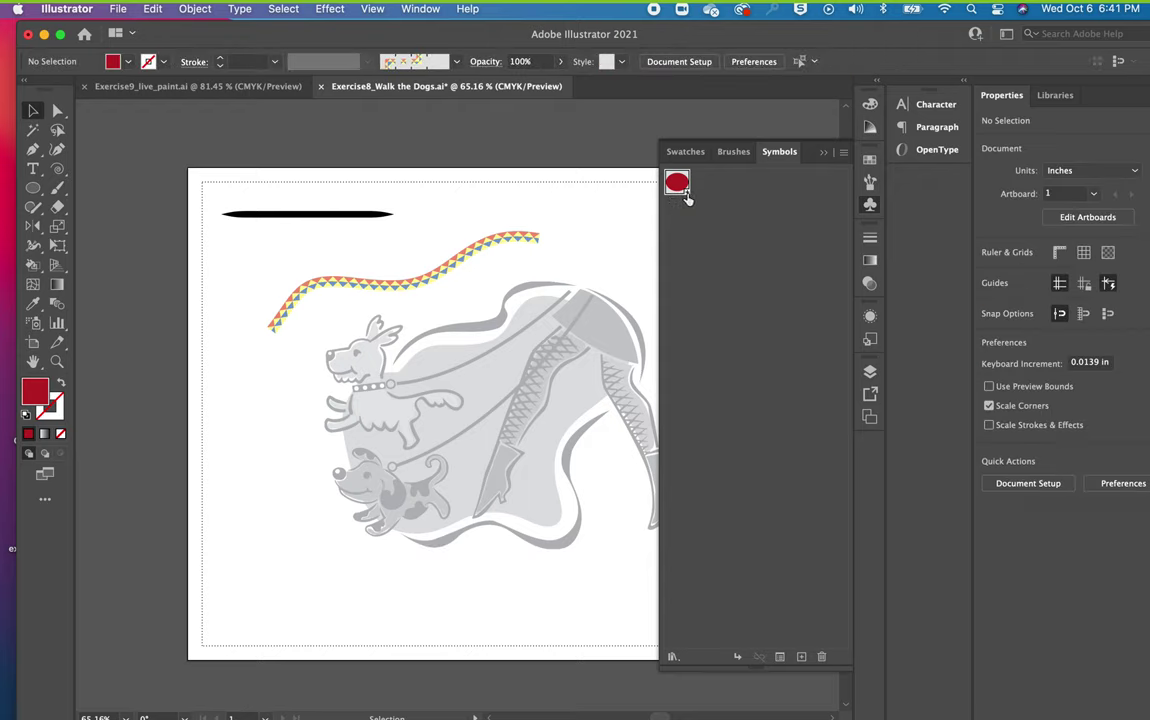
{"action": "left_click", "coordinate": [821, 657]}
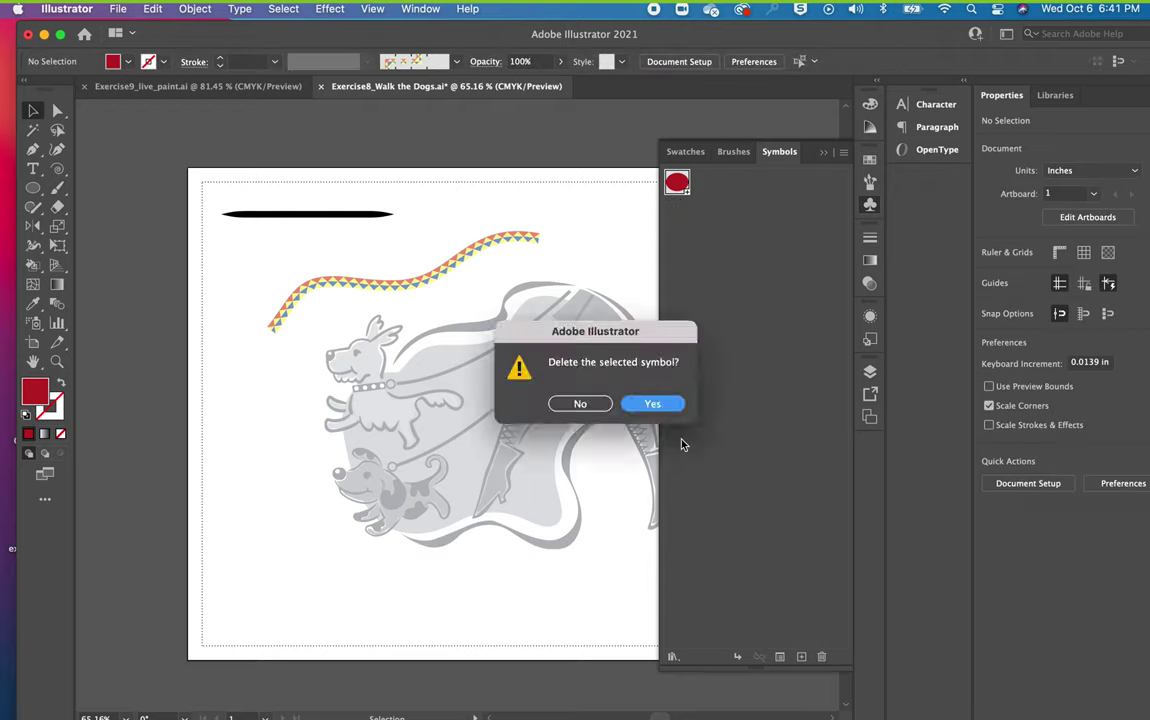
{"action": "left_click", "coordinate": [651, 406]}
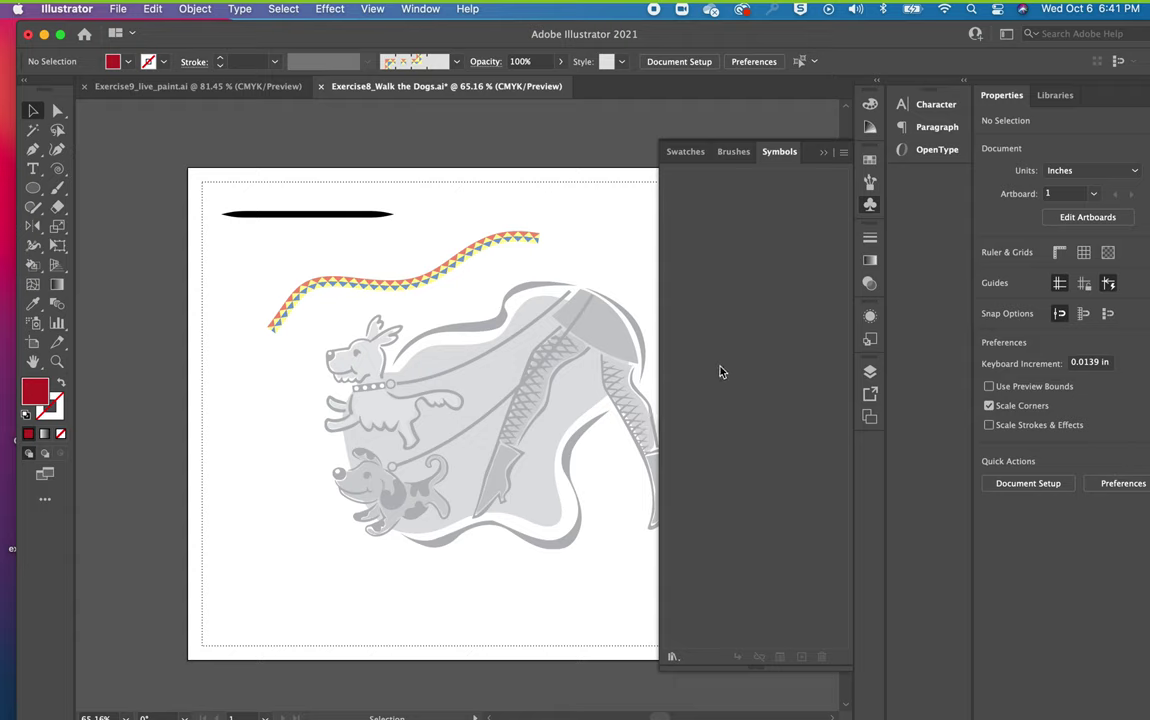
Delete the triangle-border path, leaving the black stroke over the dog artwork.
{"action": "left_click", "coordinate": [442, 266]}
{"action": "key", "text": "Delete"}
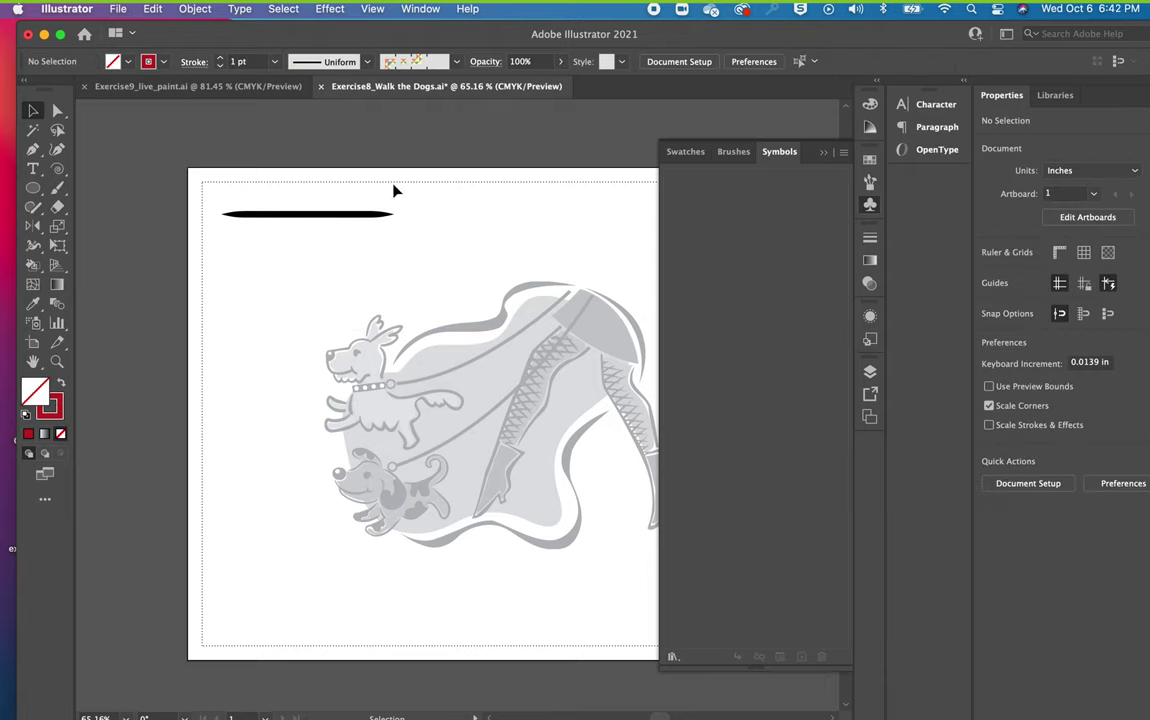
{"action": "left_click", "coordinate": [116, 10]}
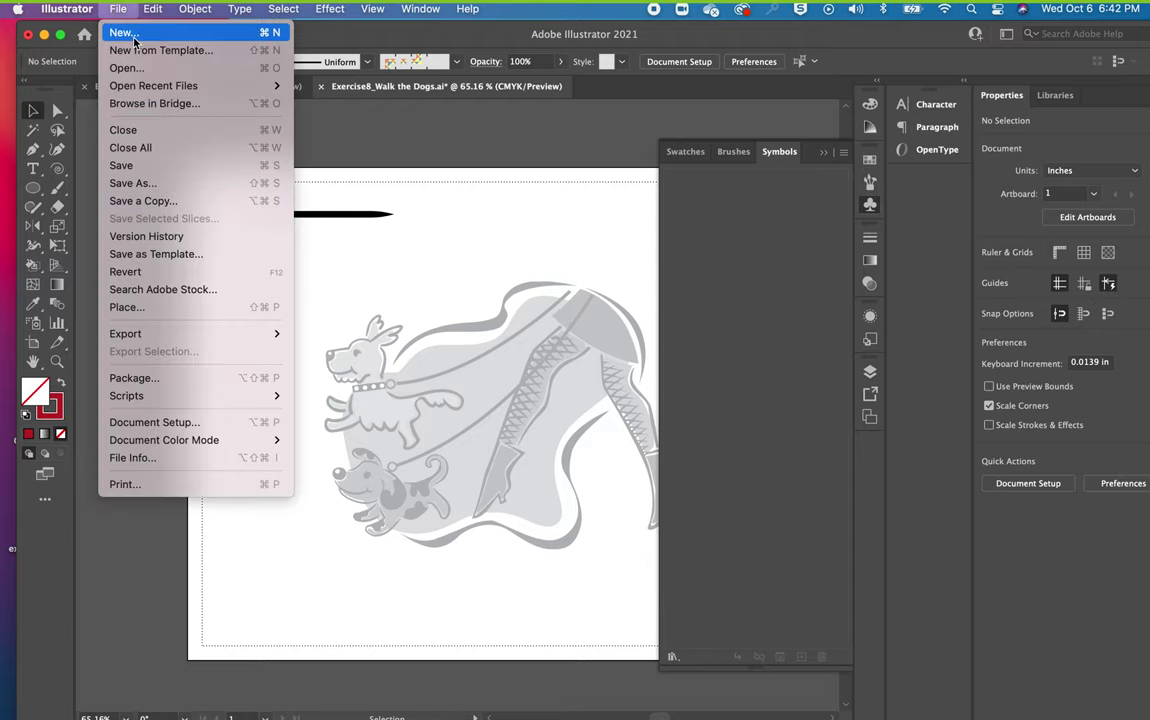
Create a new Letter-size document.
{"action": "left_click", "coordinate": [118, 9]}
{"action": "key", "text": "super+n"}
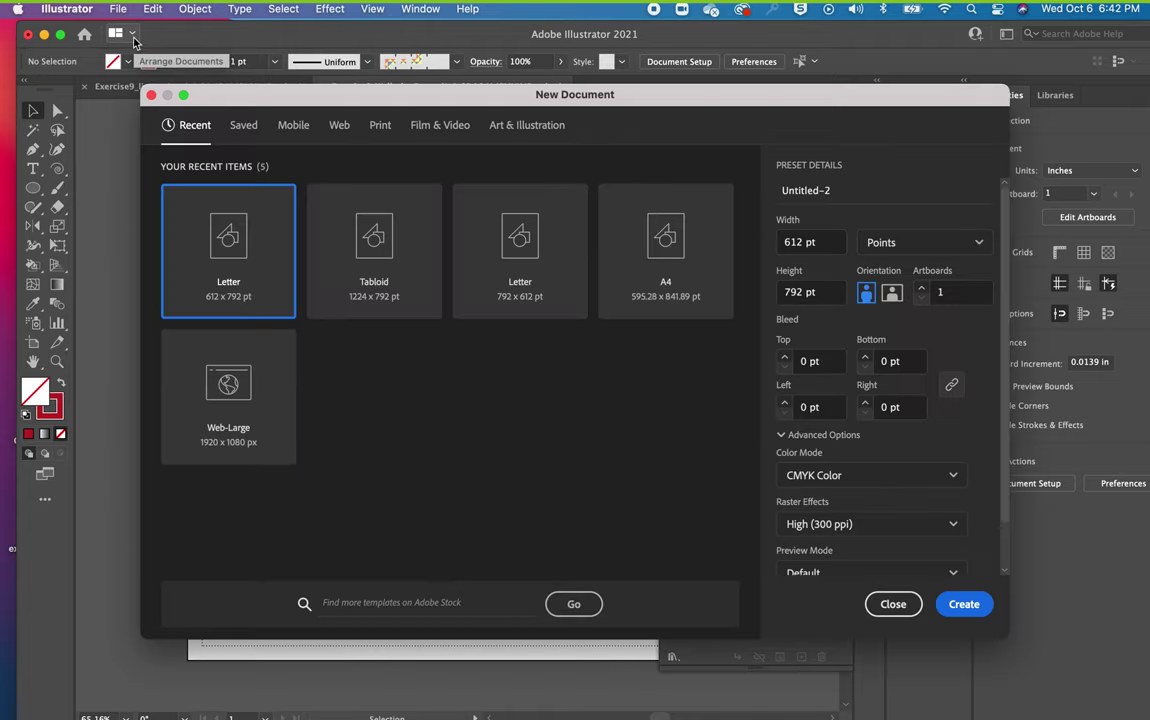
{"action": "left_click", "coordinate": [958, 605]}
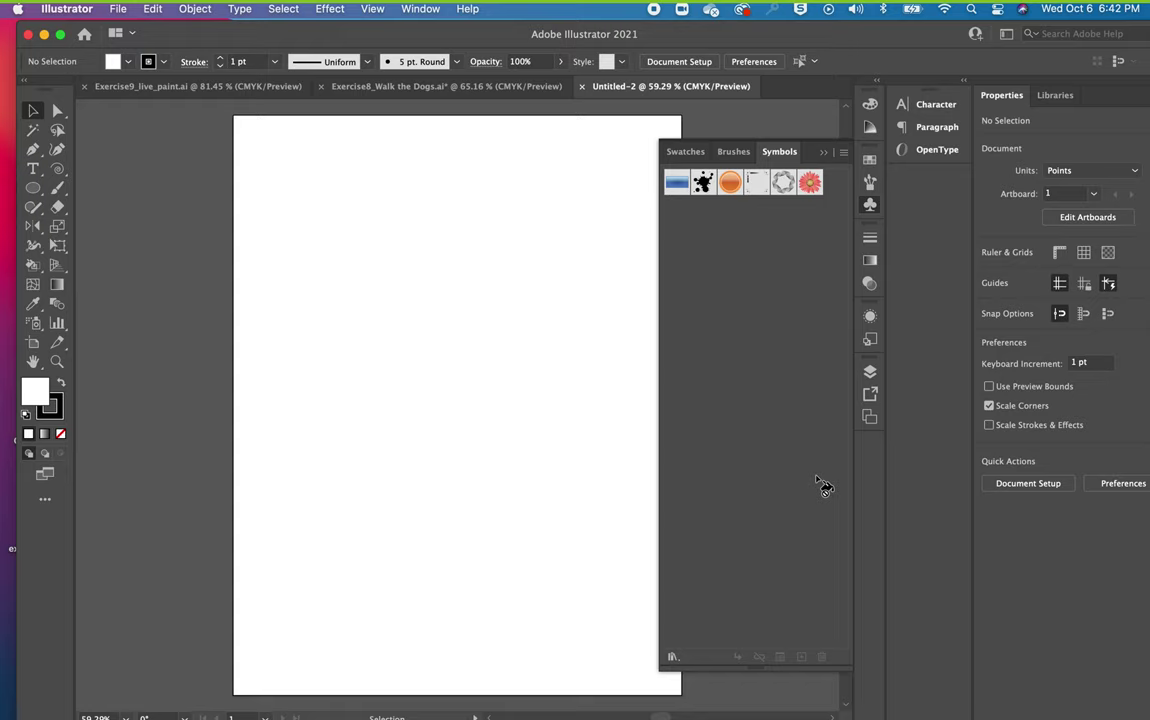
Place three Gerbera flower symbol instances on the artboard.
{"action": "left_click", "coordinate": [809, 181]}
{"action": "left_click_drag", "start_coordinate": [809, 181], "coordinate": [405, 282]}
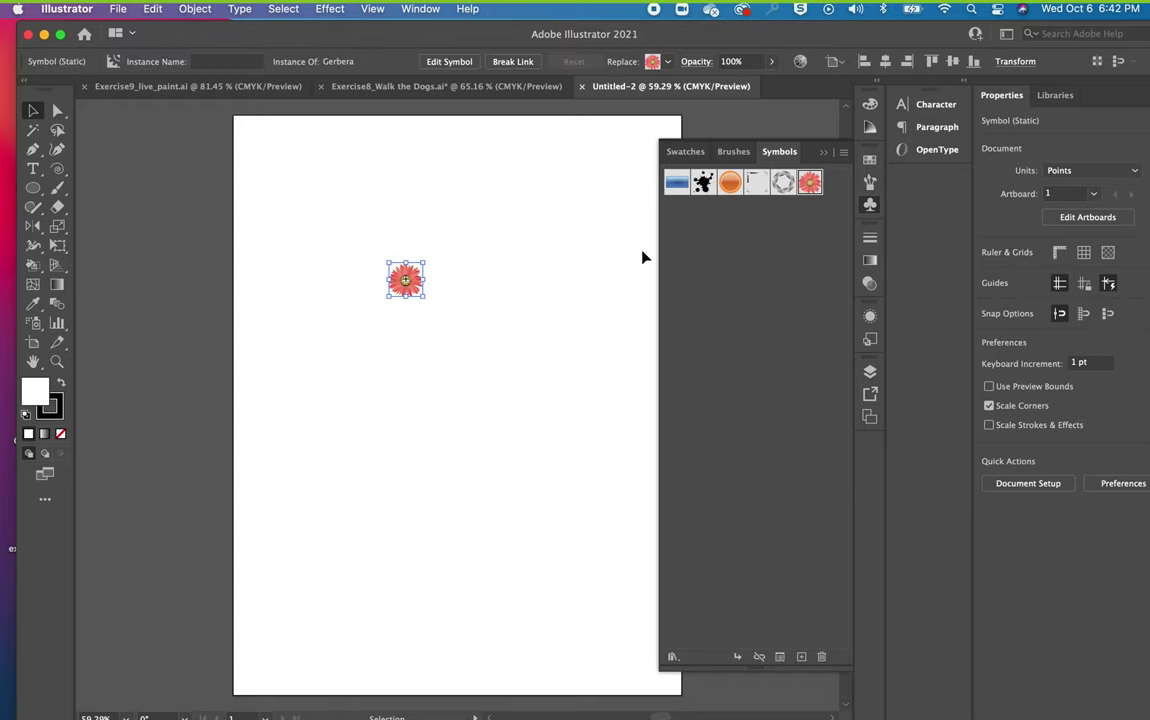
{"action": "left_click_drag", "start_coordinate": [809, 181], "coordinate": [449, 282]}
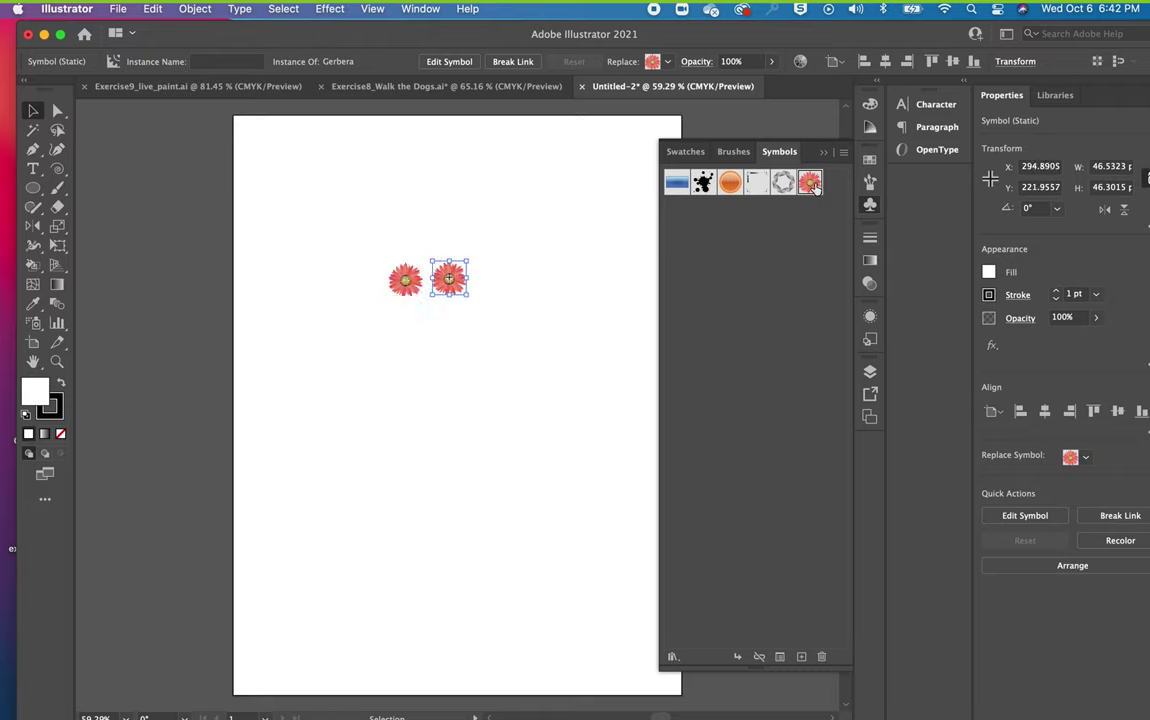
{"action": "left_click_drag", "start_coordinate": [809, 181], "coordinate": [462, 327]}
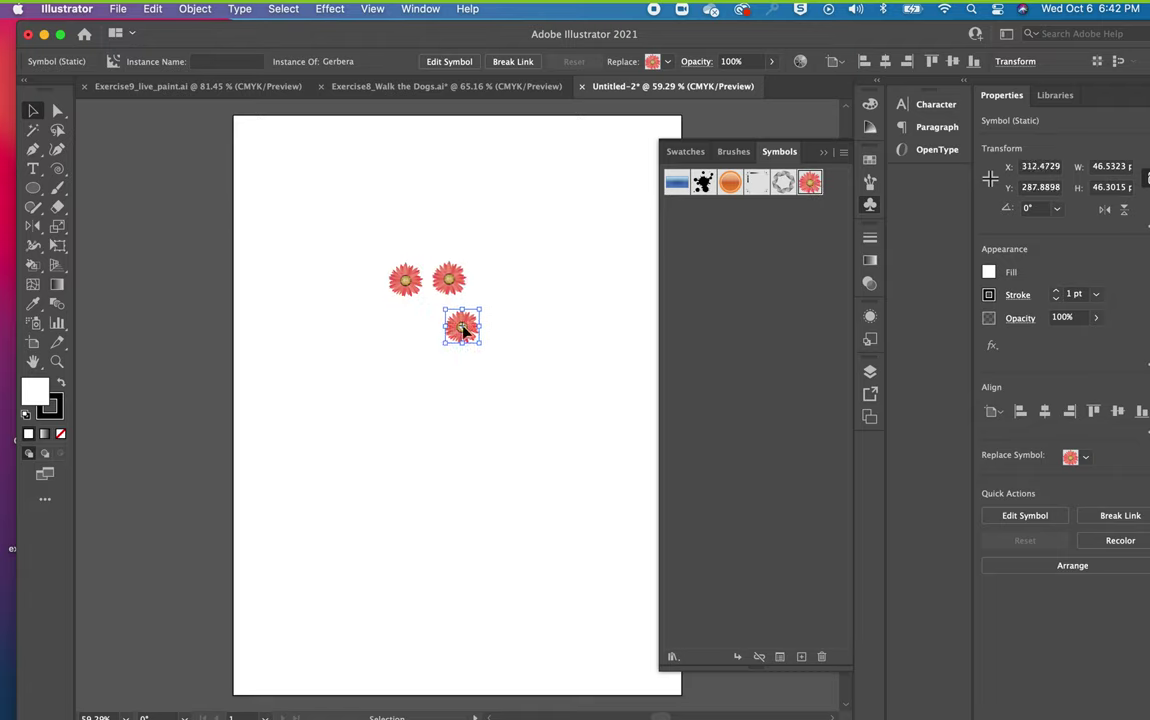
{"action": "left_click", "coordinate": [401, 249]}
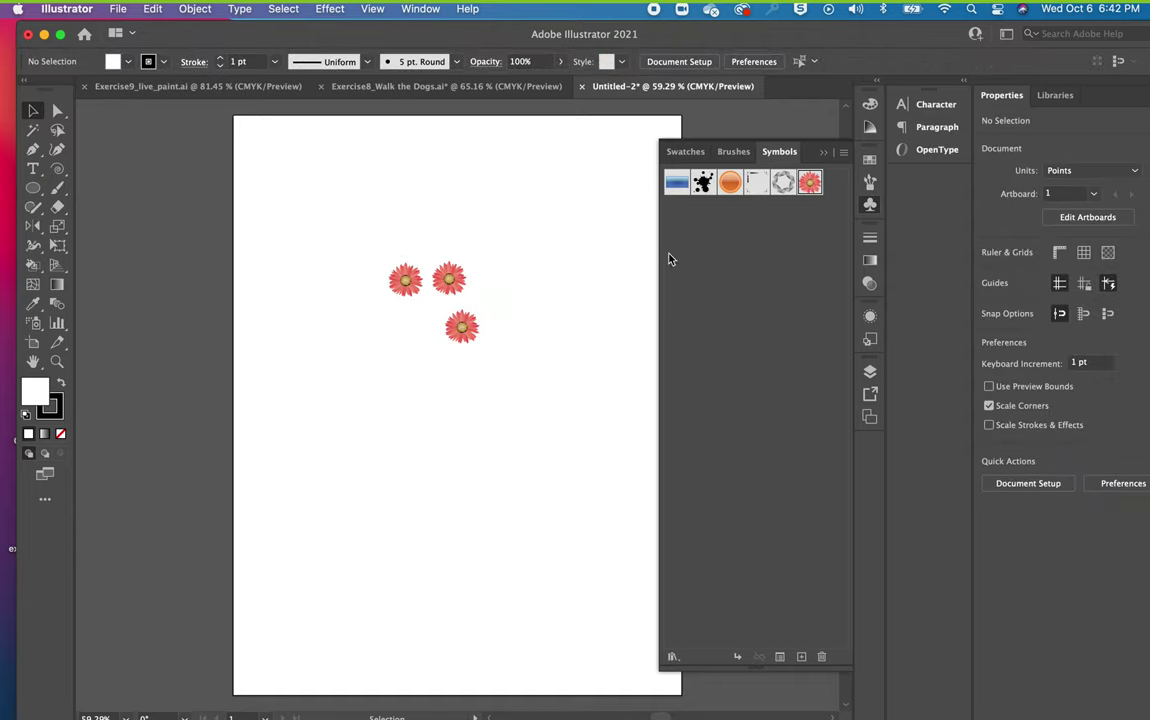
Place a Ribbon symbol instance below the flowers.
{"action": "left_click_drag", "start_coordinate": [782, 181], "coordinate": [621, 475]}
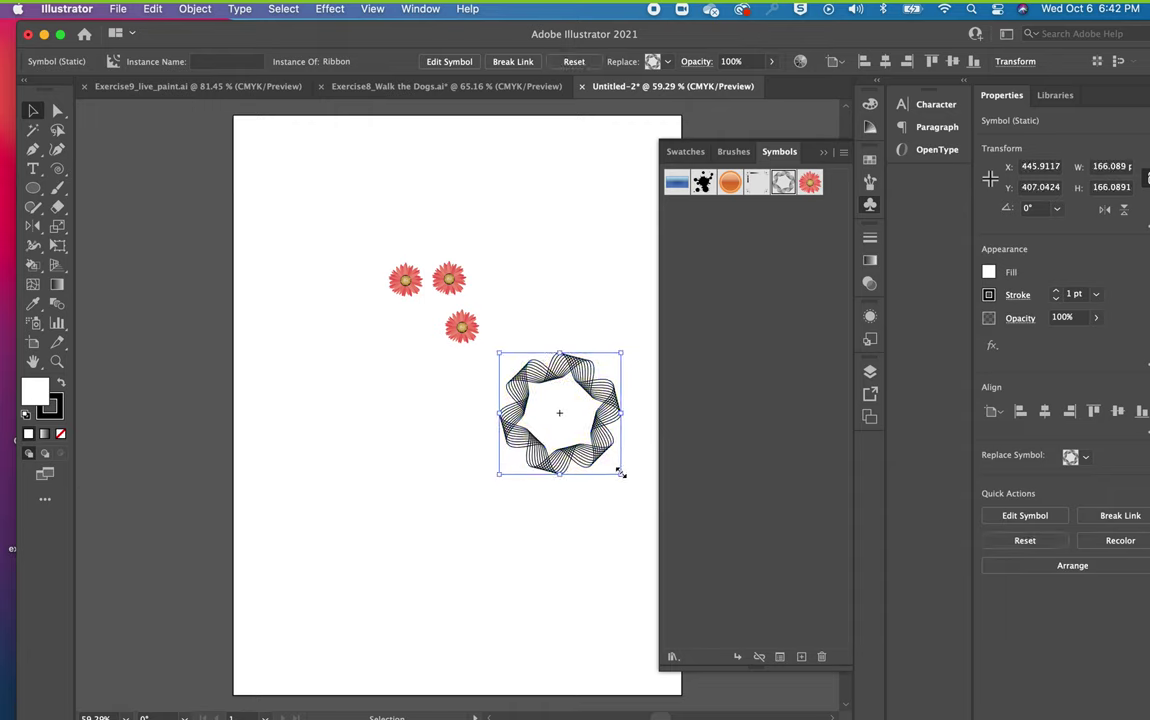
{"action": "left_click", "coordinate": [360, 420]}
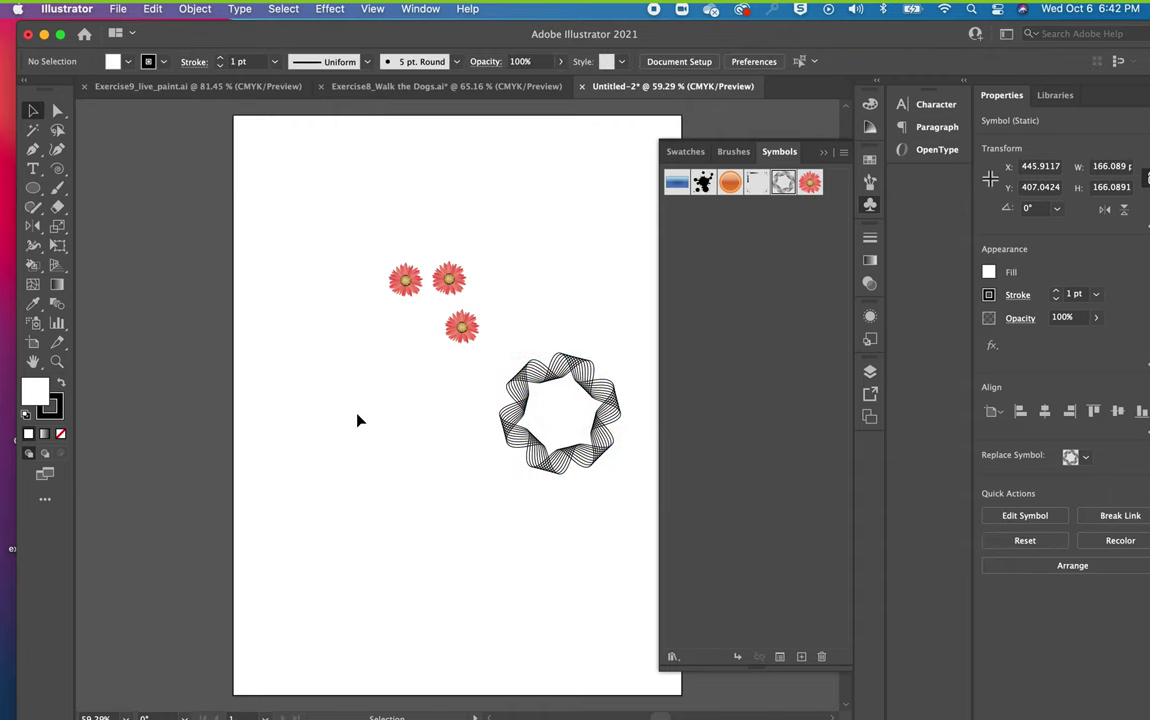
{"action": "left_click", "coordinate": [474, 330]}
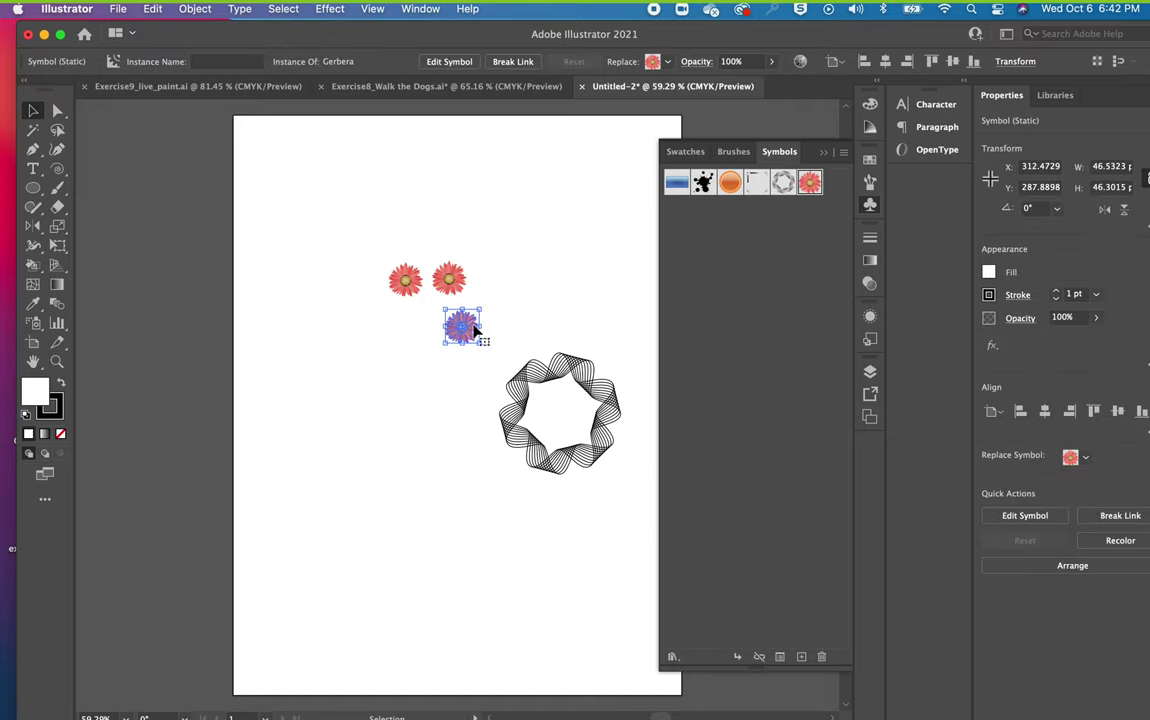
Enter editing mode for the Gerbera symbol and zoom in on the flower's centre.
{"action": "double_click", "coordinate": [475, 330]}
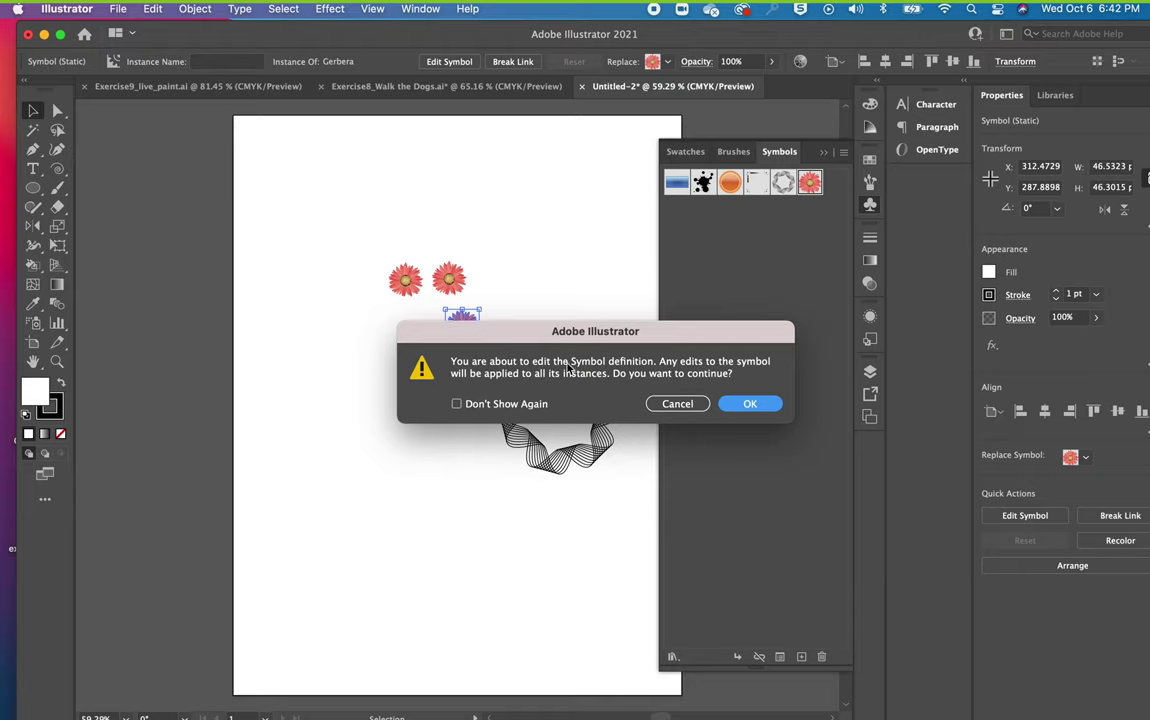
{"action": "left_click", "coordinate": [750, 405]}
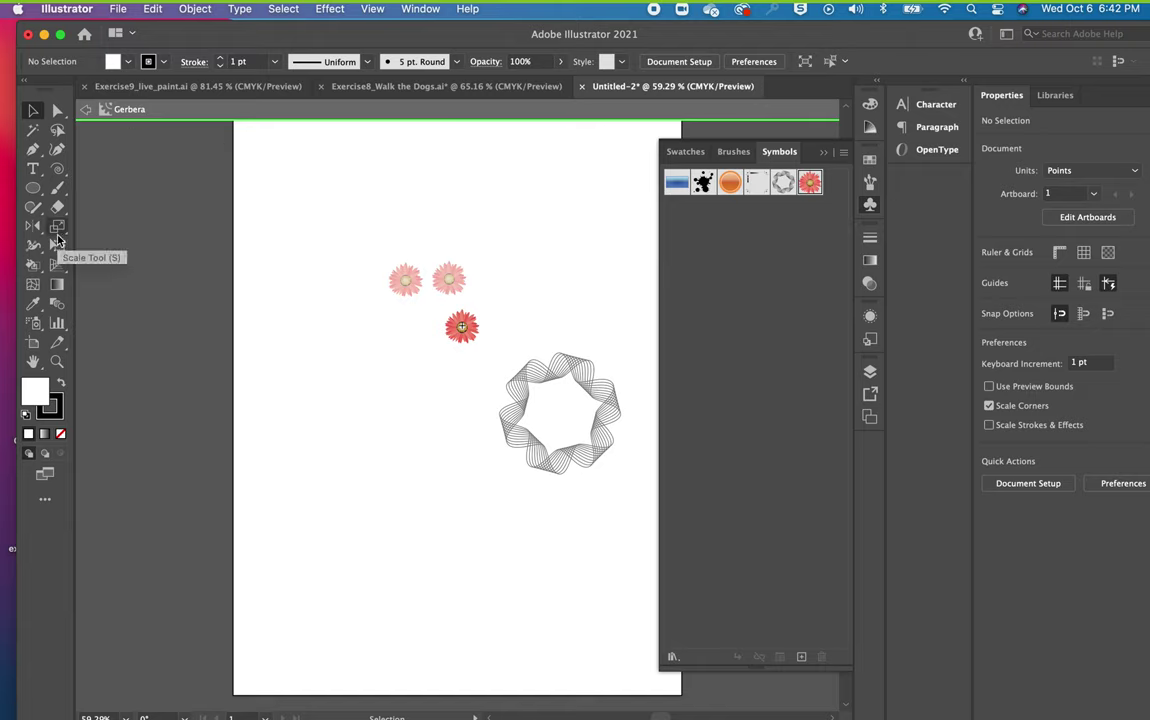
{"action": "left_click", "coordinate": [57, 361]}
{"action": "left_click", "coordinate": [477, 329]}
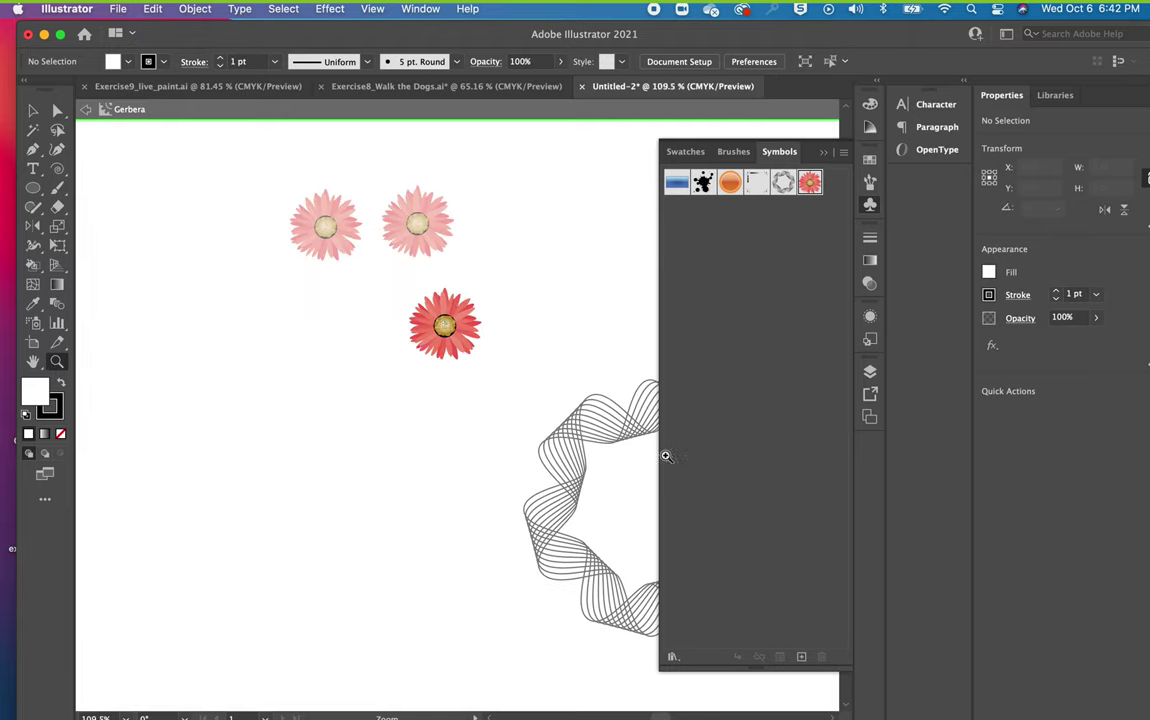
{"action": "left_click_drag", "start_coordinate": [372, 279], "coordinate": [600, 403]}
{"action": "key", "text": "v"}
Colour the petal beside the Gerbera centre light blue and exit symbol editing.
{"action": "left_click", "coordinate": [57, 110]}
{"action": "left_click", "coordinate": [259, 293]}
{"action": "left_click_drag", "start_coordinate": [491, 425], "coordinate": [507, 416]}
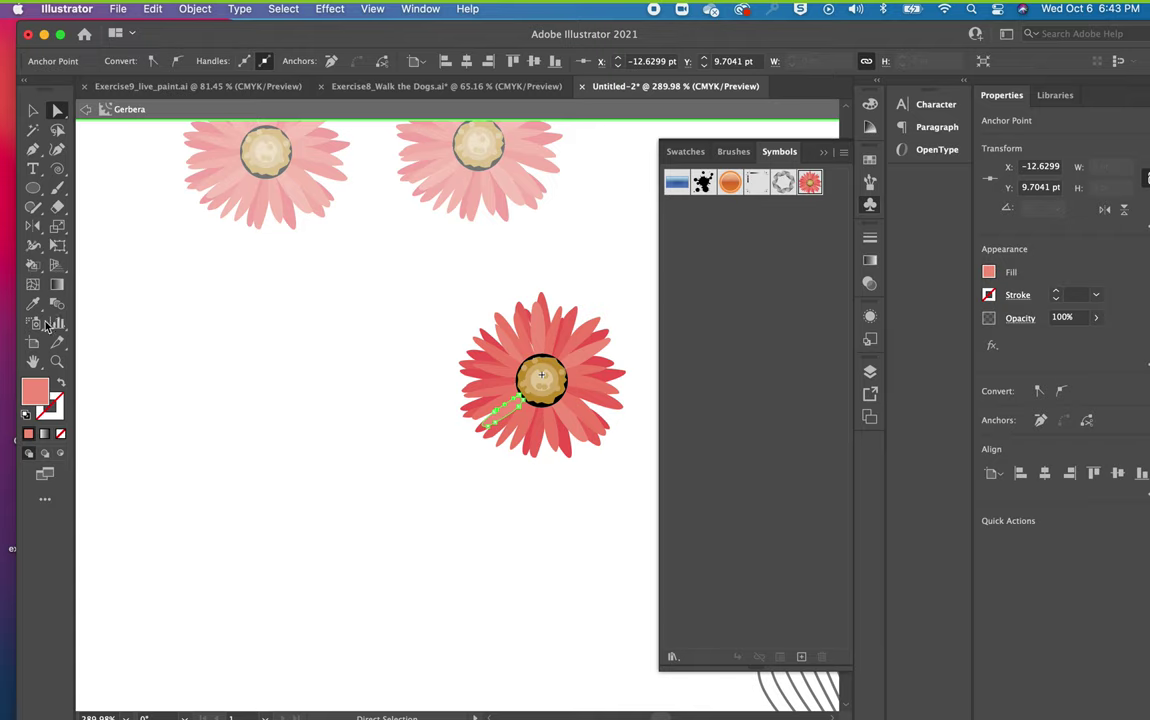
{"action": "double_click", "coordinate": [35, 389]}
{"action": "left_click_drag", "start_coordinate": [514, 254], "coordinate": [516, 250]}
{"action": "left_click", "coordinate": [670, 163]}
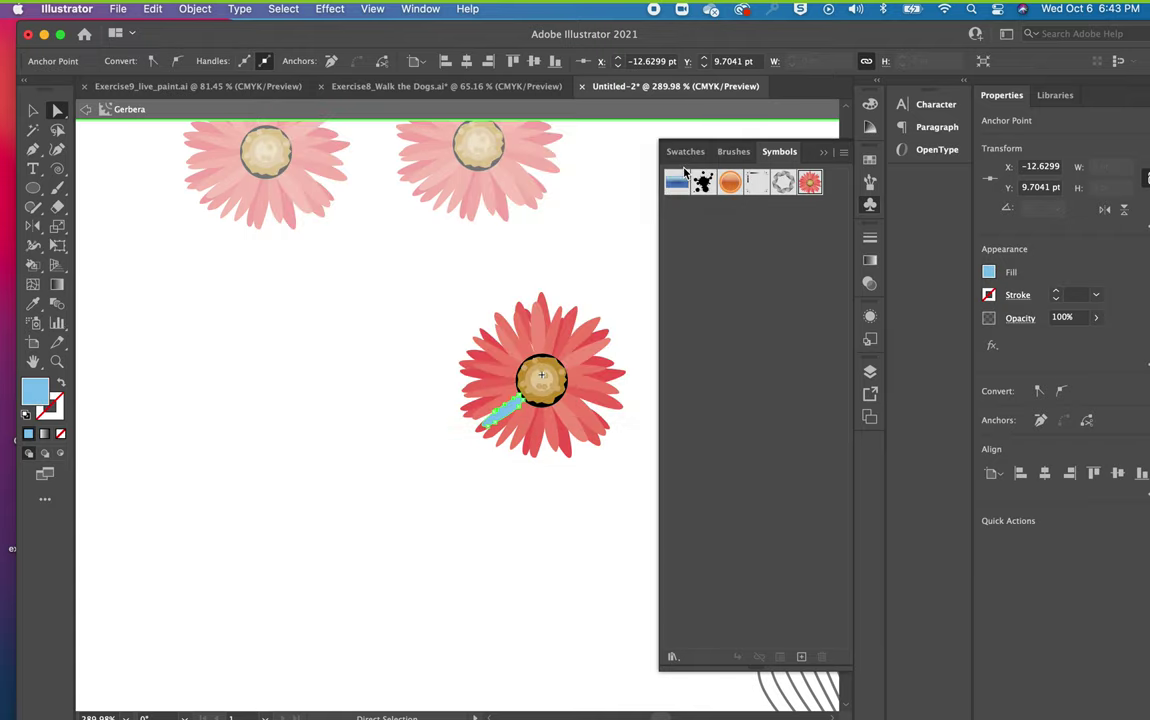
{"action": "left_click", "coordinate": [312, 411]}
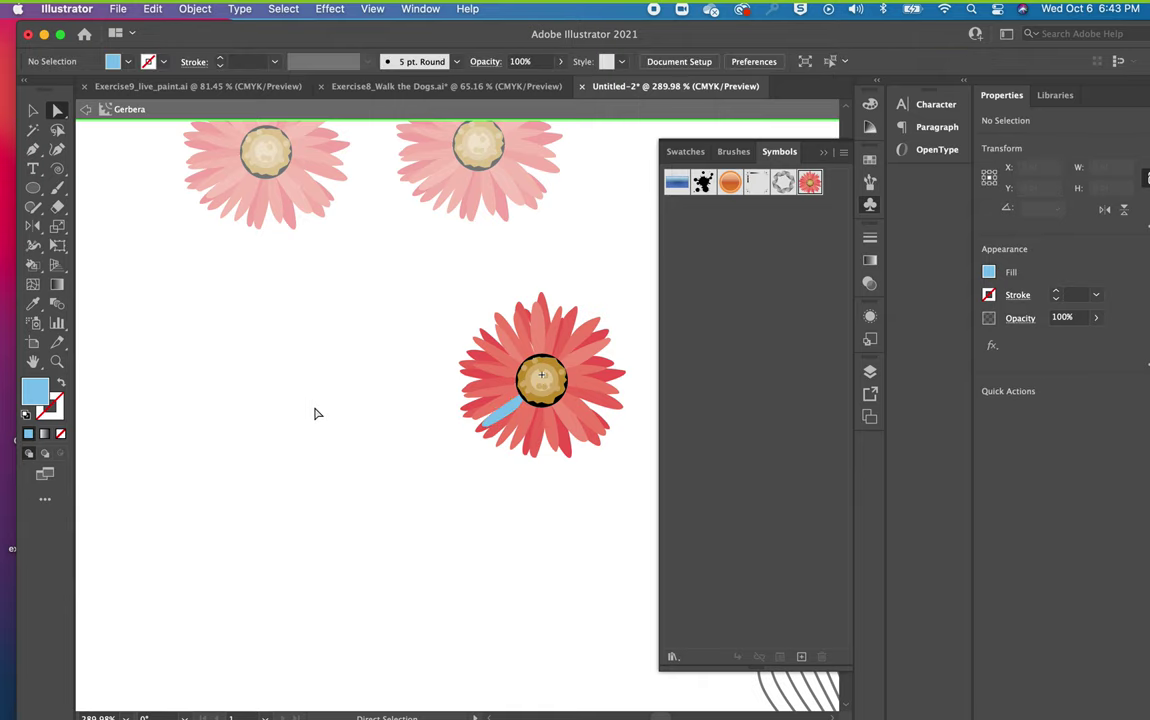
{"action": "left_click", "coordinate": [87, 113]}
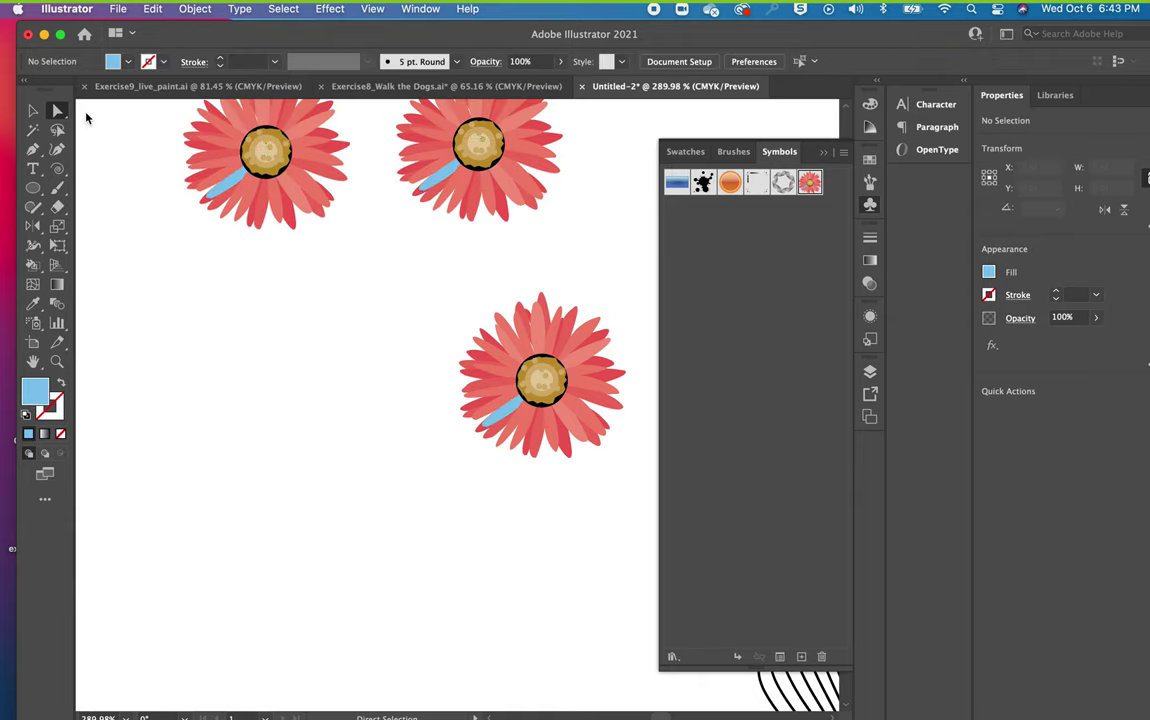
{"action": "key", "text": "super+minus"}
{"action": "key", "text": "super+minus"}
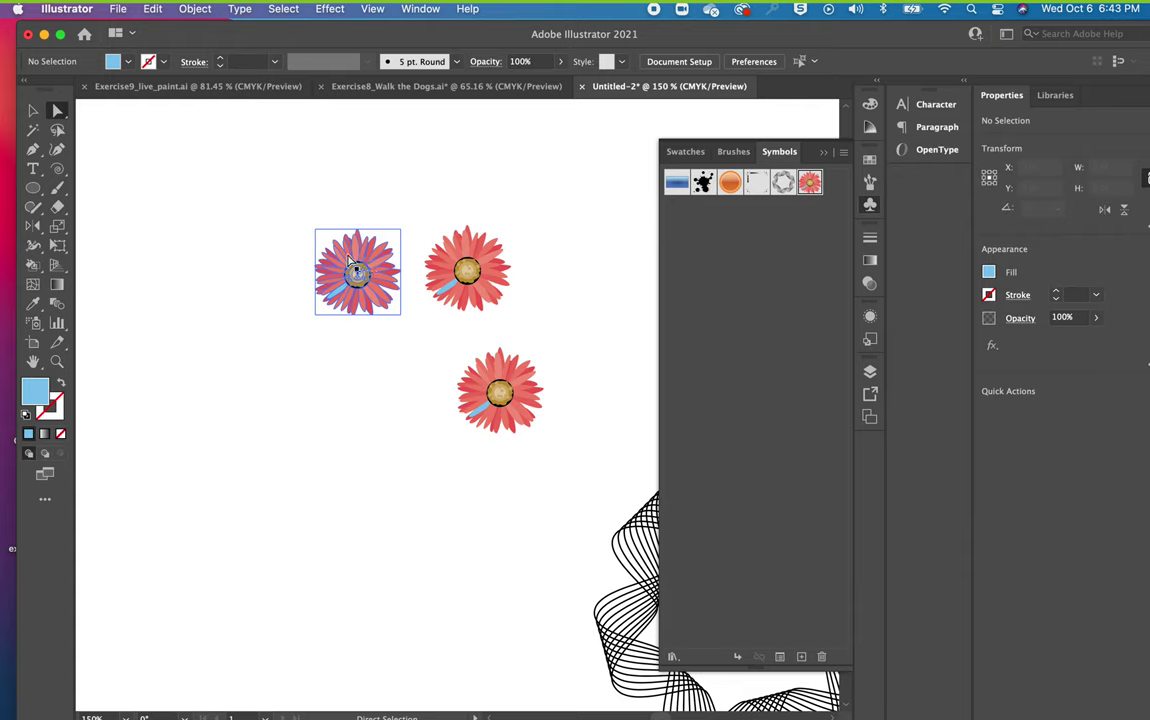
Enter editing mode for the Ribbon symbol.
{"action": "left_click", "coordinate": [620, 649]}
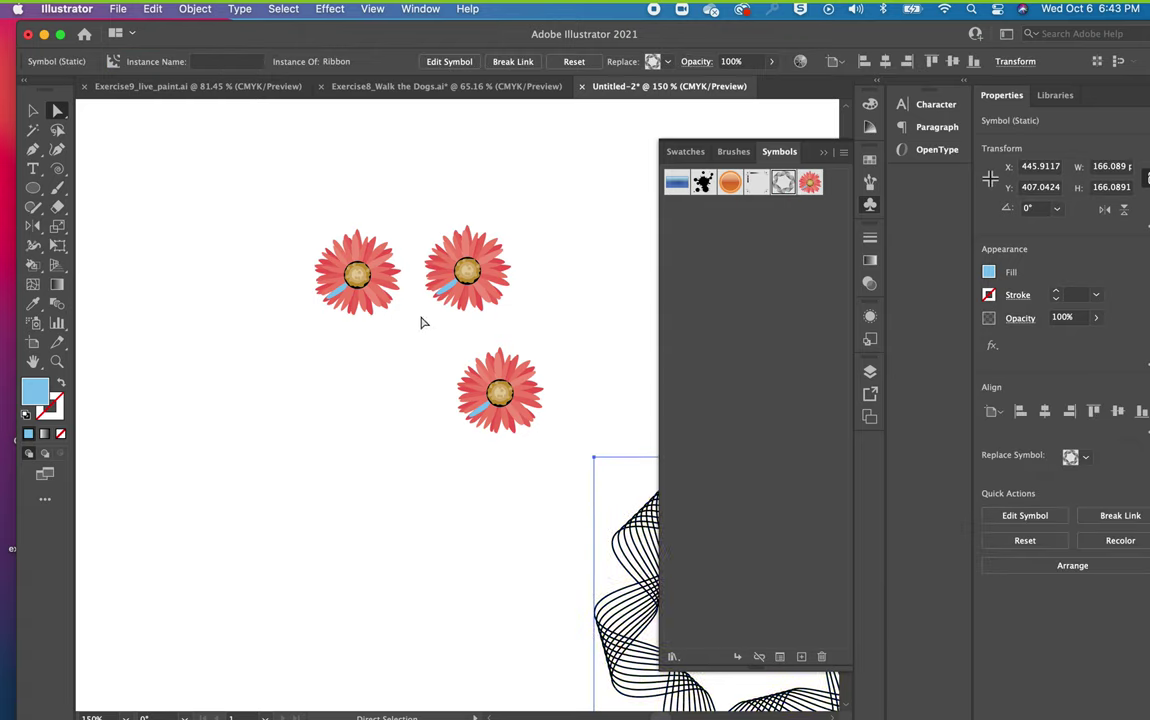
{"action": "left_click", "coordinate": [33, 110]}
{"action": "left_click", "coordinate": [197, 302]}
{"action": "double_click", "coordinate": [622, 543]}
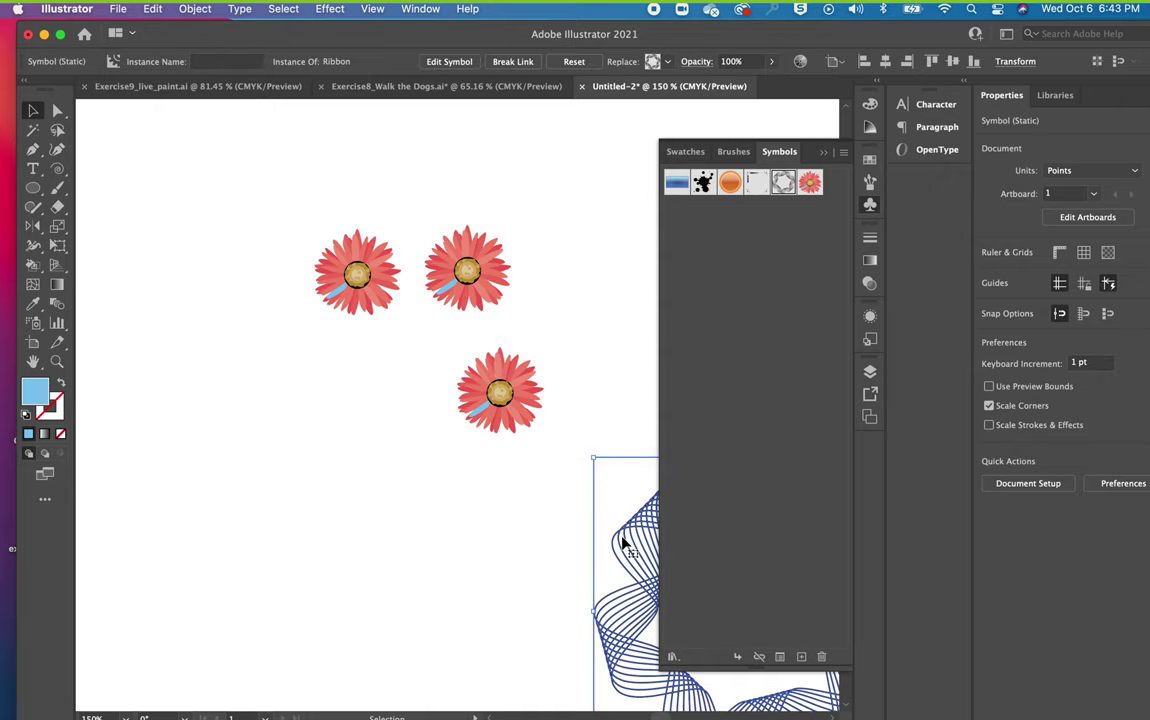
{"action": "left_click", "coordinate": [748, 404]}
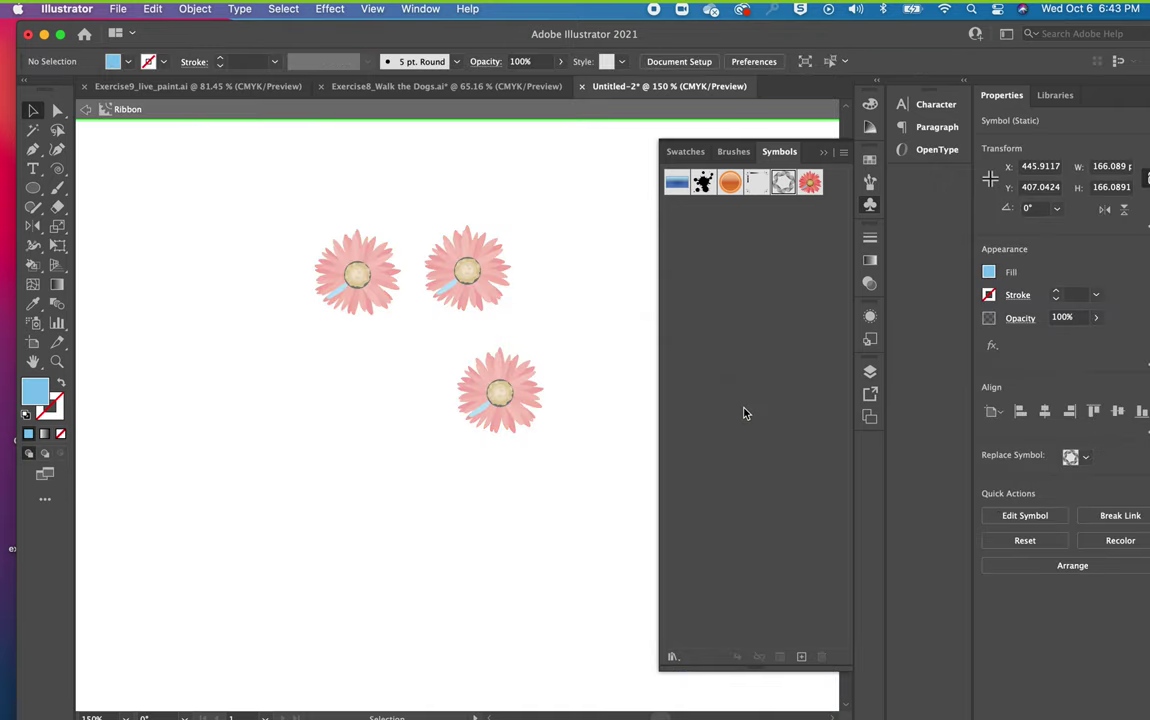
{"action": "left_click", "coordinate": [826, 151]}
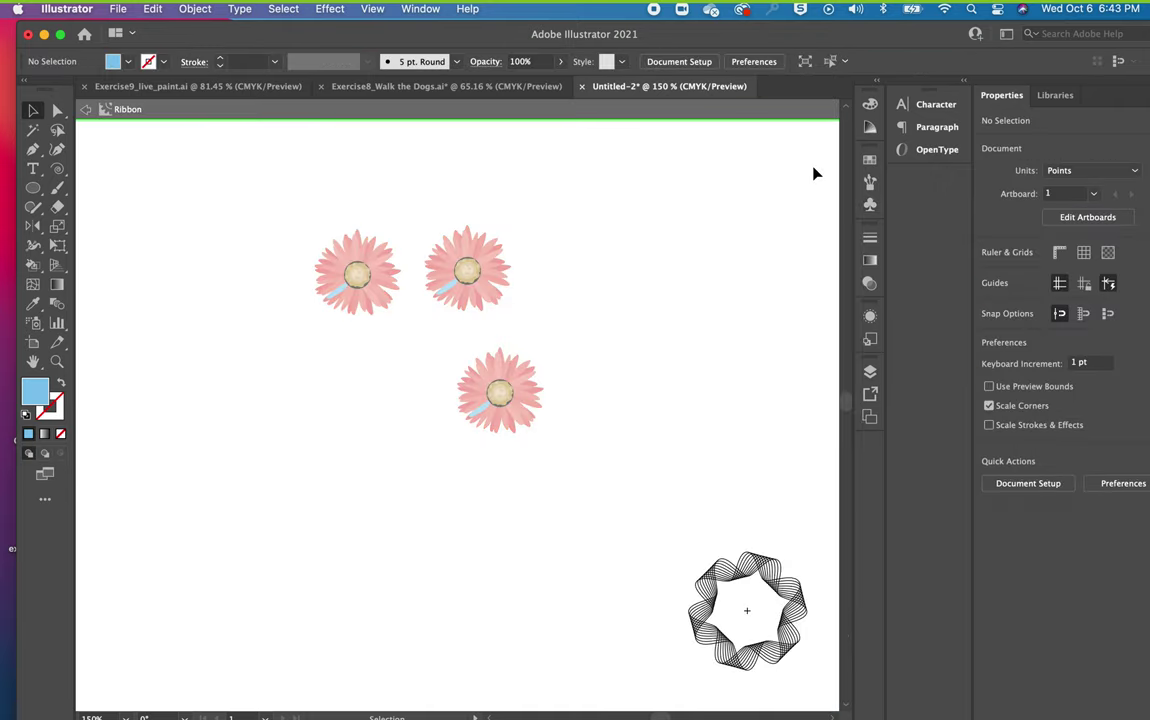
Try a dark red stroke colour on the ribbon artwork.
{"action": "left_click", "coordinate": [718, 585]}
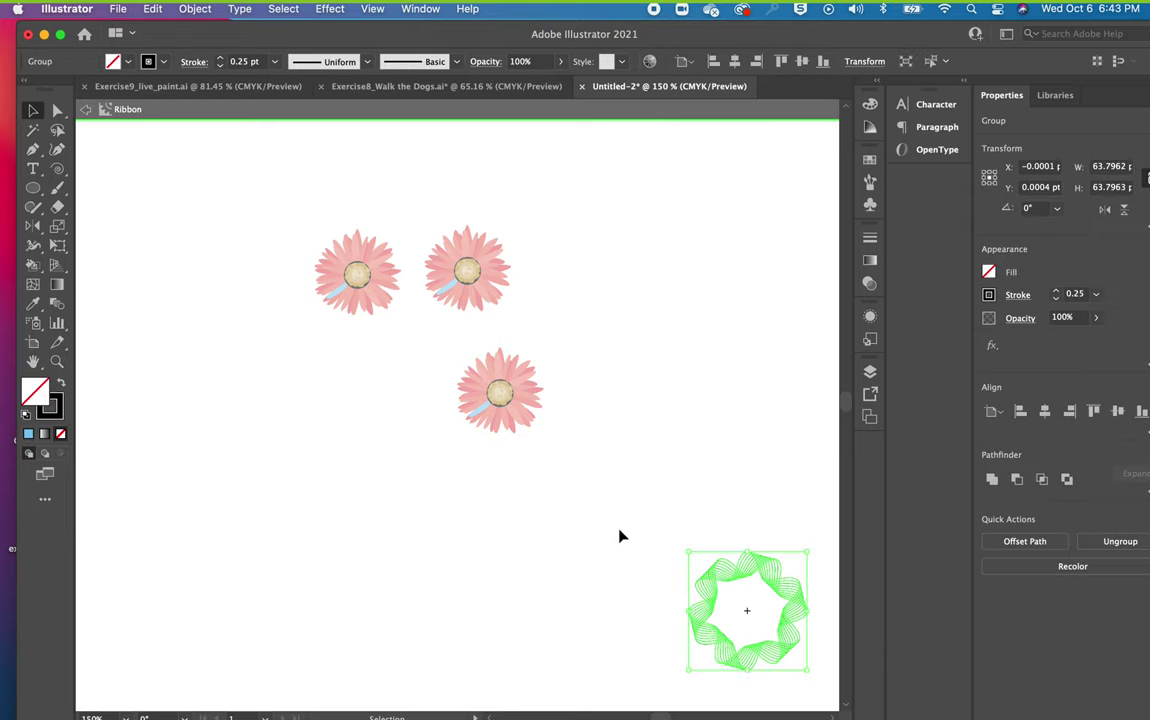
{"action": "double_click", "coordinate": [56, 405]}
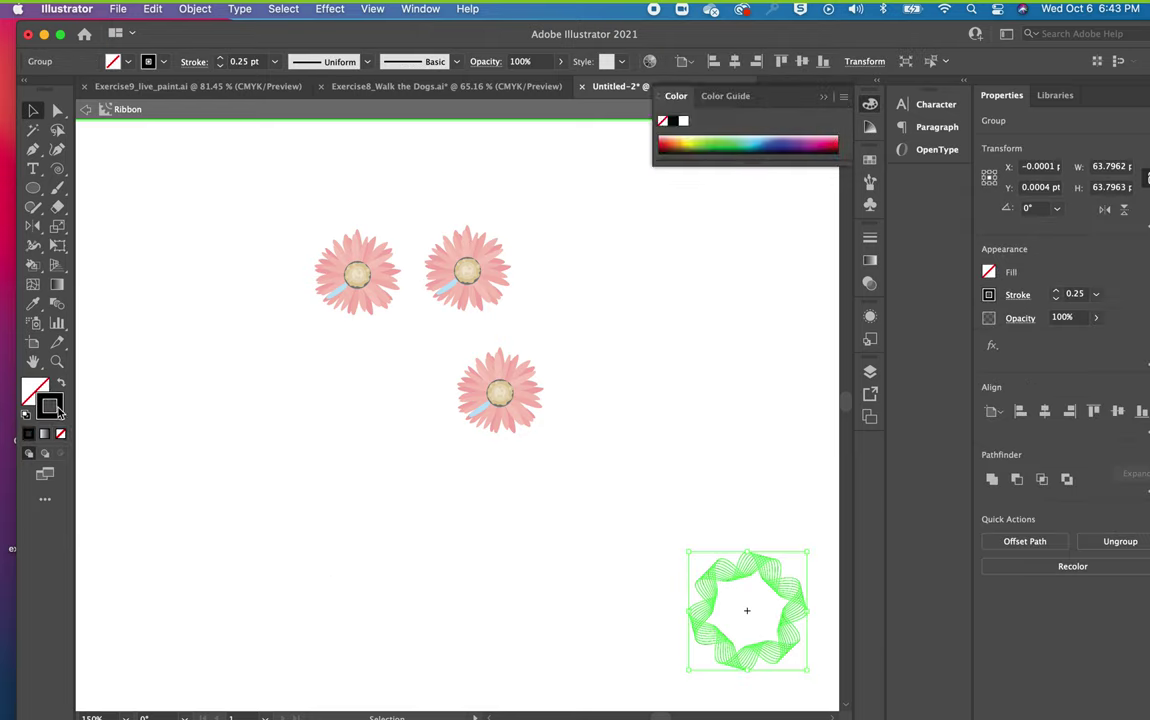
{"action": "left_click", "coordinate": [459, 281]}
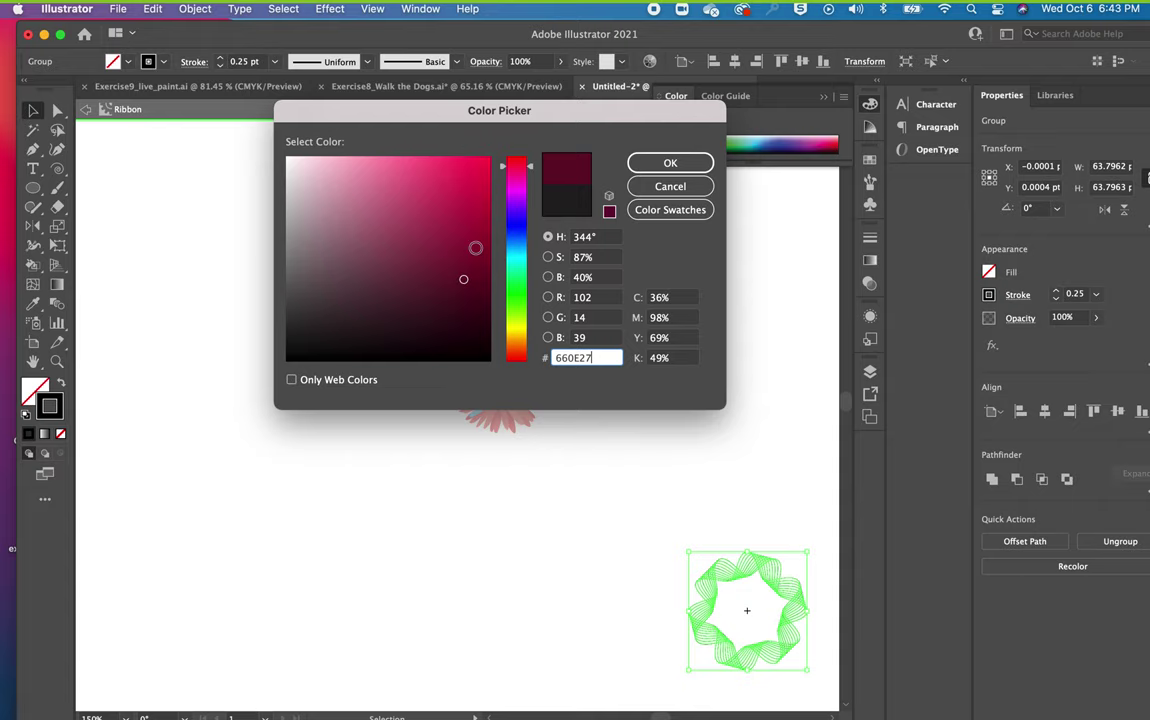
{"action": "left_click", "coordinate": [669, 163]}
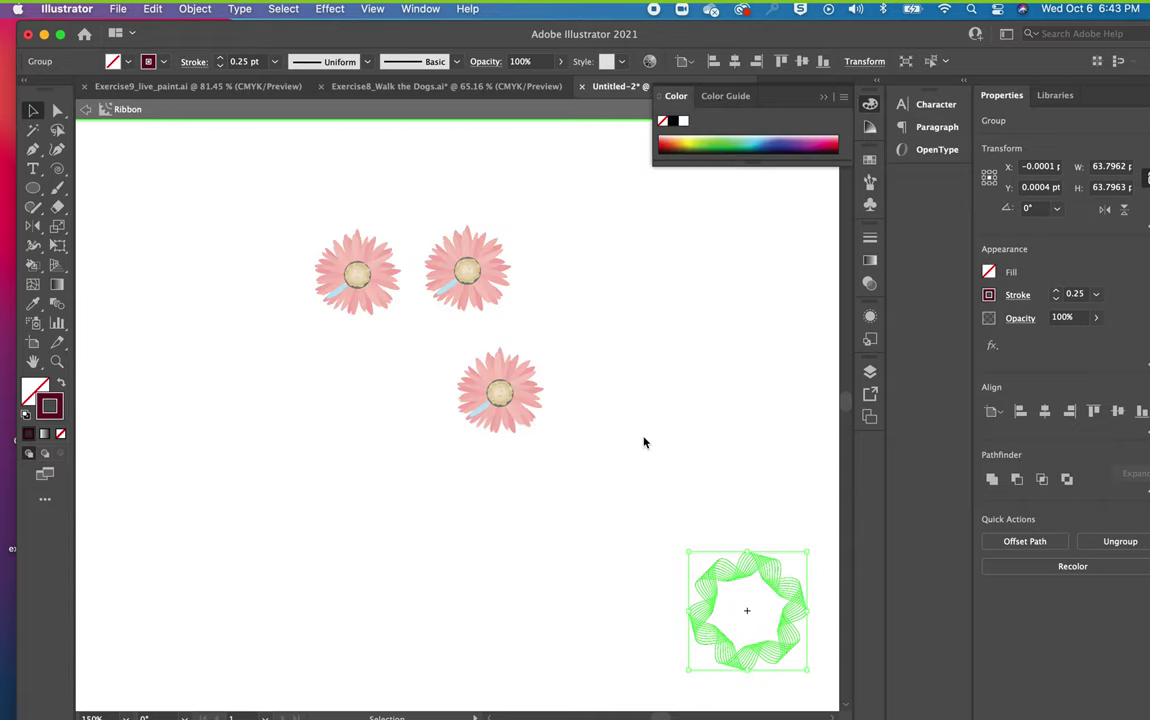
{"action": "left_click", "coordinate": [637, 565]}
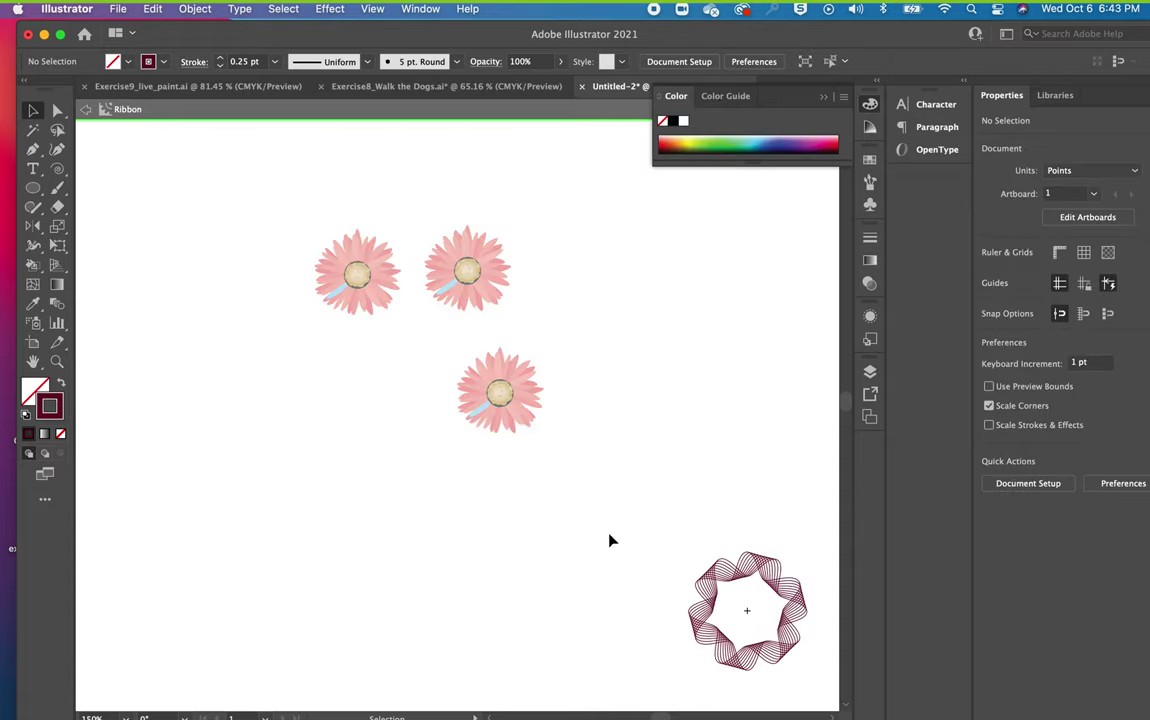
Change the ribbon's stroke to pink hex DB91AA and finish symbol editing.
{"action": "left_click", "coordinate": [698, 616]}
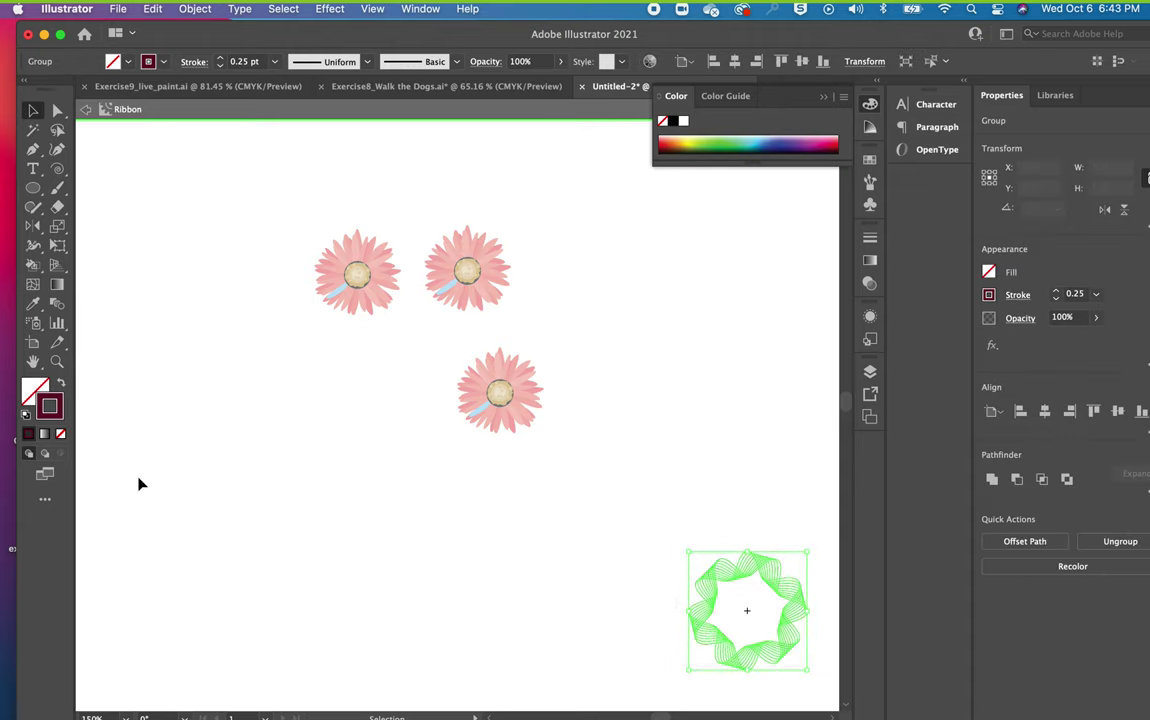
{"action": "double_click", "coordinate": [50, 406]}
{"action": "type", "text": "DB91AA"}
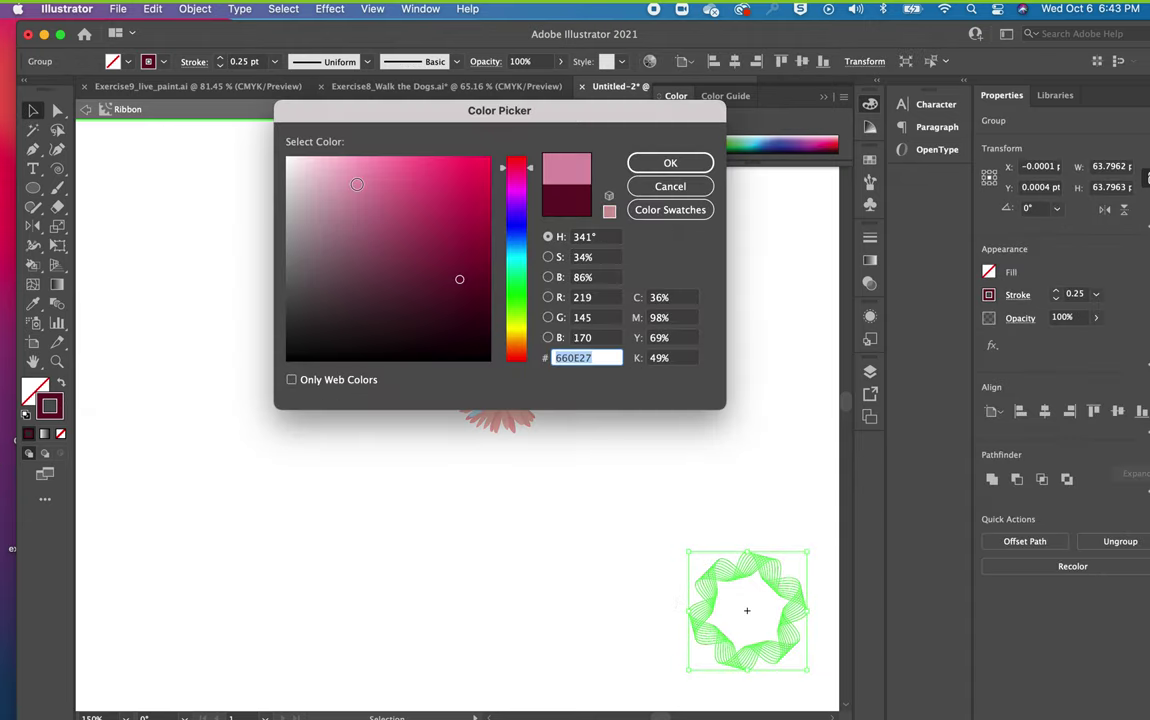
{"action": "left_click", "coordinate": [690, 163]}
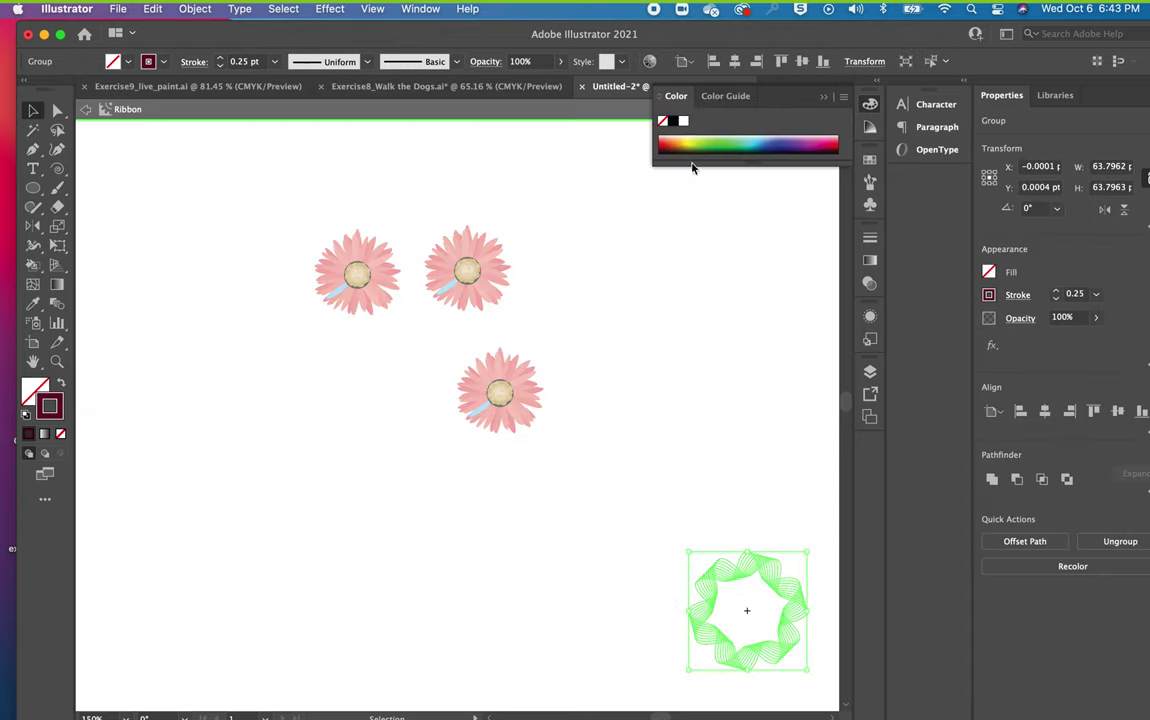
{"action": "left_click", "coordinate": [670, 434]}
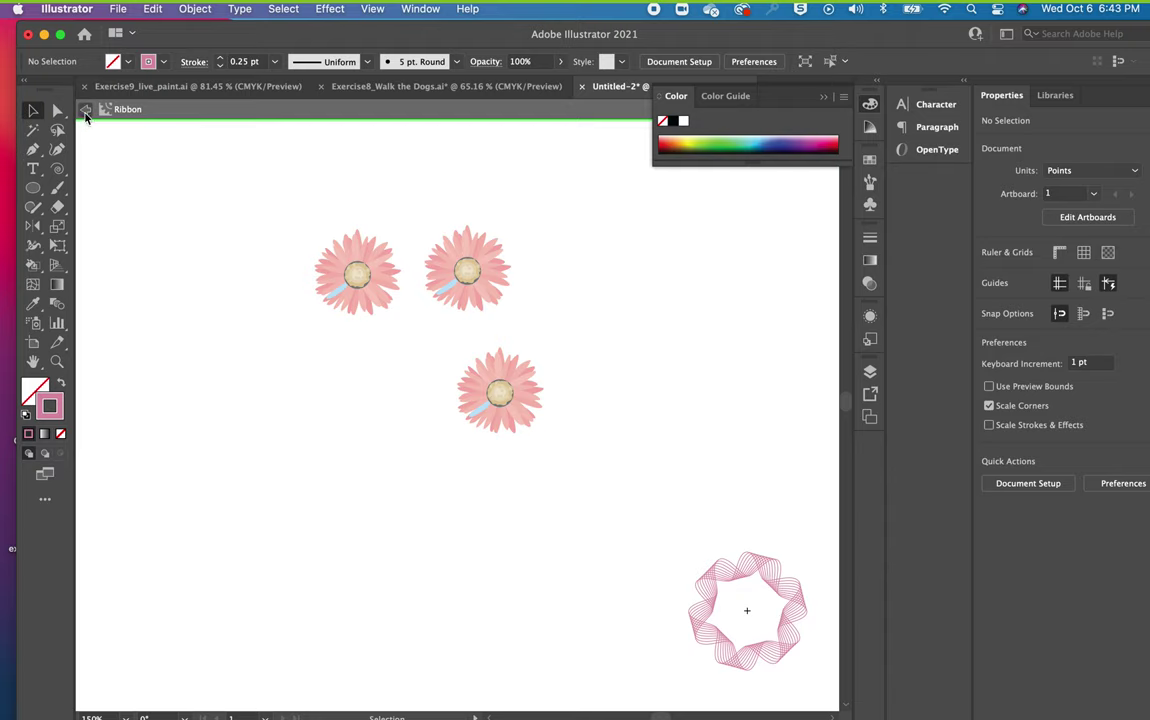
{"action": "left_click_drag", "start_coordinate": [86, 115], "coordinate": [85, 118]}
{"action": "key", "text": "super+minus"}
{"action": "key", "text": "super+minus"}
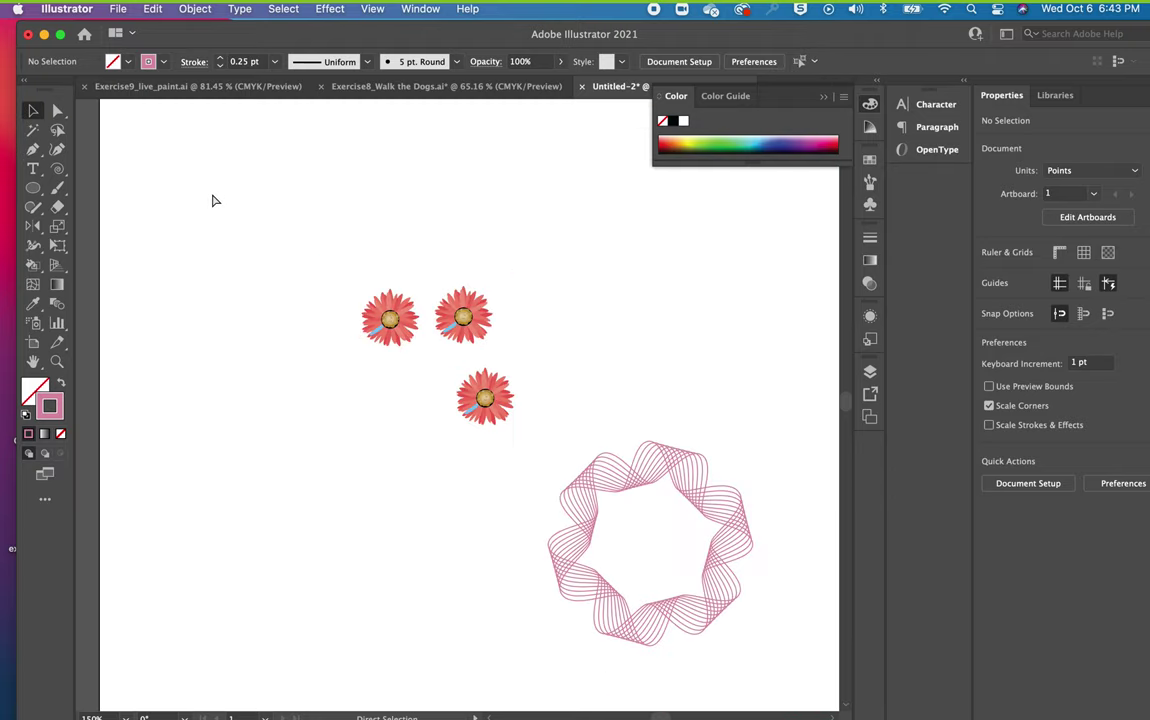
Place a Ribbon symbol instance above the flowers.
{"action": "left_click", "coordinate": [824, 100]}
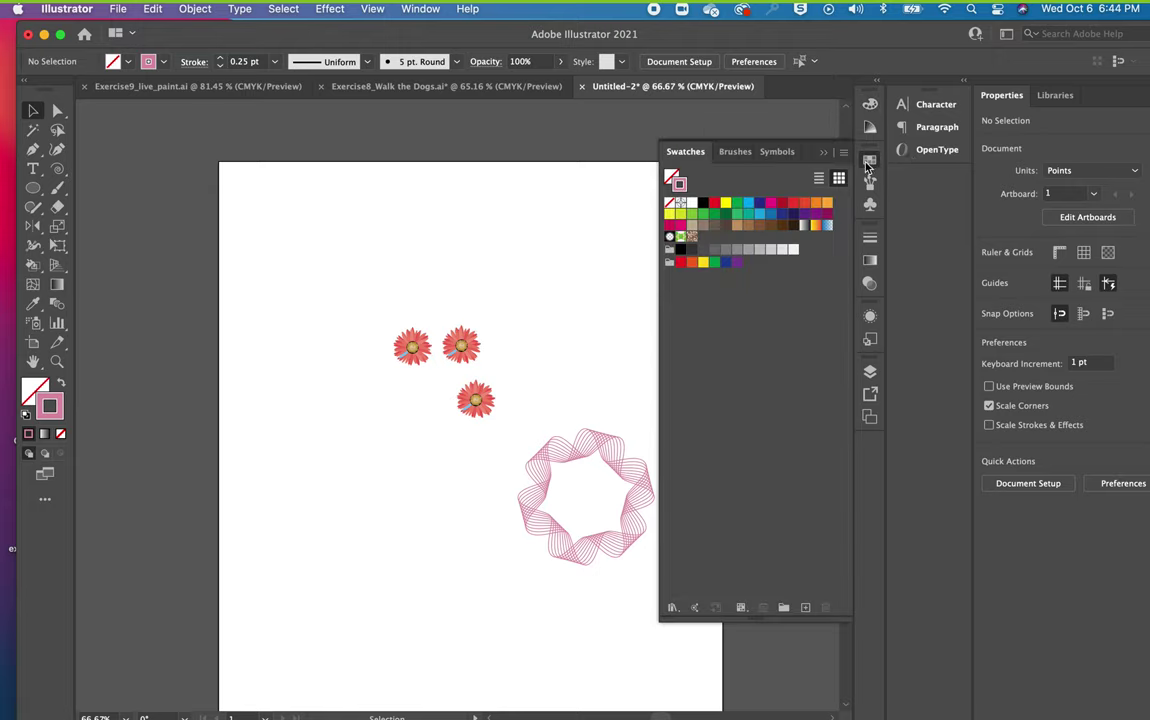
{"action": "left_click", "coordinate": [776, 152]}
{"action": "left_click_drag", "start_coordinate": [783, 181], "coordinate": [552, 289]}
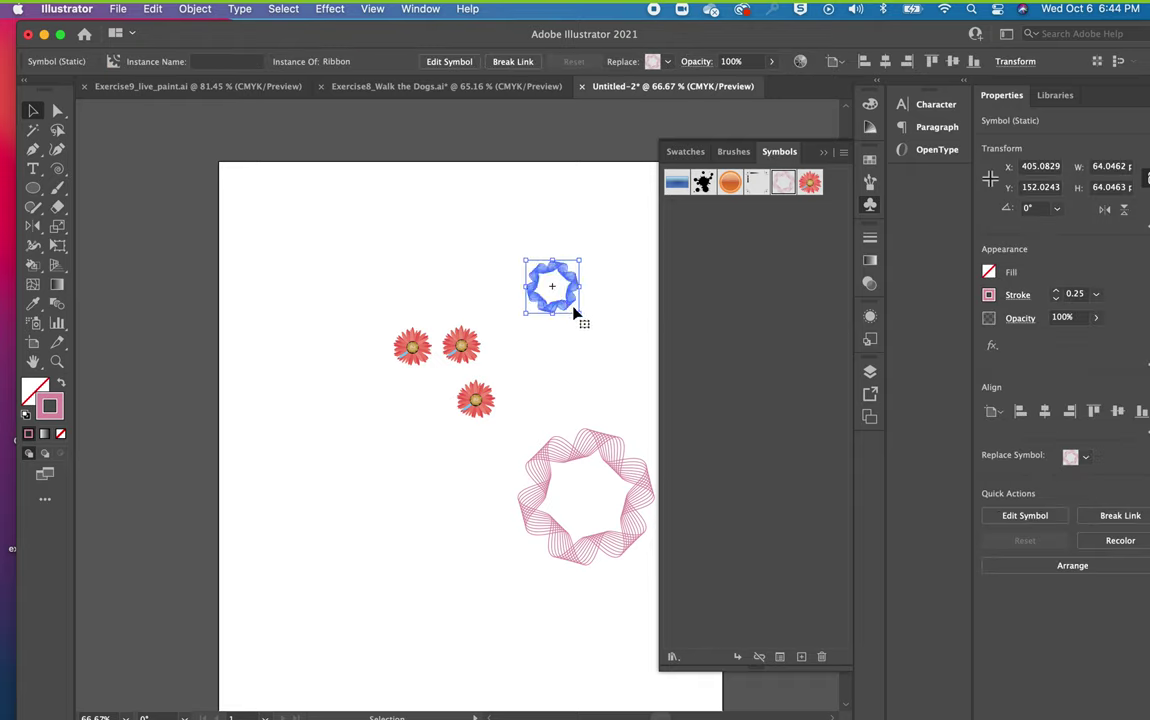
Browse the Brushes and Swatches panels, then close Untitled-2 without saving.
{"action": "left_click", "coordinate": [729, 152]}
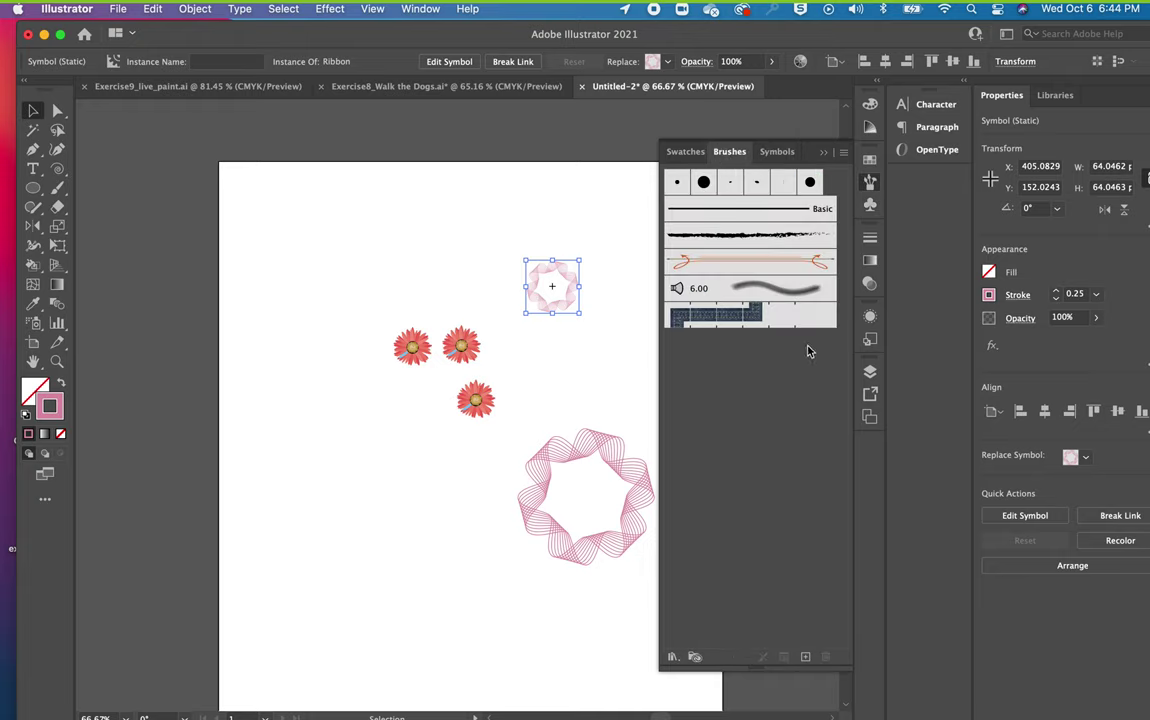
{"action": "left_click", "coordinate": [686, 152]}
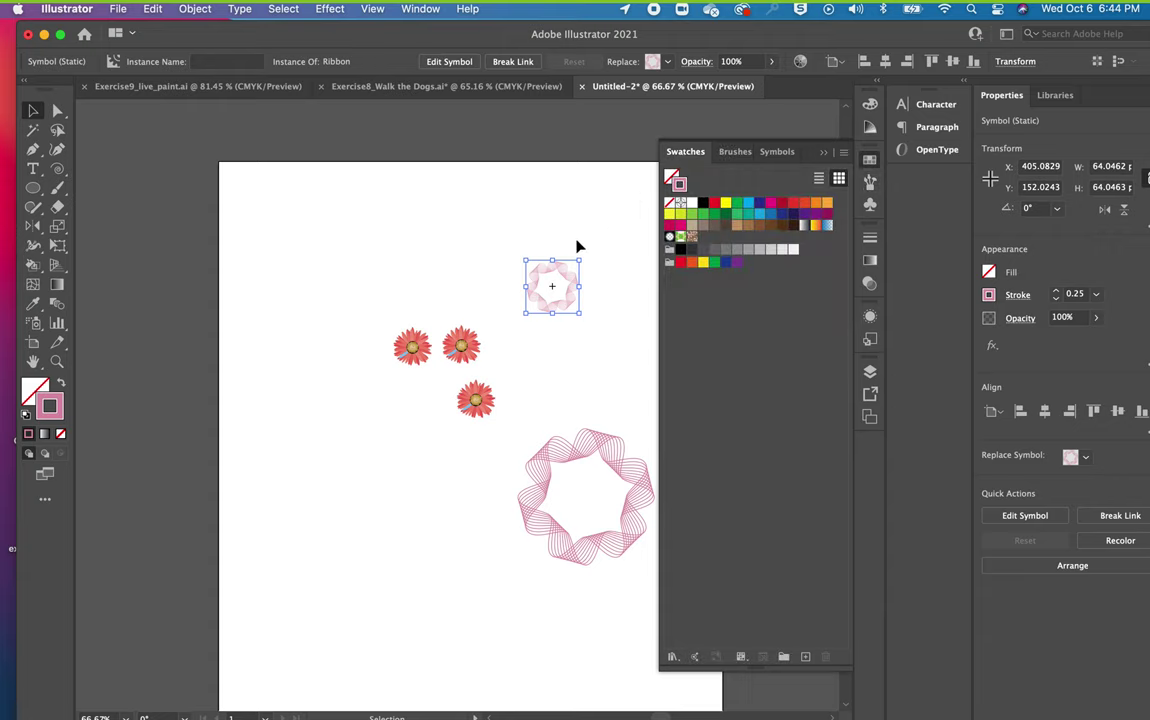
{"action": "left_click", "coordinate": [779, 152]}
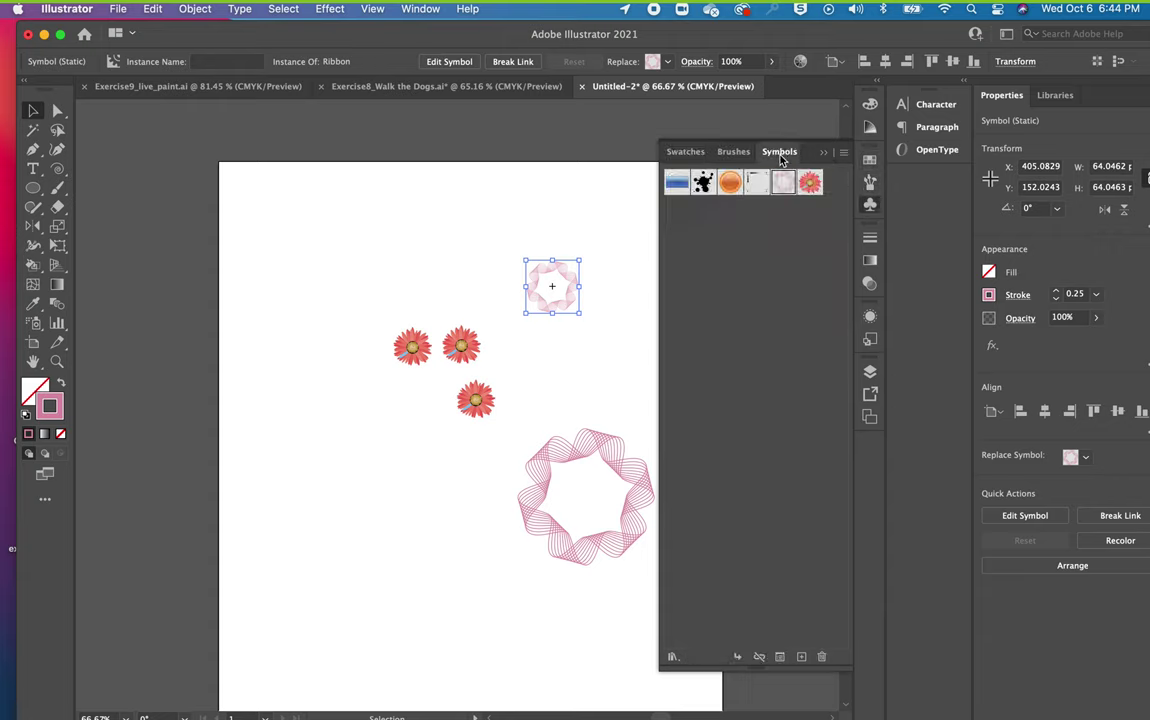
{"action": "left_click", "coordinate": [582, 87]}
{"action": "left_click", "coordinate": [601, 415]}
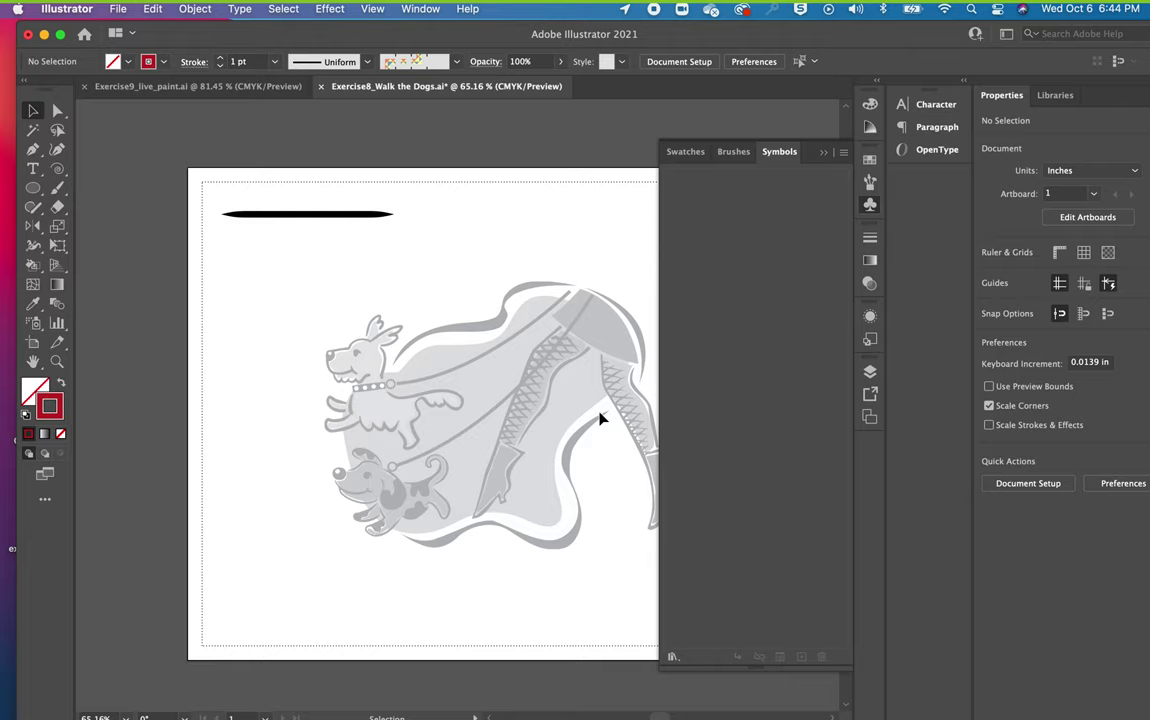
Create a new blank Letter document (612 x 792 pt), Untitled-3.
{"action": "left_click", "coordinate": [116, 9]}
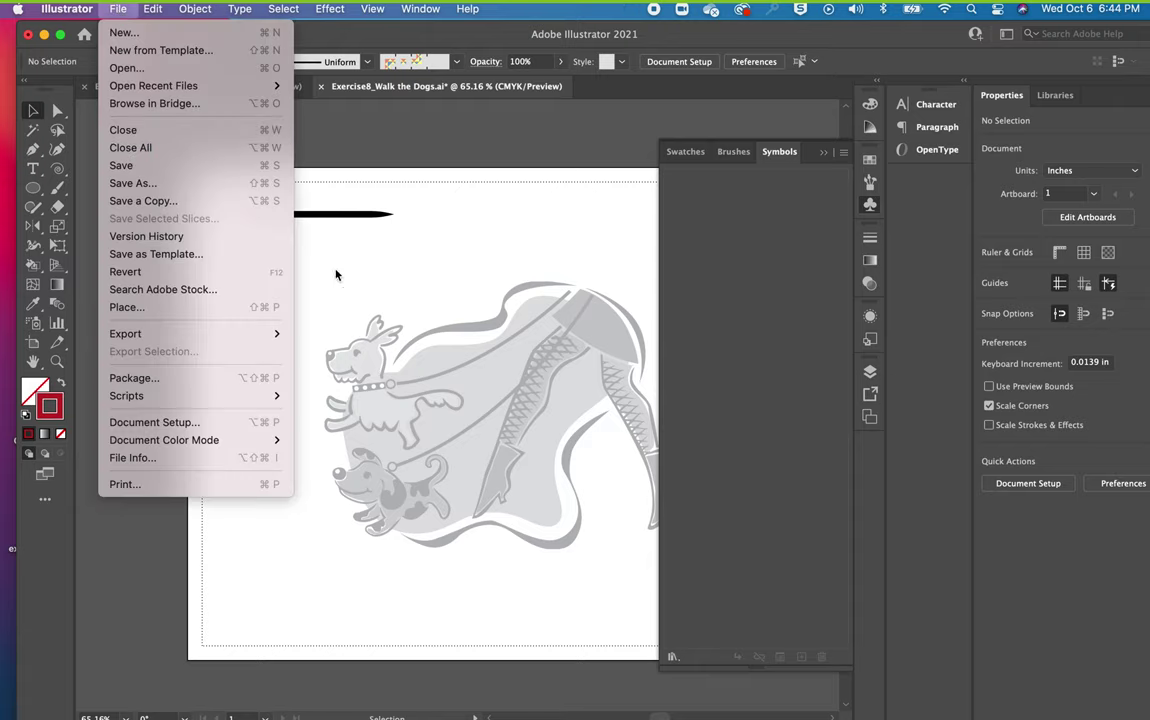
{"action": "left_click", "coordinate": [124, 36]}
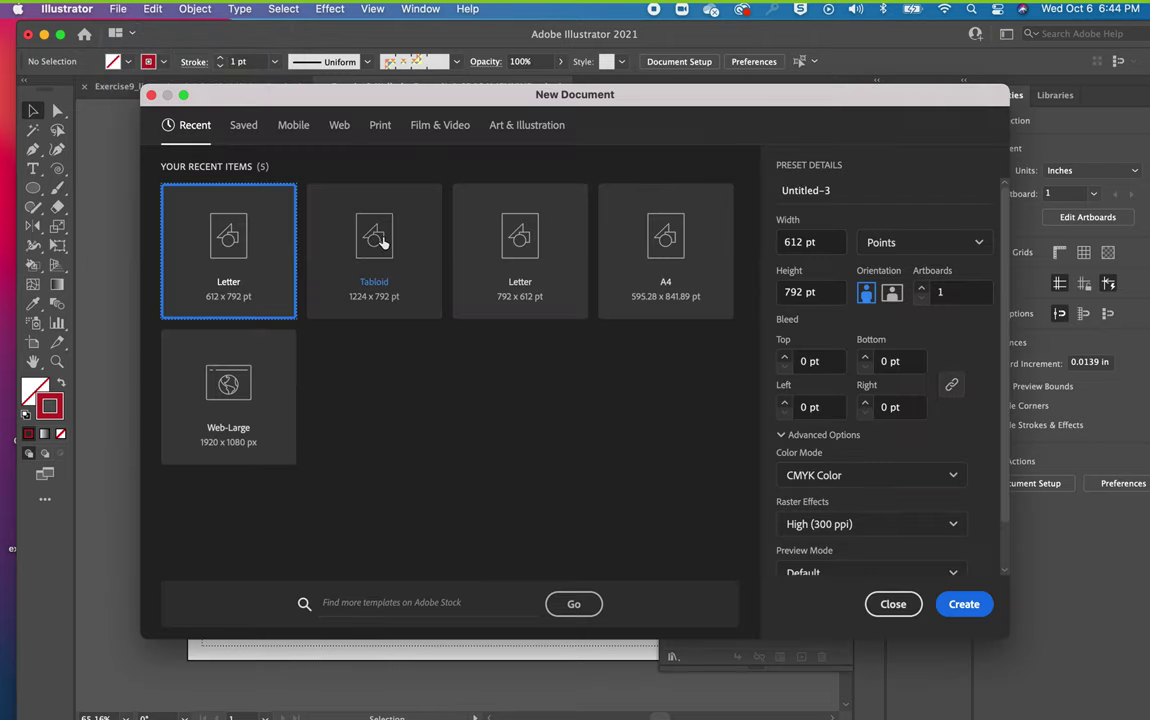
{"action": "left_click", "coordinate": [965, 605]}
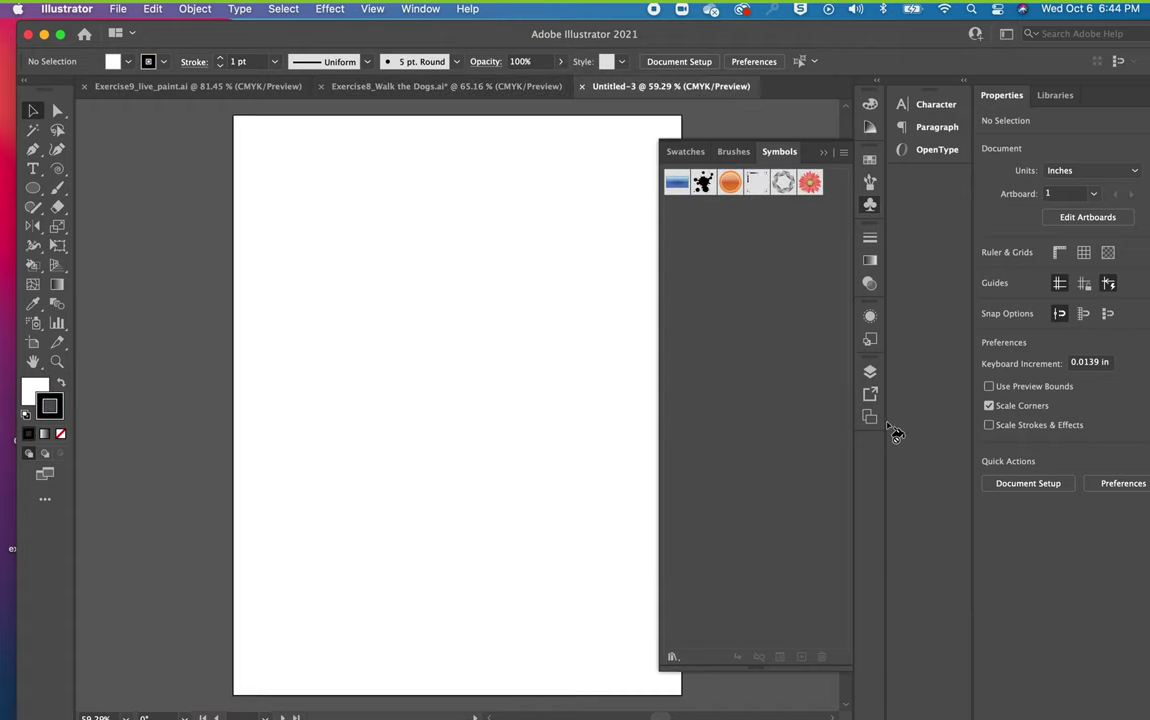
Try Graphic export type in Gerbera's Symbol Options but cancel, then show the symbol libraries list.
{"action": "left_click", "coordinate": [843, 155]}
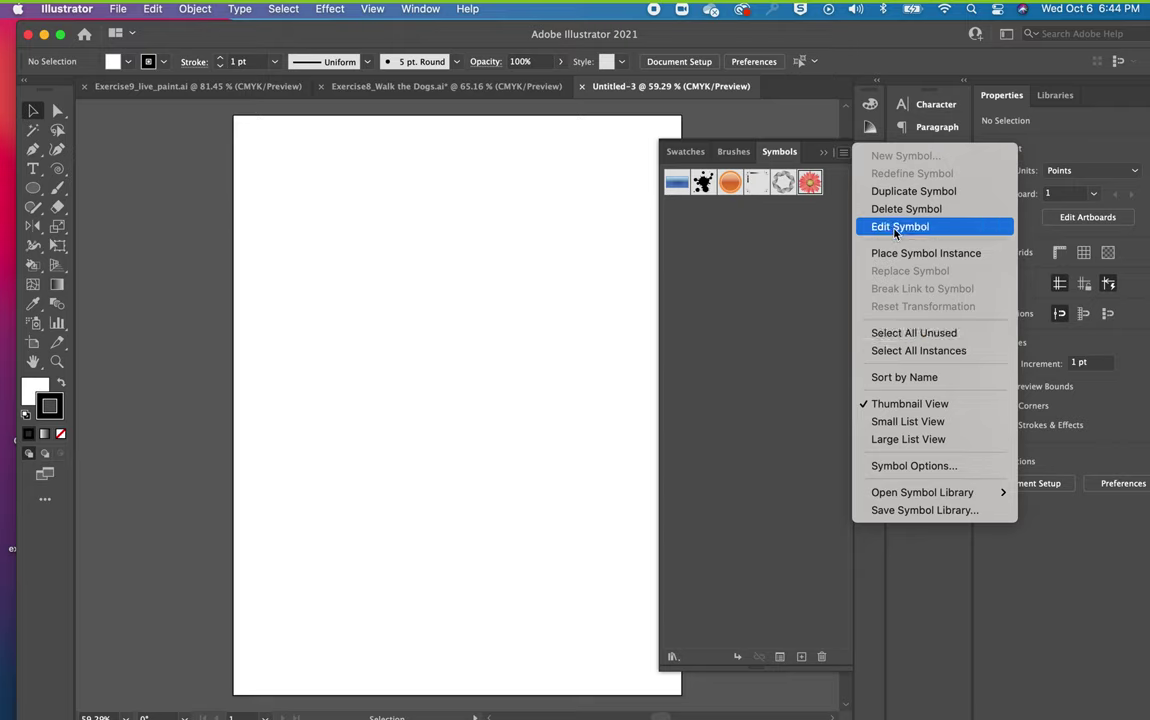
{"action": "left_click", "coordinate": [886, 468]}
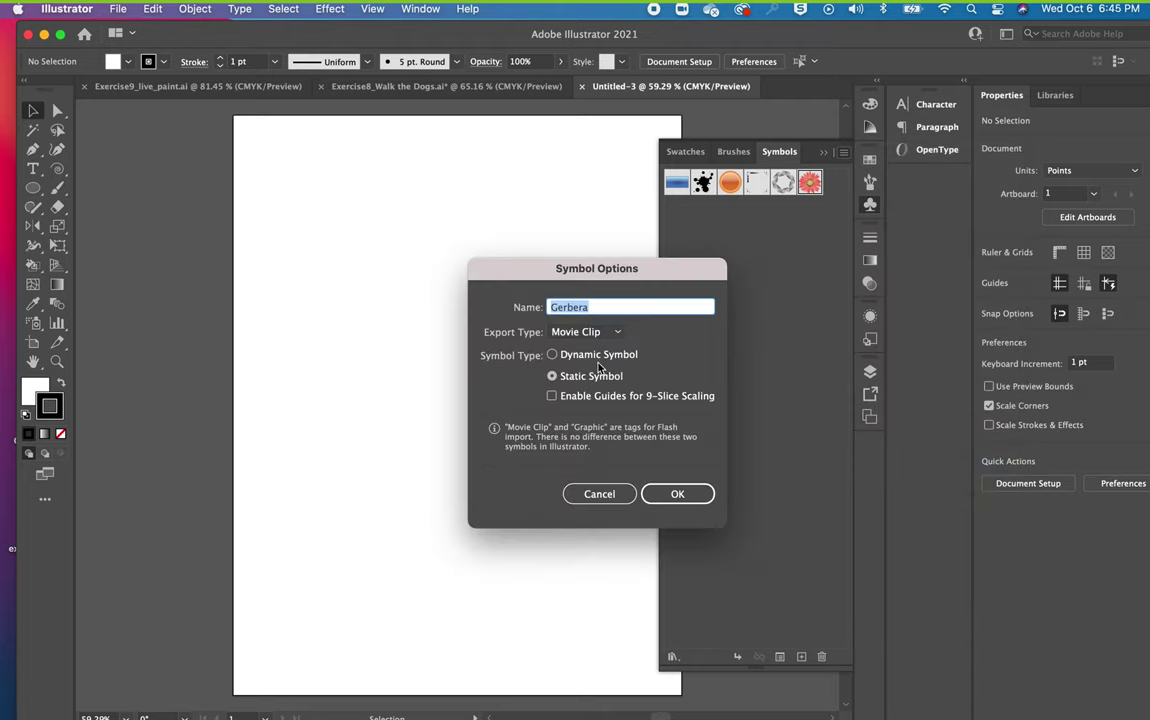
{"action": "left_click", "coordinate": [616, 333]}
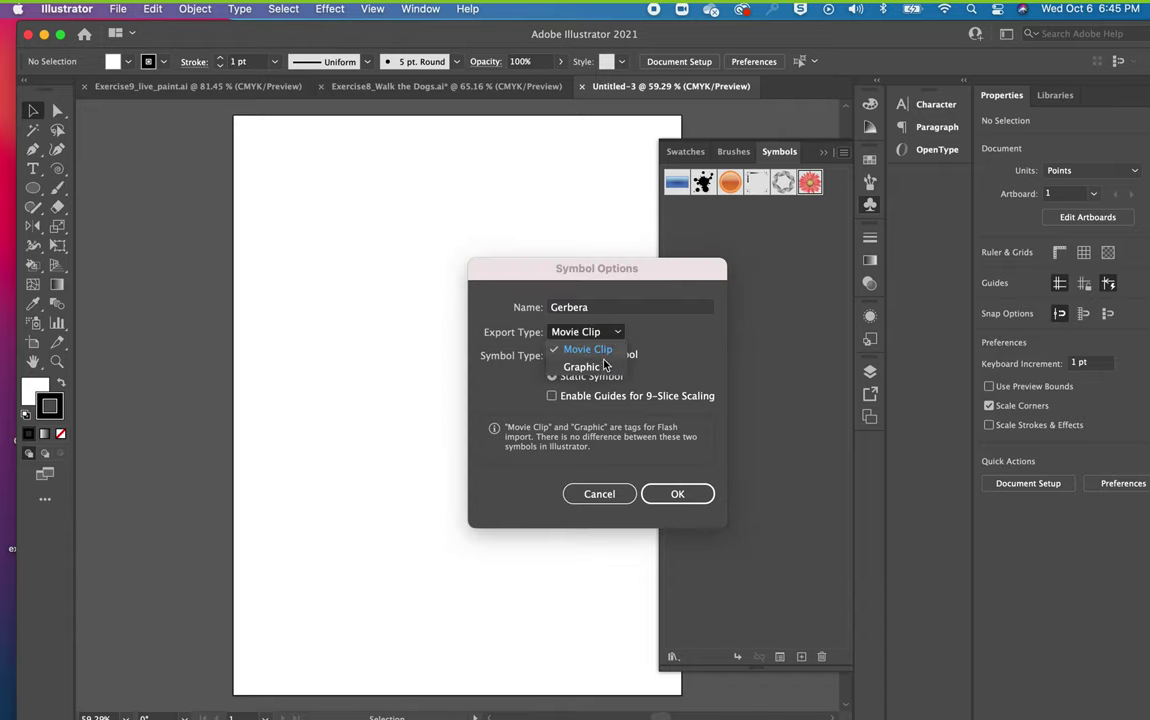
{"action": "left_click", "coordinate": [605, 366]}
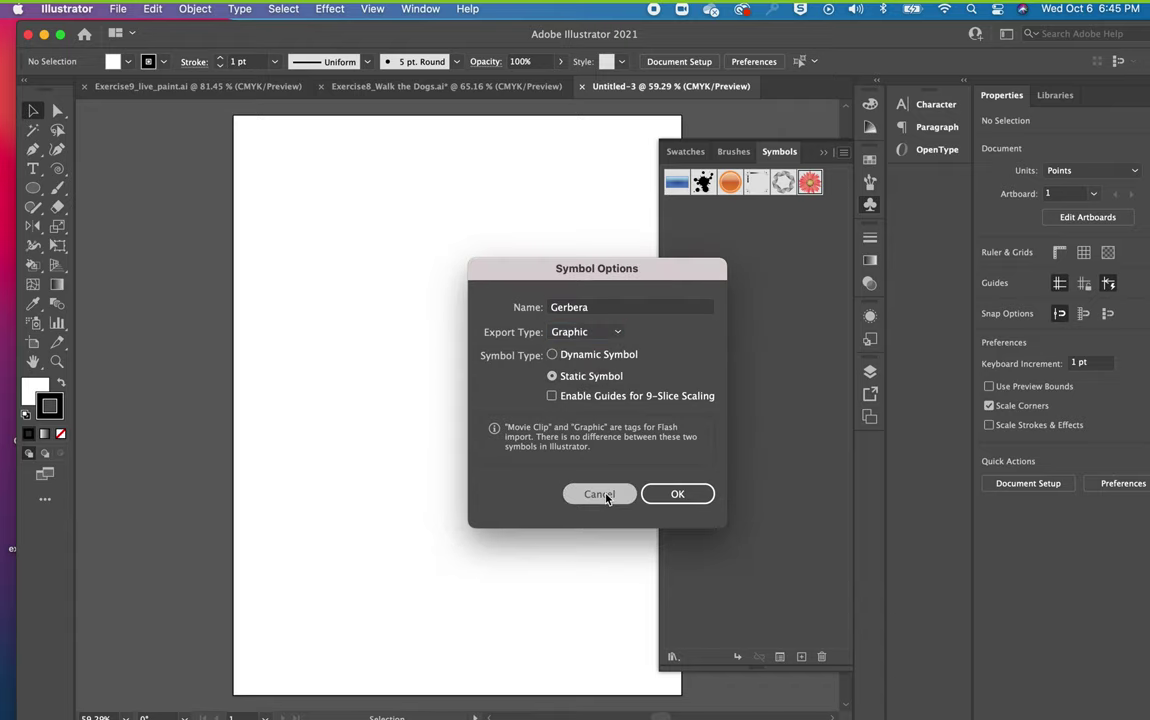
{"action": "left_click", "coordinate": [599, 494]}
{"action": "left_click", "coordinate": [845, 153]}
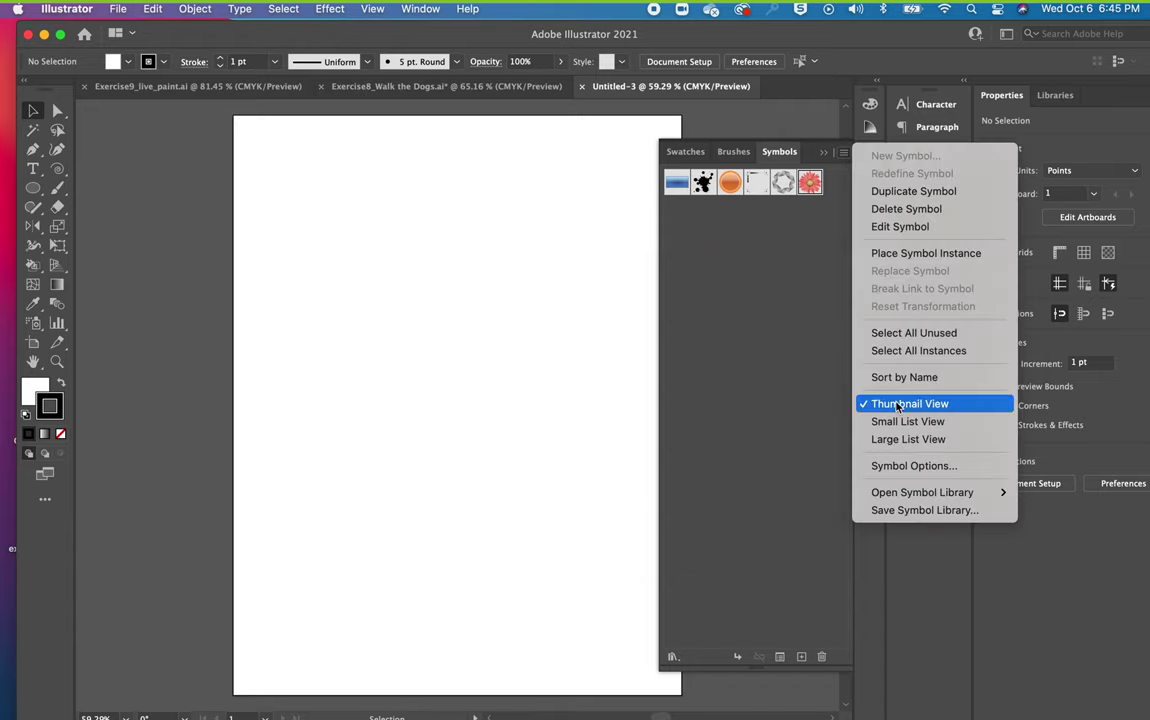
{"action": "mouse_move", "coordinate": [912, 494]}
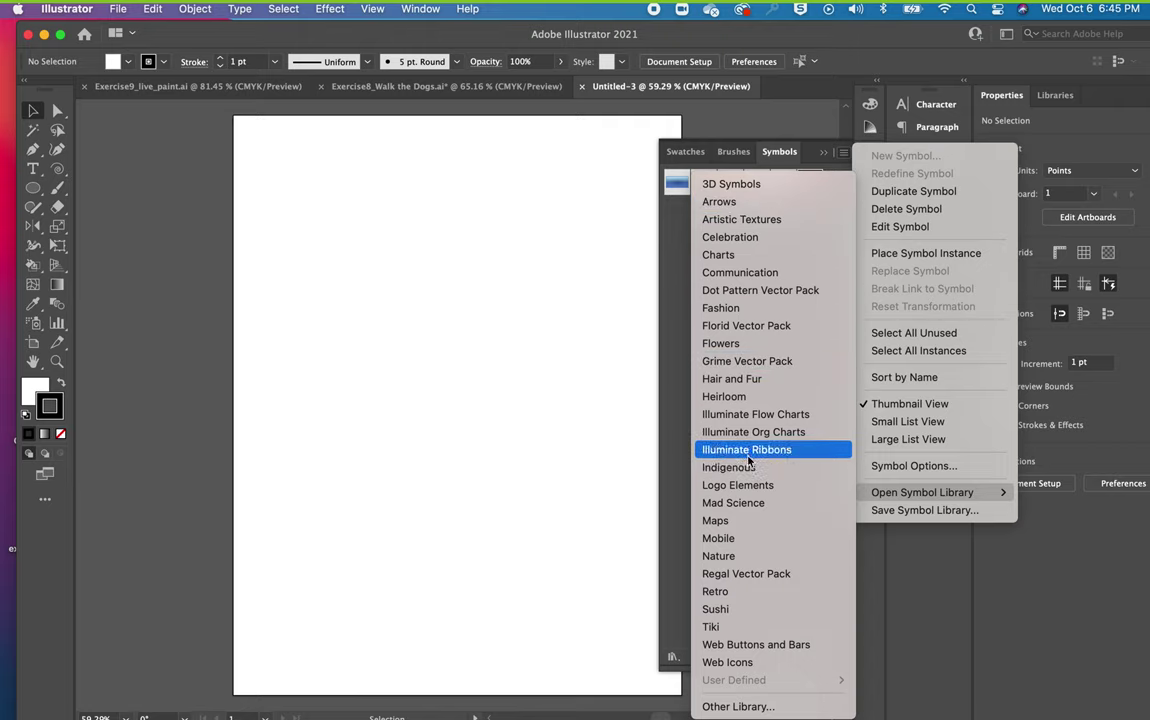
{"action": "left_click", "coordinate": [745, 387]}
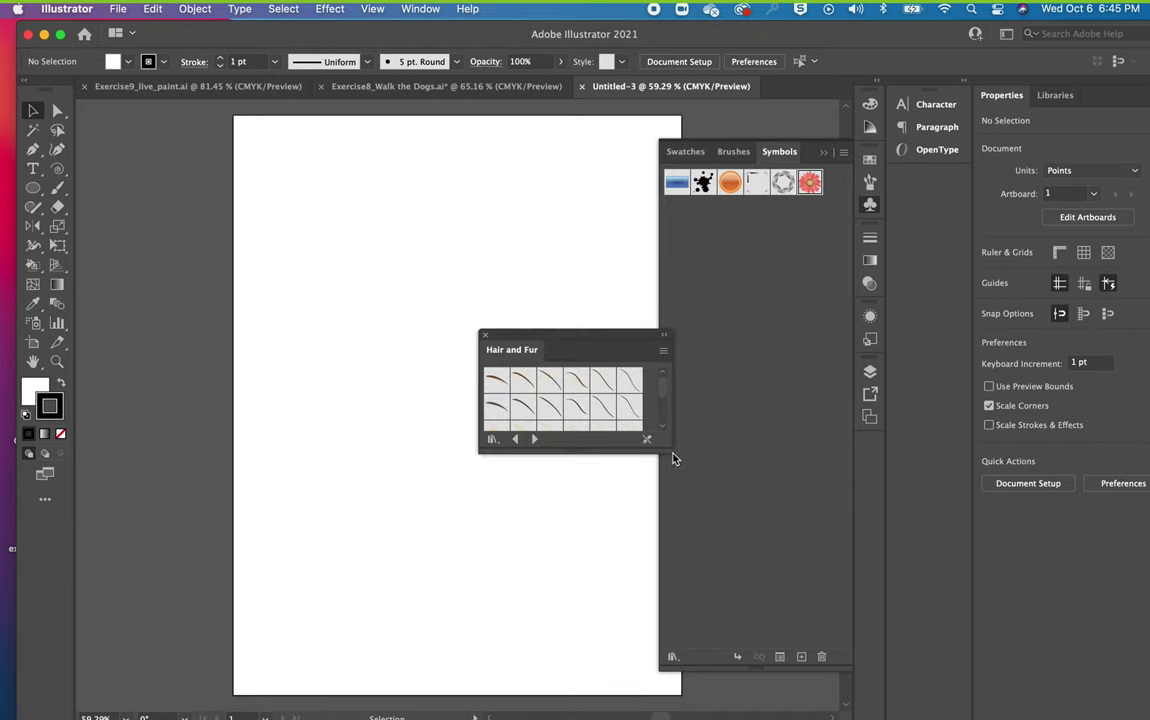
{"action": "mouse_move", "coordinate": [668, 452]}
{"action": "left_mouse_down"}
{"action": "mouse_move", "coordinate": [810, 592]}
{"action": "mouse_move", "coordinate": [791, 510]}
{"action": "left_mouse_up"}
{"action": "left_click", "coordinate": [484, 335]}
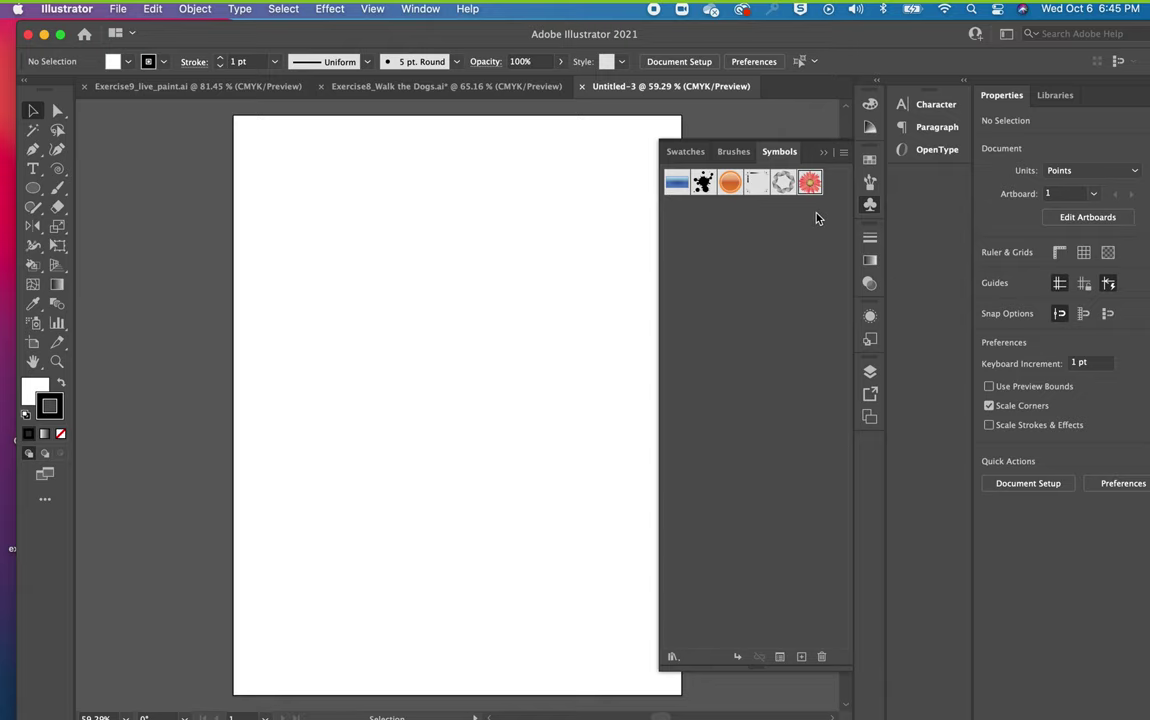
{"action": "left_click", "coordinate": [841, 154]}
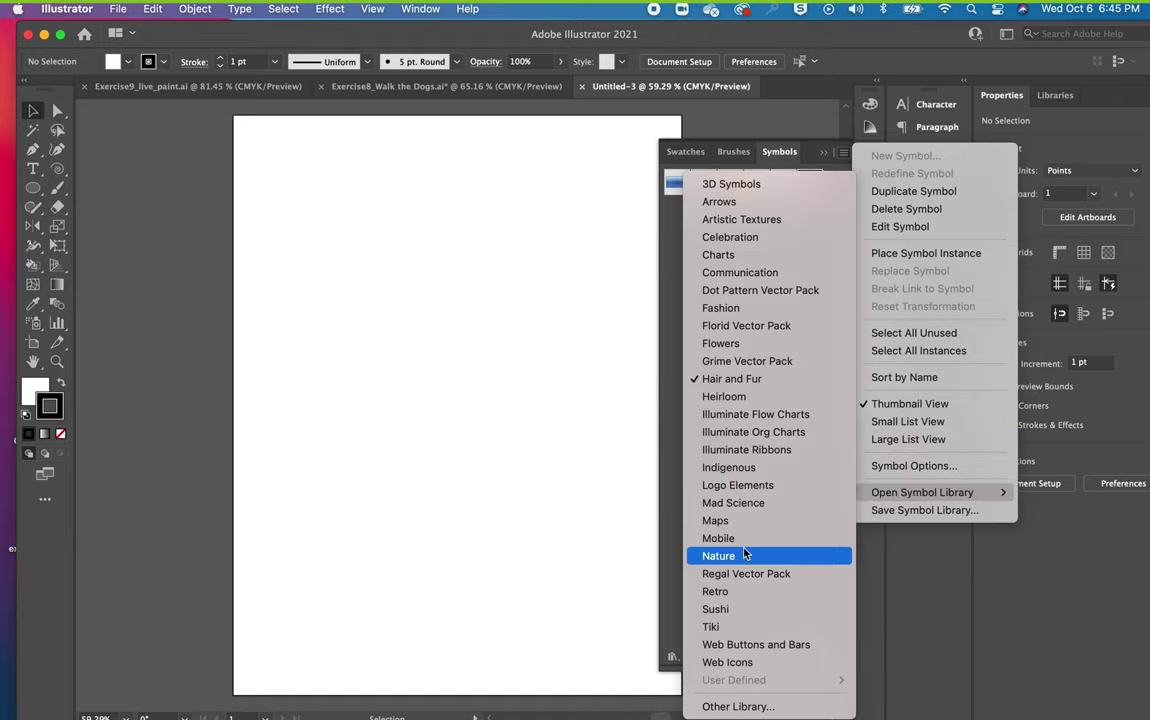
Open the Sushi library and place Suprememaki and tobiko side by side near the page top.
{"action": "left_click", "coordinate": [729, 612]}
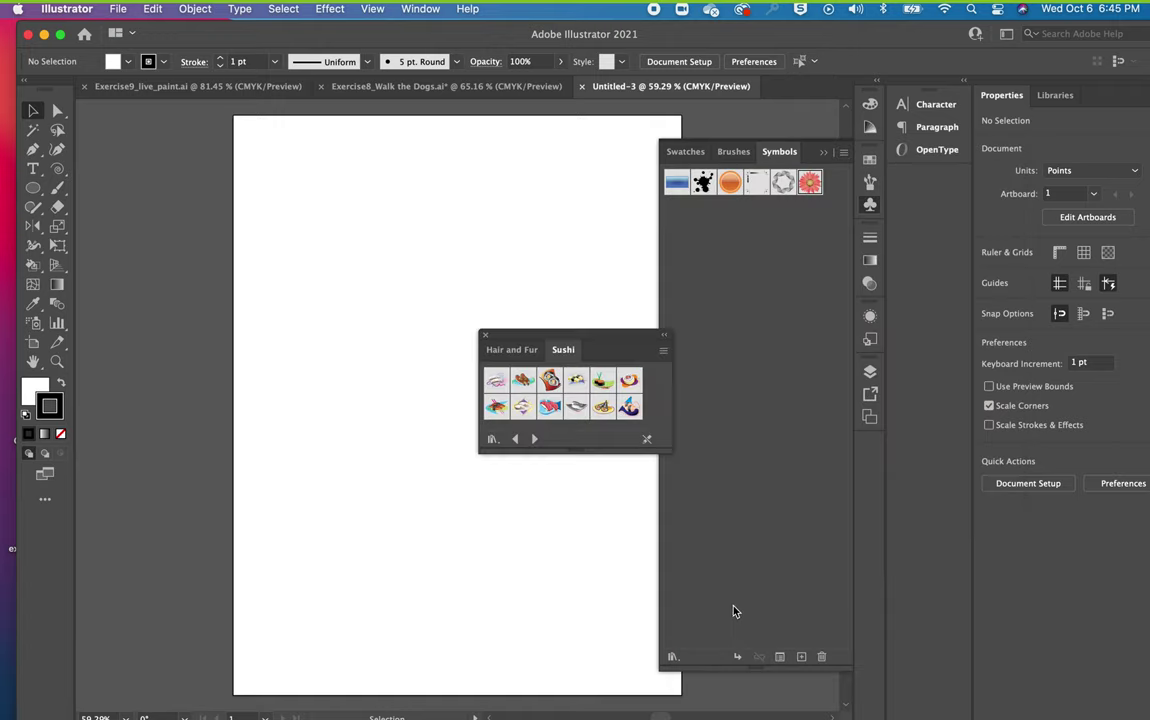
{"action": "left_click_drag", "start_coordinate": [629, 380], "coordinate": [400, 214]}
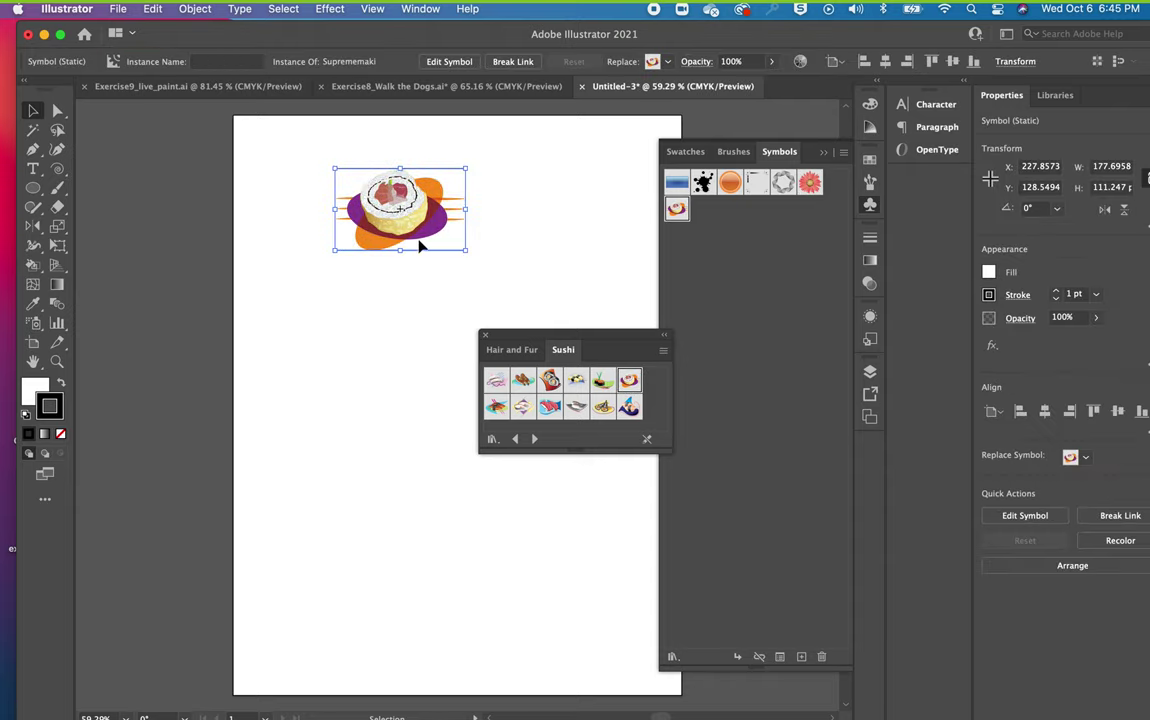
{"action": "left_click_drag", "start_coordinate": [602, 380], "coordinate": [550, 240]}
{"action": "left_click", "coordinate": [436, 303]}
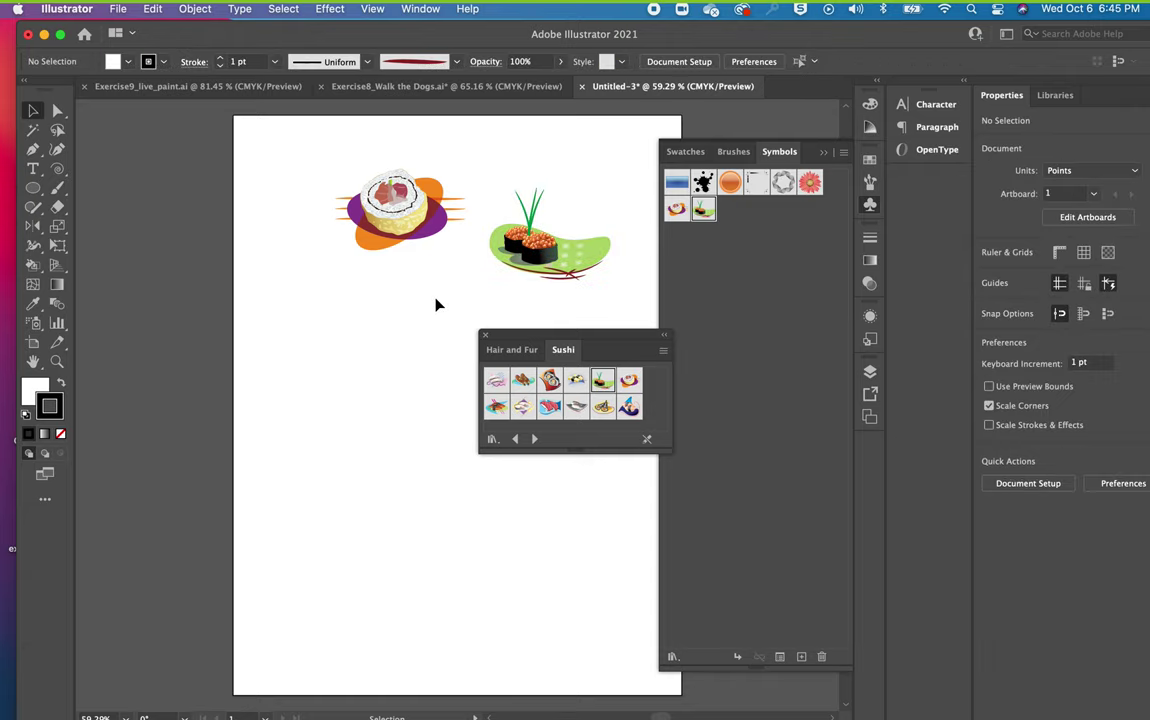
{"action": "left_click", "coordinate": [356, 201]}
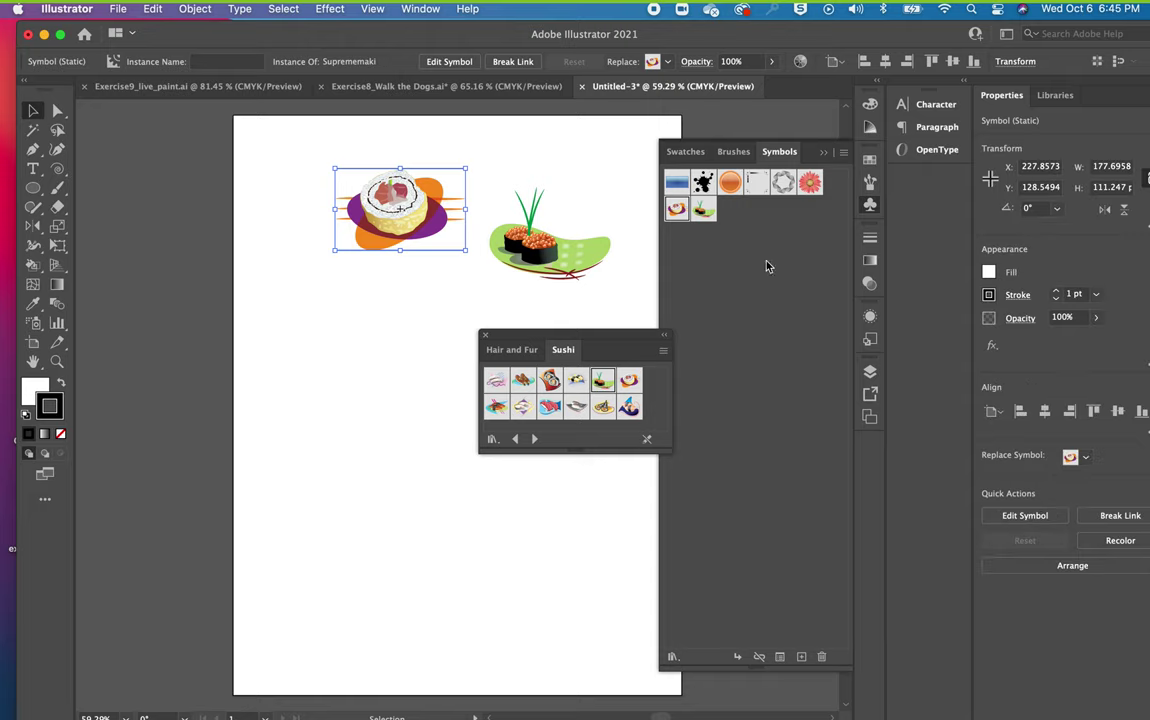
Expand the top Suprememaki instance into a plain artwork group.
{"action": "left_click", "coordinate": [195, 9]}
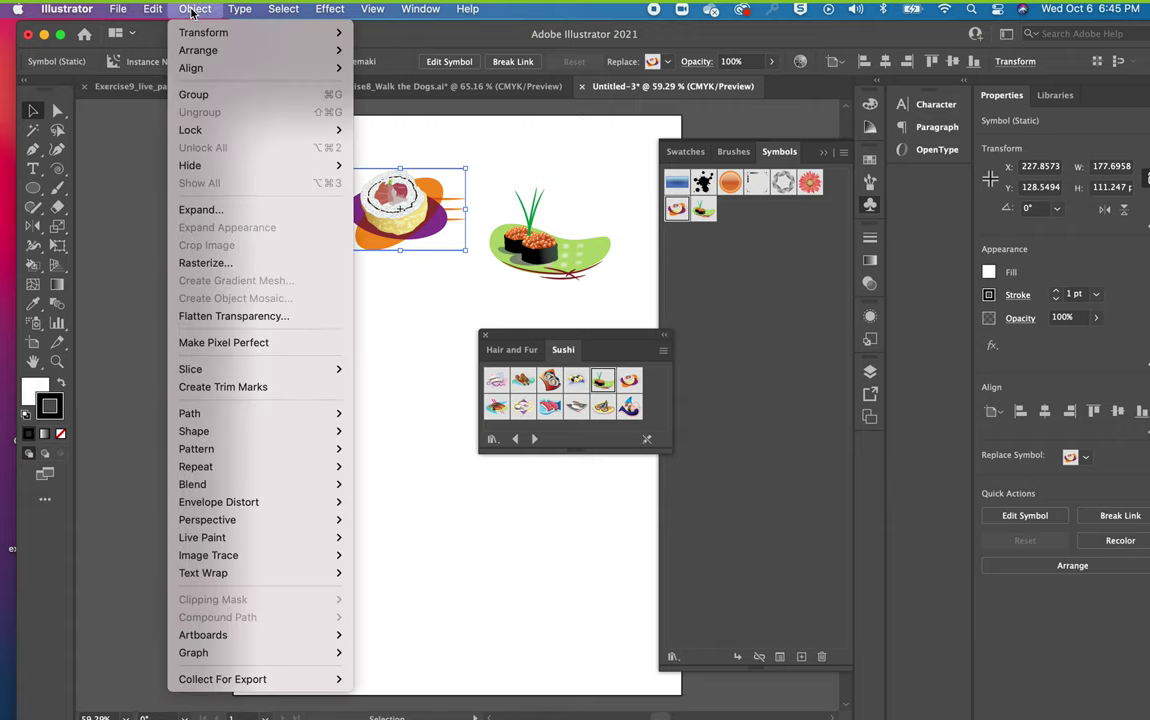
{"action": "left_click", "coordinate": [198, 210]}
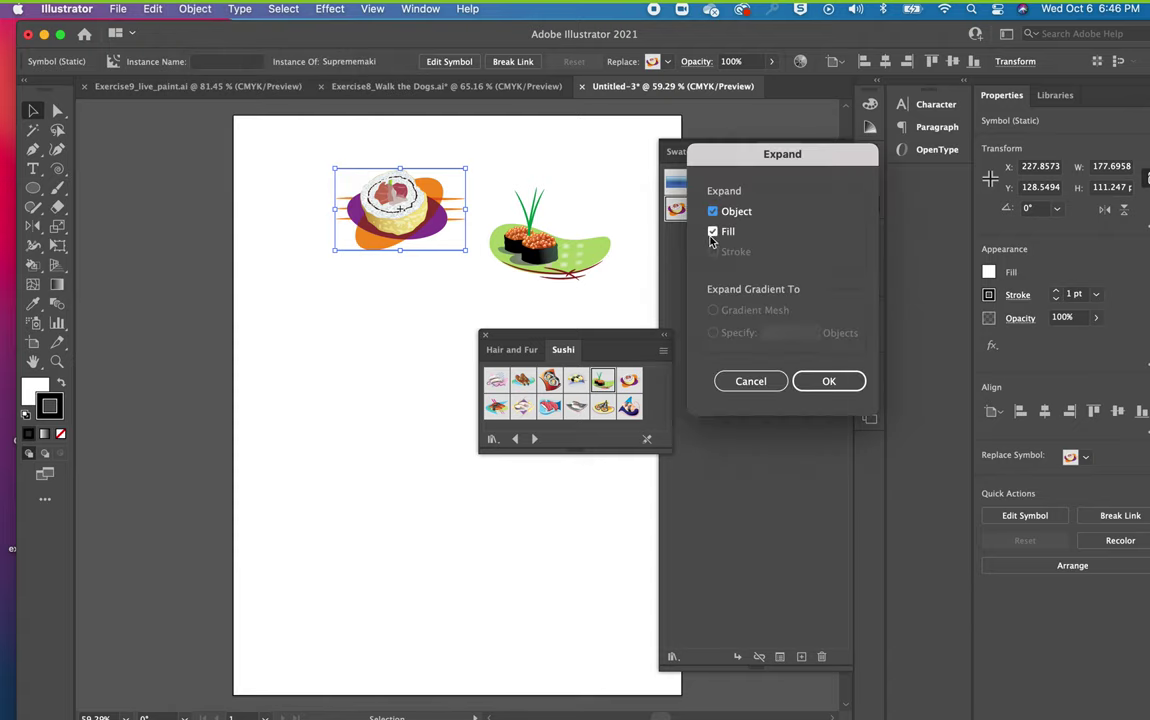
{"action": "left_click", "coordinate": [818, 381]}
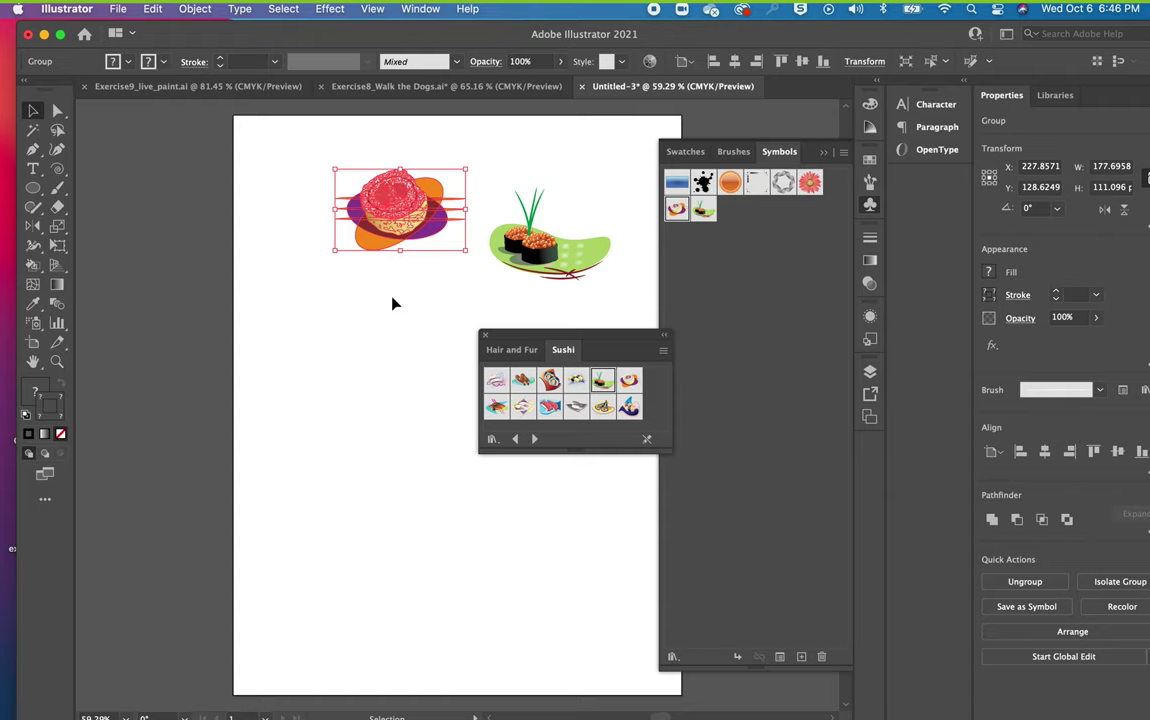
Place a Futo roll on the left and a second Suprememaki lower on the page.
{"action": "left_click", "coordinate": [420, 397]}
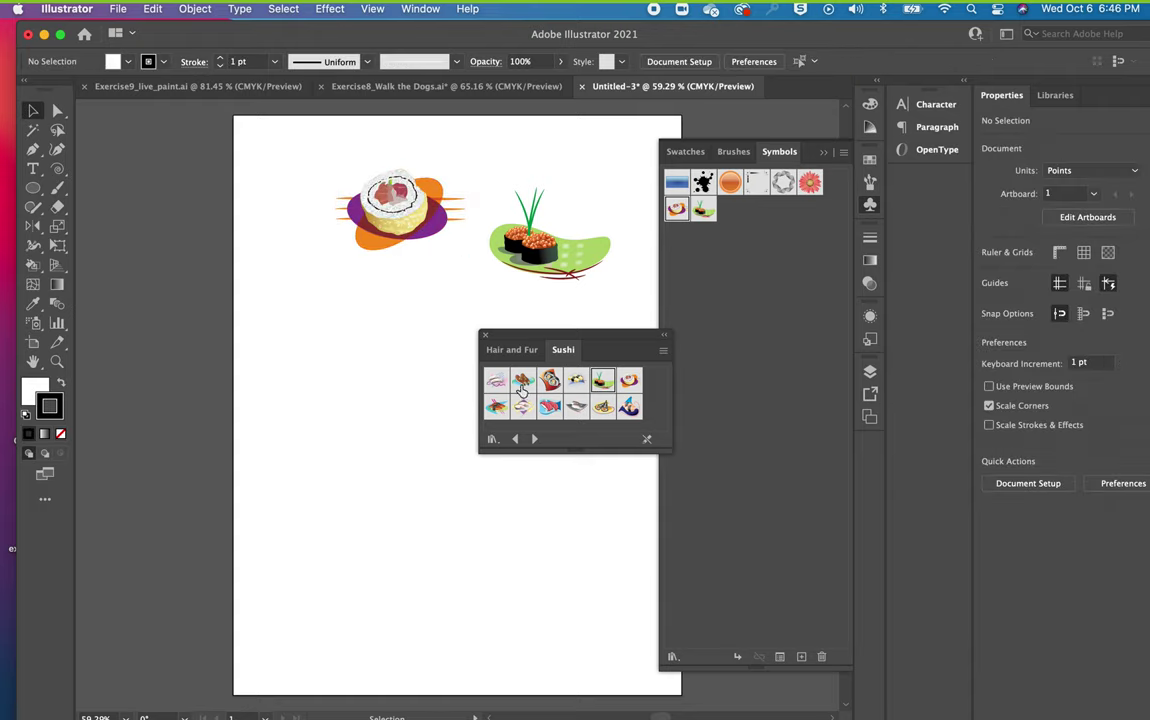
{"action": "left_click_drag", "start_coordinate": [550, 380], "coordinate": [315, 357]}
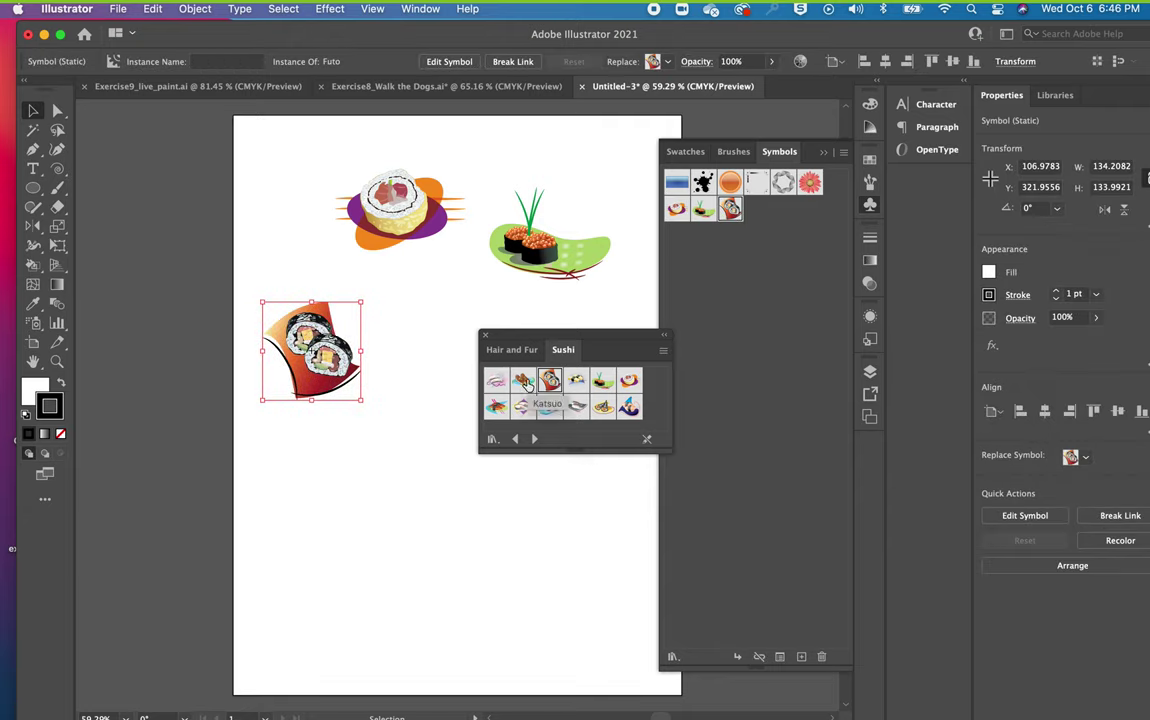
{"action": "left_click_drag", "start_coordinate": [628, 380], "coordinate": [360, 472]}
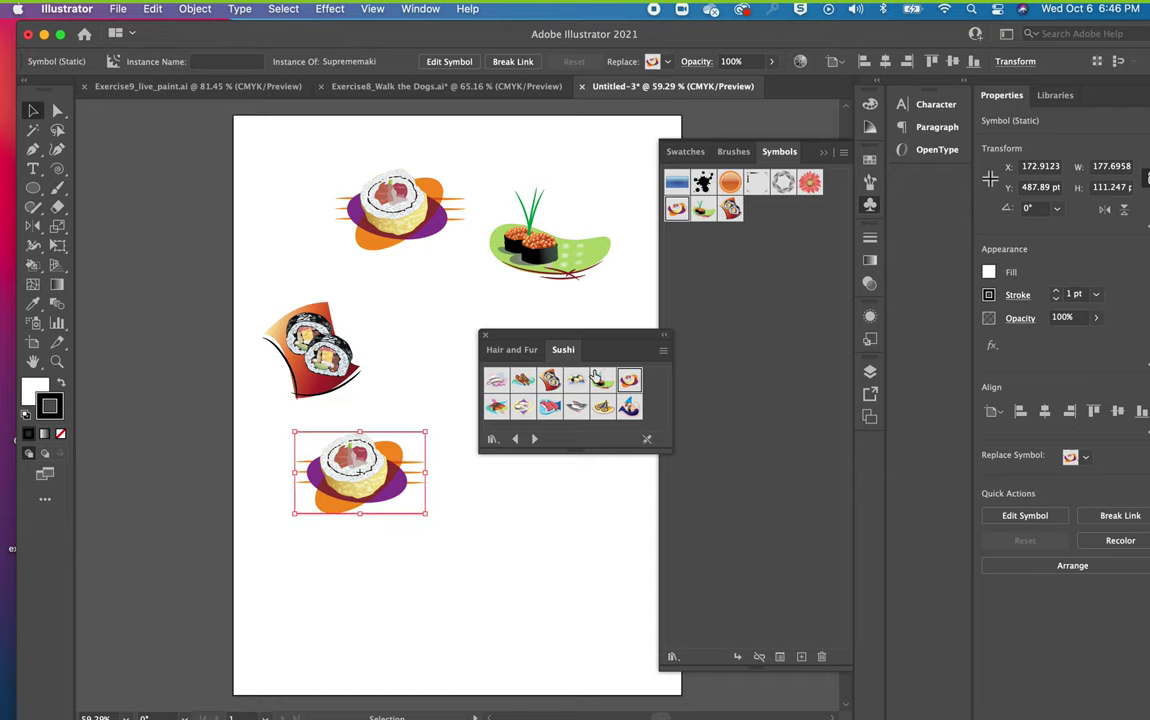
Change the top sushi roll's purple plate fill to a light cyan.
{"action": "left_click", "coordinate": [440, 232]}
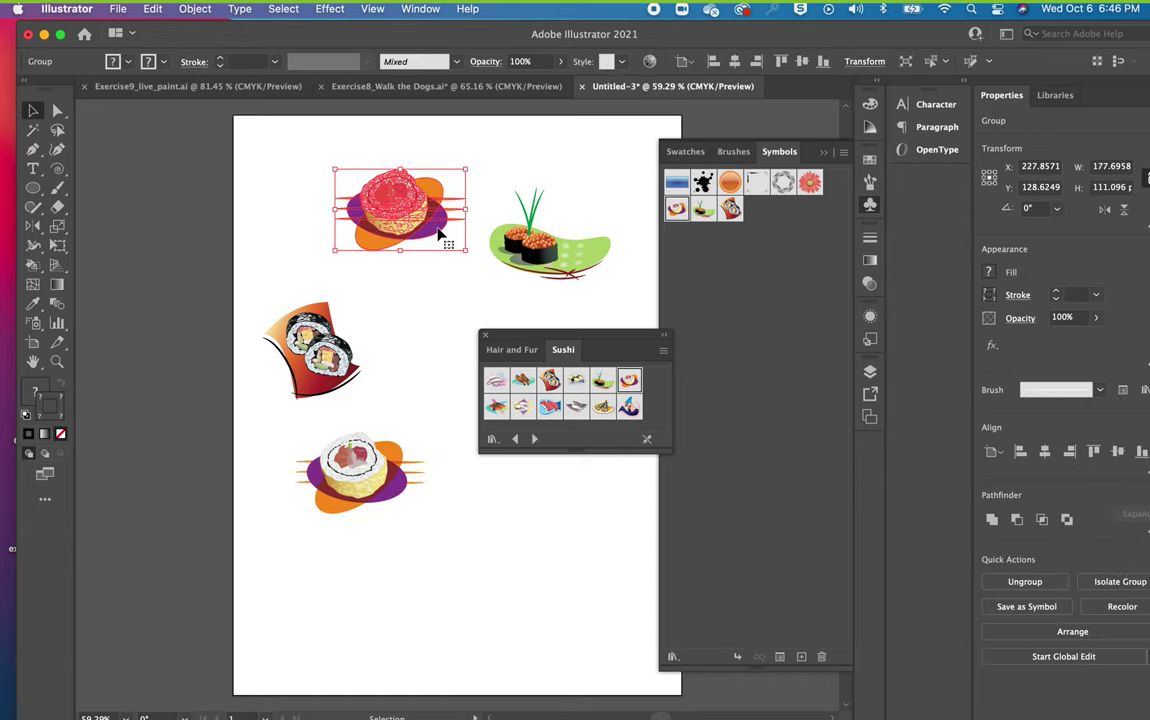
{"action": "double_click", "coordinate": [440, 232]}
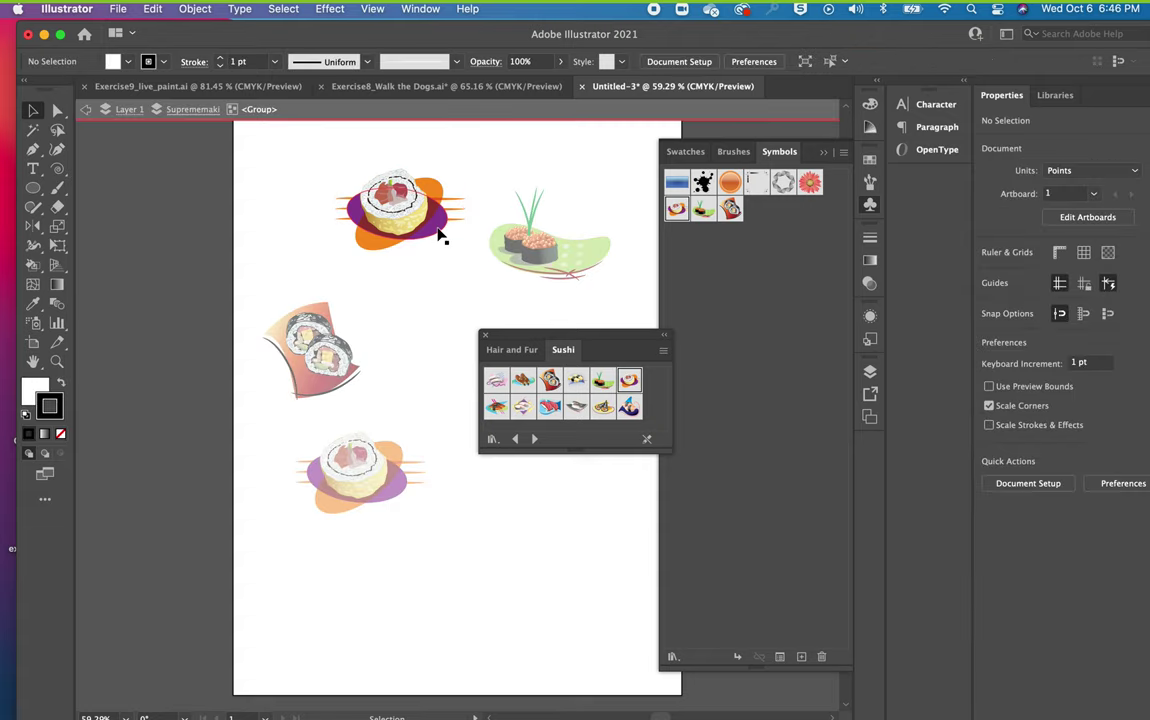
{"action": "left_click", "coordinate": [440, 236]}
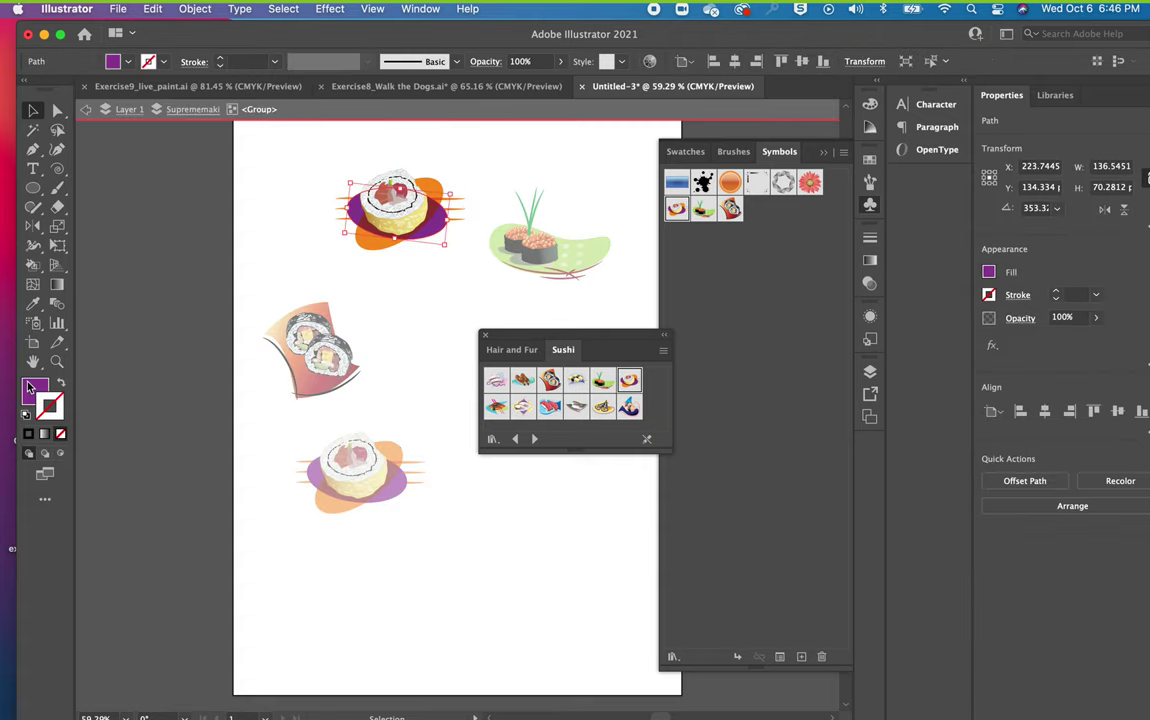
{"action": "double_click", "coordinate": [30, 387]}
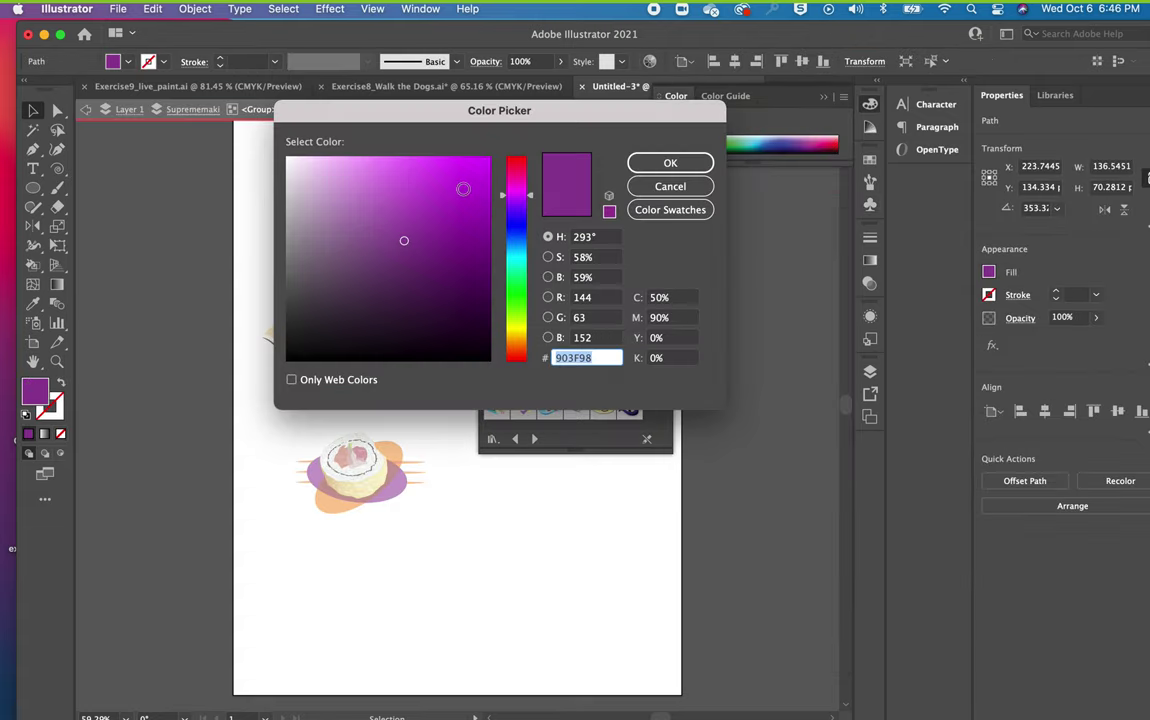
{"action": "left_click_drag", "start_coordinate": [516, 250], "coordinate": [522, 256]}
{"action": "left_click", "coordinate": [359, 172]}
{"action": "left_click", "coordinate": [670, 163]}
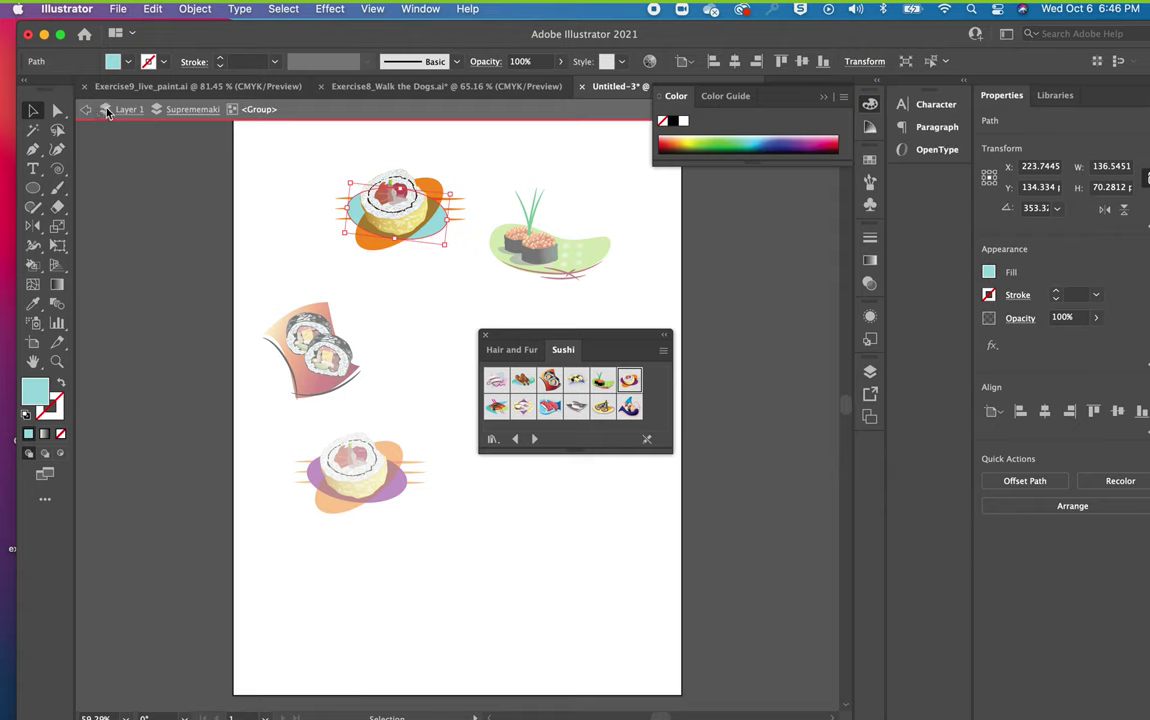
Exit isolation mode completely and select the top sushi roll.
{"action": "left_click", "coordinate": [80, 108]}
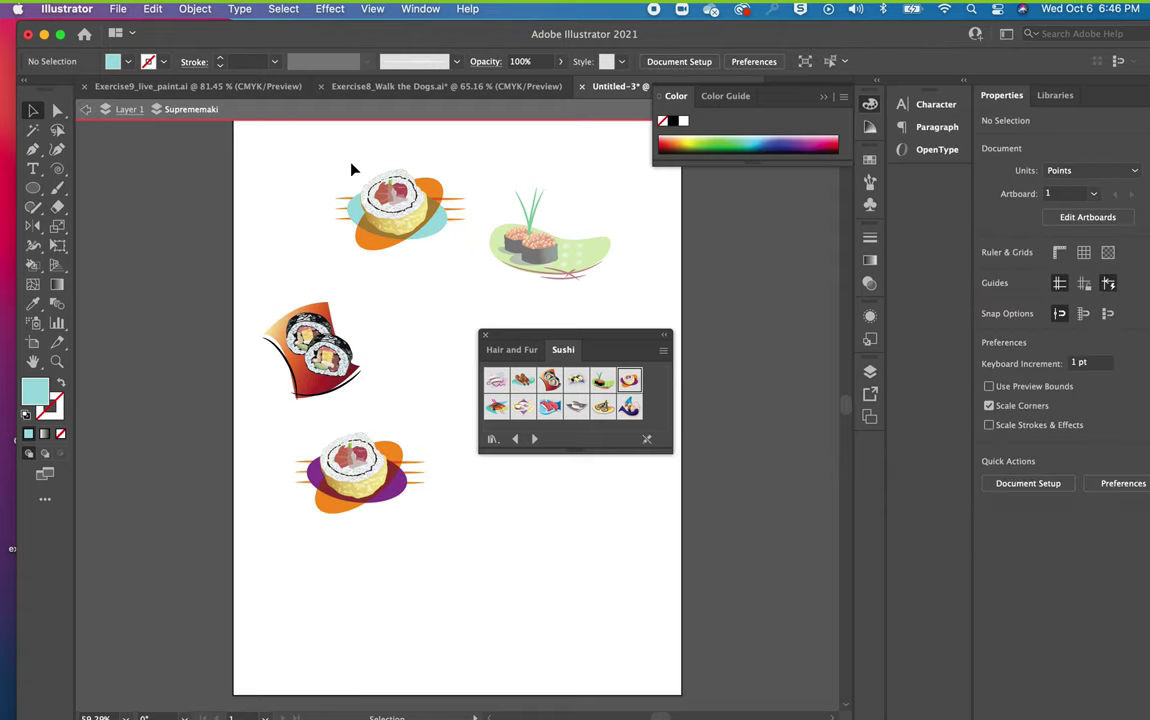
{"action": "left_click", "coordinate": [85, 109]}
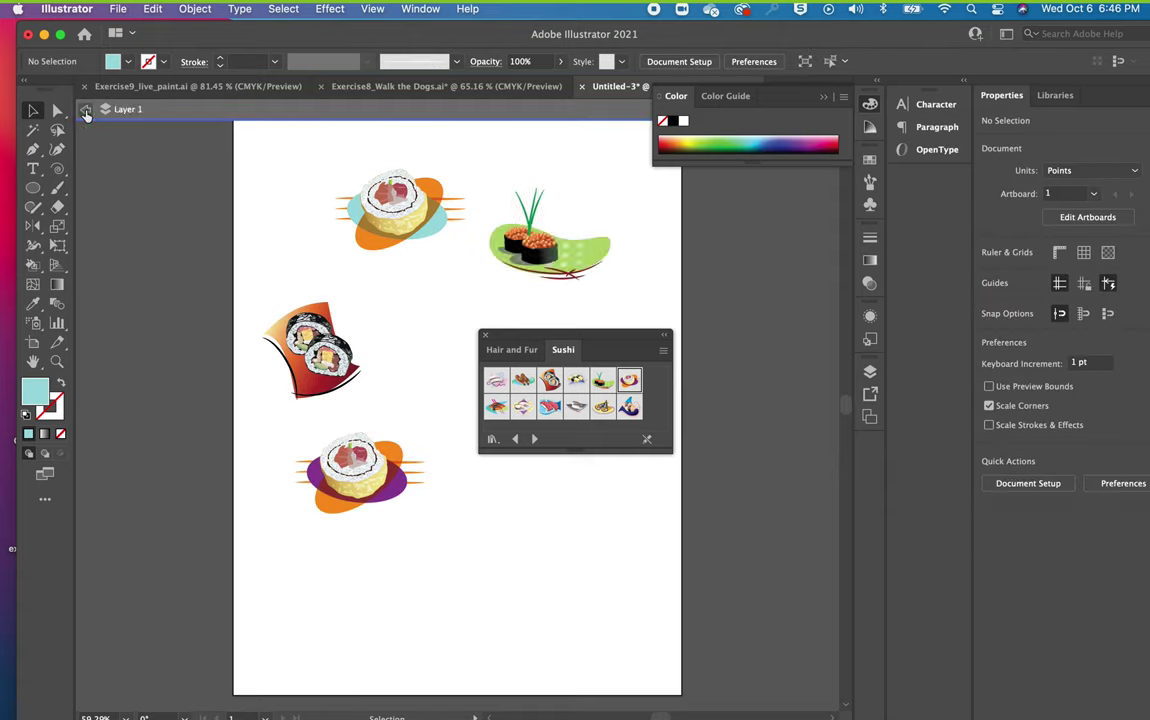
{"action": "left_click", "coordinate": [86, 110]}
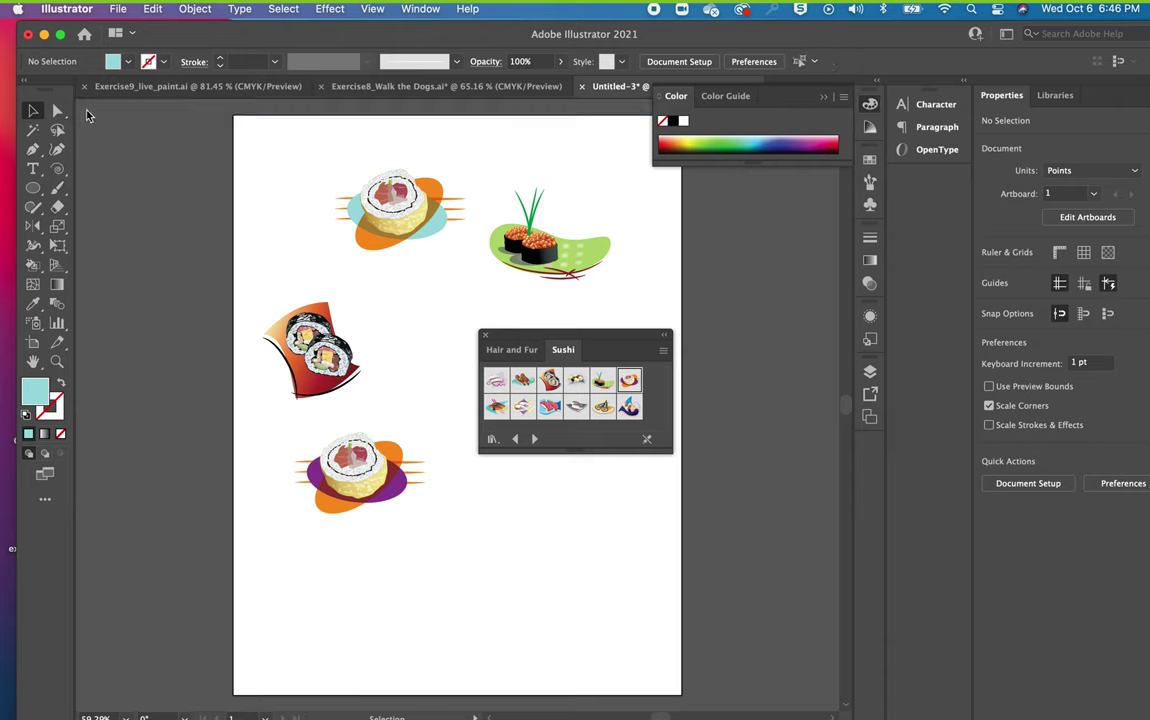
{"action": "left_click", "coordinate": [425, 242]}
Move the top sushi roll up and to the left.
{"action": "left_click_drag", "start_coordinate": [433, 232], "coordinate": [398, 220]}
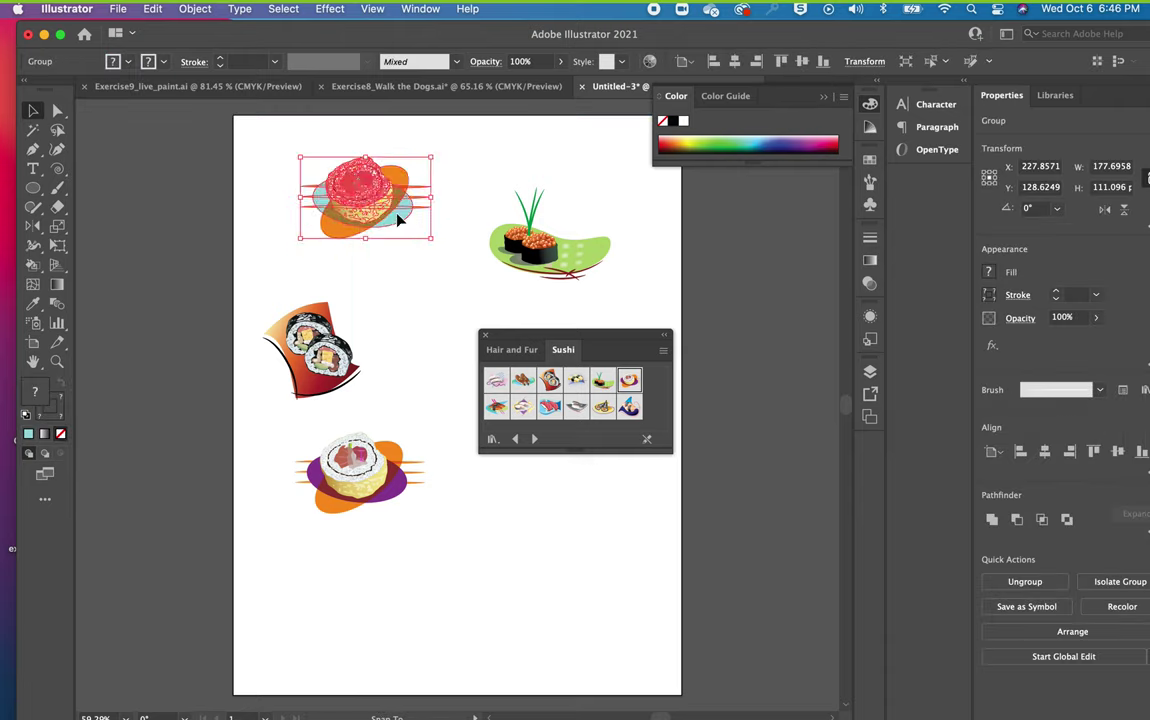
{"action": "left_click", "coordinate": [358, 452]}
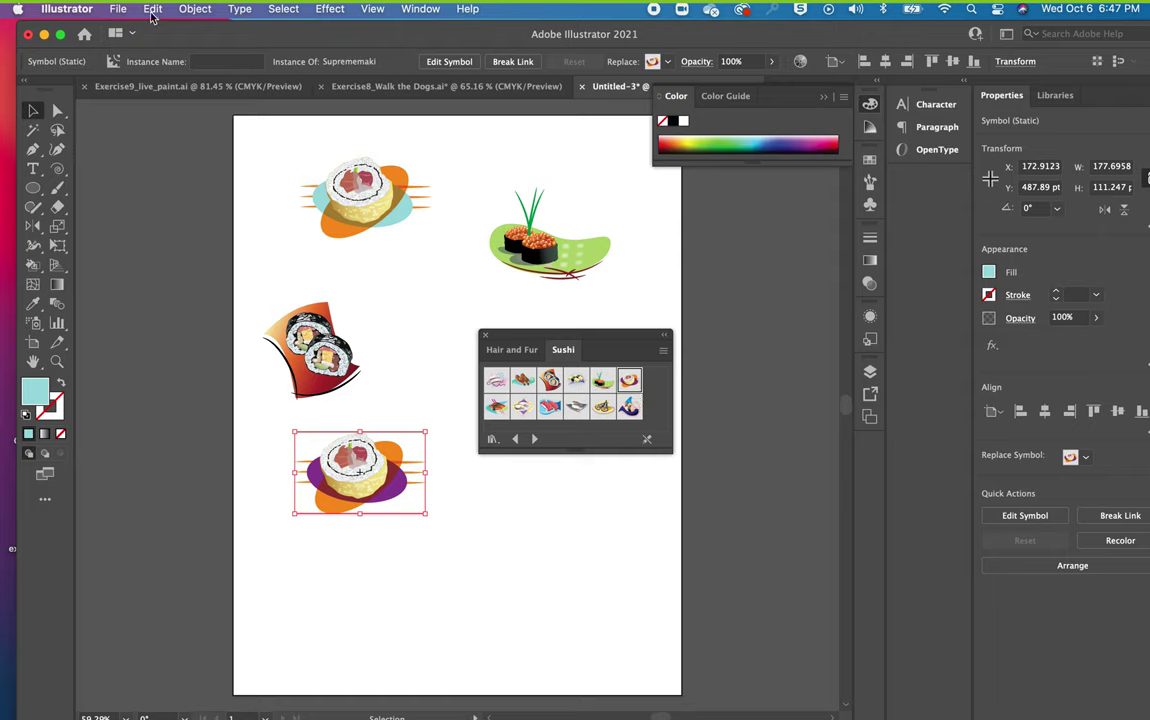
{"action": "left_click", "coordinate": [194, 10]}
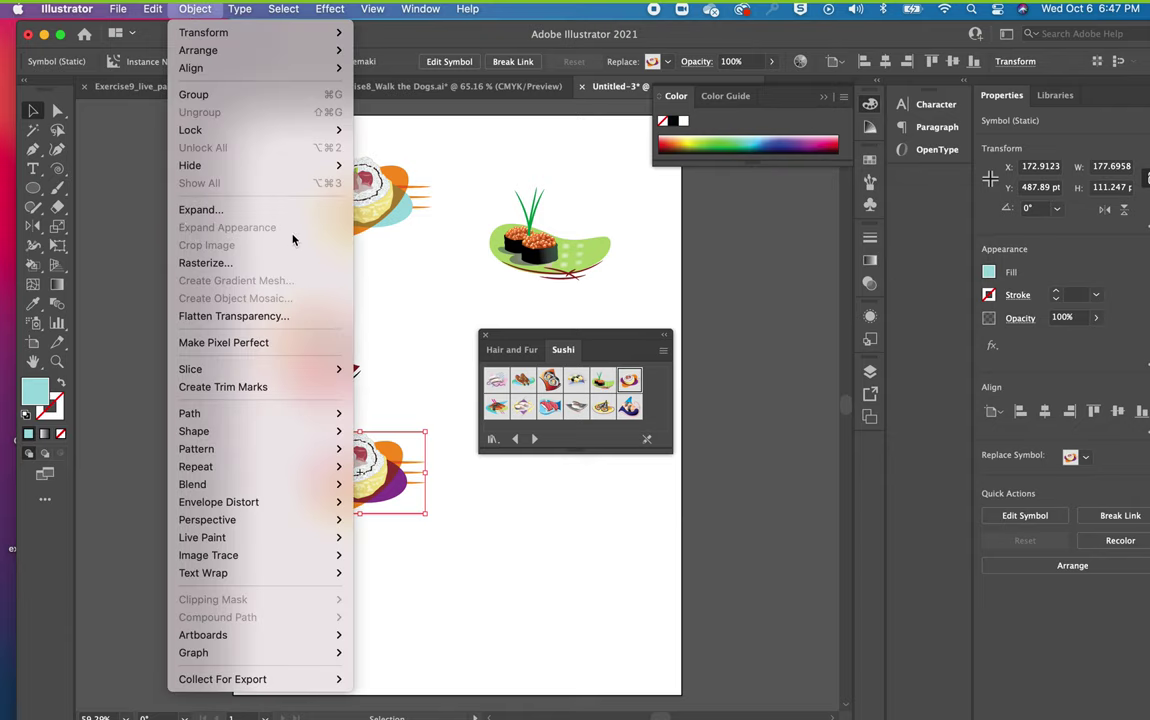
{"action": "left_click", "coordinate": [380, 287]}
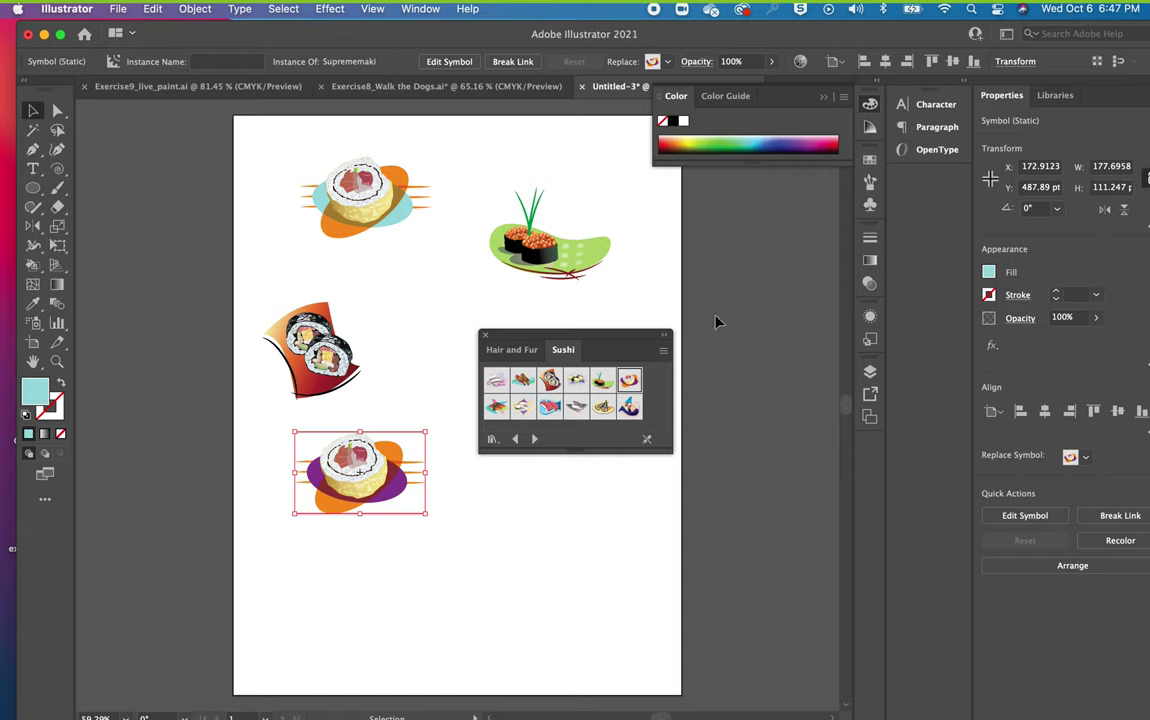
Collapse the Color panel and close the Sushi symbol library.
{"action": "left_click", "coordinate": [664, 353]}
{"action": "left_click", "coordinate": [664, 353]}
{"action": "left_click", "coordinate": [825, 98]}
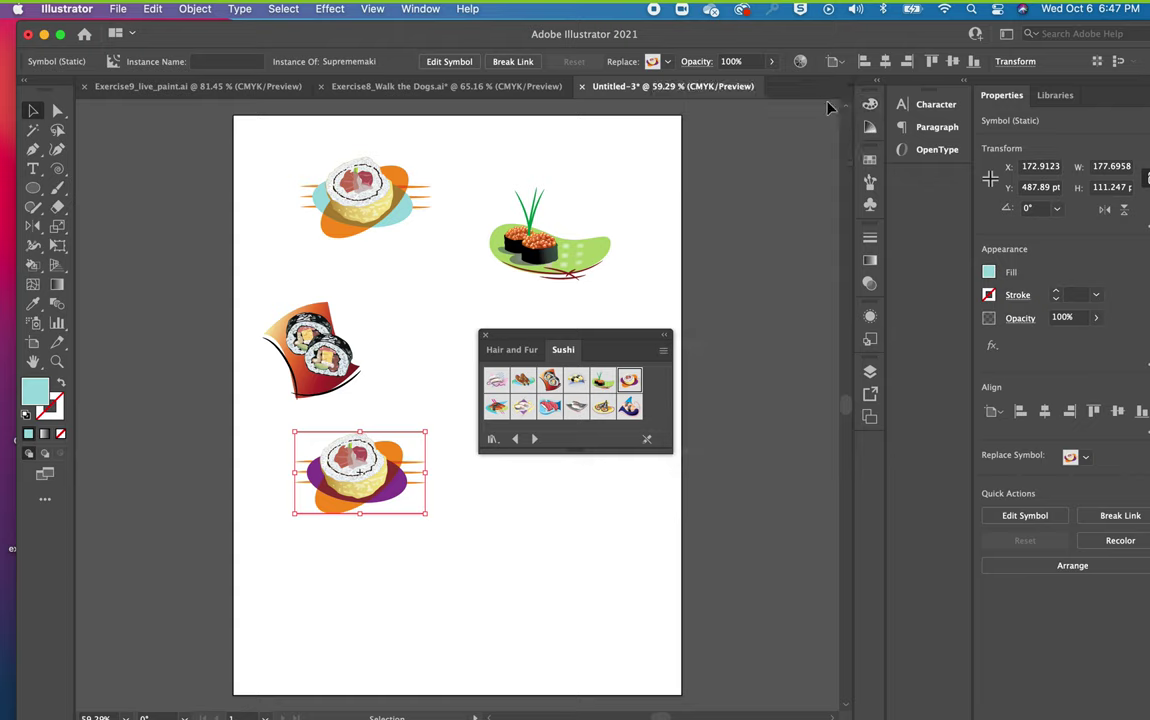
{"action": "left_click", "coordinate": [484, 335]}
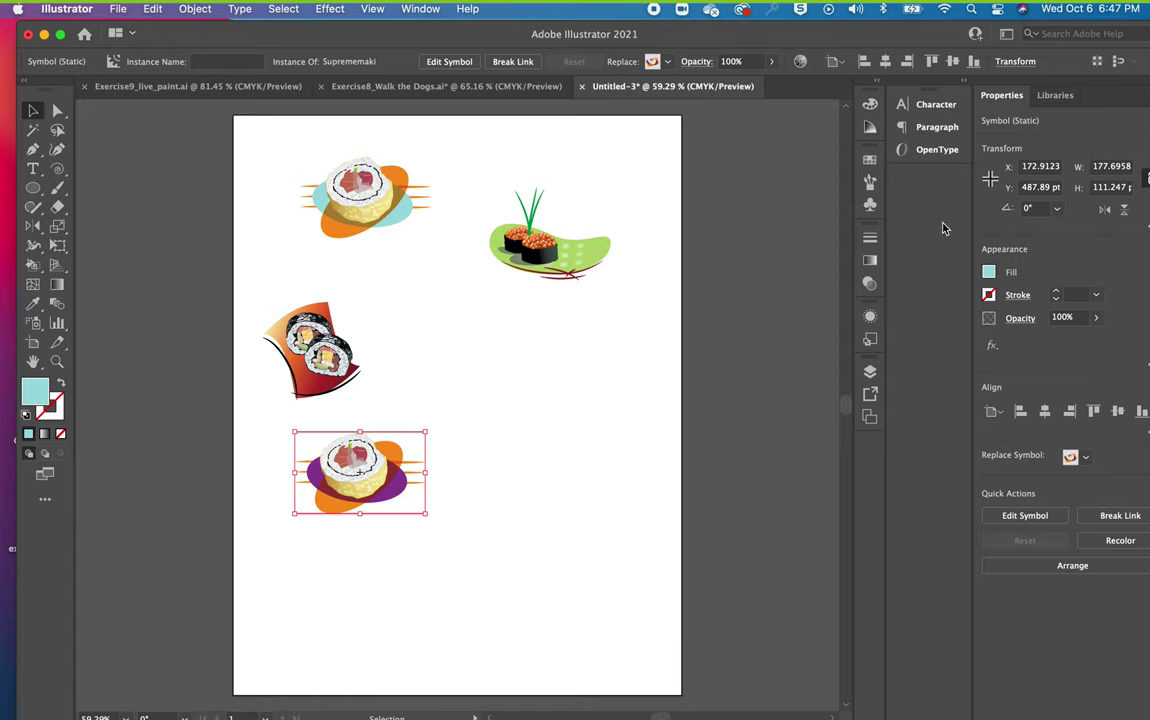
Show the document's Symbols panel and open the Nature symbol library from its menu.
{"action": "left_click", "coordinate": [871, 162]}
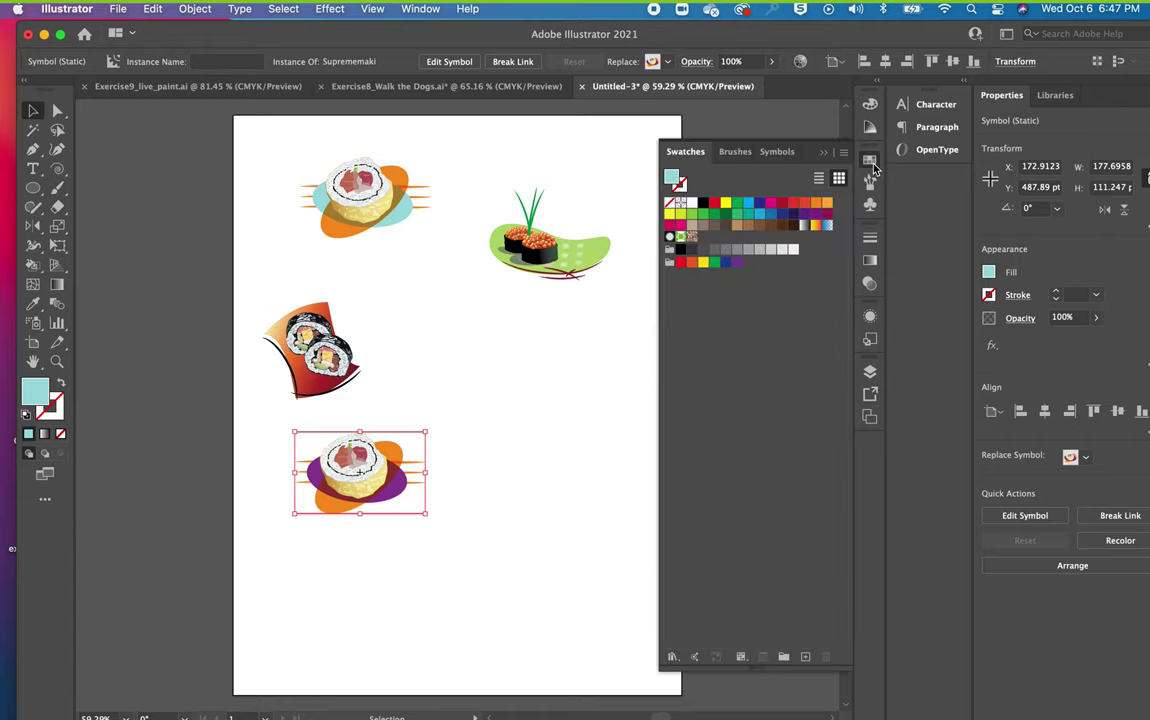
{"action": "left_click", "coordinate": [778, 153]}
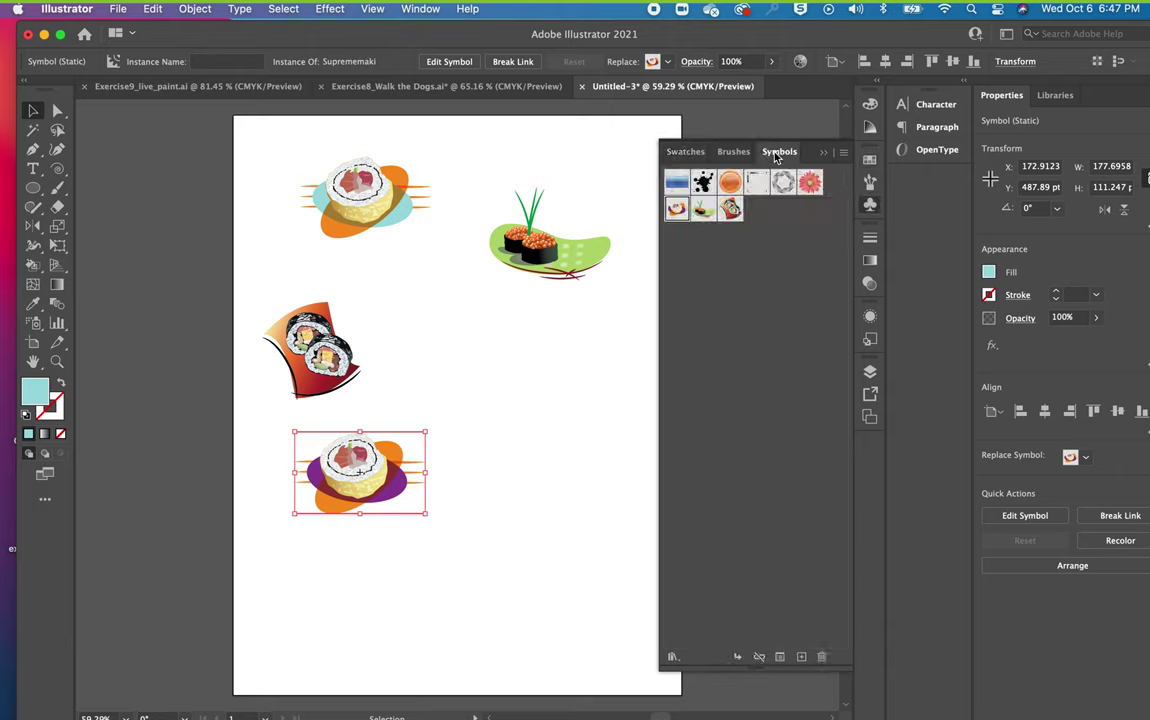
{"action": "left_click", "coordinate": [843, 155]}
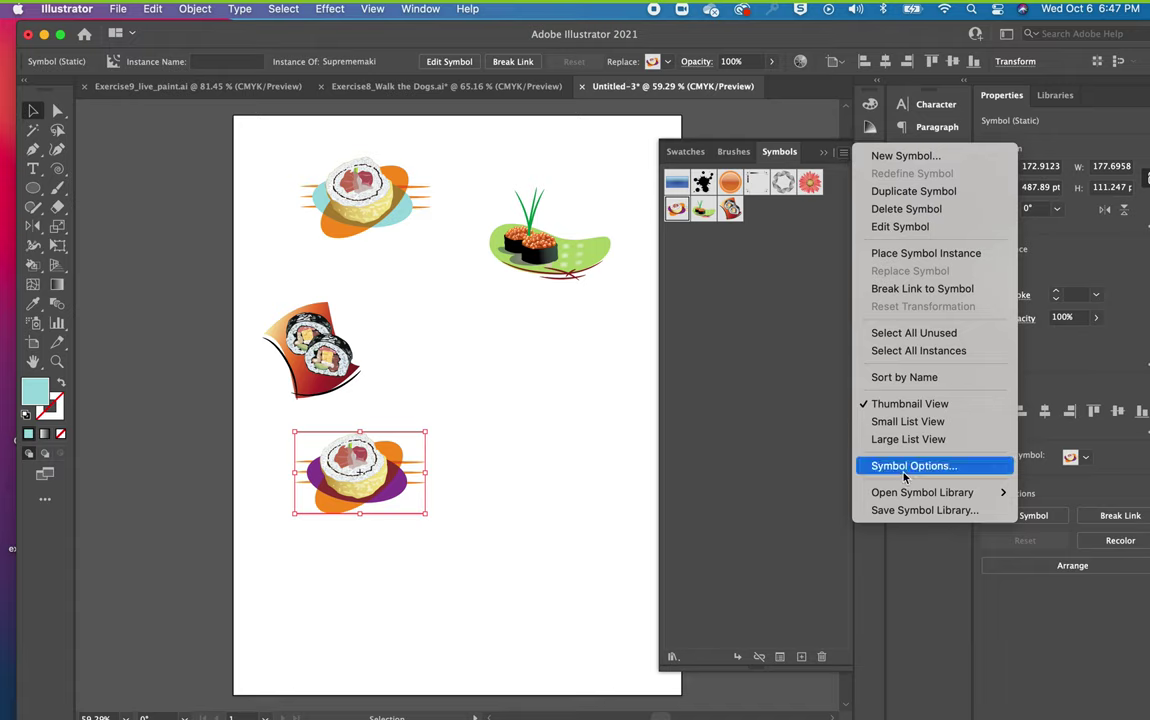
{"action": "mouse_move", "coordinate": [909, 498]}
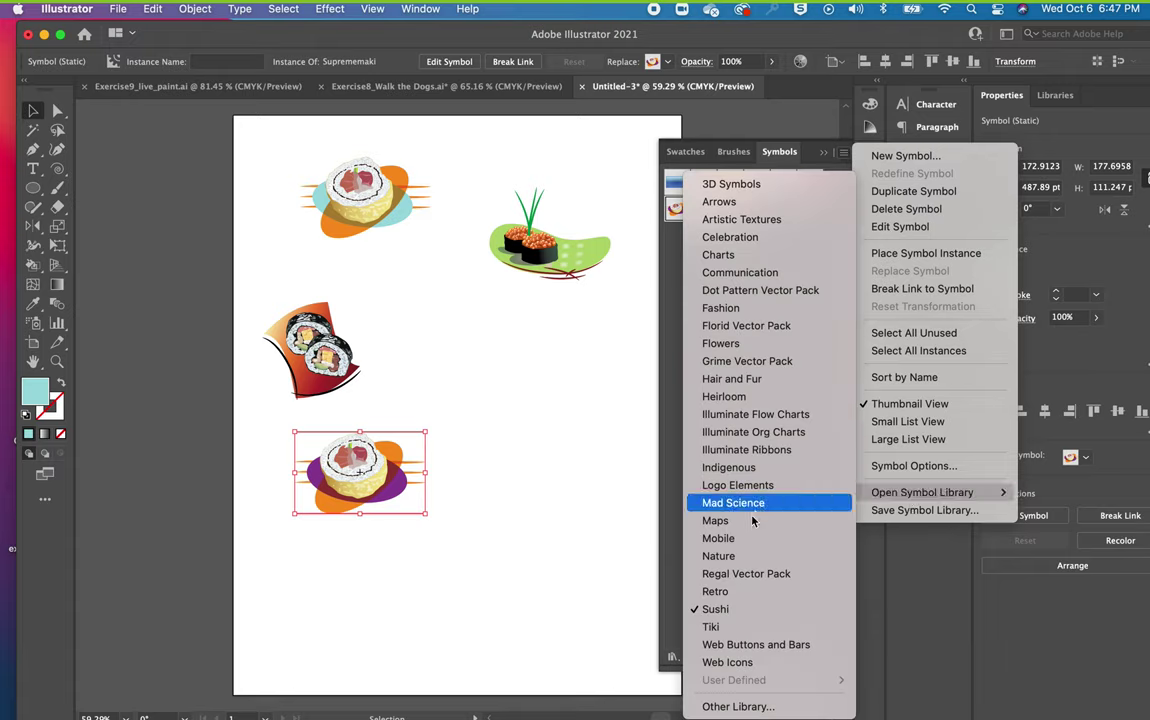
{"action": "left_click", "coordinate": [727, 563]}
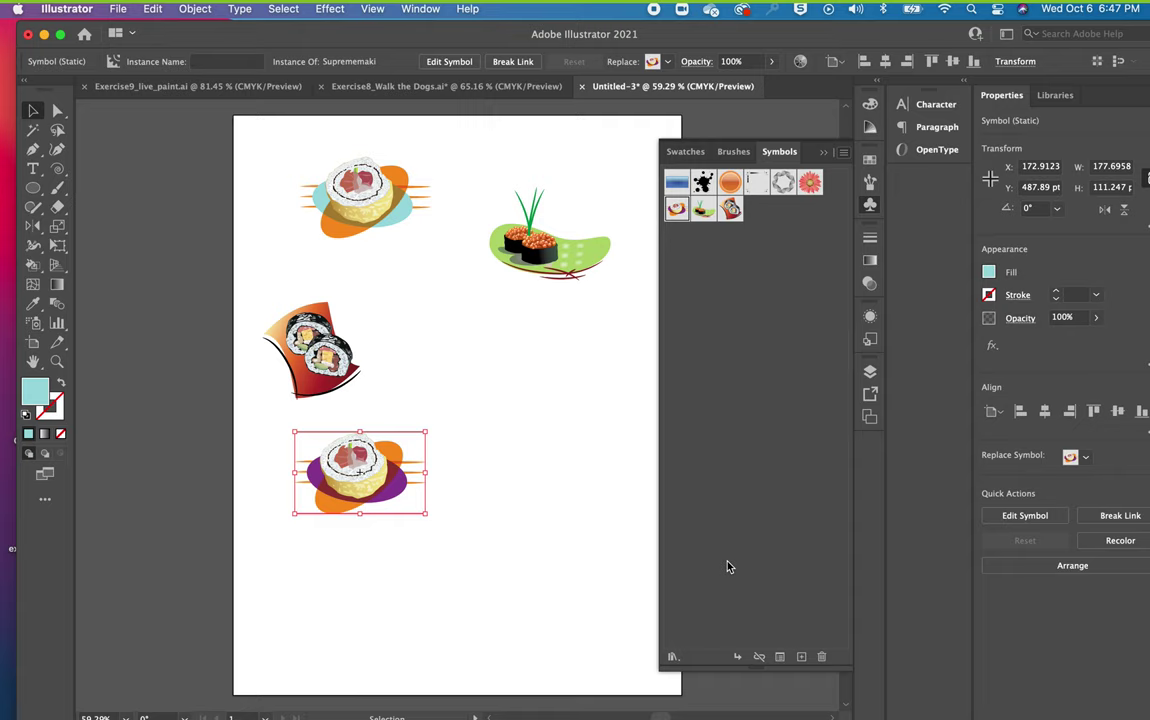
Place a beetle, a ladybug and a butterfly from the Nature library among the sushi.
{"action": "left_click_drag", "start_coordinate": [670, 444], "coordinate": [799, 632]}
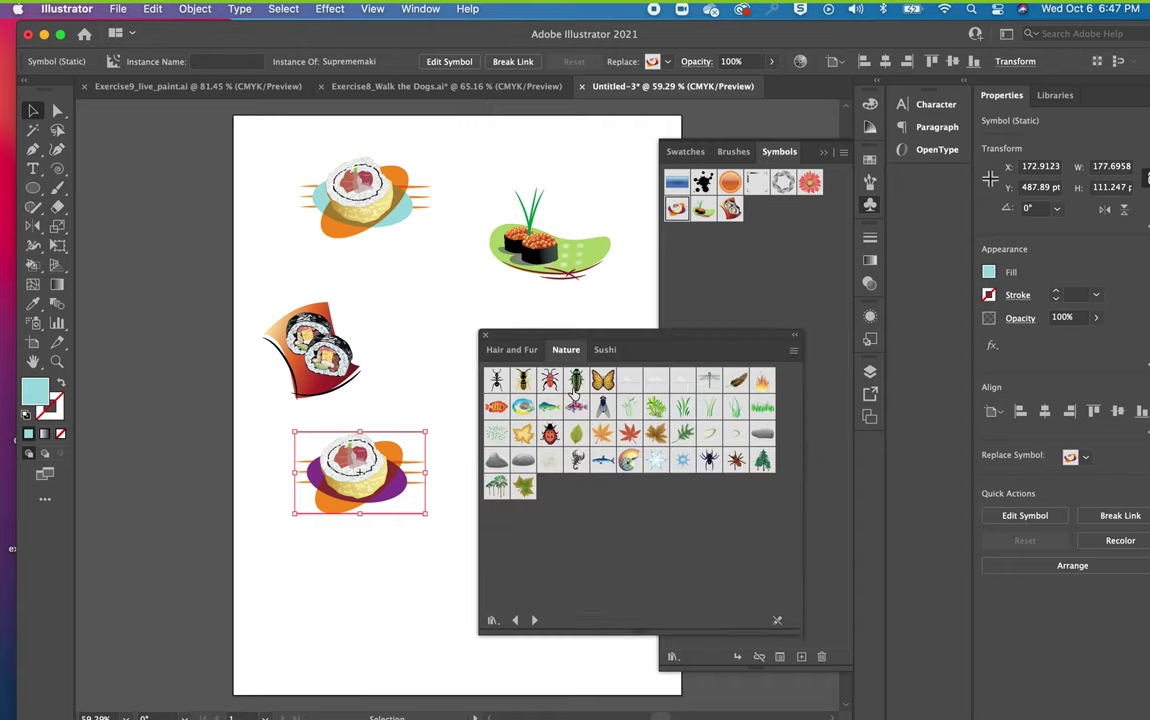
{"action": "left_click_drag", "start_coordinate": [576, 382], "coordinate": [520, 170]}
{"action": "left_click", "coordinate": [507, 146]}
{"action": "left_click", "coordinate": [570, 182]}
{"action": "left_click_drag", "start_coordinate": [549, 433], "coordinate": [432, 334]}
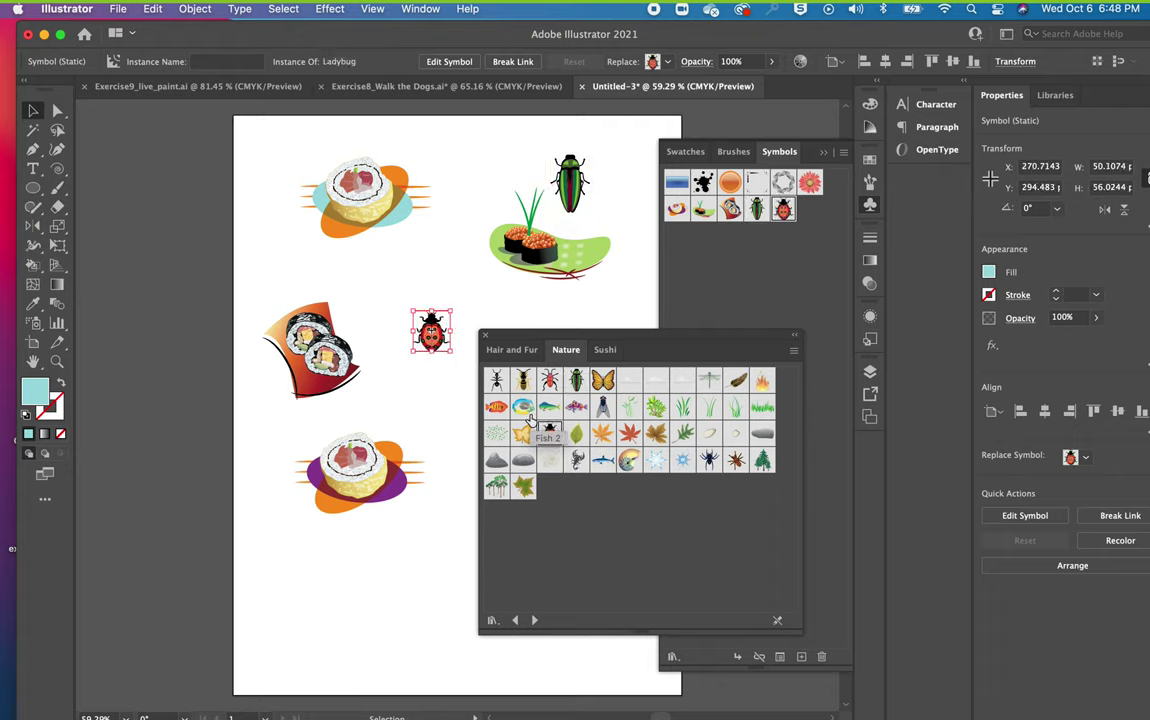
{"action": "left_click", "coordinate": [603, 382]}
{"action": "left_click_drag", "start_coordinate": [603, 382], "coordinate": [407, 571]}
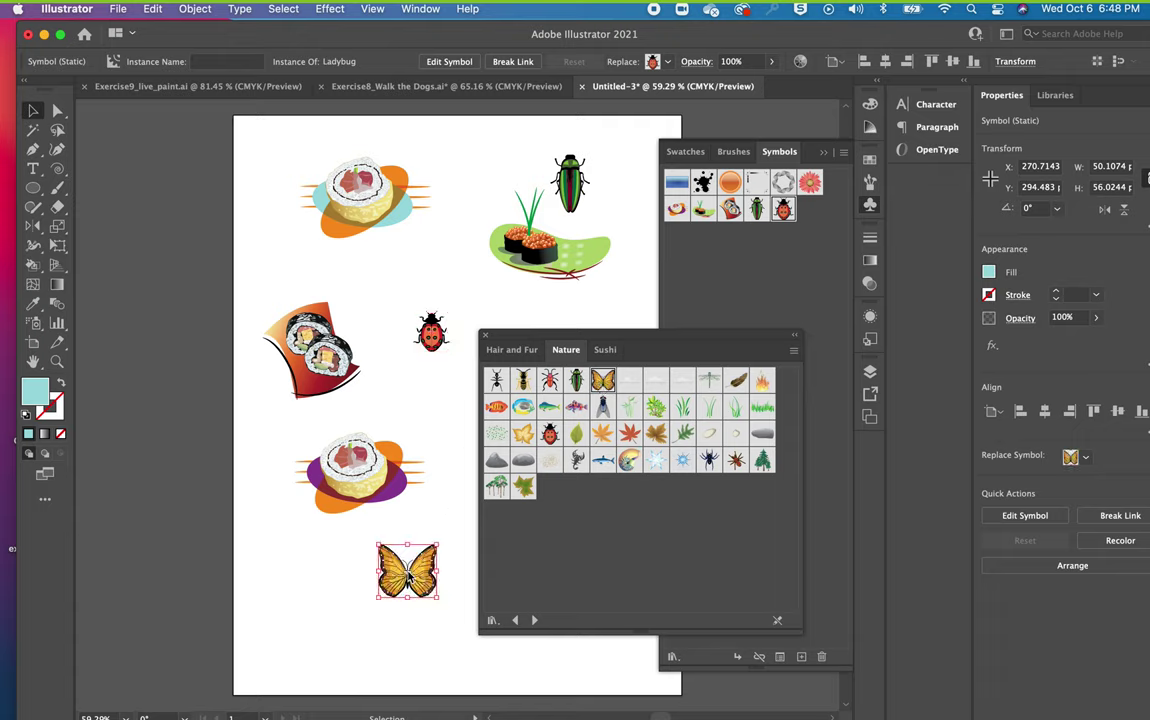
{"action": "left_click", "coordinate": [341, 570]}
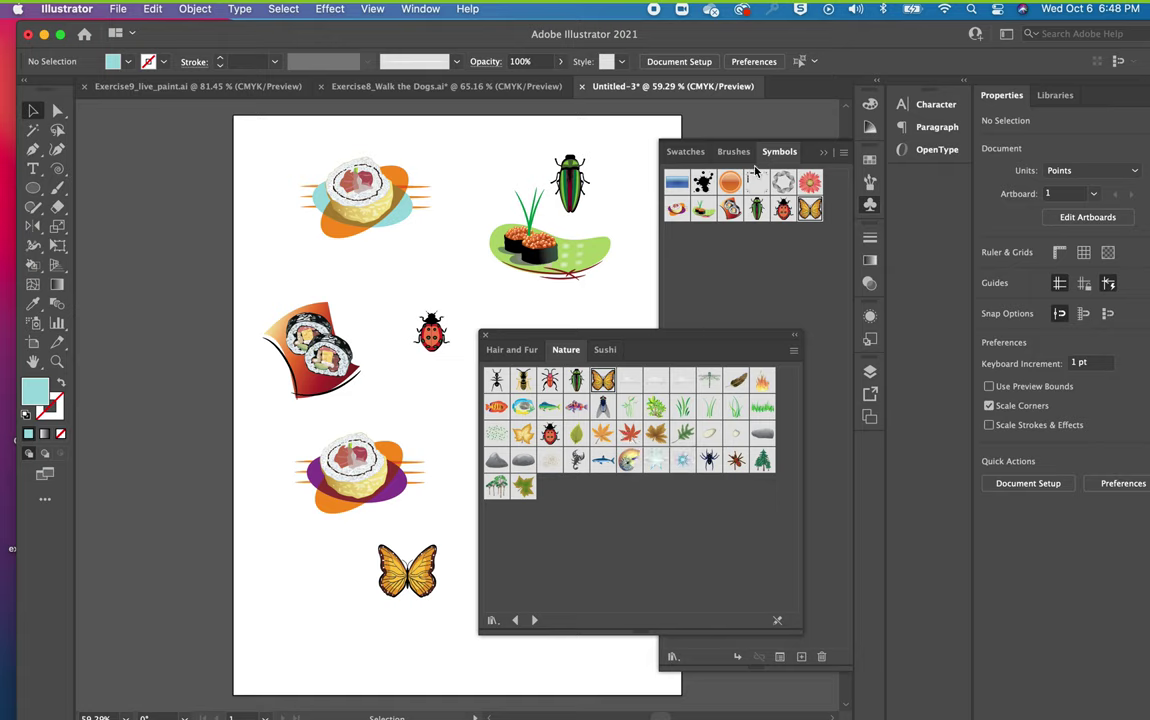
{"action": "left_click", "coordinate": [843, 153]}
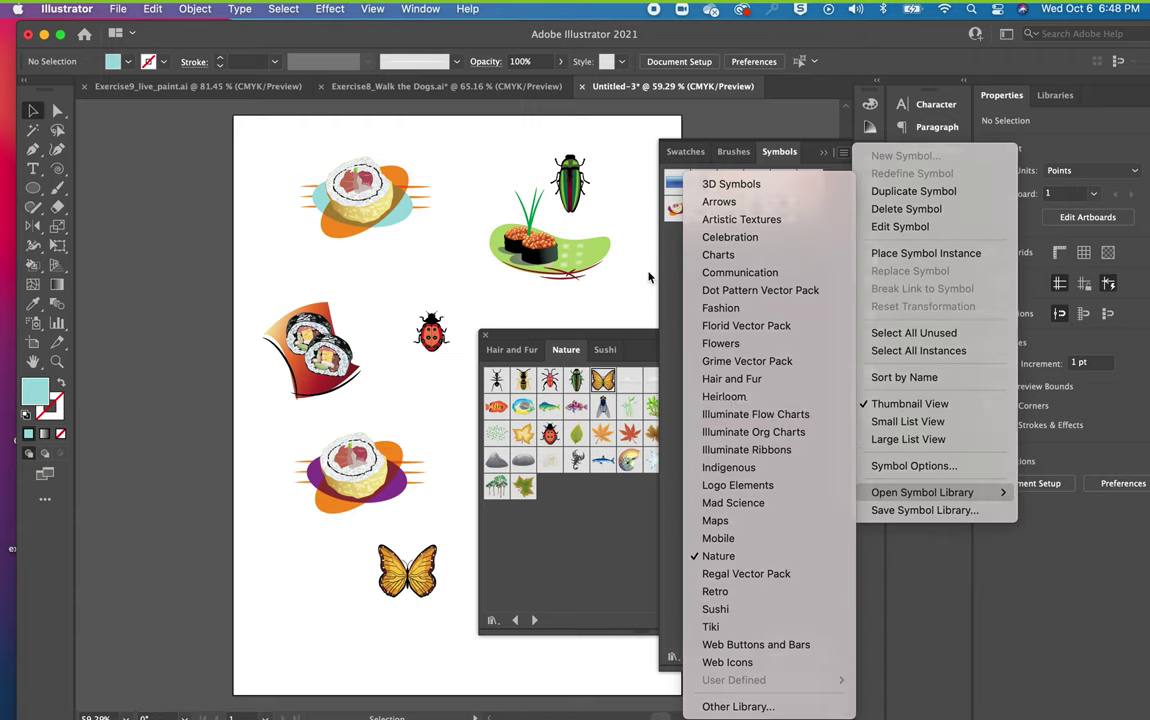
Browse the Brushes panel's library menu without opening any brush library.
{"action": "key", "text": "Escape"}
{"action": "left_click", "coordinate": [730, 152]}
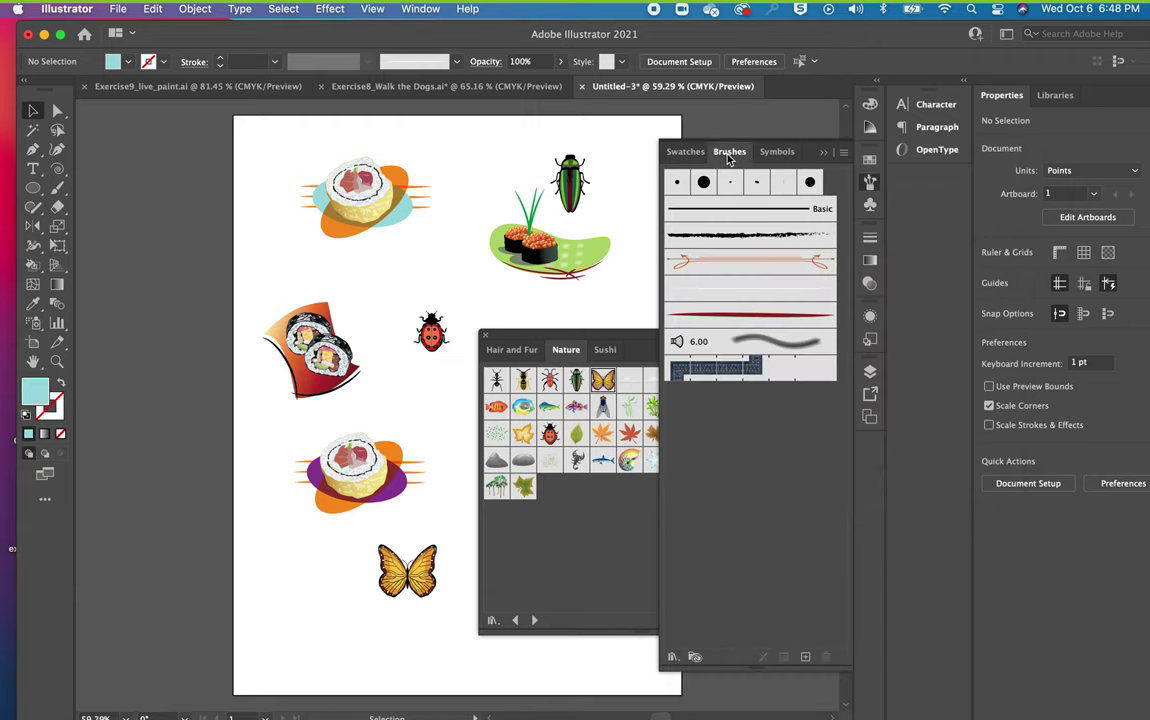
{"action": "left_click", "coordinate": [843, 152]}
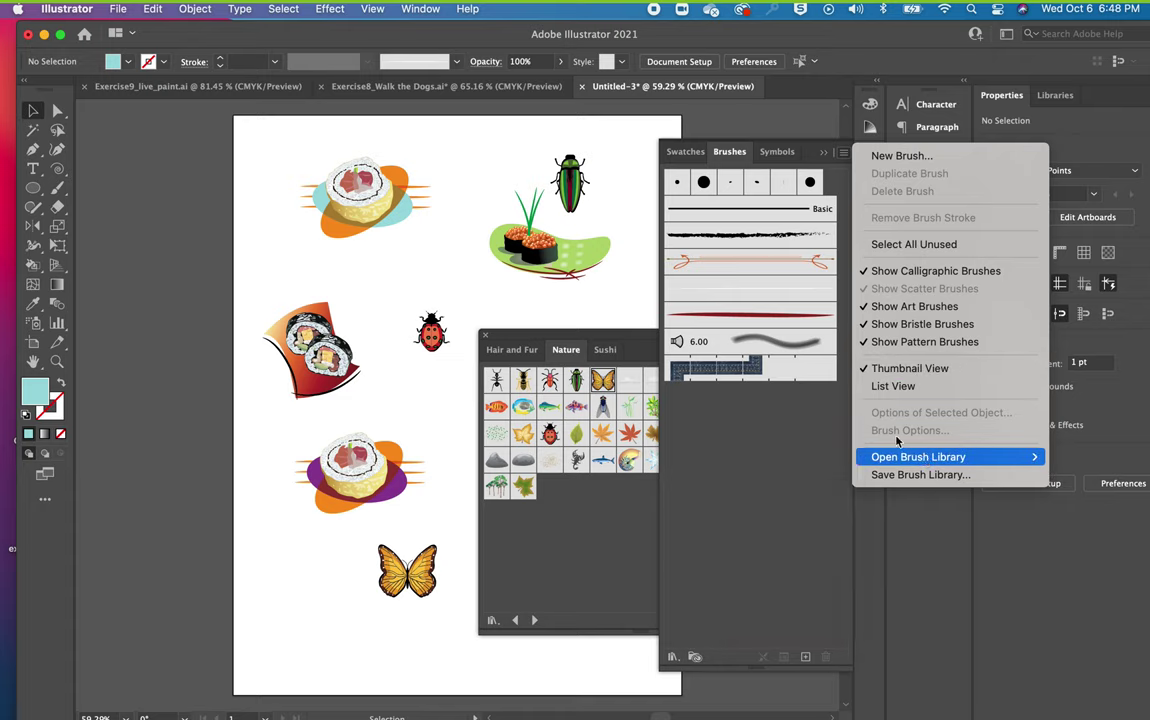
{"action": "mouse_move", "coordinate": [905, 457]}
{"action": "mouse_move", "coordinate": [785, 546]}
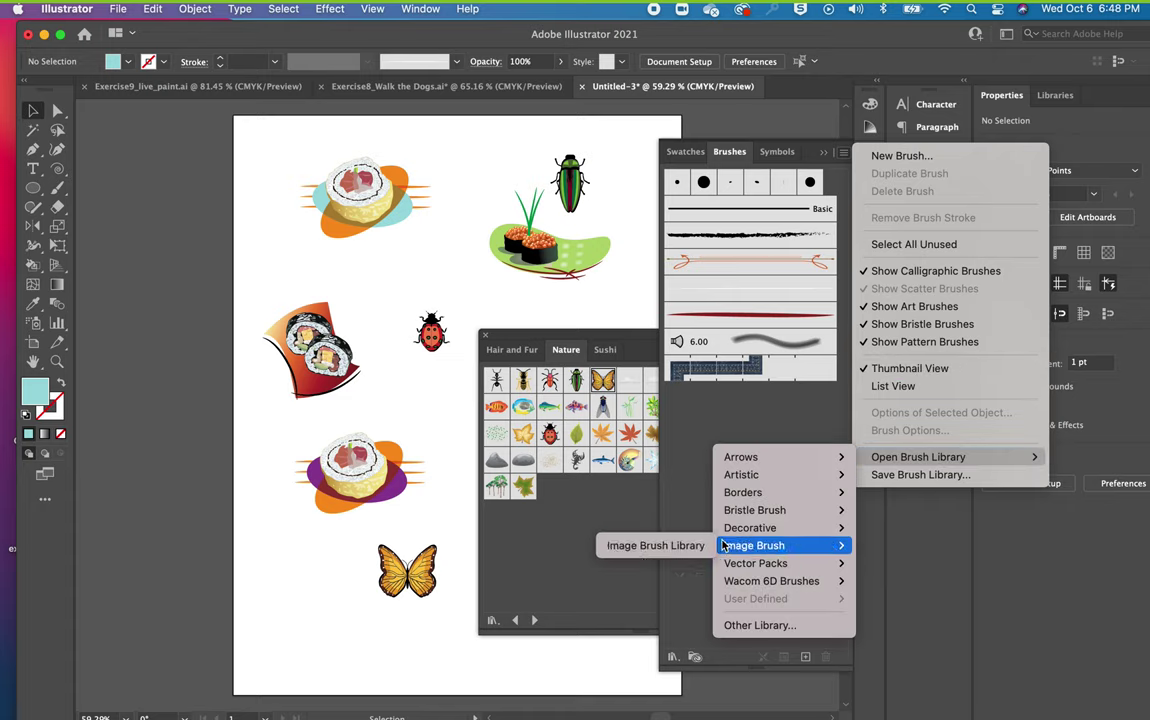
{"action": "mouse_move", "coordinate": [742, 513]}
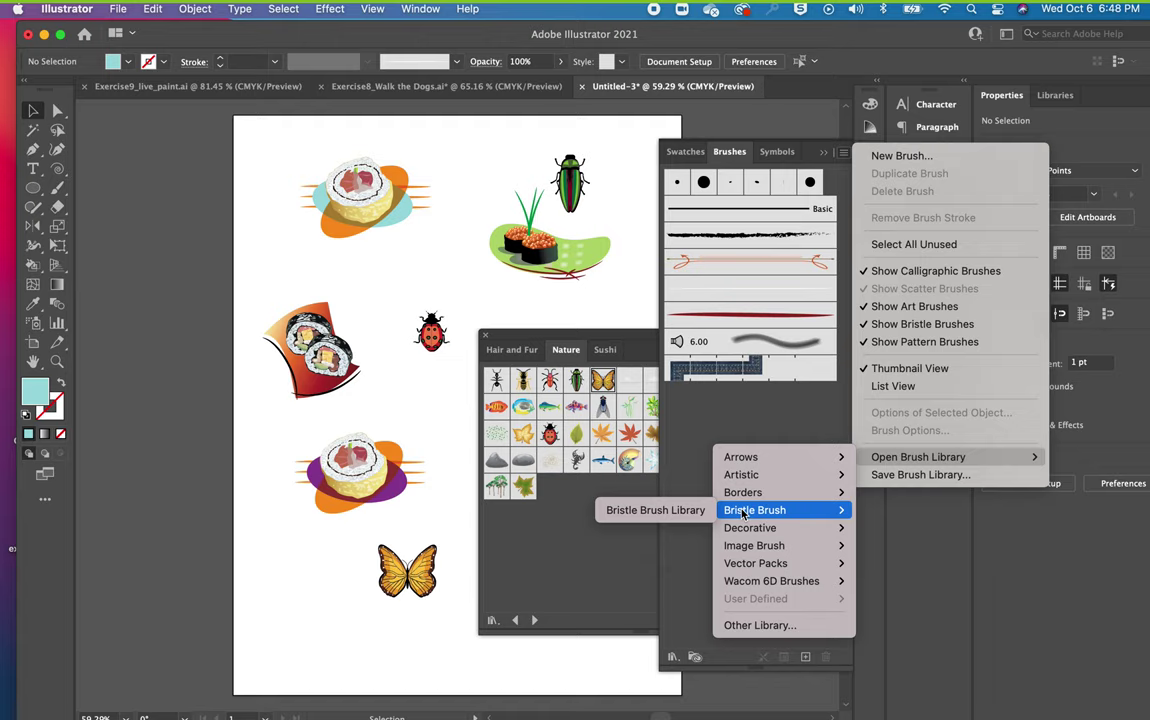
{"action": "key", "text": "Escape"}
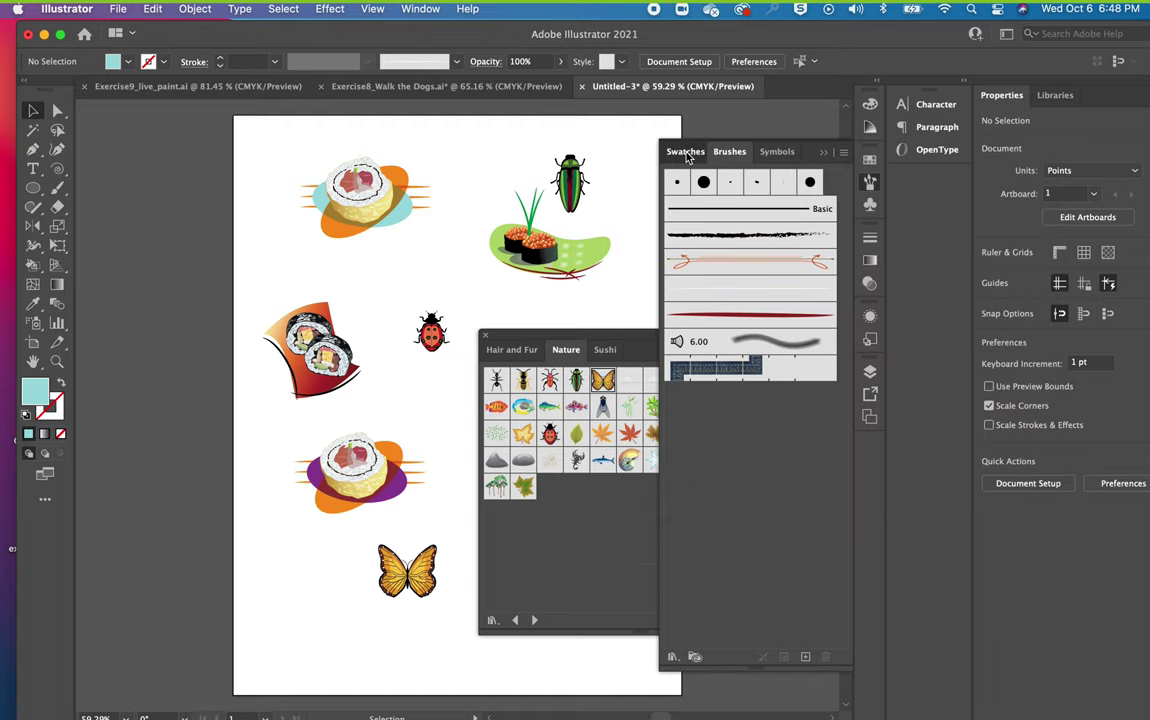
Open the Gradients > Foliage swatch library from the Swatches panel menu.
{"action": "left_click", "coordinate": [686, 152]}
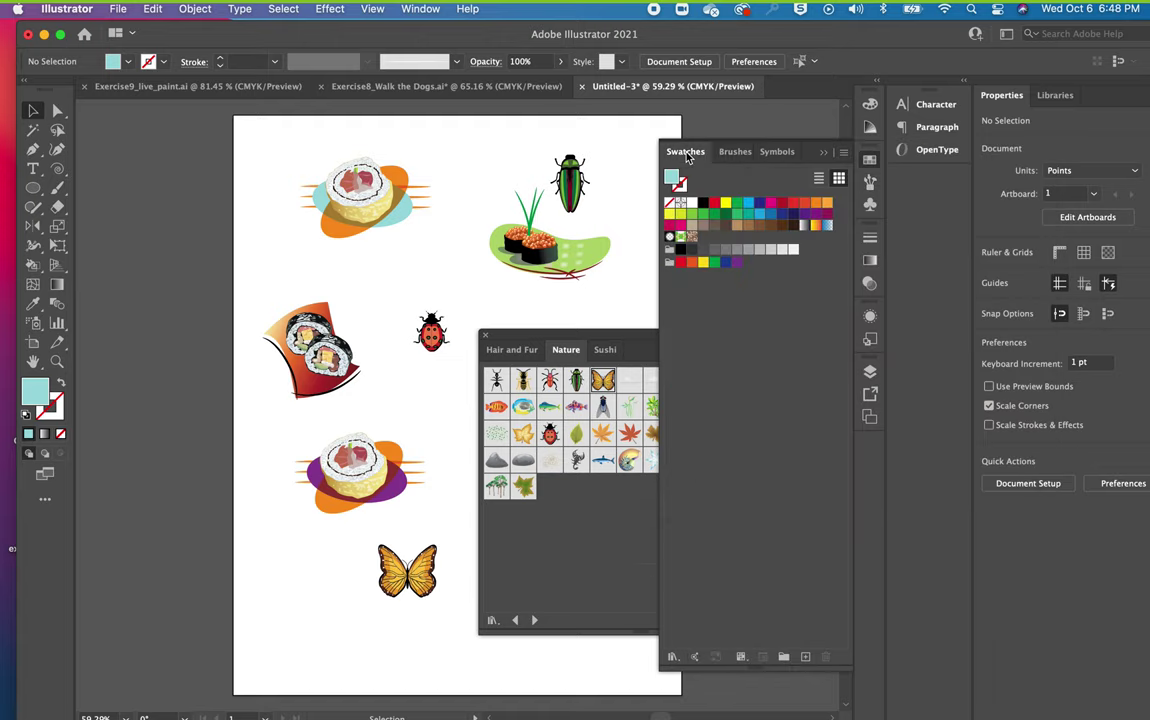
{"action": "left_click", "coordinate": [844, 155]}
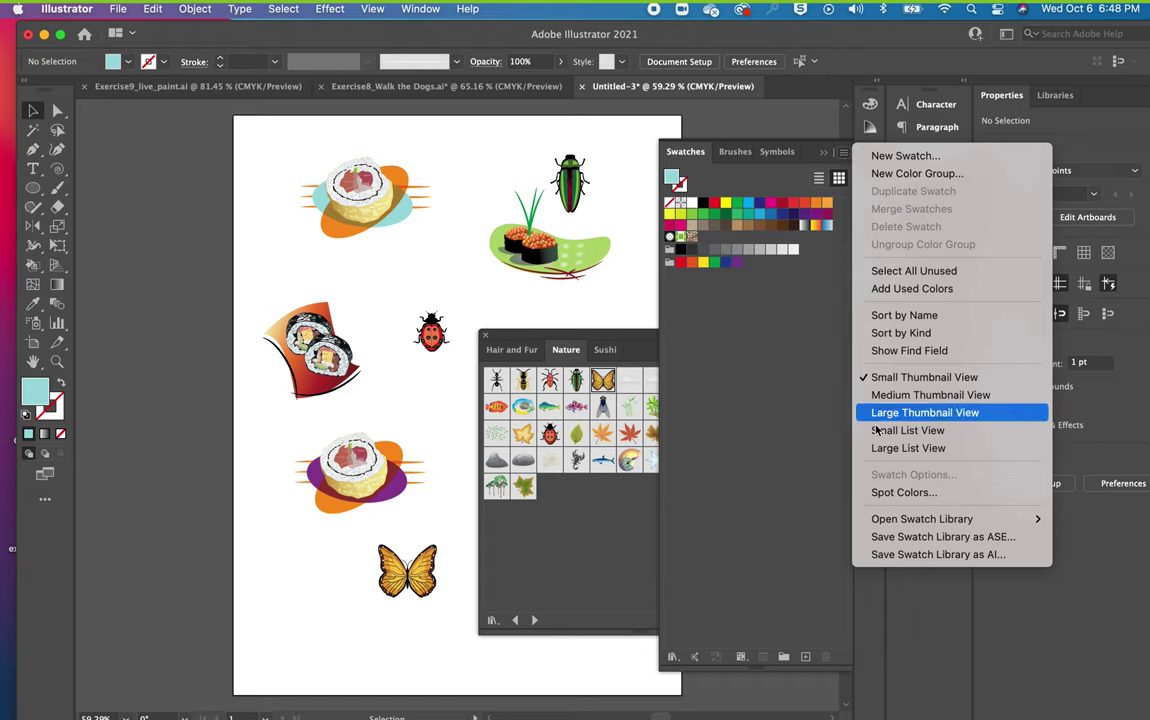
{"action": "mouse_move", "coordinate": [888, 520]}
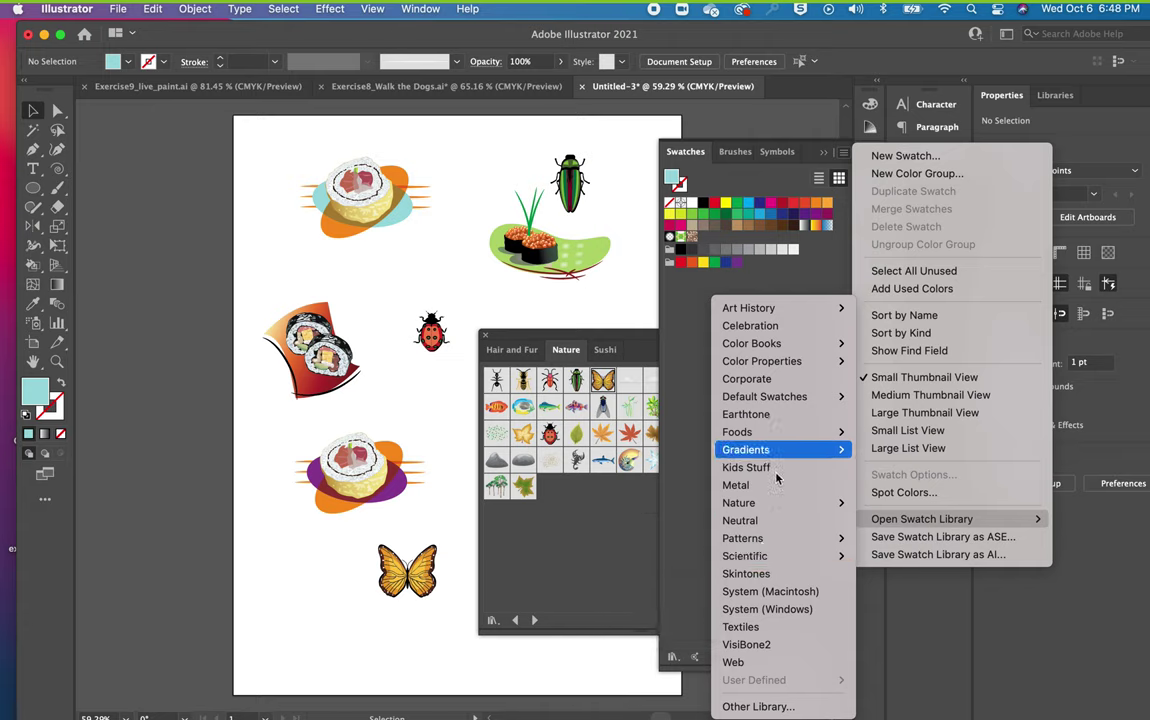
{"action": "mouse_move", "coordinate": [765, 452]}
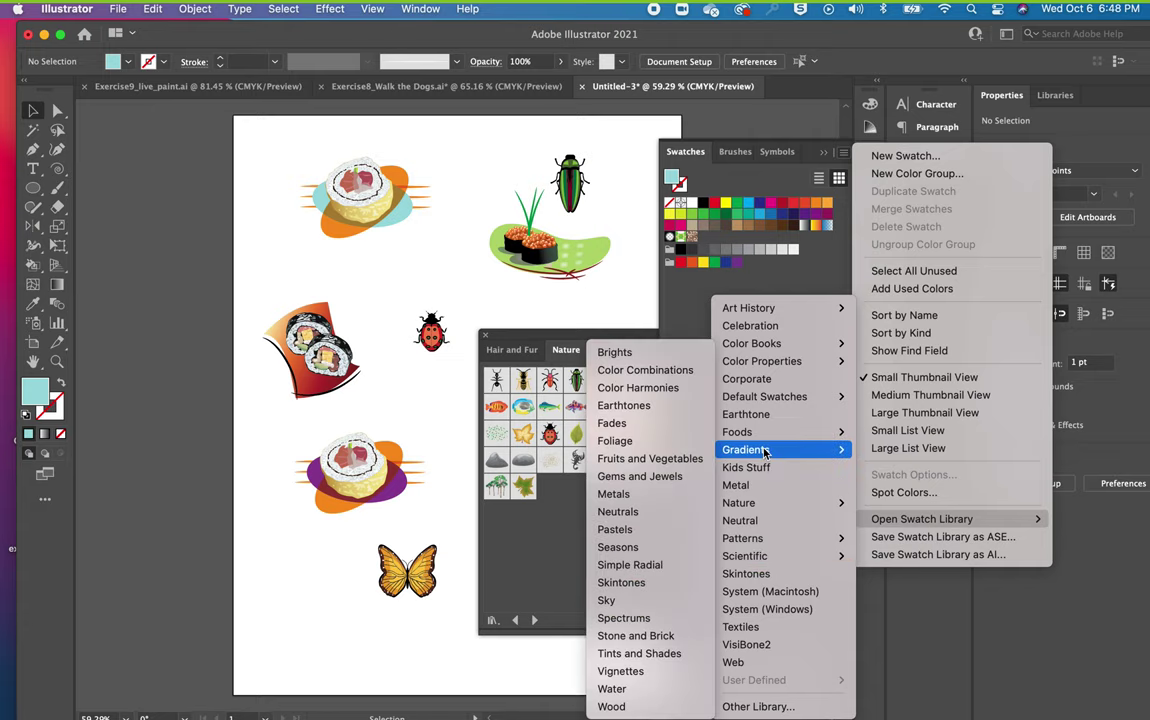
{"action": "left_click", "coordinate": [668, 440]}
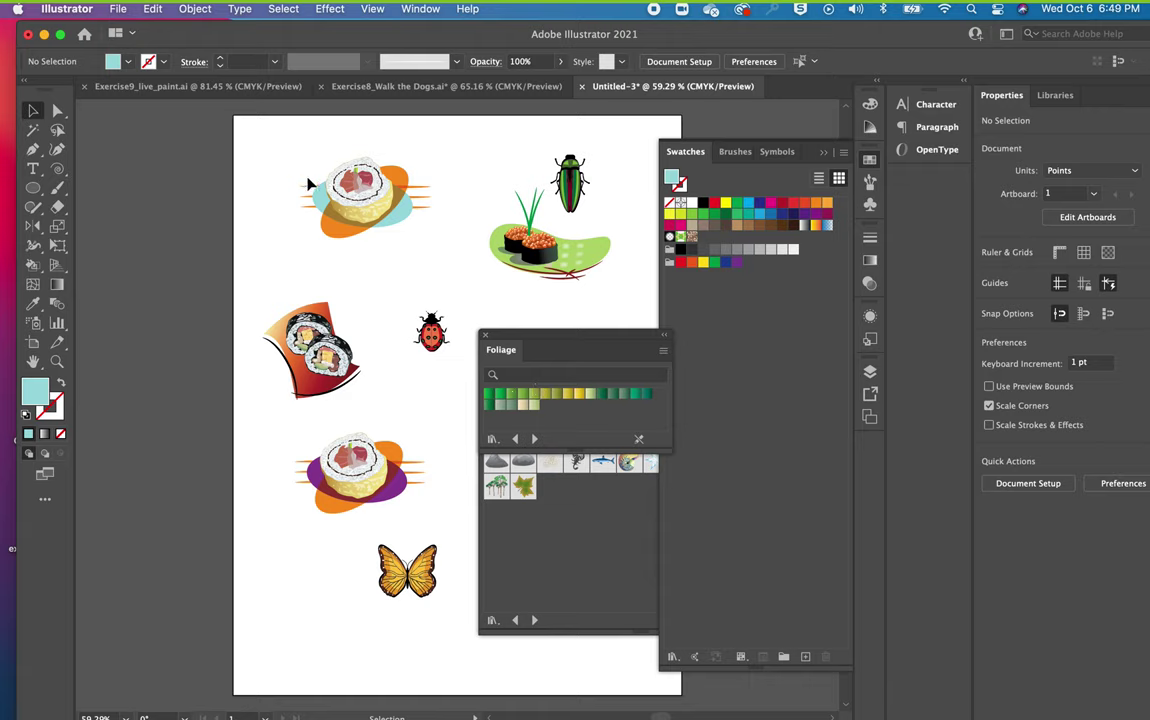
{"action": "left_click", "coordinate": [33, 188]}
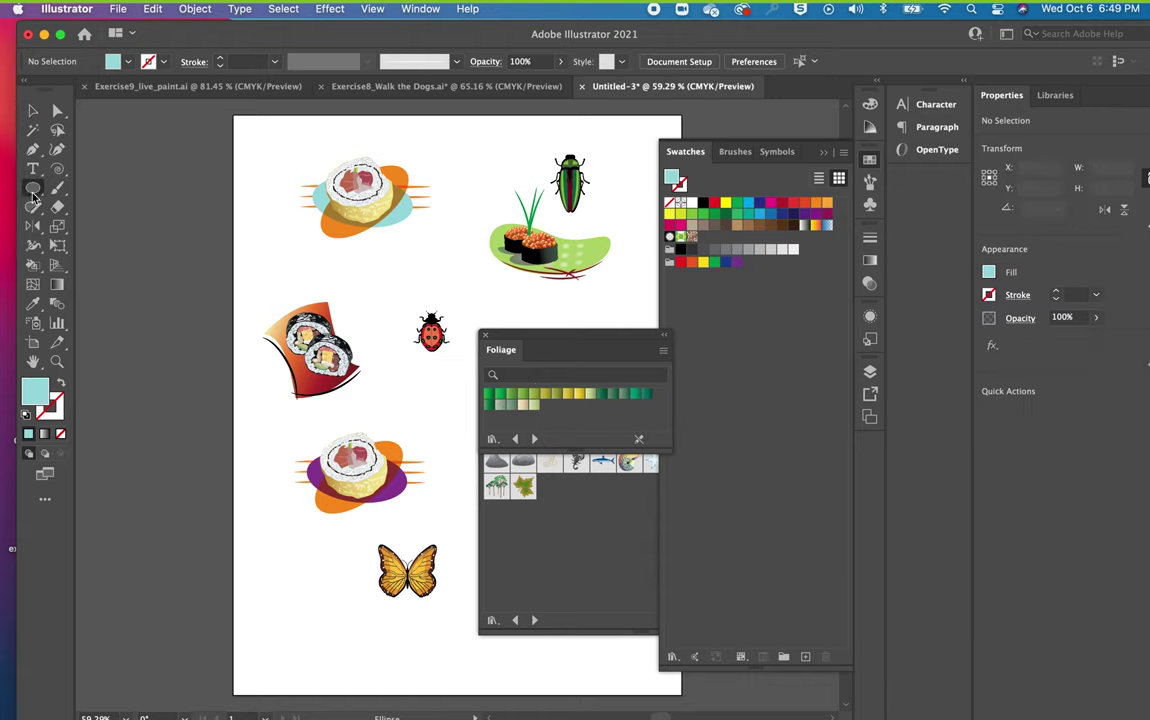
Draw a circle at the page's lower left and fill it with an olive Foliage gradient.
{"action": "left_click_drag", "start_coordinate": [262, 566], "coordinate": [346, 647]}
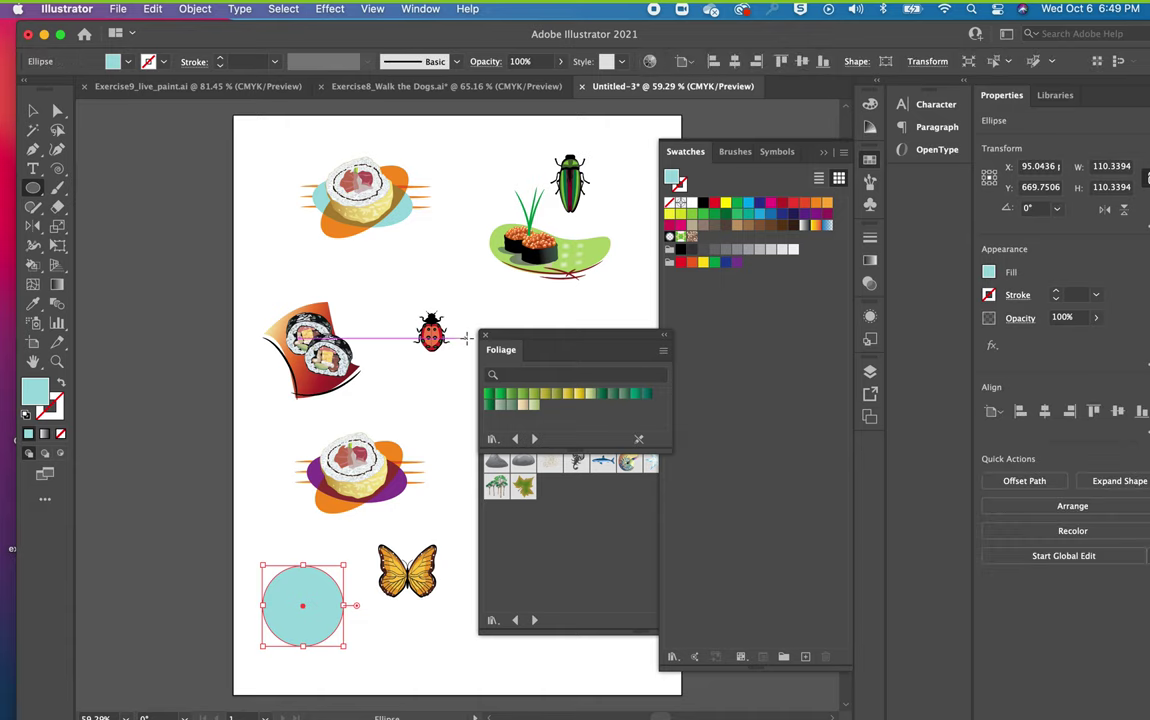
{"action": "left_click", "coordinate": [489, 396]}
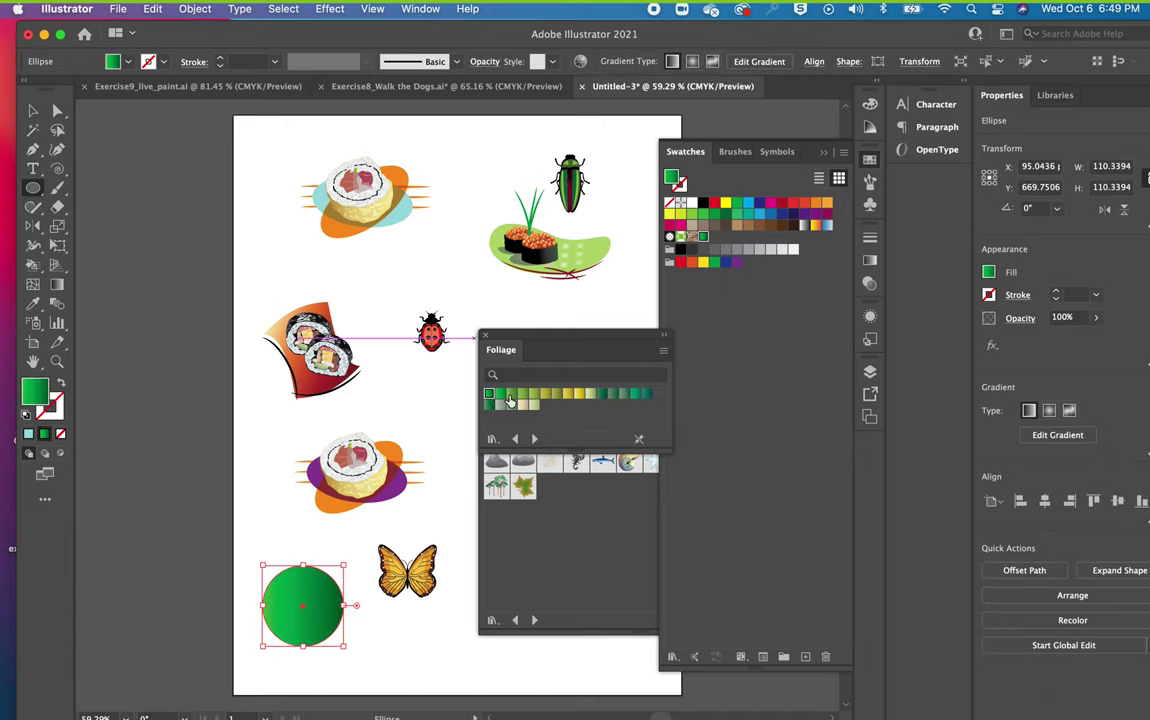
{"action": "left_click", "coordinate": [535, 397]}
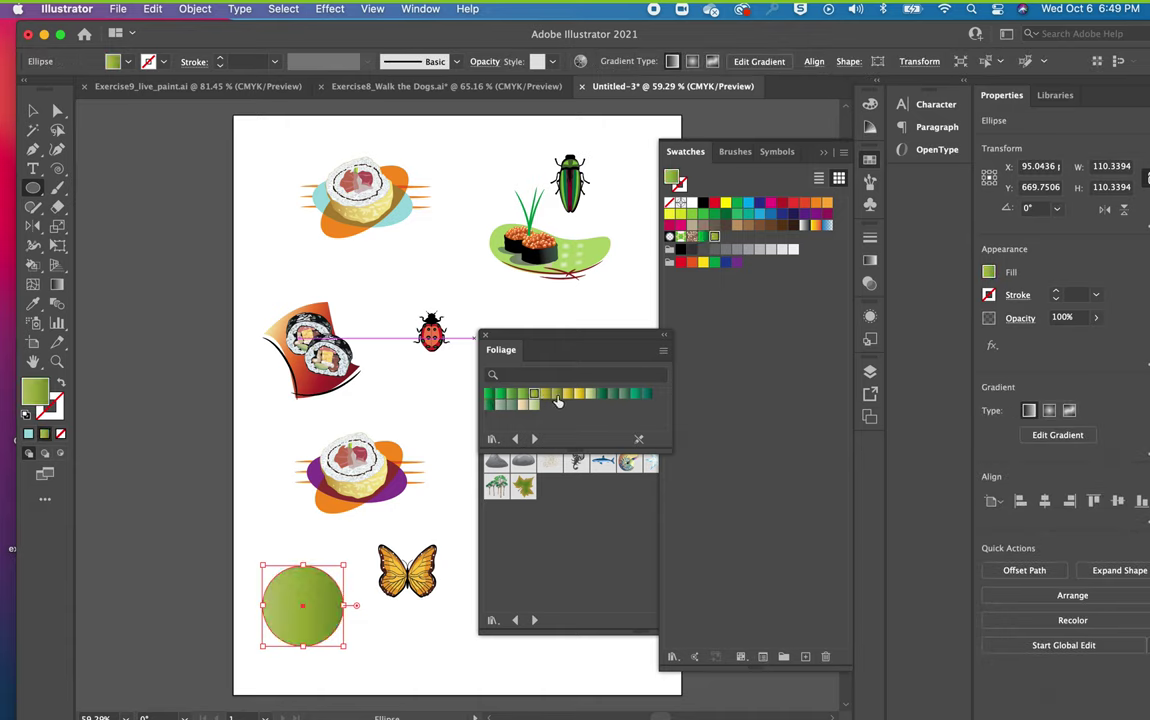
{"action": "left_click", "coordinate": [557, 397]}
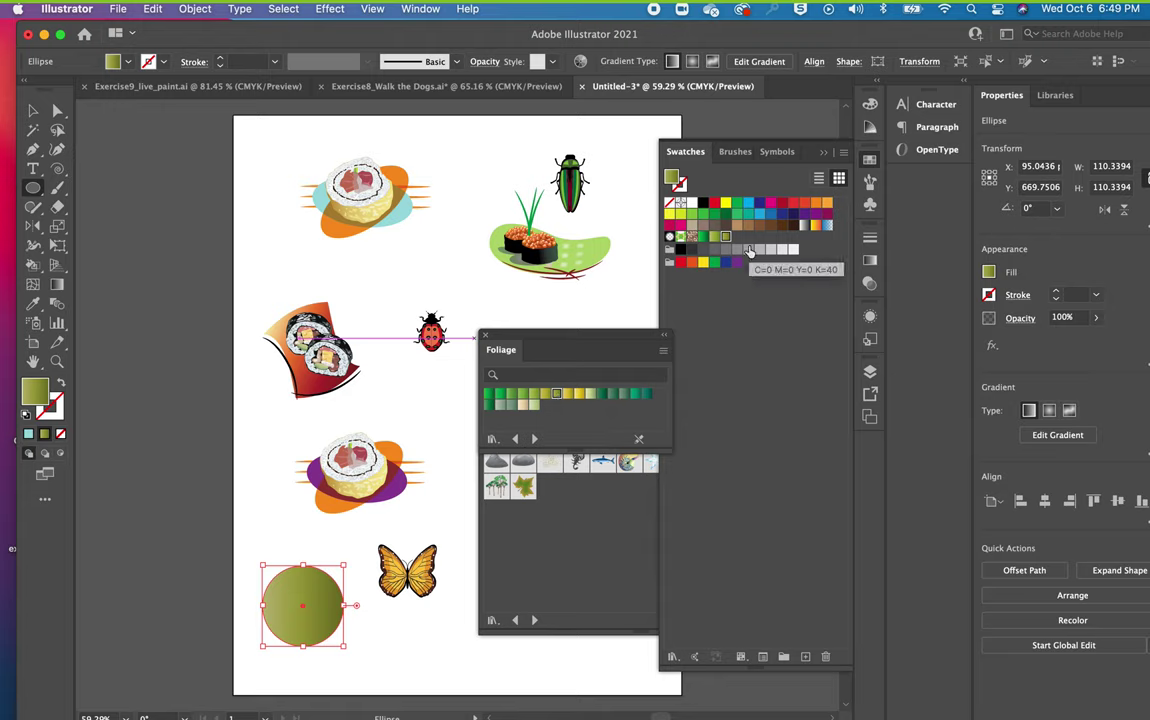
Close the Foliage swatch and Nature symbol libraries.
{"action": "left_click", "coordinate": [484, 335]}
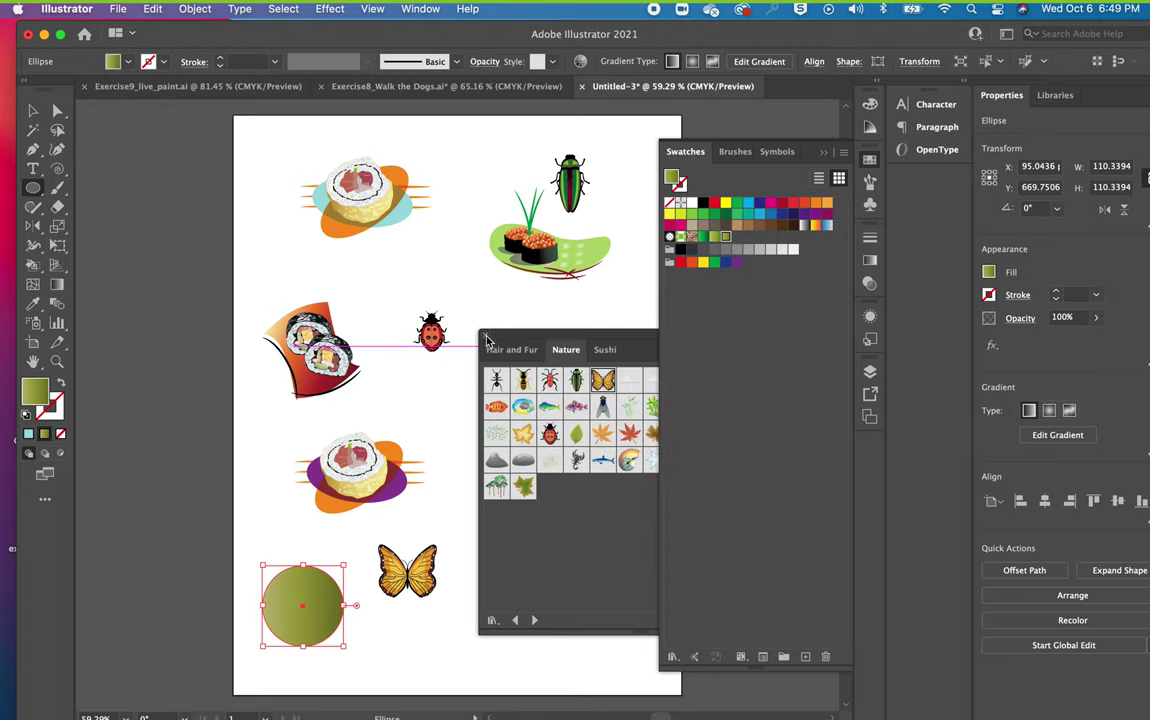
{"action": "left_click", "coordinate": [484, 333]}
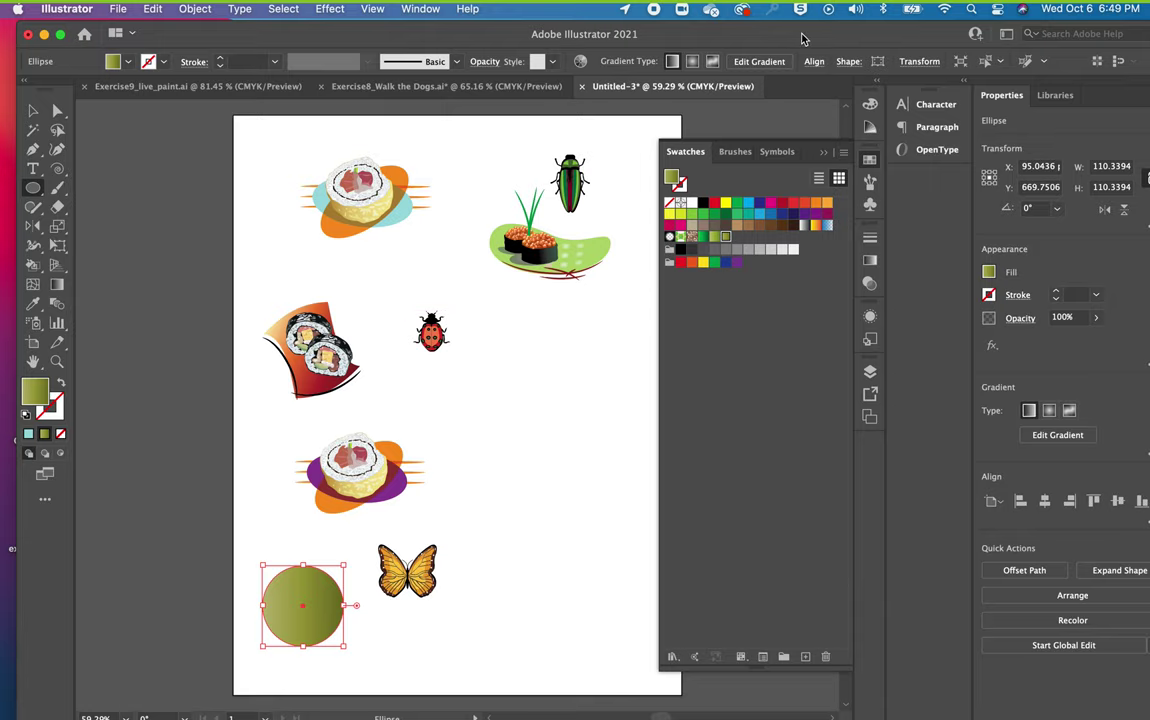
{"action": "left_click_drag", "start_coordinate": [725, 37], "coordinate": [704, 37]}
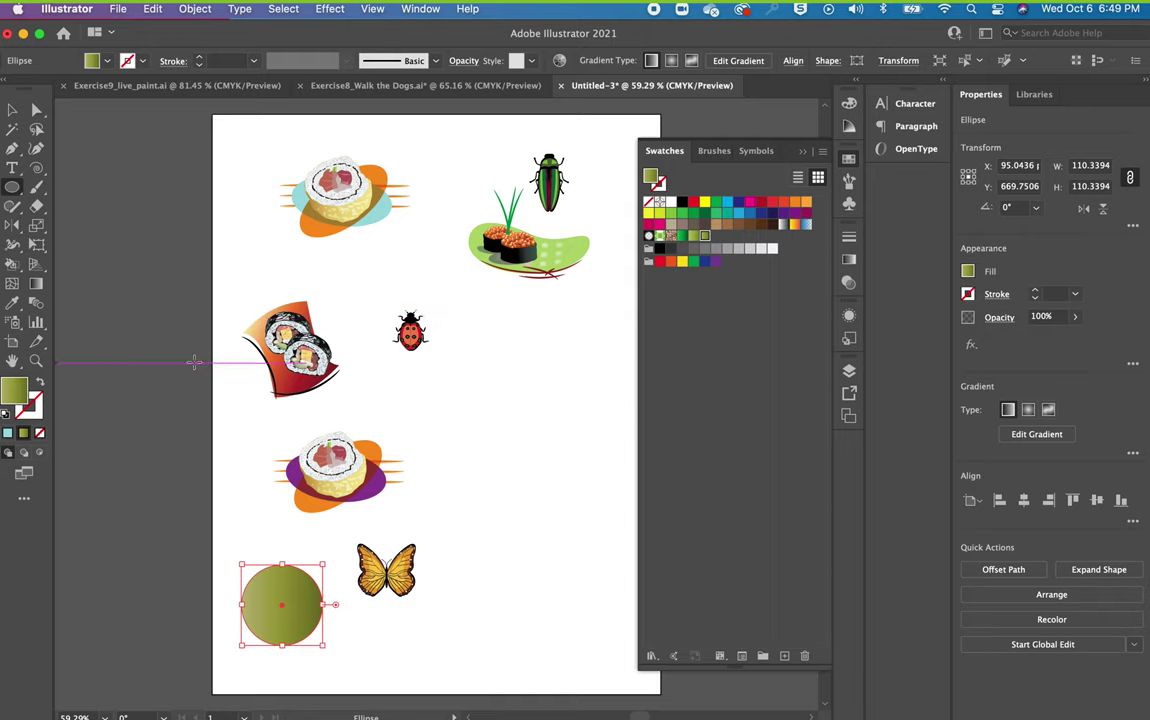
Give the olive circle a 3 pt stroke and 56% opacity.
{"action": "left_click", "coordinate": [1075, 294]}
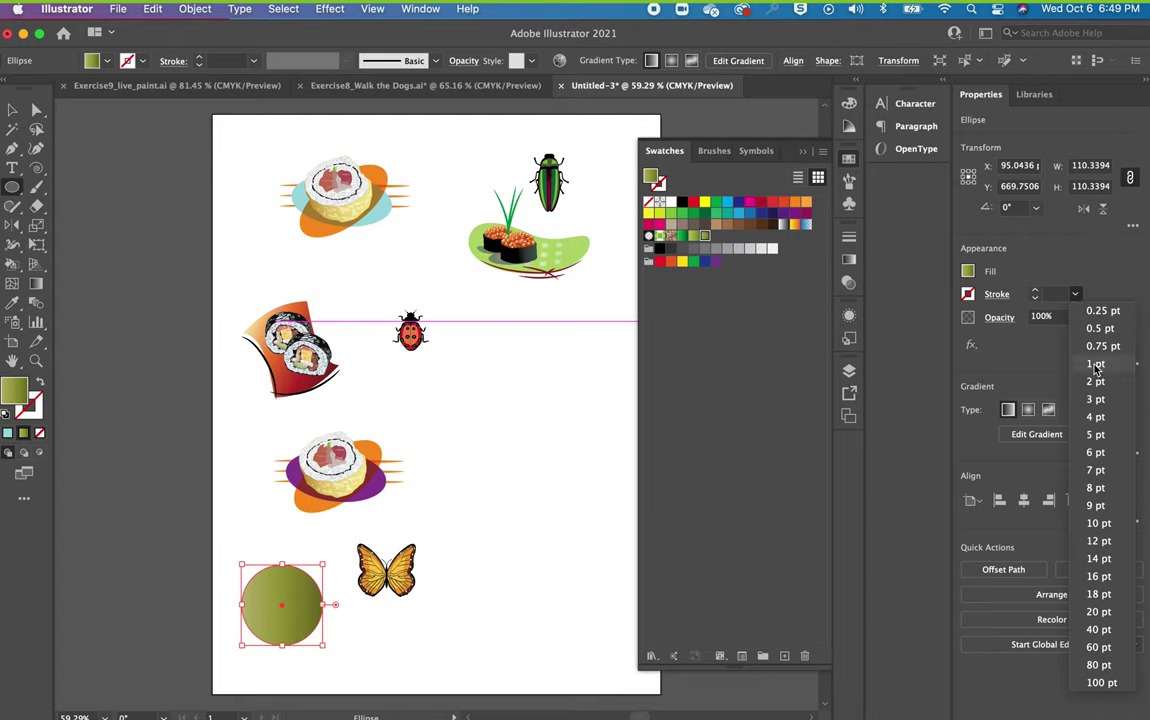
{"action": "left_click", "coordinate": [1096, 399]}
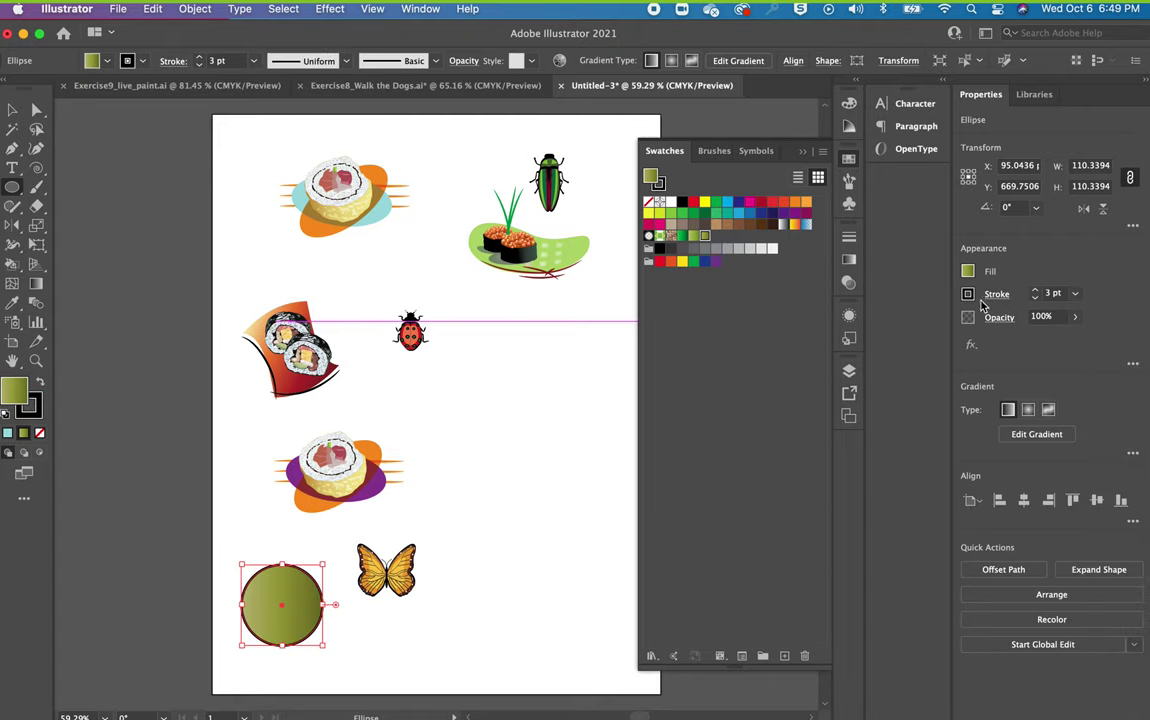
{"action": "left_click", "coordinate": [1075, 317]}
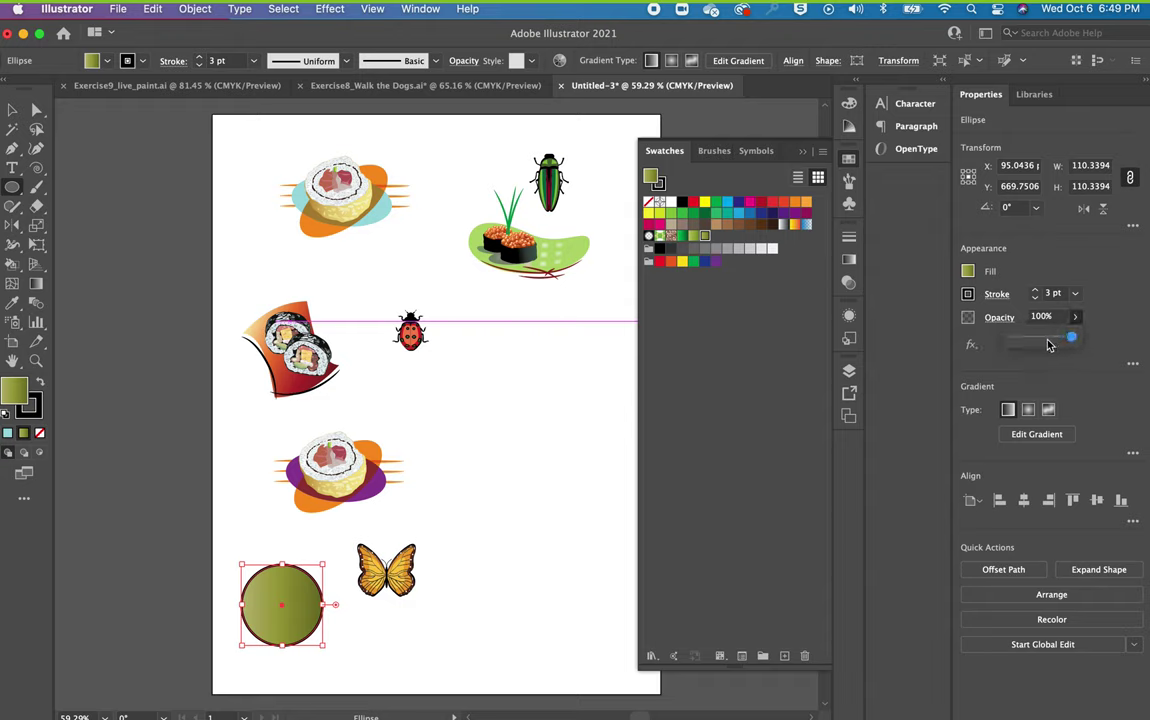
{"action": "left_click", "coordinate": [1047, 341]}
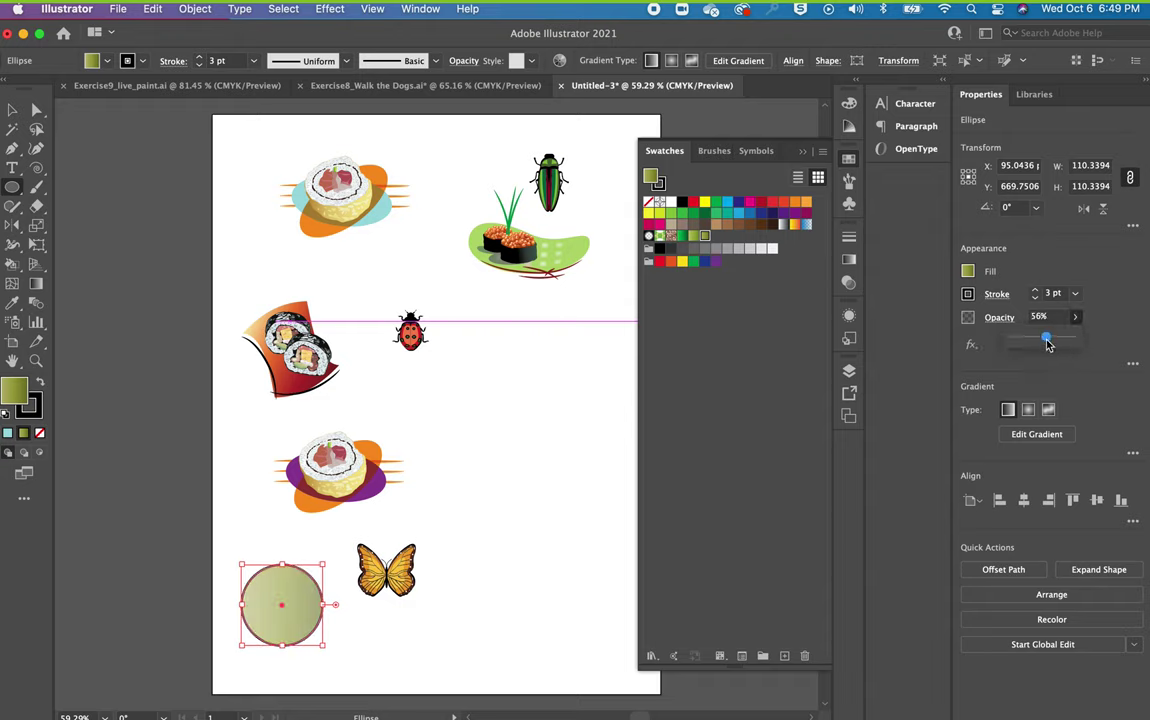
Make the circle's gradient radial and hide the Swatches panel.
{"action": "left_click", "coordinate": [1028, 410]}
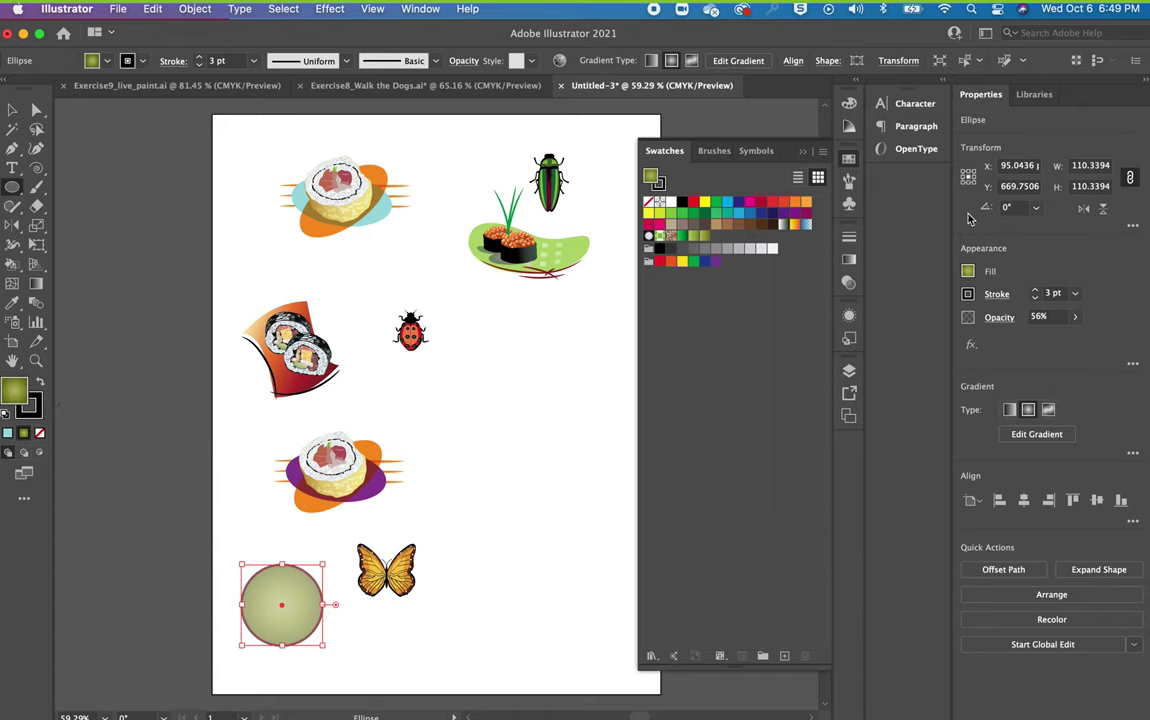
{"action": "left_click", "coordinate": [1040, 436]}
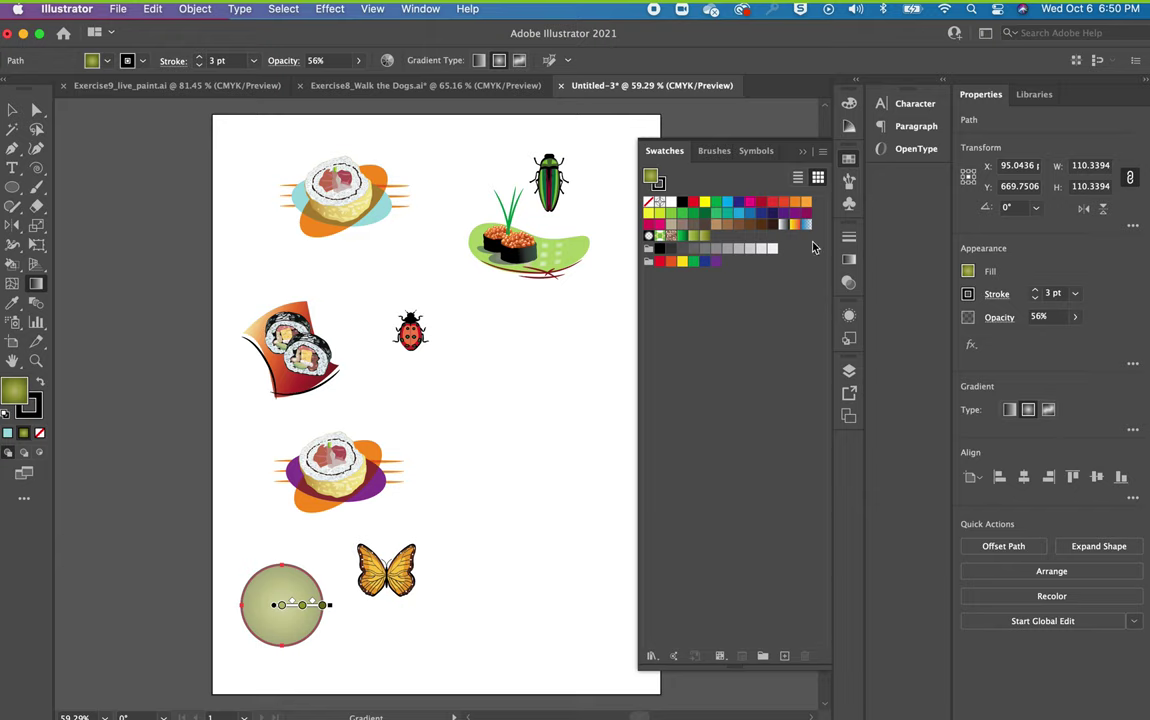
{"action": "left_click", "coordinate": [802, 151]}
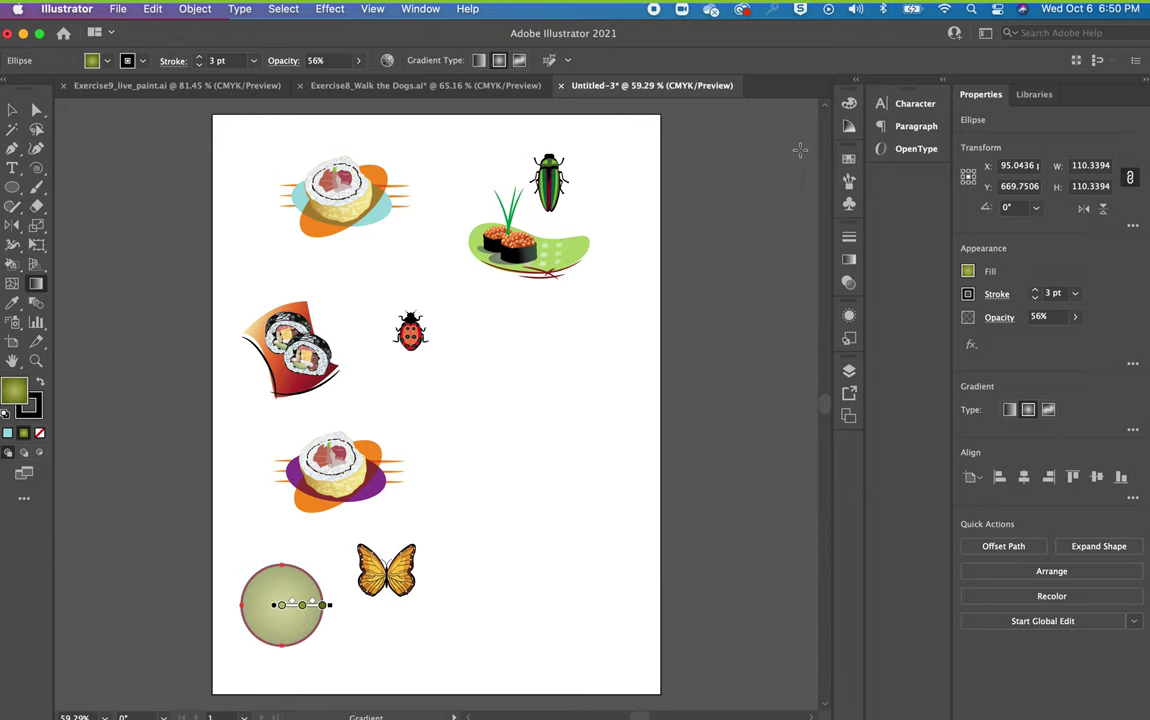
{"action": "key", "text": "v"}
Close Untitled-3 and Exercise8_Walk the Dogs.ai without saving either.
{"action": "left_click", "coordinate": [562, 86]}
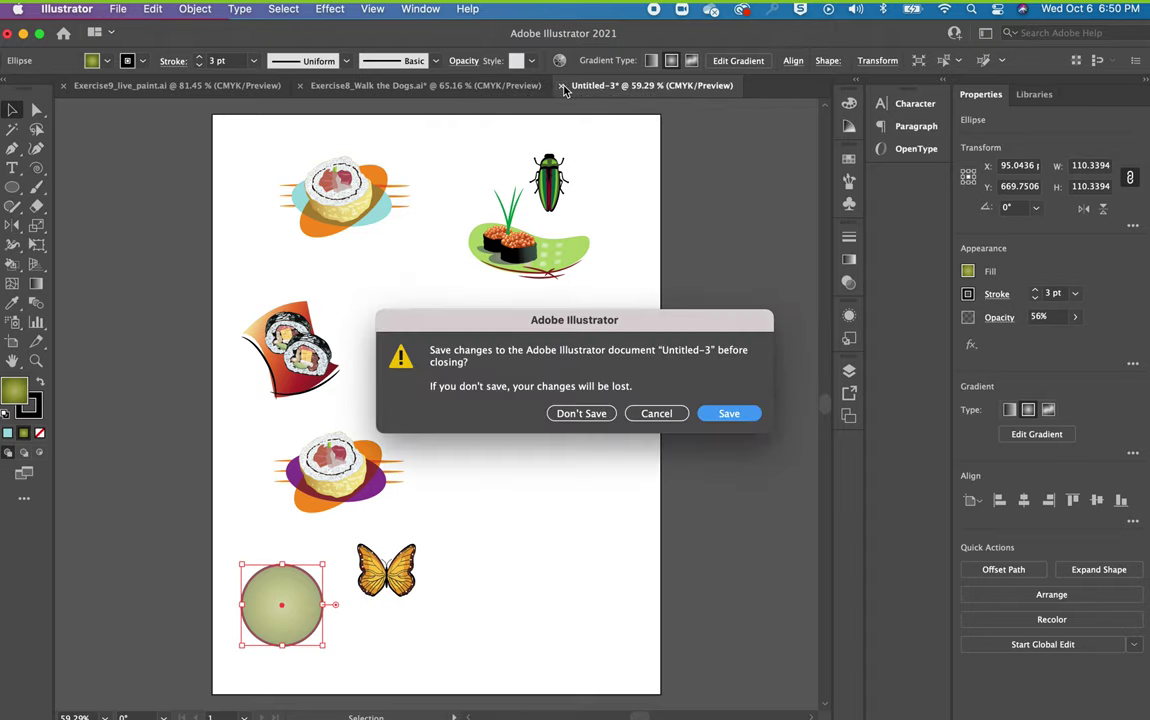
{"action": "left_click", "coordinate": [580, 414]}
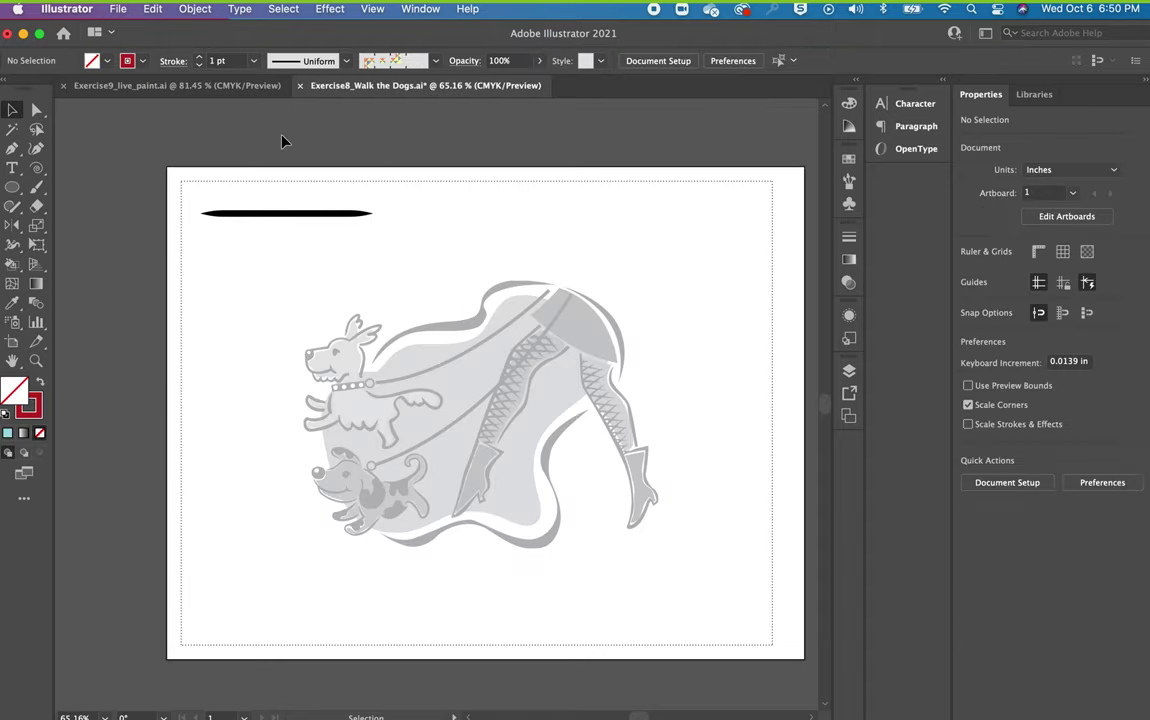
{"action": "left_click", "coordinate": [299, 85]}
{"action": "left_click", "coordinate": [570, 414]}
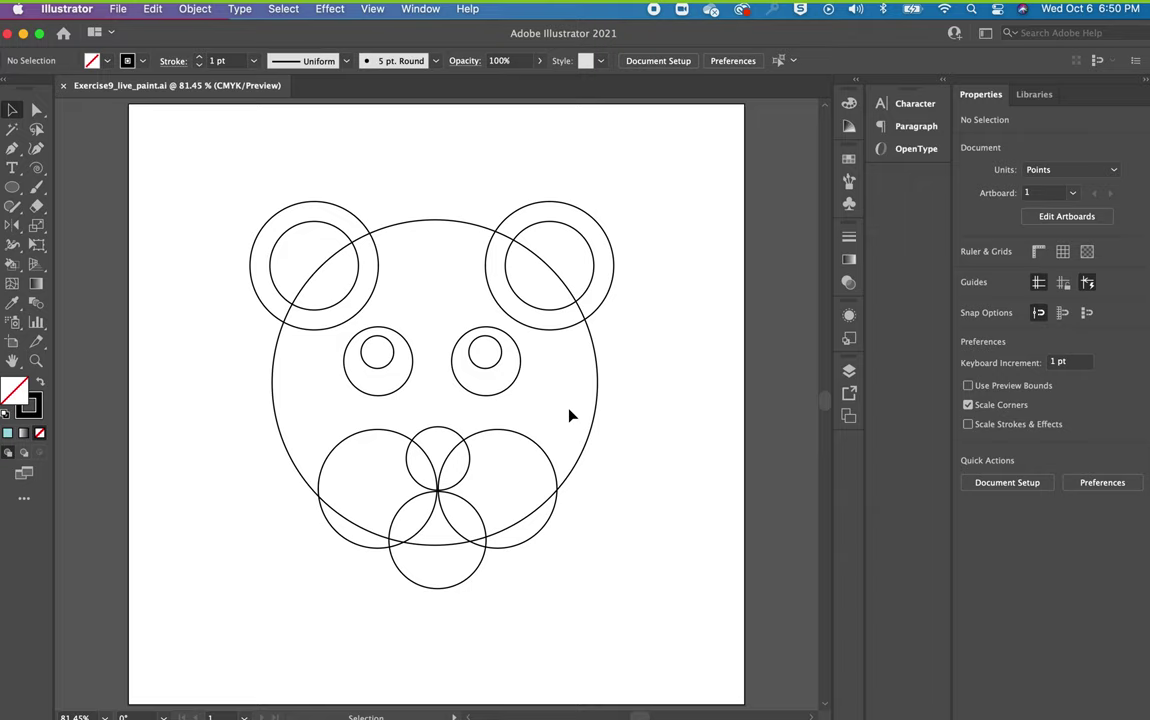
Open the recent file Exercise 4 - Pencil Pencil Tool.ai.
{"action": "left_click", "coordinate": [118, 12]}
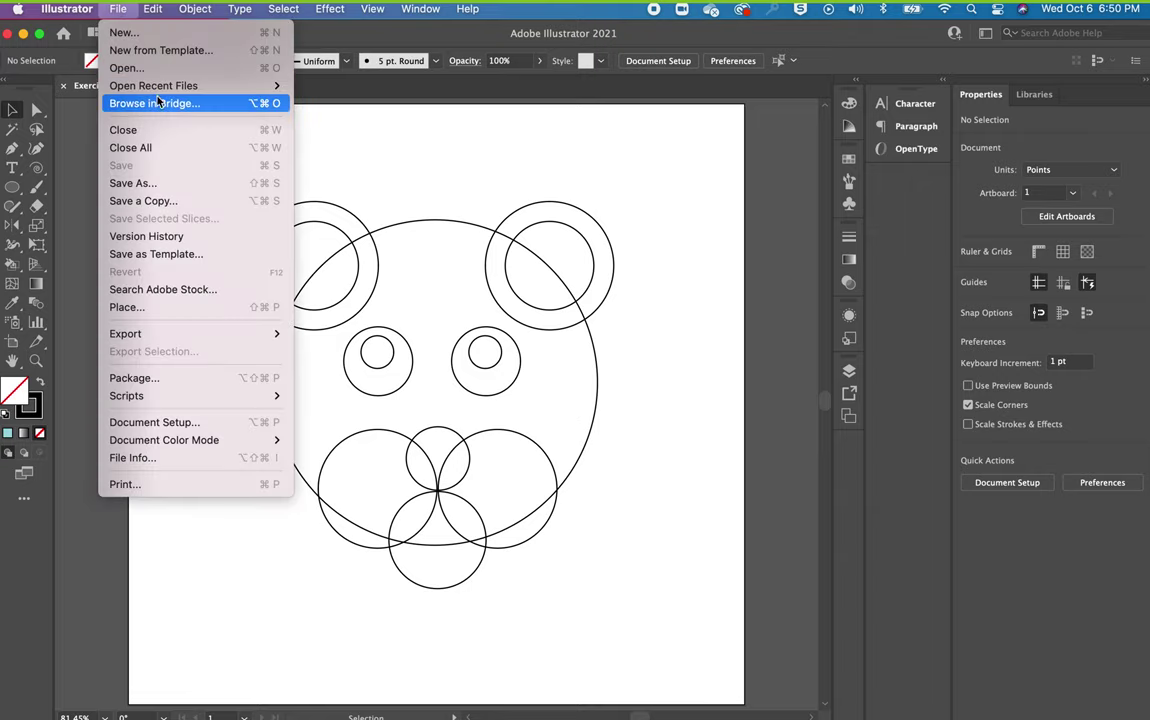
{"action": "mouse_move", "coordinate": [147, 84]}
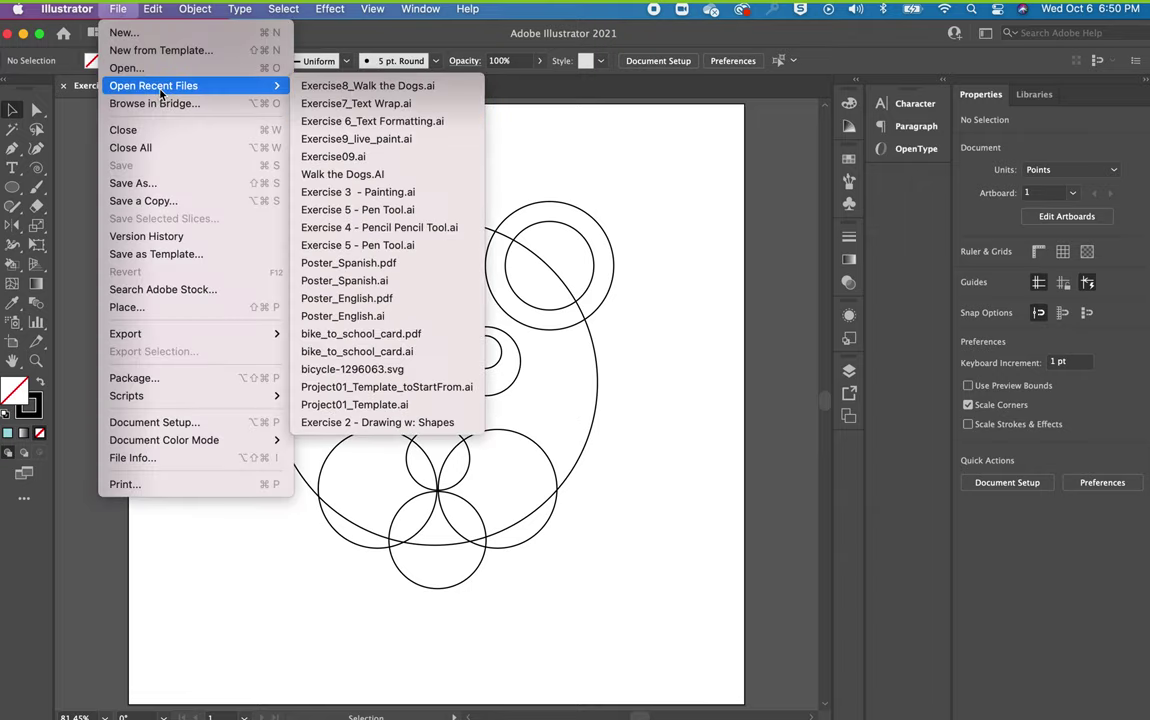
{"action": "left_click", "coordinate": [397, 228]}
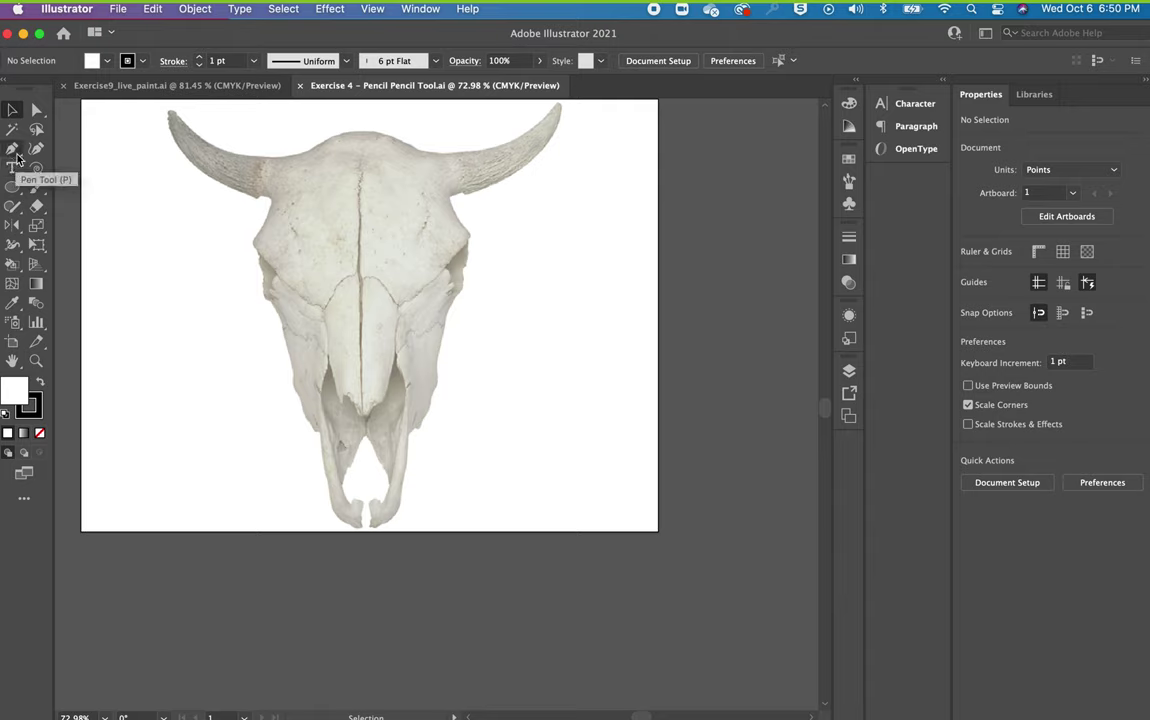
Place a first Pen tool anchor where the left horn joins the skull.
{"action": "left_click", "coordinate": [18, 190]}
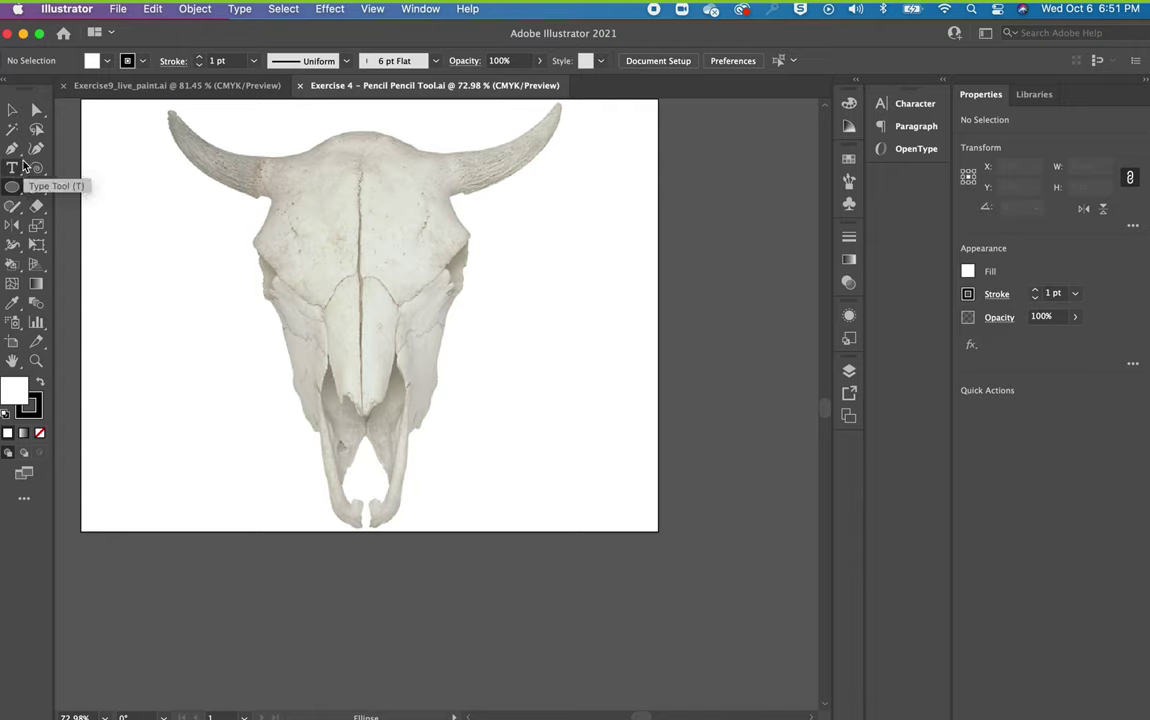
{"action": "left_click", "coordinate": [43, 208]}
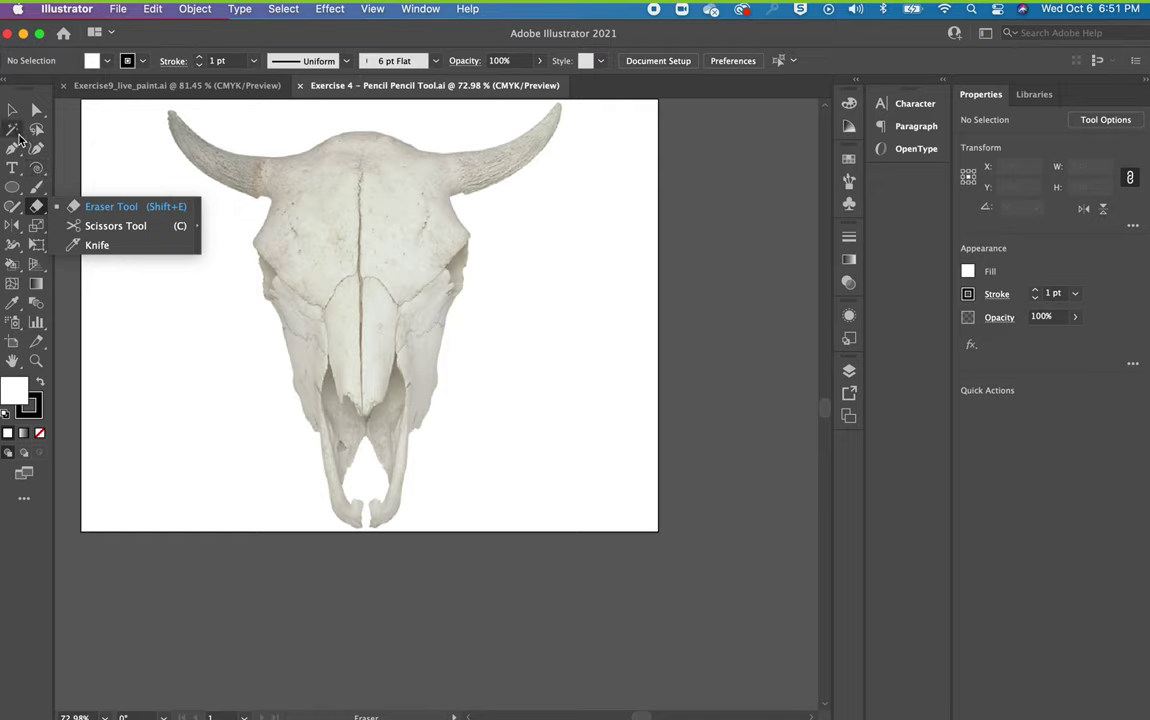
{"action": "left_click", "coordinate": [17, 136]}
{"action": "left_click", "coordinate": [12, 148]}
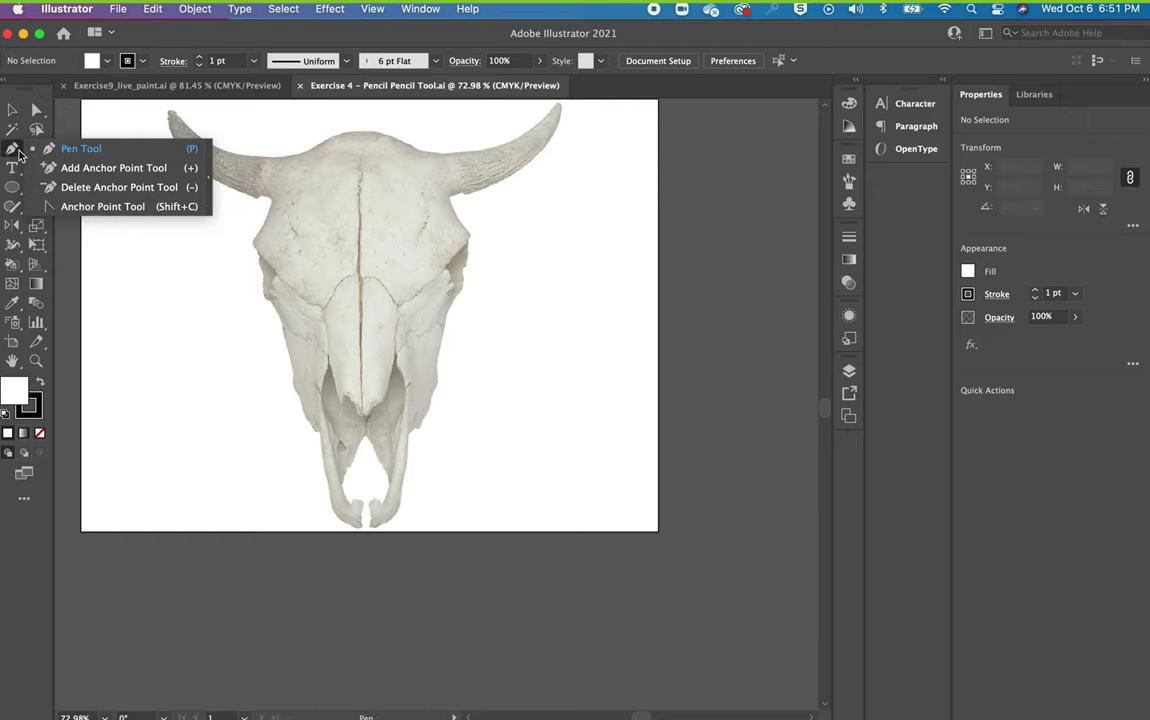
{"action": "left_click", "coordinate": [13, 168]}
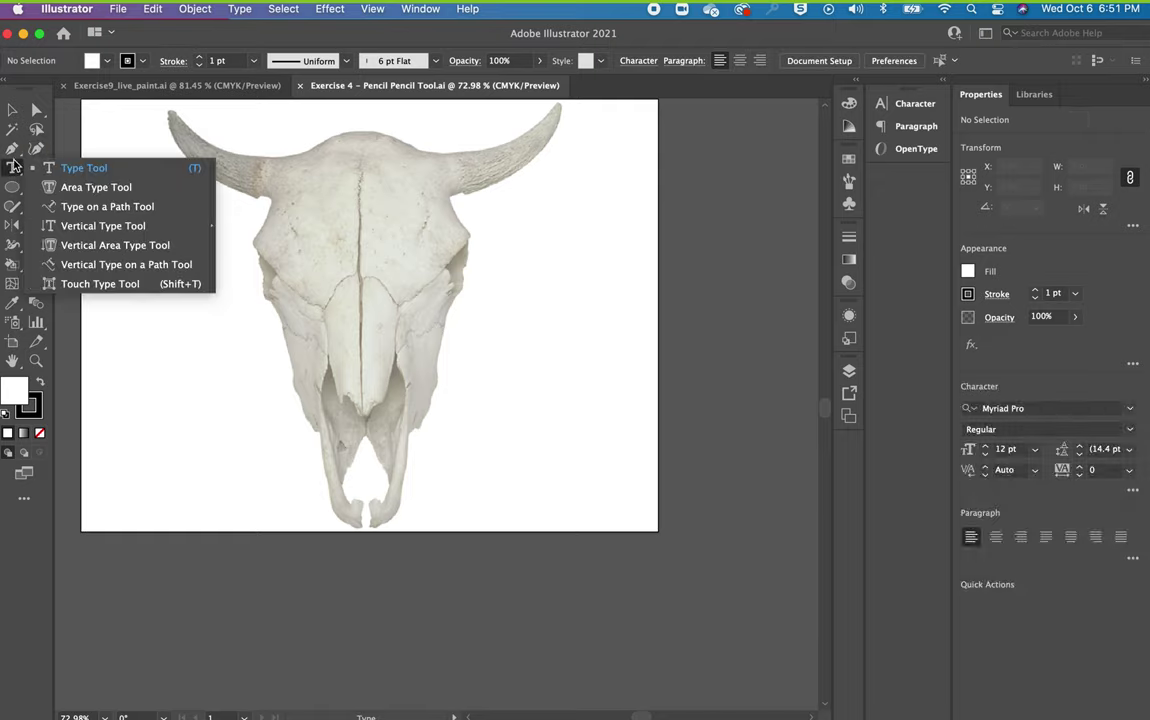
{"action": "left_click", "coordinate": [13, 152]}
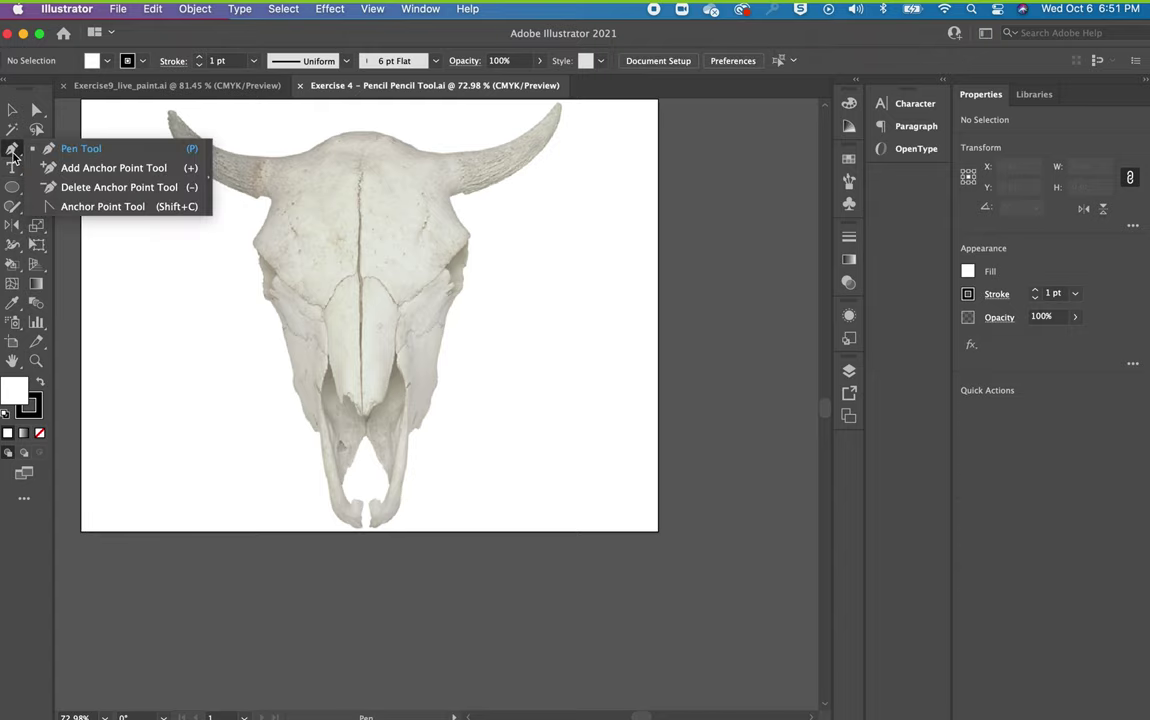
{"action": "left_click", "coordinate": [246, 146]}
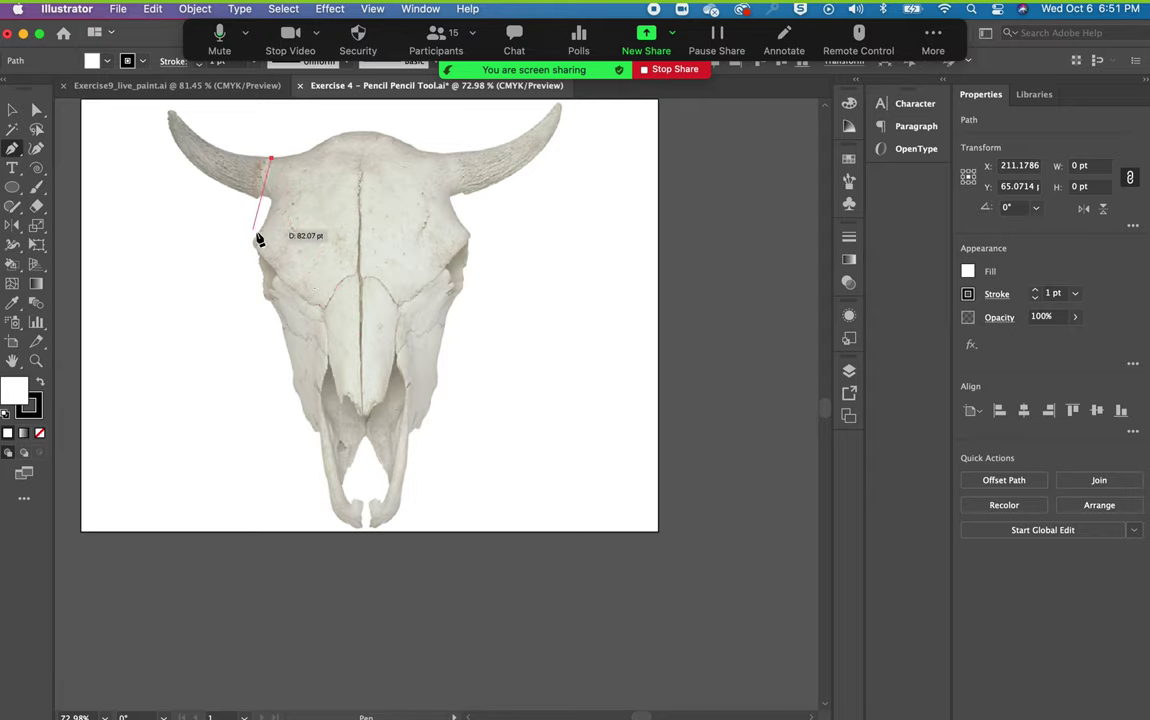
Add another pen anchor along the left horn, then undo it and clear the selection.
{"action": "left_click", "coordinate": [218, 227]}
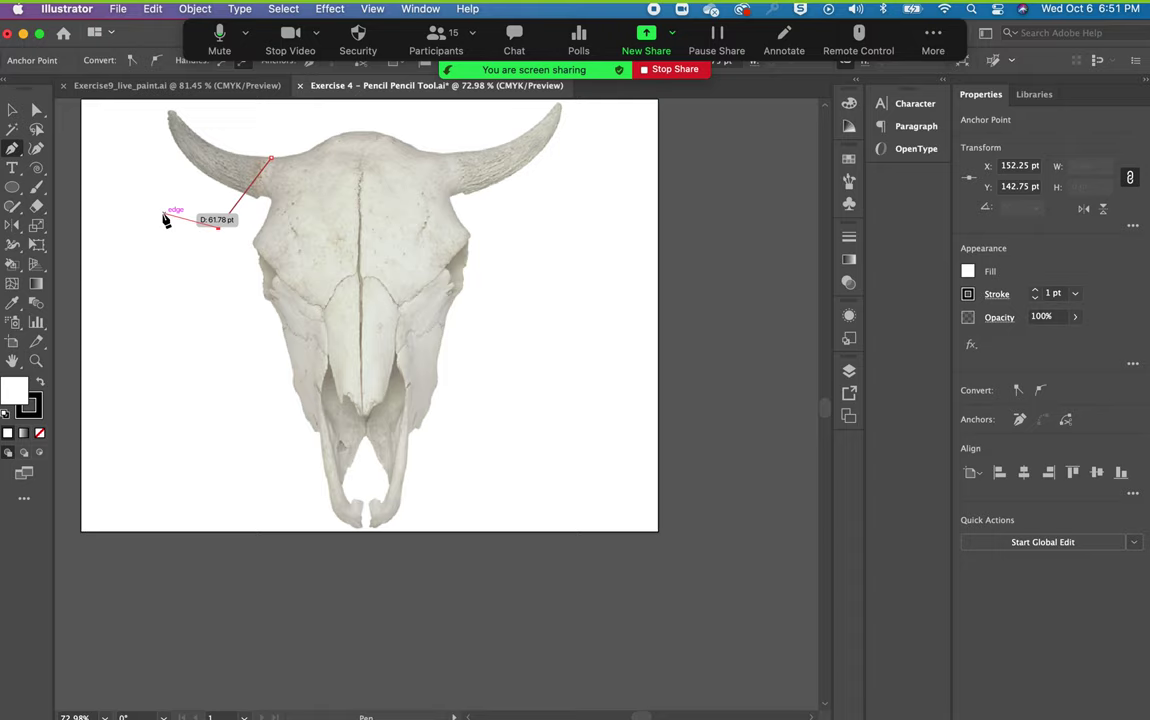
{"action": "left_click", "coordinate": [11, 108]}
{"action": "key", "text": "super+z"}
{"action": "left_click", "coordinate": [172, 246]}
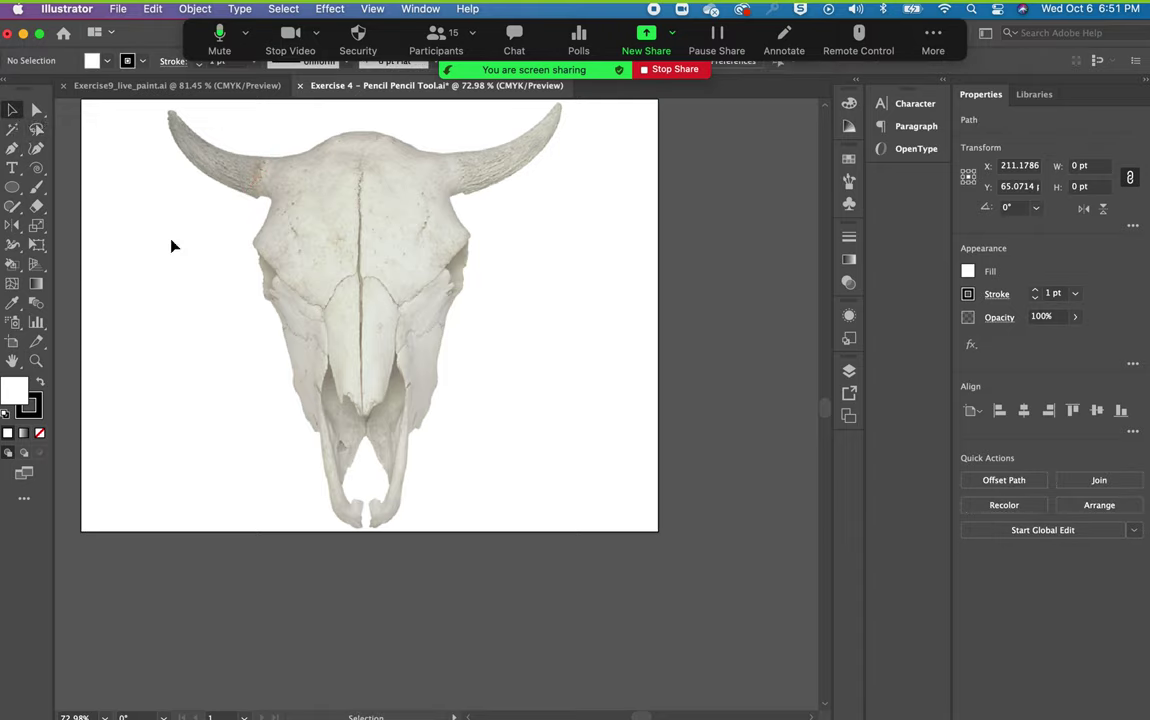
Trace the left horn with the Pencil tool, undo a stray stroke, and show Layers.
{"action": "left_click", "coordinate": [14, 208]}
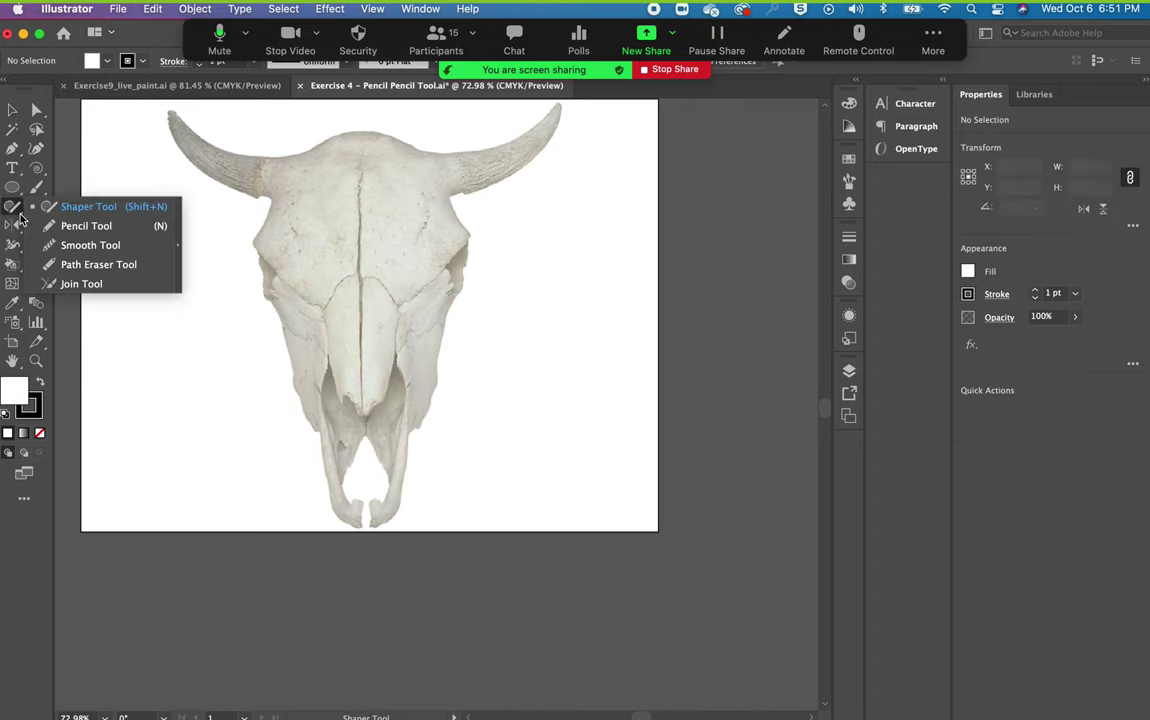
{"action": "left_click", "coordinate": [86, 228]}
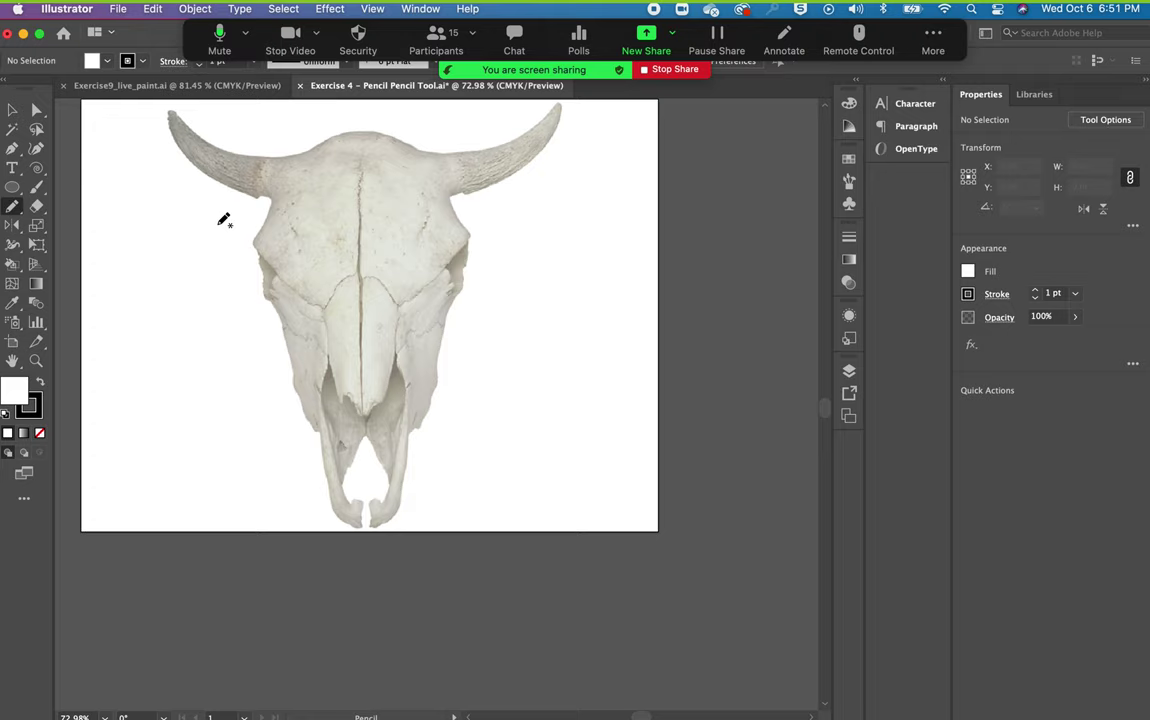
{"action": "mouse_move", "coordinate": [264, 162]}
{"action": "left_mouse_down"}
{"action": "mouse_move", "coordinate": [260, 193]}
{"action": "mouse_move", "coordinate": [233, 189]}
{"action": "mouse_move", "coordinate": [178, 142]}
{"action": "mouse_move", "coordinate": [177, 116]}
{"action": "mouse_move", "coordinate": [260, 157]}
{"action": "left_mouse_up"}
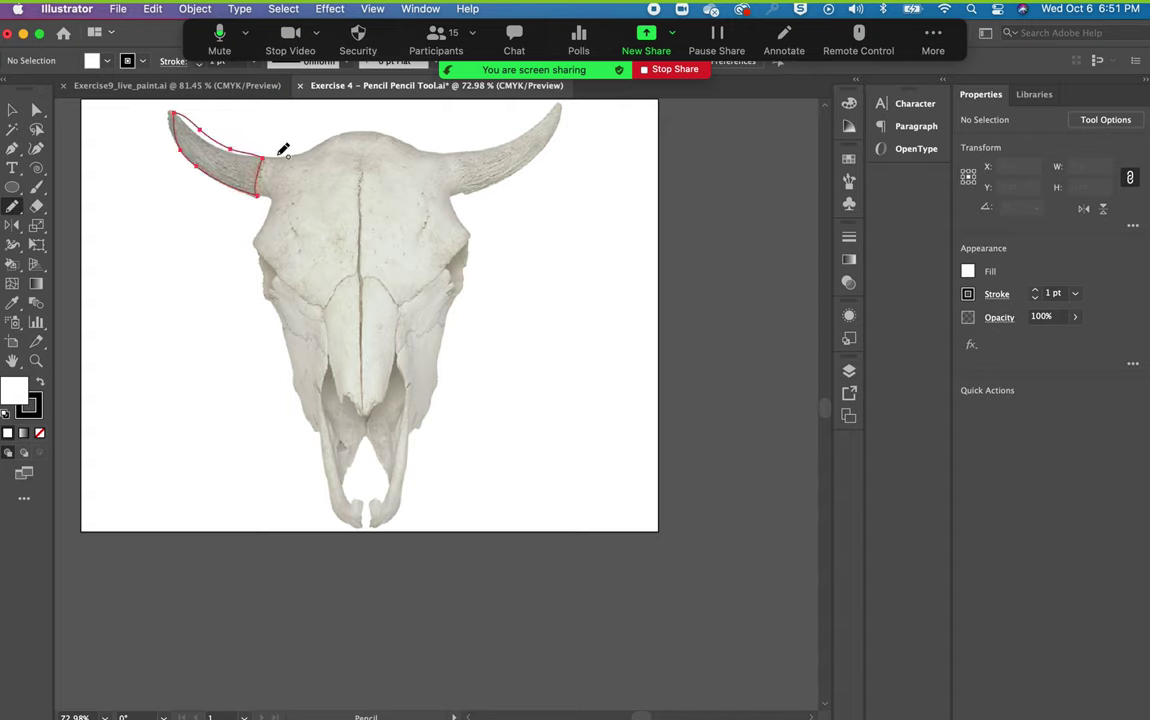
{"action": "mouse_move", "coordinate": [367, 123]}
{"action": "left_mouse_down"}
{"action": "mouse_move", "coordinate": [256, 161]}
{"action": "mouse_move", "coordinate": [257, 197]}
{"action": "mouse_move", "coordinate": [282, 208]}
{"action": "mouse_move", "coordinate": [260, 250]}
{"action": "left_mouse_up"}
{"action": "key", "text": "super+z"}
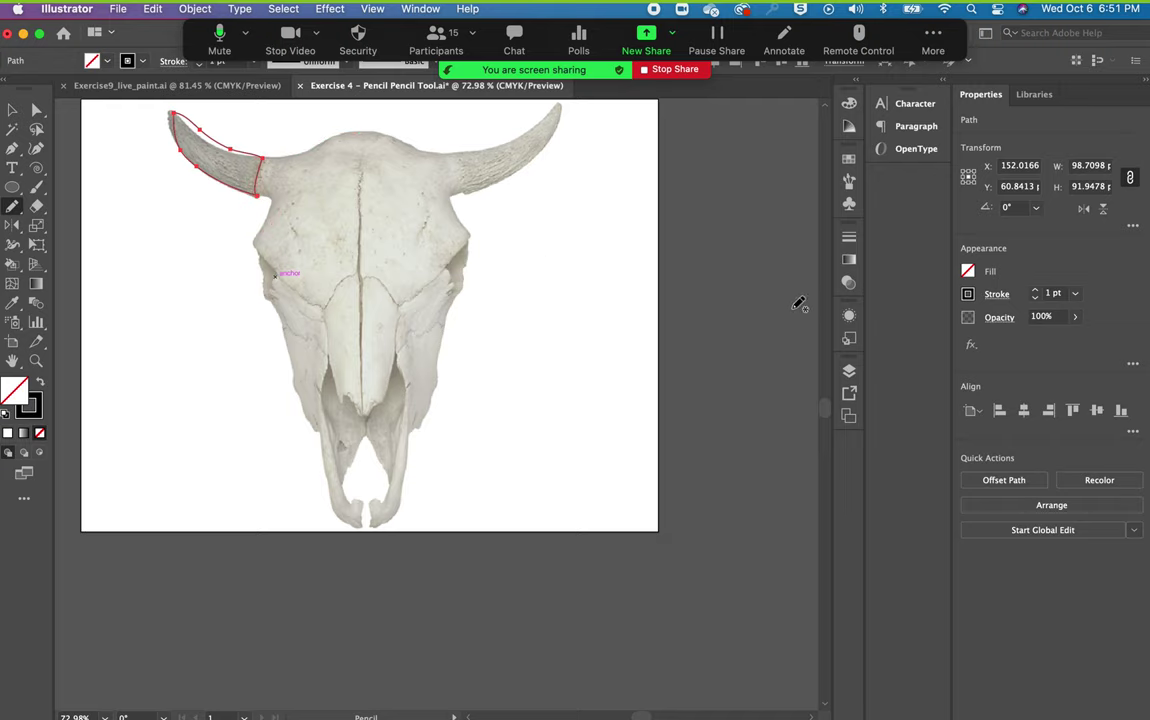
{"action": "key", "text": "F7"}
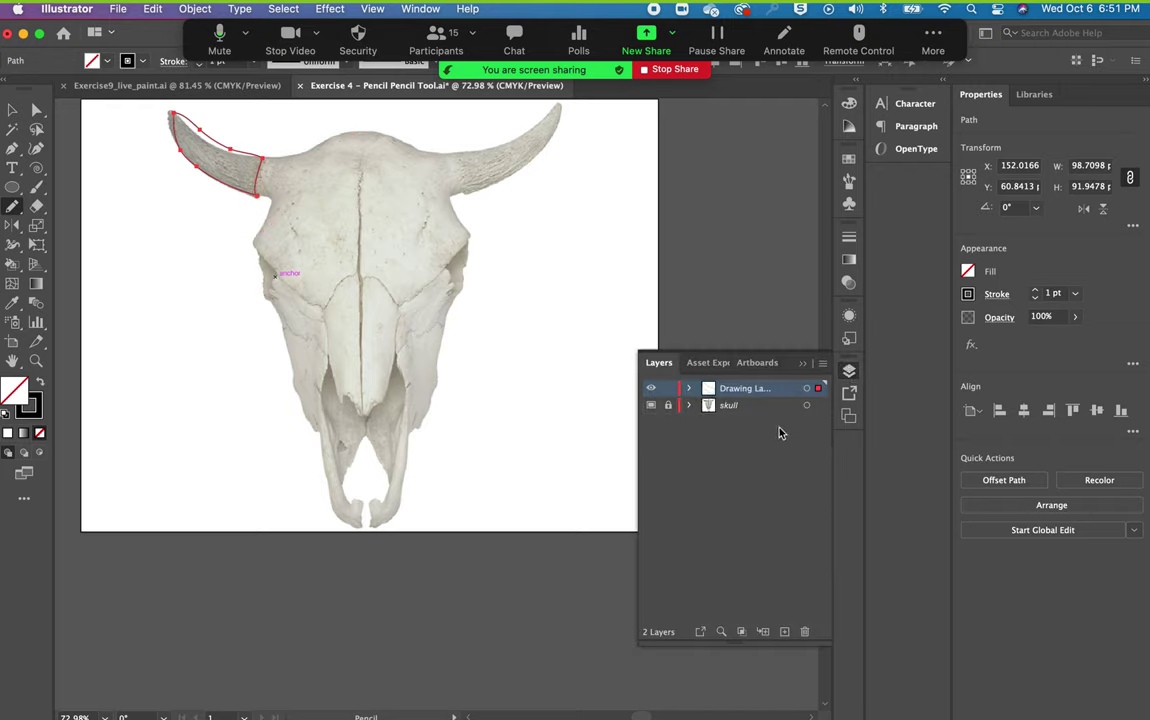
Add Layer 3, lock the Drawing Layer, and pencil-trace the forehead shape.
{"action": "left_click", "coordinate": [784, 631]}
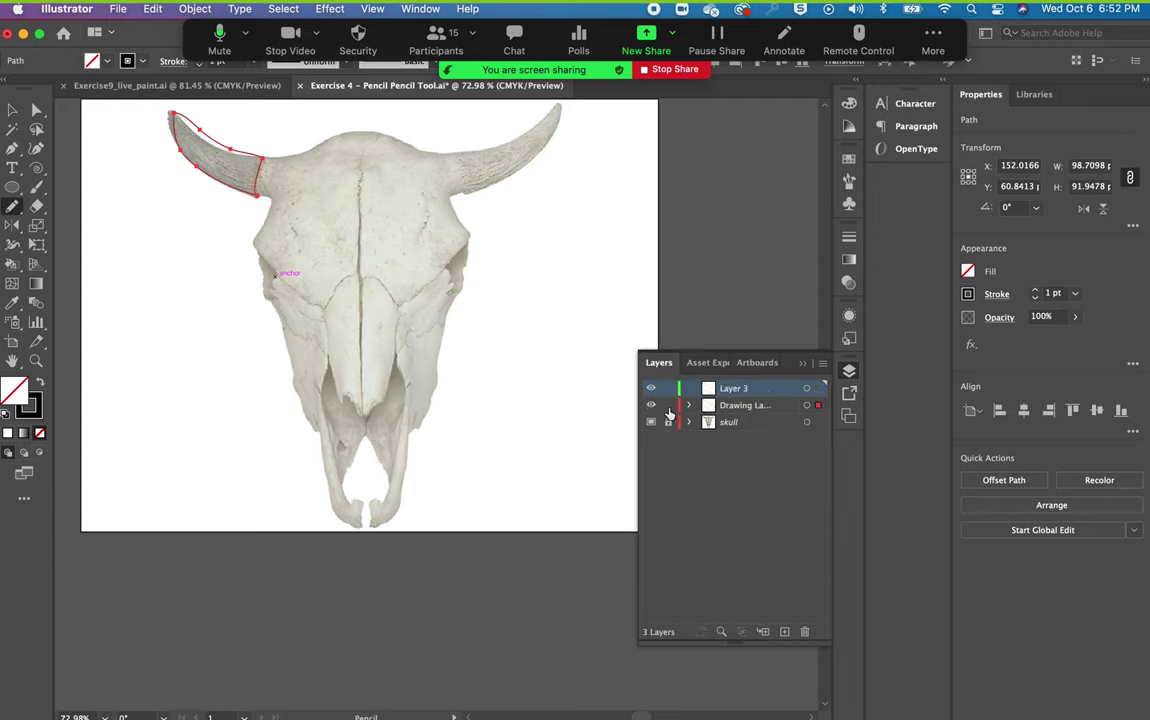
{"action": "left_click", "coordinate": [668, 405]}
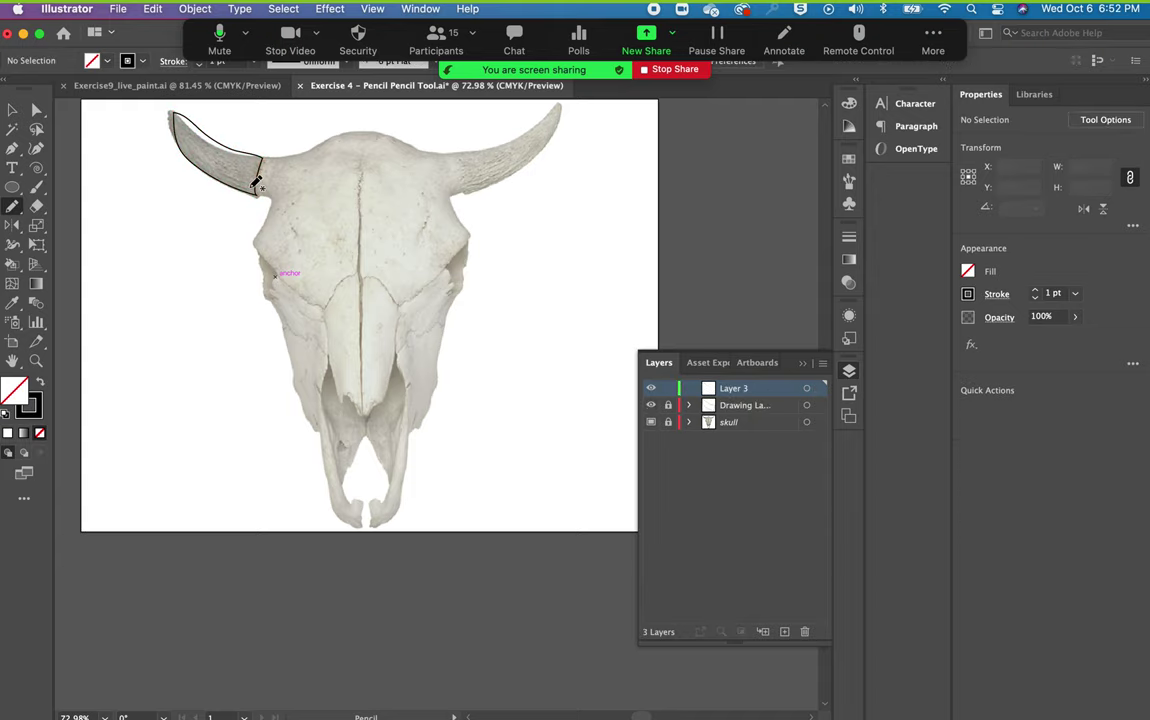
{"action": "mouse_move", "coordinate": [260, 153]}
{"action": "left_mouse_down"}
{"action": "mouse_move", "coordinate": [256, 140]}
{"action": "mouse_move", "coordinate": [296, 122]}
{"action": "mouse_move", "coordinate": [352, 130]}
{"action": "mouse_move", "coordinate": [366, 257]}
{"action": "mouse_move", "coordinate": [346, 275]}
{"action": "left_mouse_up"}
{"action": "mouse_move", "coordinate": [267, 248]}
{"action": "left_mouse_down"}
{"action": "mouse_move", "coordinate": [273, 203]}
{"action": "mouse_move", "coordinate": [262, 157]}
{"action": "left_mouse_up"}
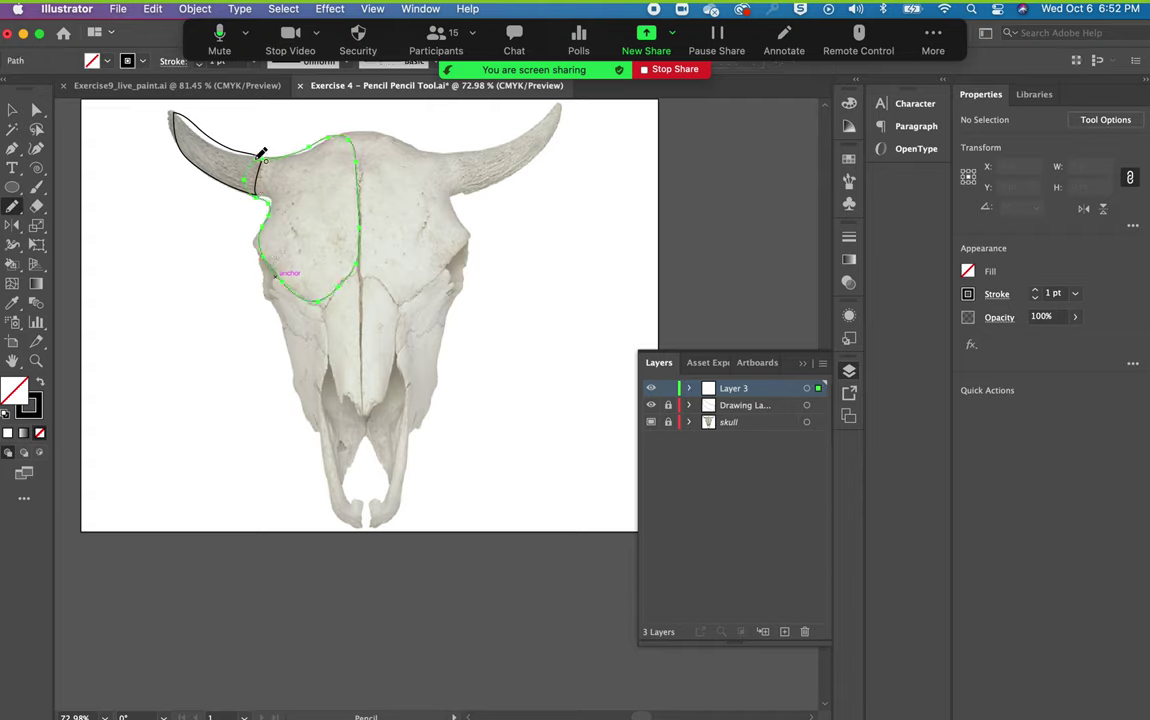
Add Layers 4 and 5 and trace the left cheek and lower jaw outlines.
{"action": "left_click", "coordinate": [785, 632]}
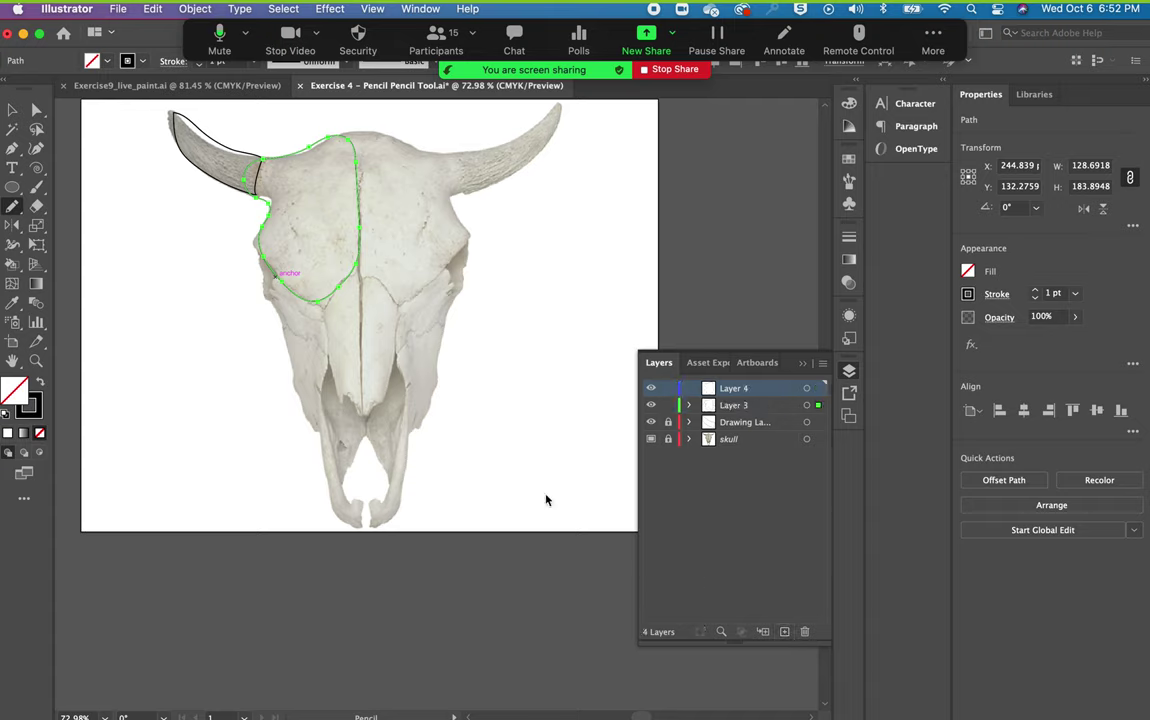
{"action": "mouse_move", "coordinate": [266, 293]}
{"action": "left_mouse_down"}
{"action": "mouse_move", "coordinate": [273, 280]}
{"action": "mouse_move", "coordinate": [318, 305]}
{"action": "mouse_move", "coordinate": [332, 340]}
{"action": "mouse_move", "coordinate": [322, 418]}
{"action": "mouse_move", "coordinate": [306, 424]}
{"action": "mouse_move", "coordinate": [258, 270]}
{"action": "mouse_move", "coordinate": [266, 286]}
{"action": "left_mouse_up"}
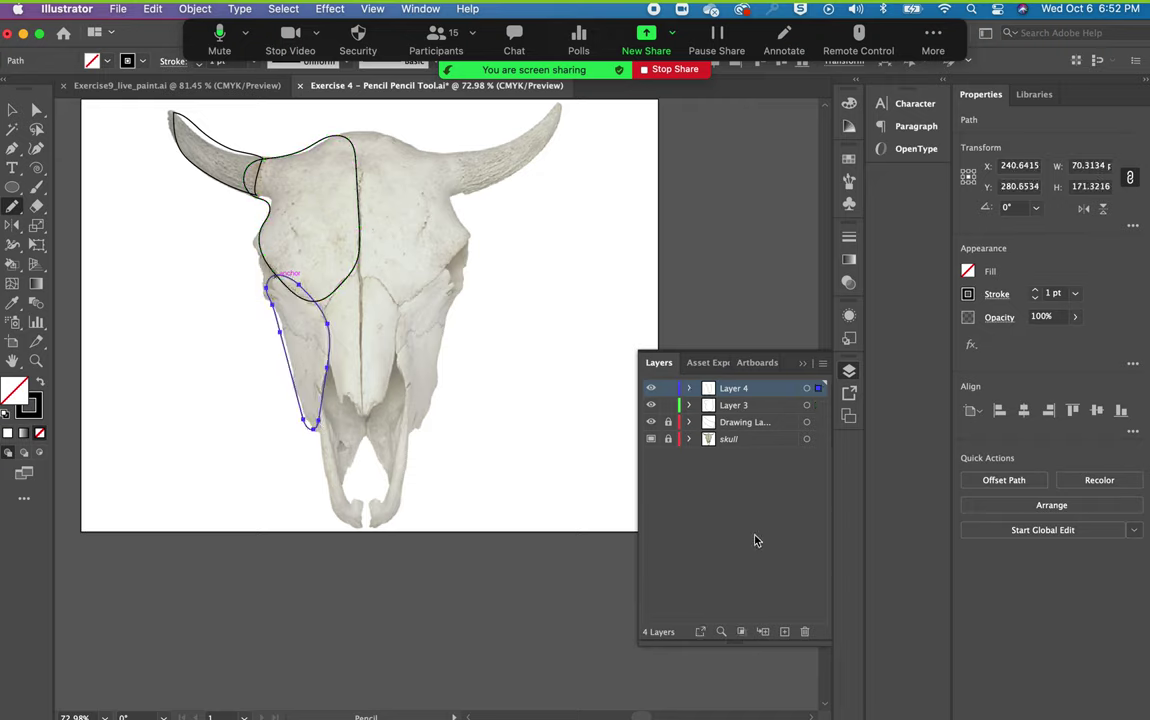
{"action": "left_click", "coordinate": [784, 631]}
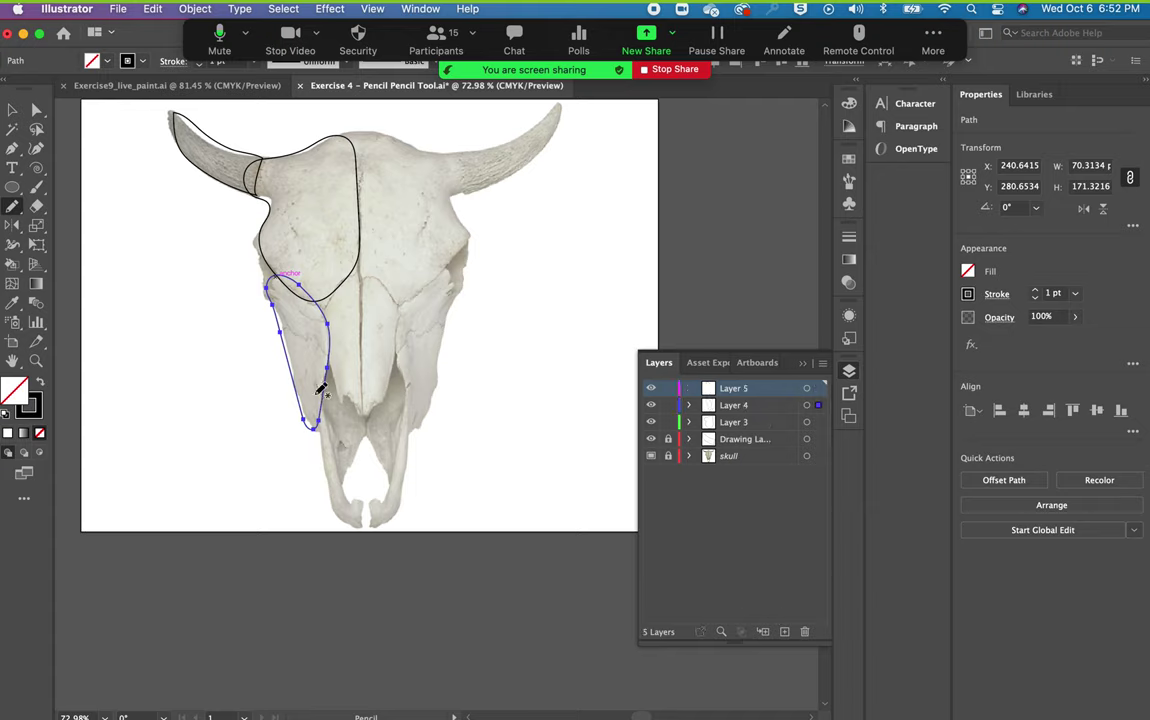
{"action": "mouse_move", "coordinate": [330, 437]}
{"action": "left_mouse_down"}
{"action": "mouse_move", "coordinate": [363, 525]}
{"action": "mouse_move", "coordinate": [336, 510]}
{"action": "mouse_move", "coordinate": [318, 395]}
{"action": "left_mouse_up"}
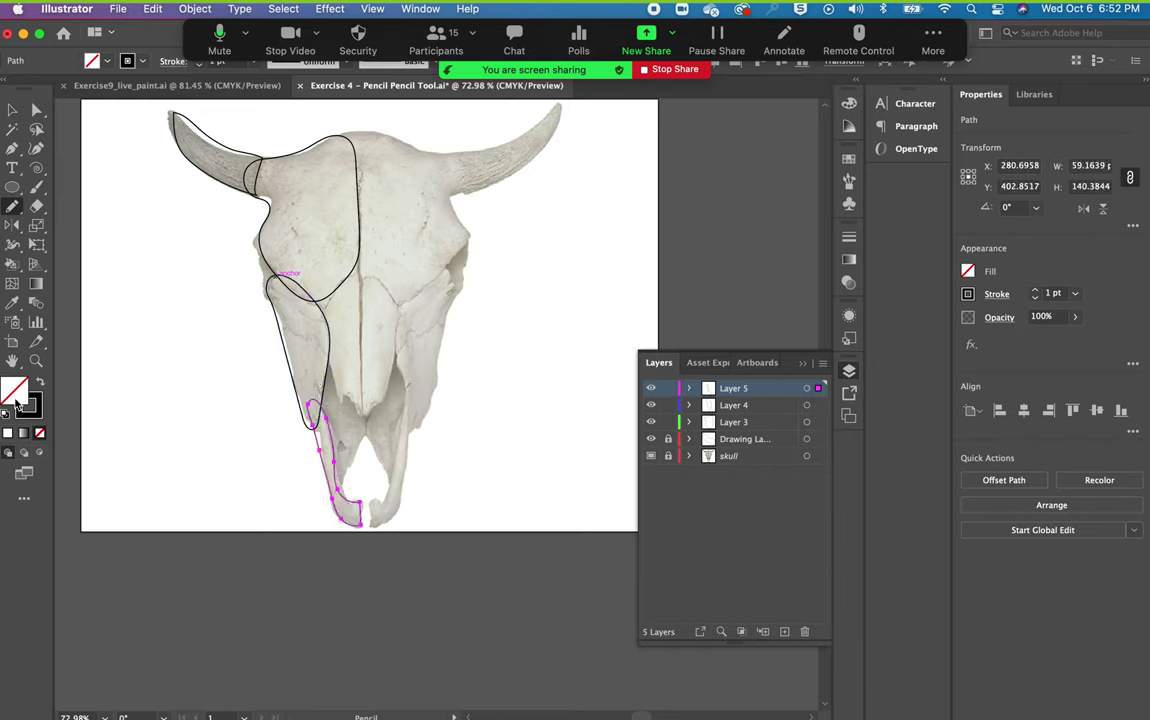
Fill the jaw shape purple and the cheek shape teal.
{"action": "double_click", "coordinate": [16, 392]}
{"action": "left_click", "coordinate": [424, 236]}
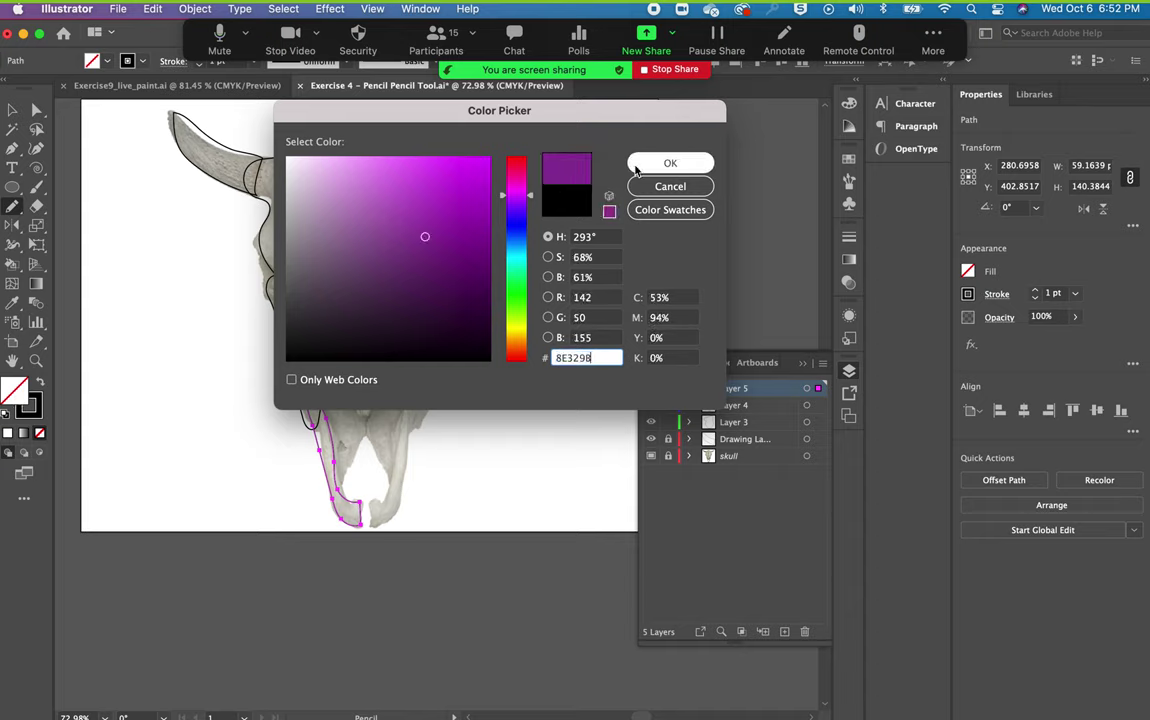
{"action": "left_click", "coordinate": [660, 168]}
{"action": "left_click", "coordinate": [14, 111]}
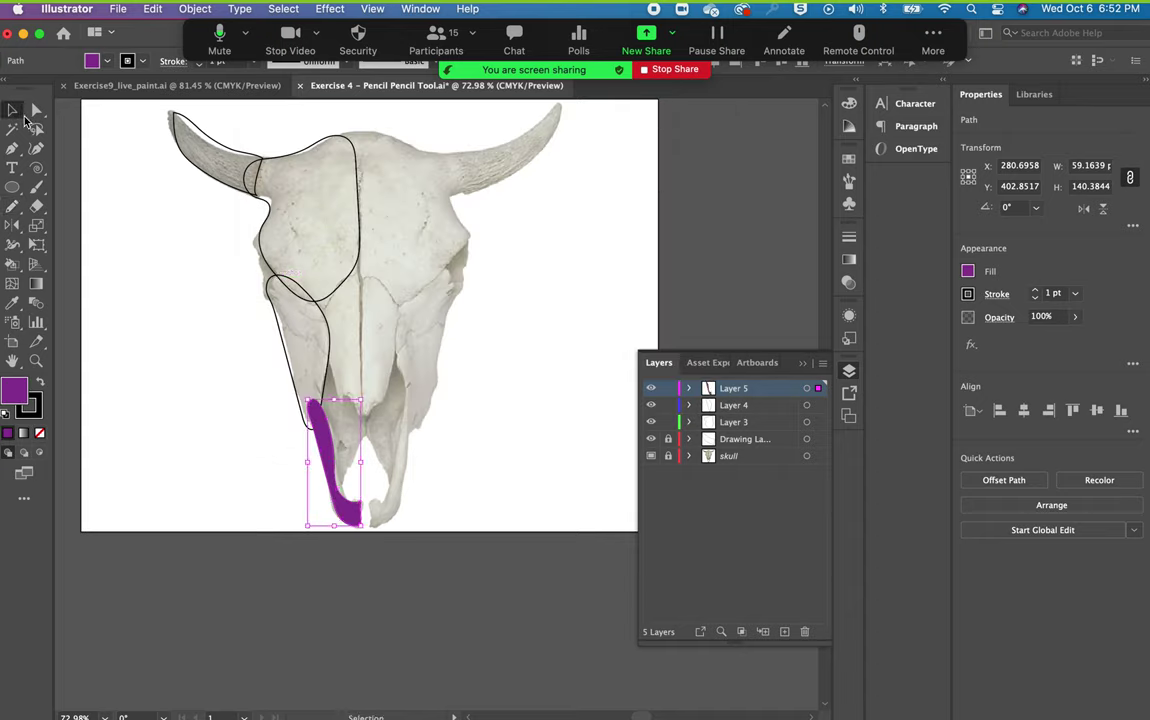
{"action": "left_click", "coordinate": [282, 334]}
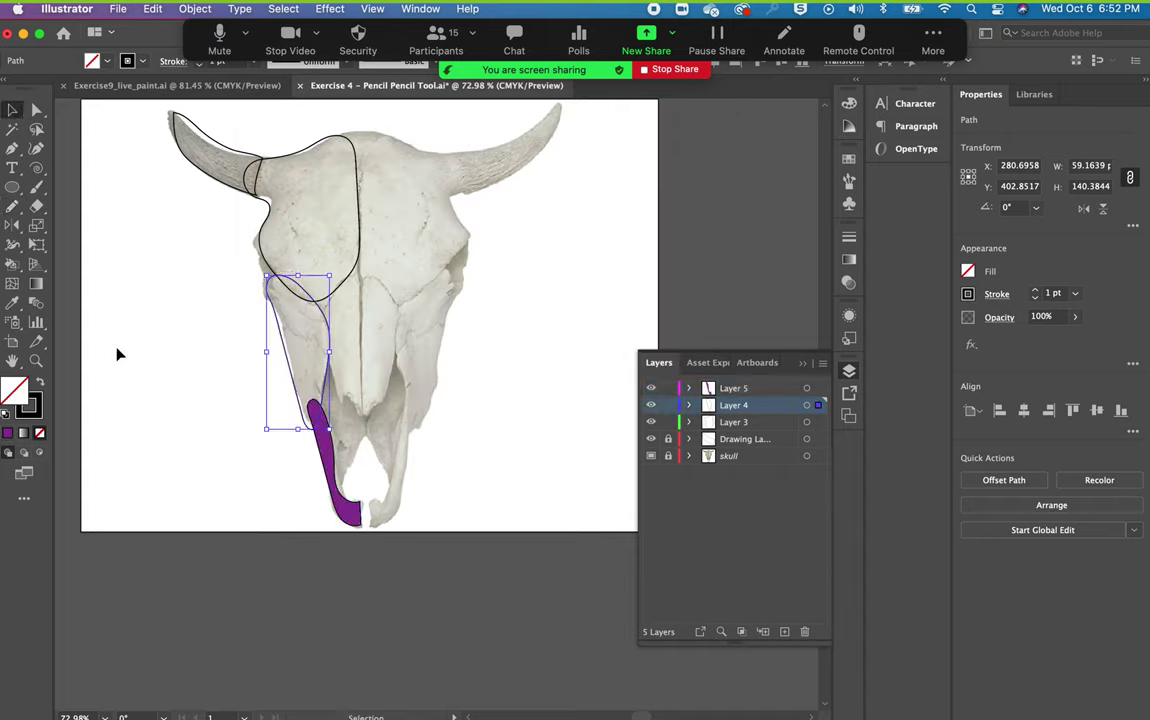
{"action": "double_click", "coordinate": [16, 390]}
{"action": "left_click", "coordinate": [522, 260]}
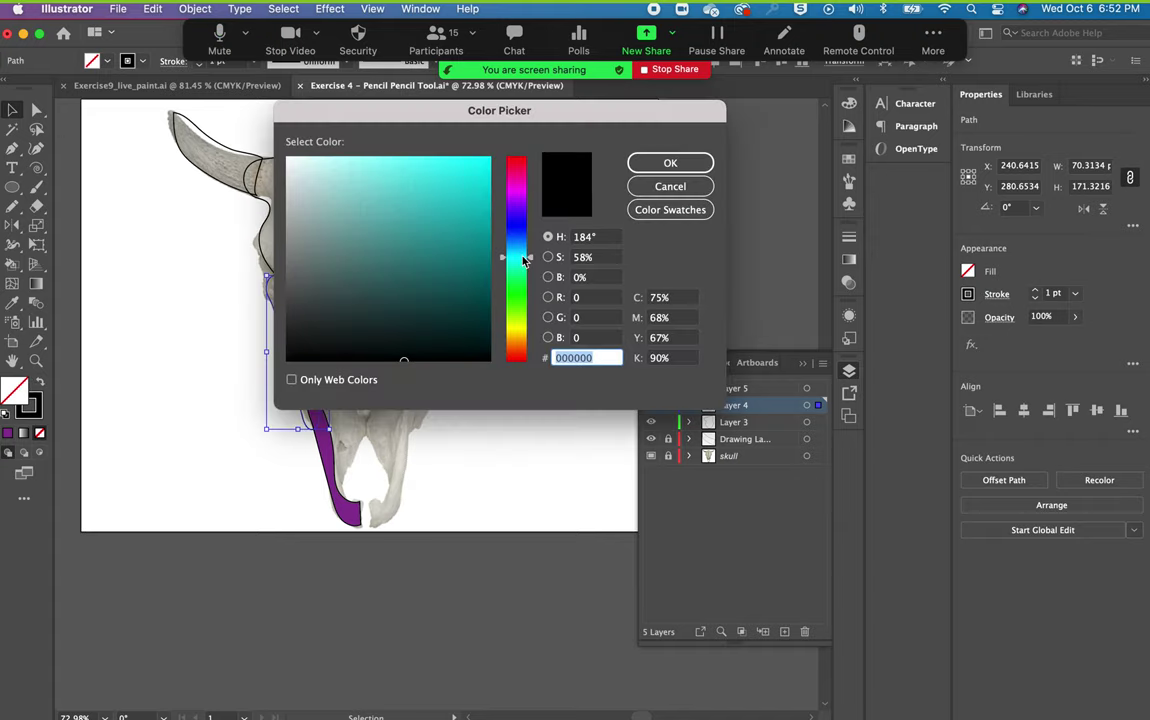
{"action": "left_click", "coordinate": [470, 233]}
{"action": "left_click", "coordinate": [670, 163]}
Fill the forehead shape with green 2AA03D.
{"action": "scroll", "coordinate": [293, 240], "scroll_direction": "down", "scroll_amount": 2}
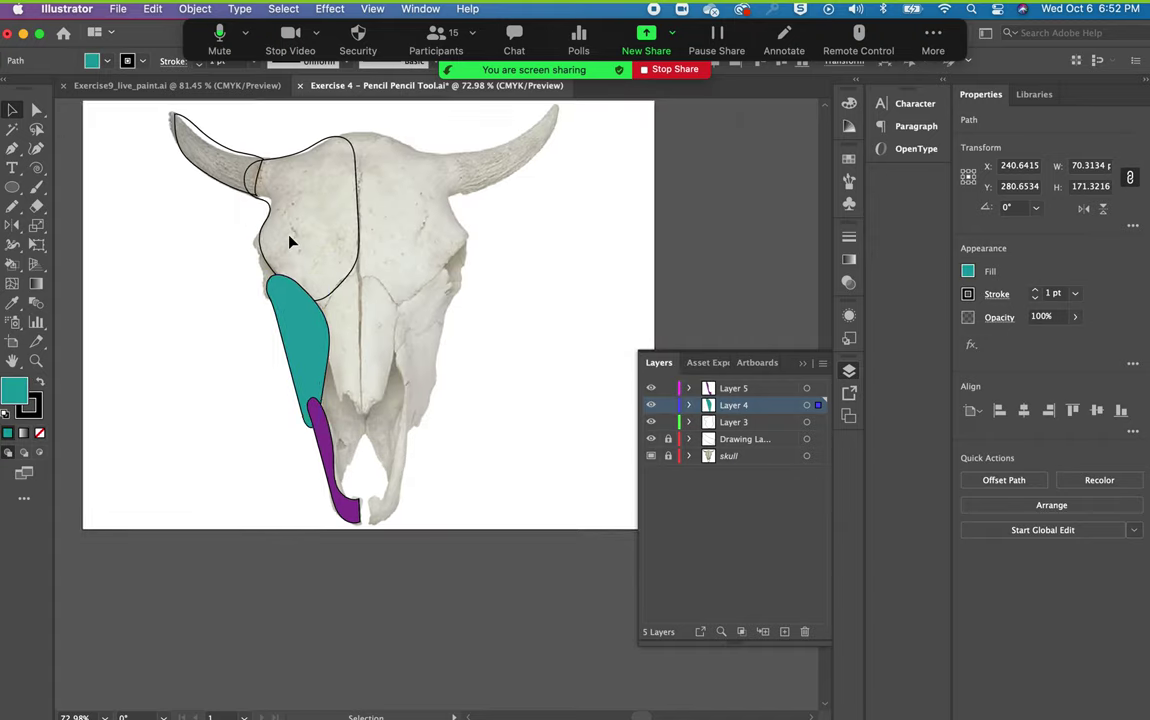
{"action": "left_click", "coordinate": [261, 245]}
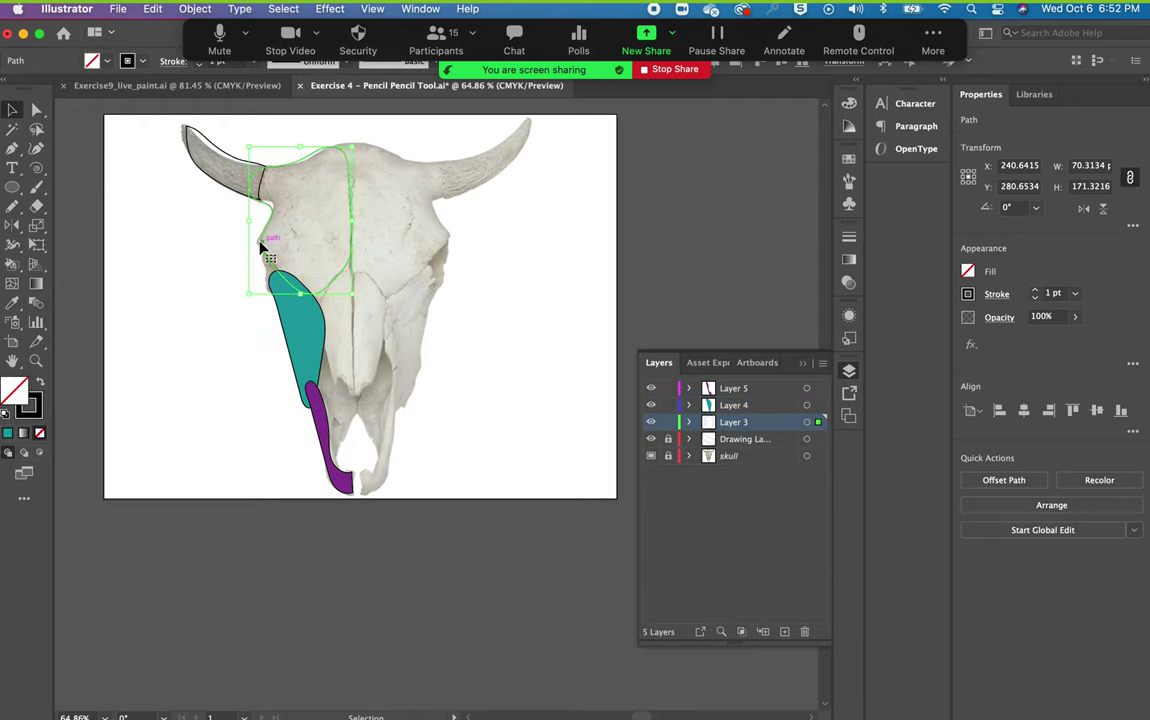
{"action": "double_click", "coordinate": [16, 389]}
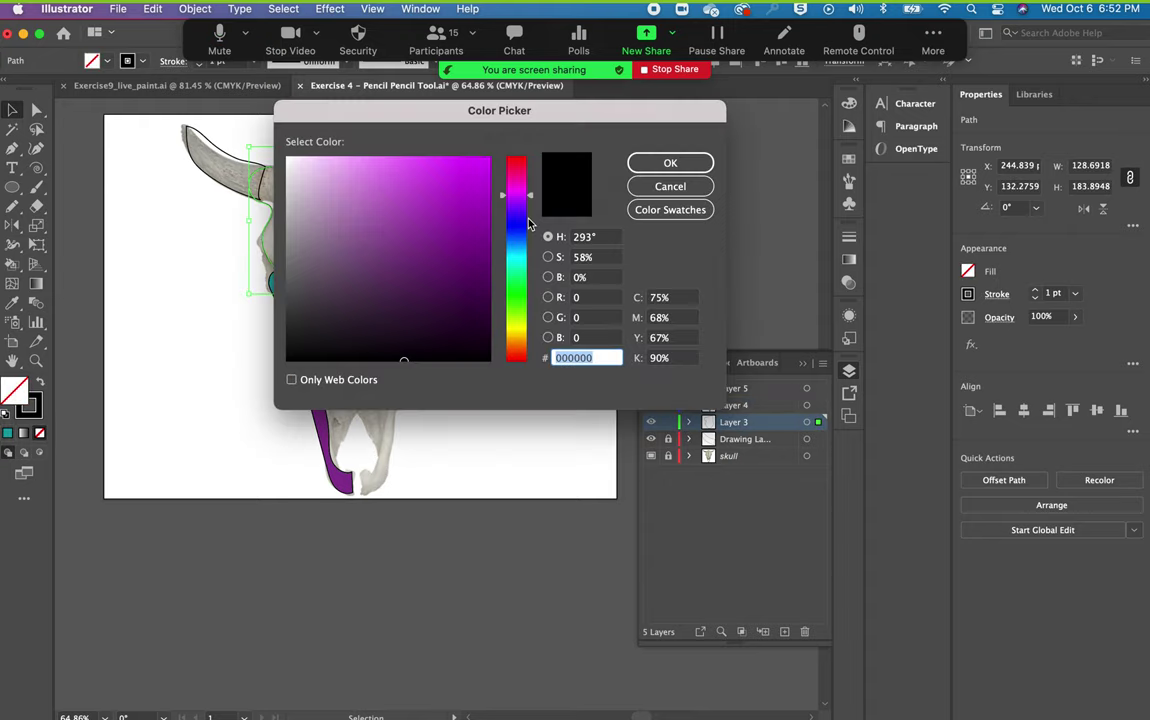
{"action": "left_click", "coordinate": [520, 287]}
{"action": "left_click", "coordinate": [436, 232]}
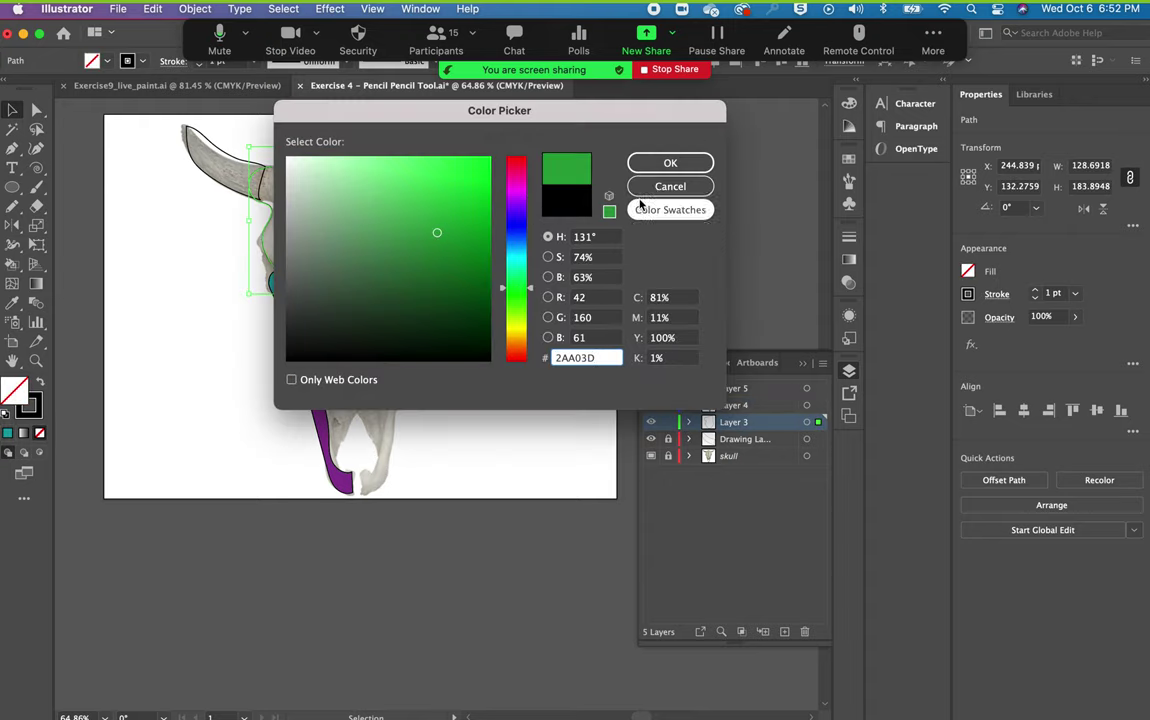
{"action": "left_click", "coordinate": [656, 168]}
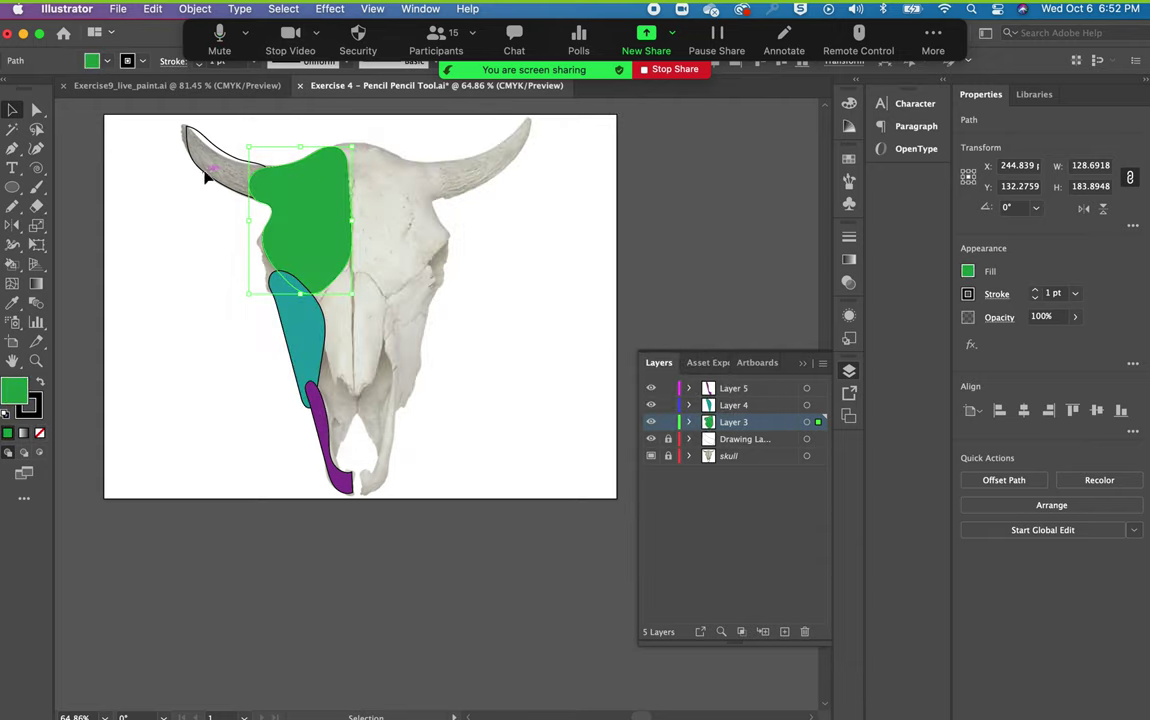
{"action": "left_click", "coordinate": [172, 172]}
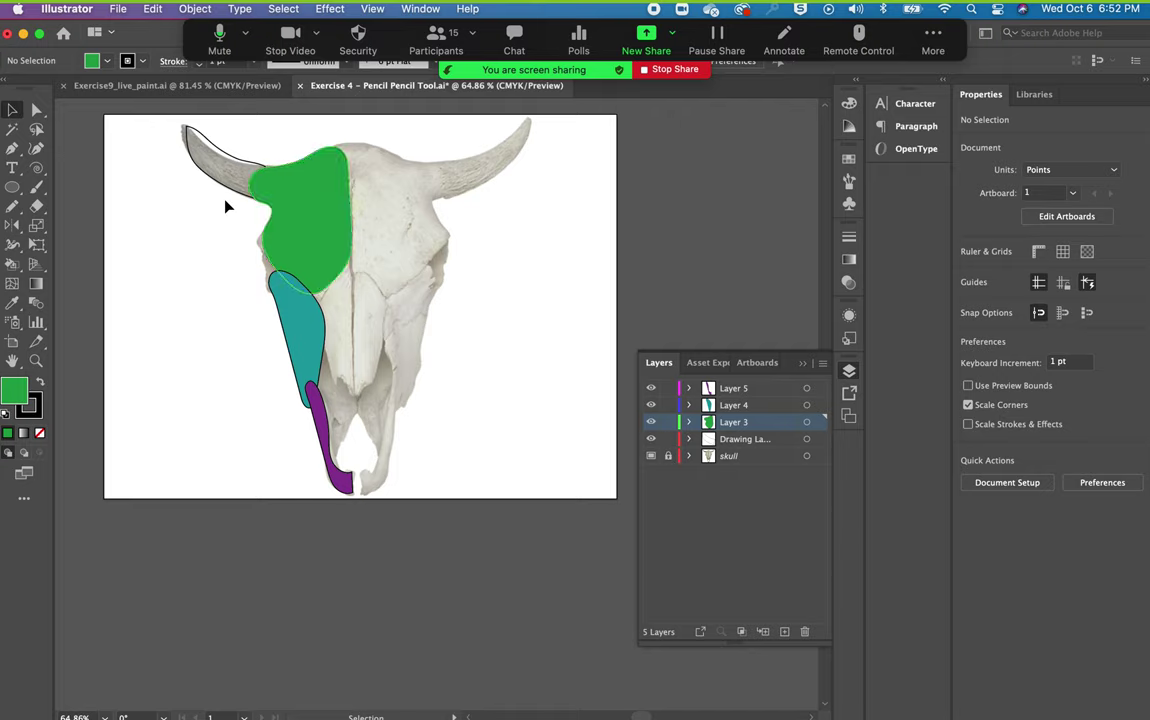
Fill the horn outline orange, then select the green and teal shapes to check them.
{"action": "left_click", "coordinate": [200, 172]}
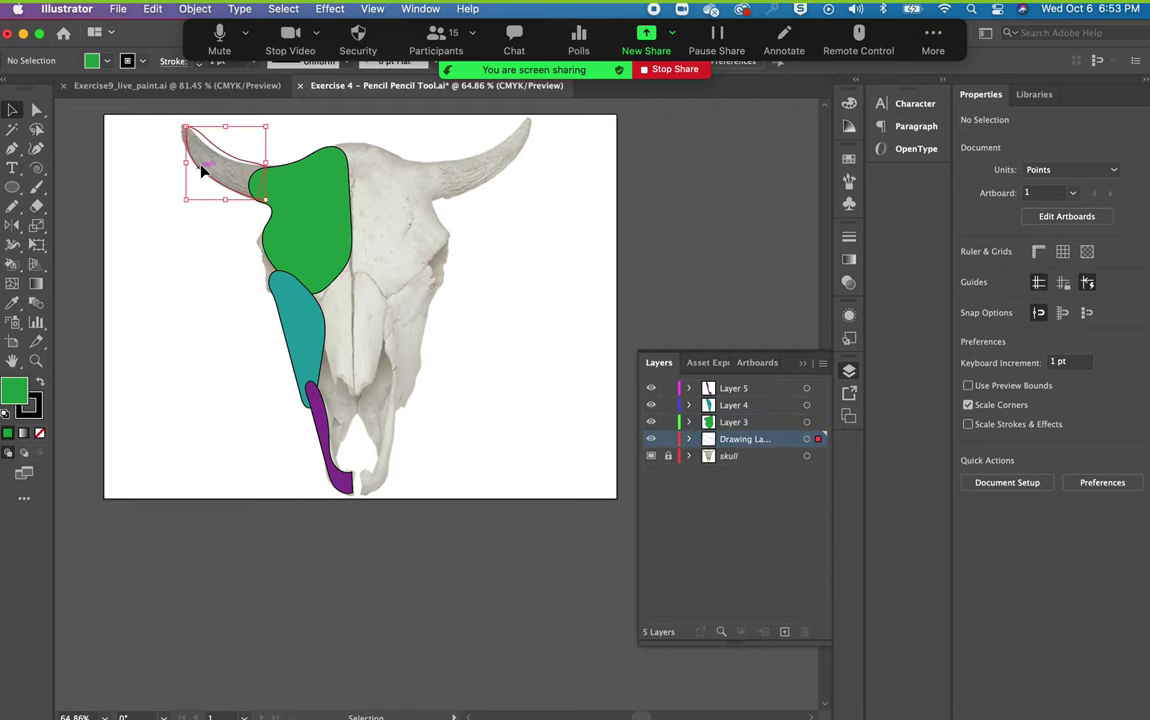
{"action": "double_click", "coordinate": [14, 392]}
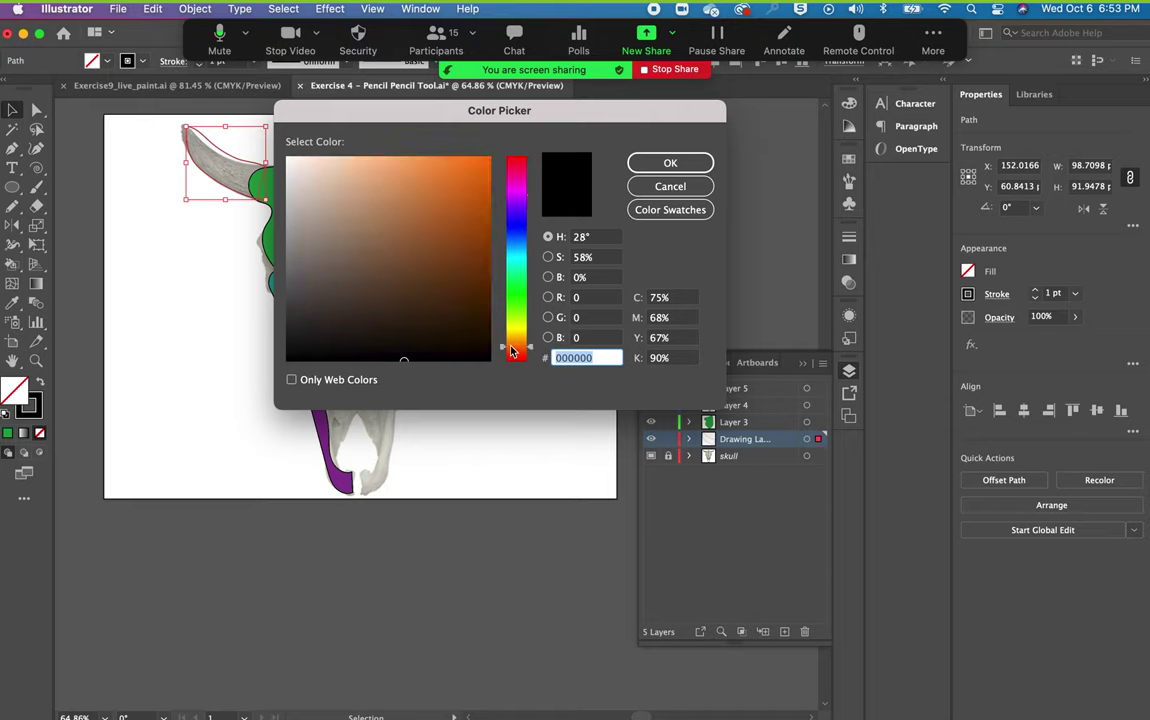
{"action": "left_click", "coordinate": [469, 188]}
{"action": "left_click", "coordinate": [670, 163]}
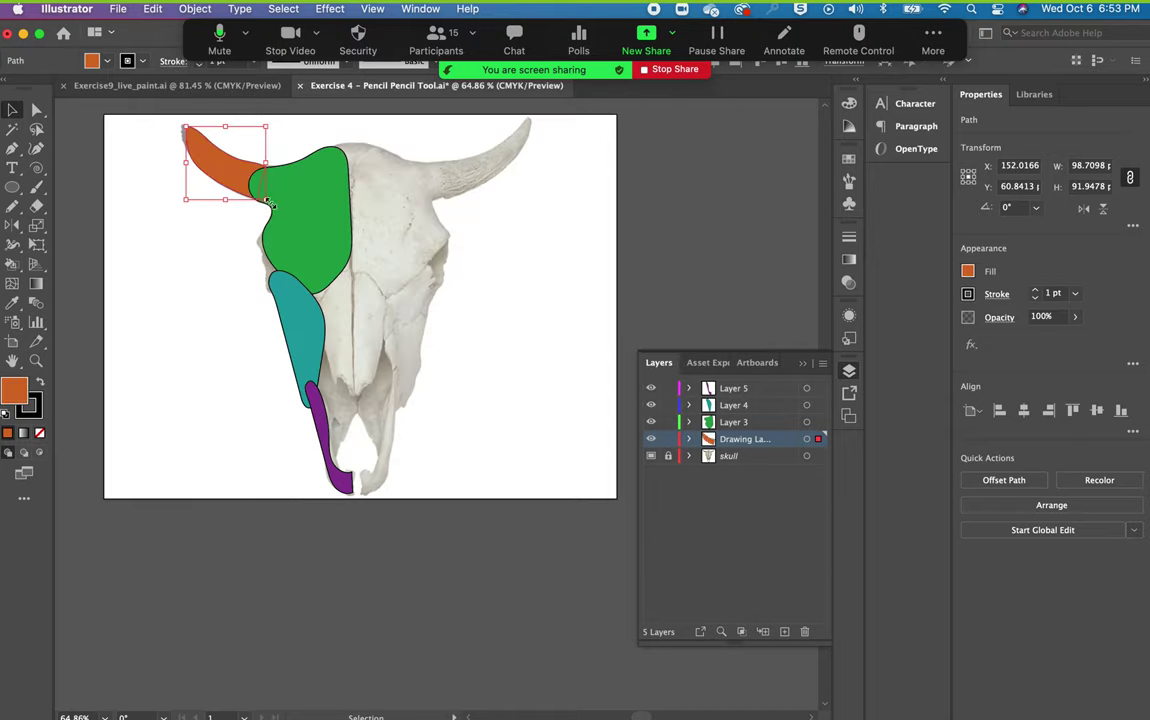
{"action": "left_click", "coordinate": [321, 249]}
{"action": "left_click", "coordinate": [309, 345]}
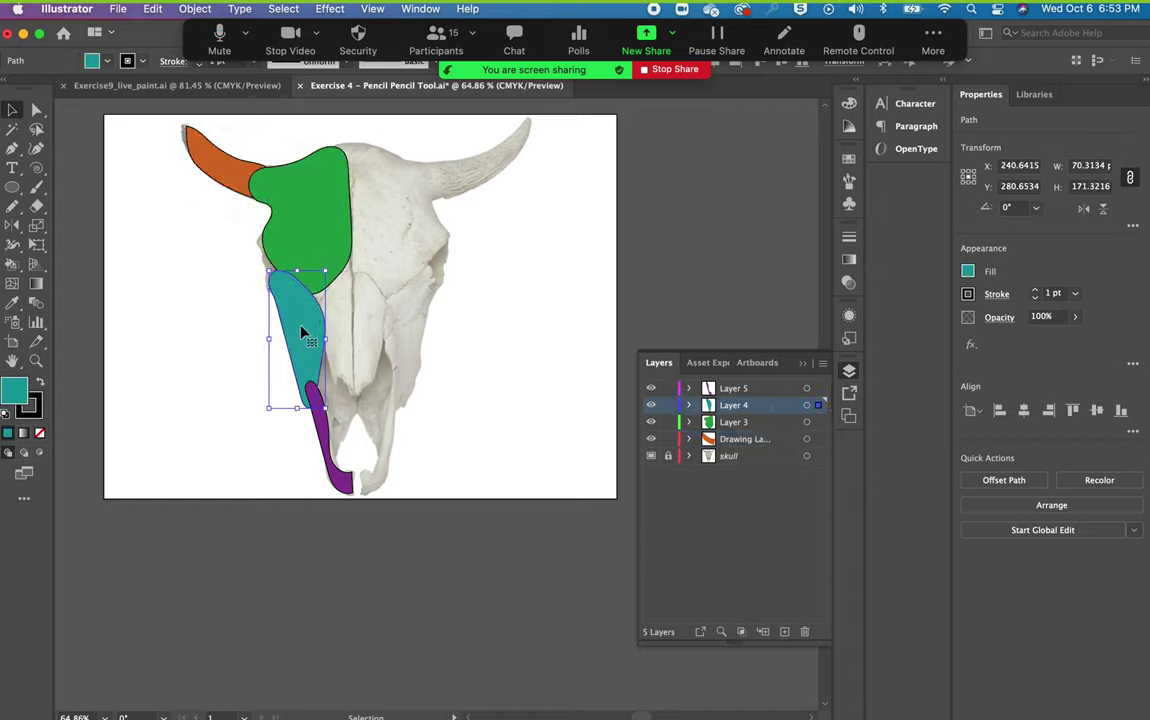
Move Layer 3 above Layer 4 and send the purple jaw shape to the back.
{"action": "left_click", "coordinate": [305, 240]}
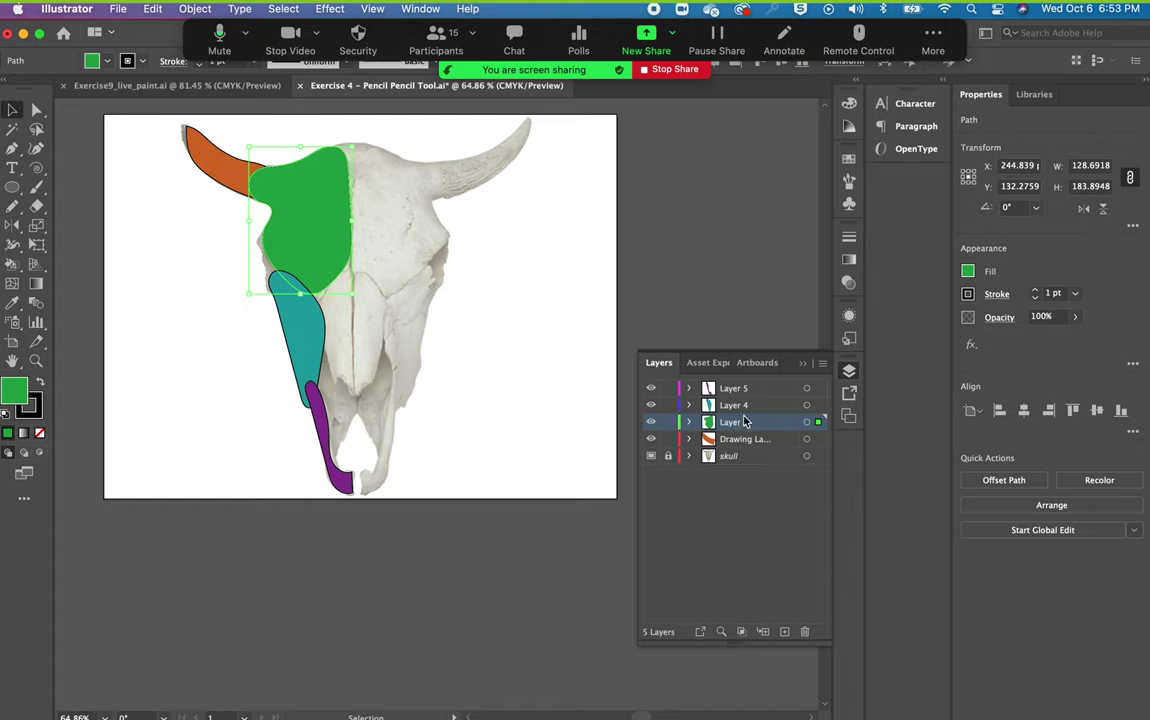
{"action": "left_click_drag", "start_coordinate": [747, 424], "coordinate": [745, 402]}
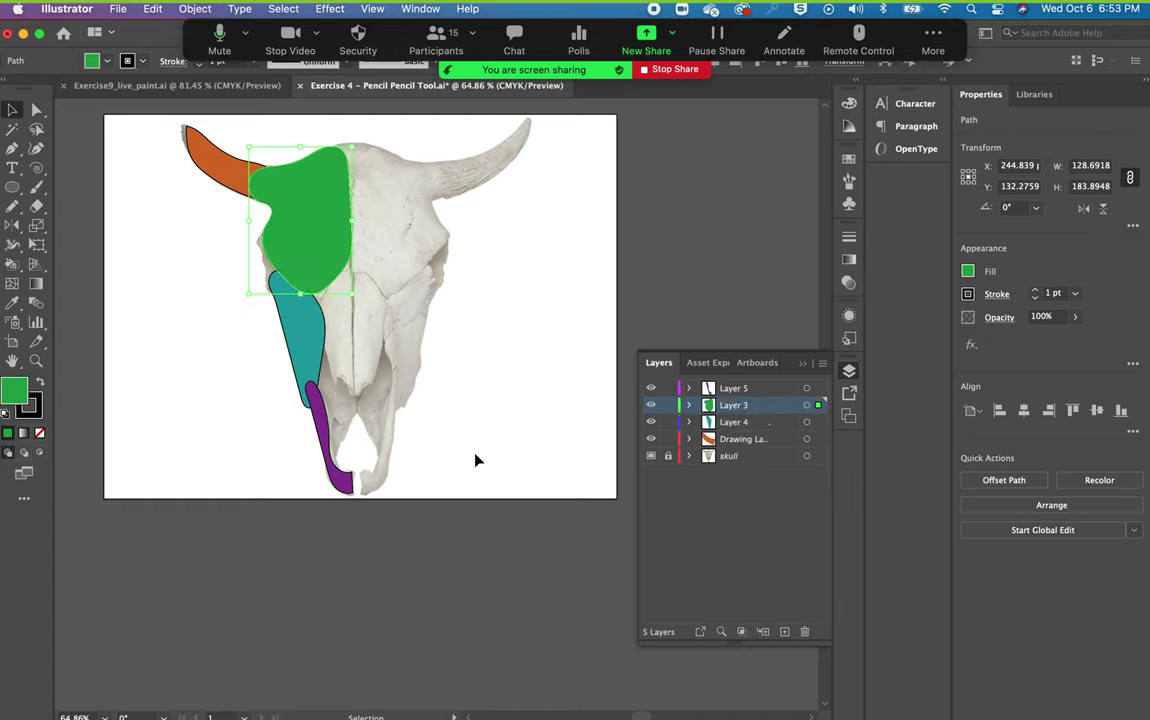
{"action": "left_click", "coordinate": [318, 435]}
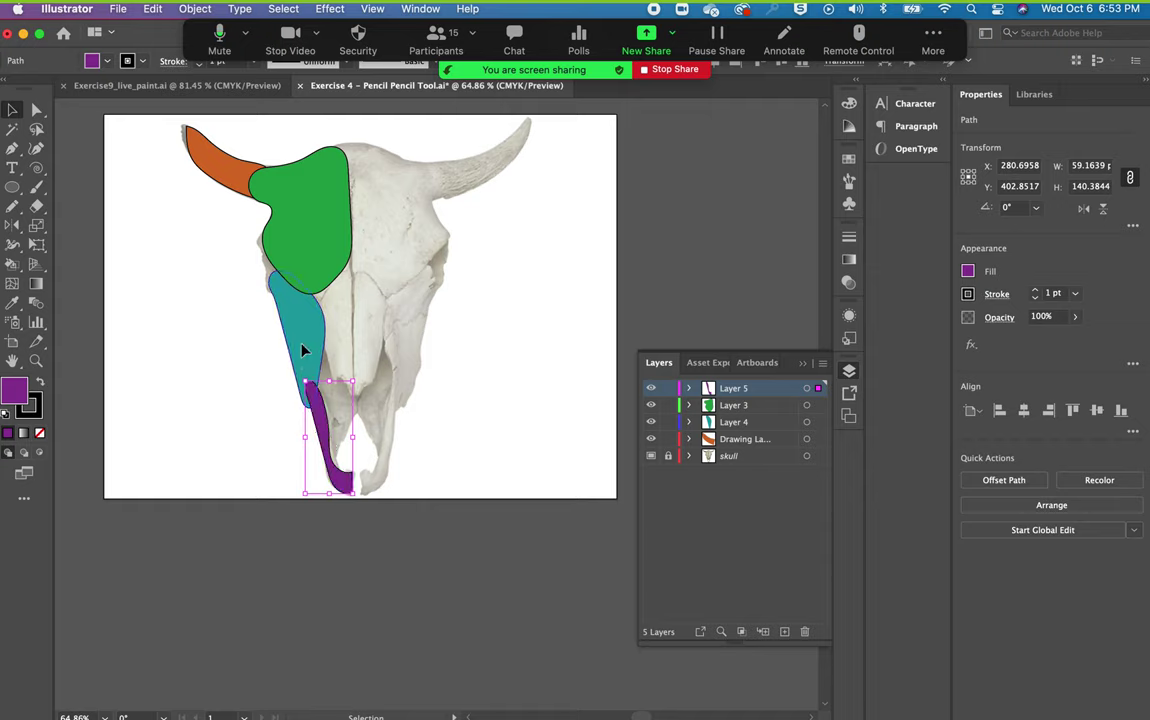
{"action": "left_click", "coordinate": [274, 310]}
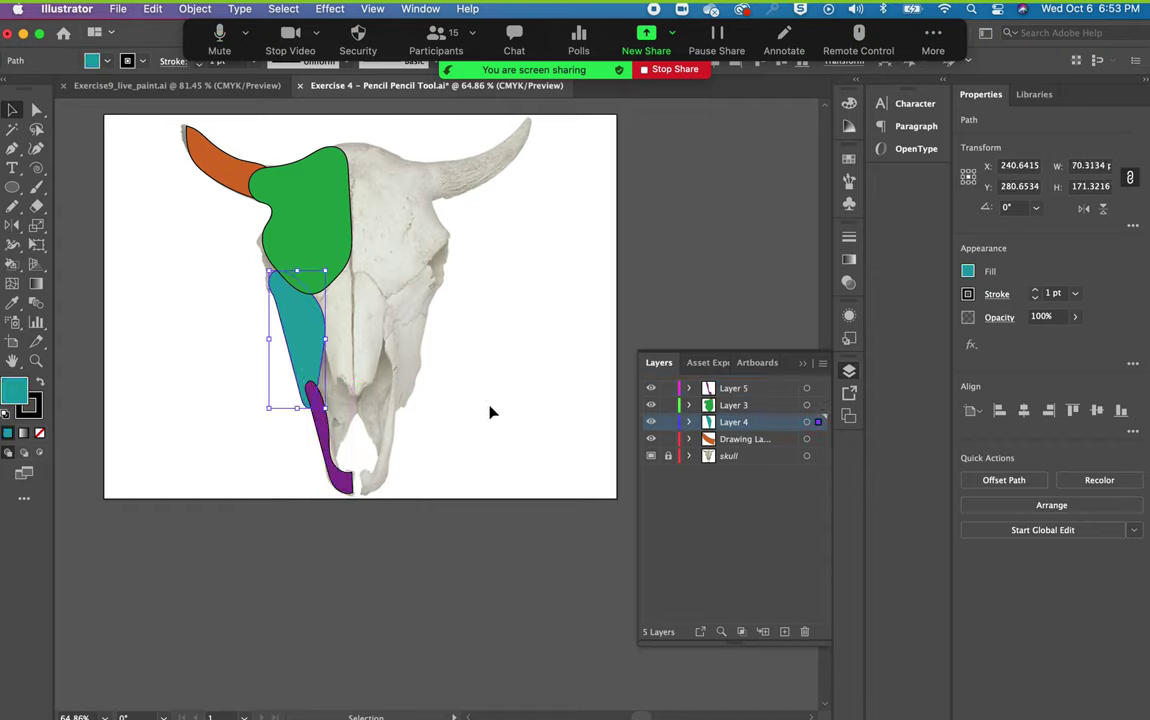
{"action": "left_click", "coordinate": [322, 418]}
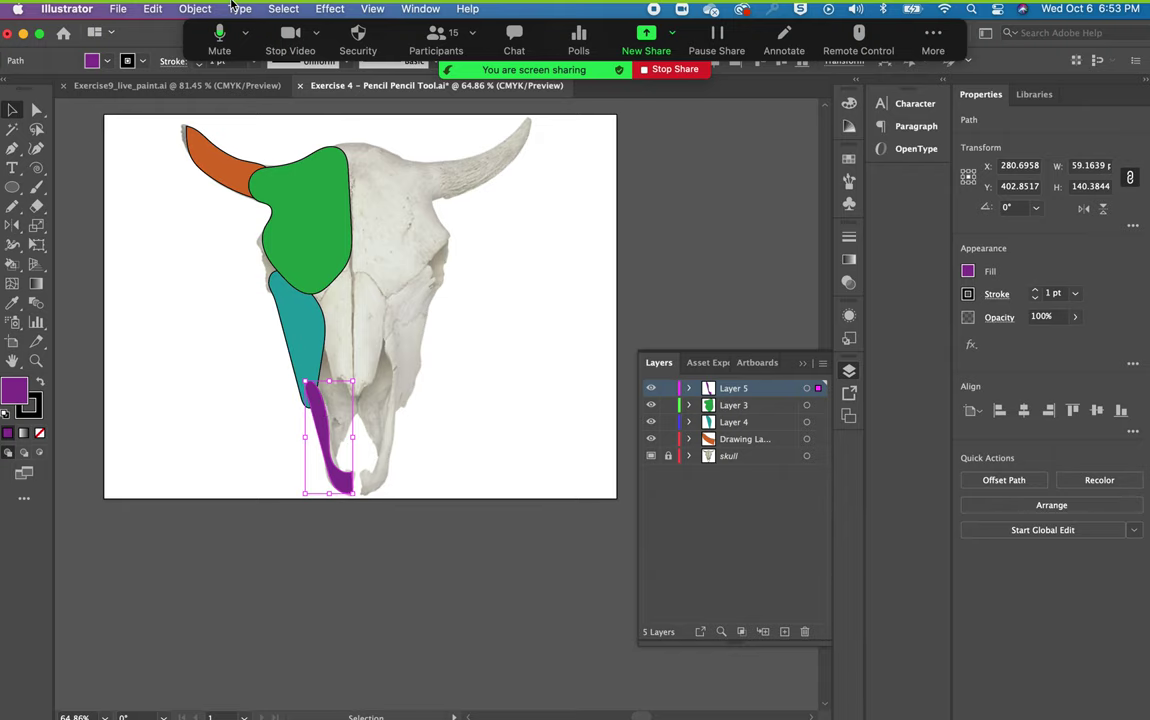
{"action": "left_click", "coordinate": [195, 8]}
{"action": "mouse_move", "coordinate": [222, 53]}
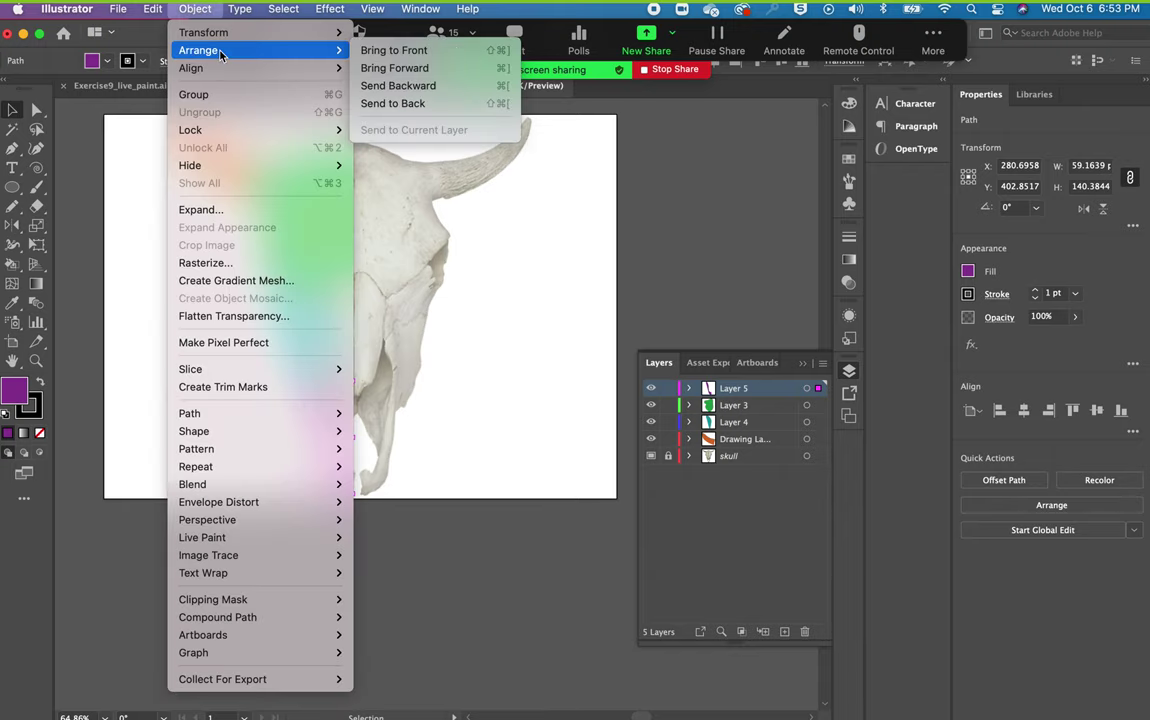
{"action": "left_click", "coordinate": [392, 103]}
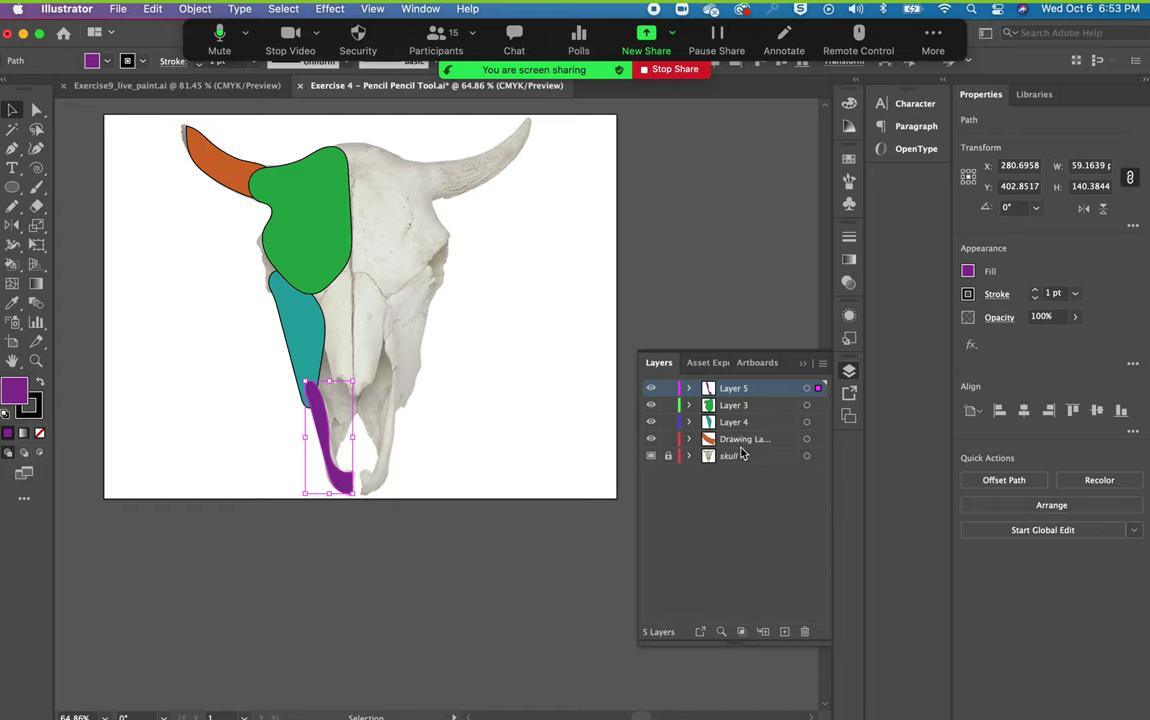
Drag Layer 5 below Layer 4, then select each colored shape to check its layer.
{"action": "left_click_drag", "start_coordinate": [746, 393], "coordinate": [755, 435]}
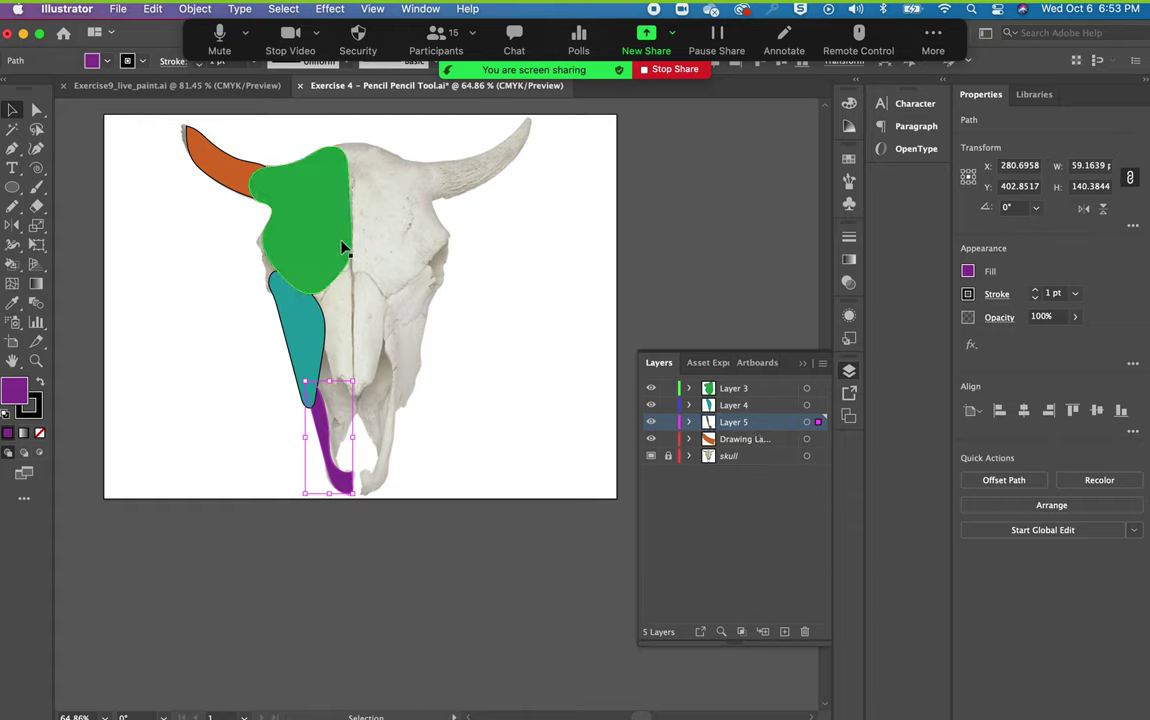
{"action": "left_click", "coordinate": [190, 275]}
{"action": "left_click", "coordinate": [290, 340]}
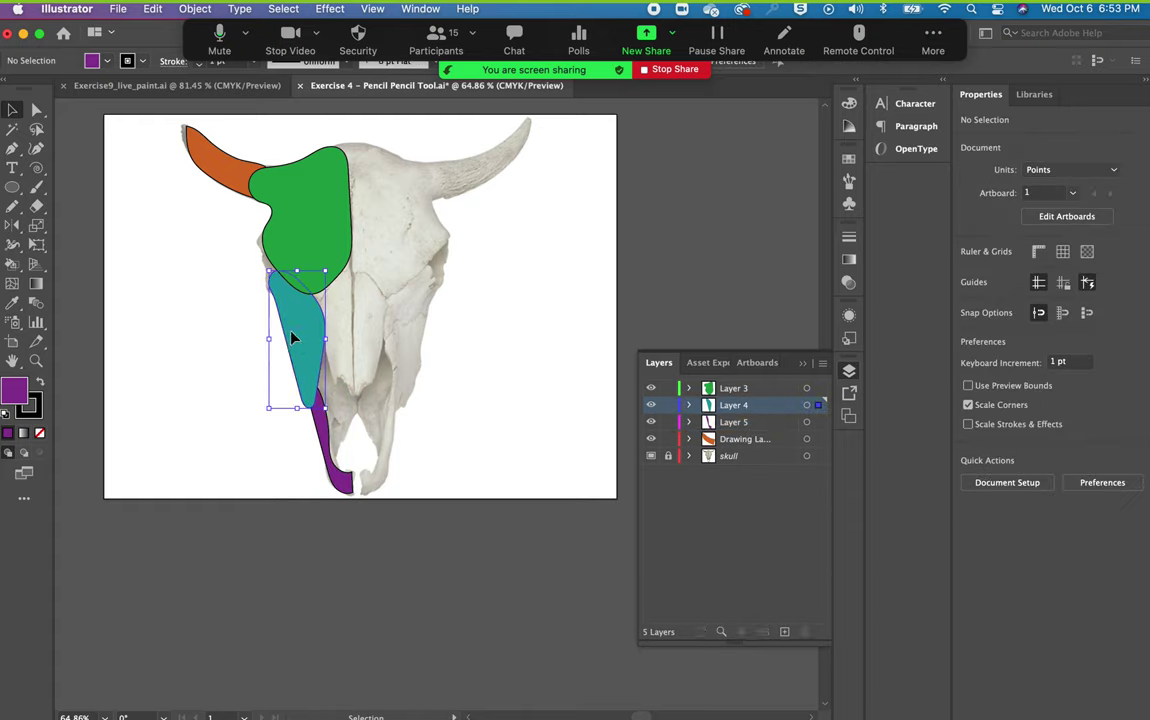
{"action": "left_click", "coordinate": [305, 395]}
{"action": "left_click", "coordinate": [300, 244]}
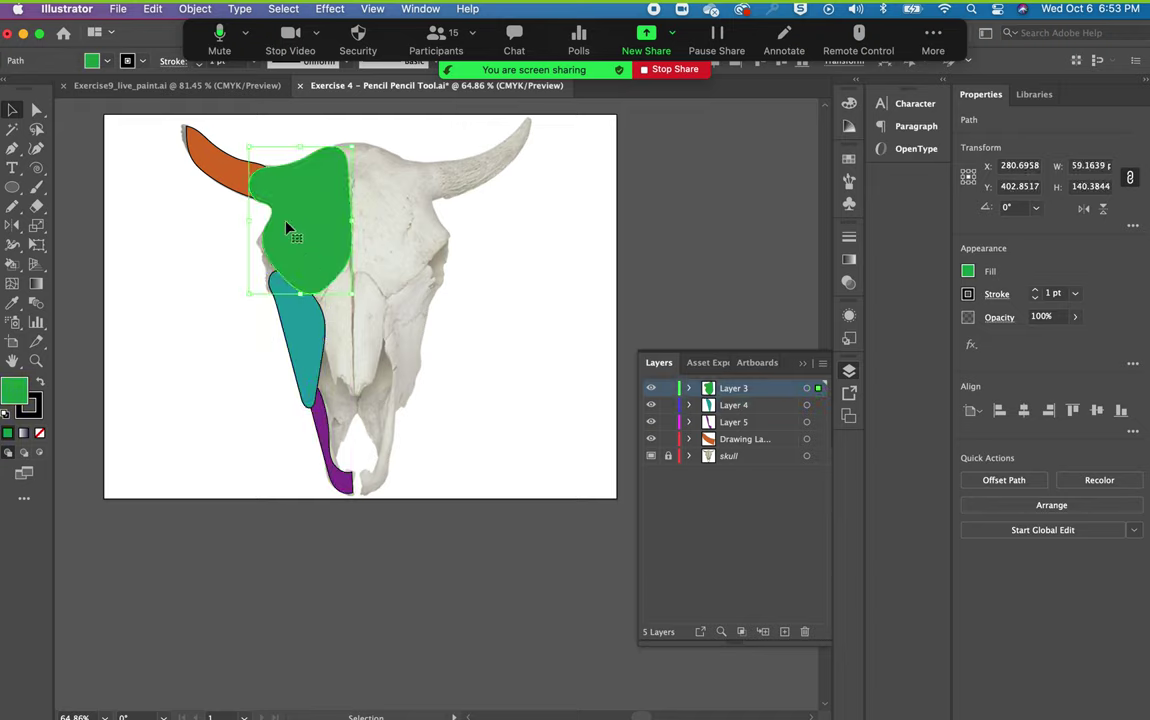
{"action": "left_click", "coordinate": [228, 180]}
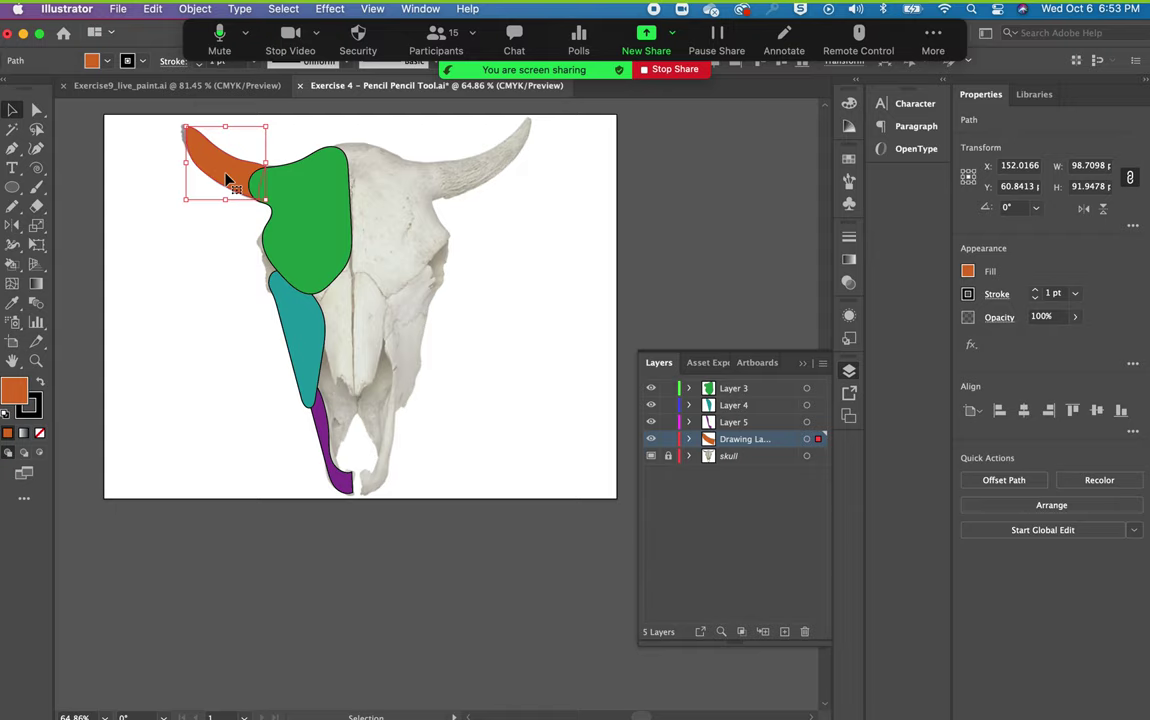
{"action": "left_click", "coordinate": [285, 330]}
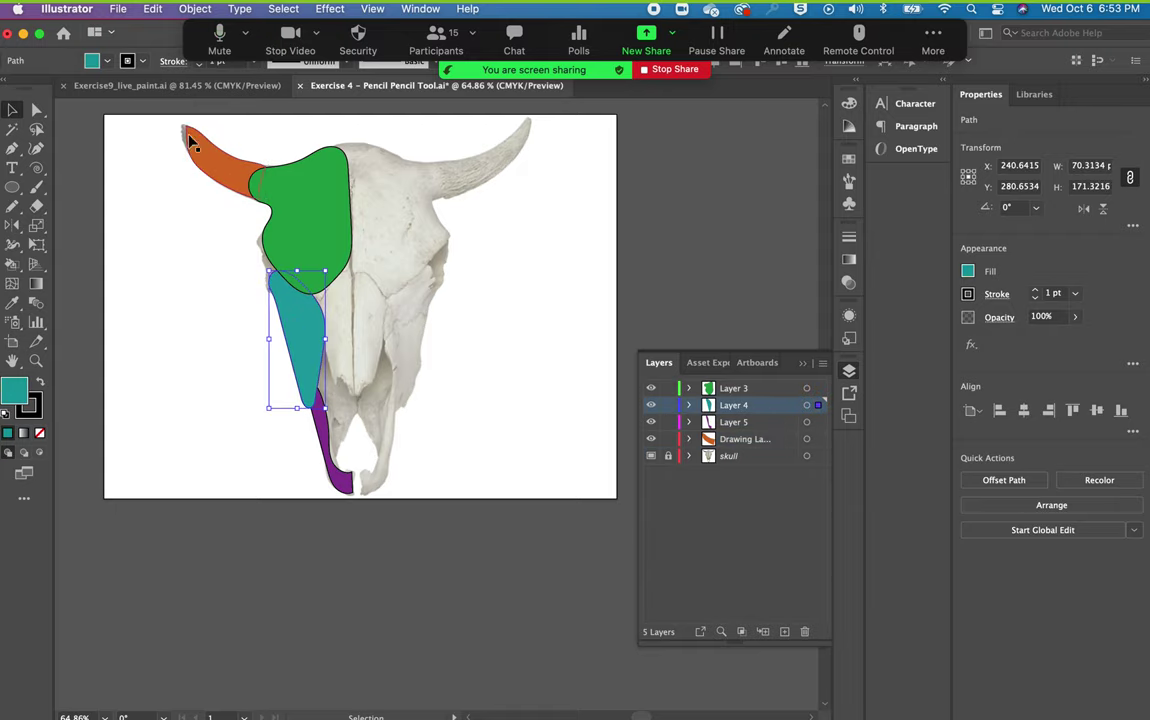
In Exercise9_live_paint.ai, fill the large head circle with dark brown.
{"action": "left_click", "coordinate": [132, 83]}
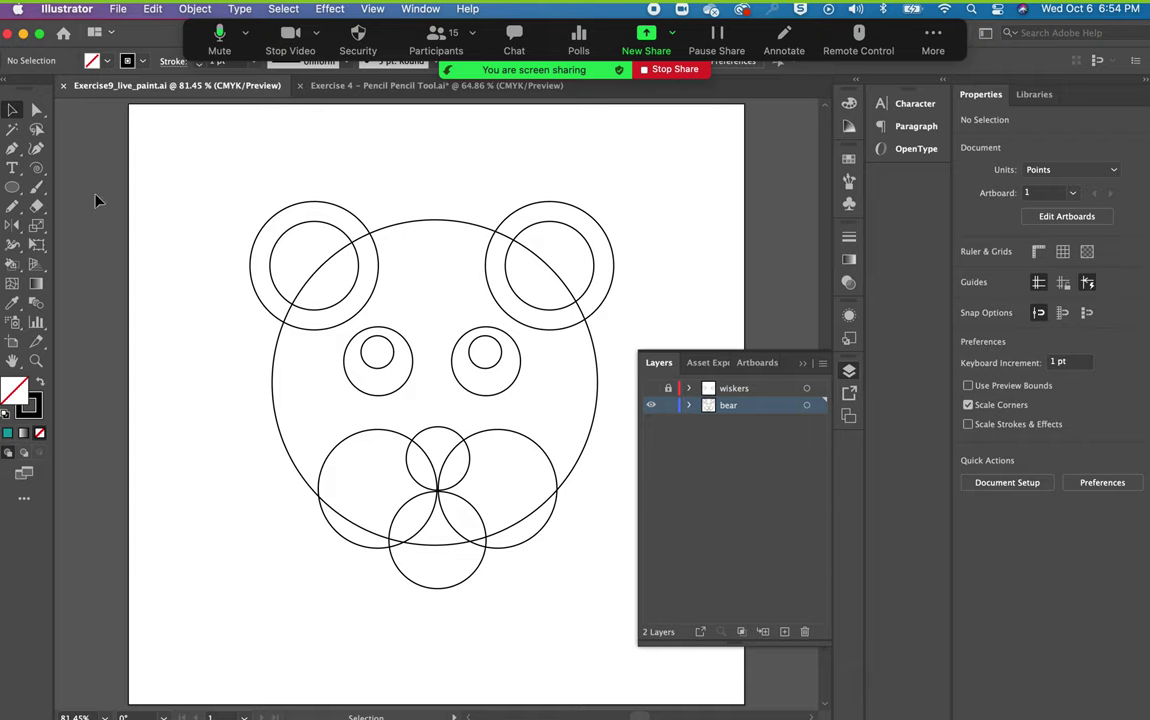
{"action": "left_click", "coordinate": [409, 221]}
{"action": "double_click", "coordinate": [12, 392]}
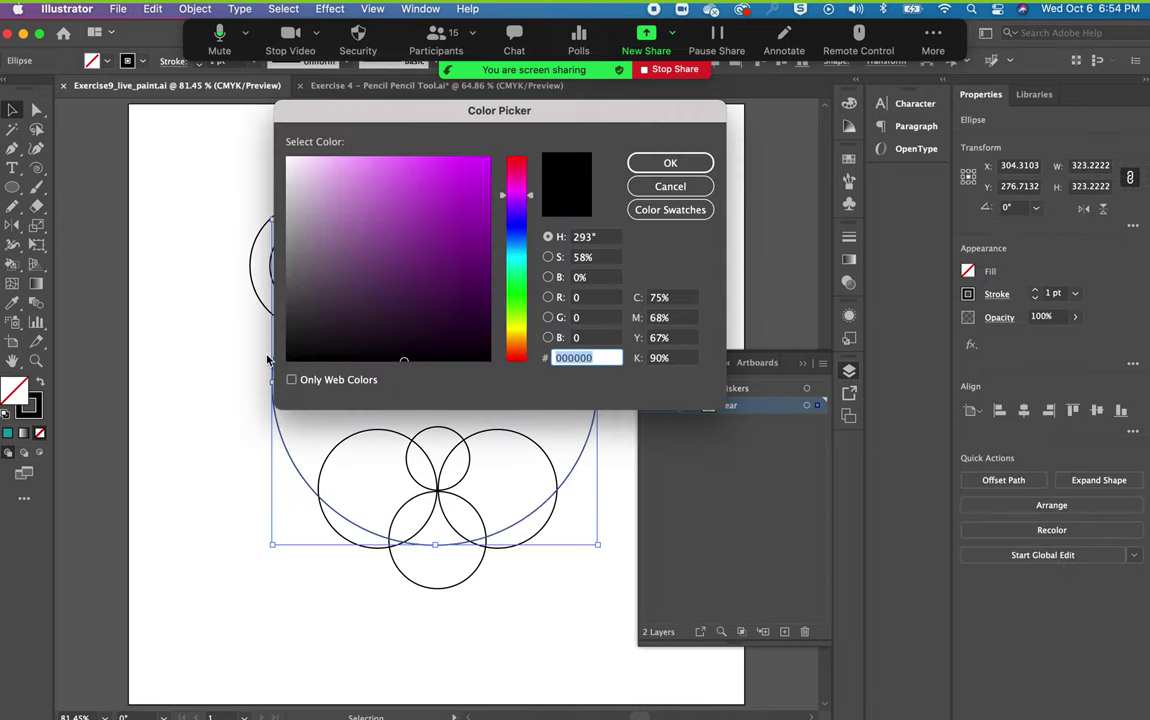
{"action": "left_click", "coordinate": [518, 339]}
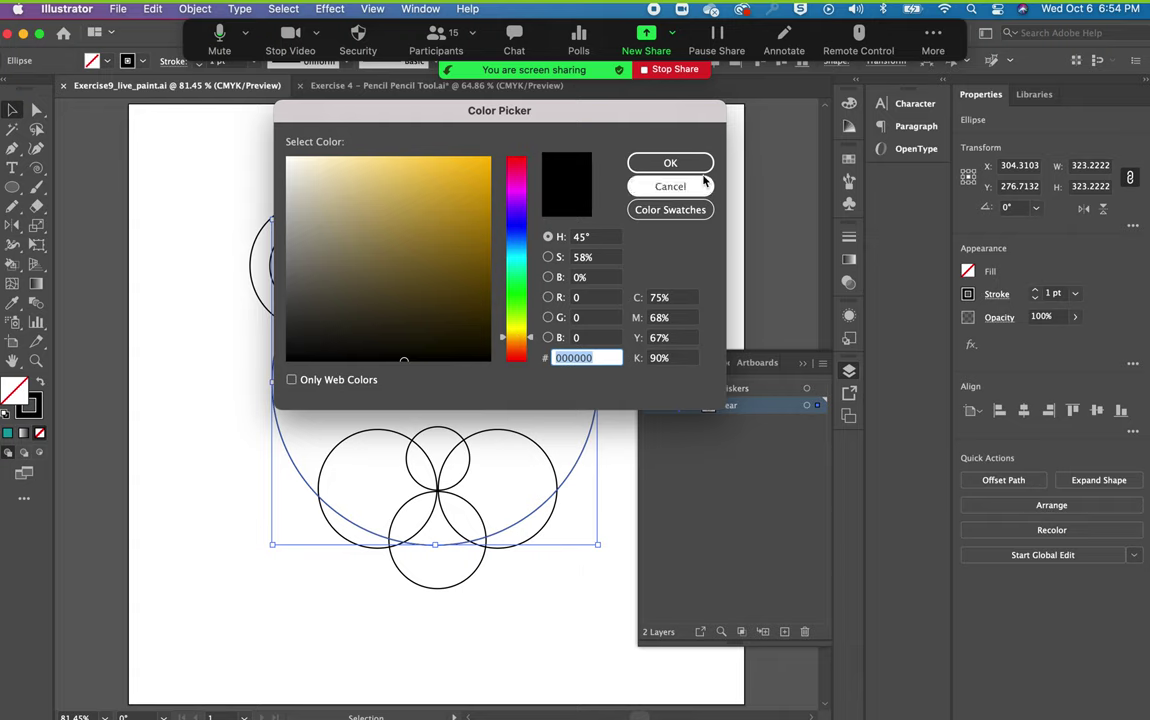
{"action": "left_click", "coordinate": [467, 265]}
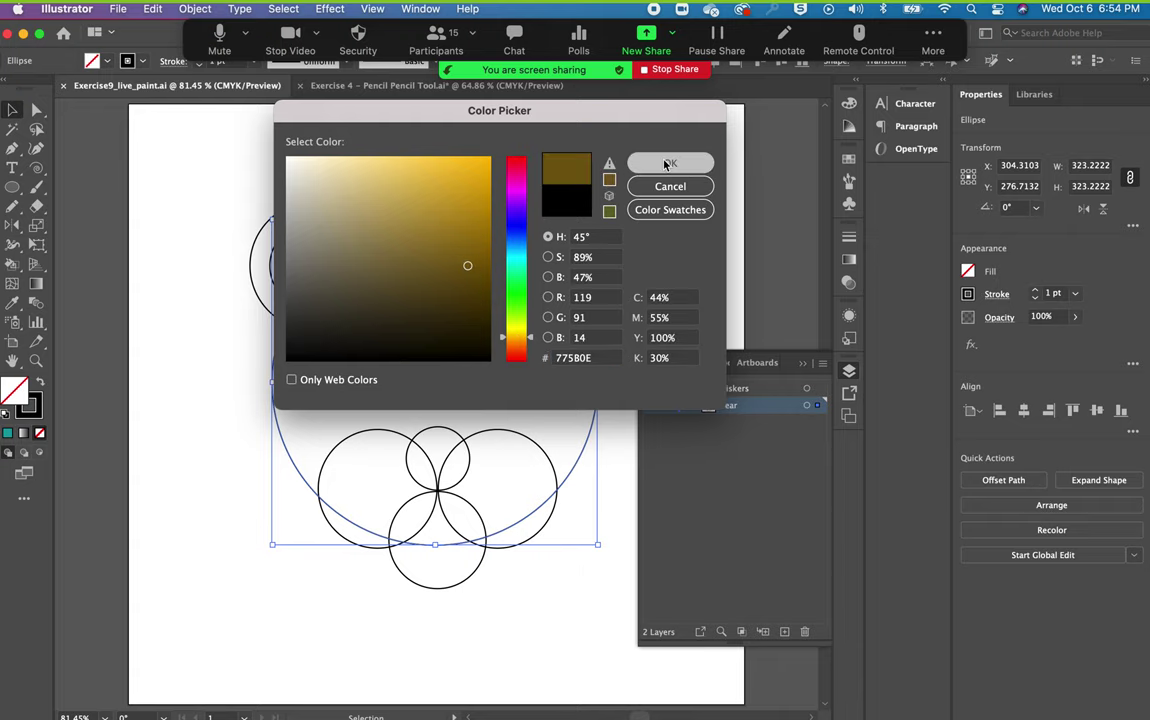
{"action": "left_click", "coordinate": [669, 162]}
Fill the outer left ear circle with a light tan shade.
{"action": "left_click", "coordinate": [334, 205]}
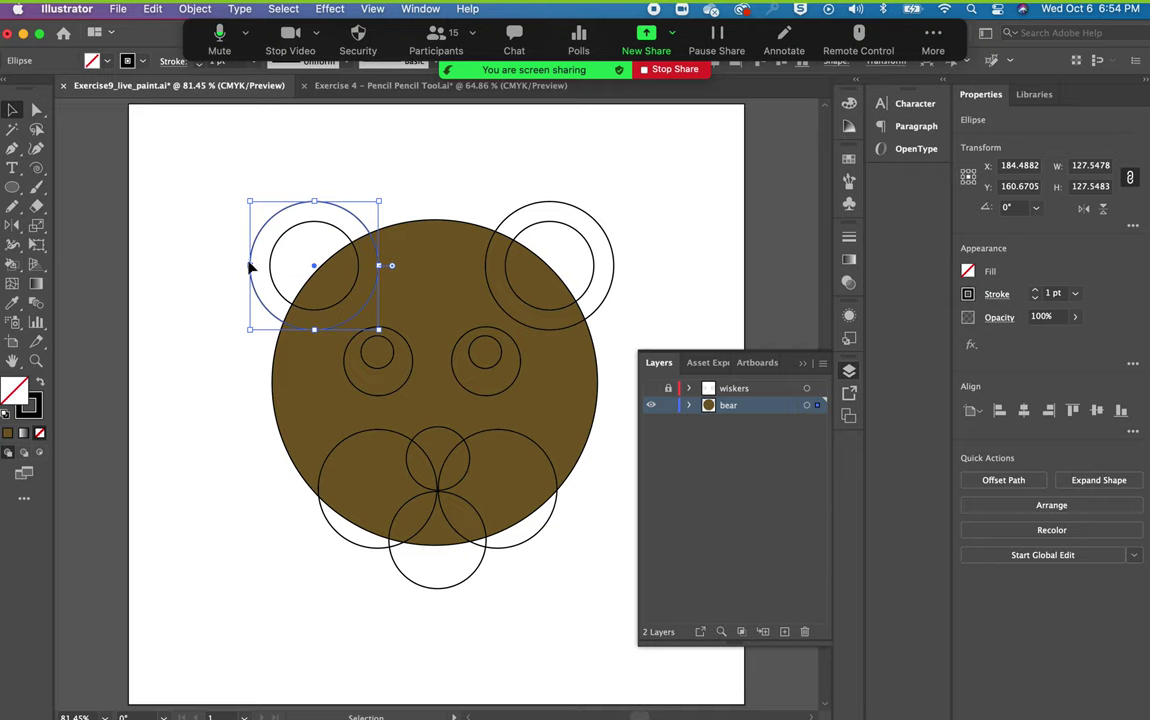
{"action": "double_click", "coordinate": [15, 392]}
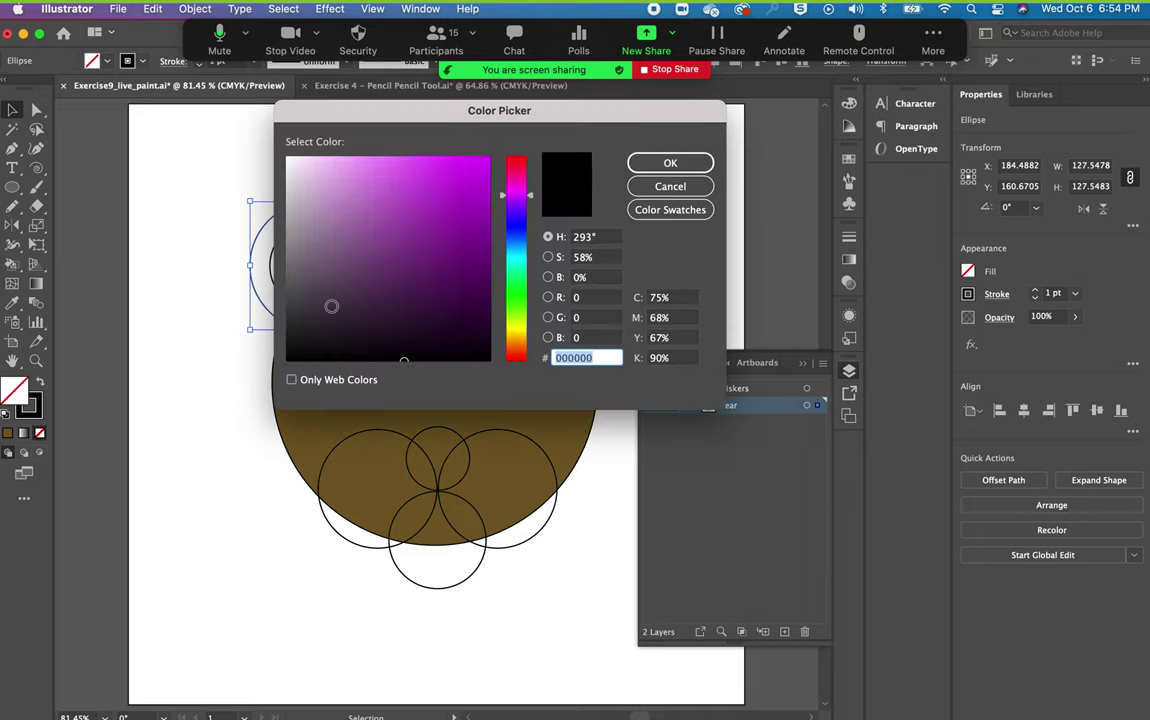
{"action": "left_click_drag", "start_coordinate": [510, 250], "coordinate": [540, 337]}
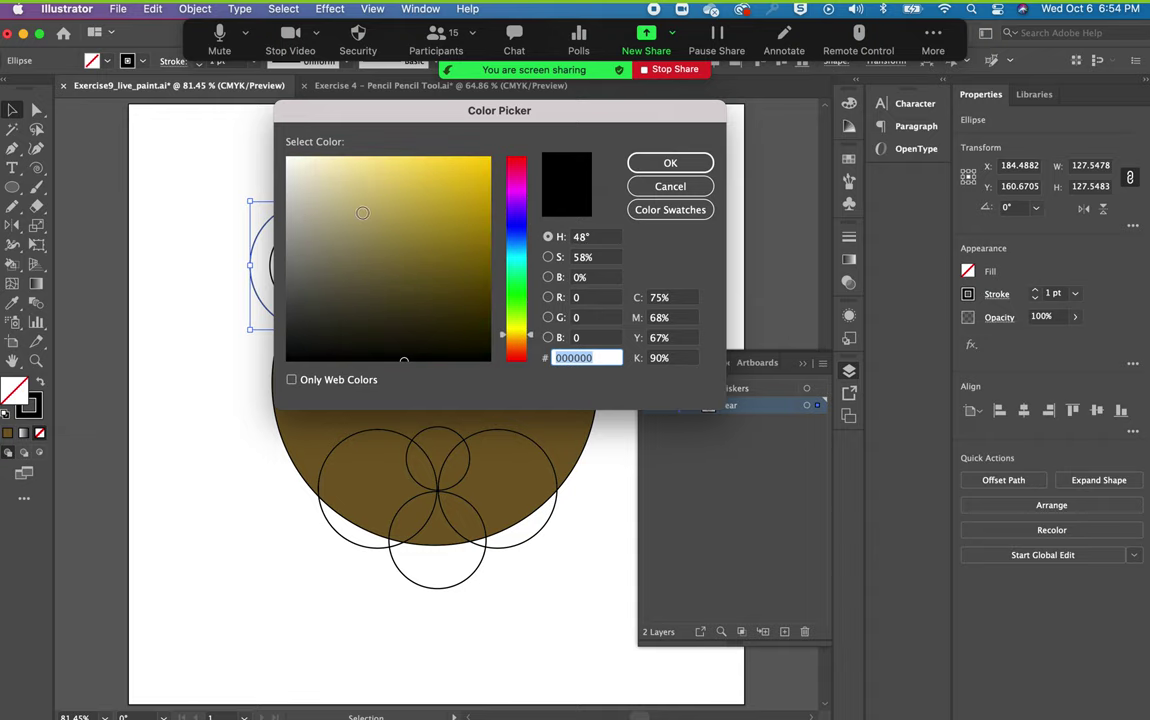
{"action": "left_click", "coordinate": [360, 212]}
{"action": "left_click", "coordinate": [670, 163]}
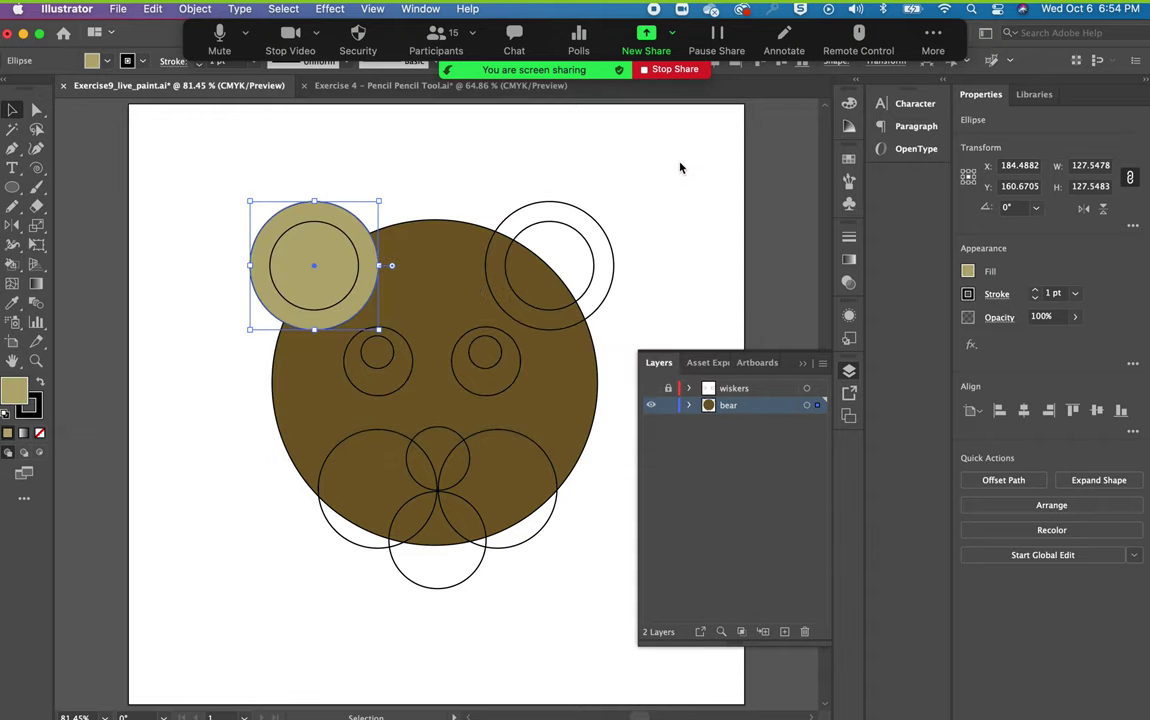
{"action": "left_click", "coordinate": [405, 255]}
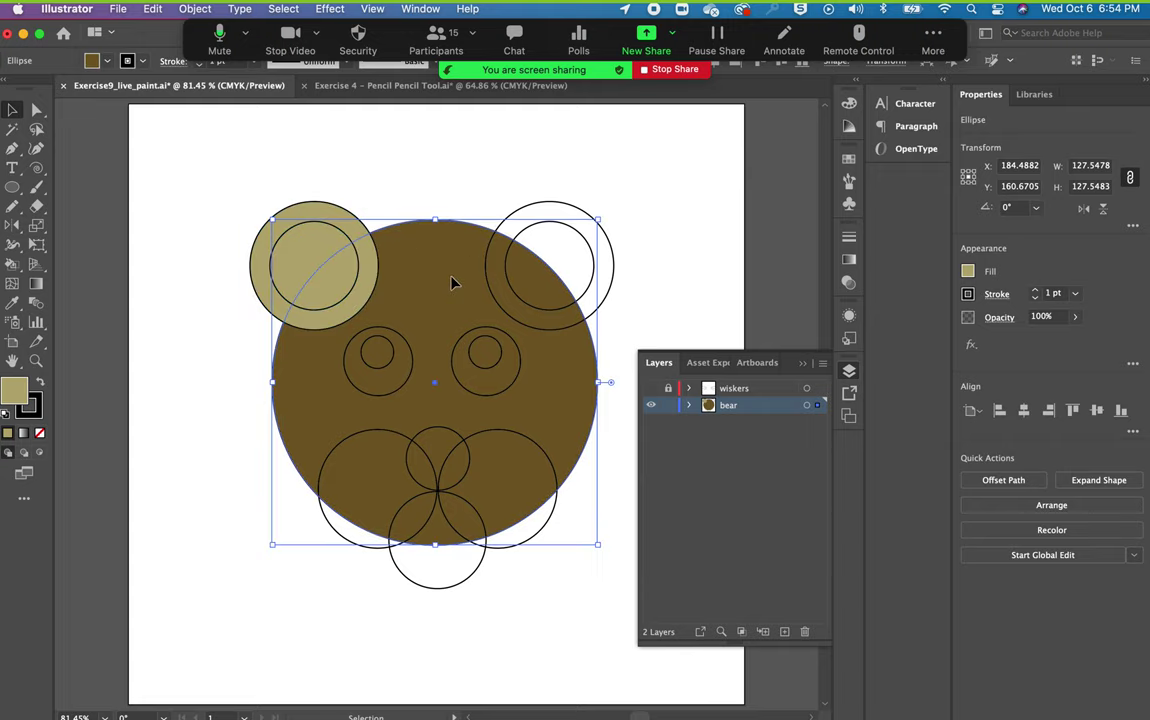
{"action": "left_click", "coordinate": [309, 214]}
Undo the tan and brown fills so the circles are unfilled again.
{"action": "key", "text": "a"}
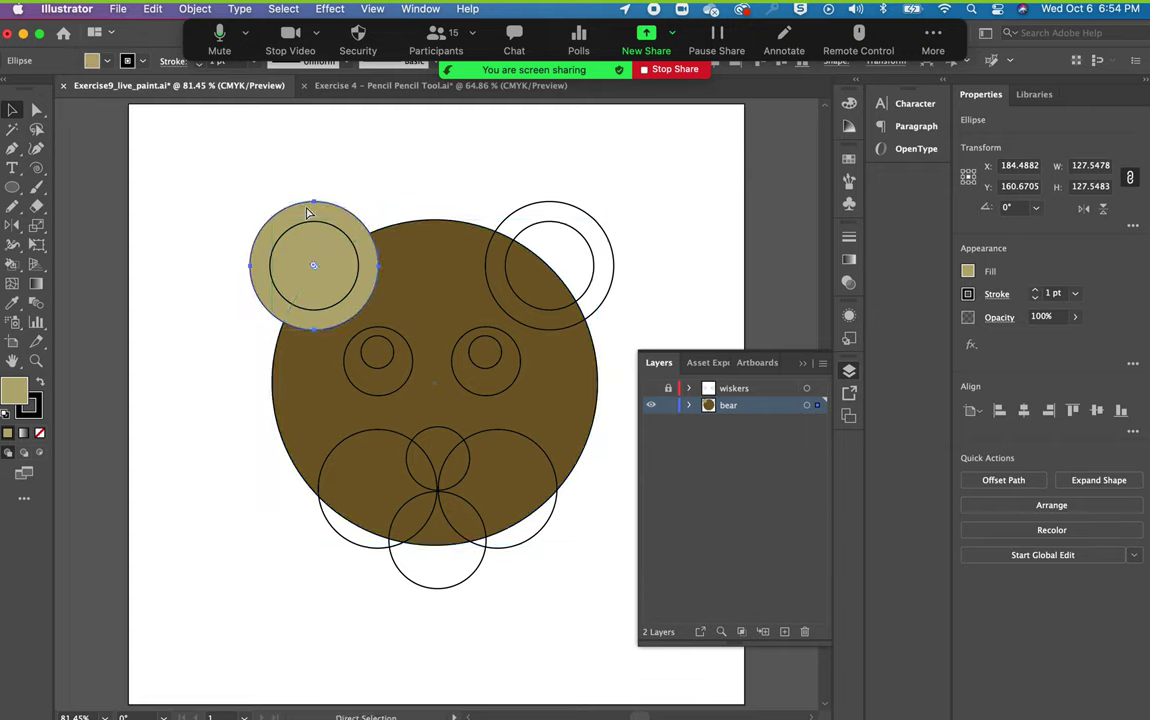
{"action": "key", "text": "v"}
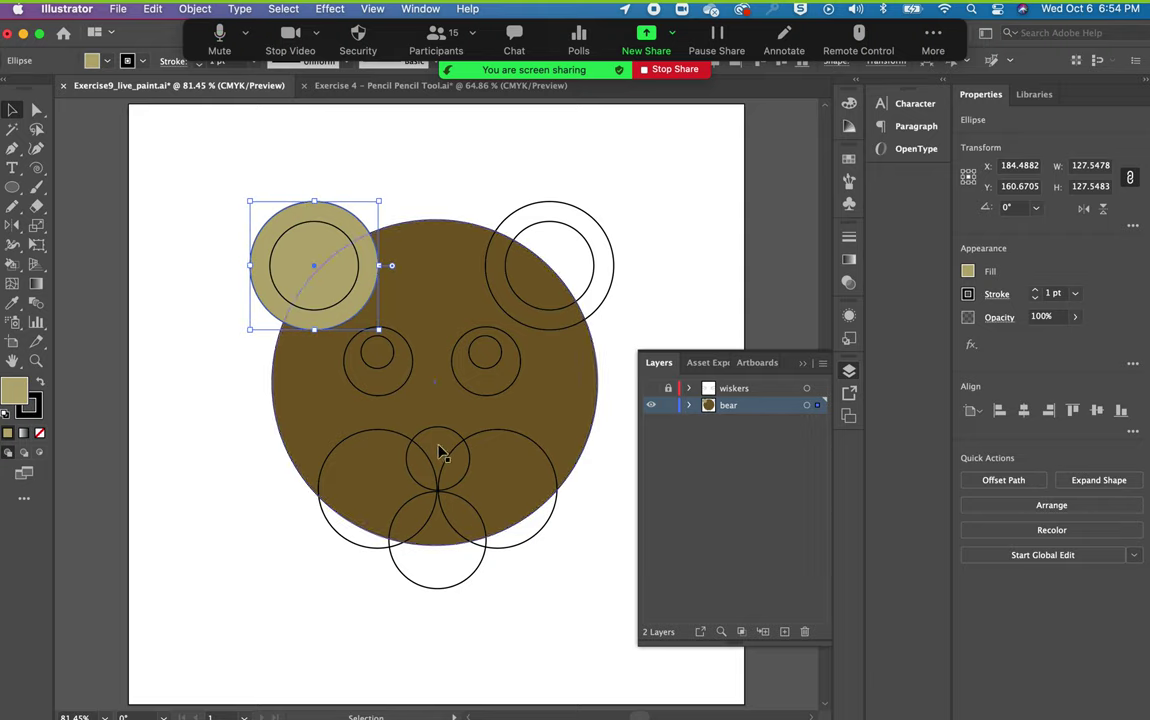
{"action": "key", "text": "a"}
{"action": "key", "text": "slash"}
{"action": "key", "text": "v"}
{"action": "left_click", "coordinate": [462, 500]}
{"action": "key", "text": "slash"}
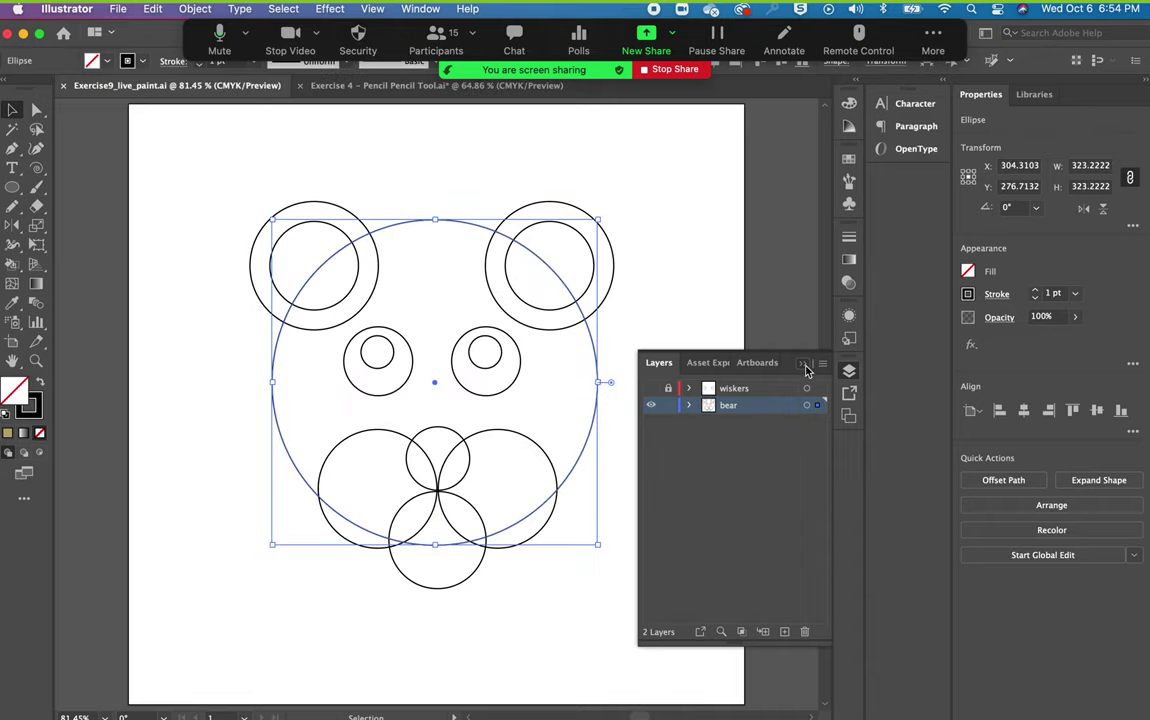
Marquee-select all the bear circles, leaving the whiskers layer hidden.
{"action": "left_click", "coordinate": [724, 312]}
{"action": "left_click", "coordinate": [723, 299]}
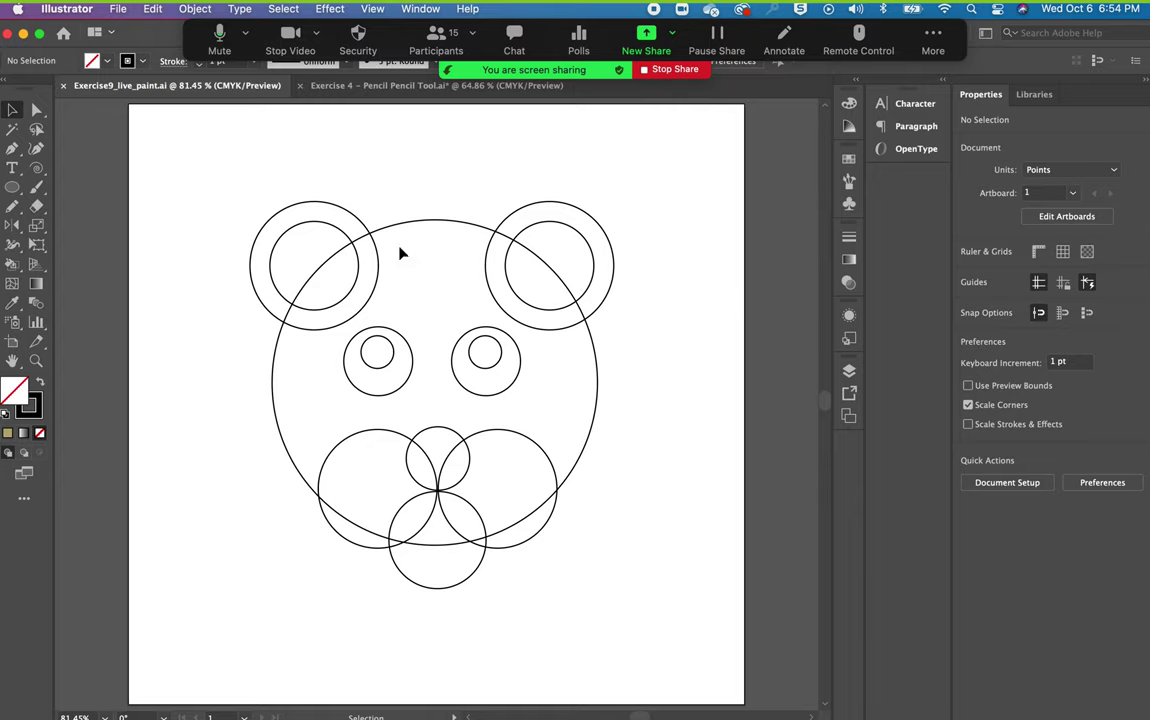
{"action": "left_click_drag", "start_coordinate": [222, 177], "coordinate": [657, 610]}
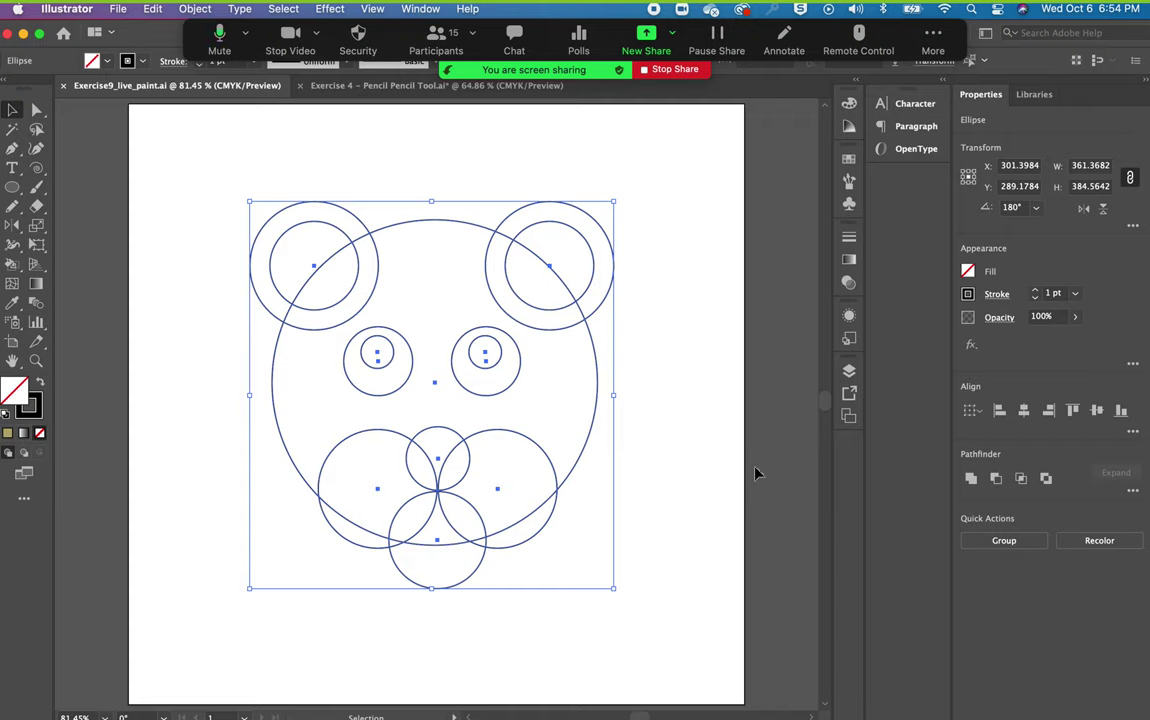
{"action": "left_click", "coordinate": [849, 370]}
{"action": "left_click", "coordinate": [650, 388]}
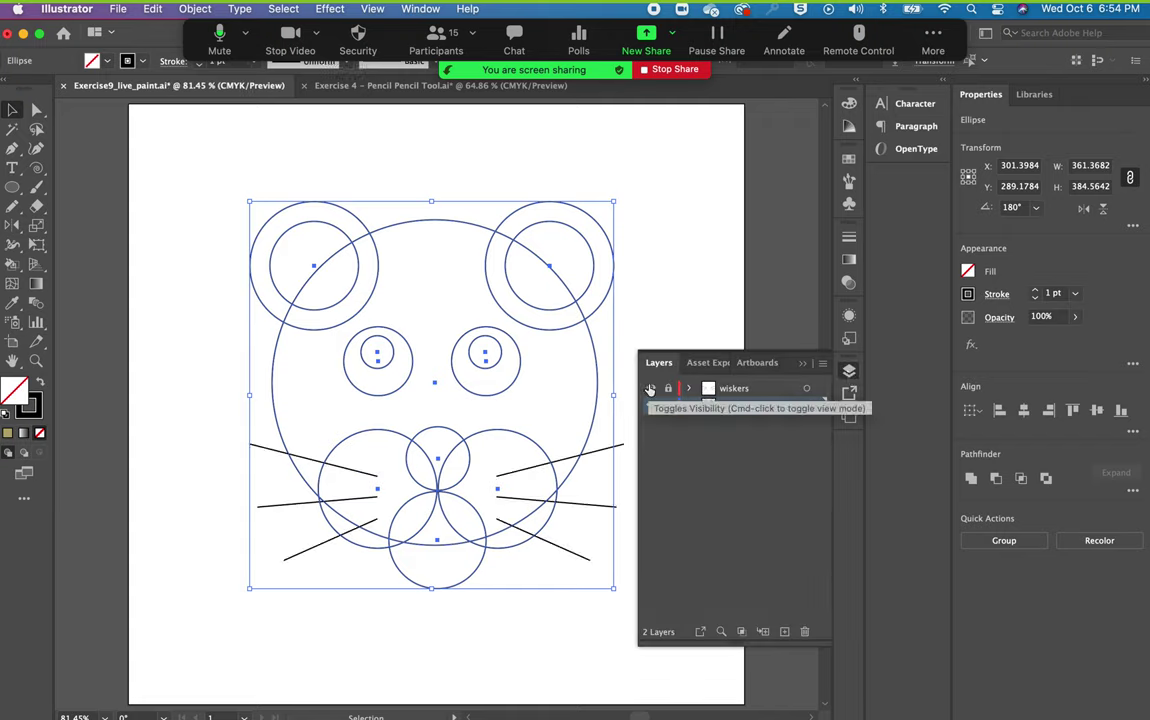
{"action": "left_click", "coordinate": [650, 388]}
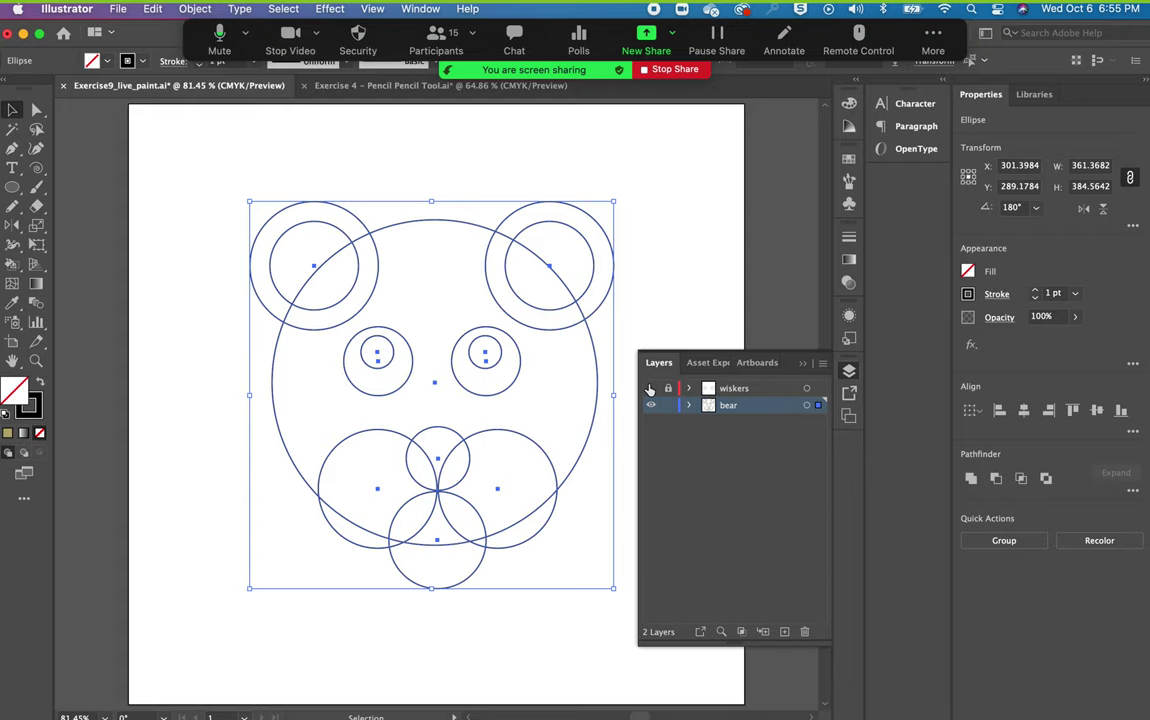
Copy the circles, Paste in Place onto a new Layer 3, and lock Layer 3.
{"action": "key", "text": "a"}
{"action": "key", "text": "v"}
{"action": "left_click", "coordinate": [784, 631]}
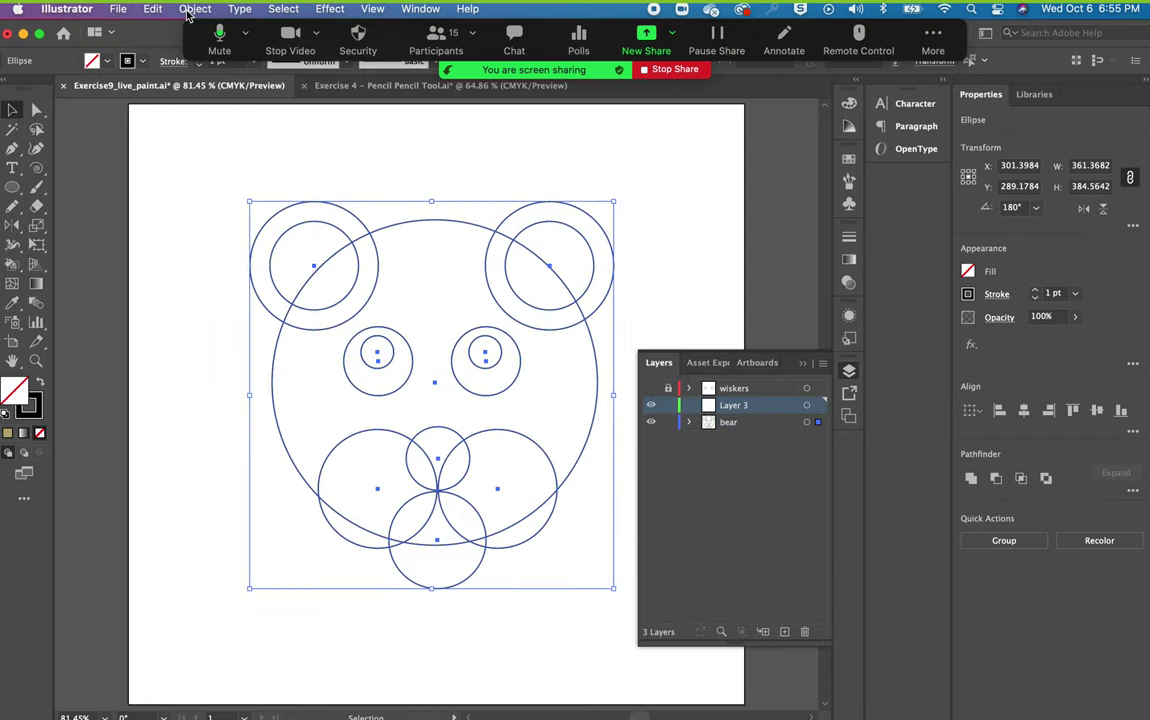
{"action": "key", "text": "super+v"}
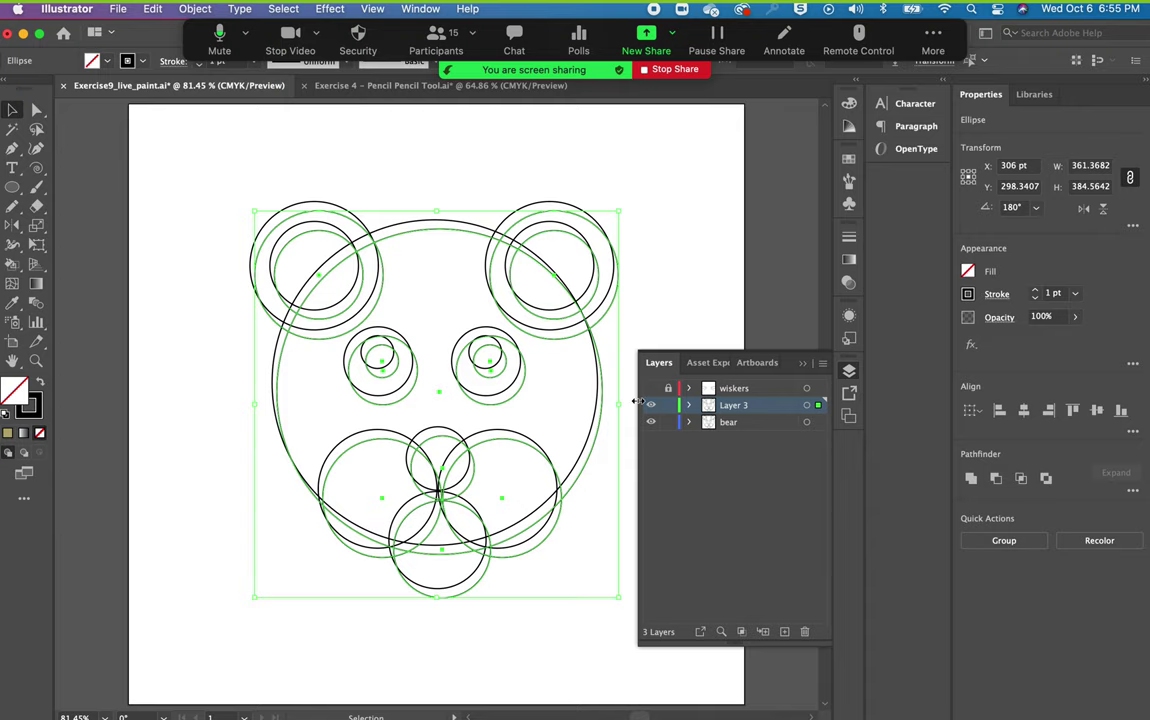
{"action": "key", "text": "super+z"}
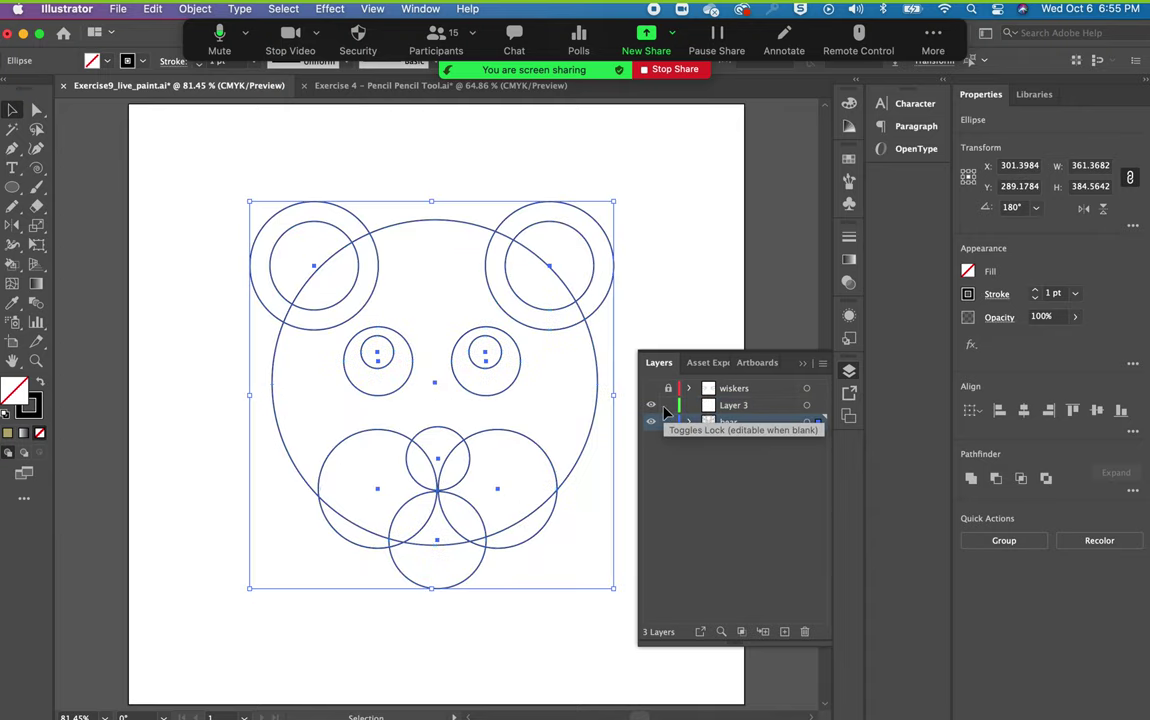
{"action": "left_click", "coordinate": [150, 8]}
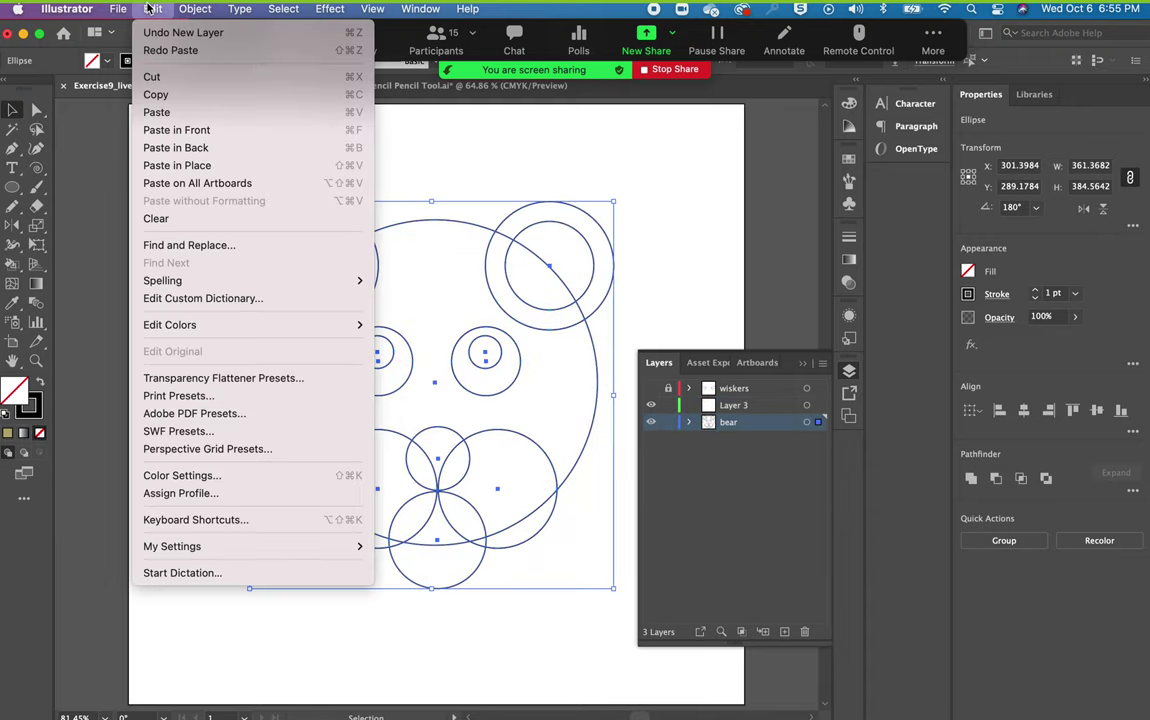
{"action": "left_click", "coordinate": [210, 165]}
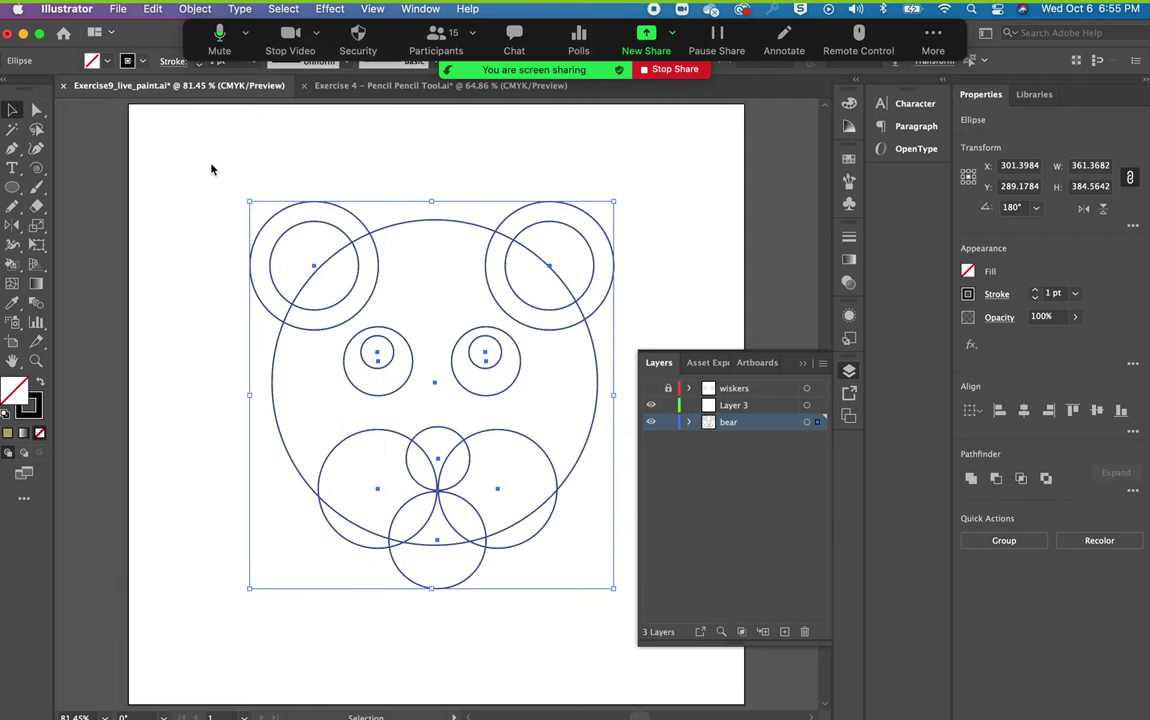
{"action": "left_click", "coordinate": [667, 405]}
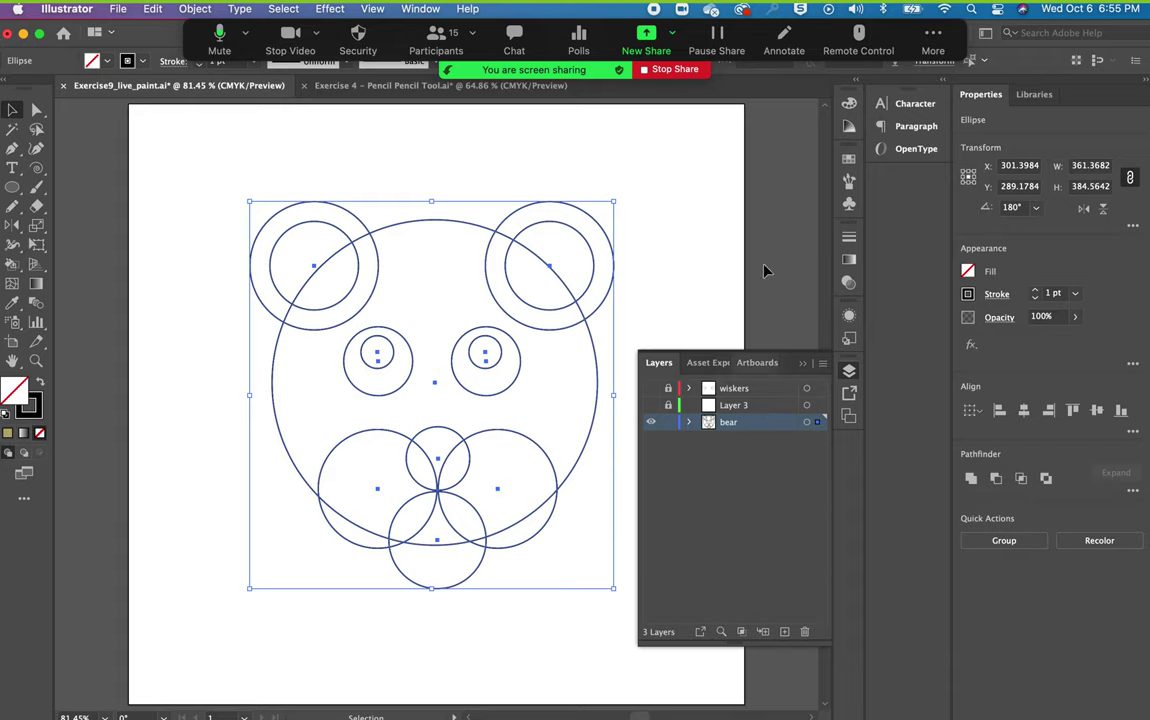
Show the Swatches panel and switch to the Live Paint Bucket tool with K.
{"action": "left_click", "coordinate": [845, 160]}
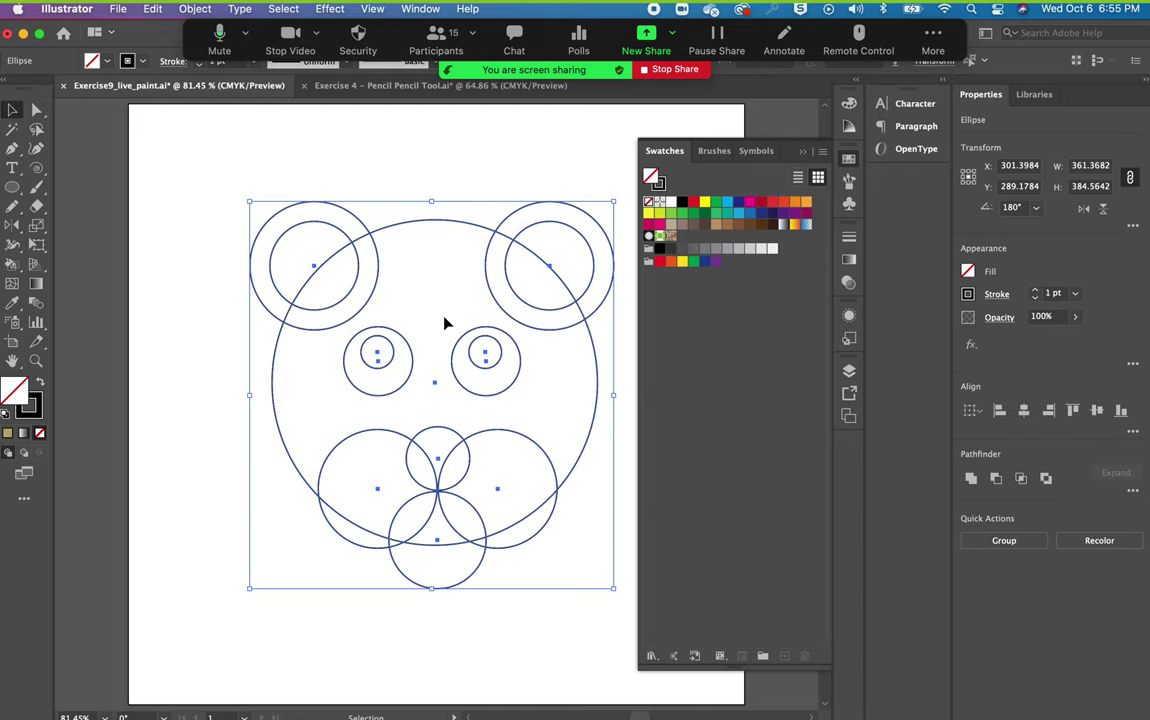
{"action": "key", "text": "k"}
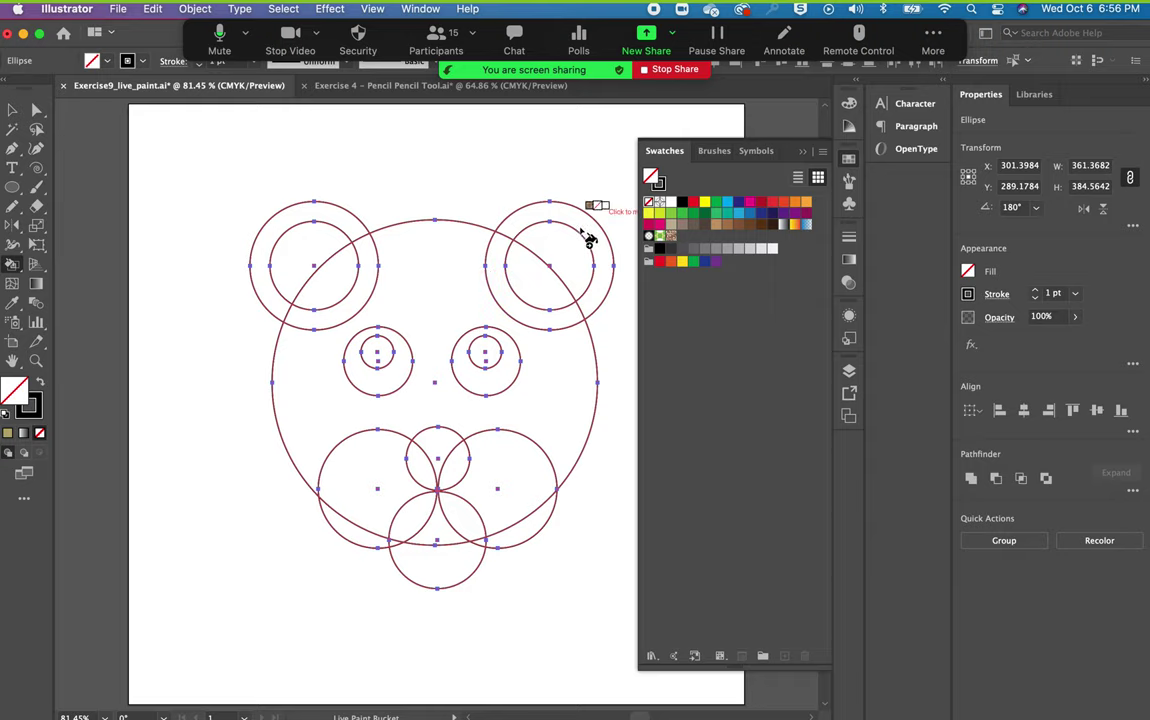
Cycle the Live Paint swatch to tan and fill the bear's main face region.
{"action": "key", "text": "Right"}
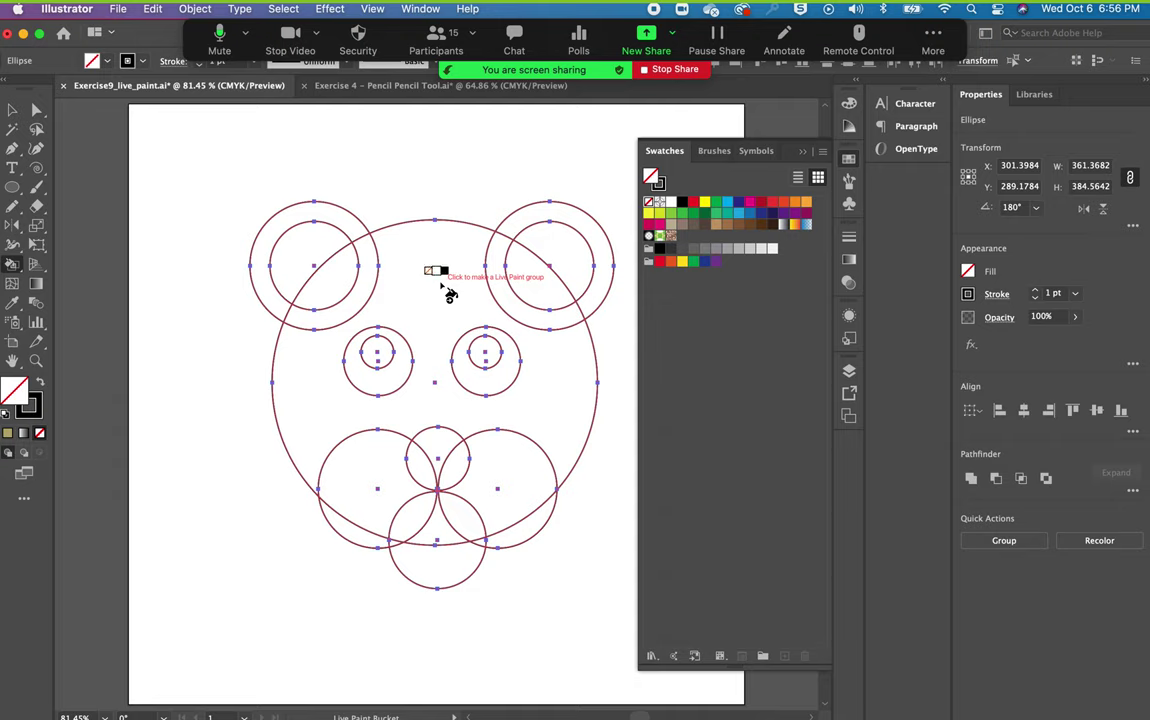
{"action": "key", "text": "Right"}
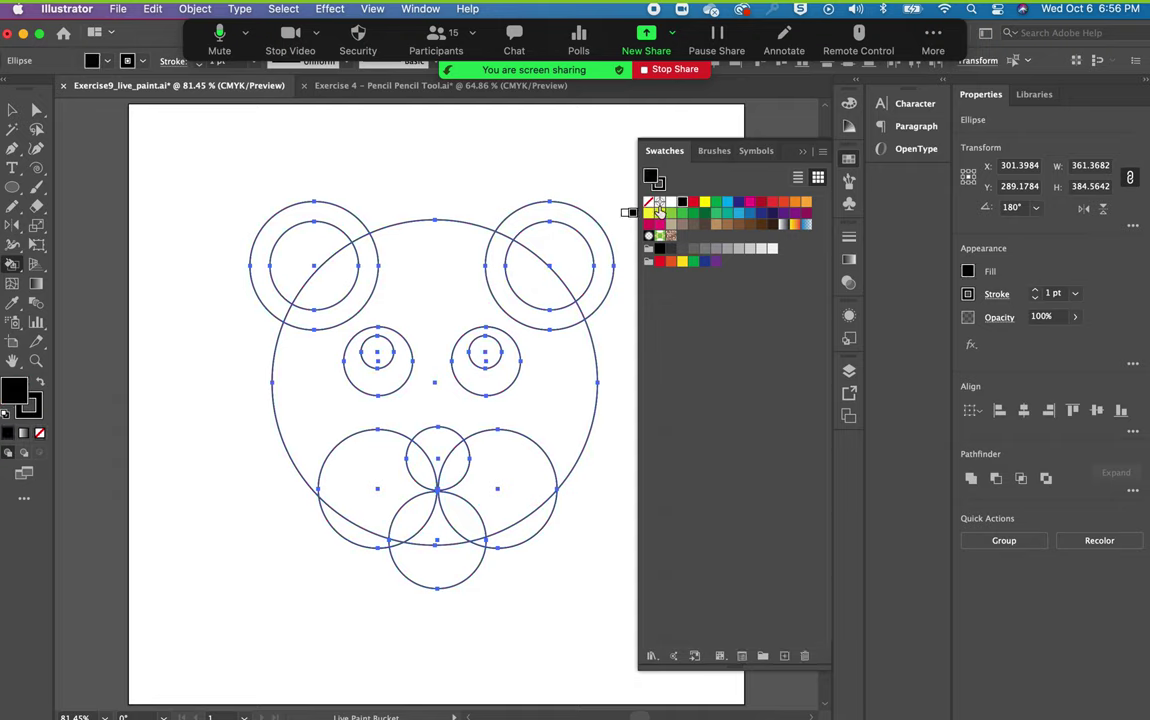
{"action": "key", "text": "Right"}
{"action": "key", "text": "Right"}
{"action": "key", "text": "Right"}
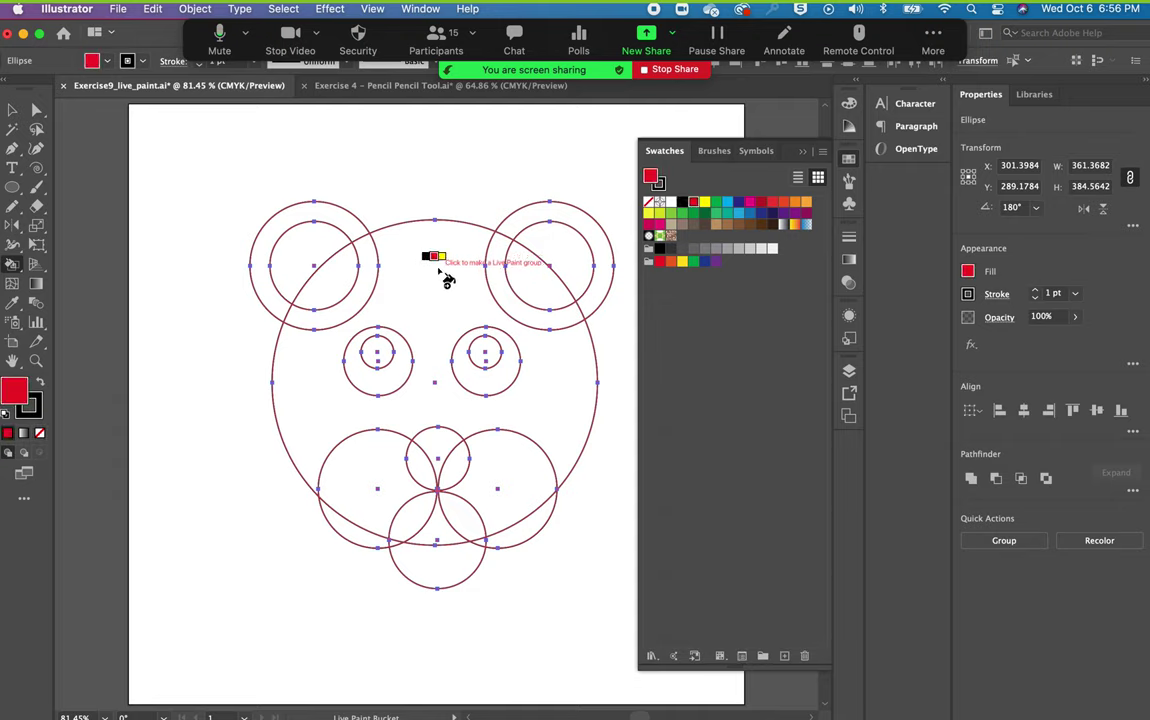
{"action": "key", "text": "Down"}
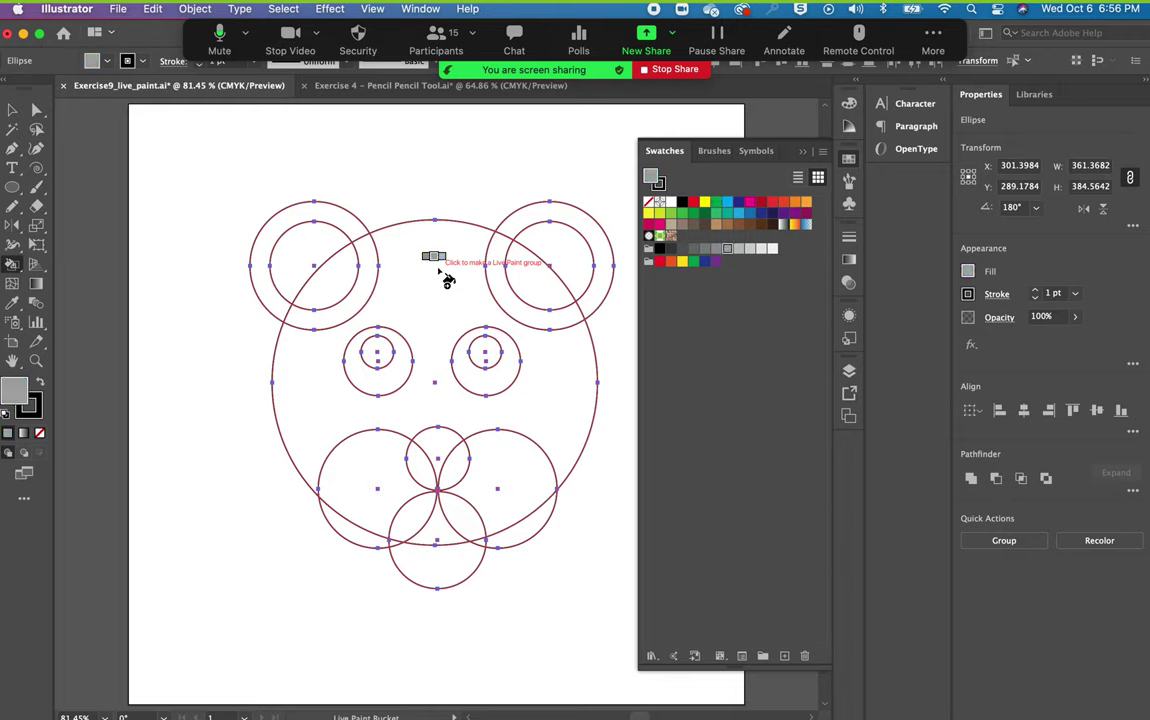
{"action": "key", "text": "Up"}
{"action": "key", "text": "Right"}
{"action": "key", "text": "Right"}
{"action": "key", "text": "Right"}
{"action": "key", "text": "Right"}
{"action": "key", "text": "Right"}
{"action": "key", "text": "Right"}
{"action": "key", "text": "Right"}
{"action": "key", "text": "Right"}
{"action": "key", "text": "Right"}
{"action": "key", "text": "Right"}
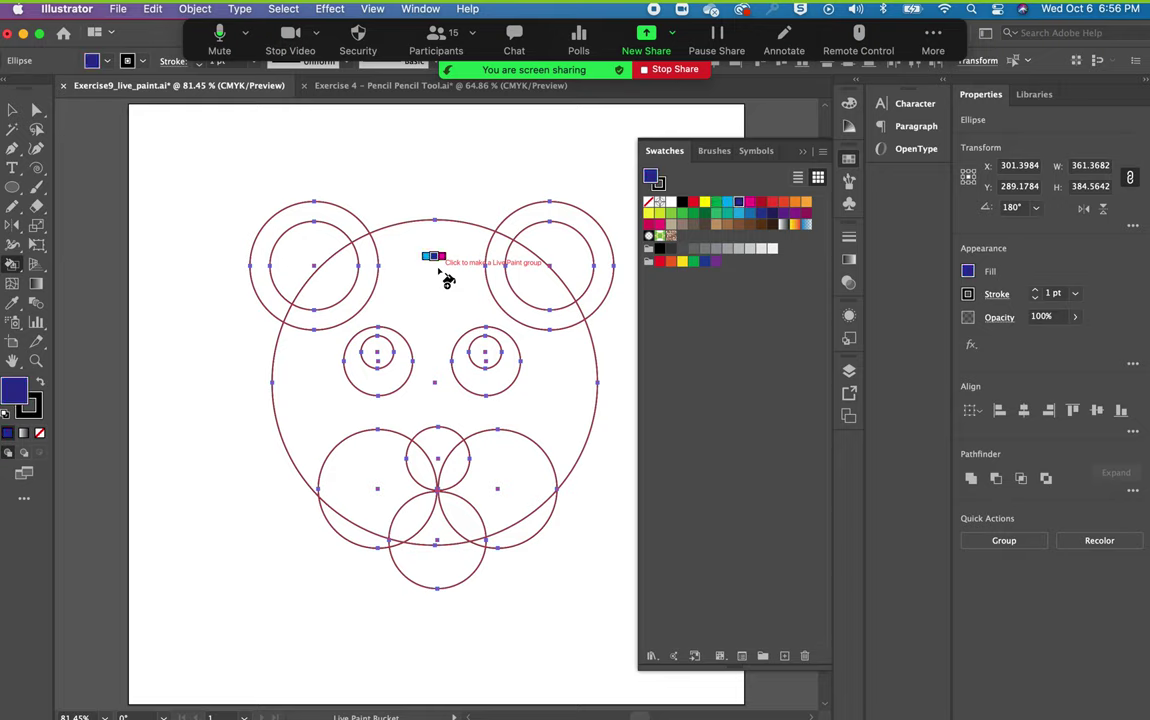
{"action": "key", "text": "Right"}
{"action": "key", "text": "Right"}
{"action": "key", "text": "Right"}
{"action": "key", "text": "Right"}
{"action": "key", "text": "Right"}
{"action": "key", "text": "Right"}
{"action": "key", "text": "Right"}
{"action": "key", "text": "Right"}
{"action": "key", "text": "Right"}
{"action": "key", "text": "Right"}
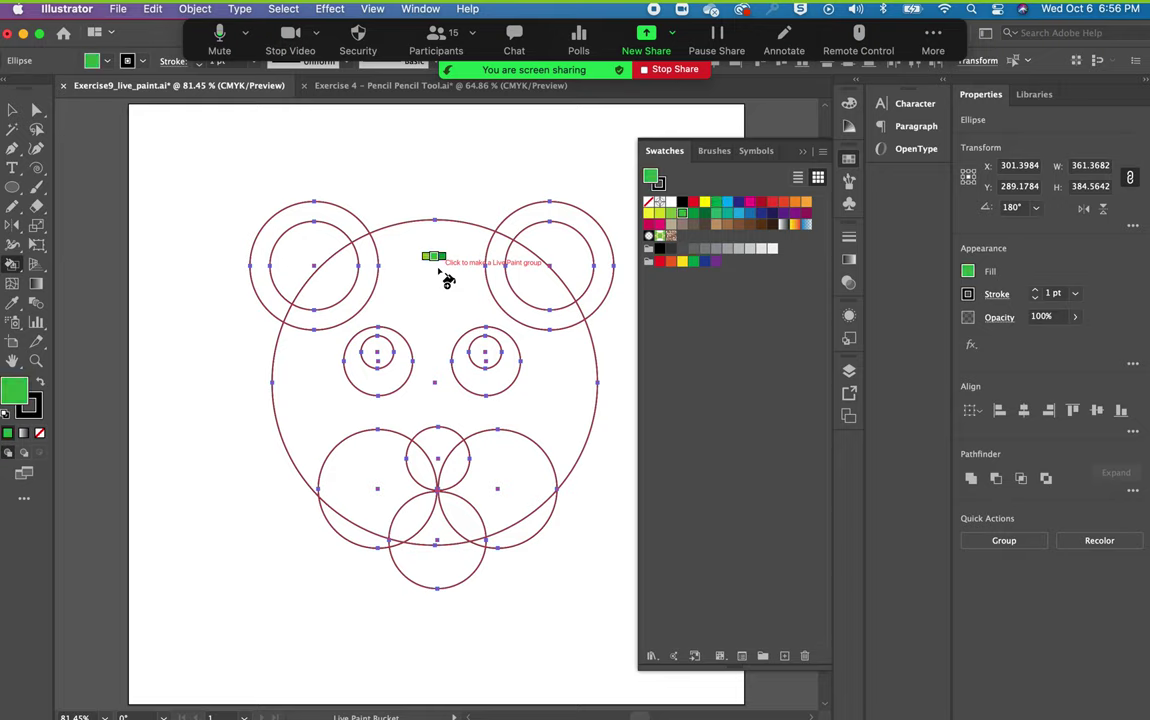
{"action": "key", "text": "Right"}
{"action": "key", "text": "Right"}
{"action": "key", "text": "Right"}
{"action": "key", "text": "Right"}
{"action": "key", "text": "Right"}
{"action": "key", "text": "Right"}
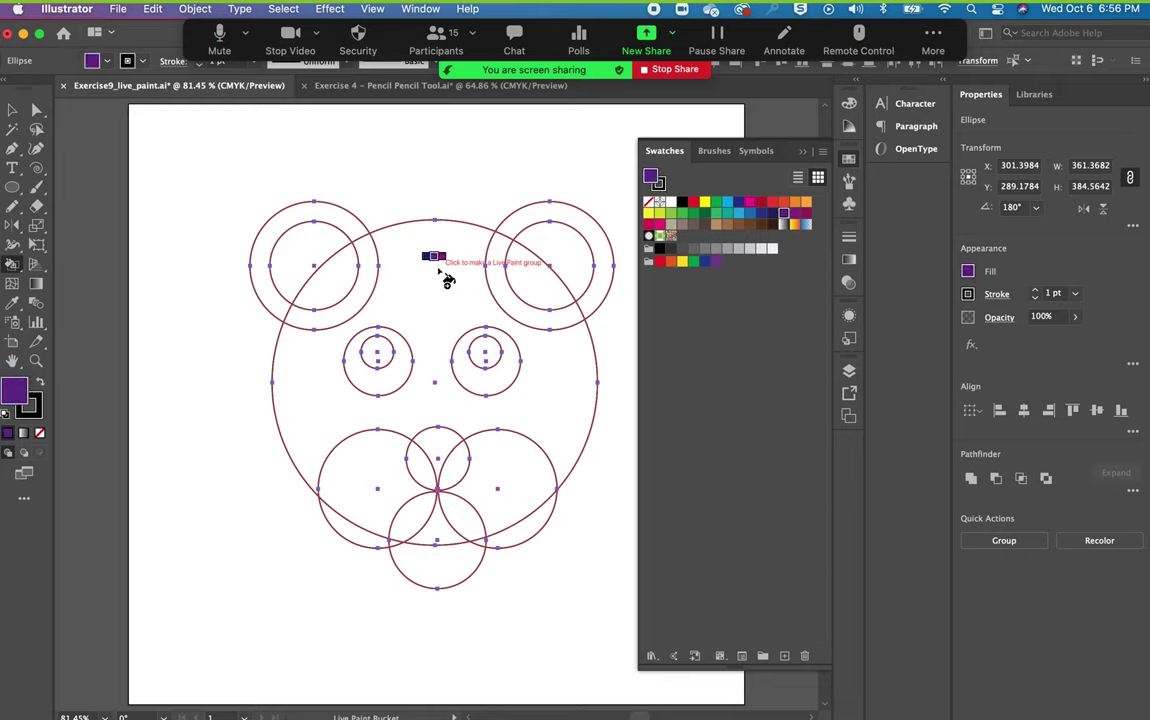
{"action": "key", "text": "Right"}
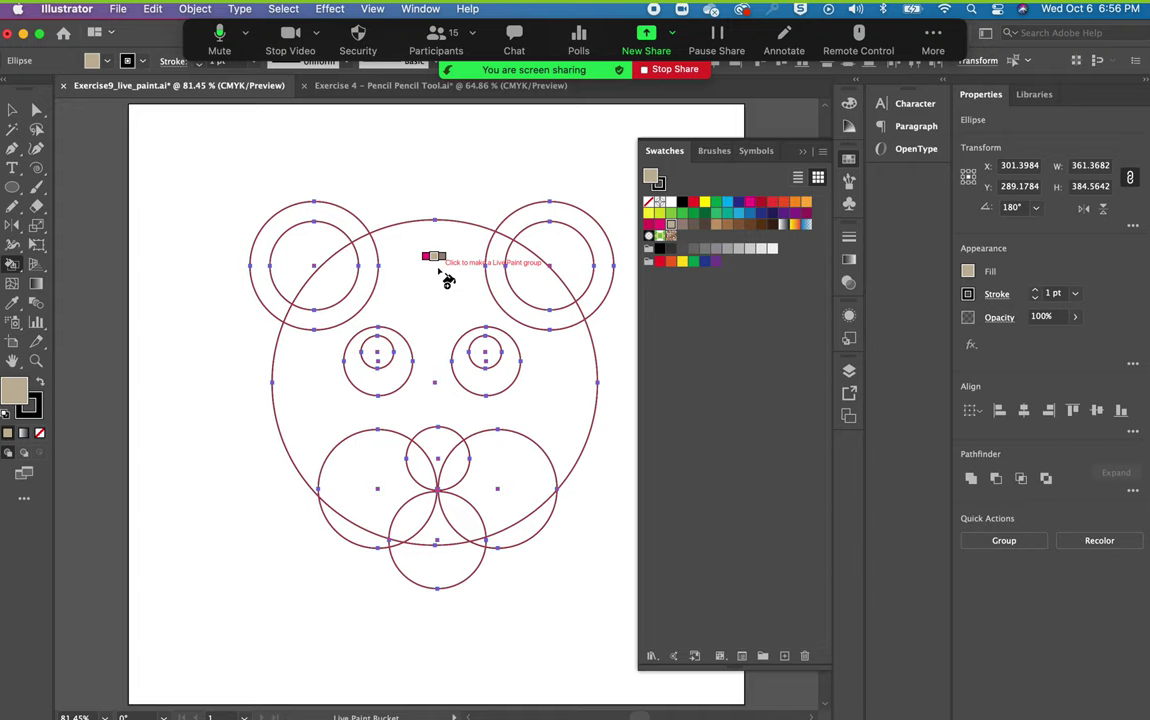
{"action": "left_click", "coordinate": [447, 280]}
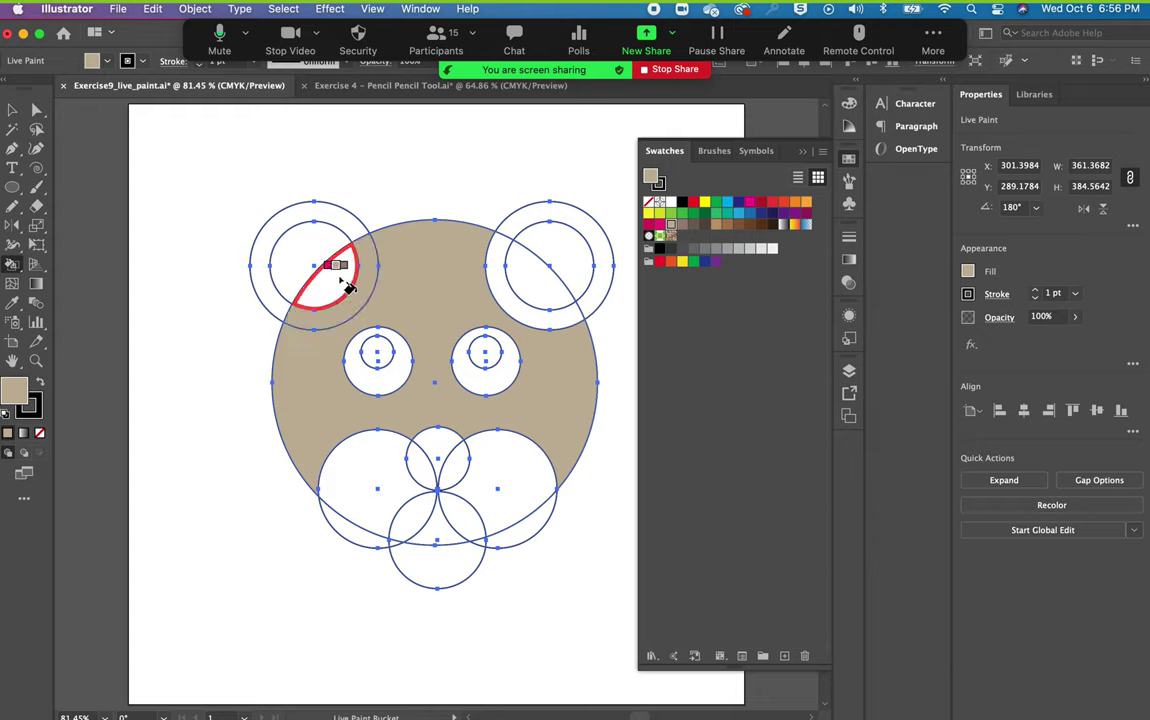
Paint both ear rings tan and the inner crescents dark brown, then select medium brown.
{"action": "left_click", "coordinate": [357, 228]}
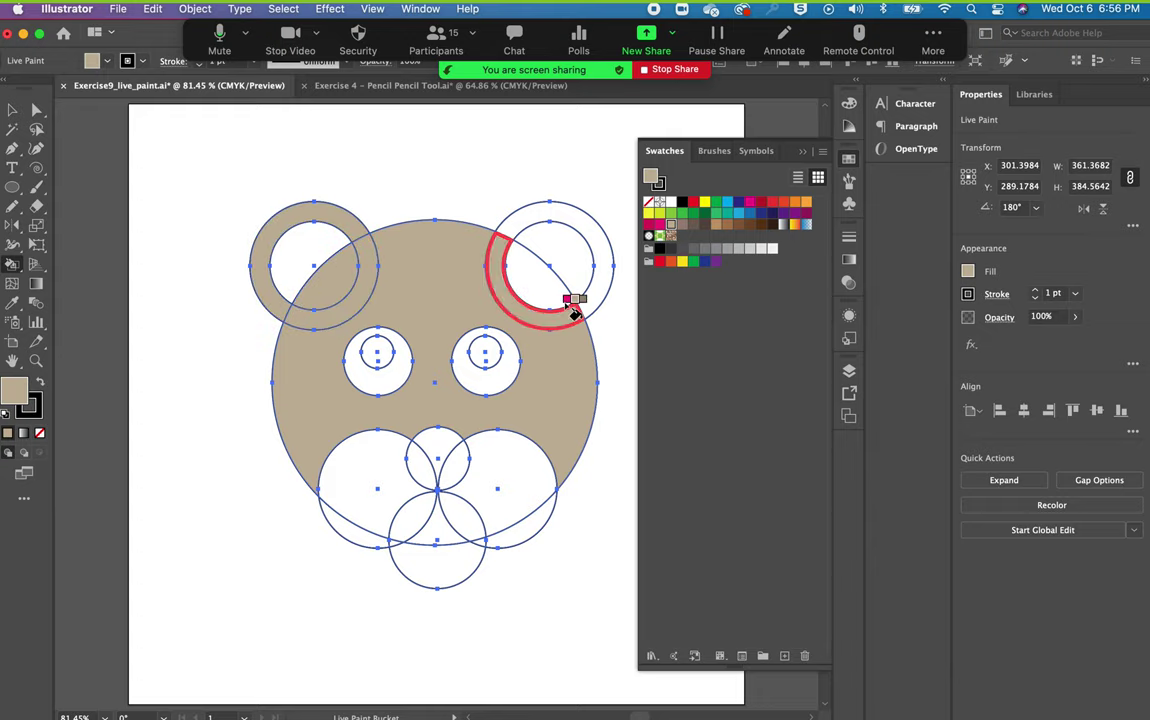
{"action": "left_click", "coordinate": [525, 278]}
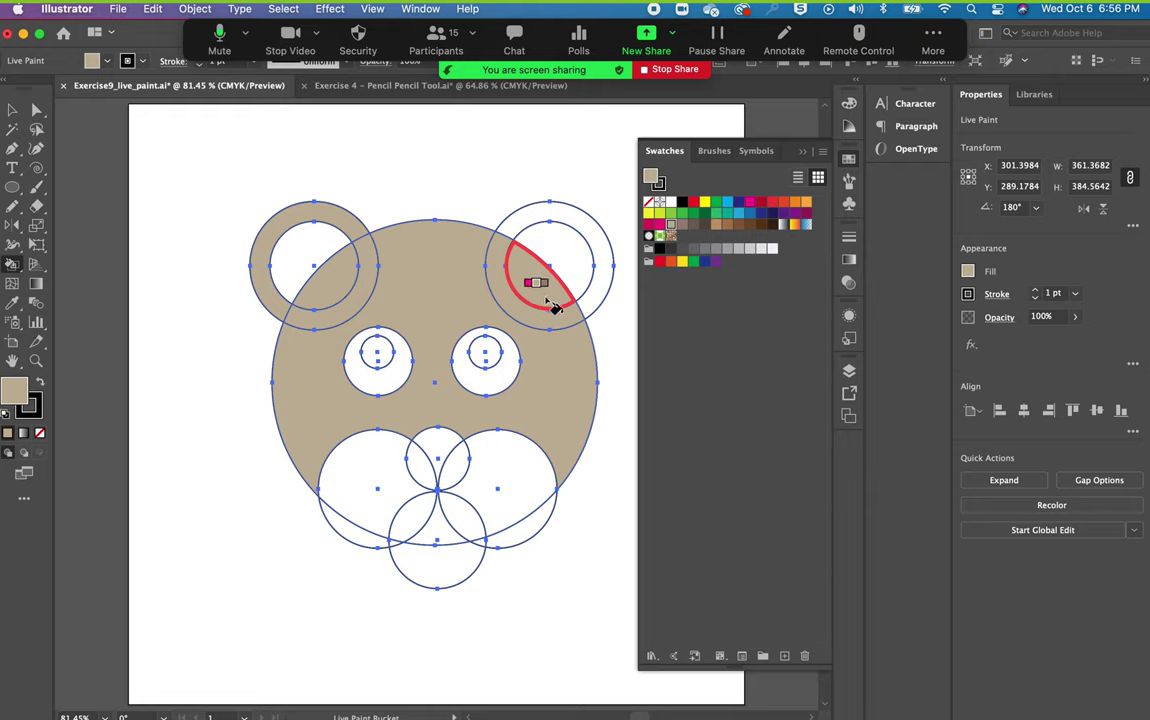
{"action": "key", "text": "Right"}
{"action": "key", "text": "Right"}
{"action": "key", "text": "Right"}
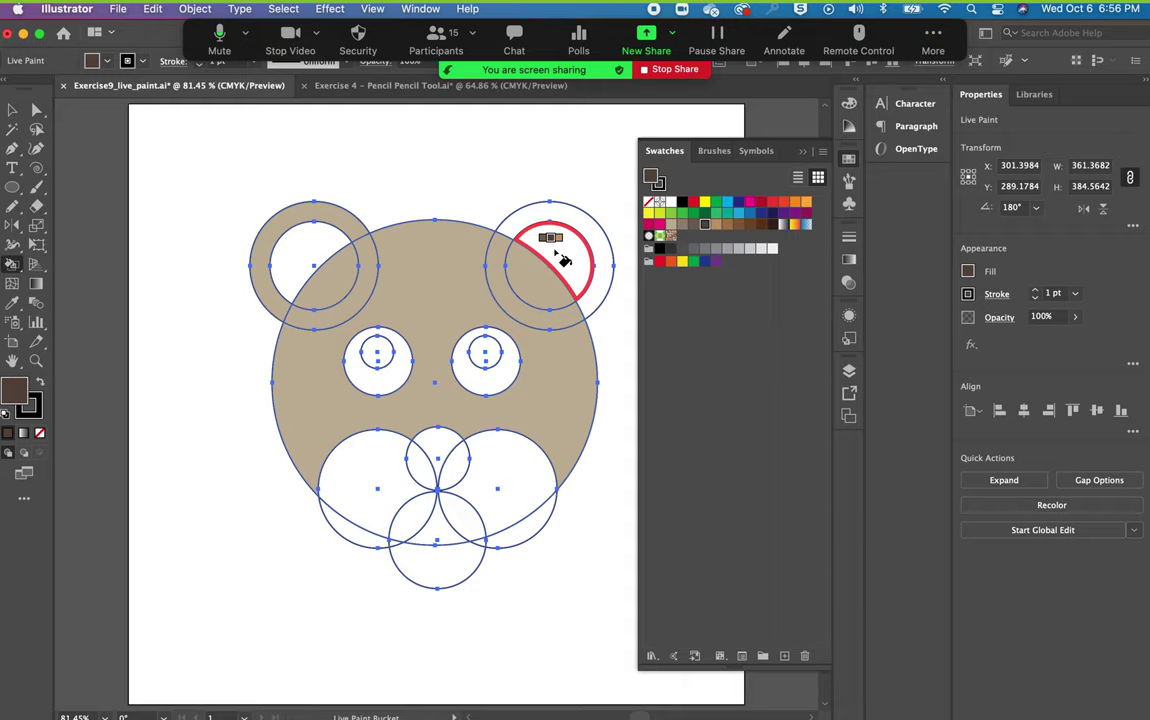
{"action": "left_click", "coordinate": [565, 258]}
{"action": "left_click", "coordinate": [325, 257]}
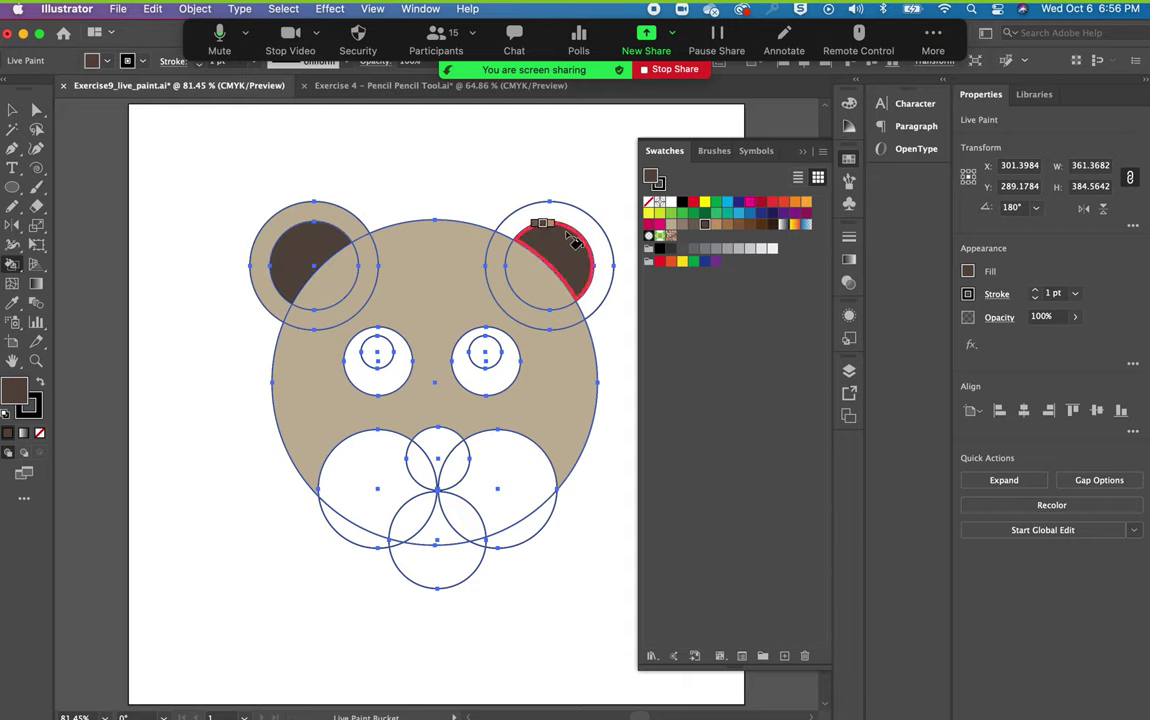
{"action": "key", "text": "Left"}
{"action": "key", "text": "Left"}
{"action": "key", "text": "Left"}
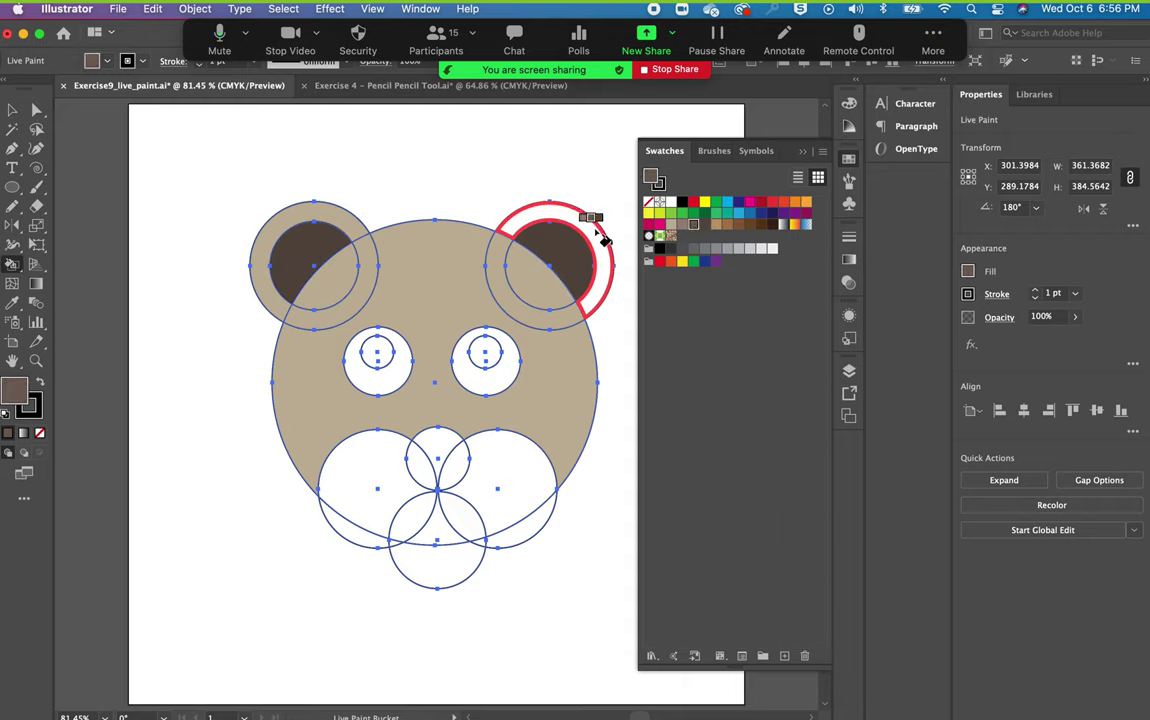
{"action": "left_click", "coordinate": [600, 236]}
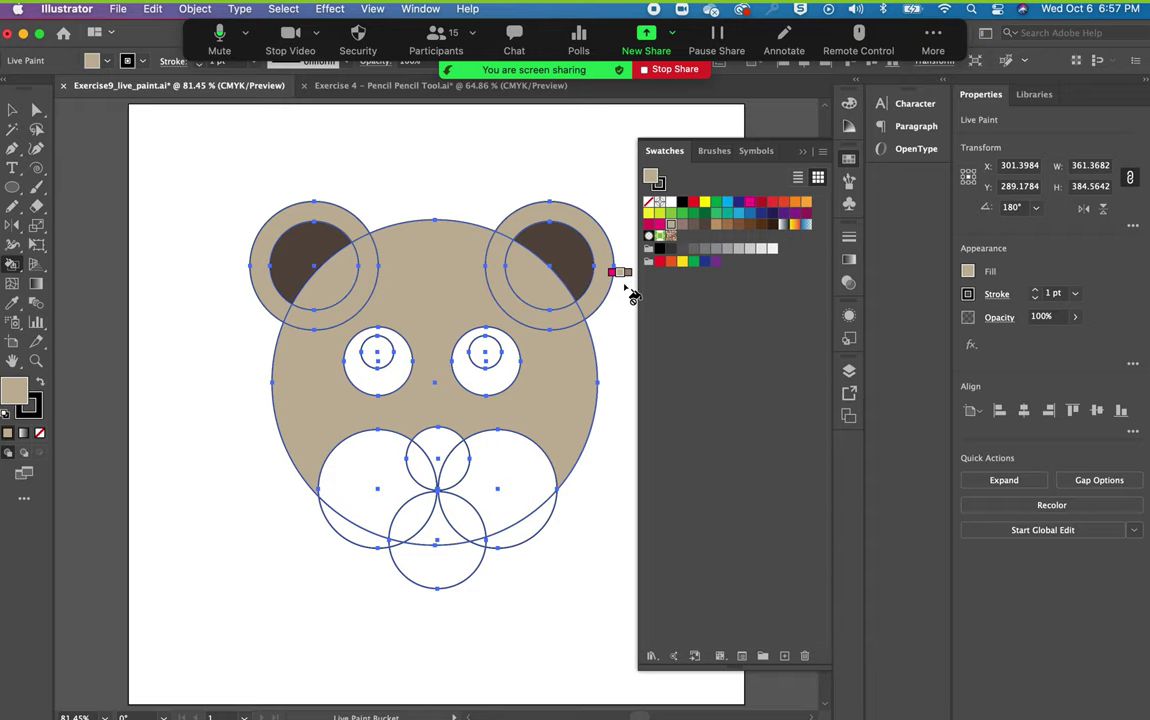
{"action": "key", "text": "Right"}
{"action": "key", "text": "Right"}
{"action": "key", "text": "Right"}
{"action": "key", "text": "Right"}
{"action": "key", "text": "Right"}
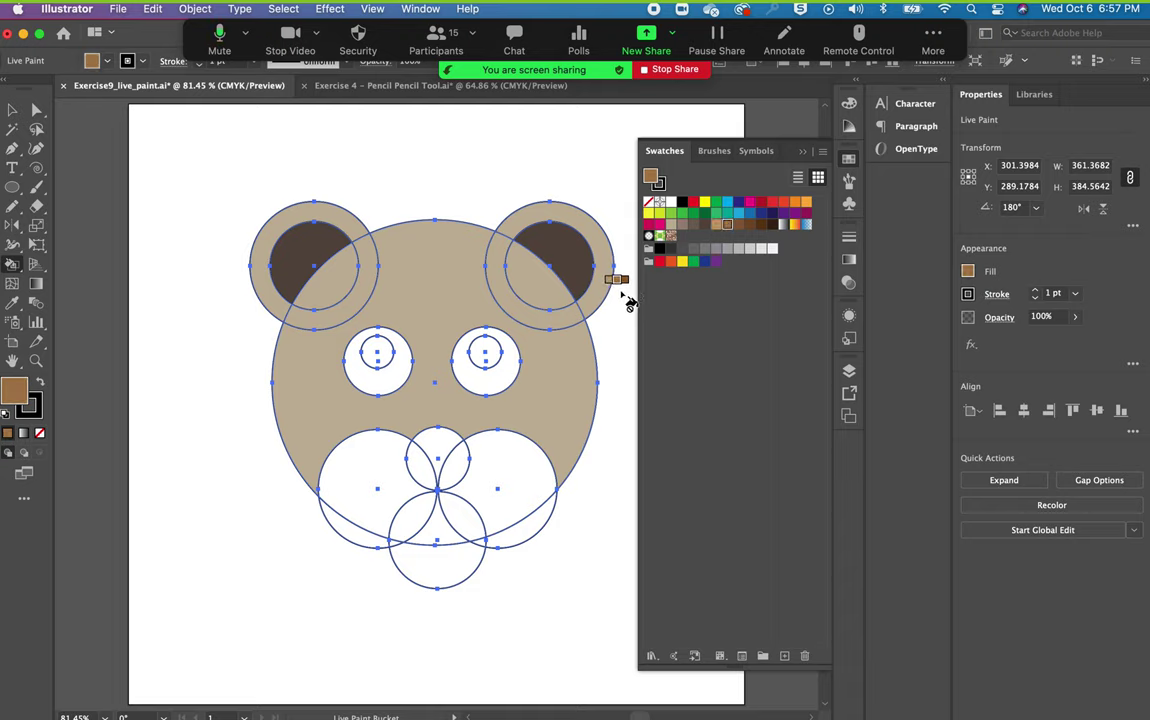
Fill both cheek circles and the slivers and overlaps beneath them medium brown.
{"action": "left_click", "coordinate": [514, 460]}
{"action": "left_click", "coordinate": [530, 523]}
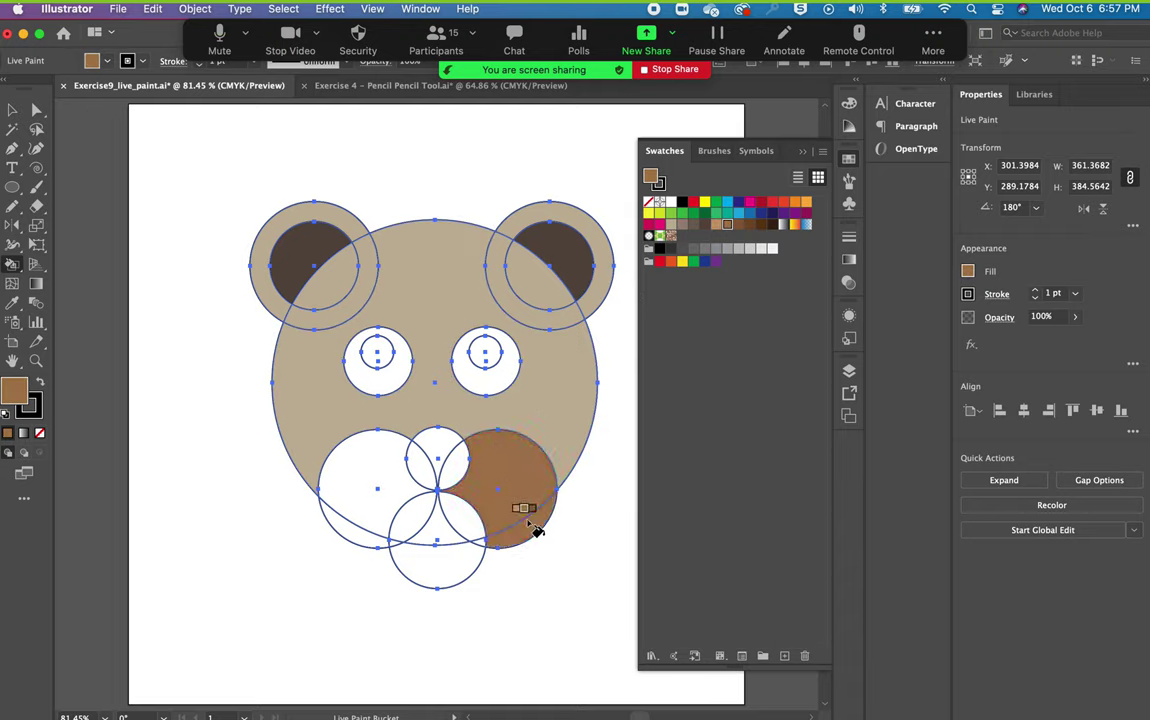
{"action": "left_click", "coordinate": [476, 534]}
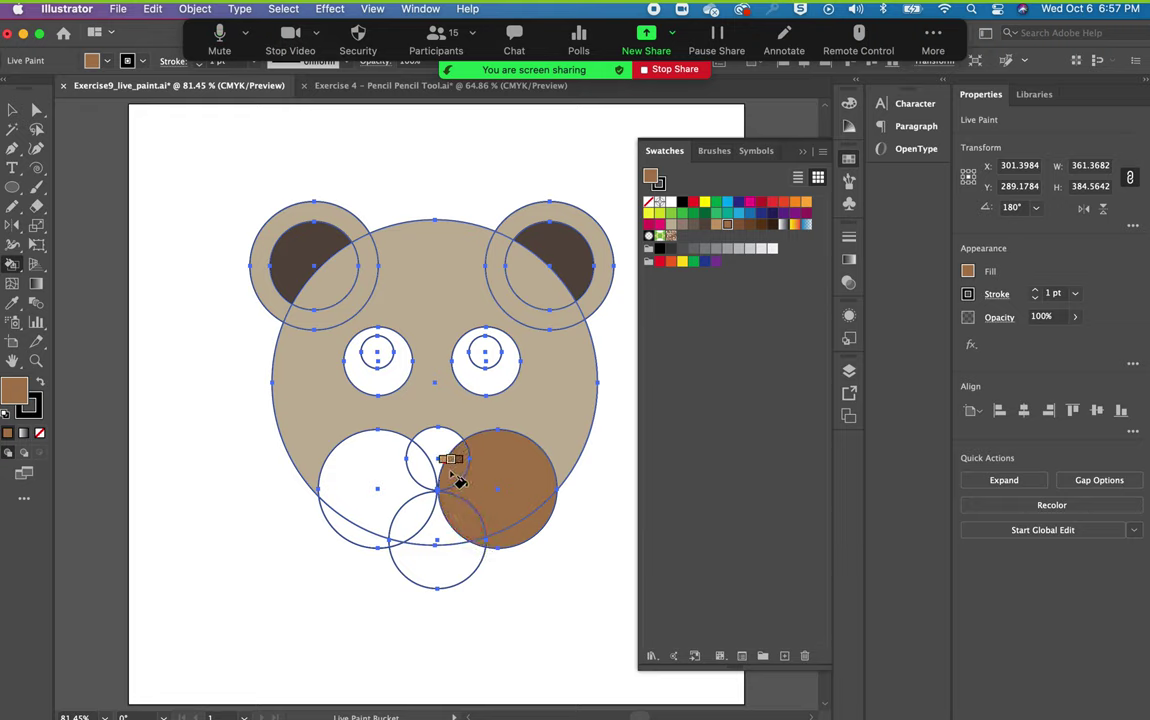
{"action": "left_click", "coordinate": [372, 478]}
{"action": "left_click", "coordinate": [342, 522]}
{"action": "left_click", "coordinate": [400, 533]}
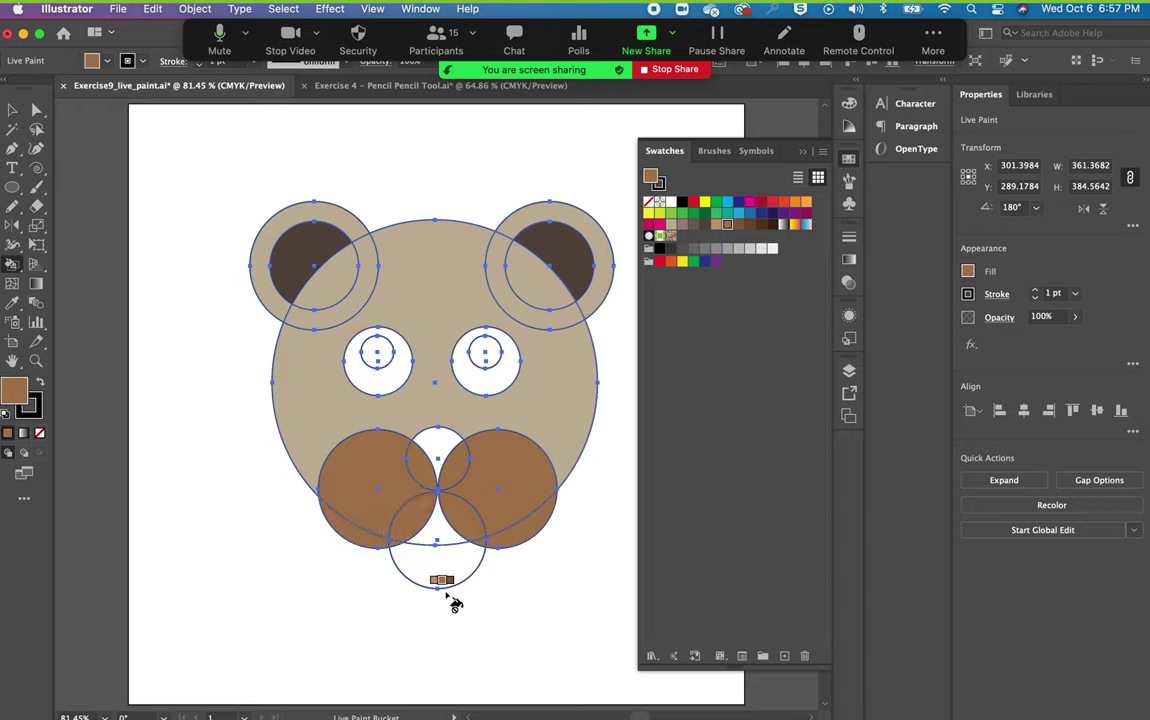
Paint the chin dark brown and the nose and both pupils black, then deselect.
{"action": "key", "text": "Right"}
{"action": "key", "text": "Right"}
{"action": "key", "text": "Right"}
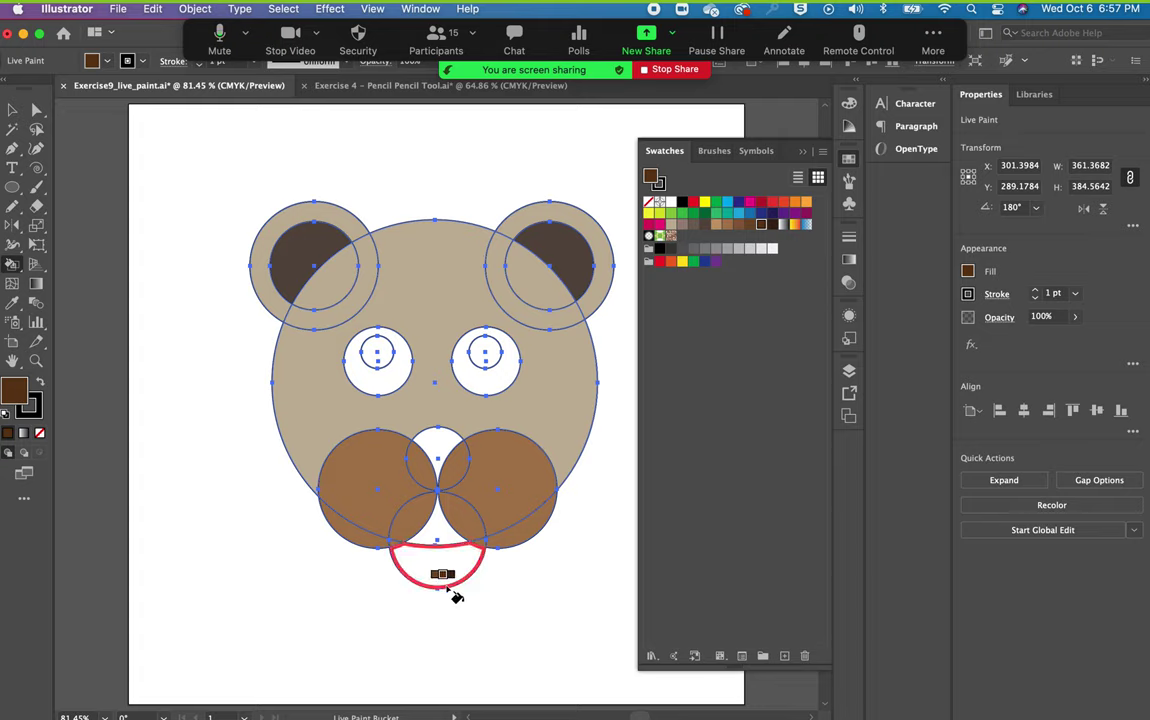
{"action": "left_click", "coordinate": [440, 575]}
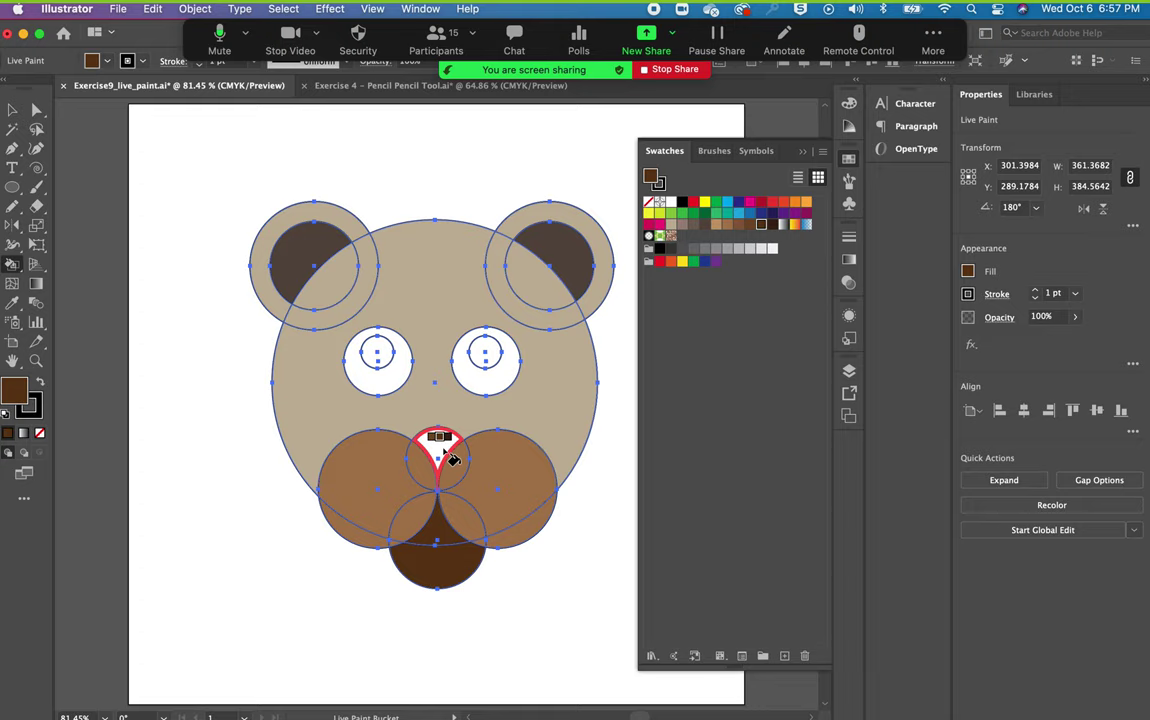
{"action": "key", "text": "Left"}
{"action": "key", "text": "Left"}
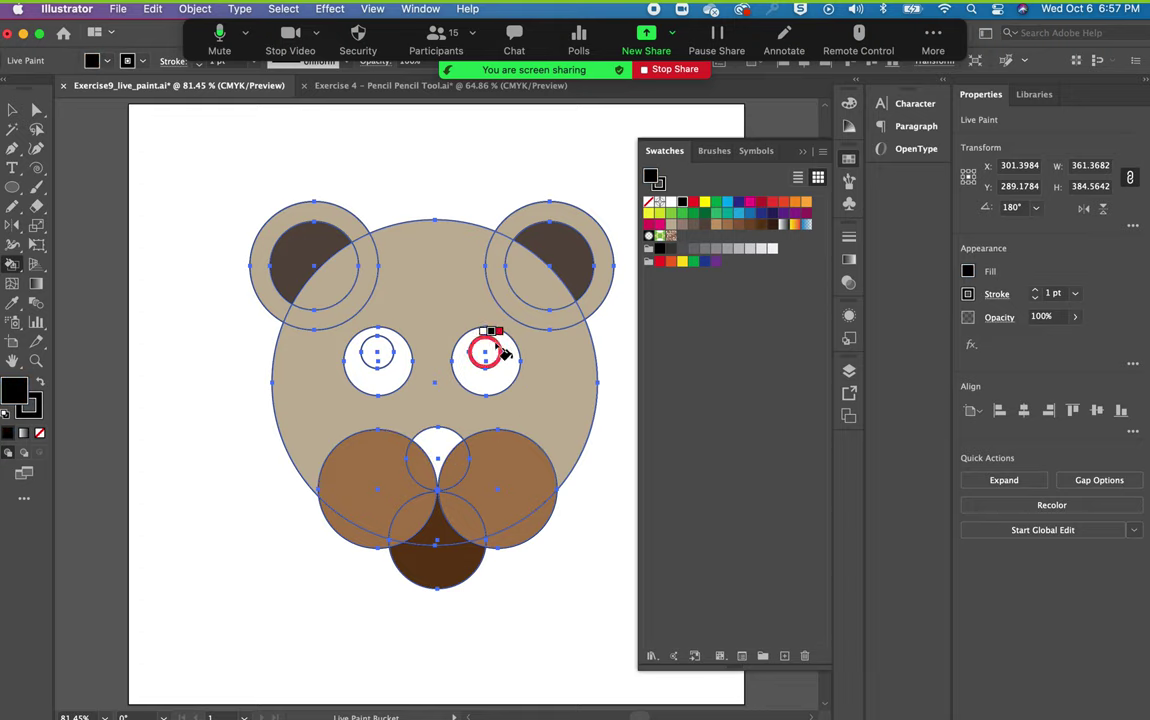
{"action": "left_click", "coordinate": [438, 452]}
{"action": "left_click", "coordinate": [377, 352]}
{"action": "left_click", "coordinate": [484, 352]}
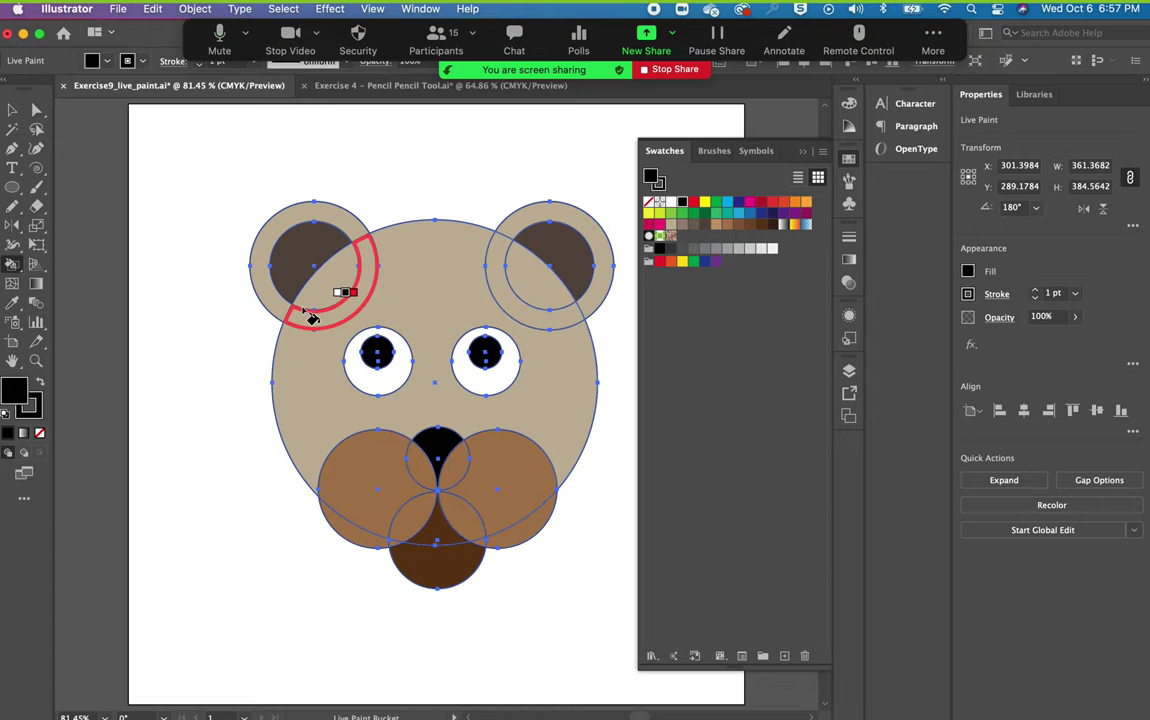
{"action": "left_click", "coordinate": [12, 110]}
{"action": "left_click", "coordinate": [147, 190]}
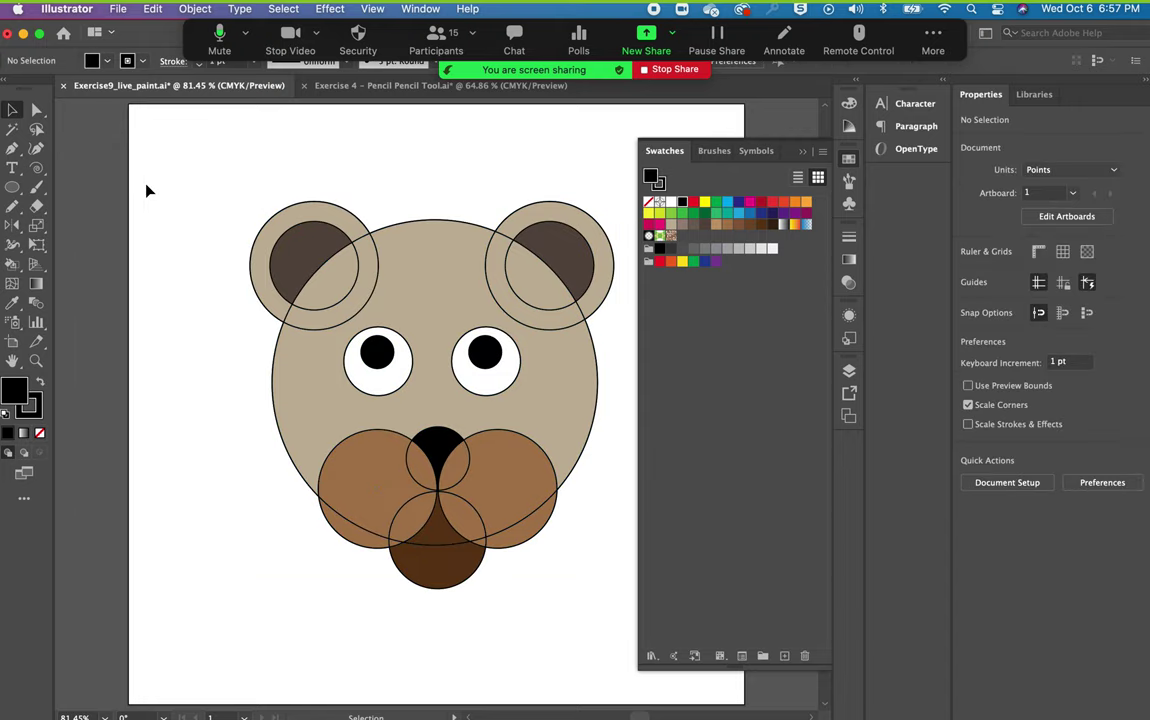
Set the bear Live Paint group's stroke to None, then deselect and reselect it.
{"action": "left_click", "coordinate": [293, 238]}
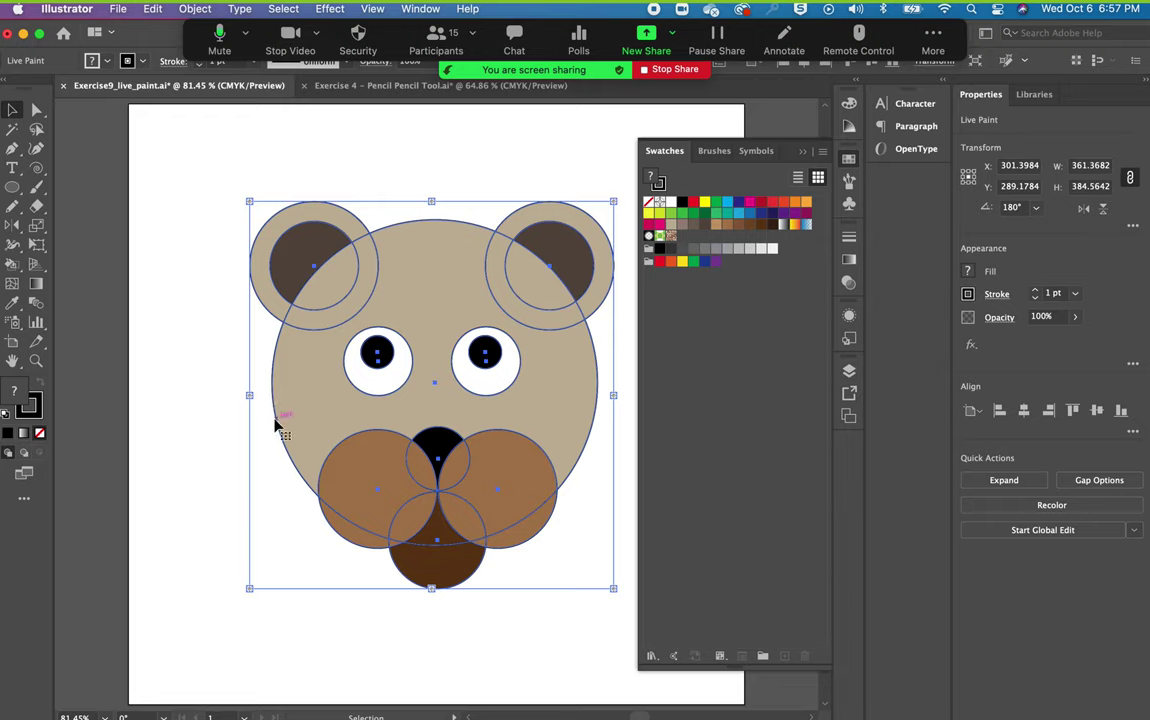
{"action": "left_click", "coordinate": [40, 403]}
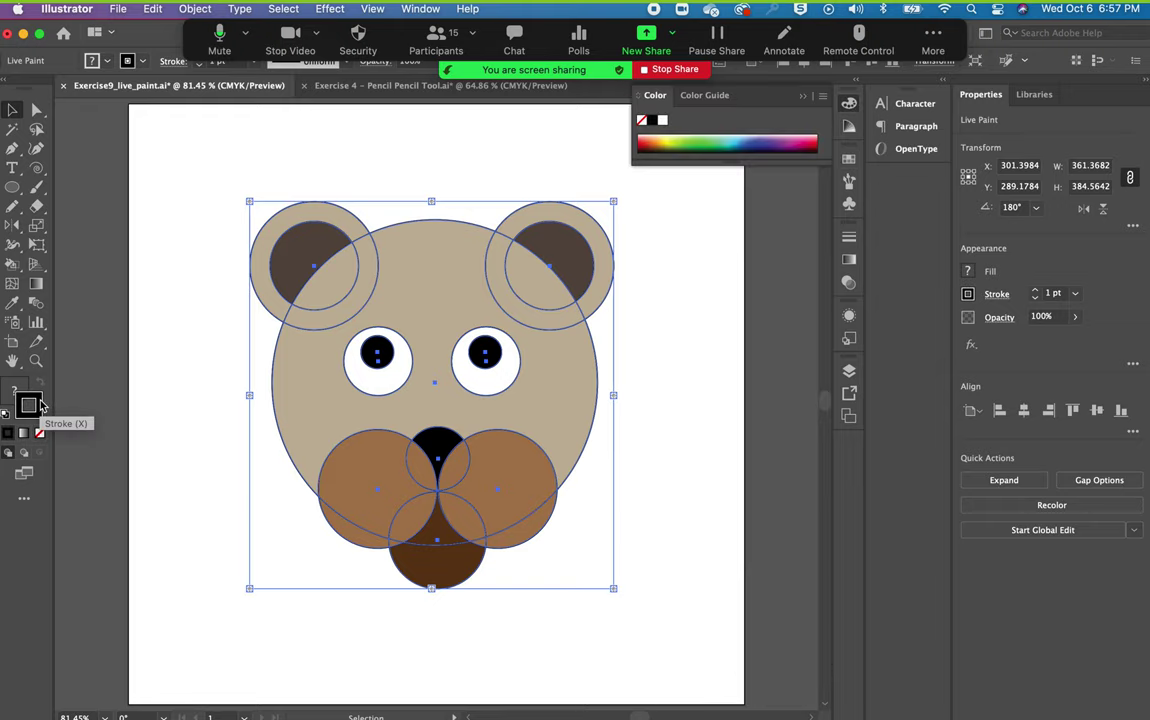
{"action": "left_click", "coordinate": [40, 433]}
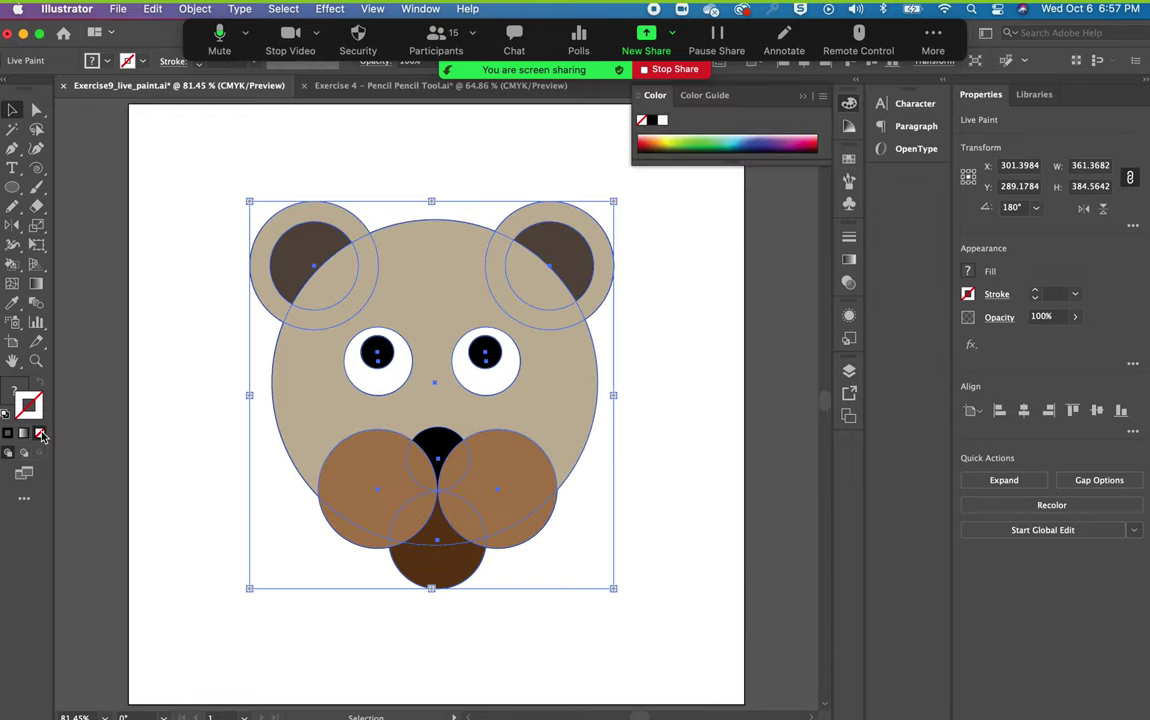
{"action": "left_click", "coordinate": [165, 444]}
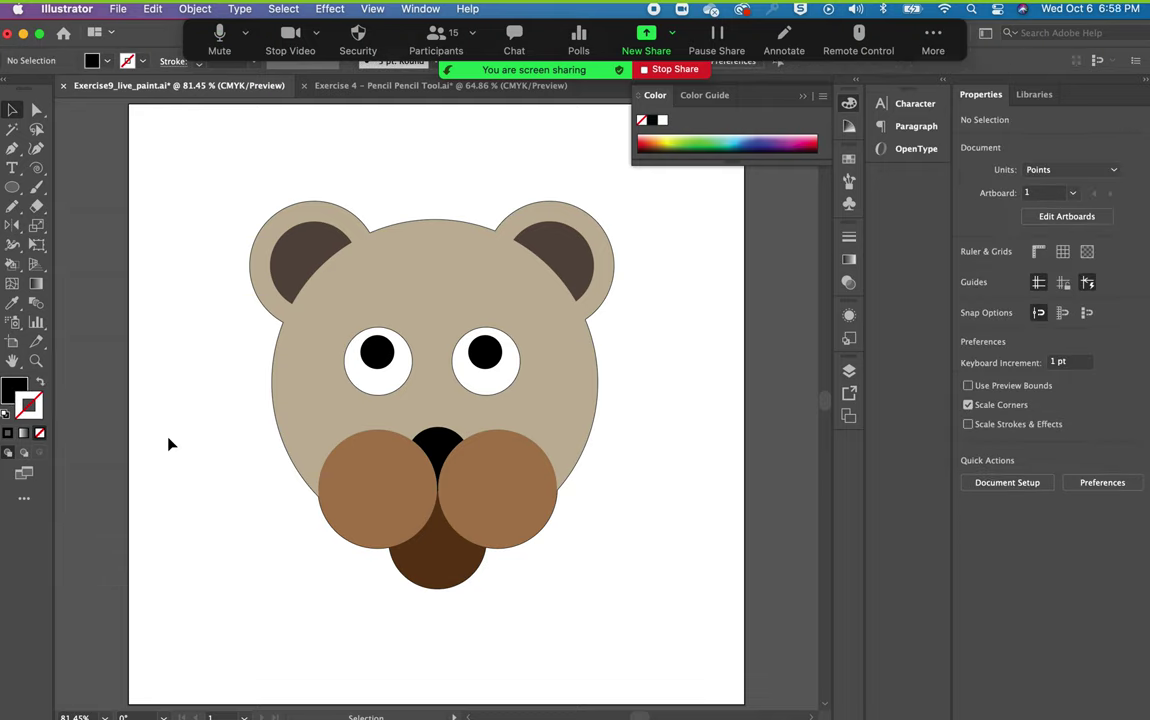
{"action": "left_click", "coordinate": [378, 399]}
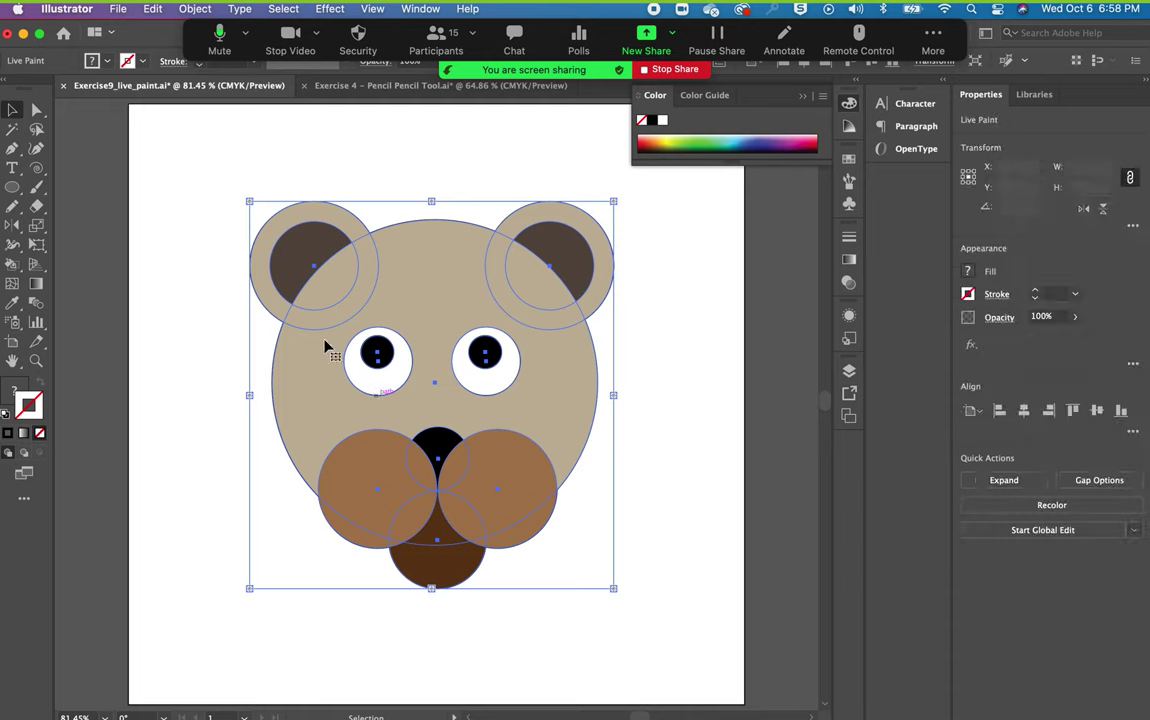
{"action": "left_click", "coordinate": [16, 270]}
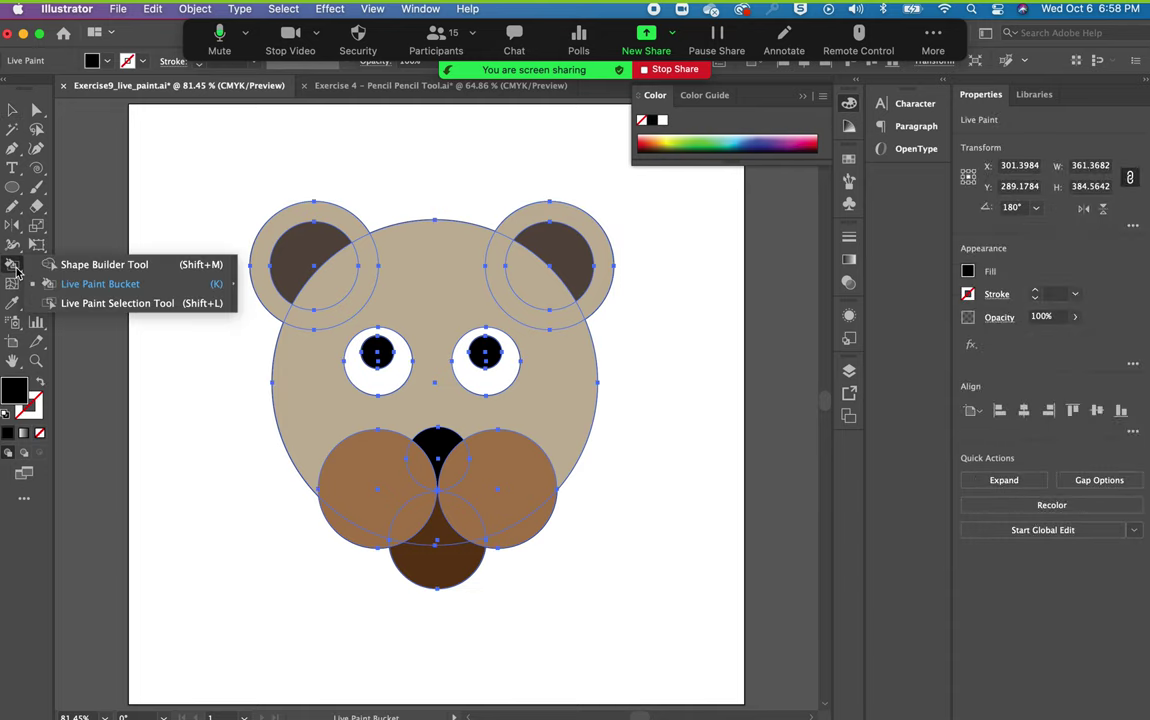
{"action": "left_click", "coordinate": [98, 310]}
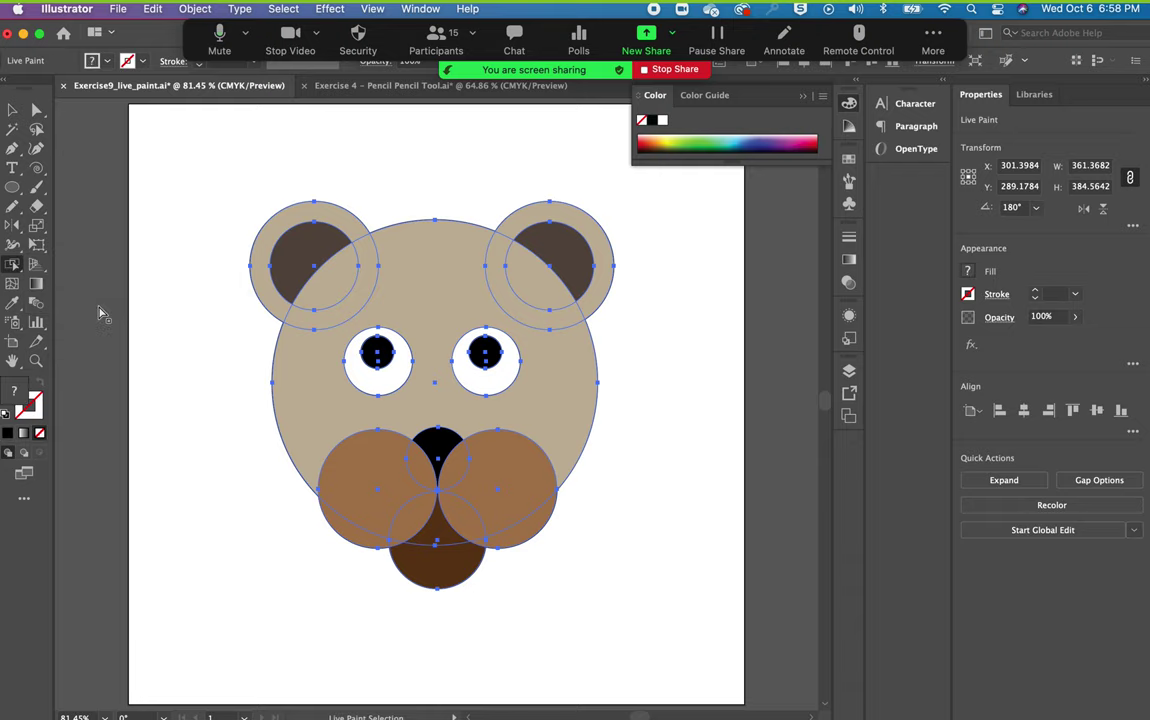
{"action": "left_click", "coordinate": [370, 394]}
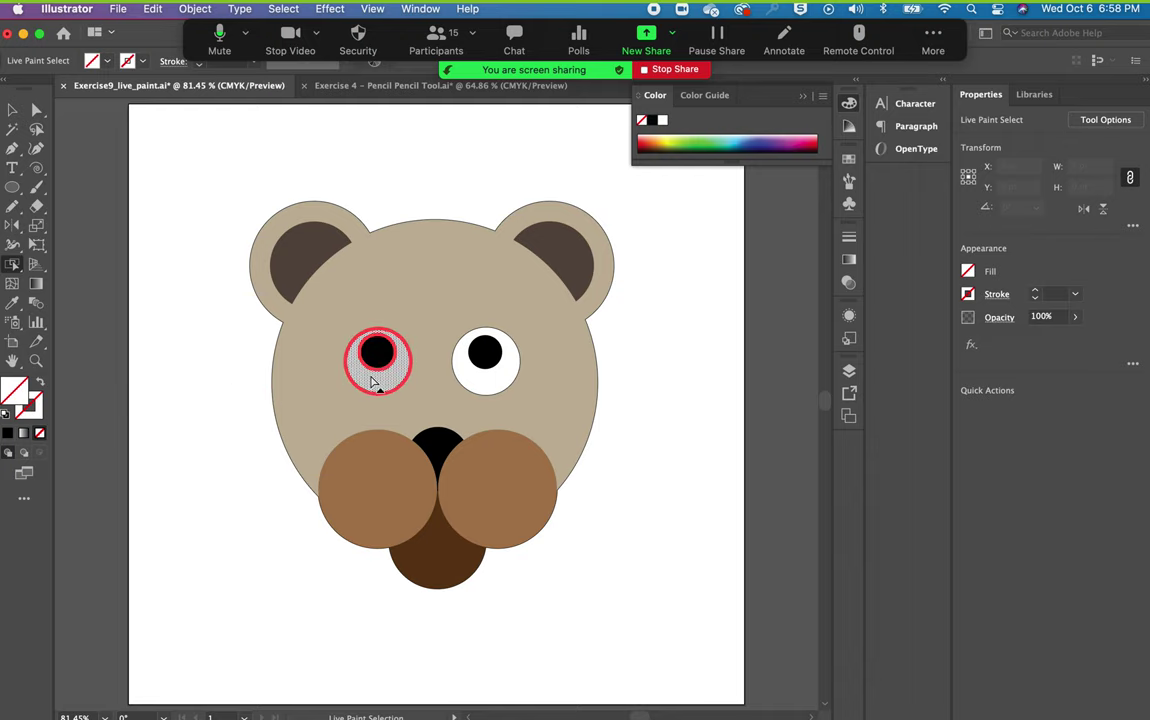
{"action": "left_click", "coordinate": [241, 239]}
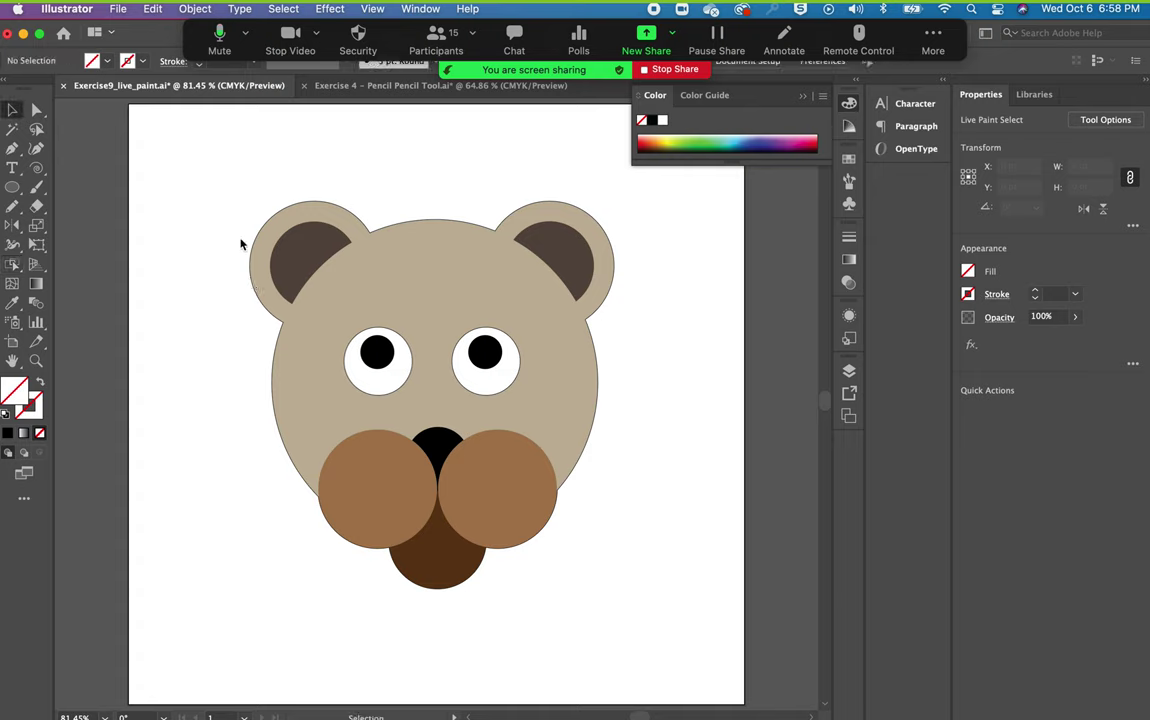
{"action": "key", "text": "v"}
{"action": "left_click", "coordinate": [318, 298]}
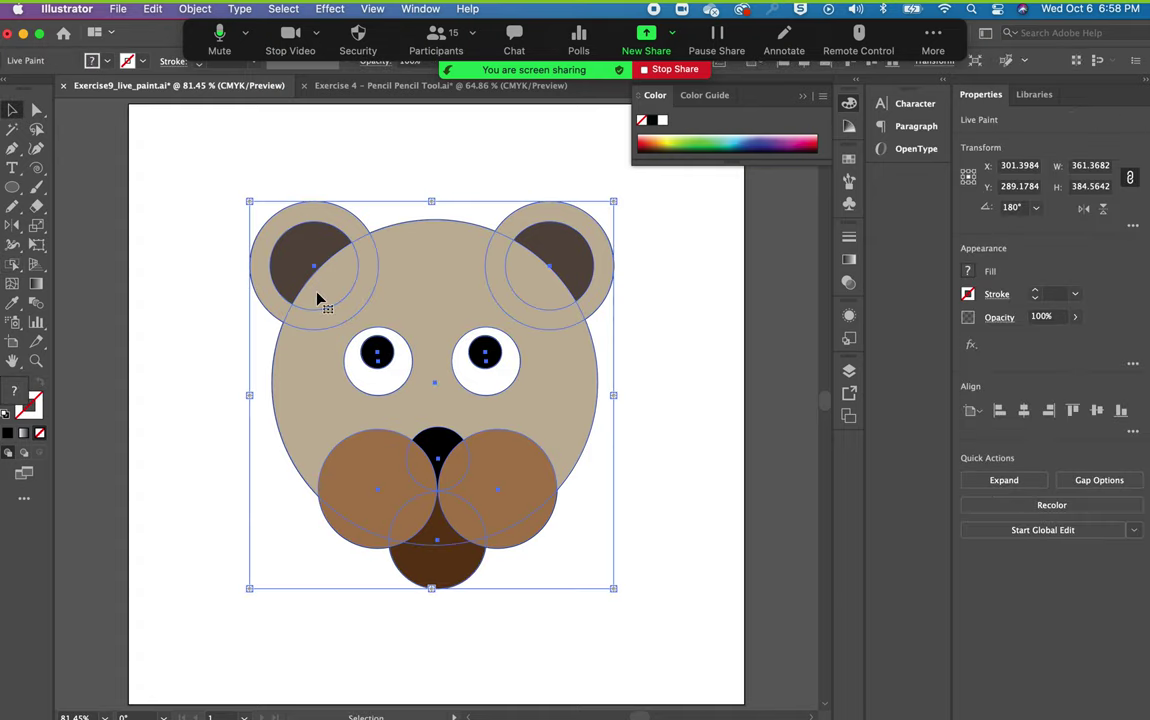
{"action": "key", "text": "k"}
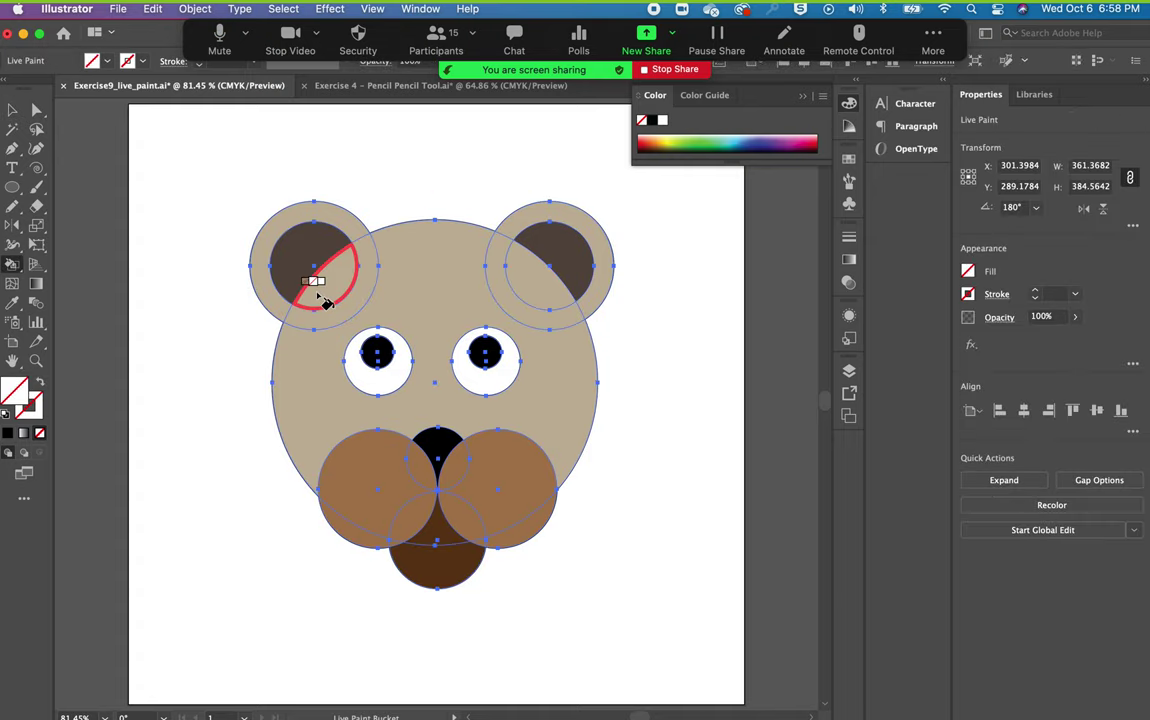
Choose the dark brown swatch and repaint both inner ears with it.
{"action": "left_click", "coordinate": [850, 160]}
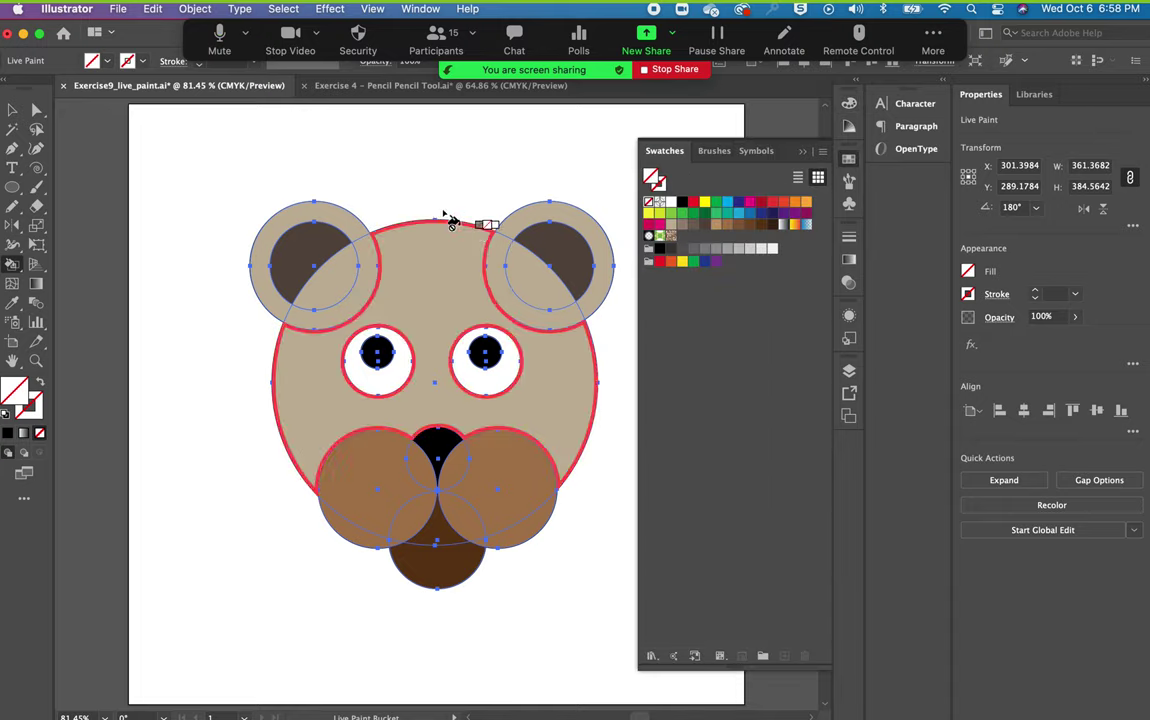
{"action": "key", "text": "Right"}
{"action": "key", "text": "Right"}
{"action": "key", "text": "Right"}
{"action": "key", "text": "Right"}
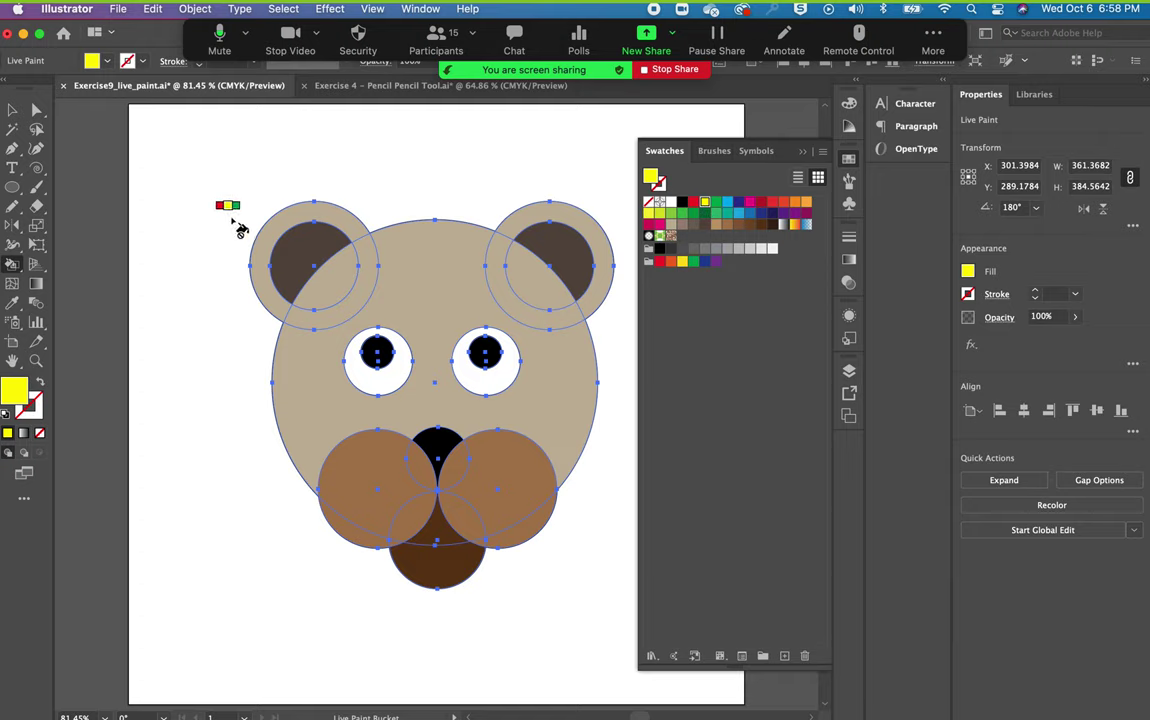
{"action": "left_click", "coordinate": [773, 226]}
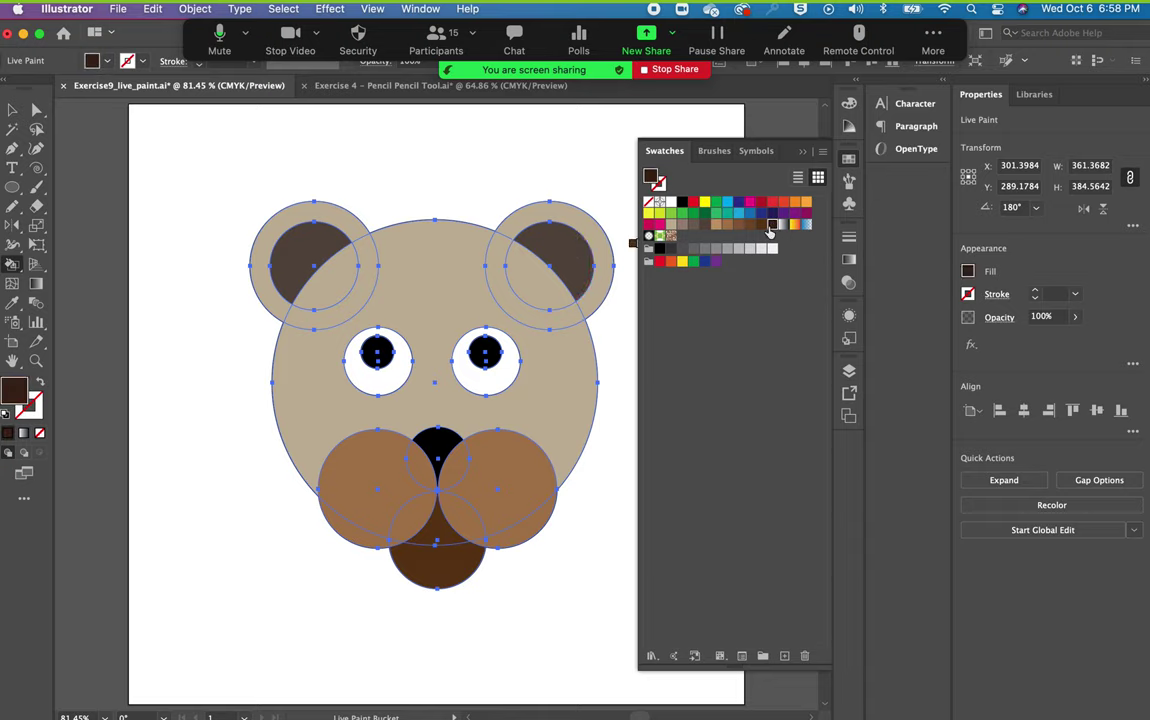
{"action": "left_click", "coordinate": [523, 242]}
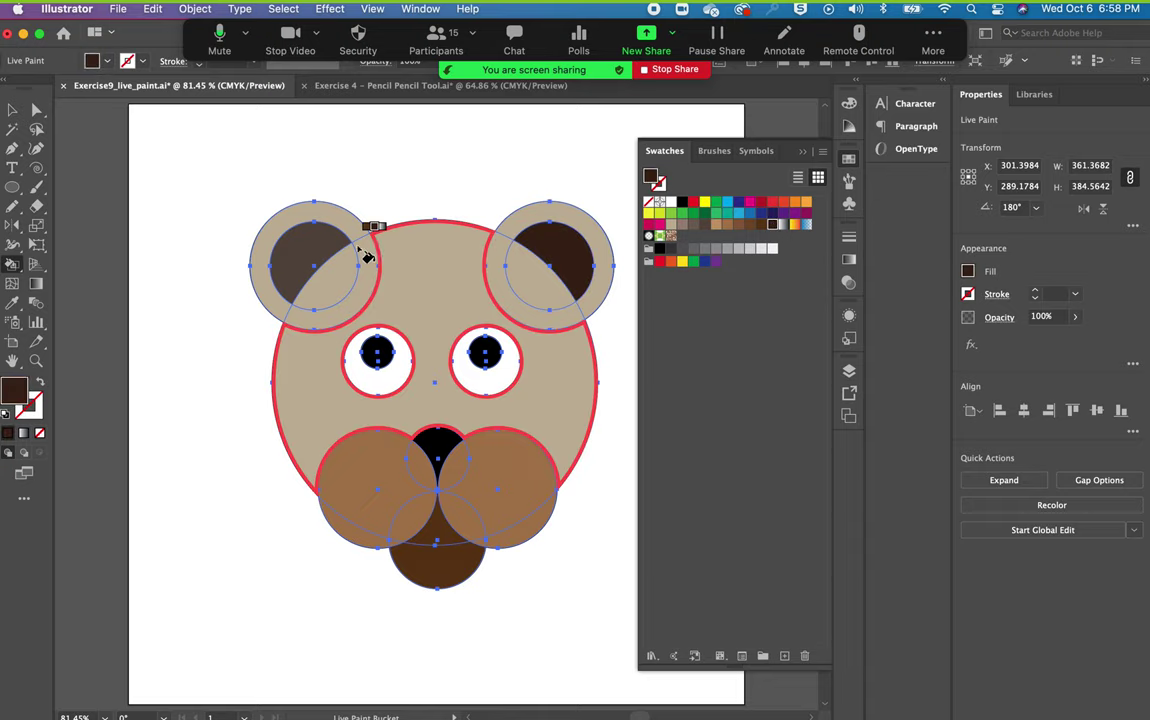
{"action": "left_click", "coordinate": [303, 250]}
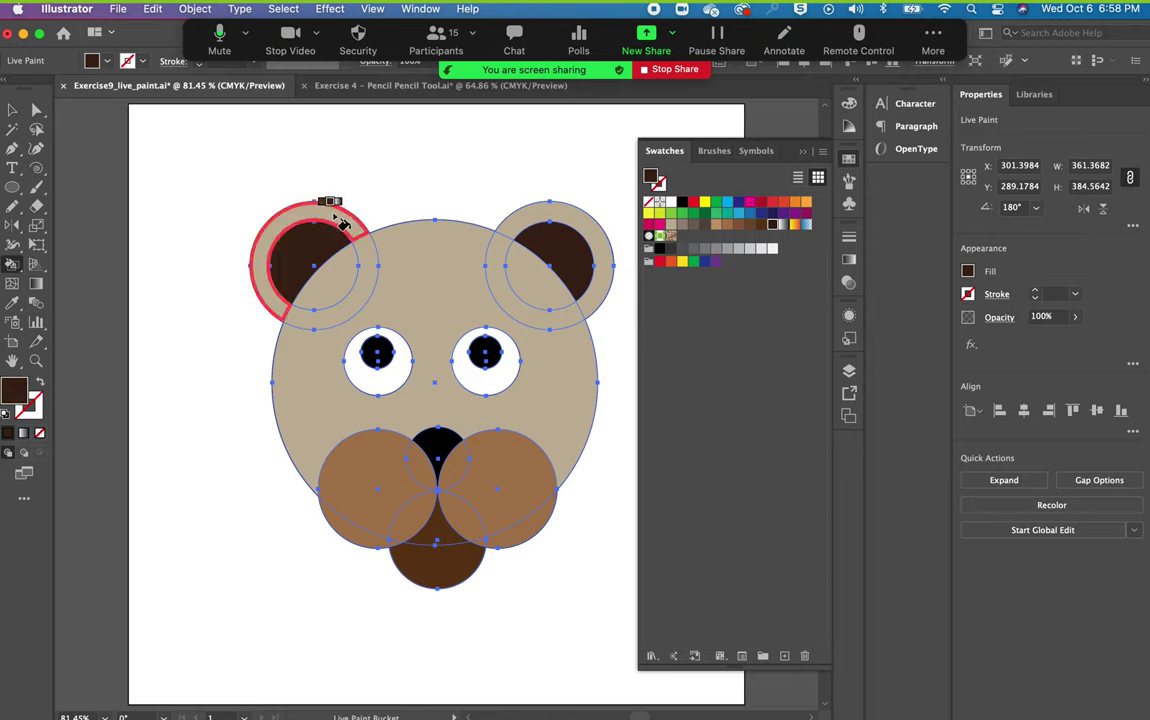
Repaint both outer ear rings medium brown, then deselect the bear.
{"action": "key", "text": "Left"}
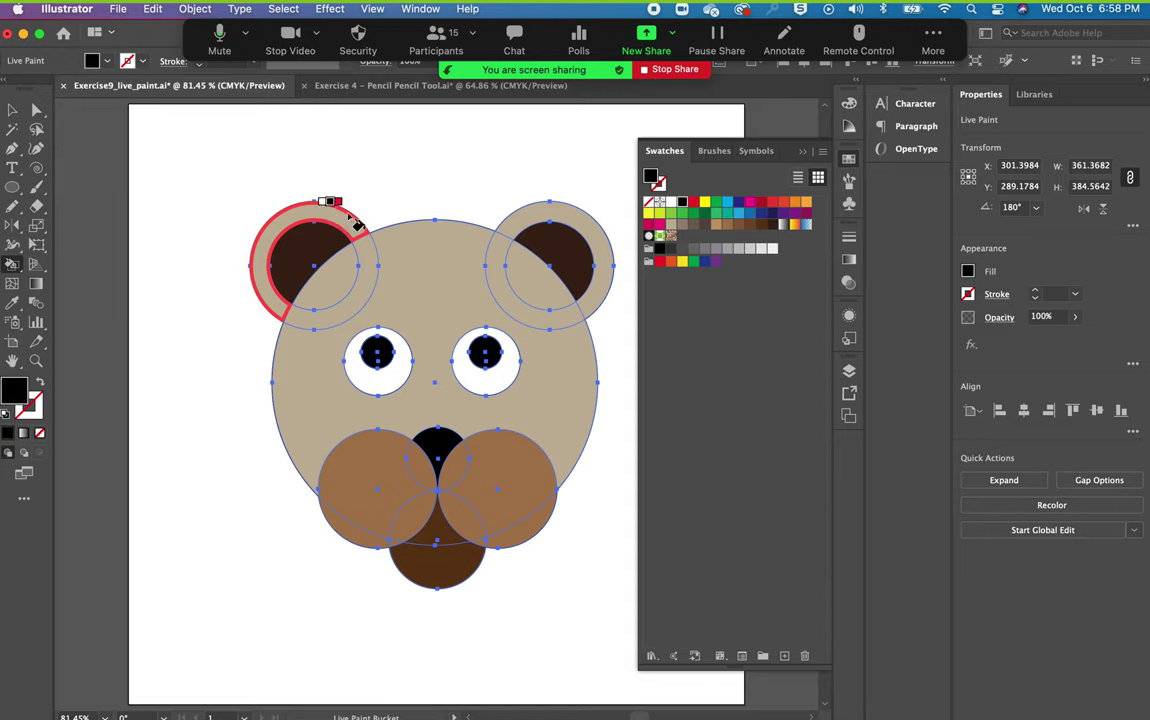
{"action": "left_click", "coordinate": [760, 226]}
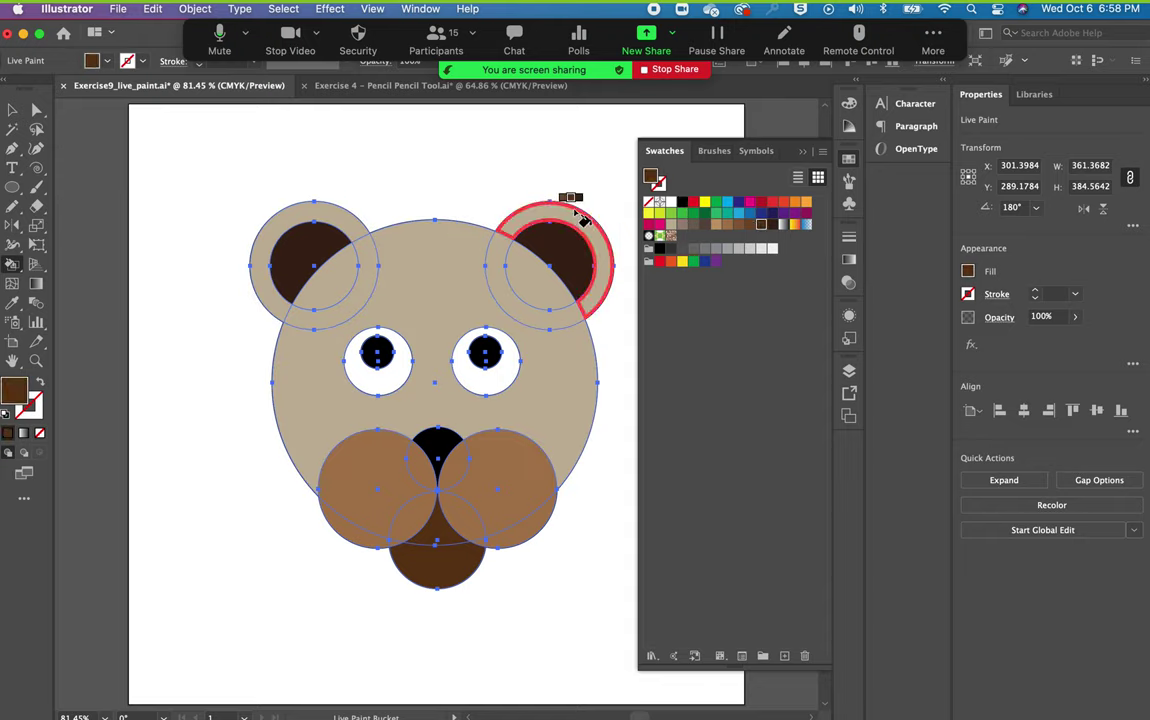
{"action": "left_click", "coordinate": [592, 220]}
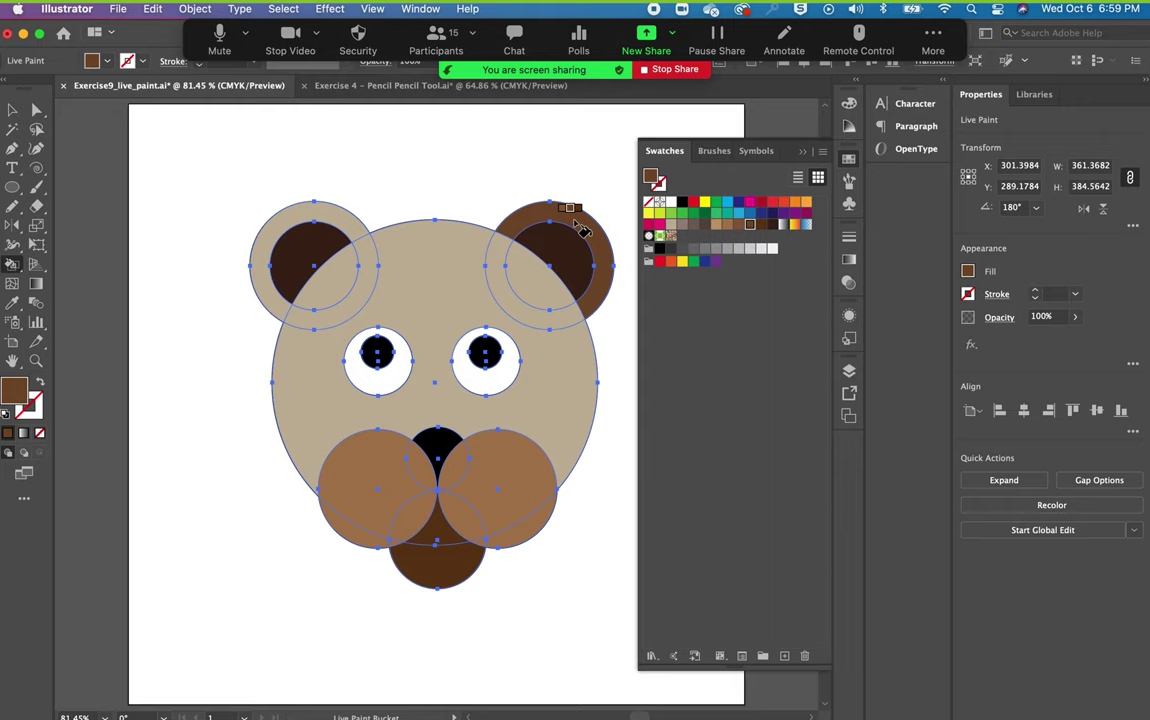
{"action": "left_click", "coordinate": [296, 222]}
{"action": "left_click", "coordinate": [12, 110]}
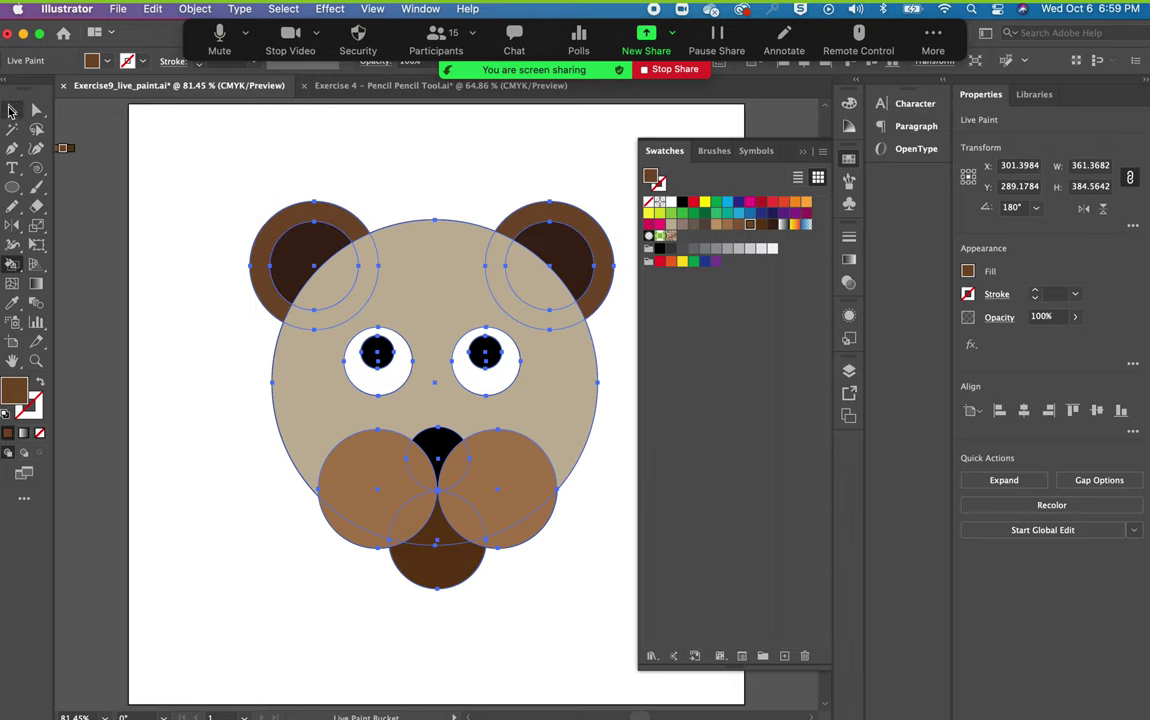
{"action": "left_click", "coordinate": [193, 195]}
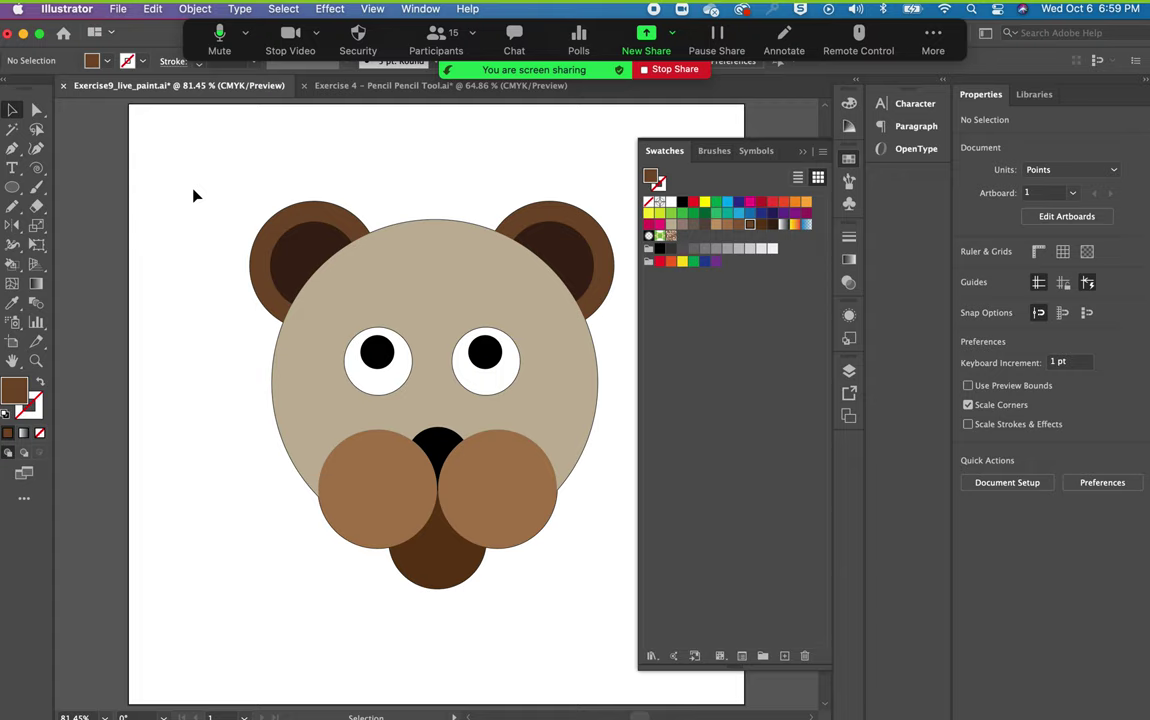
Draw crossing straight line segments below the bear with the Line Segment Tool.
{"action": "left_click", "coordinate": [33, 168]}
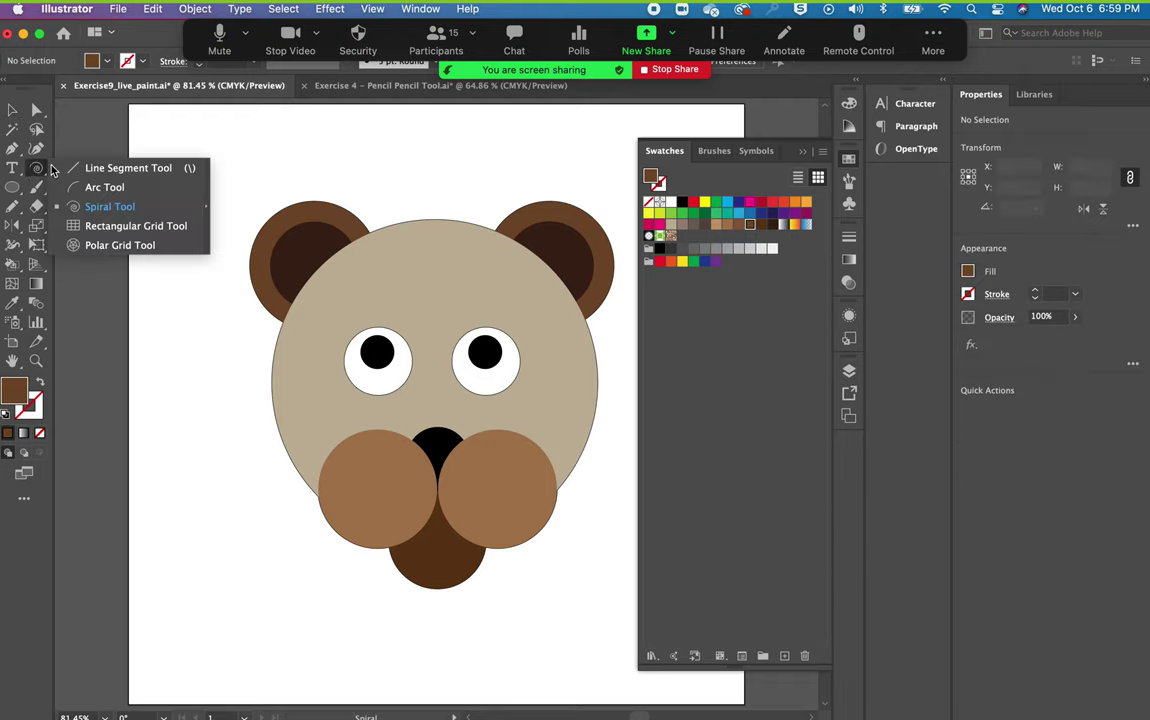
{"action": "left_click", "coordinate": [118, 168]}
{"action": "left_click_drag", "start_coordinate": [170, 563], "coordinate": [253, 653]}
{"action": "left_click_drag", "start_coordinate": [205, 541], "coordinate": [196, 657]}
{"action": "left_click_drag", "start_coordinate": [268, 552], "coordinate": [172, 607]}
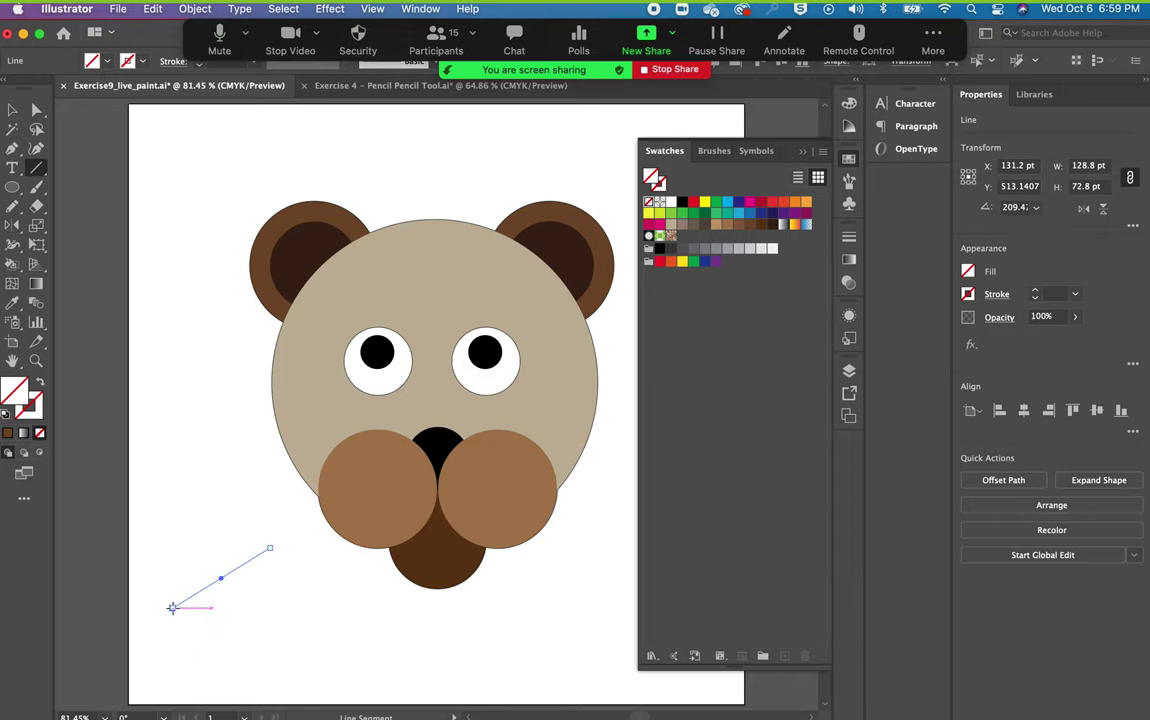
Select all the crossing lines and set their stroke colour to #0A0A0A.
{"action": "left_click", "coordinate": [15, 110]}
{"action": "left_click_drag", "start_coordinate": [305, 668], "coordinate": [194, 552]}
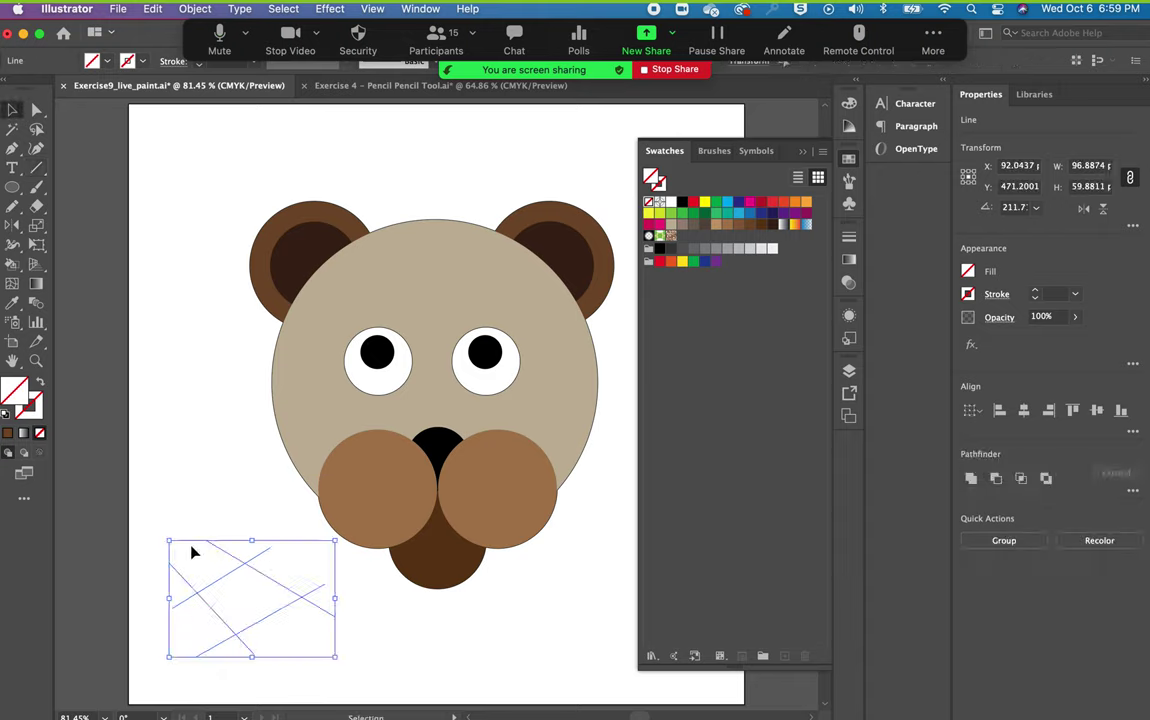
{"action": "double_click", "coordinate": [36, 406]}
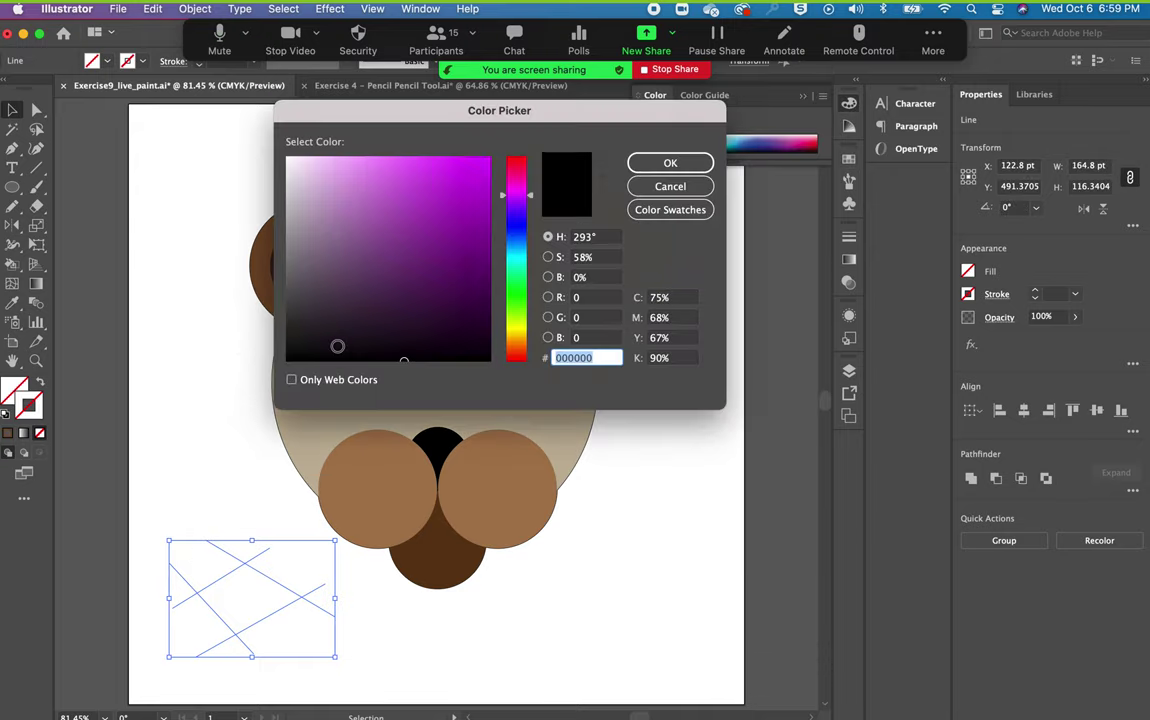
{"action": "left_click", "coordinate": [670, 163]}
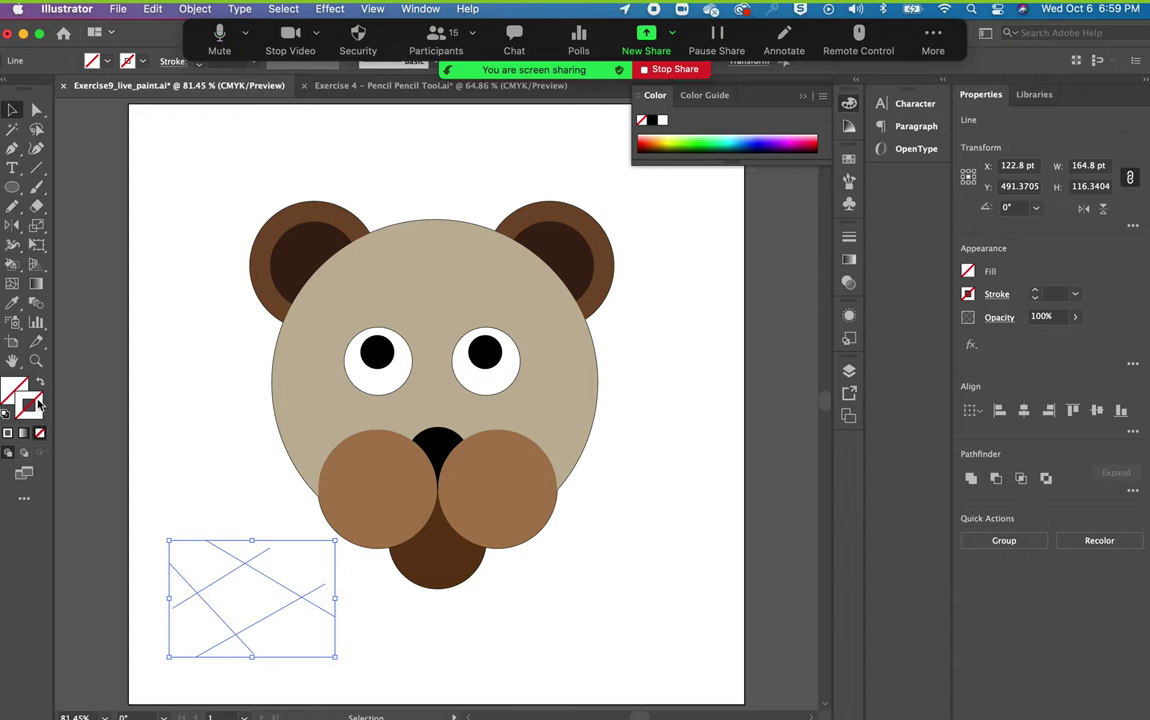
{"action": "key", "text": "super+z"}
{"action": "left_click", "coordinate": [231, 572]}
{"action": "left_click_drag", "start_coordinate": [289, 663], "coordinate": [197, 560]}
{"action": "double_click", "coordinate": [30, 403]}
{"action": "type", "text": "0A0A0A"}
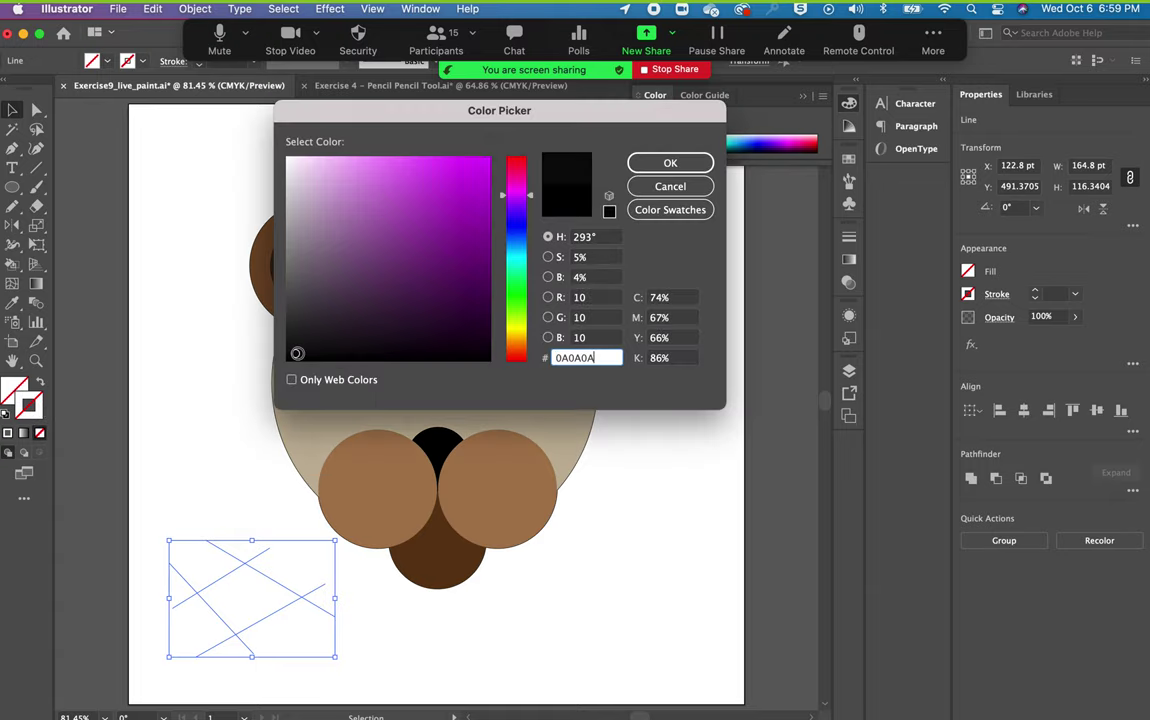
{"action": "left_click", "coordinate": [666, 163]}
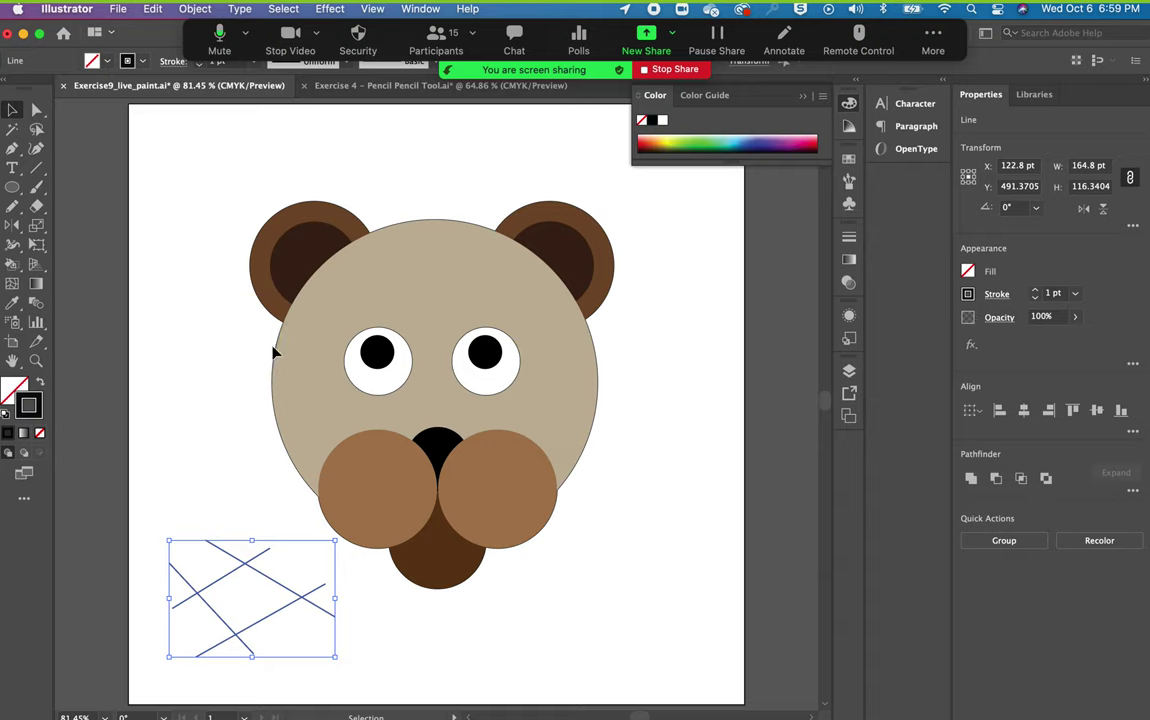
Live Paint the lattice's centre diamond with the green leaf pattern swatch.
{"action": "left_click_drag", "start_coordinate": [318, 673], "coordinate": [172, 567]}
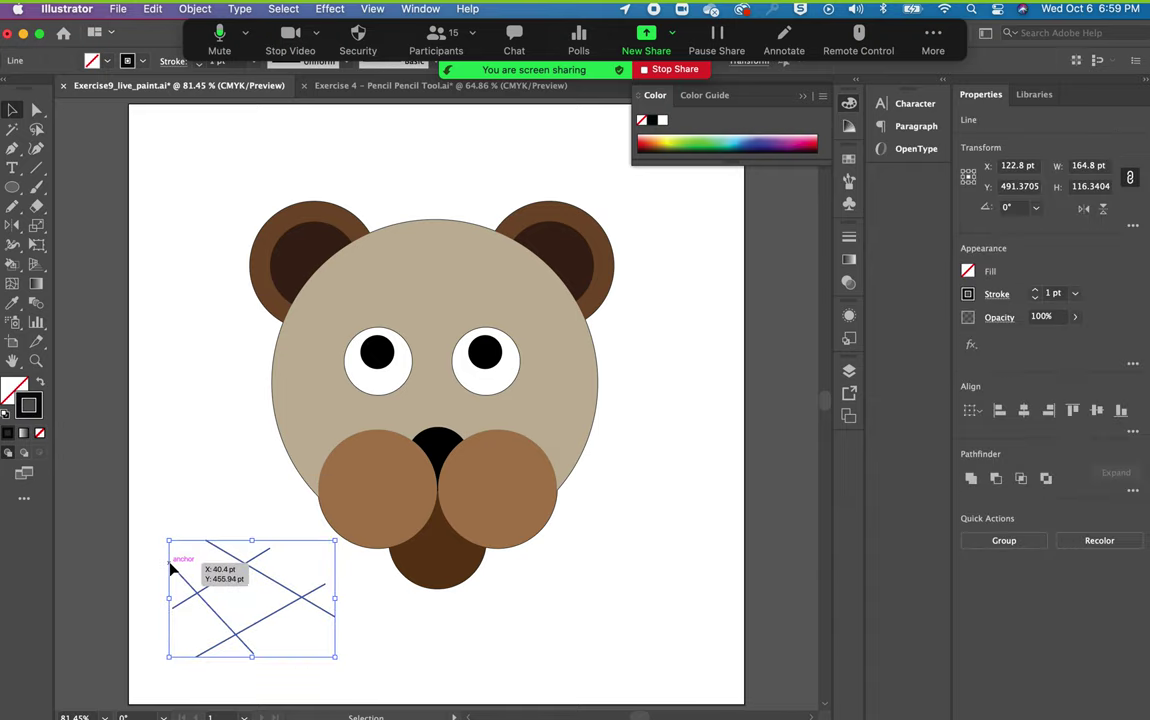
{"action": "key", "text": "k"}
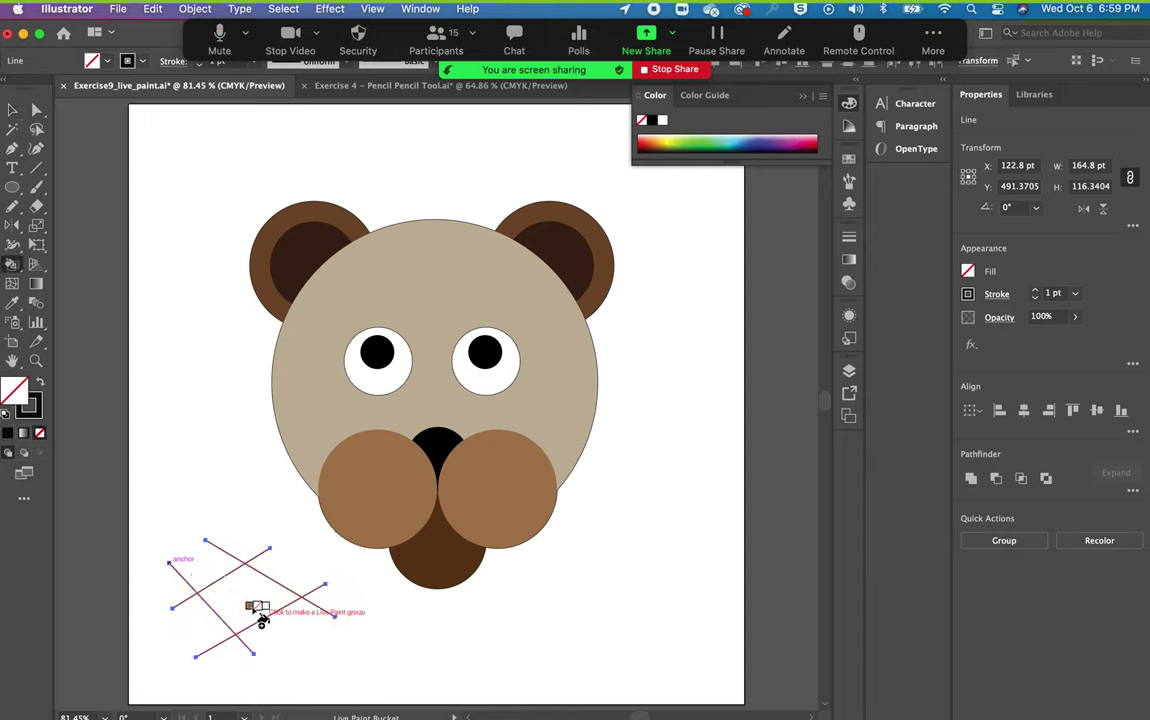
{"action": "key", "text": "Left"}
{"action": "key", "text": "Left"}
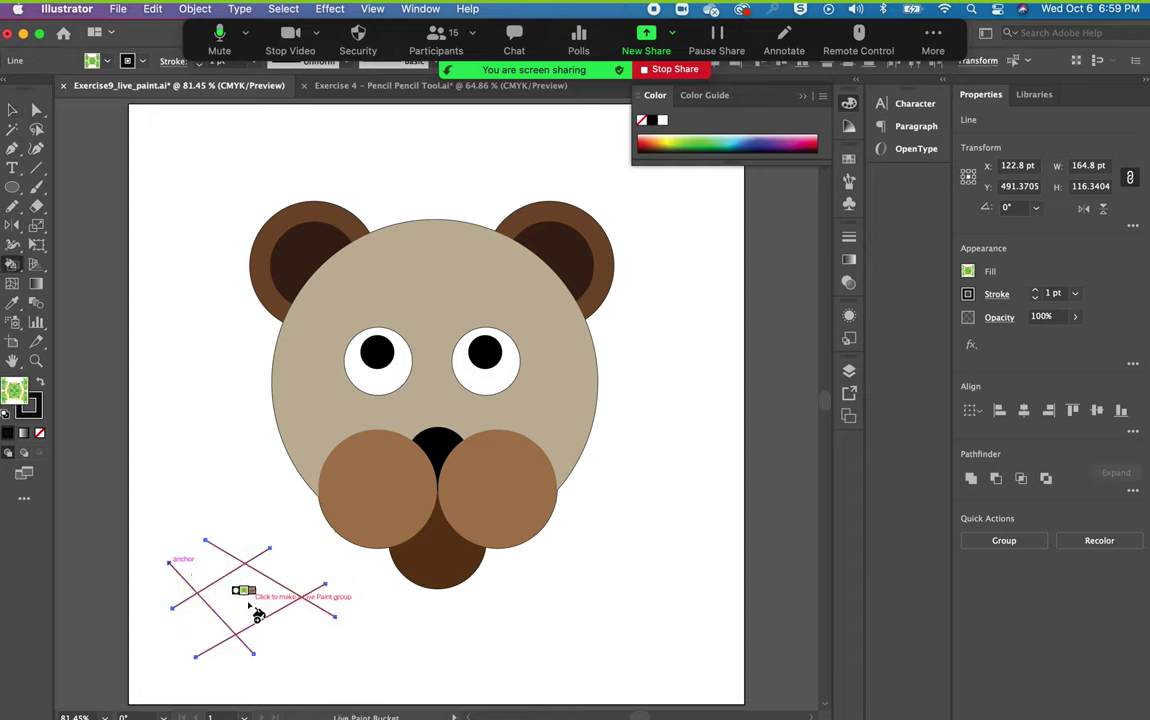
{"action": "left_click", "coordinate": [257, 613]}
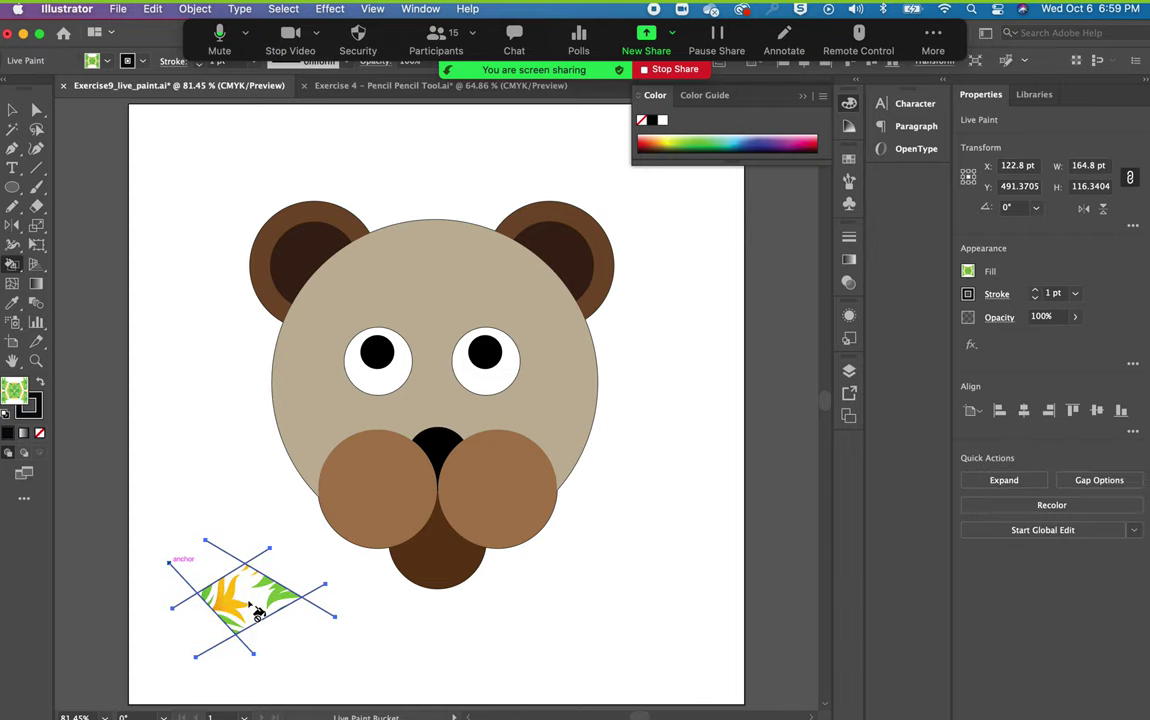
Drag a lattice line endpoint with Direct Selection, then undo the move.
{"action": "left_click", "coordinate": [36, 110]}
{"action": "left_click", "coordinate": [241, 420]}
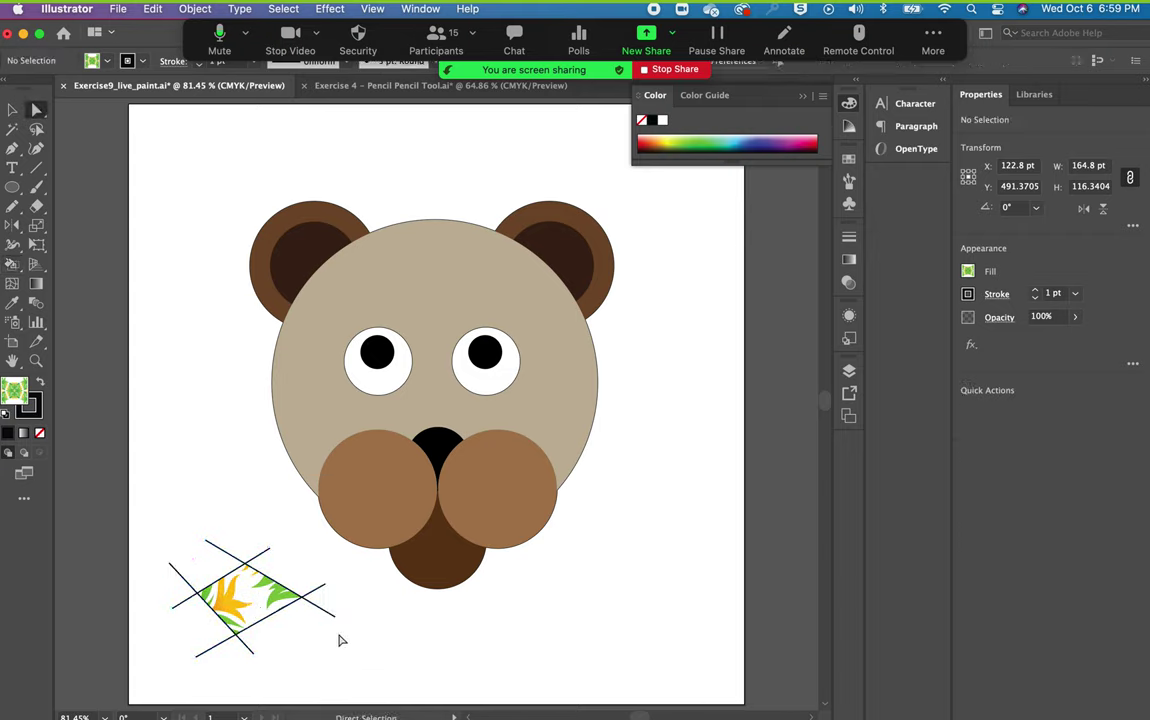
{"action": "left_click_drag", "start_coordinate": [333, 614], "coordinate": [309, 580]}
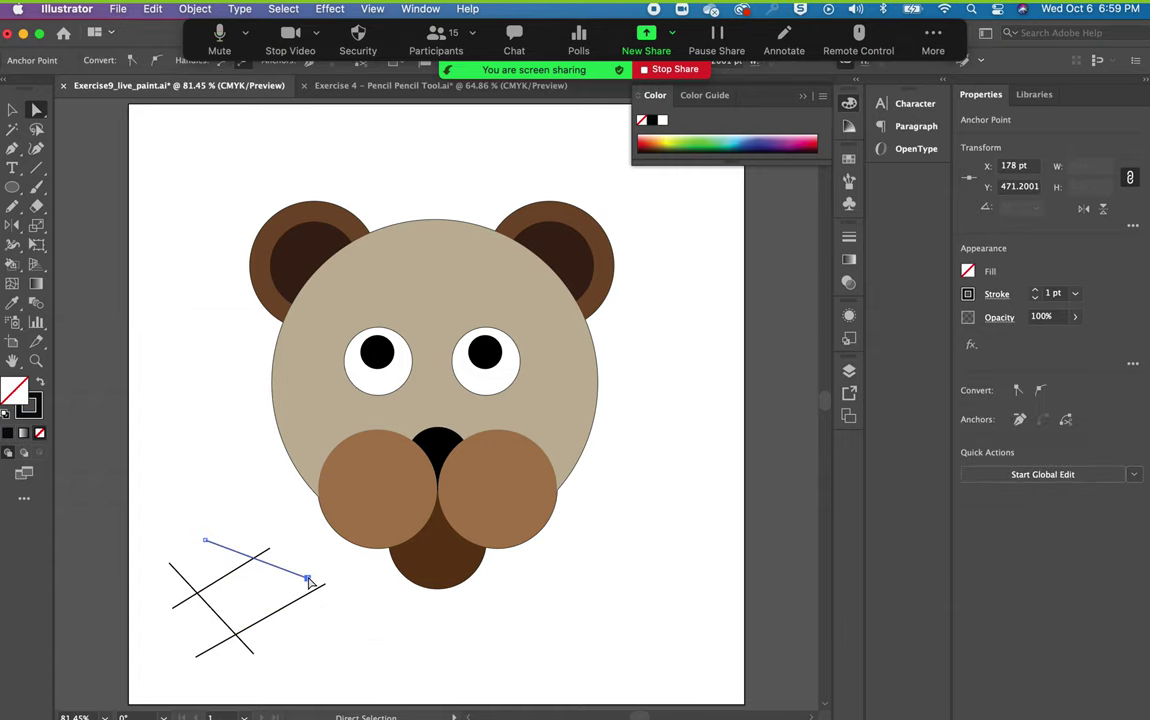
{"action": "key", "text": "super+z"}
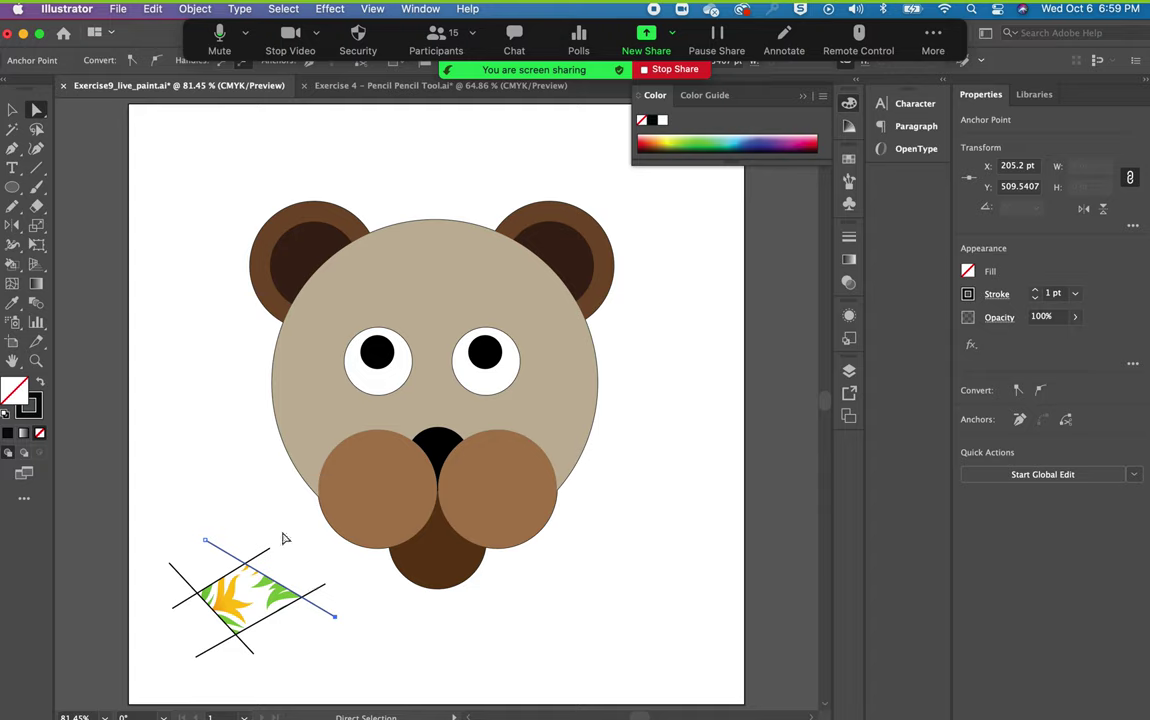
{"action": "left_click", "coordinate": [198, 526]}
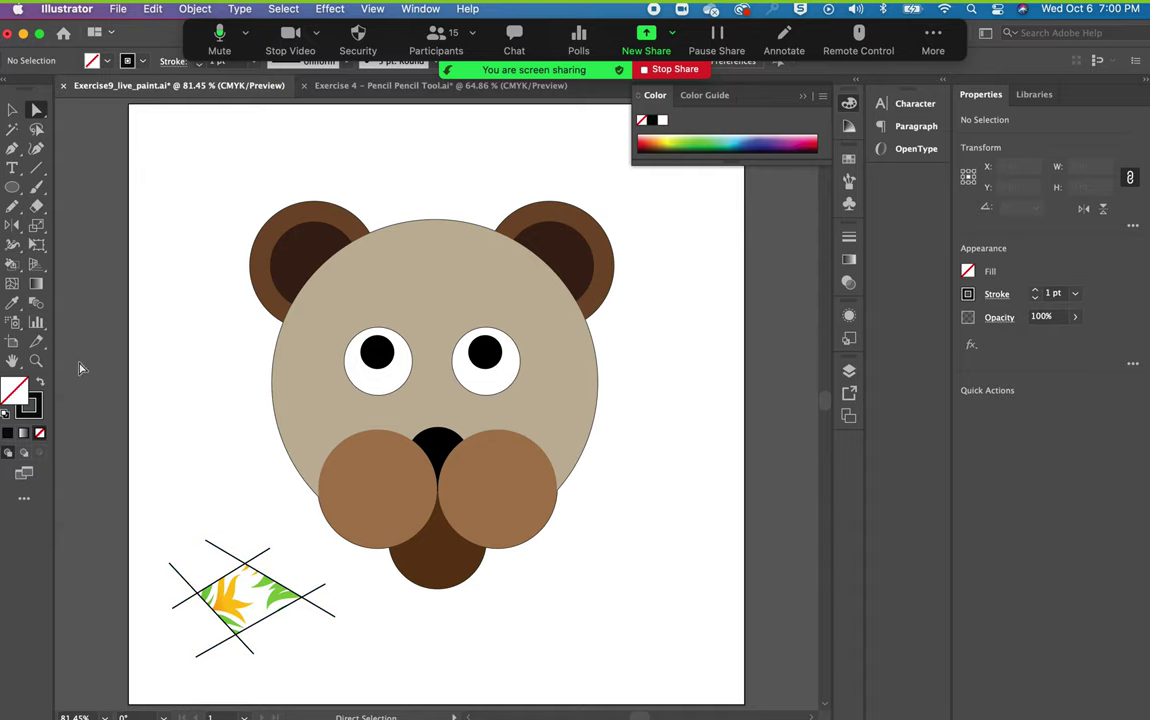
Draw crossing lines at the lower right and drag one endpoint so it crosses the others.
{"action": "left_click", "coordinate": [37, 170]}
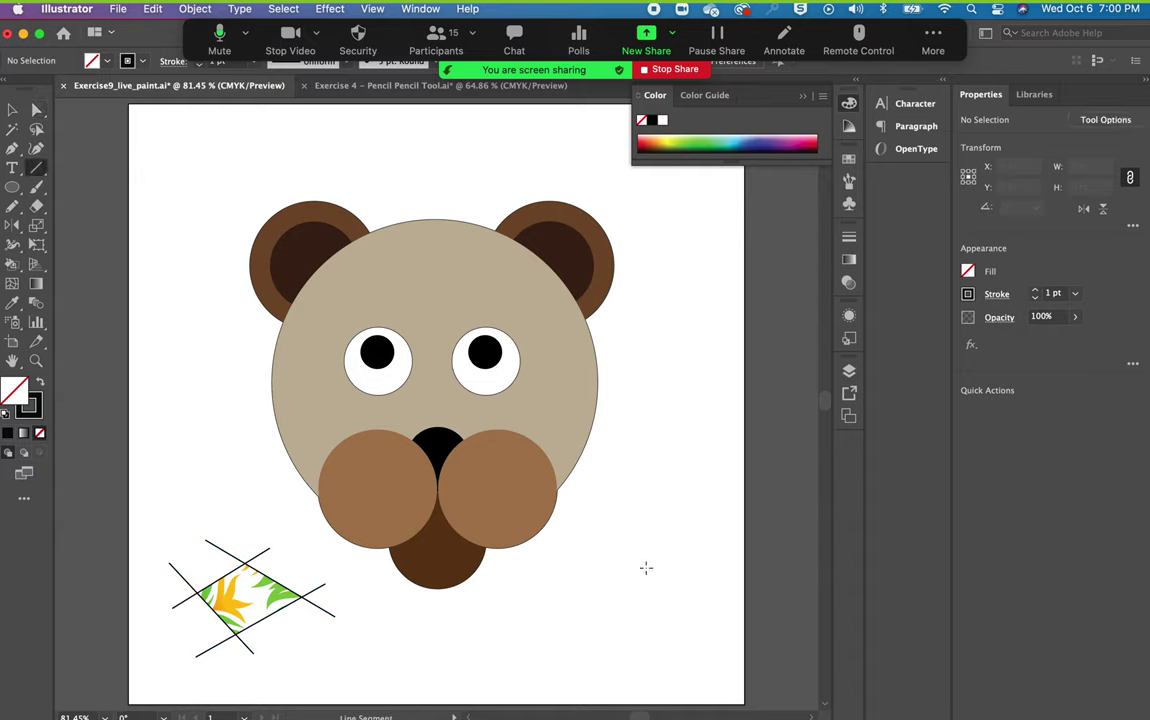
{"action": "left_click_drag", "start_coordinate": [632, 567], "coordinate": [692, 594]}
{"action": "left_click_drag", "start_coordinate": [594, 590], "coordinate": [689, 645]}
{"action": "left_click_drag", "start_coordinate": [678, 594], "coordinate": [594, 618]}
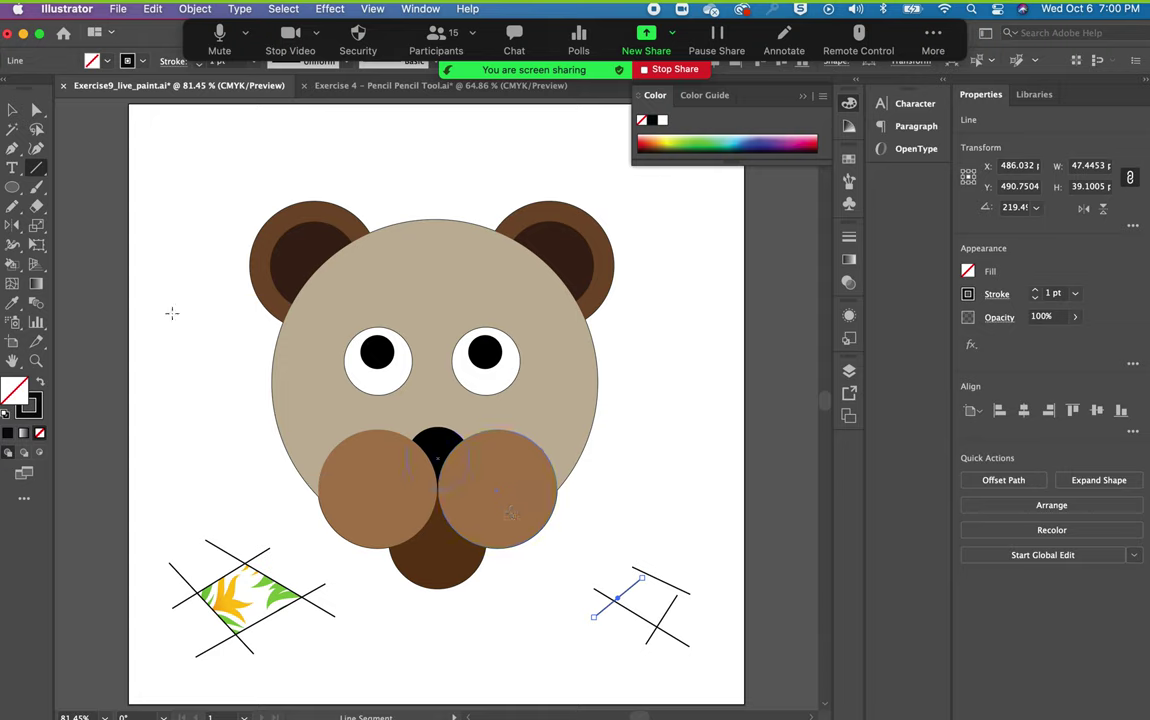
{"action": "left_click", "coordinate": [37, 109]}
{"action": "left_click", "coordinate": [642, 580]}
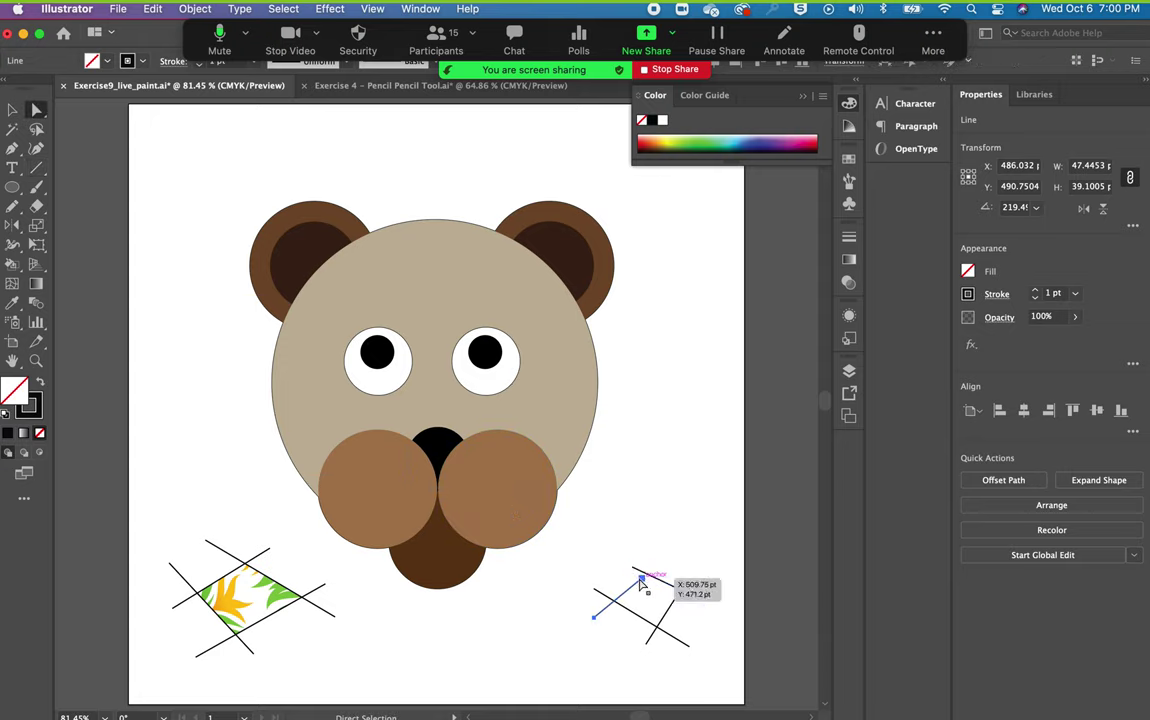
{"action": "left_click_drag", "start_coordinate": [642, 580], "coordinate": [661, 561]}
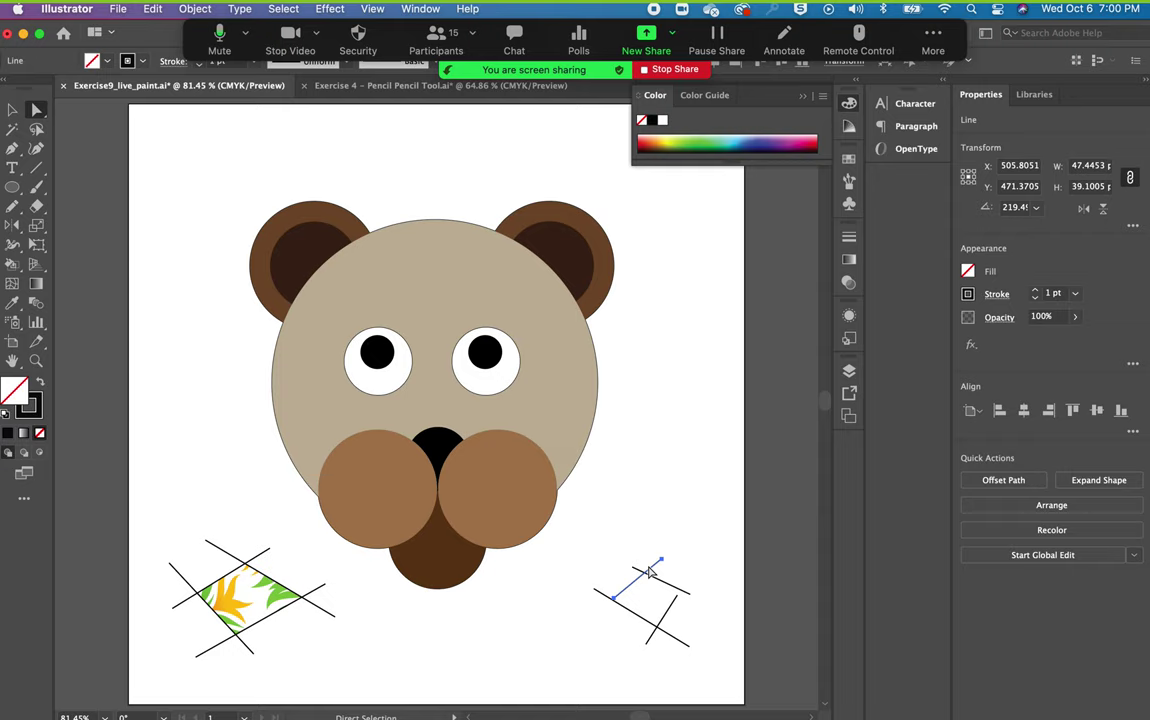
{"action": "left_click", "coordinate": [593, 516]}
Select the right-hand lines, make them a Live Paint group, then undo it.
{"action": "left_click_drag", "start_coordinate": [583, 542], "coordinate": [698, 668]}
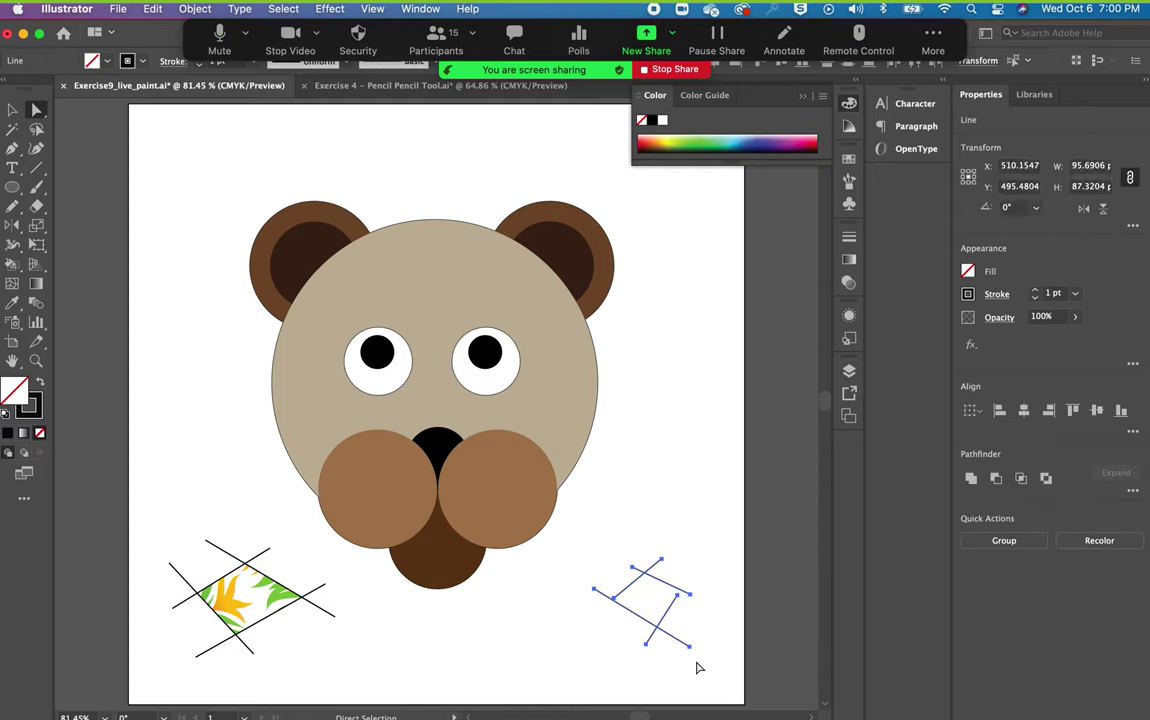
{"action": "key", "text": "k"}
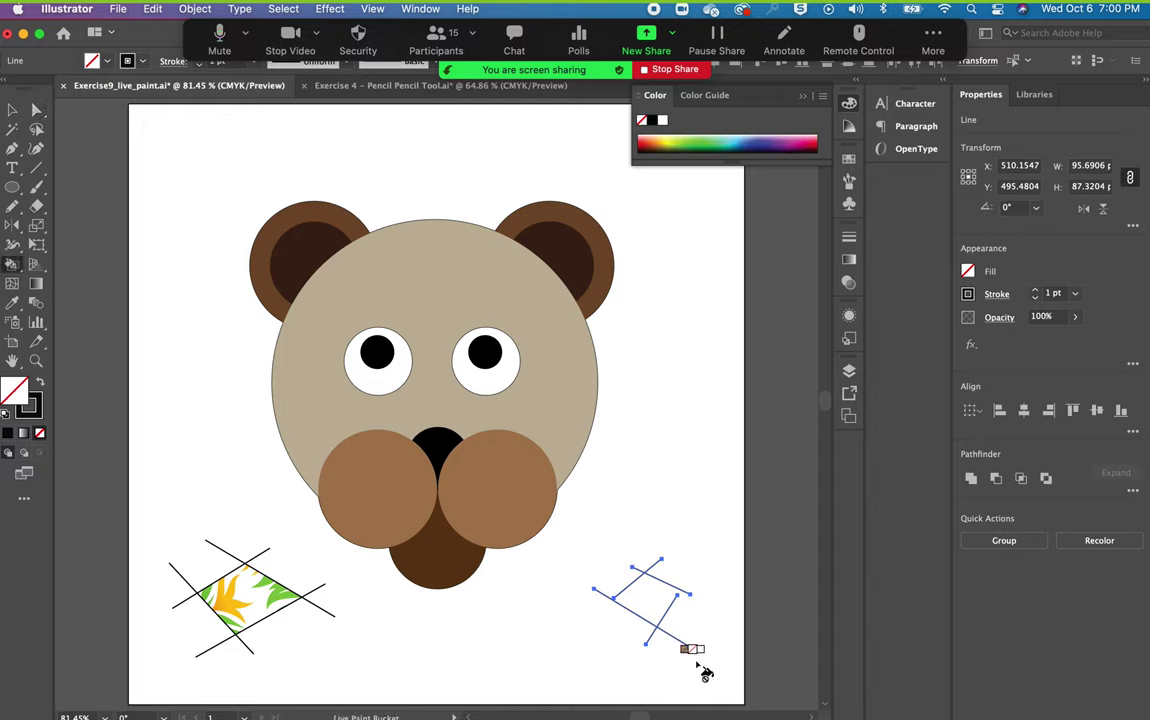
{"action": "left_click", "coordinate": [664, 610]}
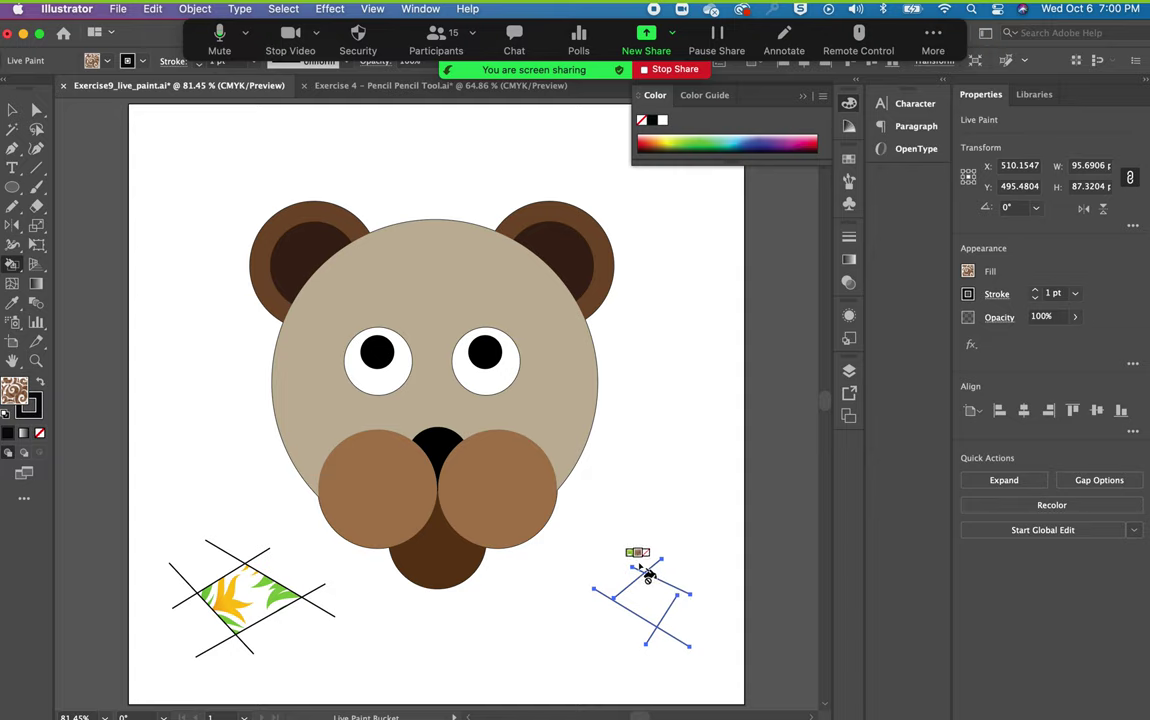
{"action": "left_click", "coordinate": [13, 110]}
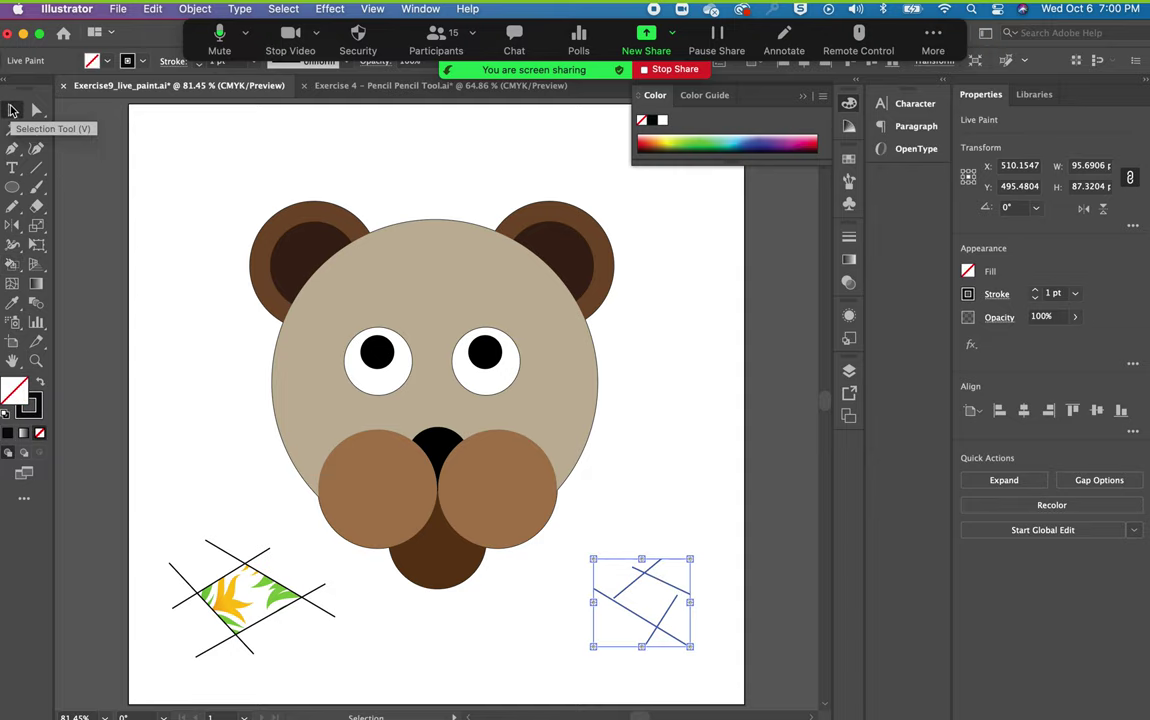
{"action": "key", "text": "super+z"}
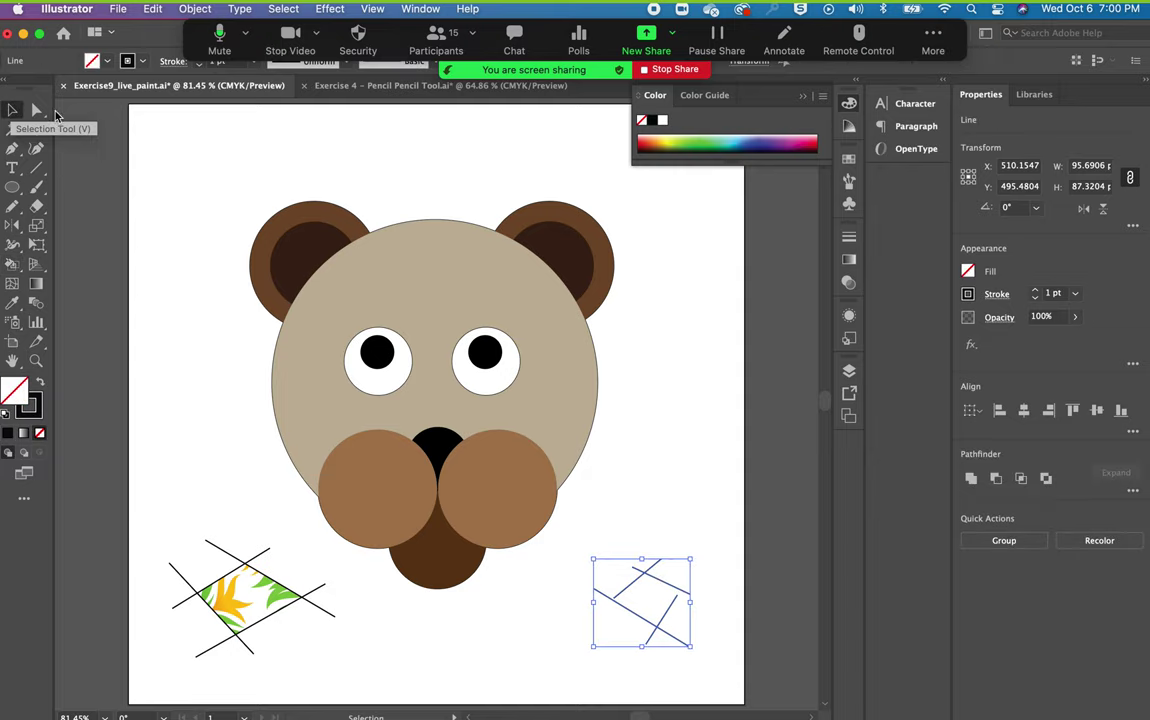
Set Live Paint Gap Options to stop at Large Gaps as default, then fill the lattice centre brown.
{"action": "left_click", "coordinate": [188, 9]}
{"action": "mouse_move", "coordinate": [240, 537]}
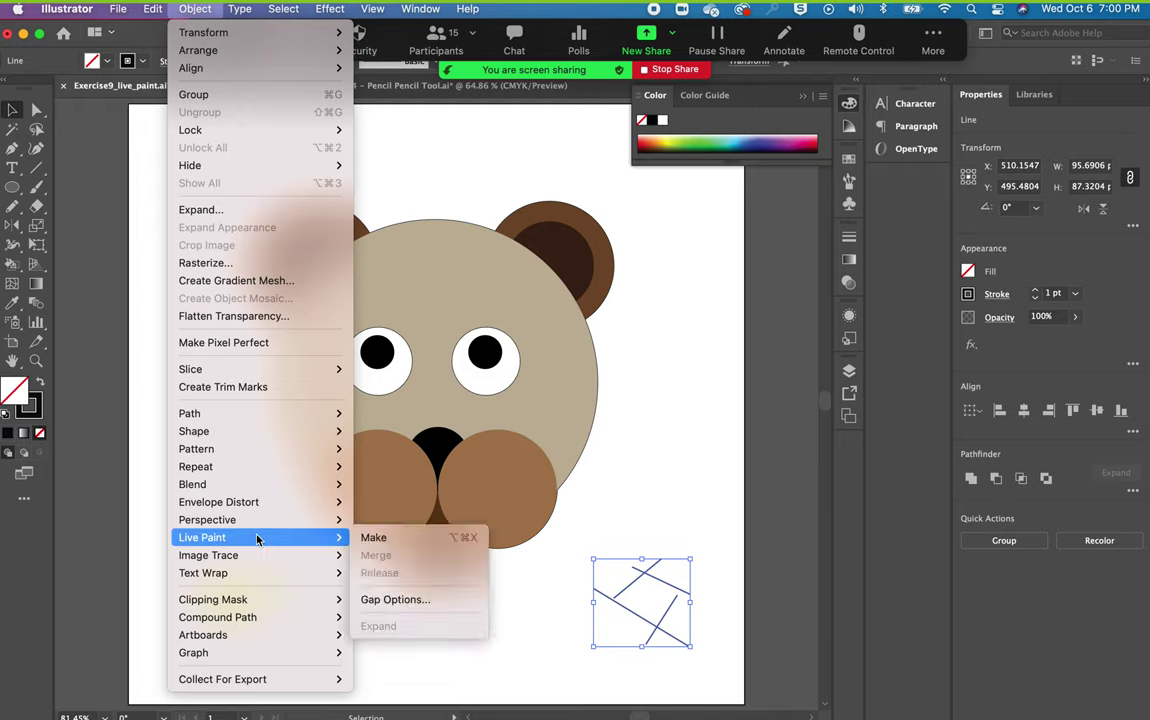
{"action": "left_click", "coordinate": [393, 599]}
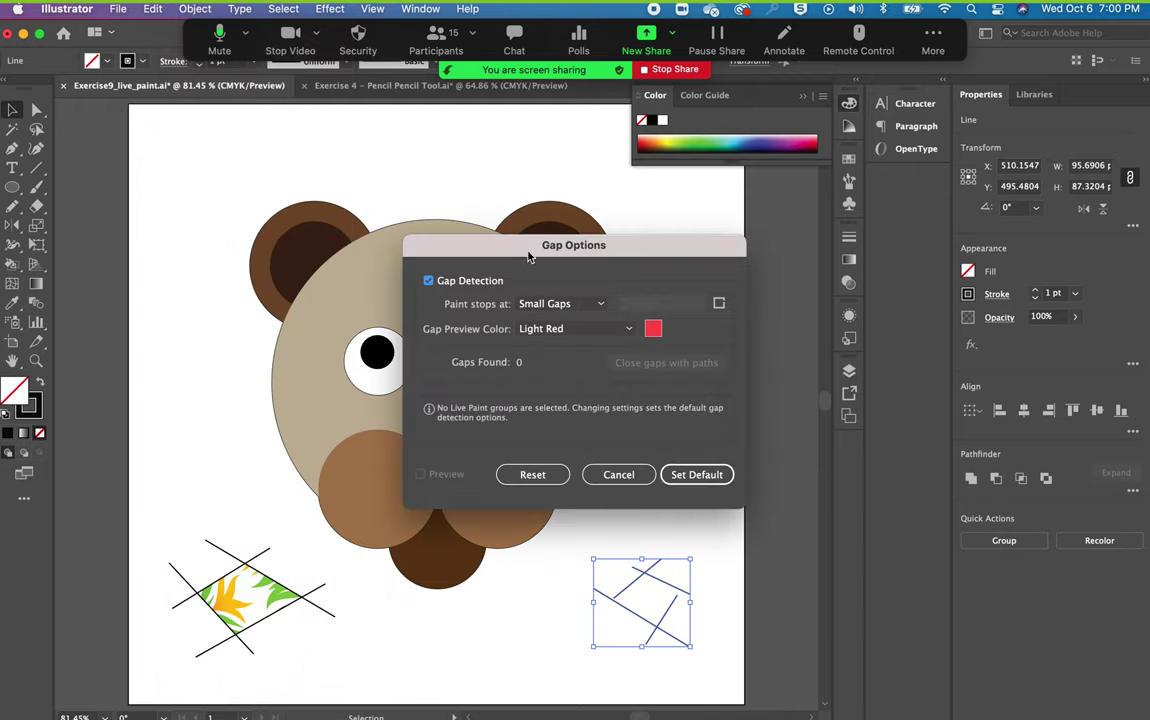
{"action": "left_click_drag", "start_coordinate": [529, 258], "coordinate": [341, 173]}
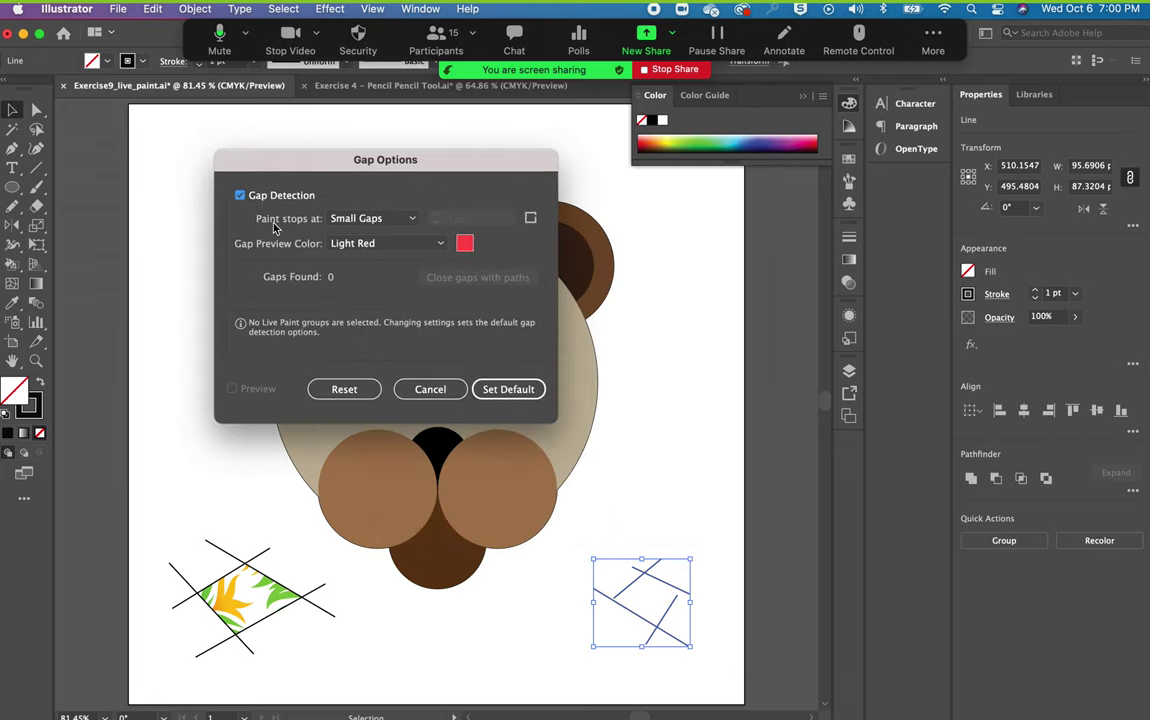
{"action": "left_click", "coordinate": [414, 220]}
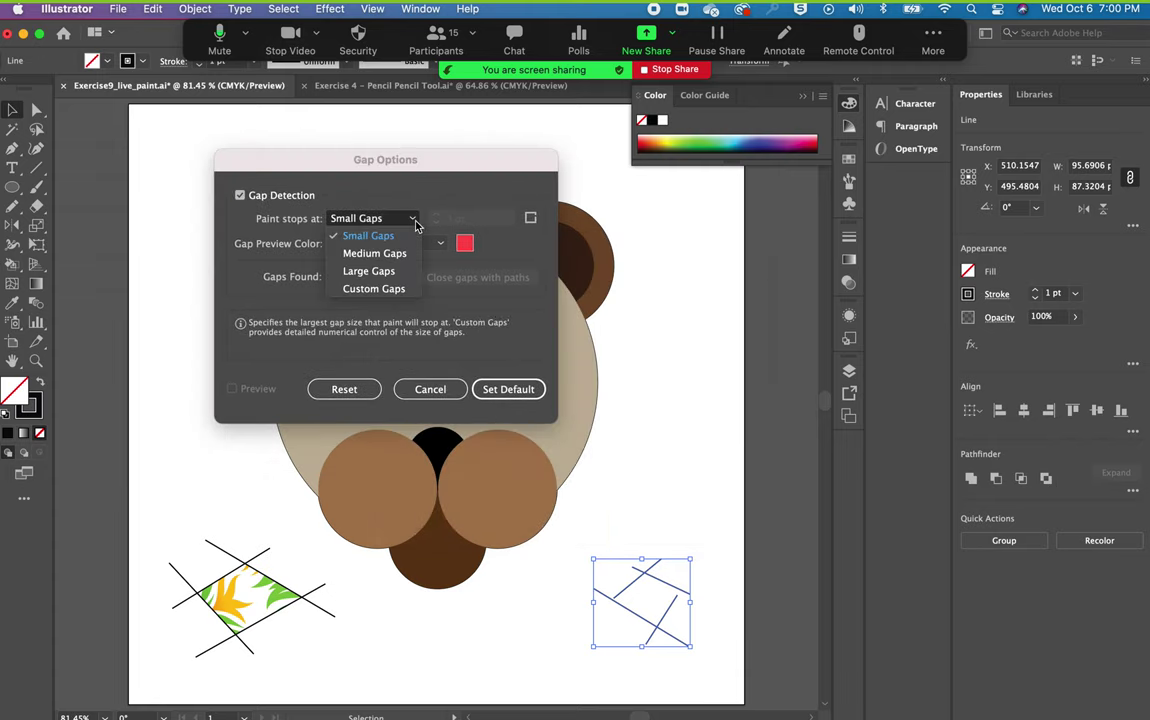
{"action": "left_click", "coordinate": [368, 271]}
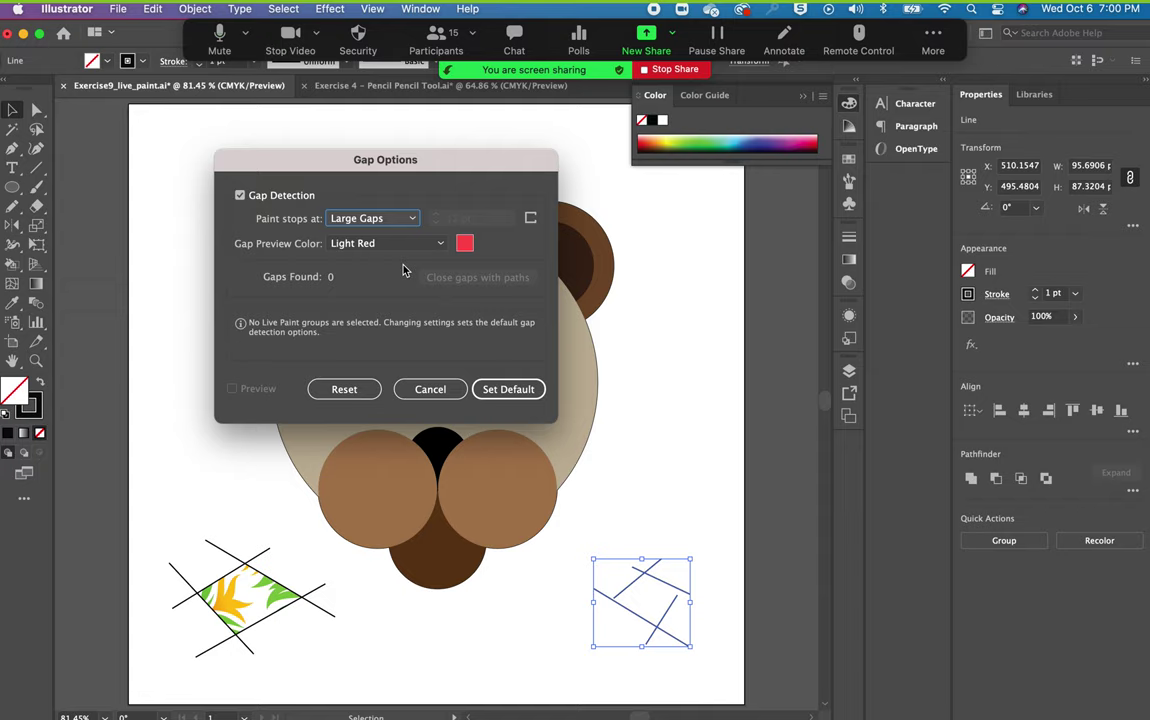
{"action": "left_click", "coordinate": [512, 391]}
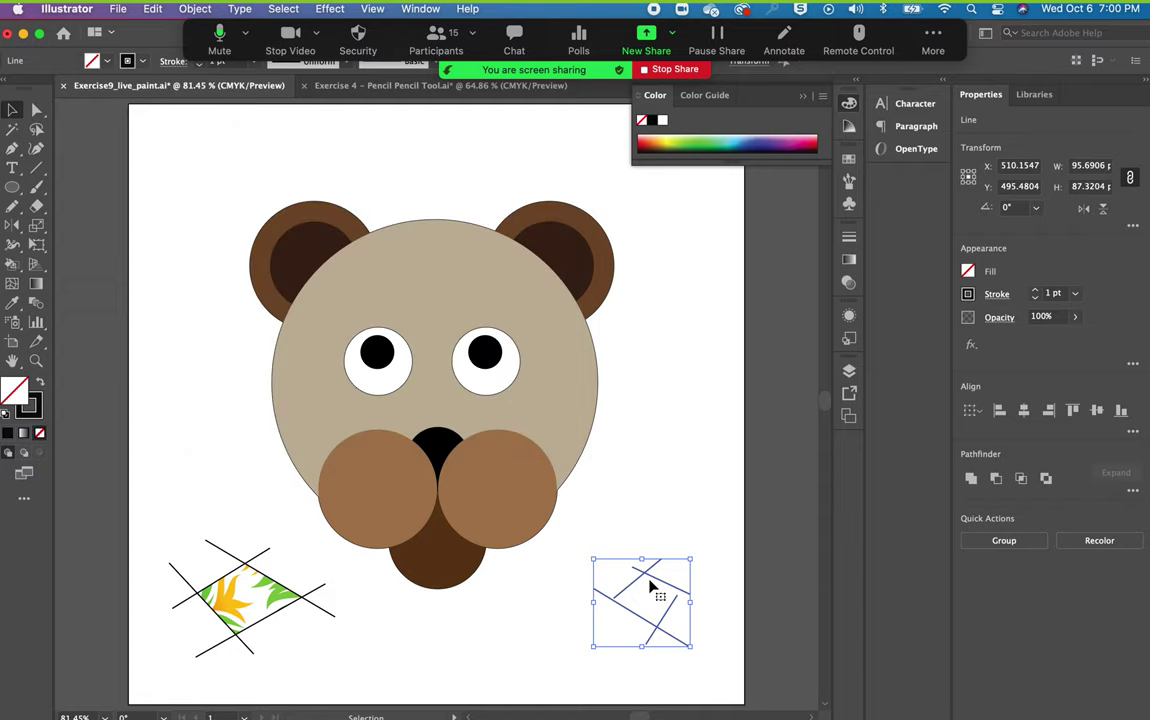
{"action": "key", "text": "k"}
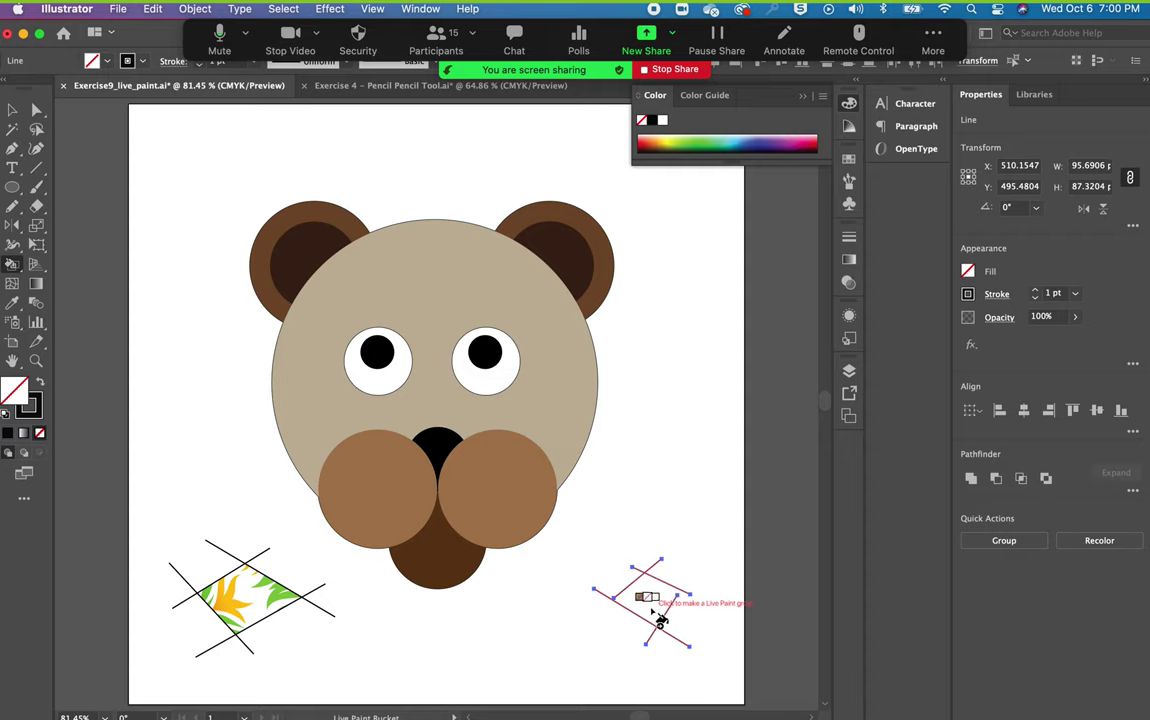
{"action": "left_click", "coordinate": [657, 614]}
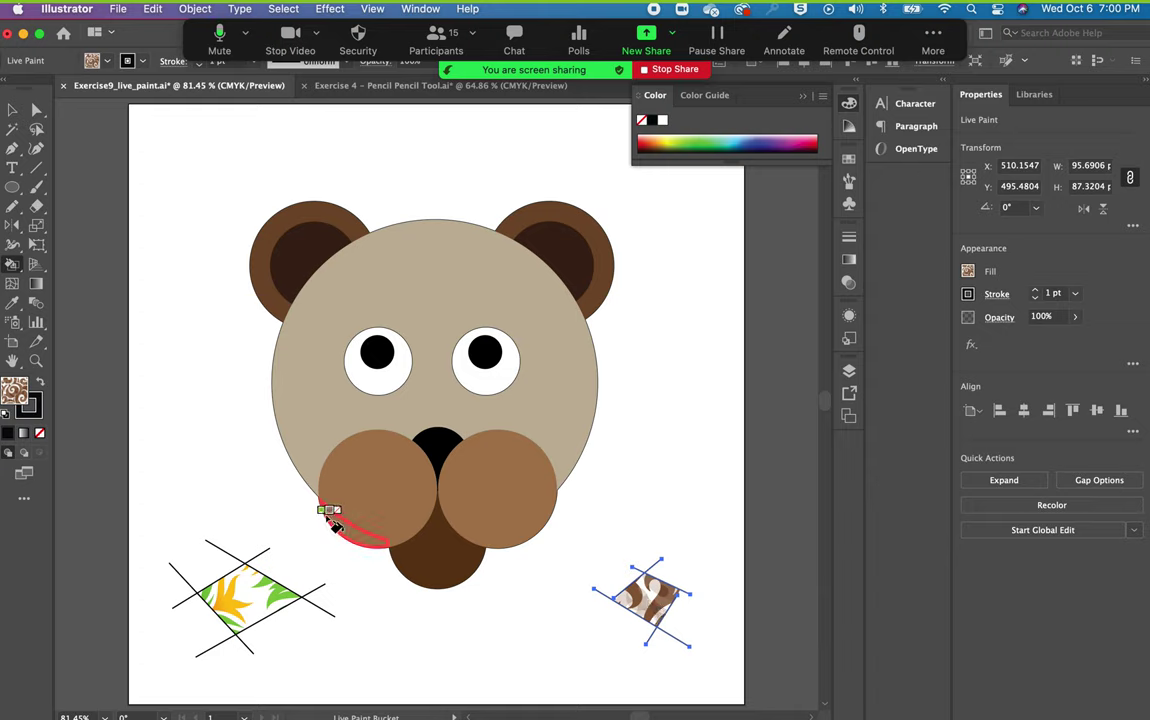
Draw two test lines near the top left, then delete both.
{"action": "left_click", "coordinate": [43, 365]}
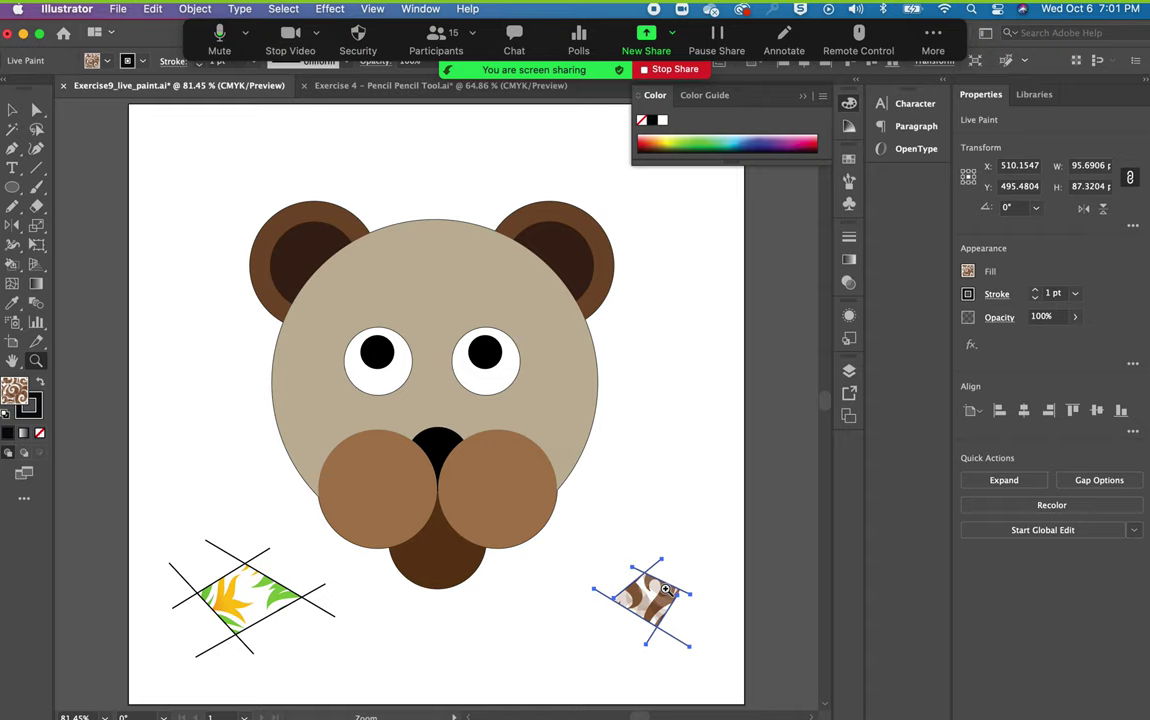
{"action": "left_click", "coordinate": [36, 168]}
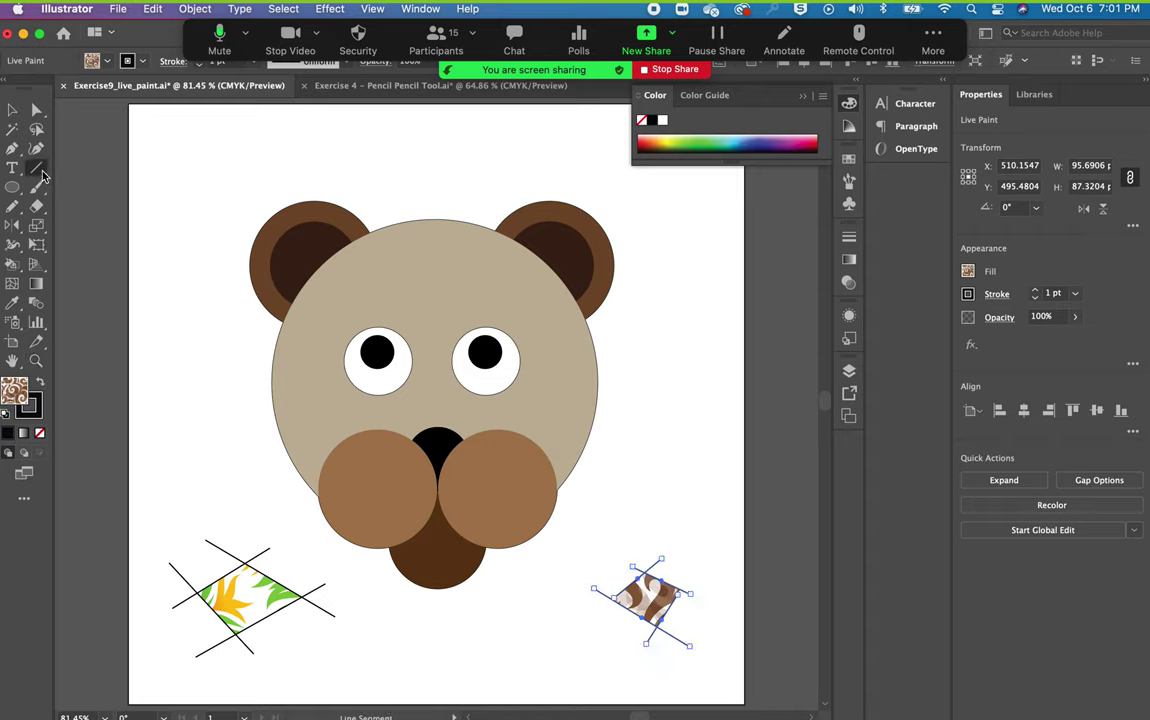
{"action": "mouse_move", "coordinate": [185, 193]}
{"action": "left_mouse_down"}
{"action": "mouse_move", "coordinate": [215, 163]}
{"action": "mouse_move", "coordinate": [322, 172]}
{"action": "left_mouse_up"}
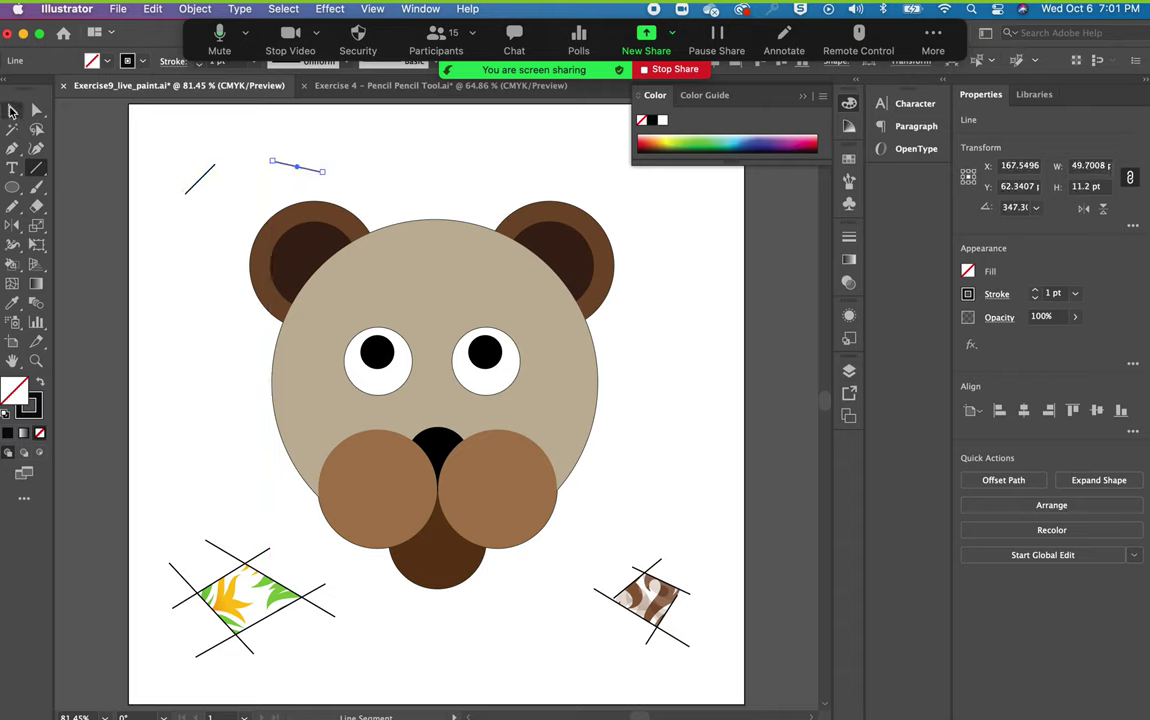
{"action": "left_click", "coordinate": [12, 110]}
{"action": "key", "text": "Delete"}
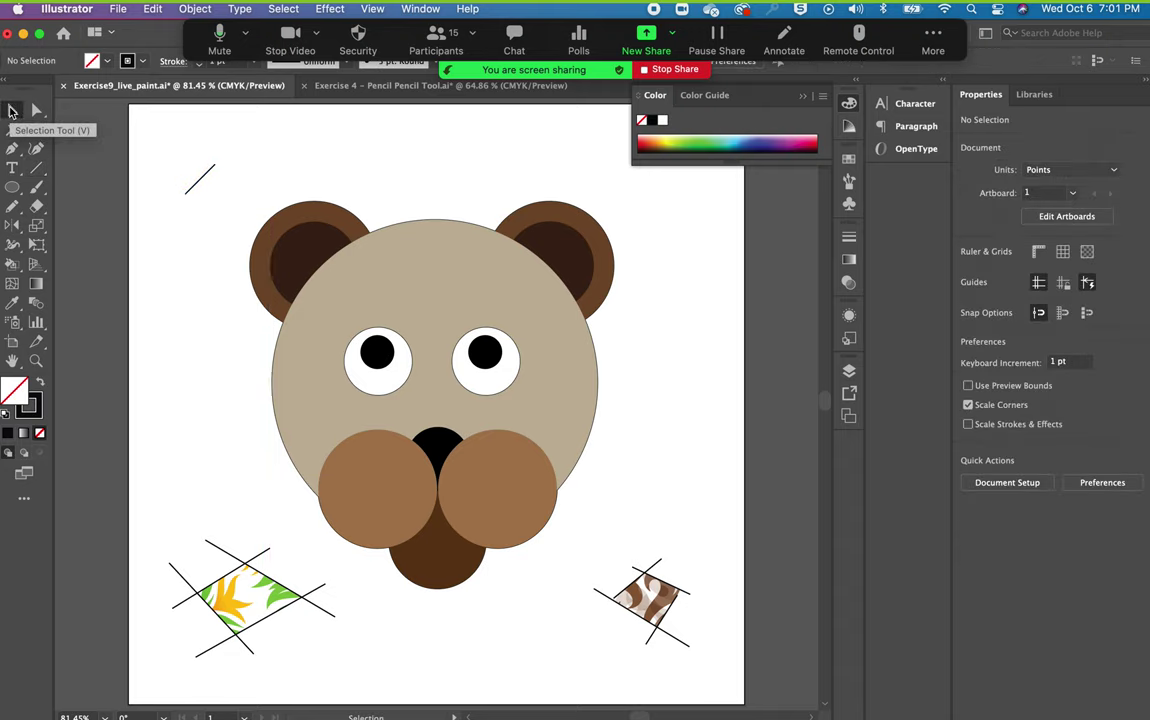
{"action": "left_click", "coordinate": [200, 188]}
{"action": "key", "text": "Delete"}
Start a Pen path at the upper left, with curved anchors waving right across the top.
{"action": "left_click", "coordinate": [13, 149]}
{"action": "left_click", "coordinate": [171, 201]}
{"action": "left_click_drag", "start_coordinate": [214, 164], "coordinate": [243, 163]}
{"action": "left_click", "coordinate": [298, 170]}
{"action": "left_click_drag", "start_coordinate": [343, 168], "coordinate": [563, 154]}
{"action": "left_click", "coordinate": [484, 168]}
Loop the wavy path back left along the top, ending near its start point, then deselect it.
{"action": "left_click", "coordinate": [452, 118]}
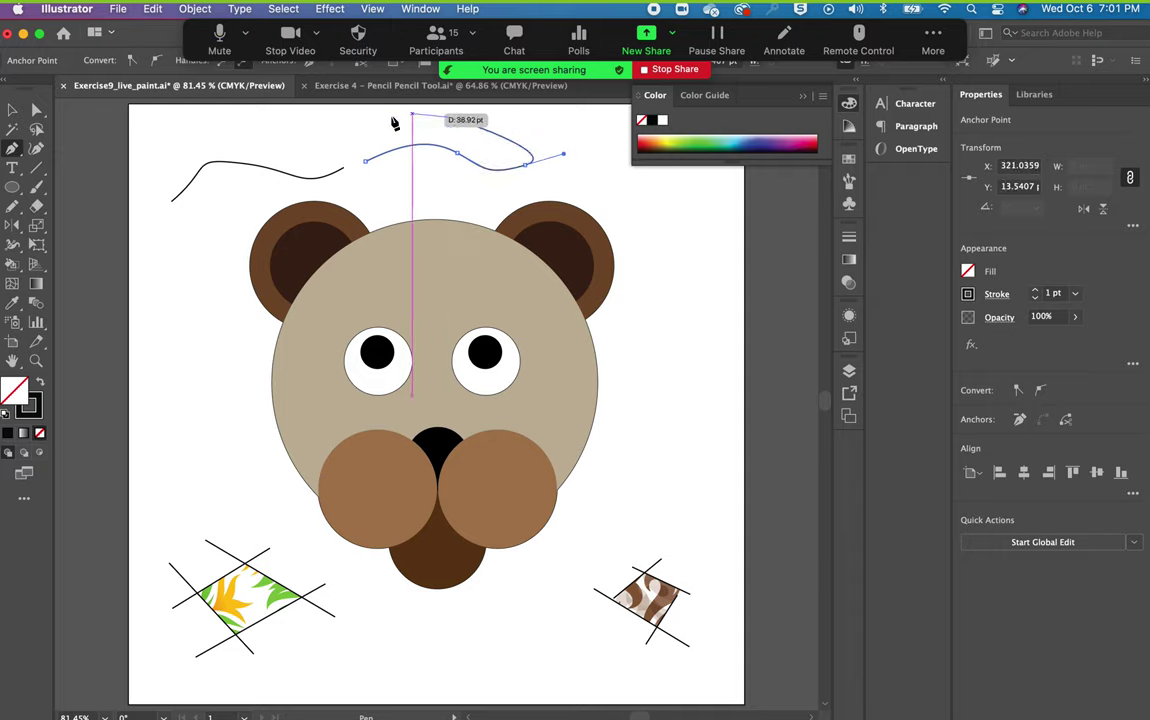
{"action": "left_click_drag", "start_coordinate": [366, 121], "coordinate": [357, 121]}
{"action": "left_click_drag", "start_coordinate": [225, 118], "coordinate": [192, 129]}
{"action": "left_click_drag", "start_coordinate": [159, 156], "coordinate": [155, 199]}
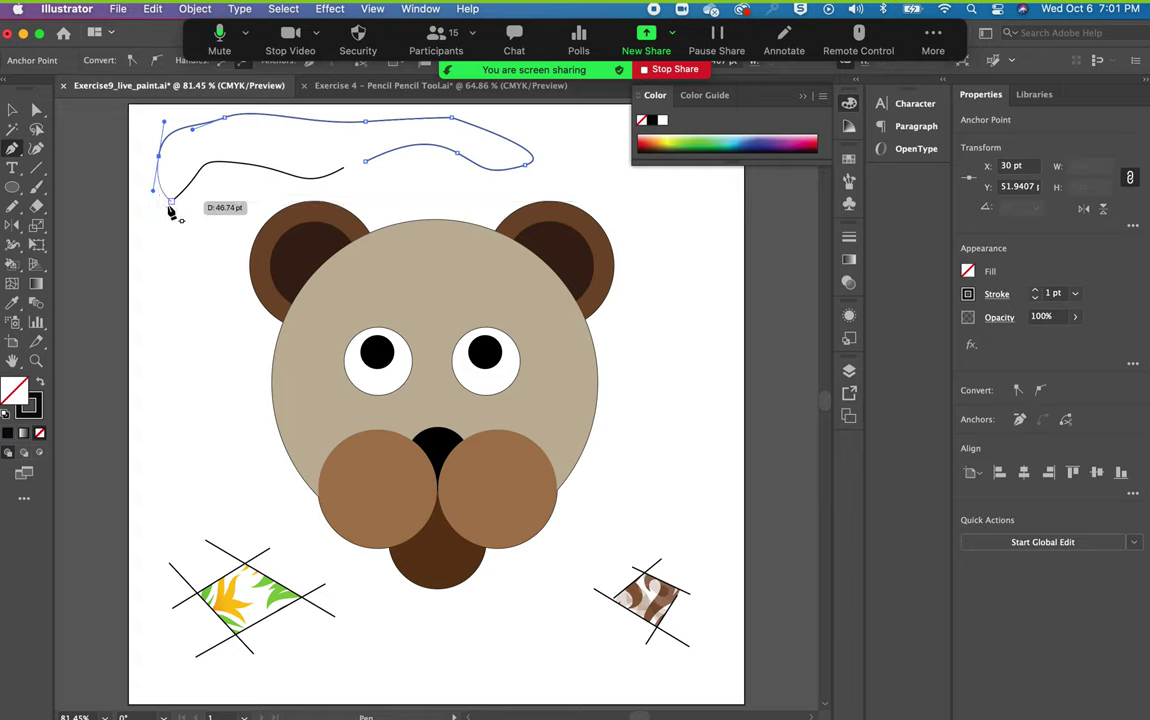
{"action": "left_click", "coordinate": [172, 203]}
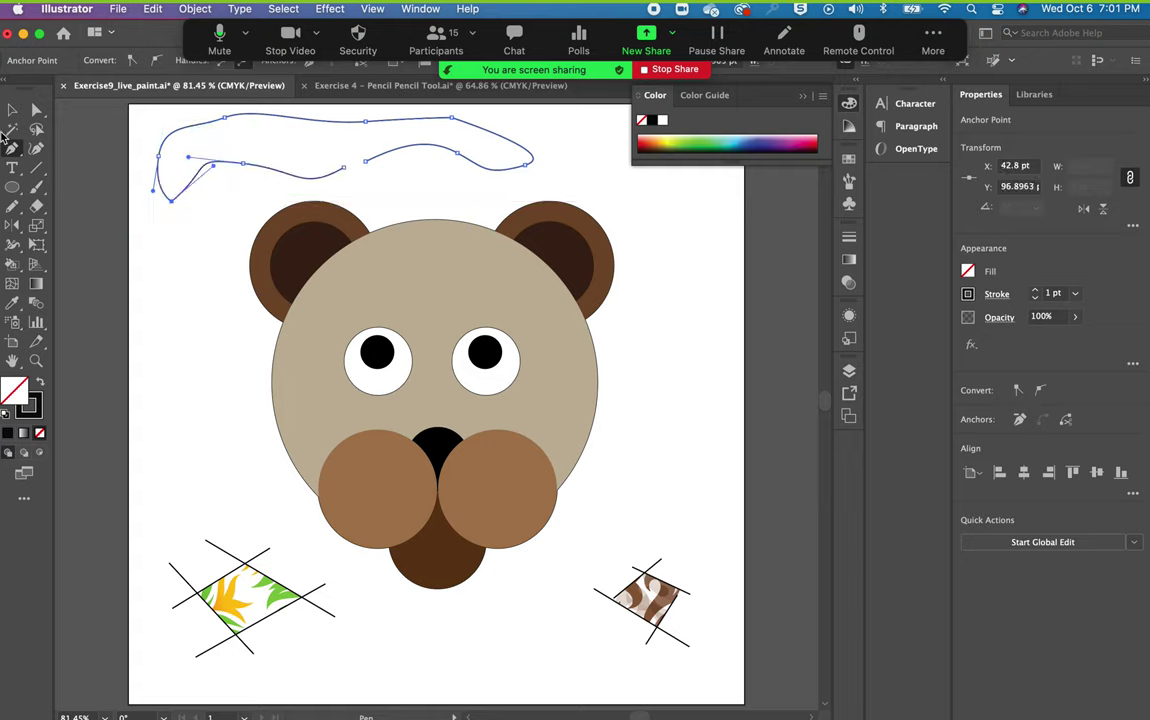
{"action": "left_click", "coordinate": [10, 110]}
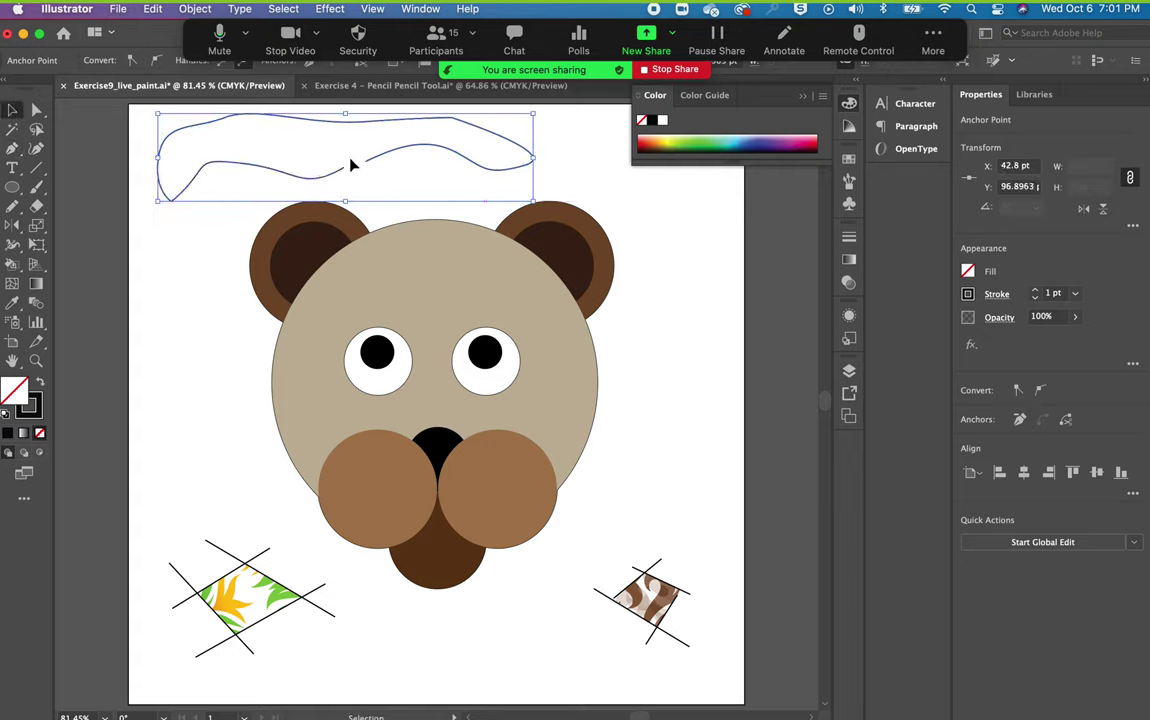
{"action": "left_click", "coordinate": [388, 218]}
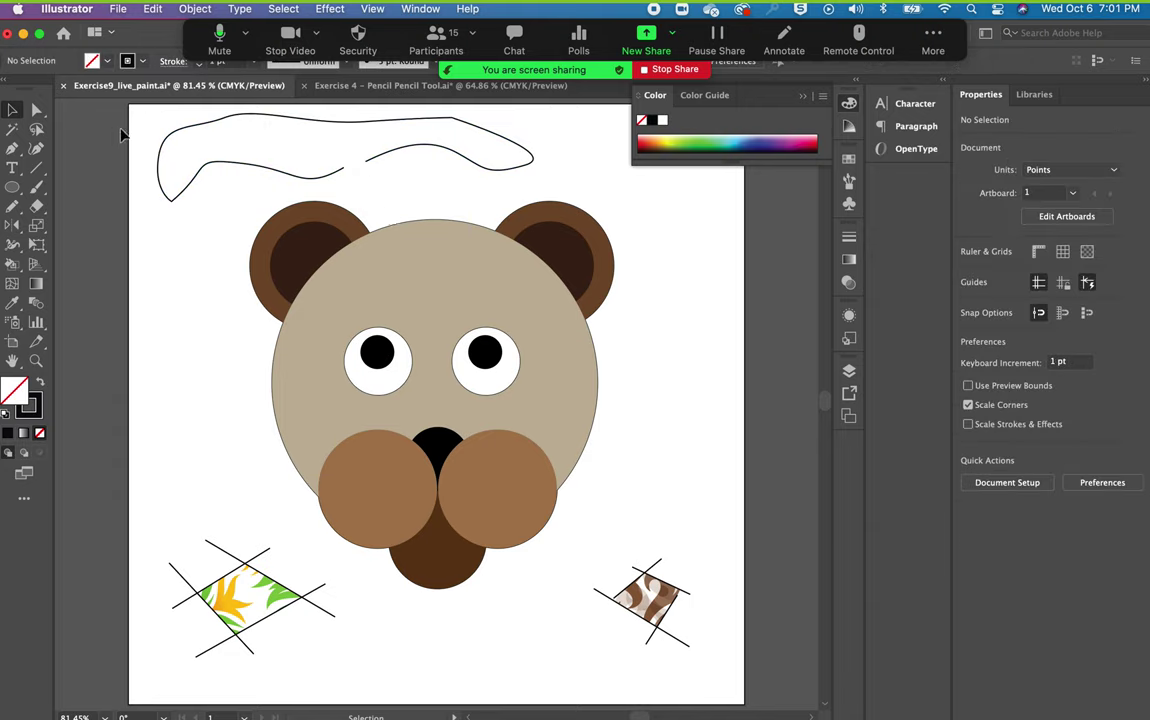
{"action": "left_click", "coordinate": [37, 111]}
Reshape the path's lower-right curve upward and zoom in on the wavy path.
{"action": "left_click_drag", "start_coordinate": [366, 165], "coordinate": [525, 263]}
{"action": "left_click", "coordinate": [35, 360]}
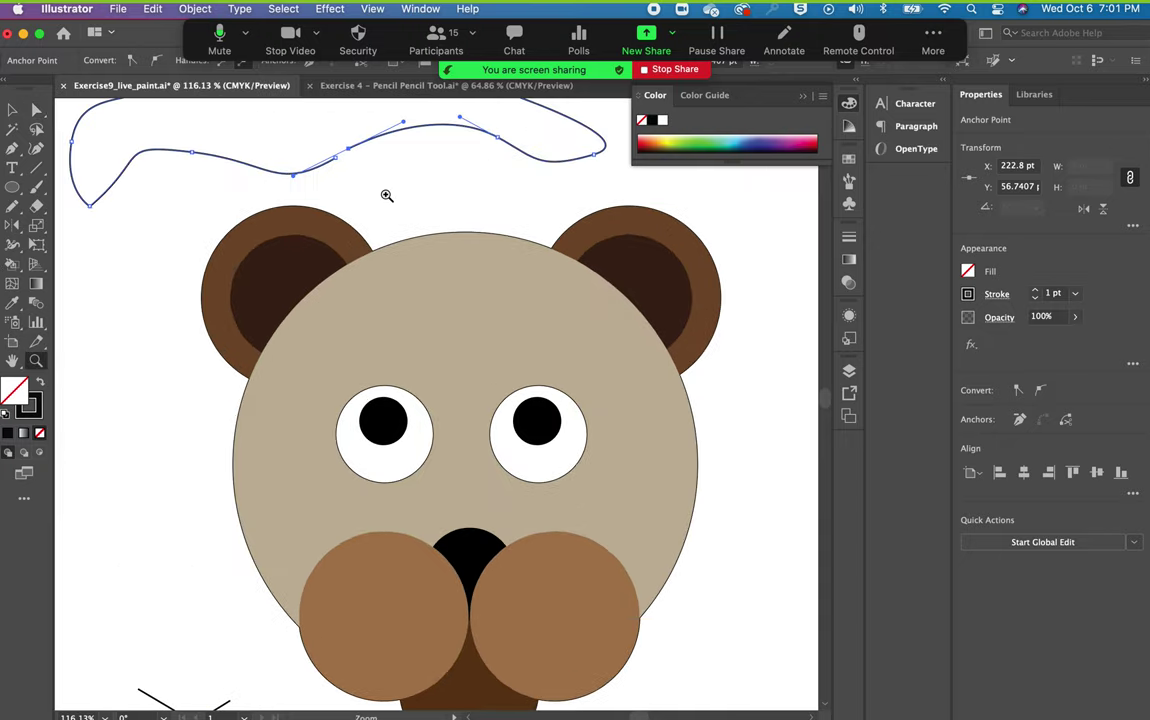
{"action": "scroll", "coordinate": [348, 178], "scroll_direction": "up", "scroll_amount": 2}
{"action": "left_click_drag", "start_coordinate": [340, 200], "coordinate": [563, 289]}
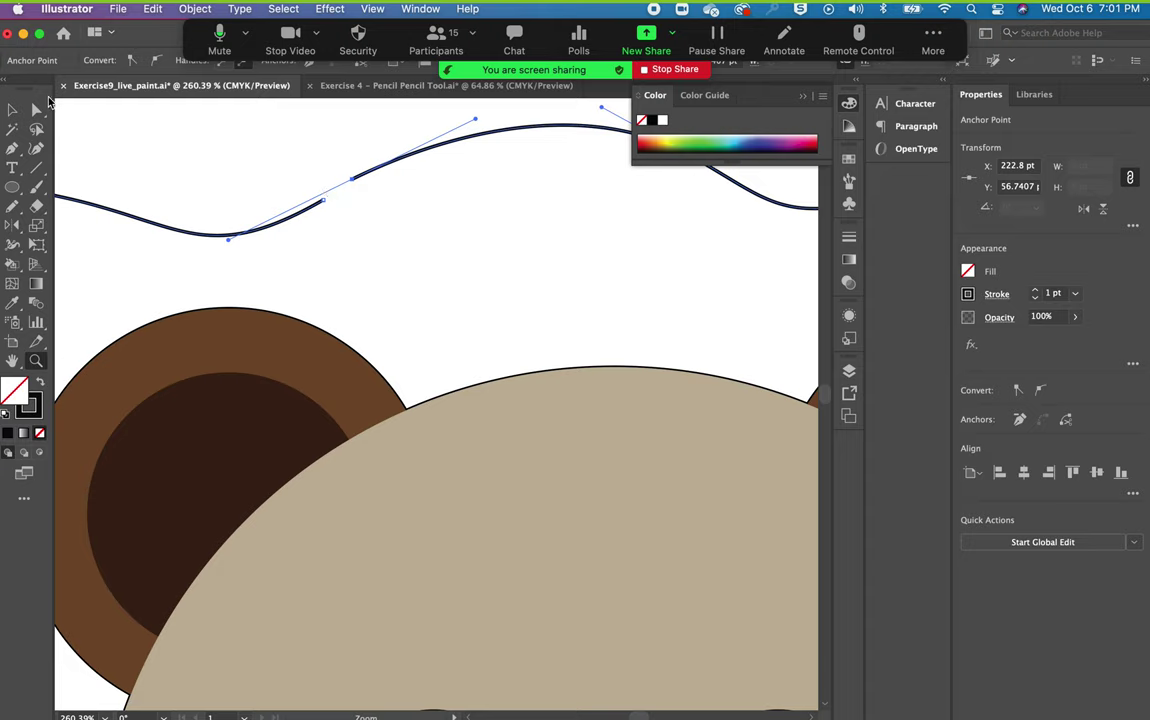
Join the path's two gap endpoints with Ctrl+J, fit the artboard, and delete the wavy path.
{"action": "left_click", "coordinate": [37, 108]}
{"action": "left_click", "coordinate": [300, 163]}
{"action": "left_click_drag", "start_coordinate": [292, 171], "coordinate": [378, 216]}
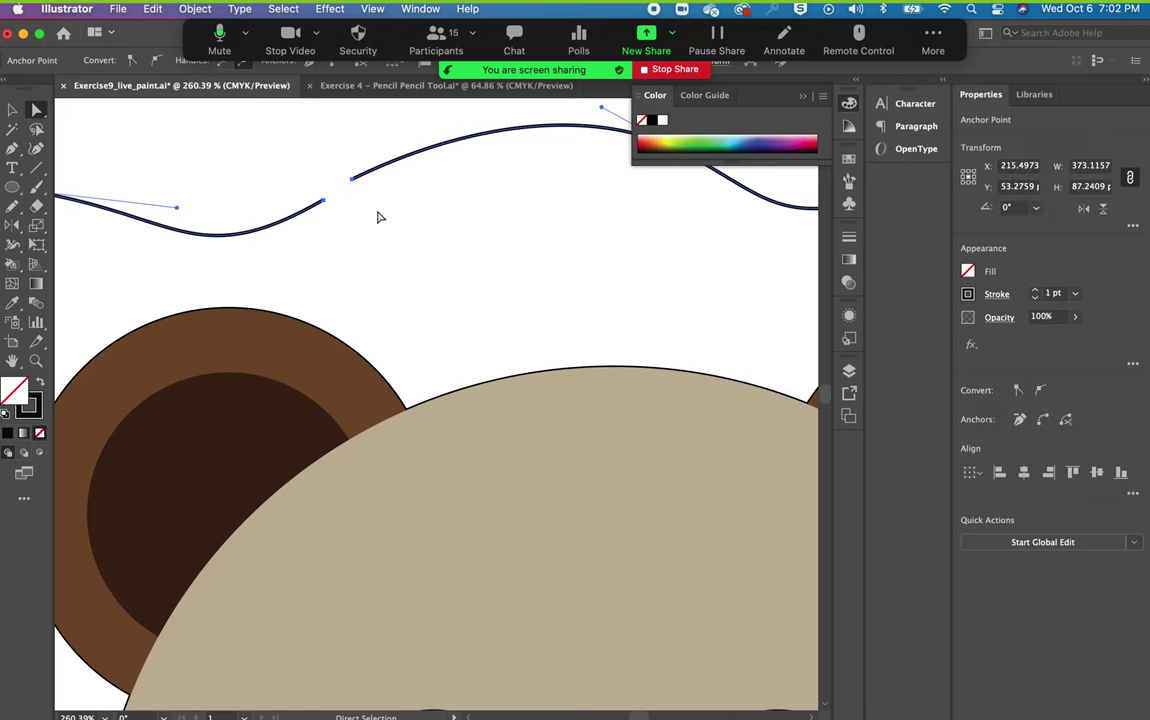
{"action": "key", "text": "ctrl+j"}
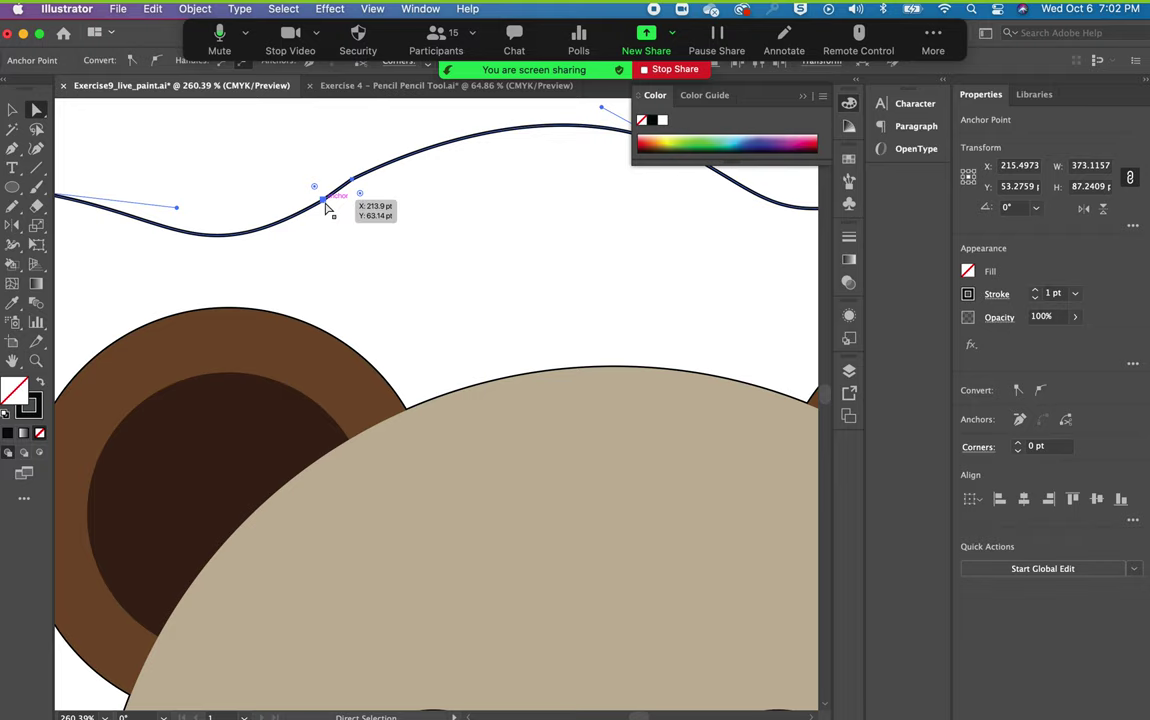
{"action": "key", "text": "ctrl+0"}
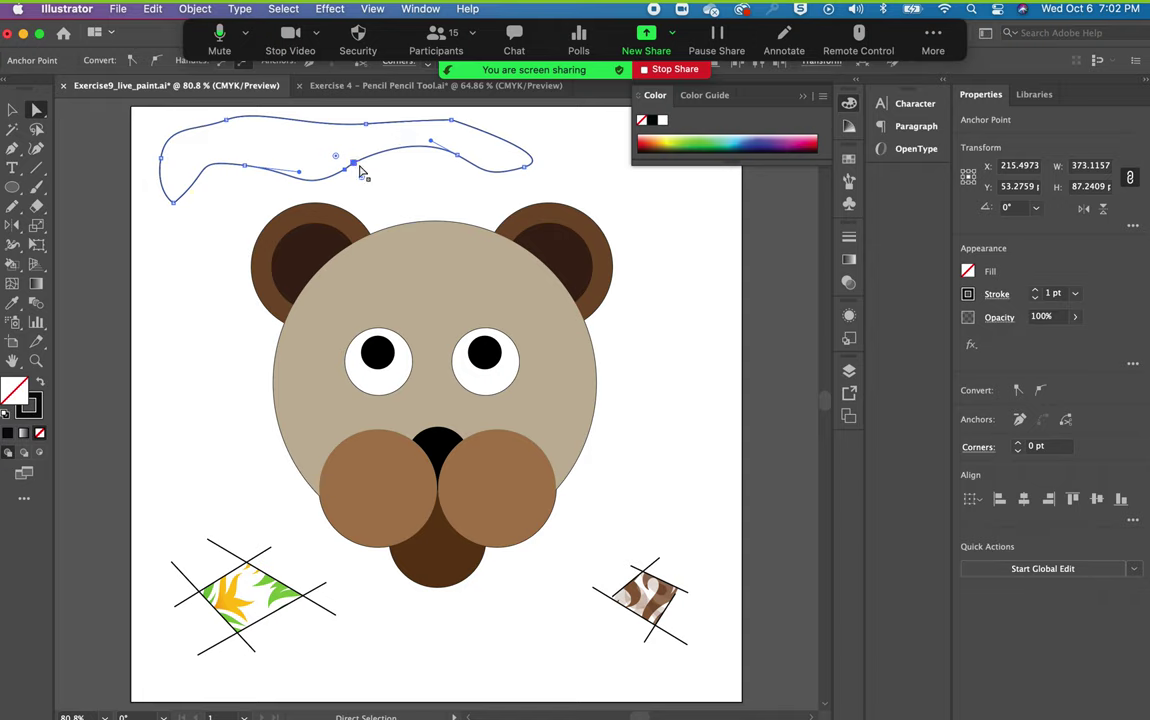
{"action": "key", "text": "Delete"}
{"action": "key", "text": "Delete"}
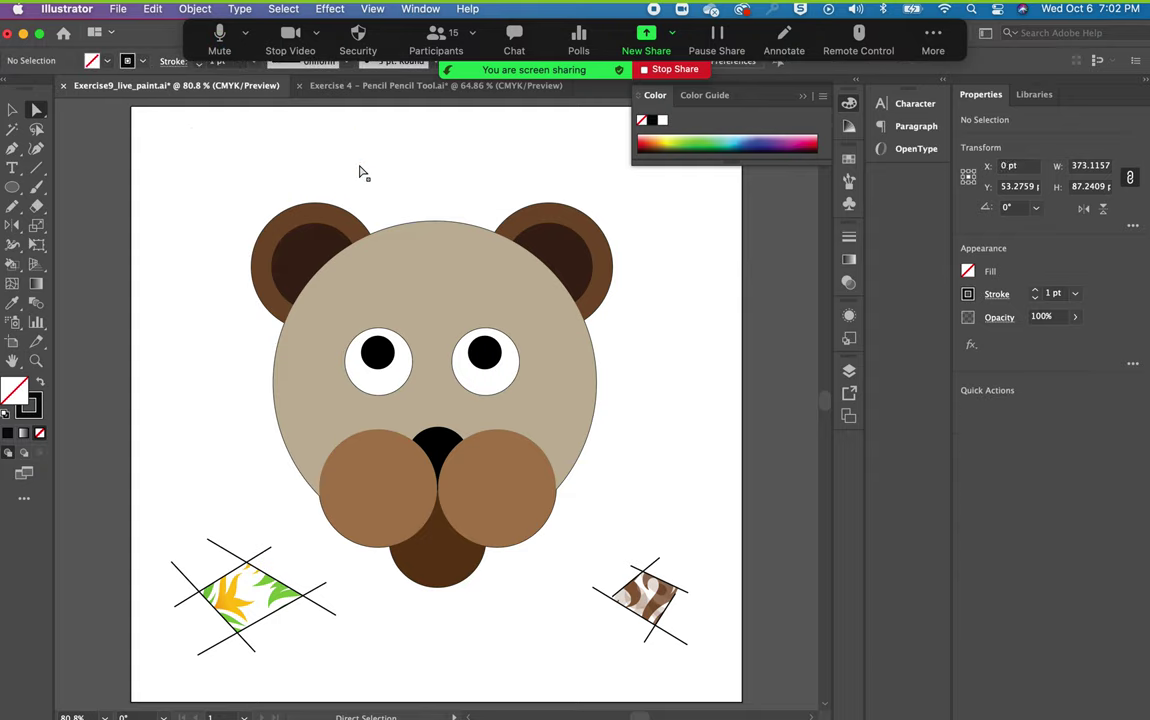